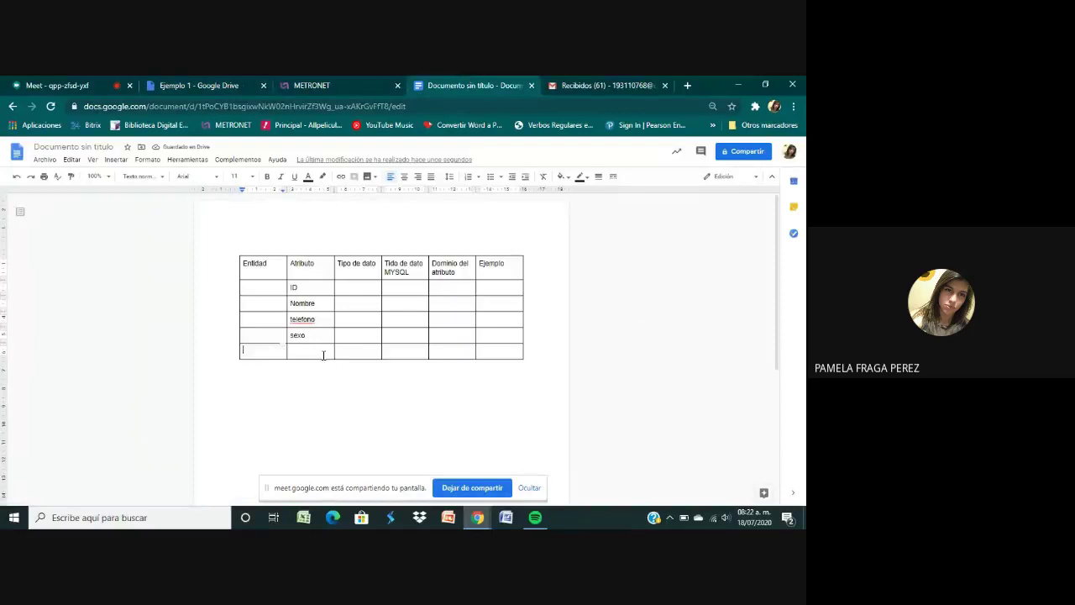
Enter Direccion in the last row and insert a new row below it
click(321, 353)
text(Direccion)
right_click(321, 353)
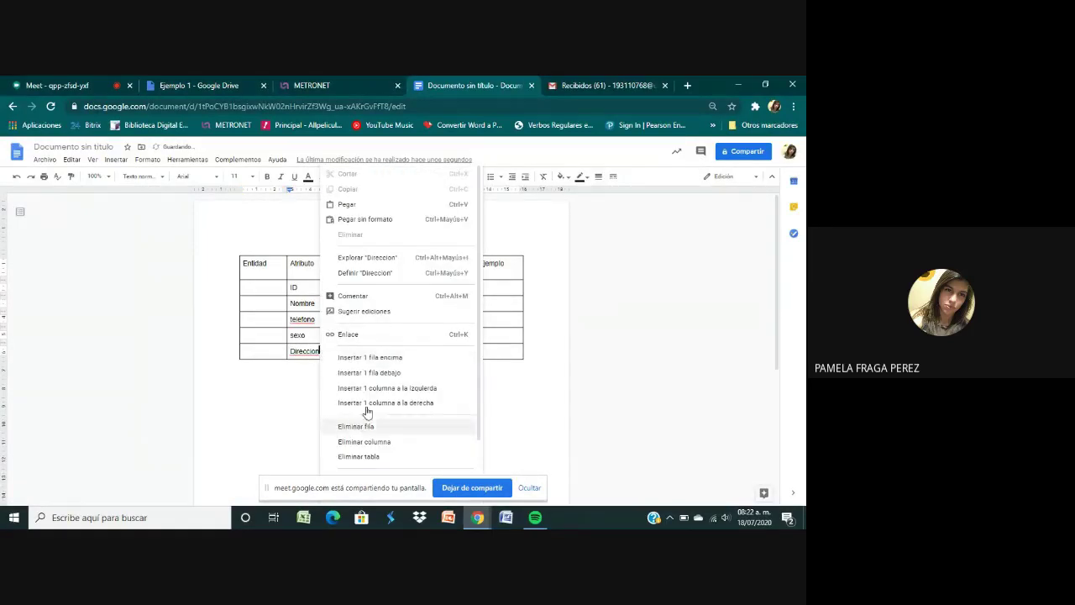
click(372, 373)
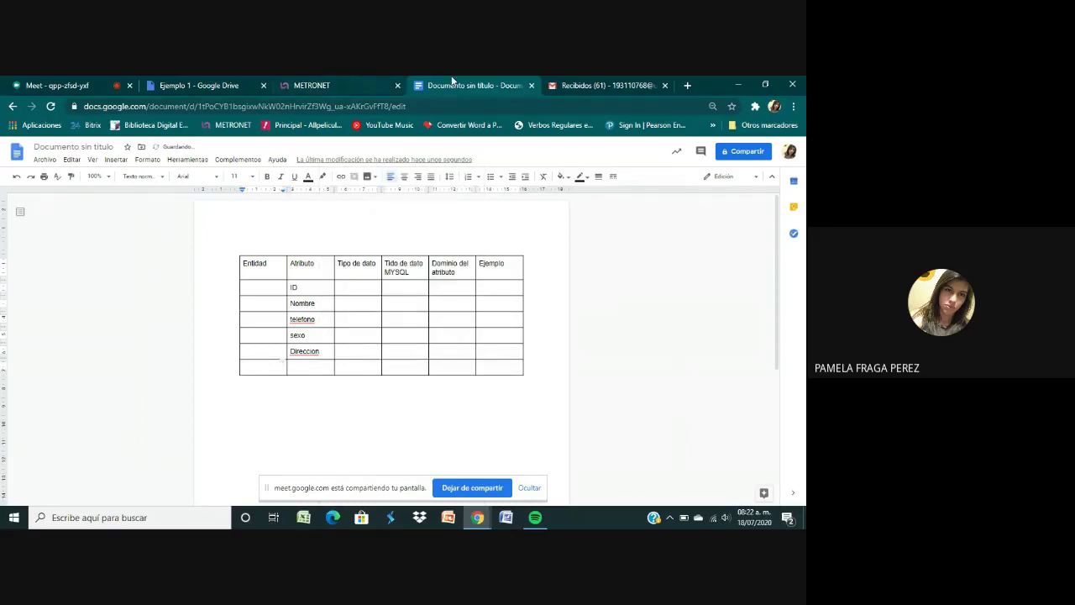
After checking the ER diagram, type Fecha de nacimiento in the new row's Atributo cell
click(232, 81)
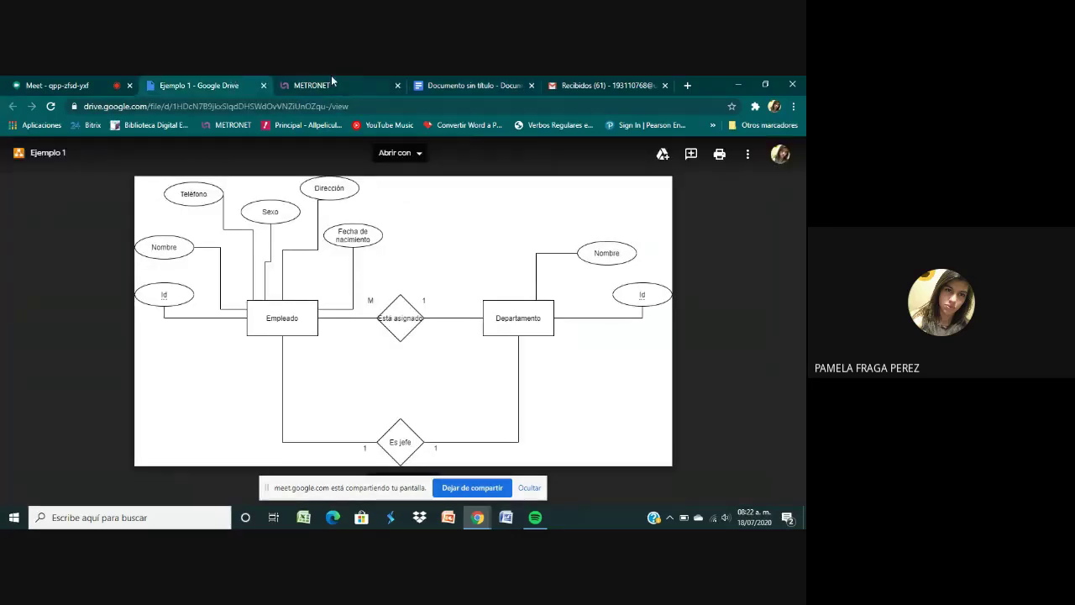
click(451, 79)
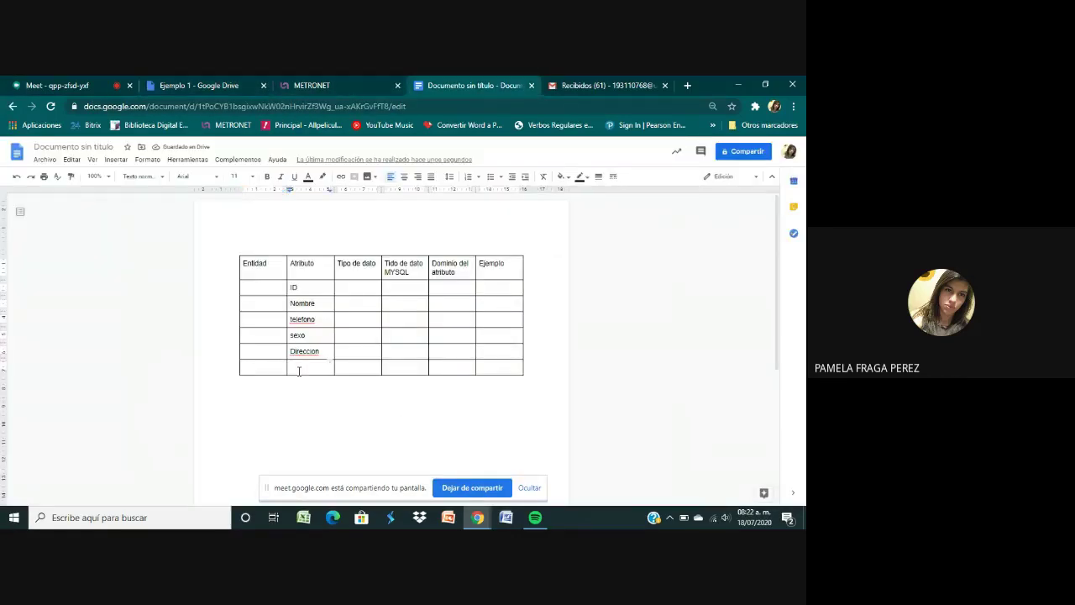
click(299, 367)
text(Fecha de nacimien)
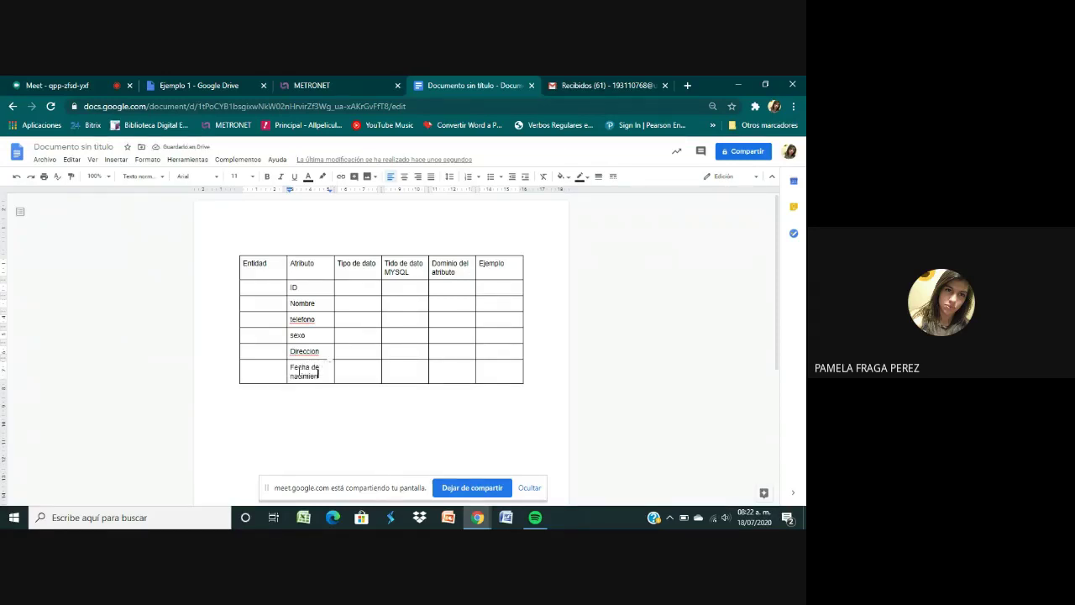
text(to)
Review the ER diagram and METRONET page, then select the ID row's Entidad cell
click(209, 84)
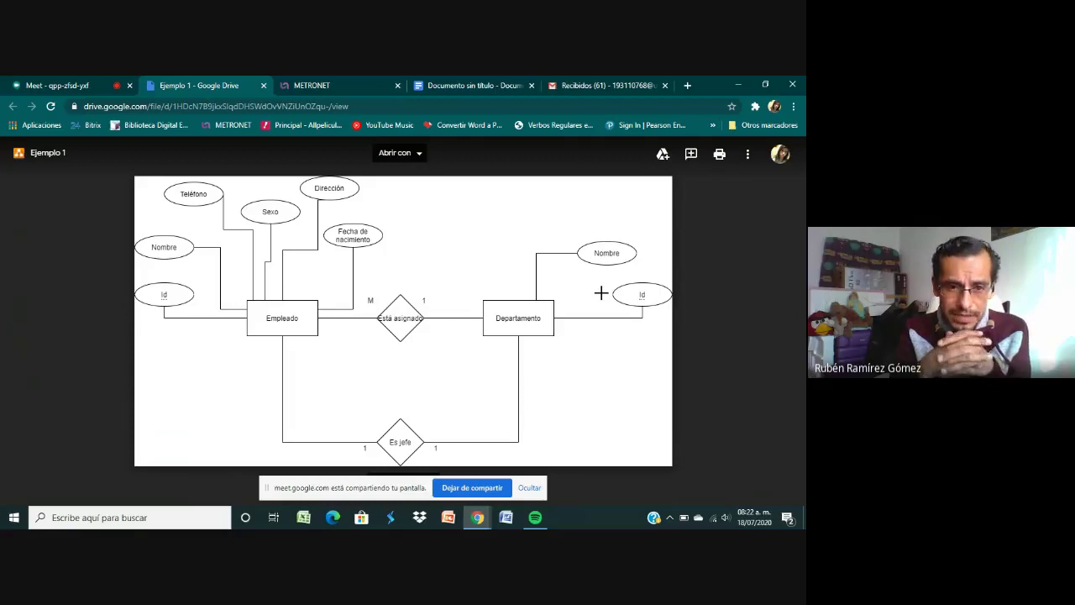
click(378, 75)
key(ctrl+shift+Tab)
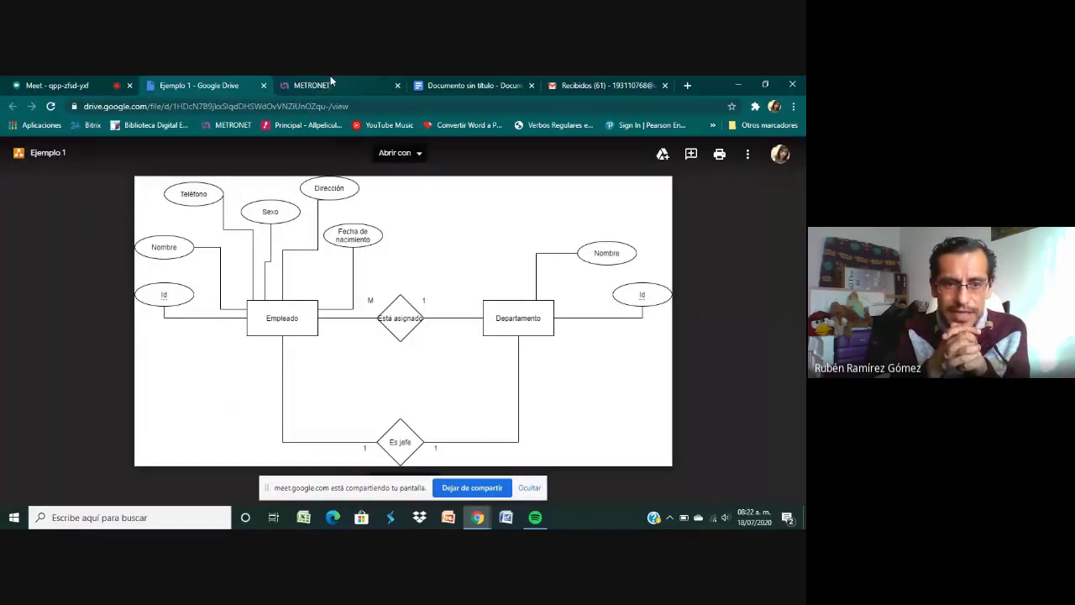
click(423, 81)
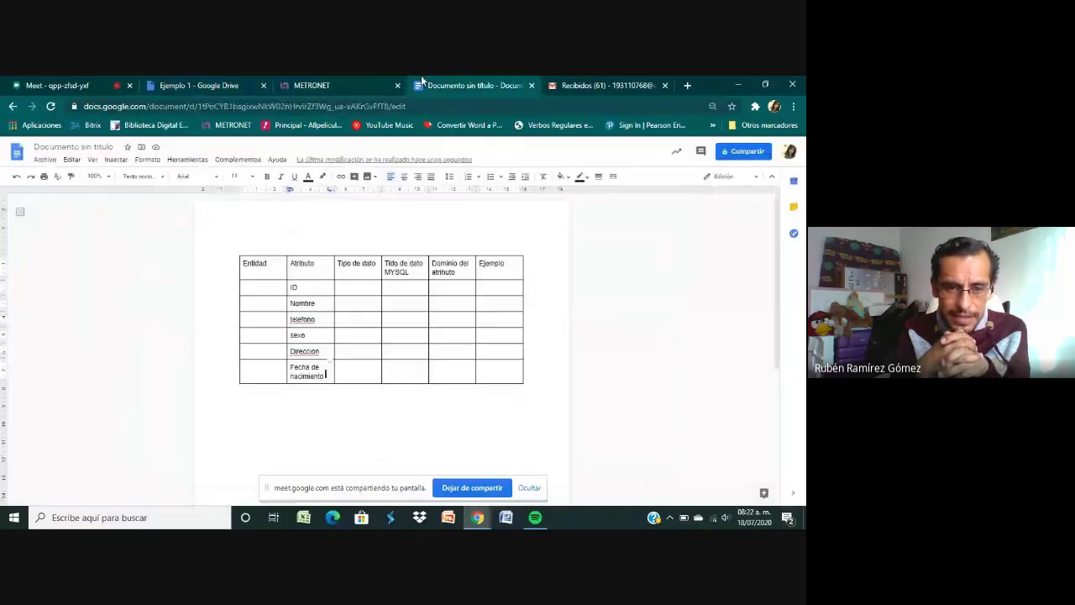
click(259, 288)
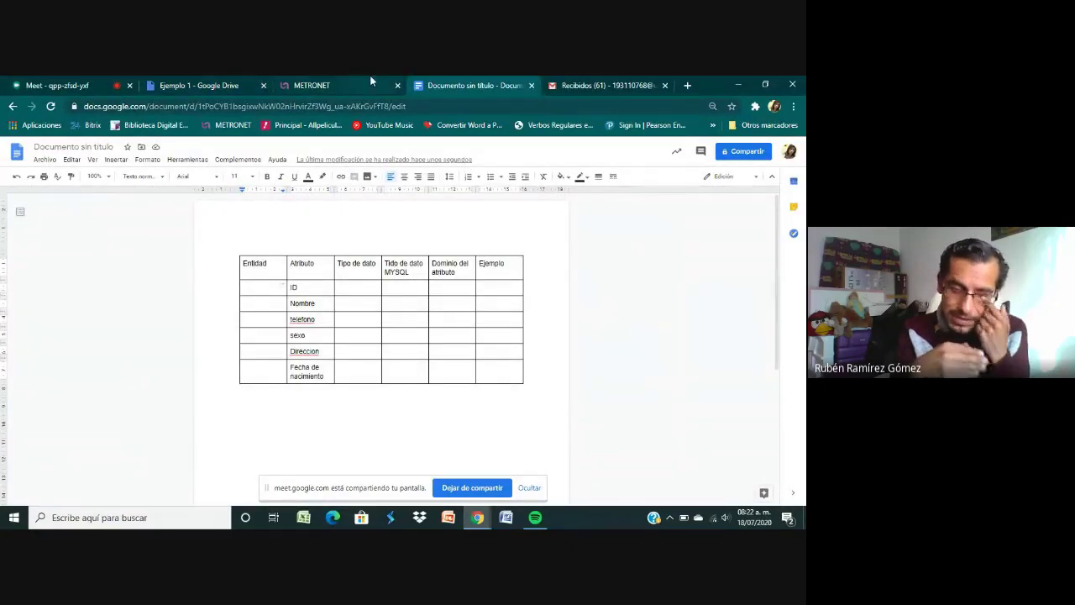
click(178, 82)
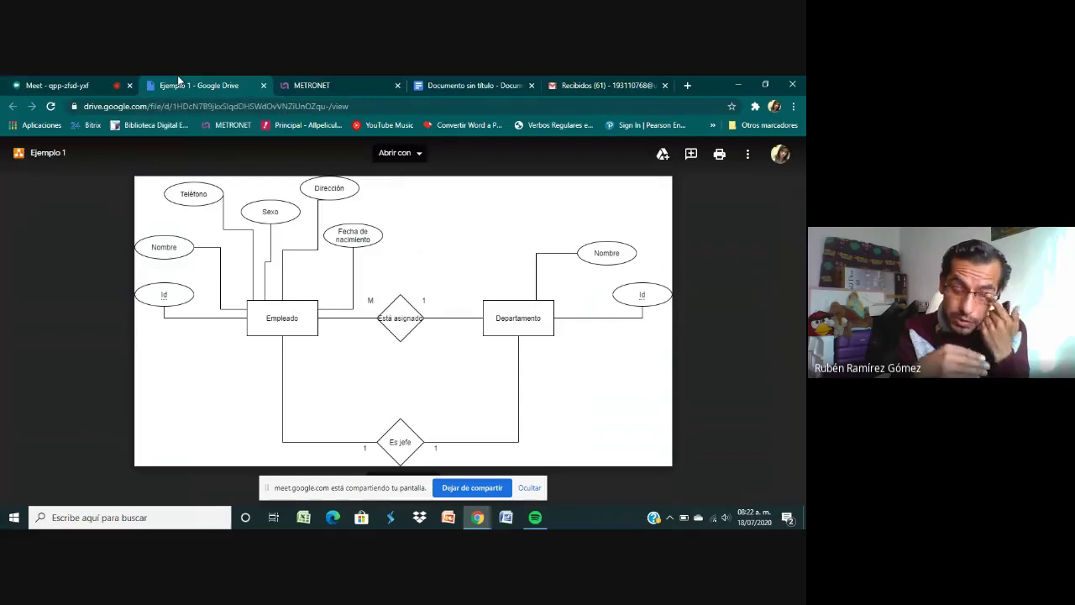
Enter Empleado in the ID row's Entidad cell and copy it
click(471, 84)
text(E)
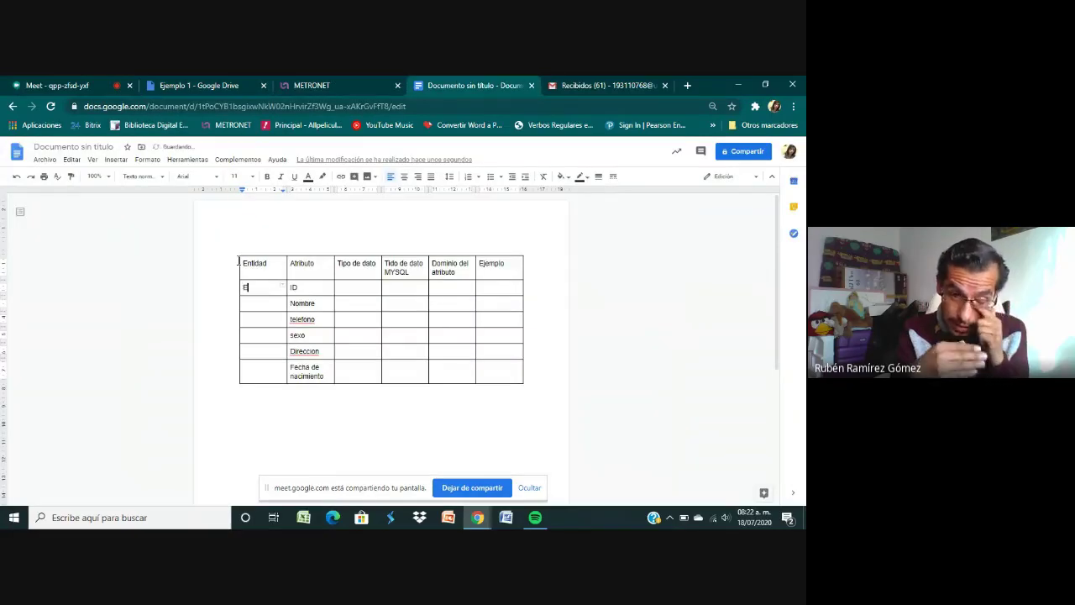
text(mpleado)
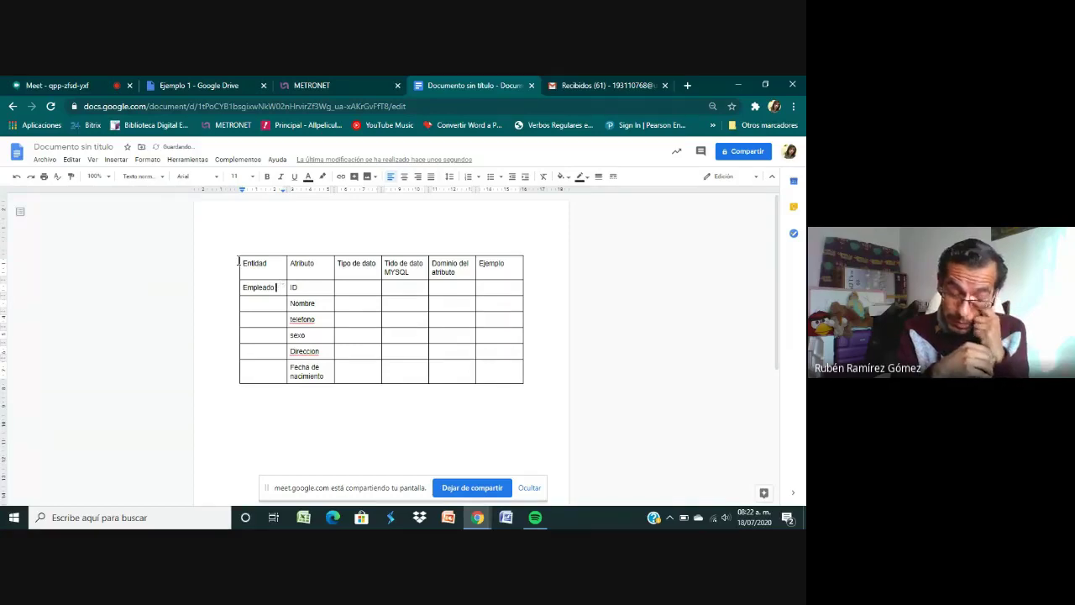
key(shift+Left)
key(shift+Left)
key(shift+Left)
key(shift+Left)
key(shift+Left)
key(shift+Left)
key(shift+Left)
key(shift+Left)
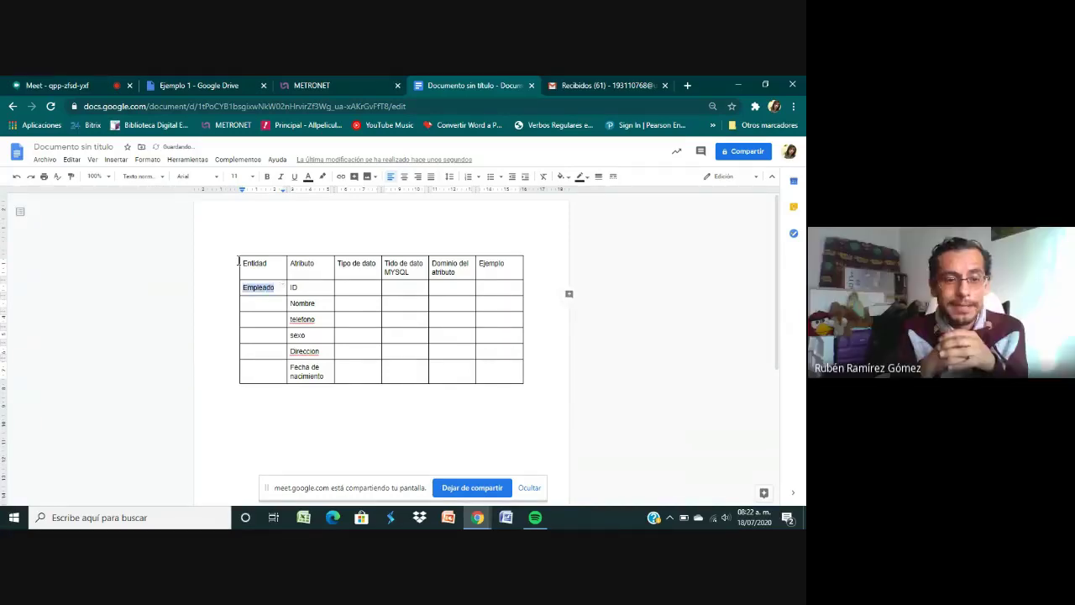
key(ctrl+c)
Paste Empleado into the Entidad cells of Nombre, telefono, sexo, Direccion and Fecha de nacimiento
key(Down)
key(ctrl+v)
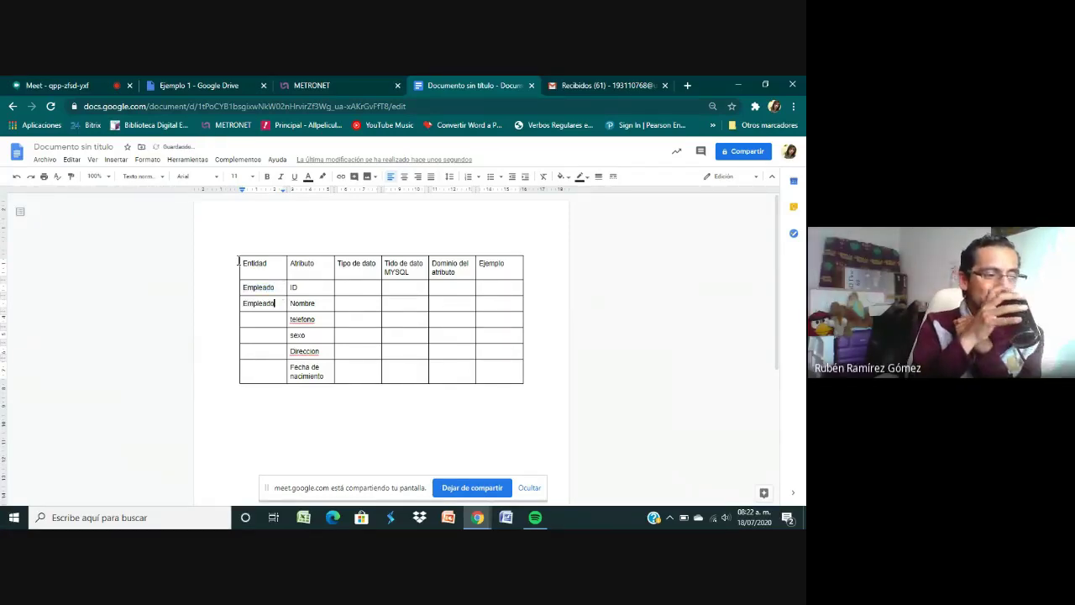
key(Down)
key(ctrl+v)
key(Down)
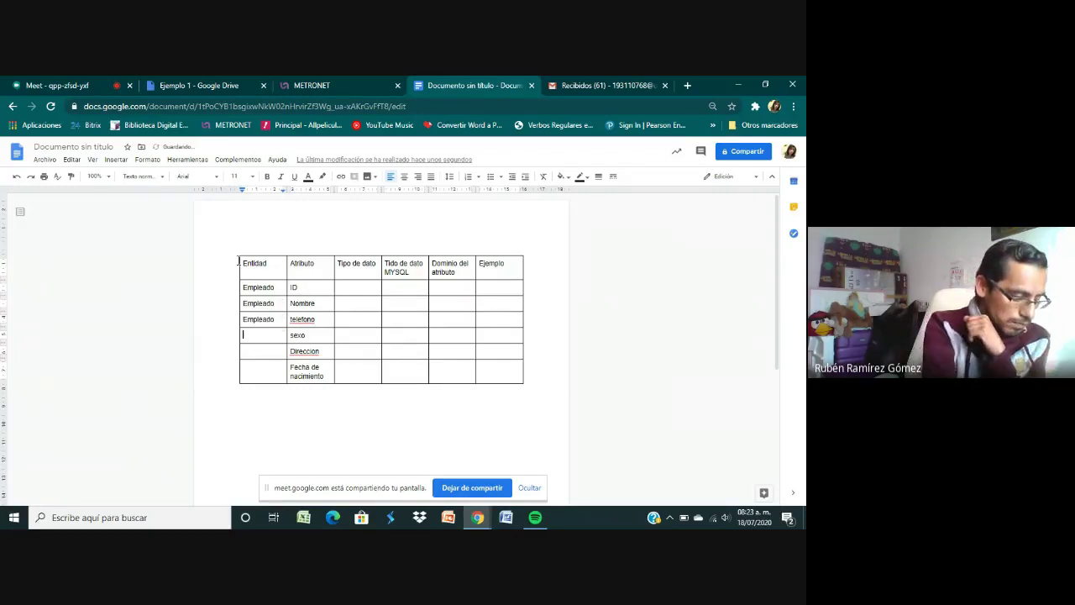
key(ctrl+v)
key(Right)
key(Down)
key(Left)
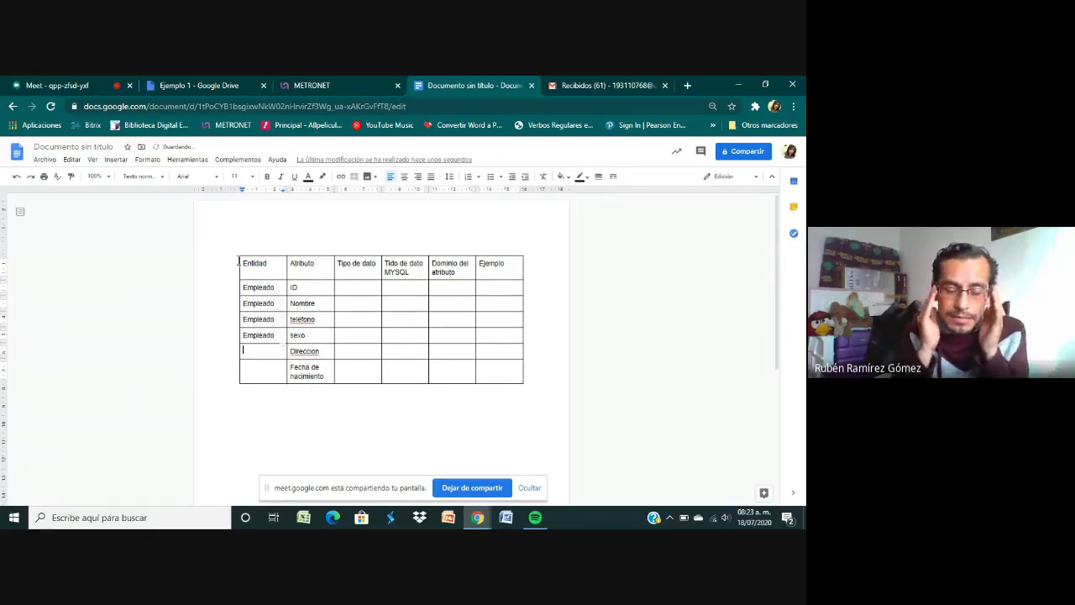
key(ctrl+v)
key(Down)
key(ctrl+v)
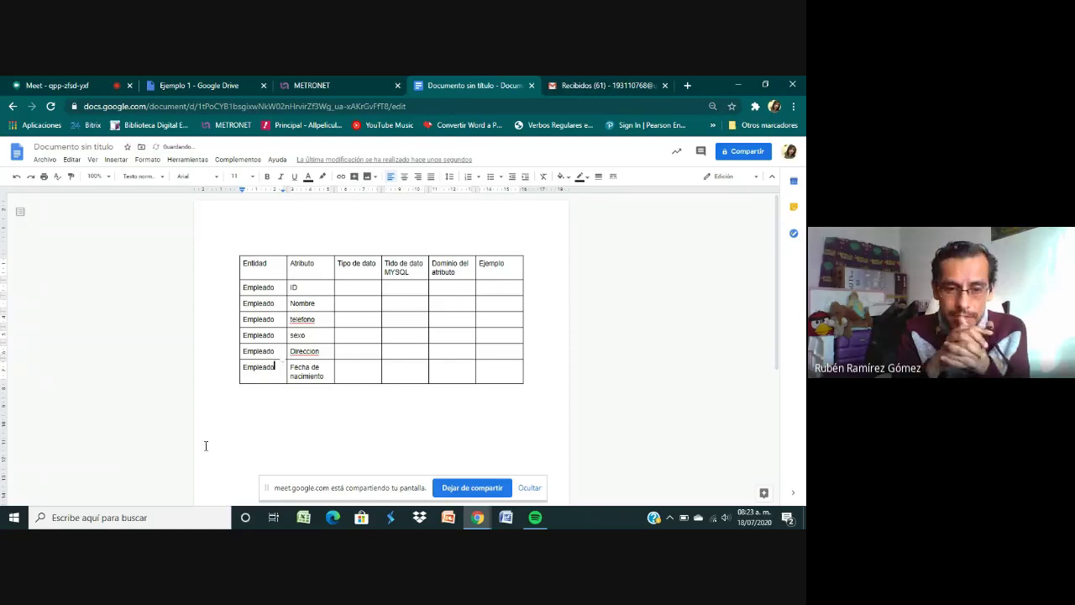
right_click(343, 372)
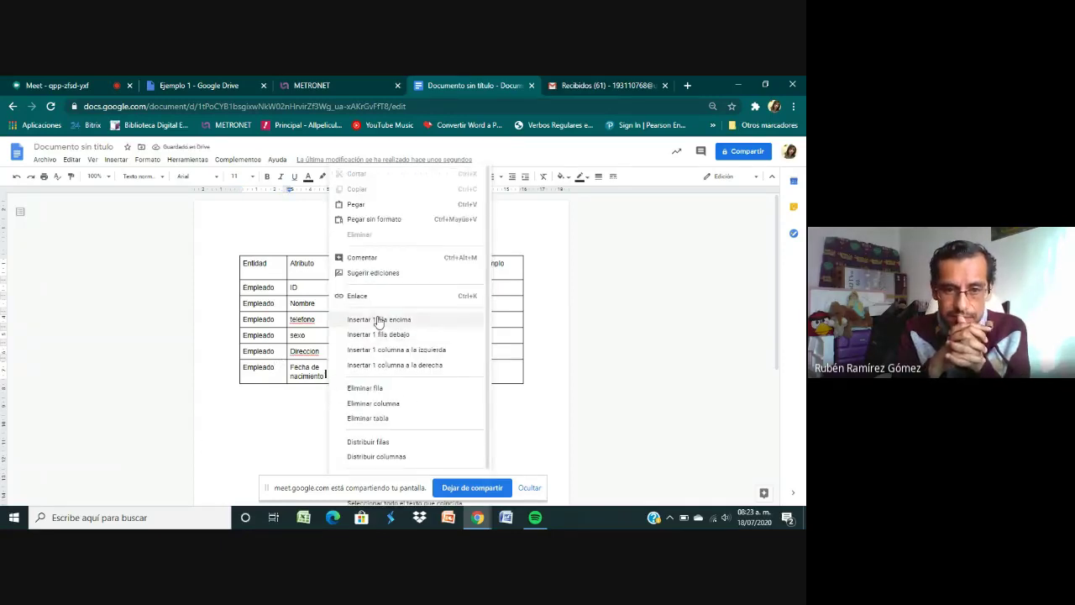
Add two empty rows at the bottom of the attribute table
click(377, 331)
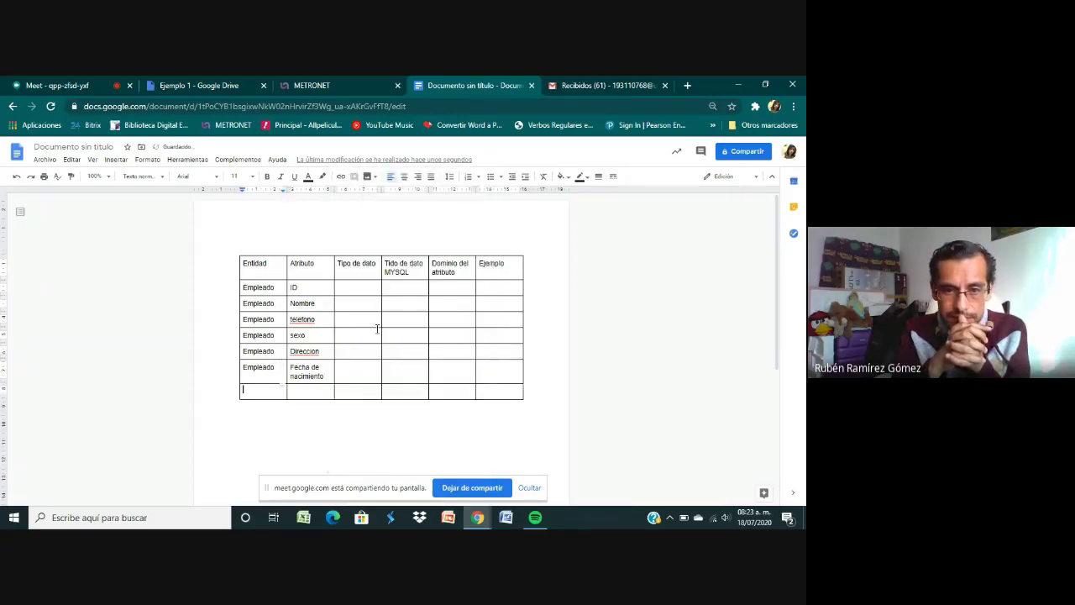
right_click(295, 389)
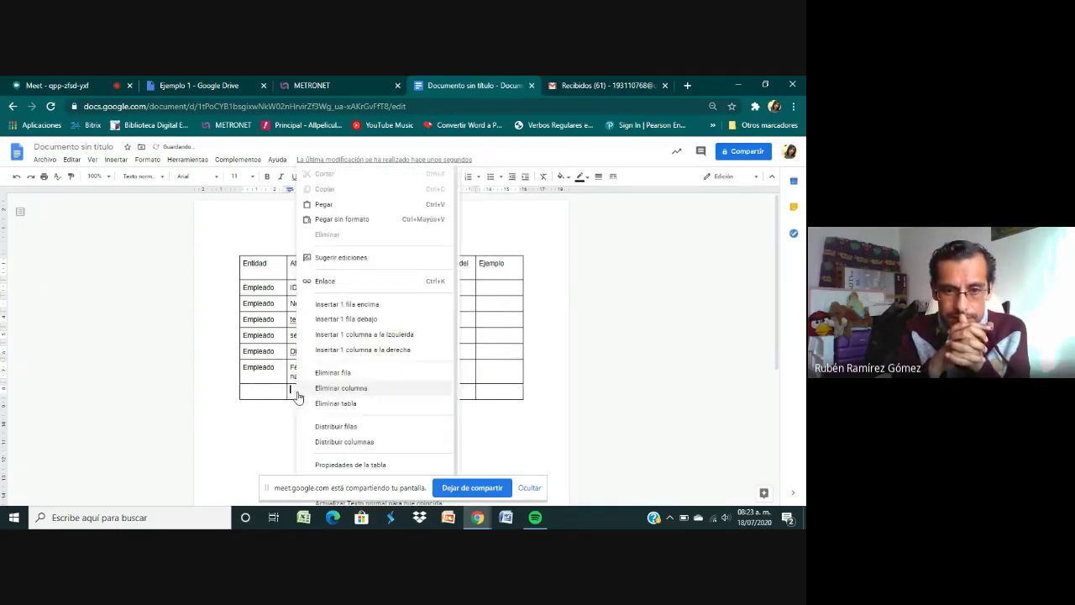
click(336, 319)
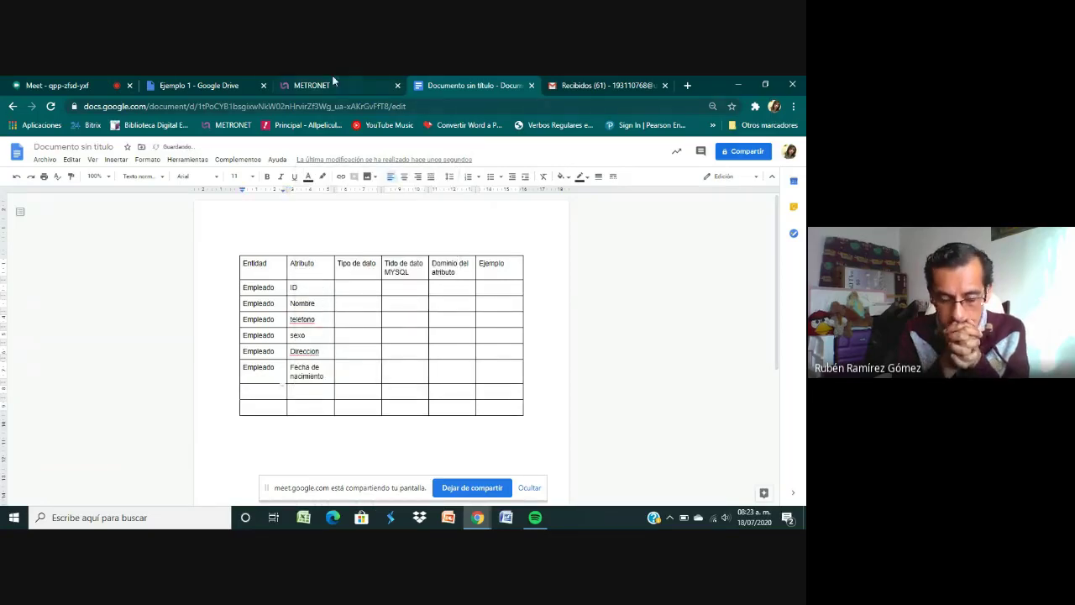
click(146, 78)
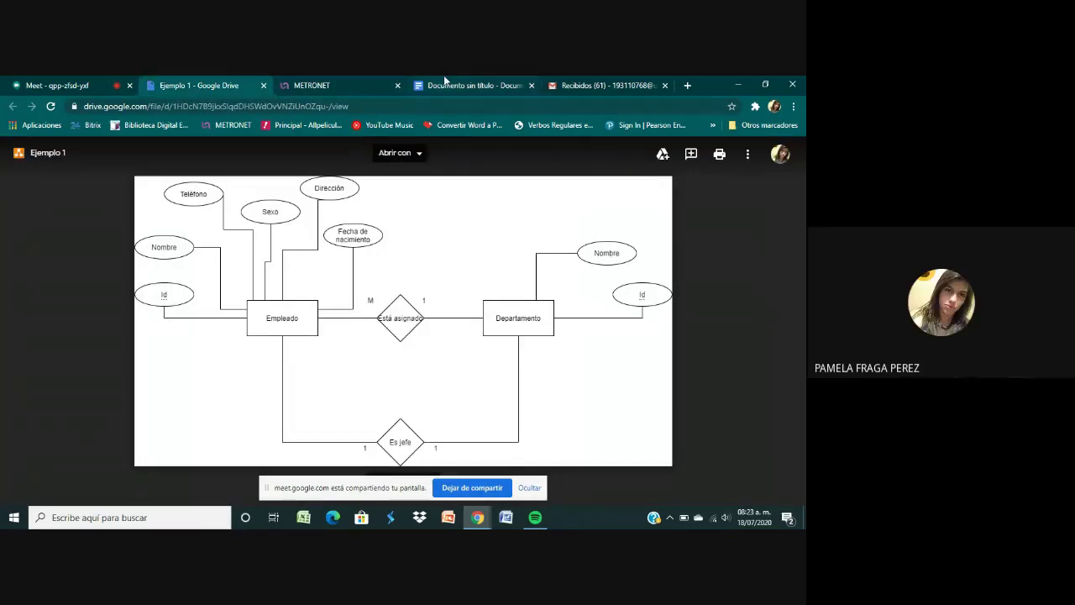
click(443, 78)
Fill both new rows with entity Departamento and attributes Nombre and ID
text(Dep)
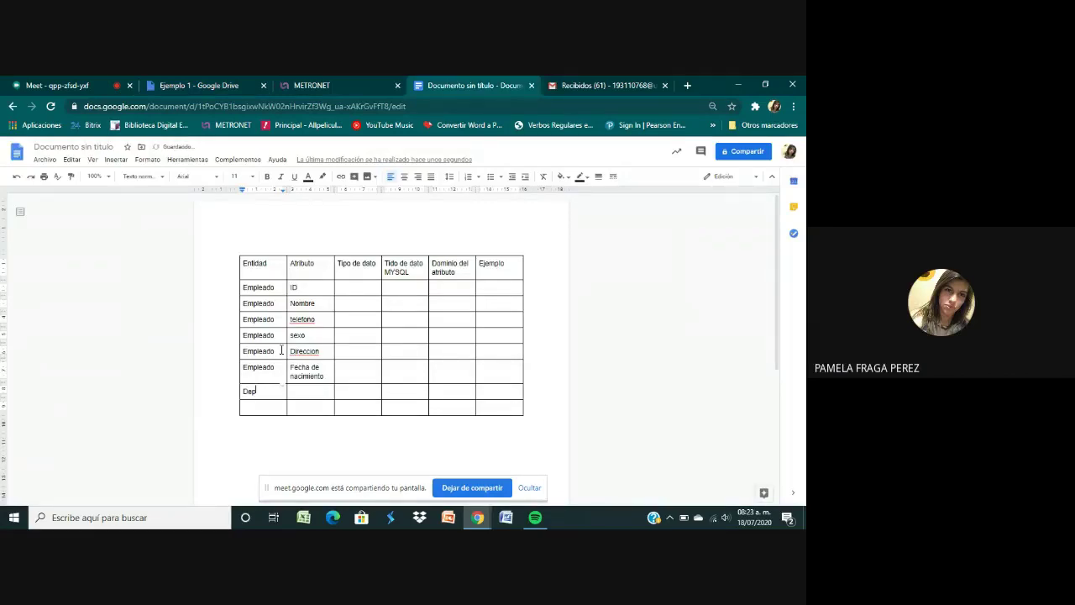
text(artamento)
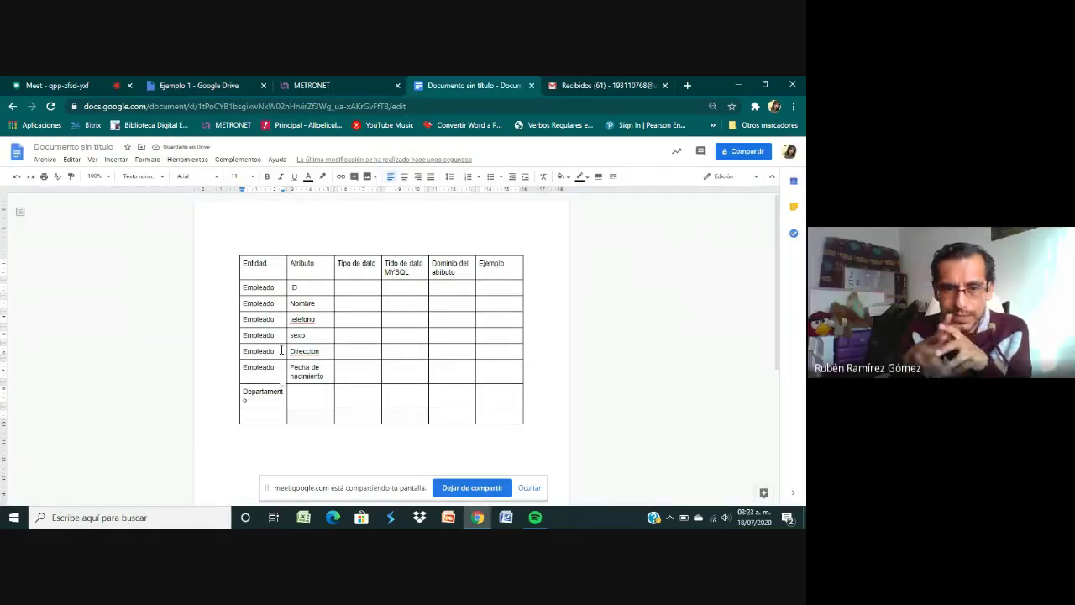
key(Down)
text(Depar)
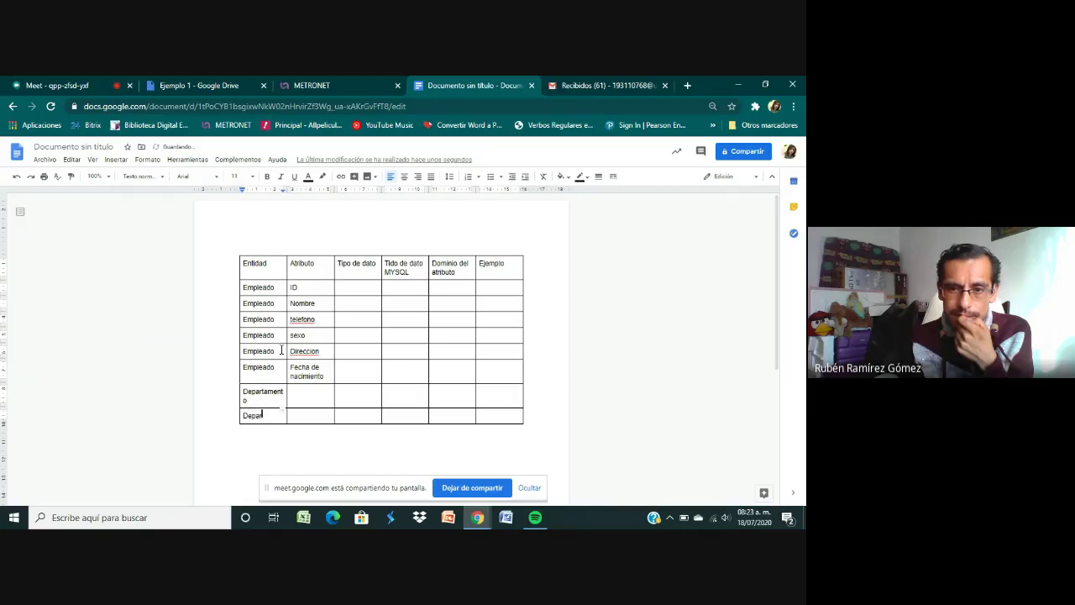
text(tamento)
key(Up)
key(Tab)
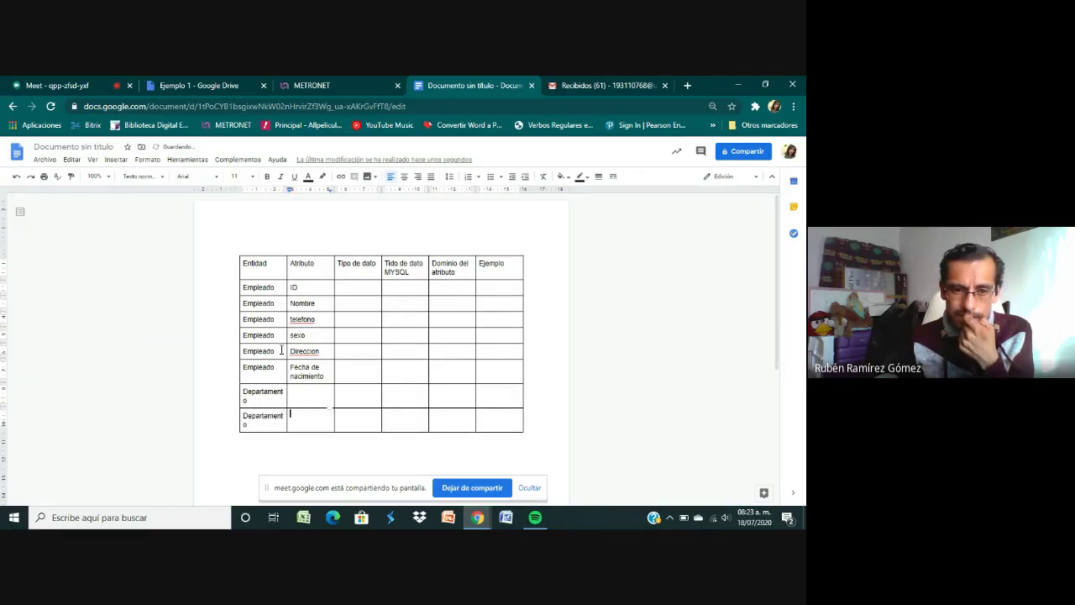
text(Nomb)
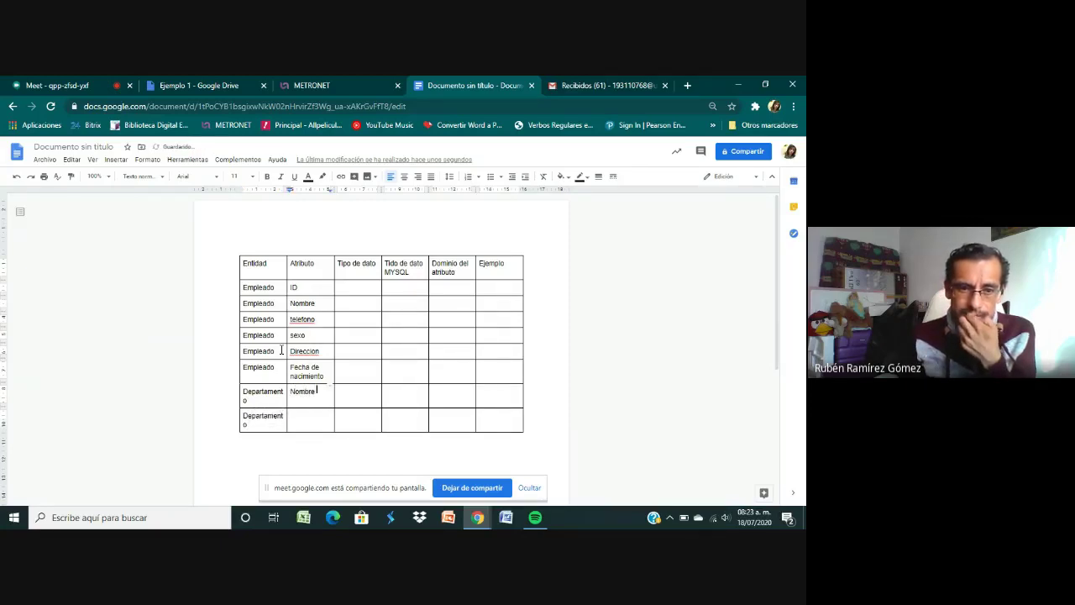
text(re)
key(Down)
text(ID)
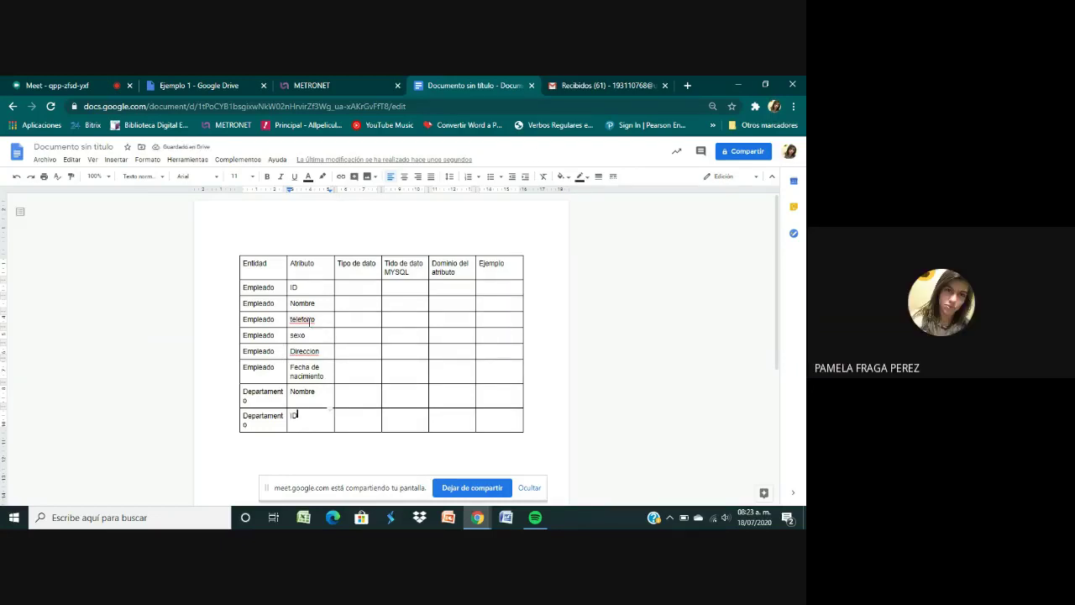
Correct telefono and Direccion to teléfono and Dirección, then select the ID row's Tipo de dato cell
right_click(311, 321)
click(344, 347)
right_click(306, 352)
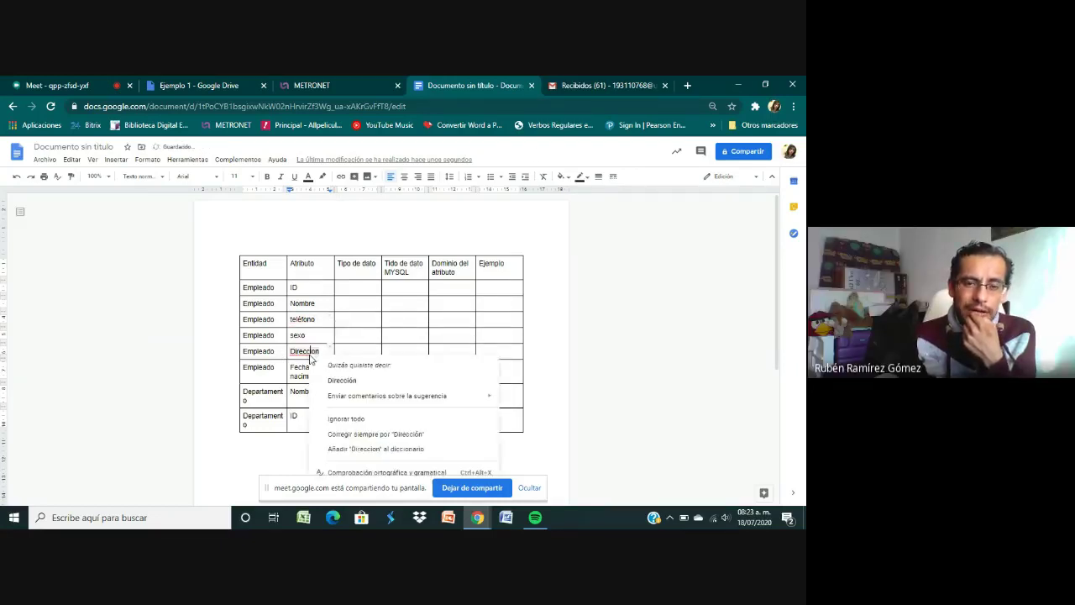
click(343, 382)
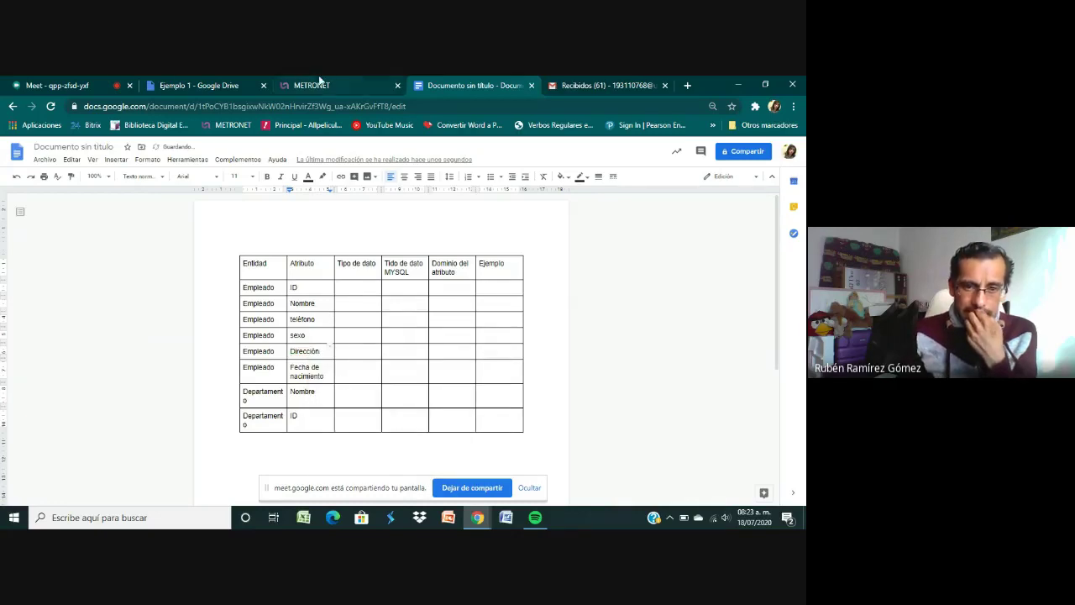
click(210, 85)
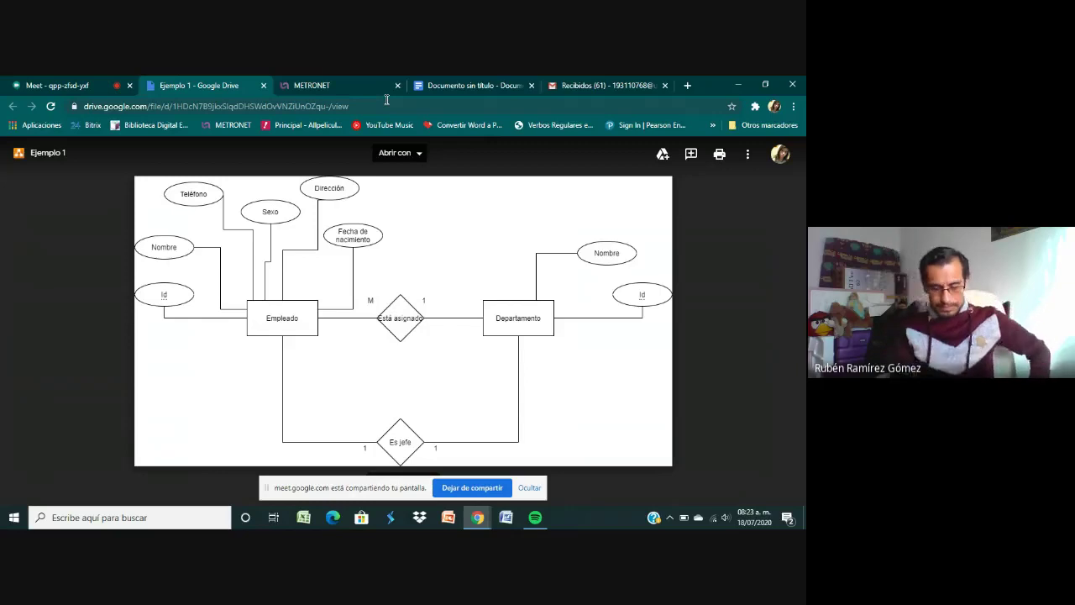
click(452, 85)
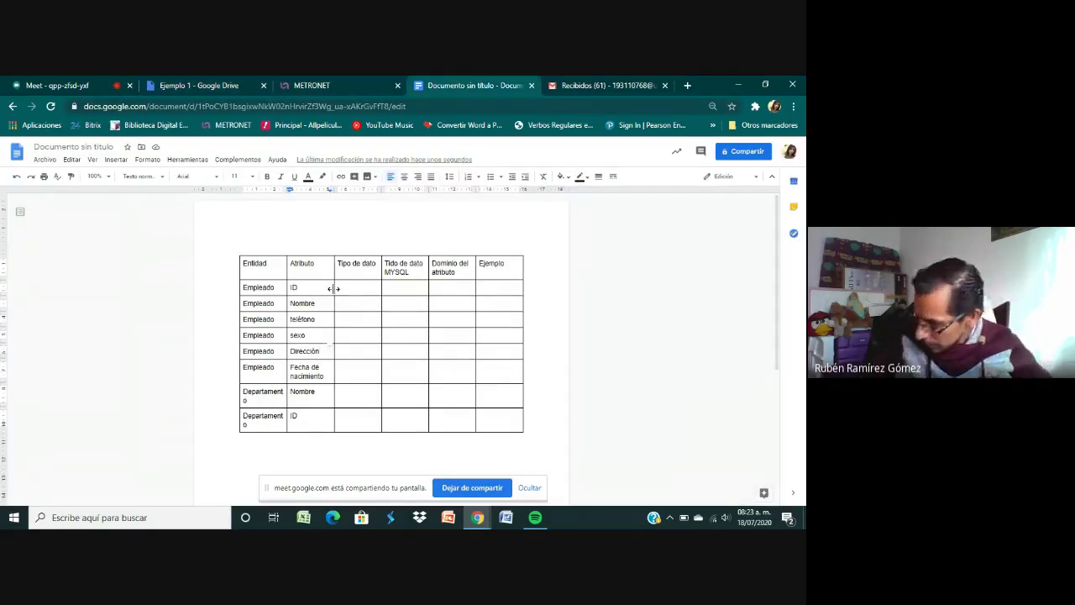
click(340, 287)
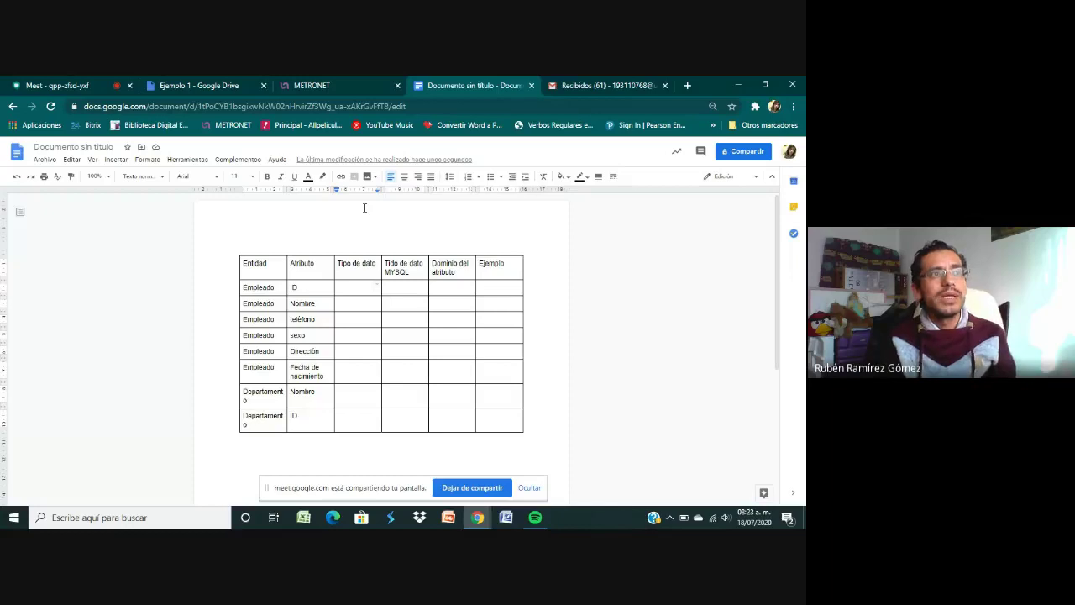
Move the Google Meet tab into its own window and bring it to the front
click(98, 81)
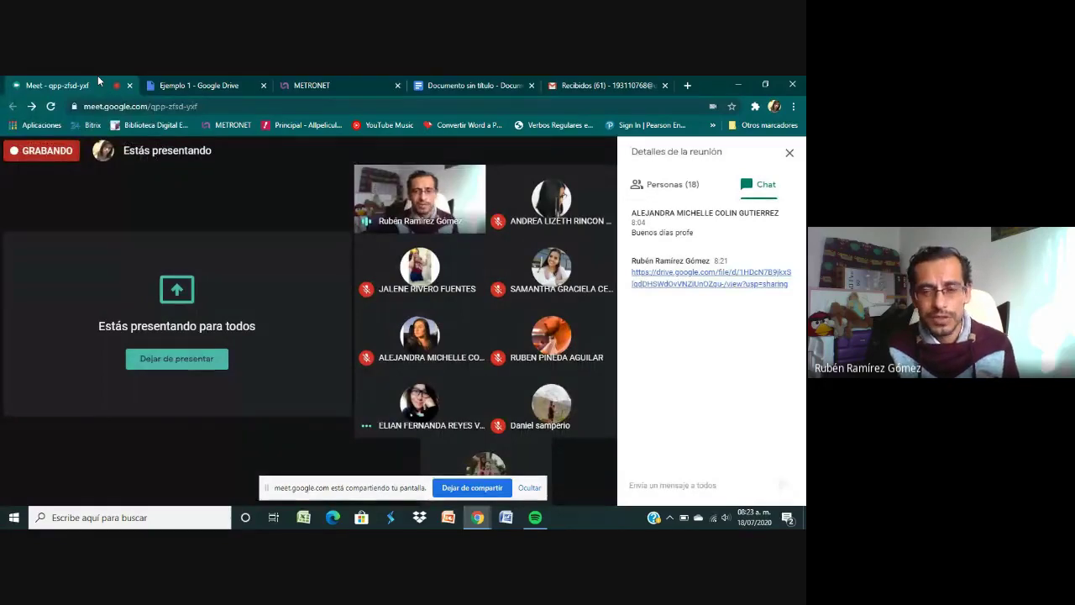
drag(98, 81, 449, 83)
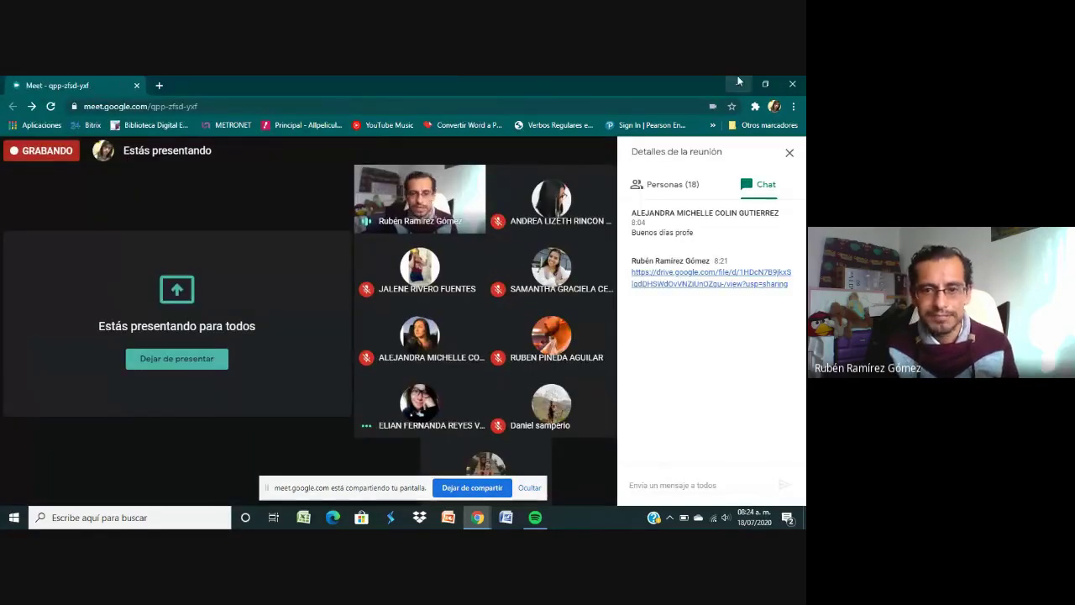
click(738, 84)
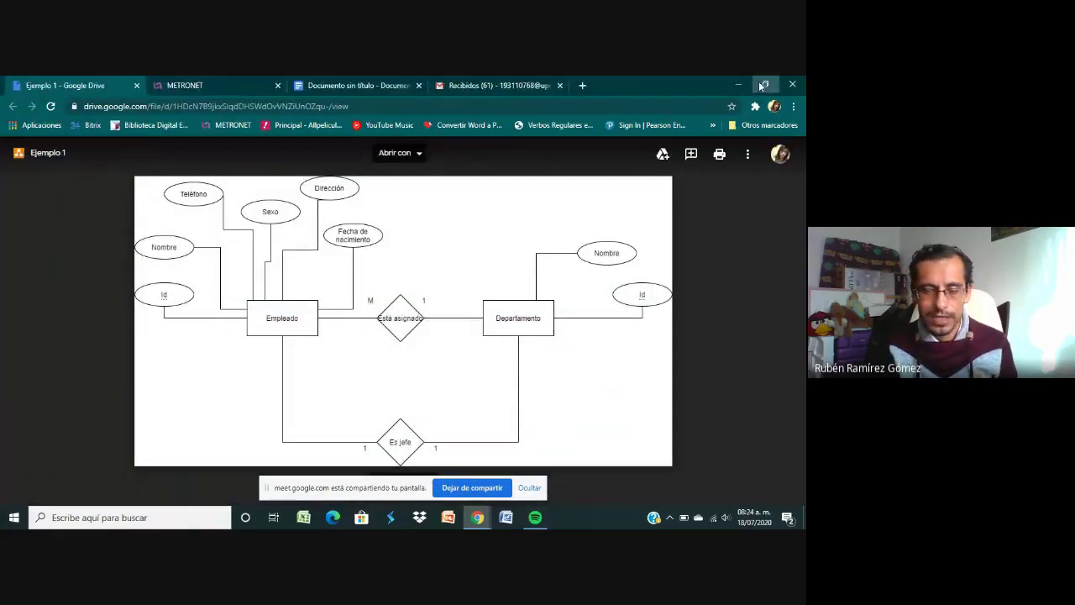
click(760, 85)
key(alt+Tab)
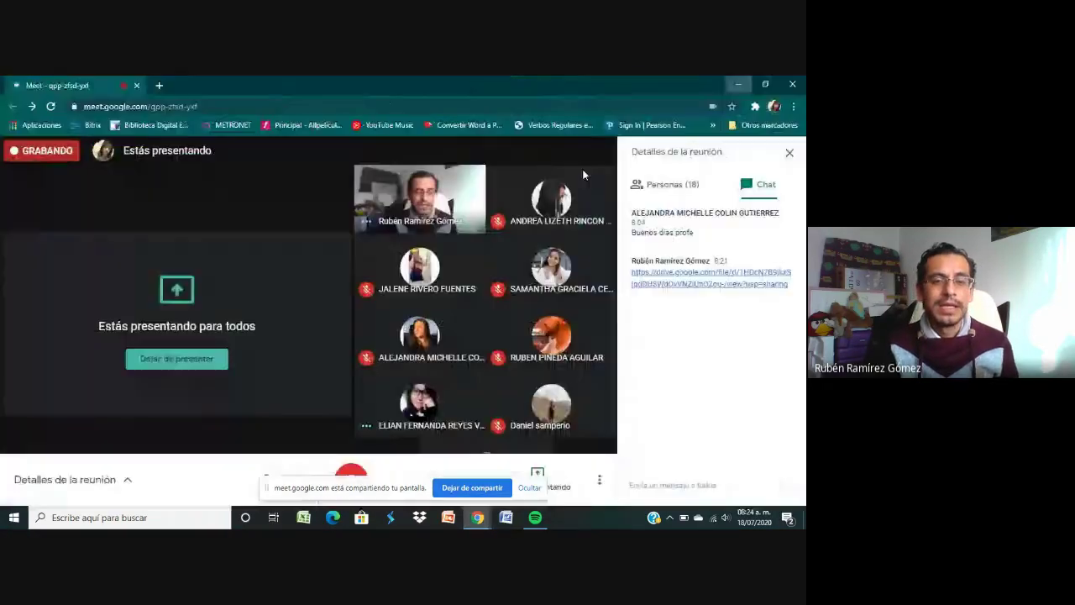
Resize and arrange the Meet window and the diagram window side by side, with the chat visible
drag(152, 88, 264, 99)
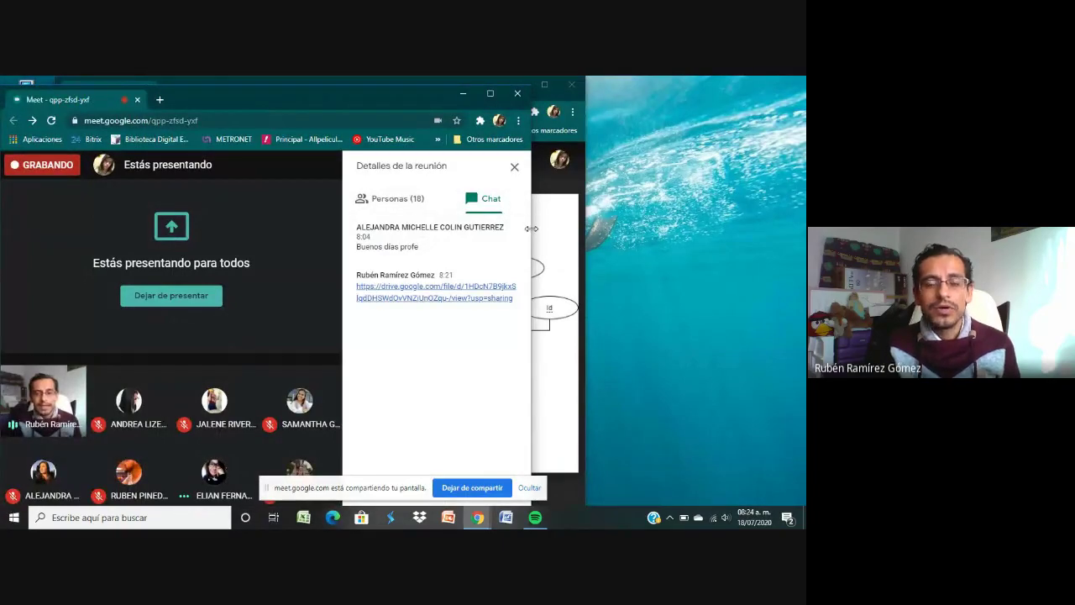
drag(531, 228, 329, 229)
click(488, 90)
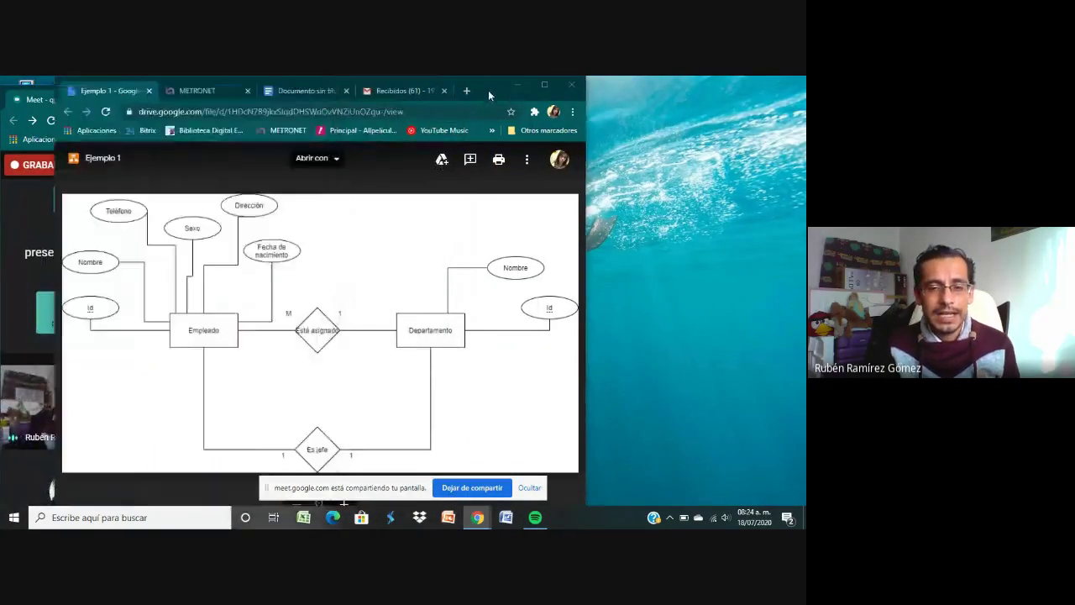
drag(488, 90, 727, 90)
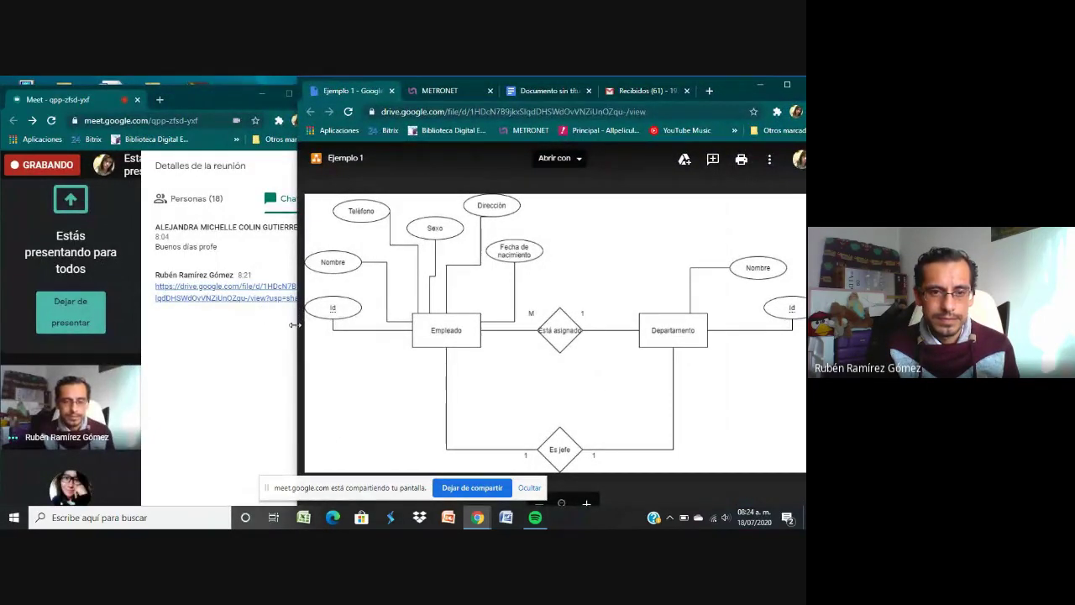
drag(294, 325, 394, 334)
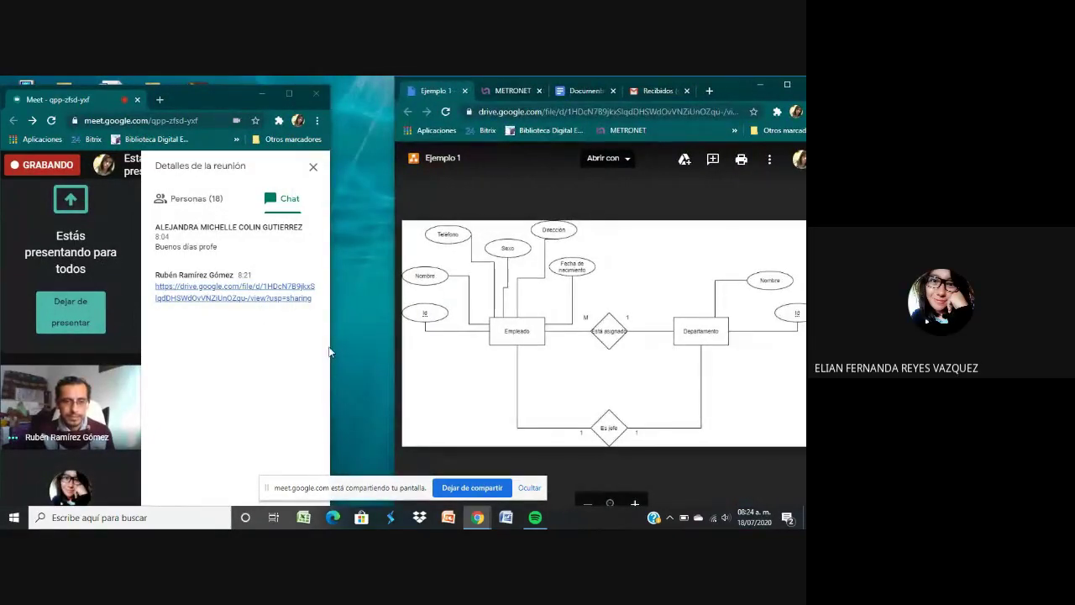
drag(331, 352, 419, 340)
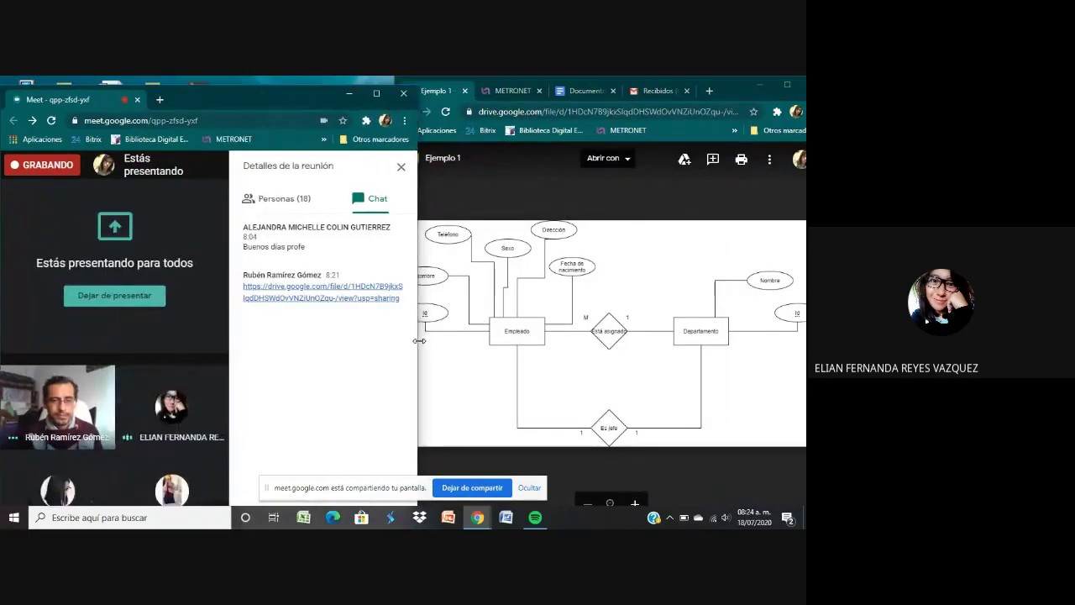
drag(280, 90, 279, 81)
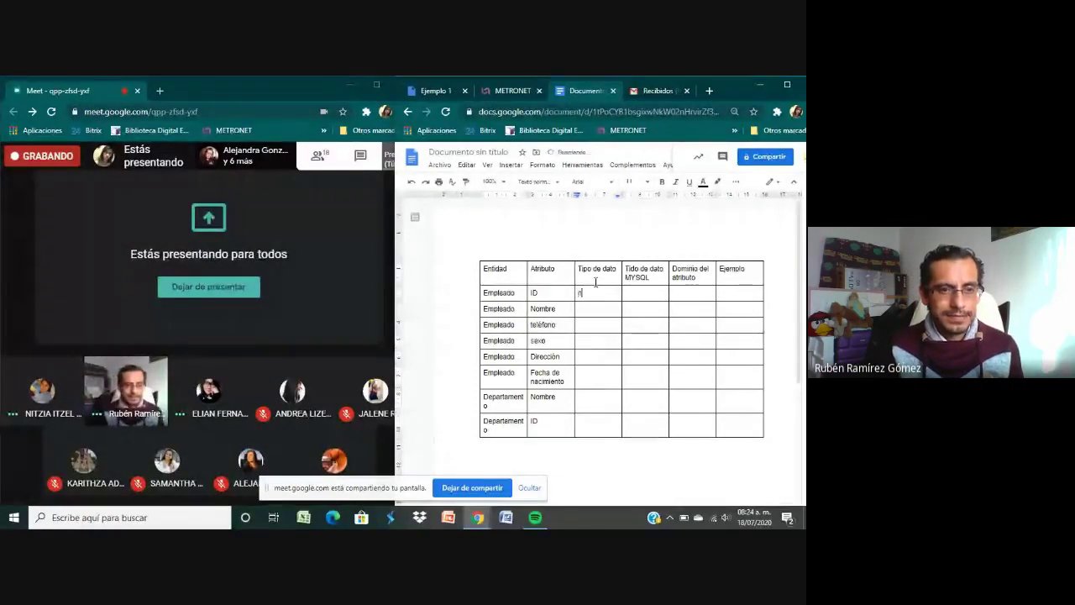
Enter 'Numérico, entero' as the ID row's data type, accepting the accented spelling
text(u)
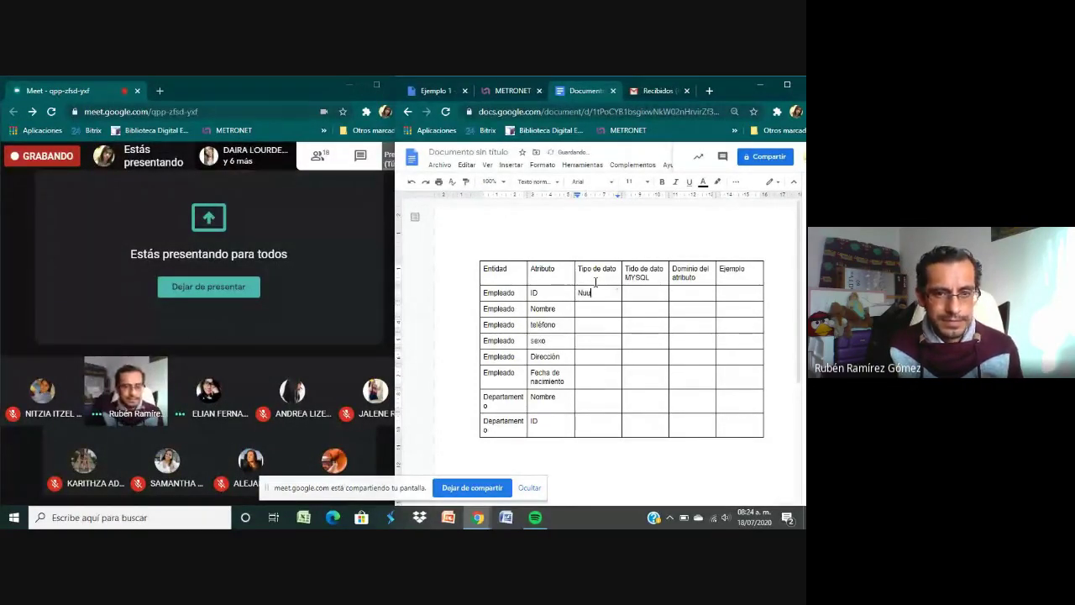
text(merico)
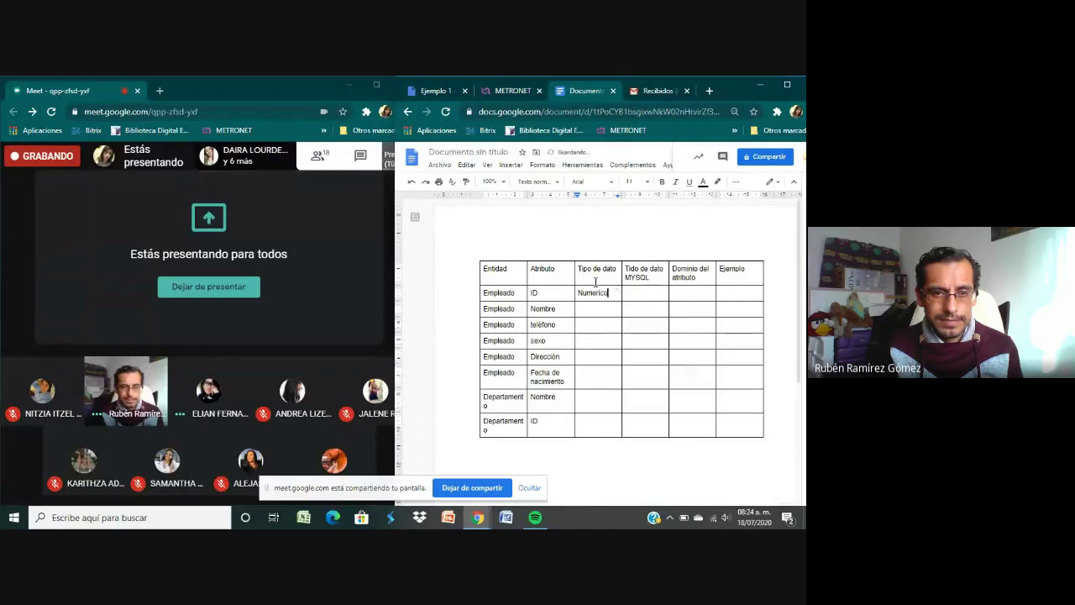
text( entero)
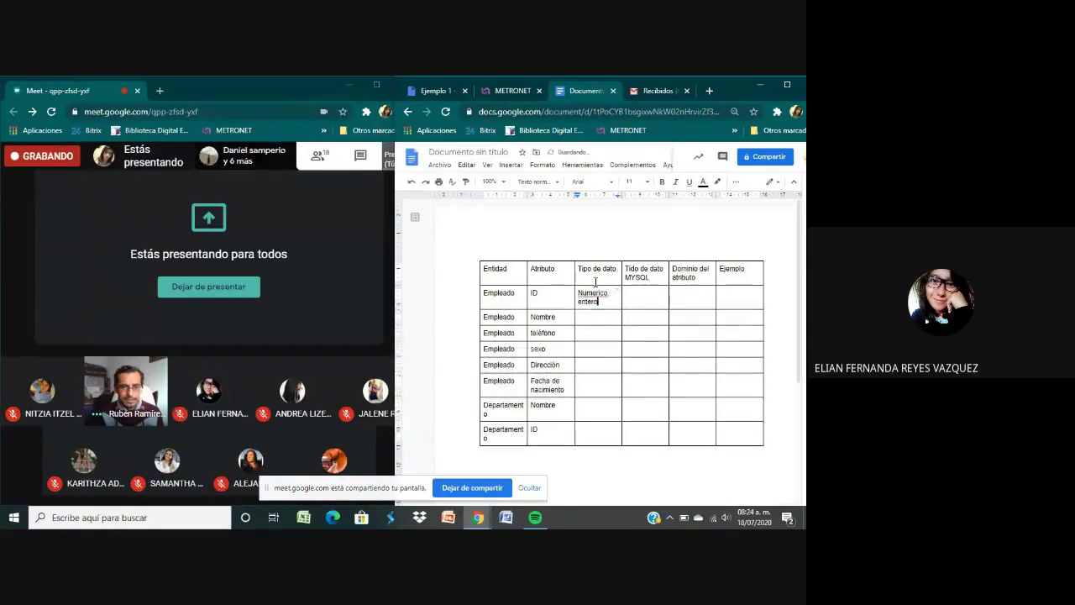
right_click(597, 295)
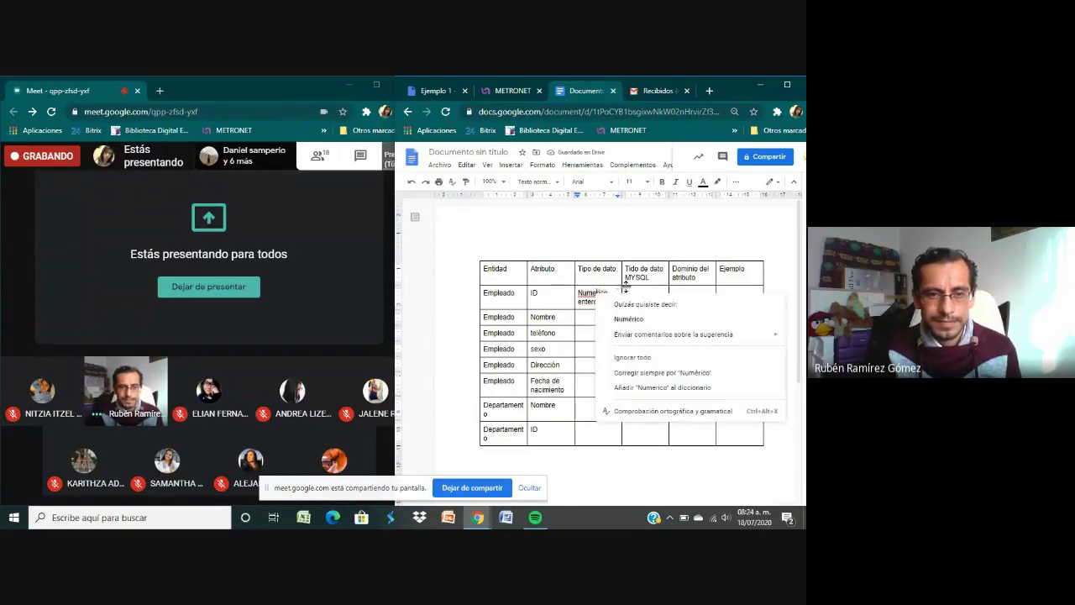
click(622, 318)
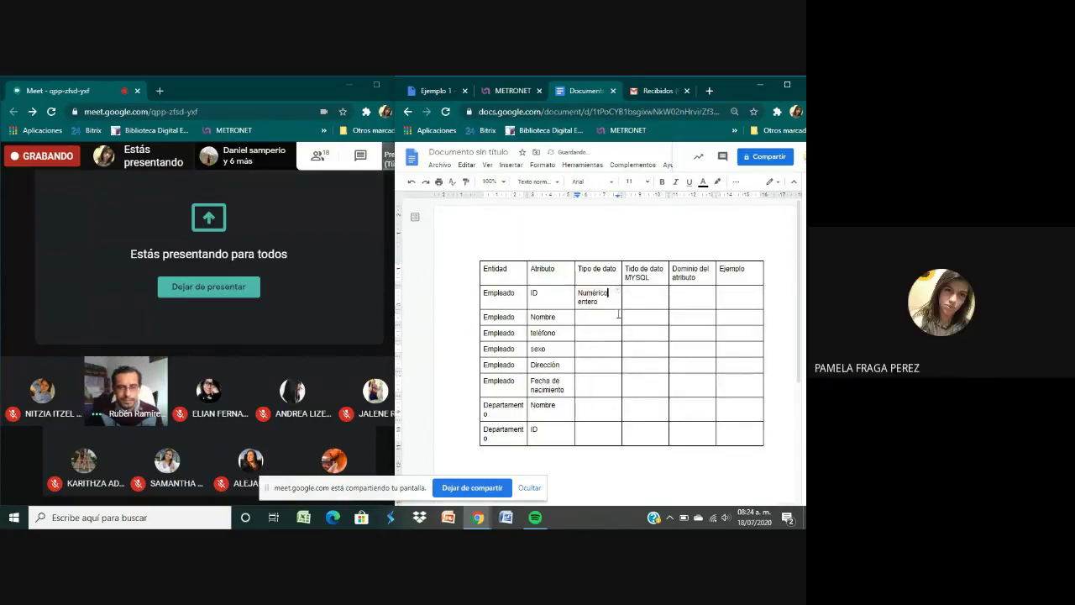
text(,)
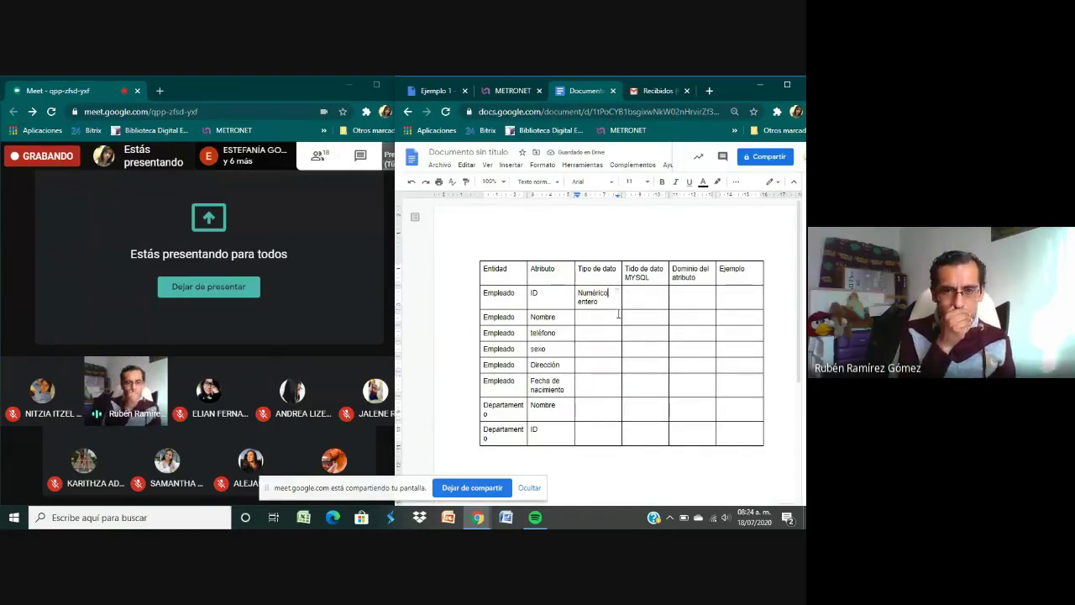
click(598, 319)
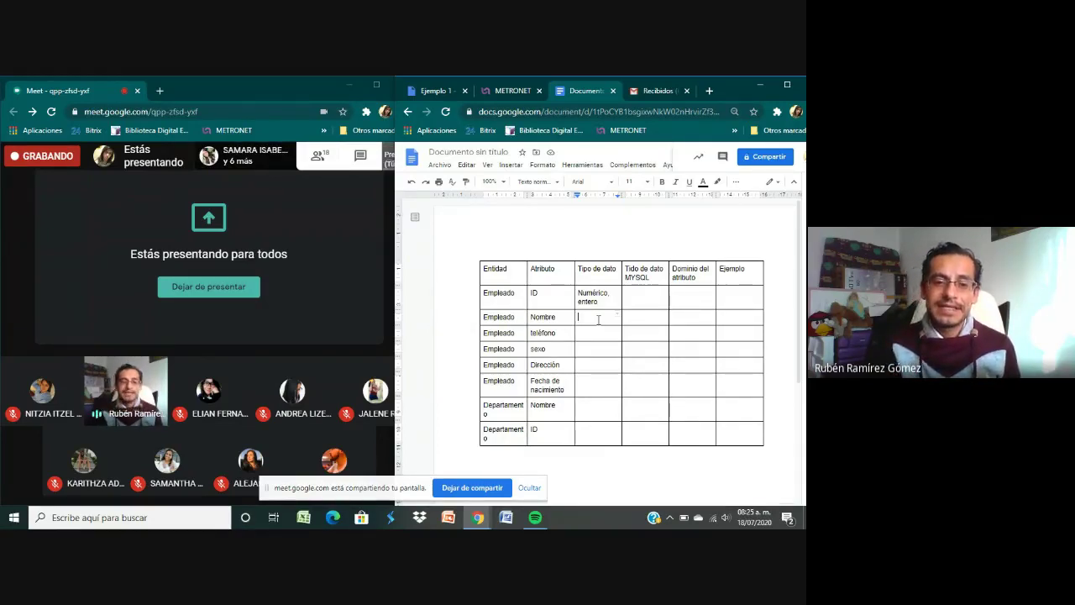
key(Tab)
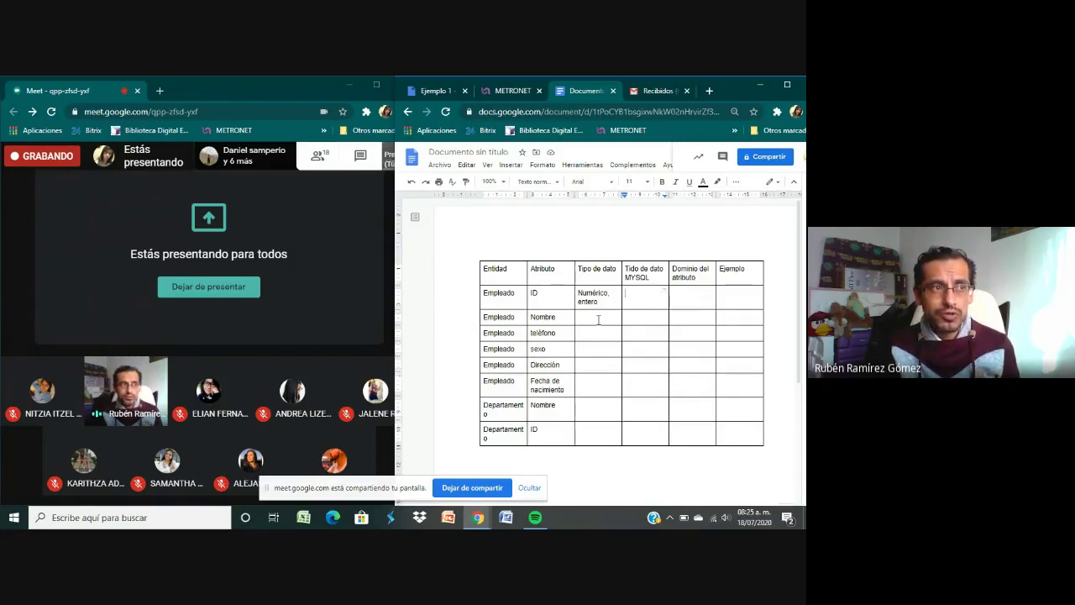
Go to canvas.instructure.com, dismiss the translate and cookie popups, and log in to the free account
click(709, 90)
text(canvas)
key(Return)
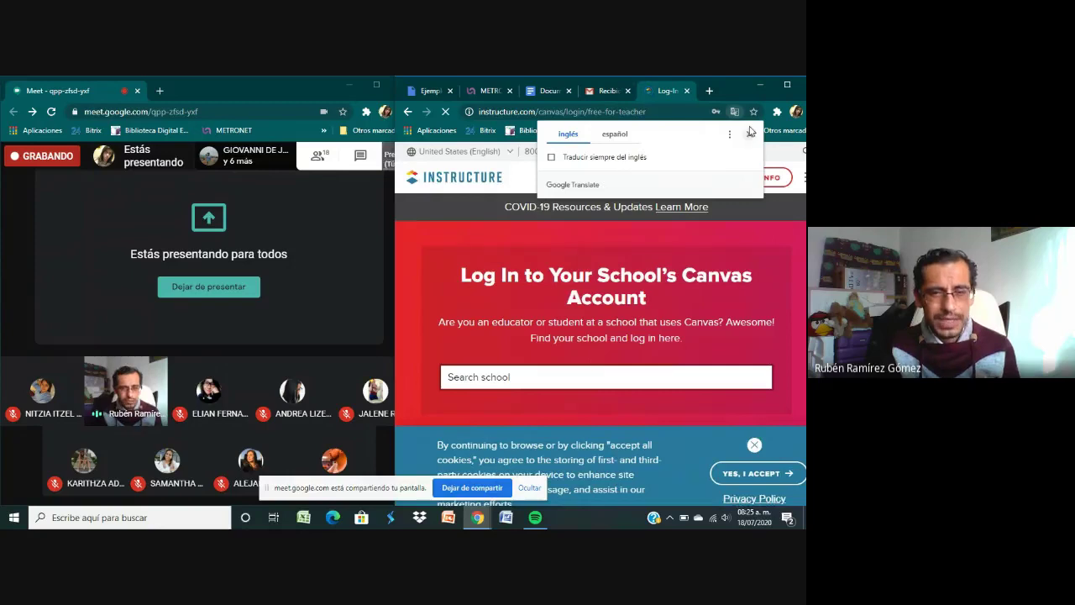
click(750, 133)
click(754, 445)
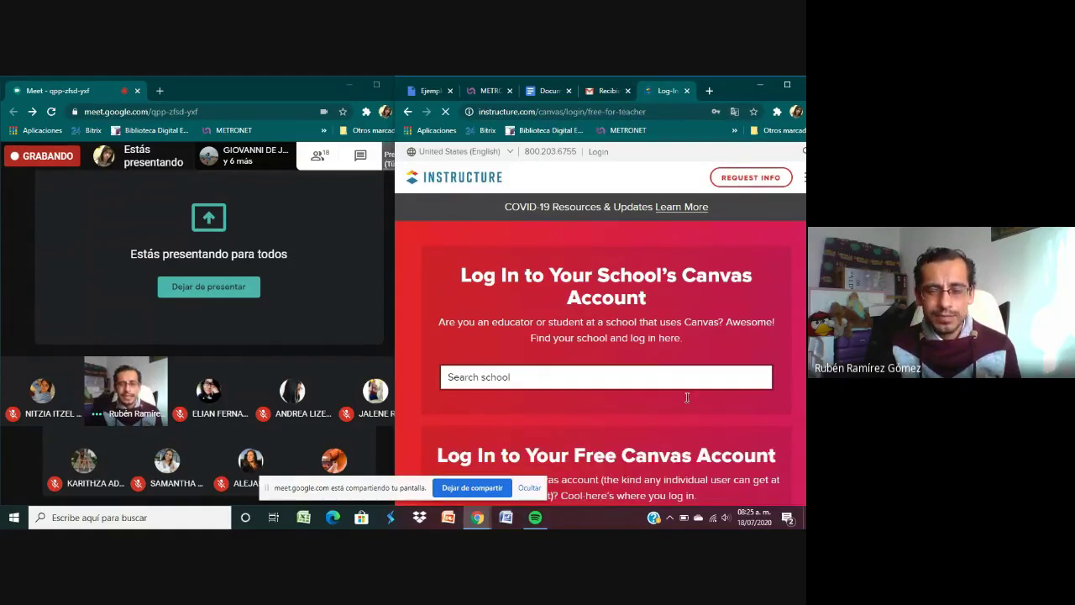
click(787, 85)
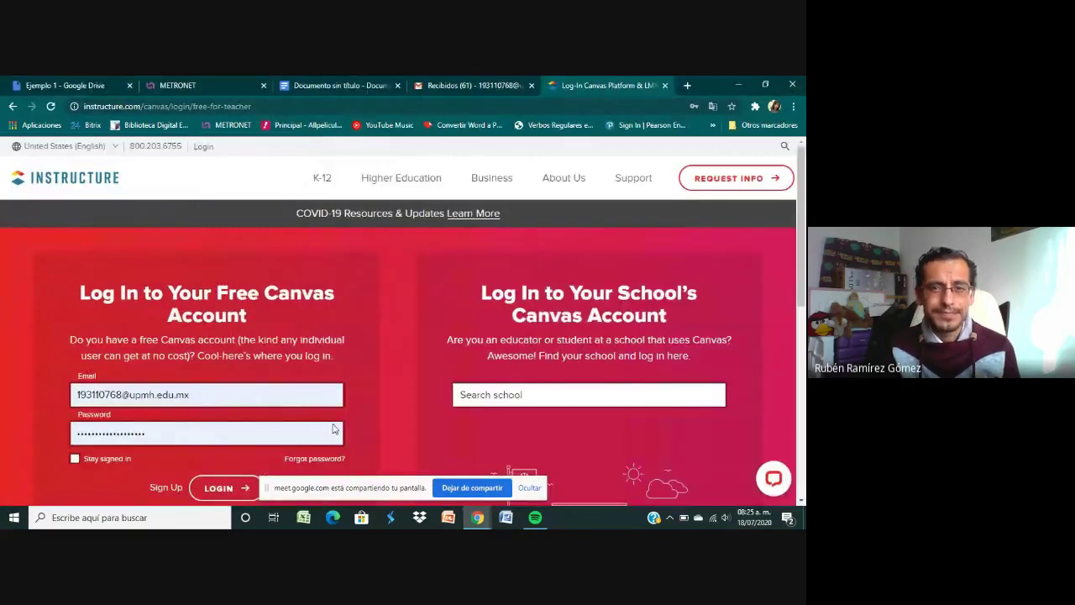
click(217, 487)
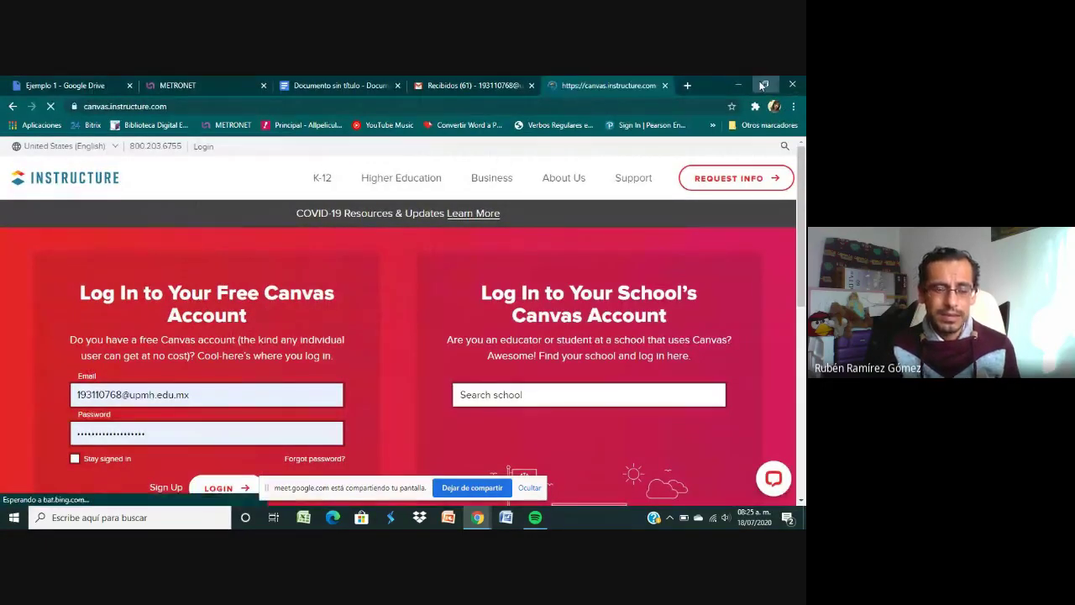
click(764, 85)
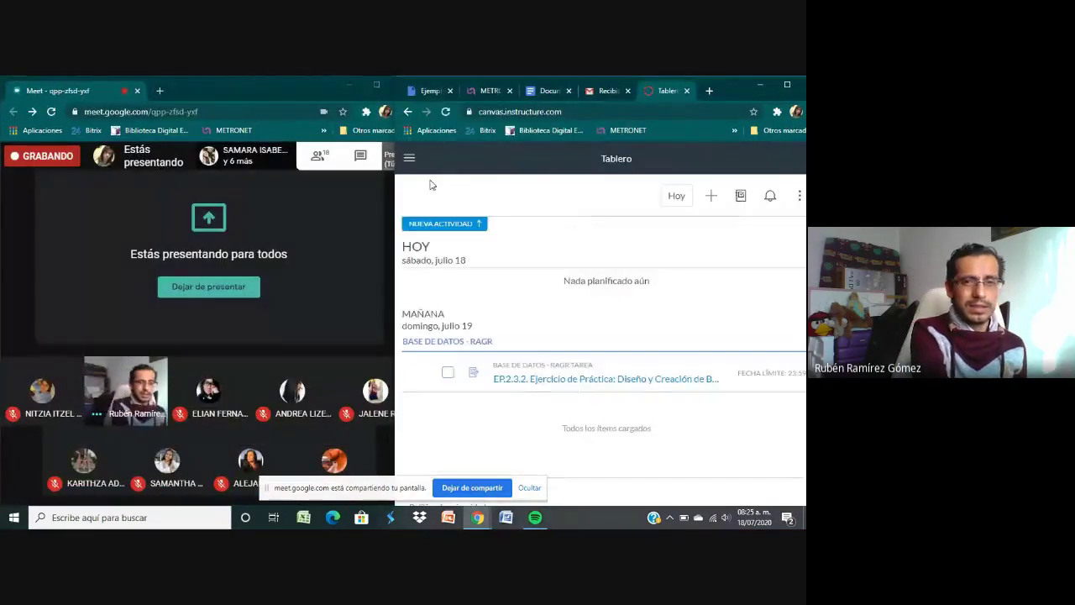
Open the Base de Datos - RAGR course from the Cursos menu
click(409, 158)
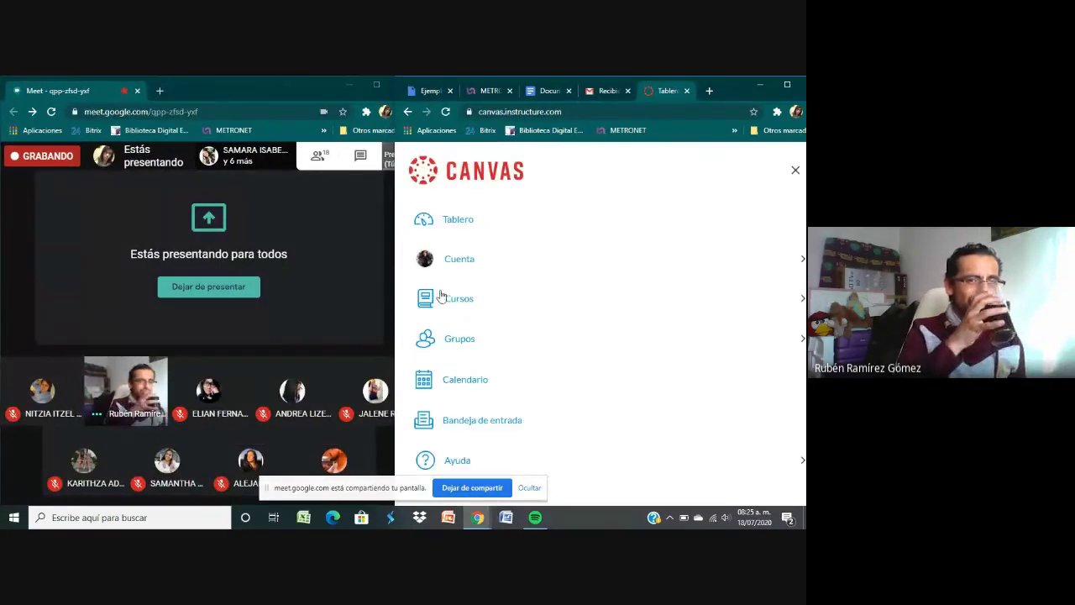
click(458, 310)
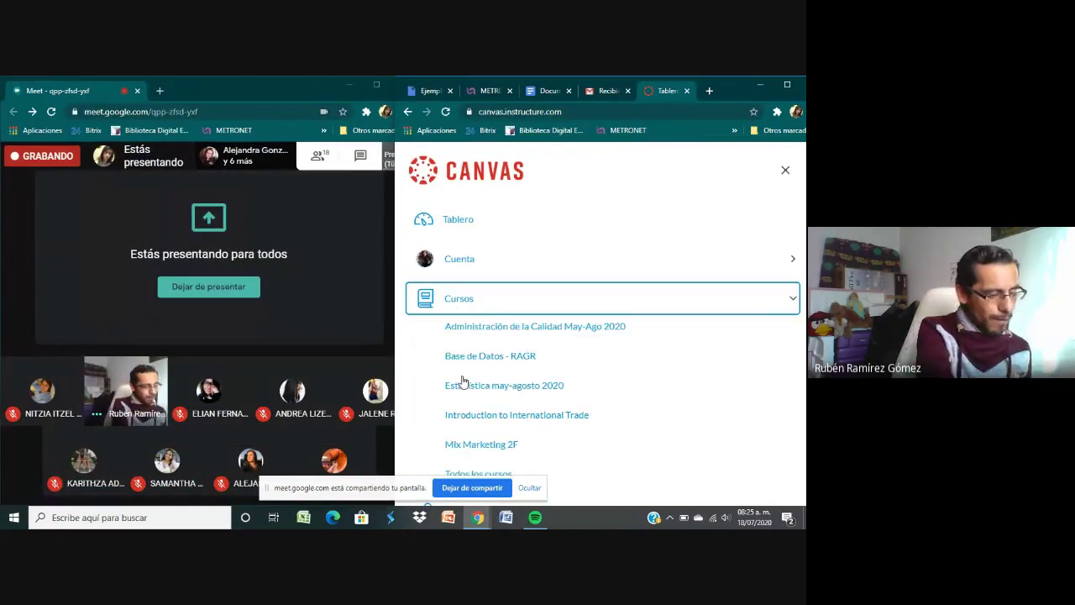
click(461, 361)
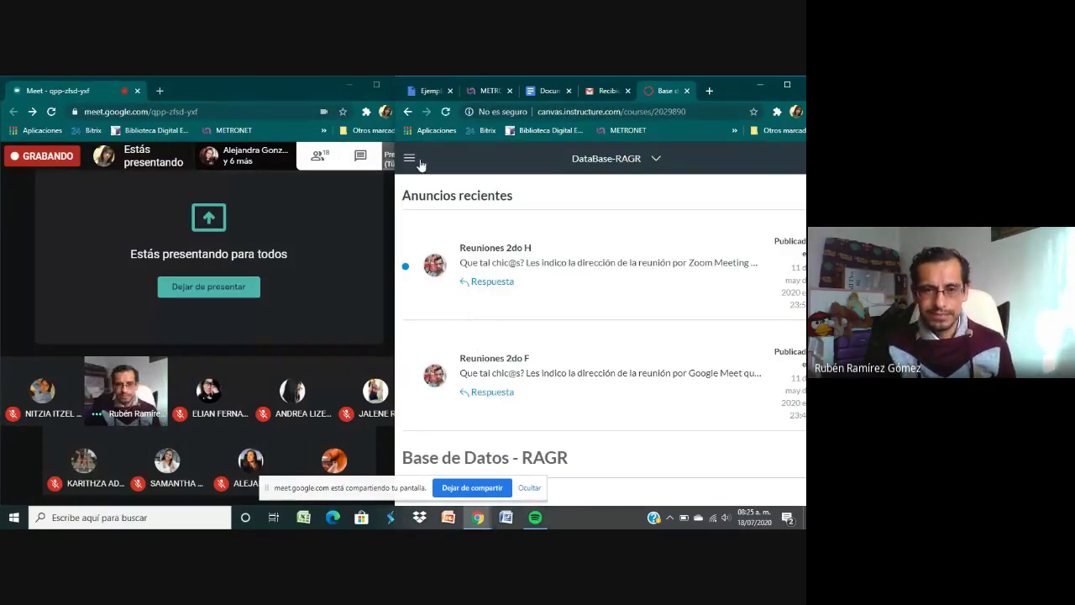
click(409, 157)
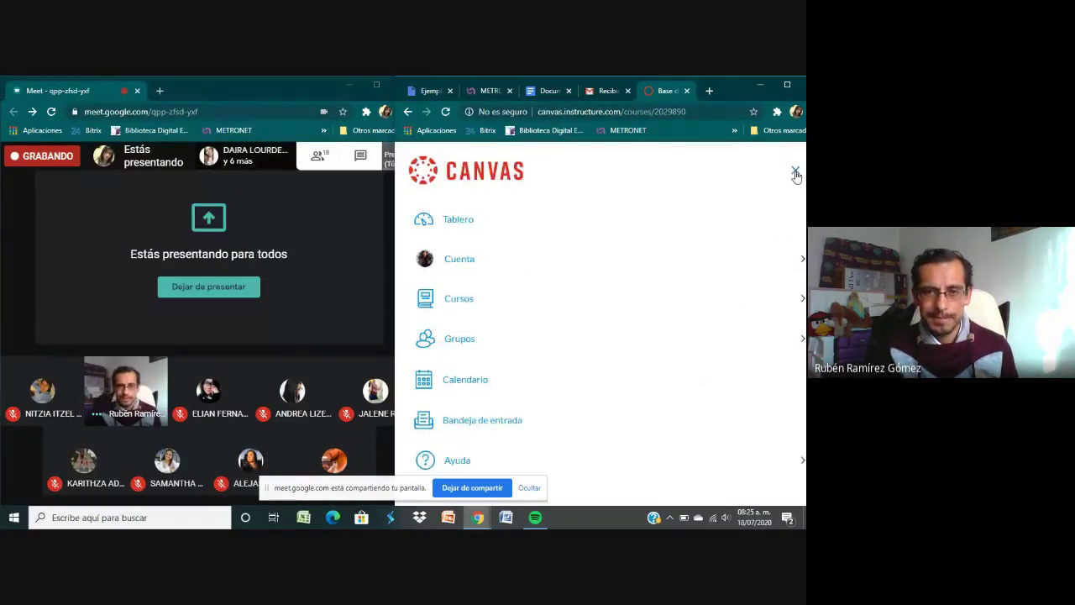
click(796, 172)
click(787, 85)
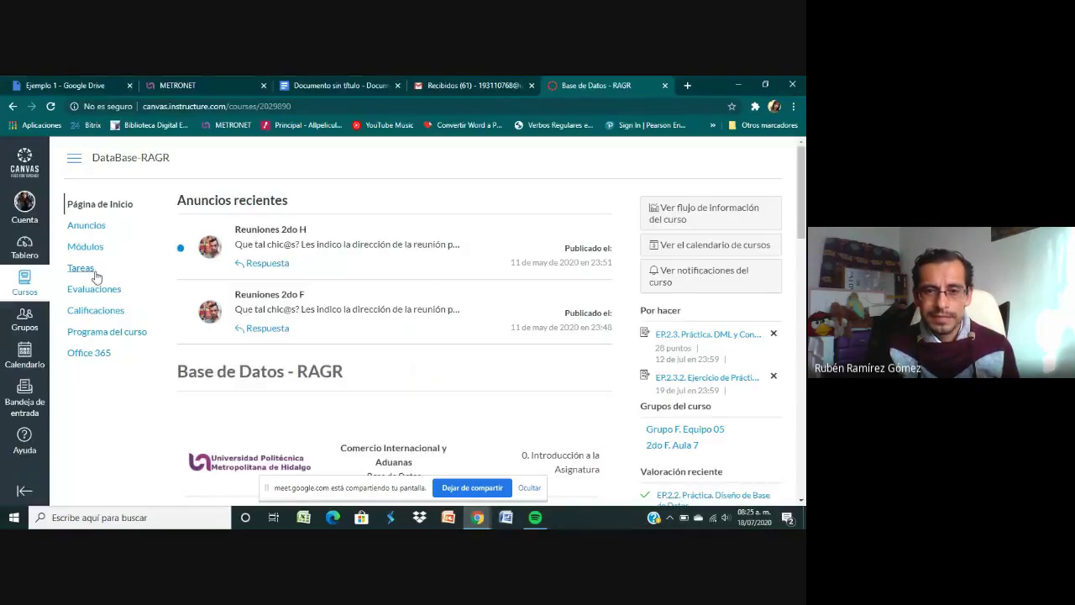
Look over Tareas, then open Módulos and scroll down to unit 2
click(80, 268)
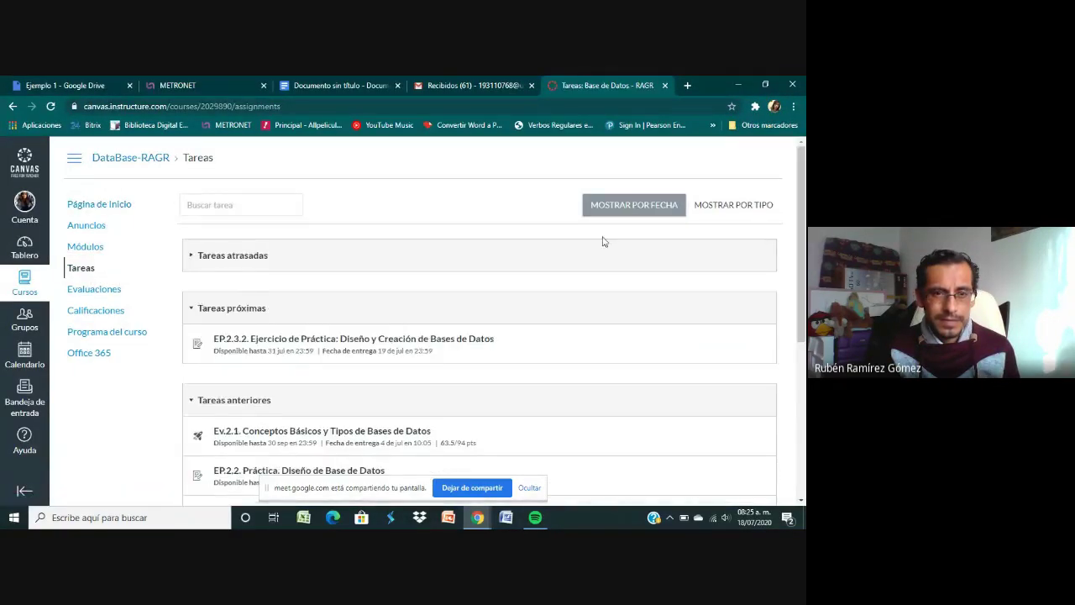
drag(804, 235, 802, 336)
scroll(149, 197, up, 5)
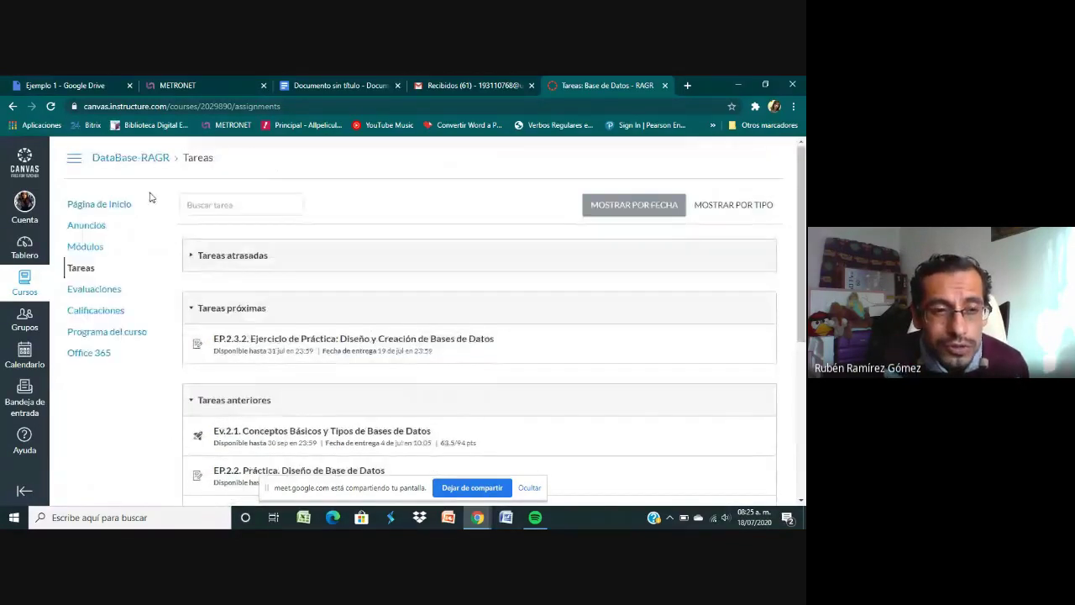
click(108, 246)
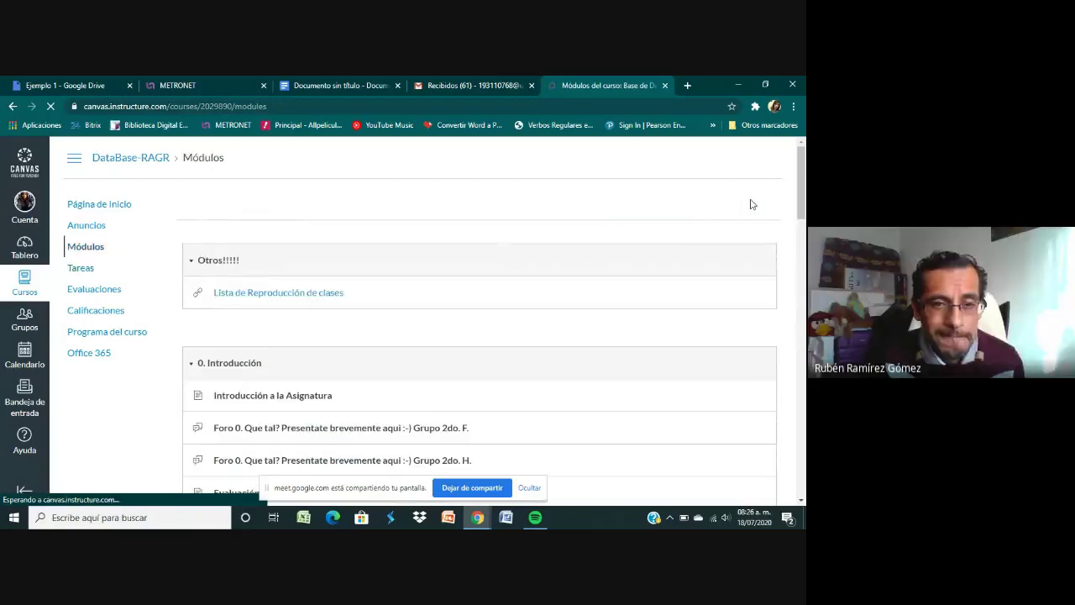
scroll(803, 216, down, 3)
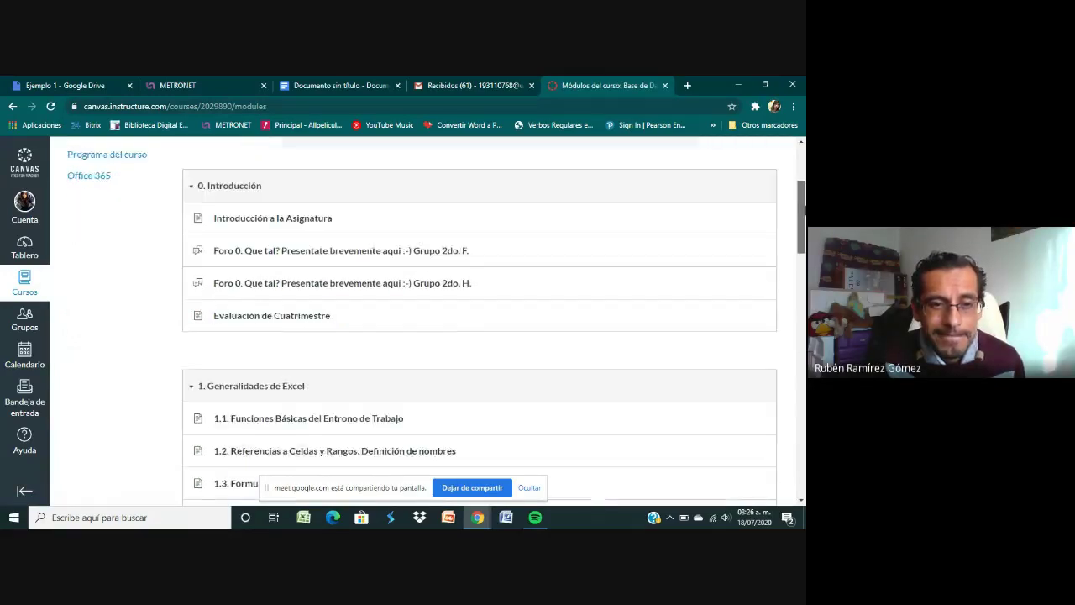
drag(804, 217, 798, 377)
Open the 2.5. Lenguaje de Definición de Datos page, then download and open T2.5.pptx
click(301, 385)
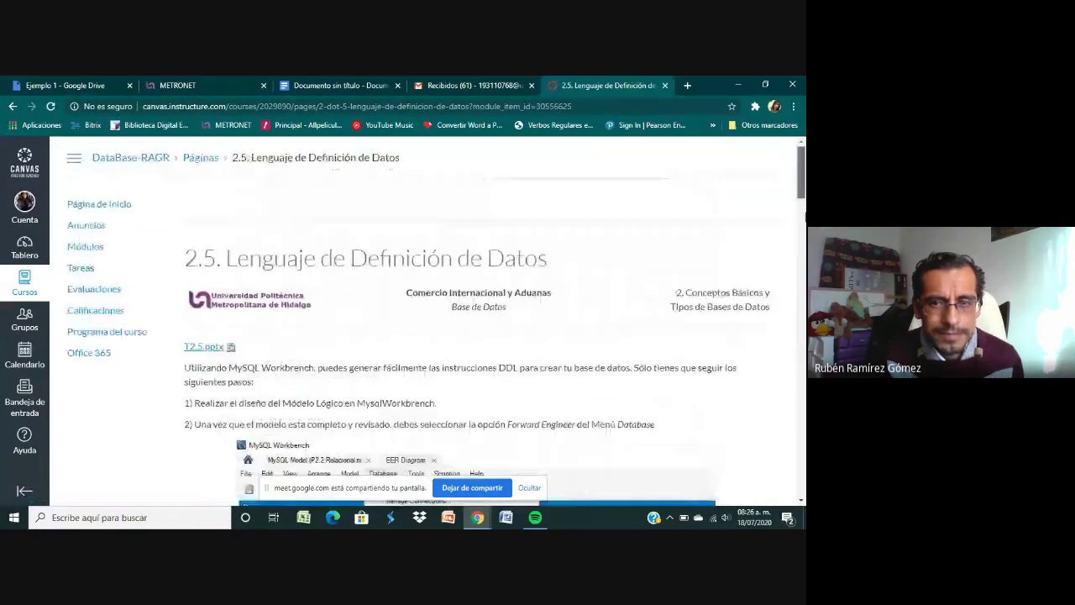
scroll(428, 324, down, 4)
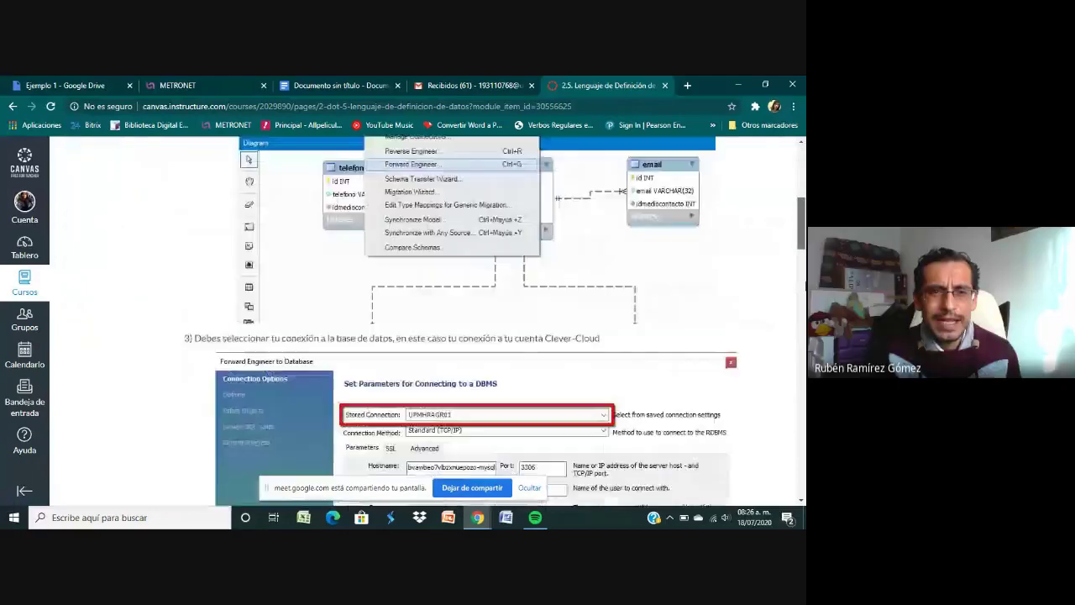
scroll(428, 324, down, 2)
scroll(428, 323, up, 3)
scroll(428, 324, down, 8)
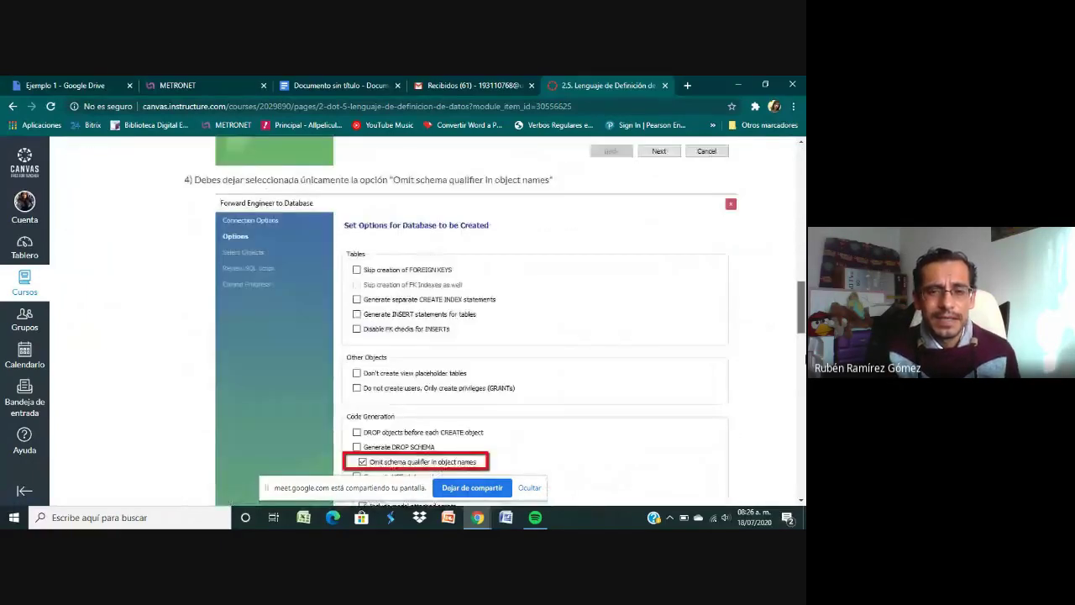
scroll(428, 323, down, 10)
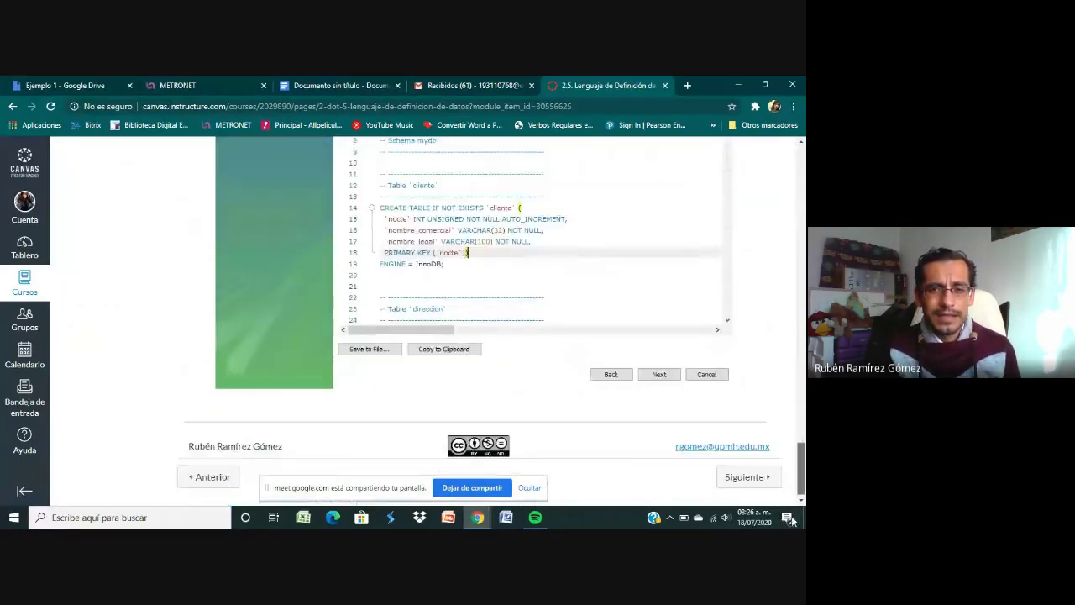
scroll(271, 361, up, 20)
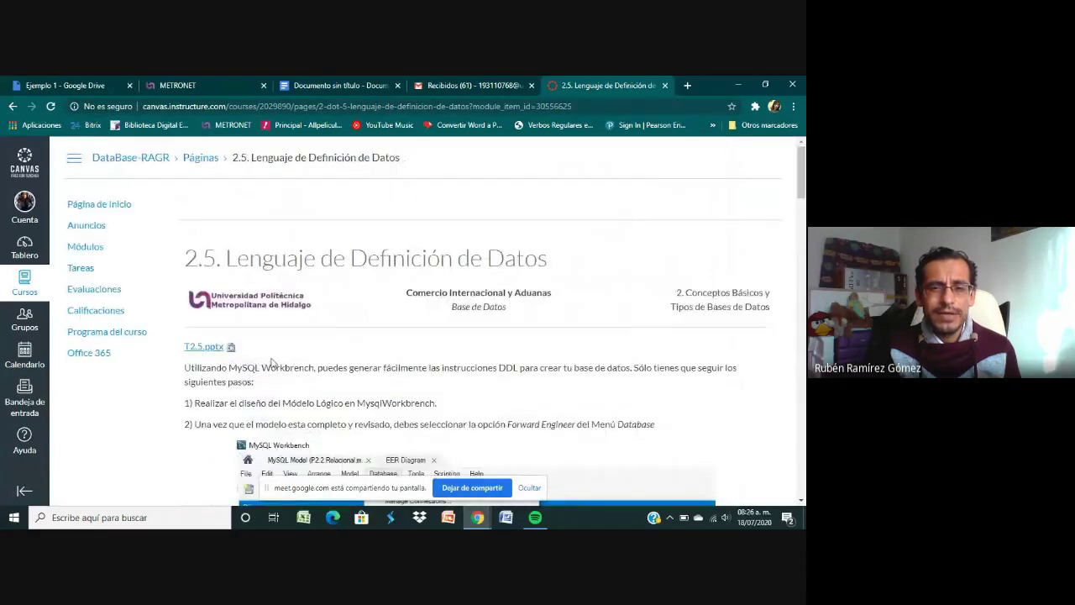
click(219, 351)
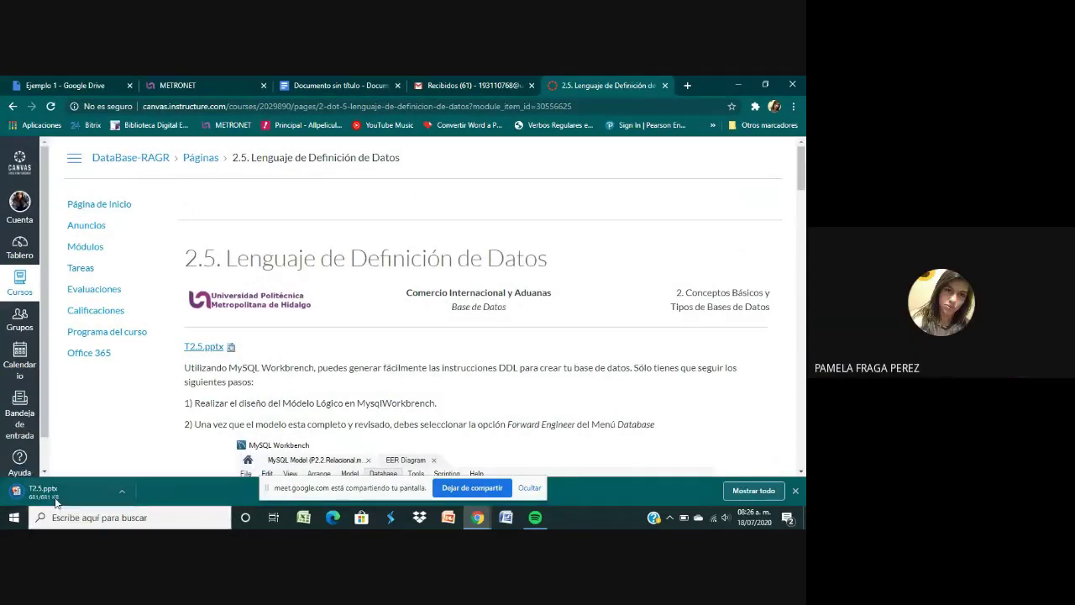
click(52, 497)
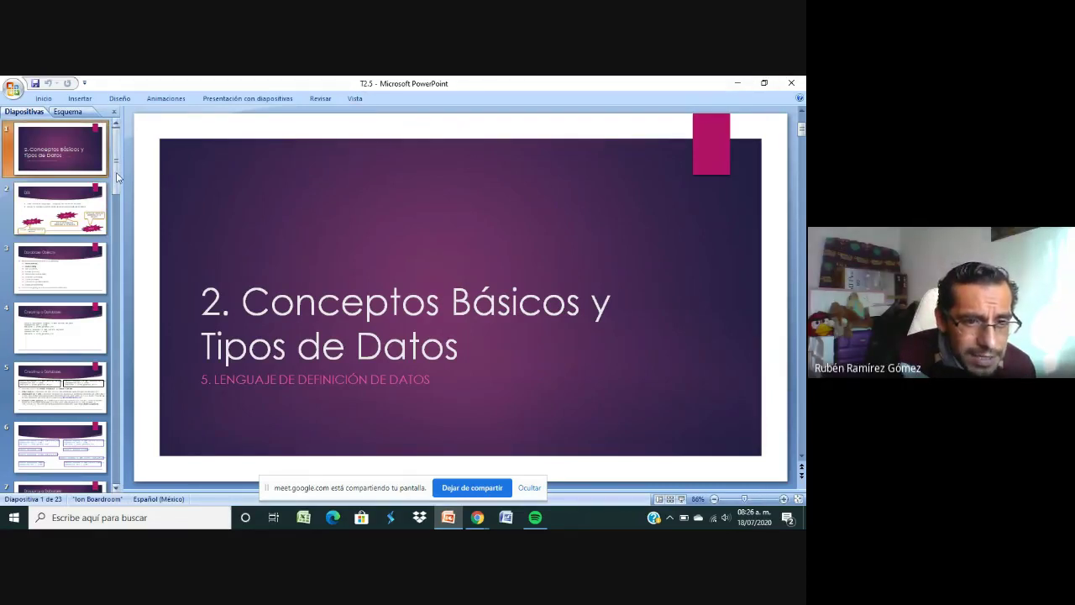
Go to slide 2 of the T2.5 presentation
click(71, 204)
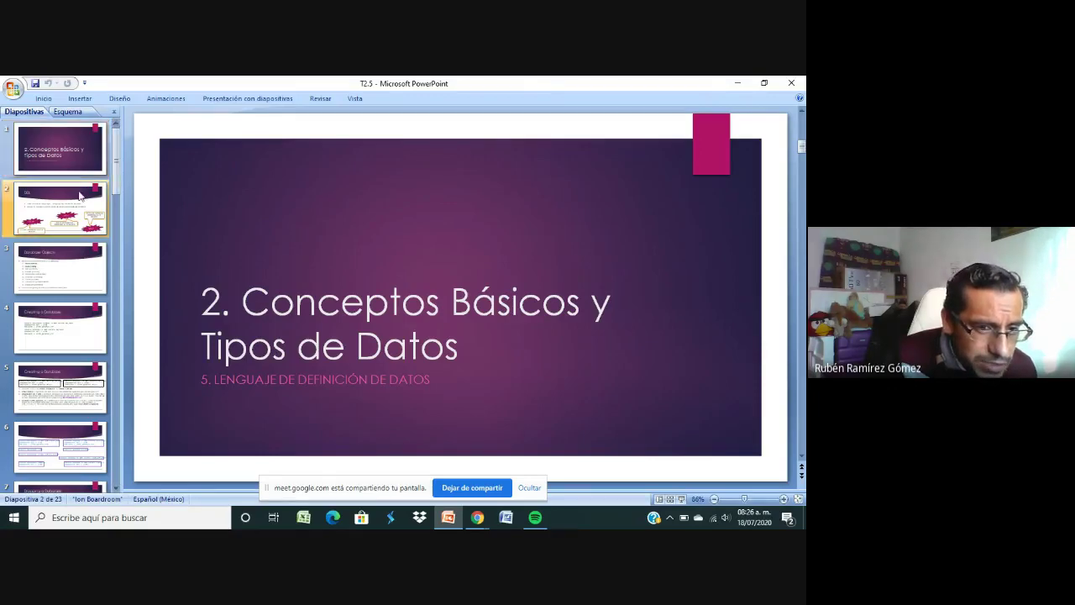
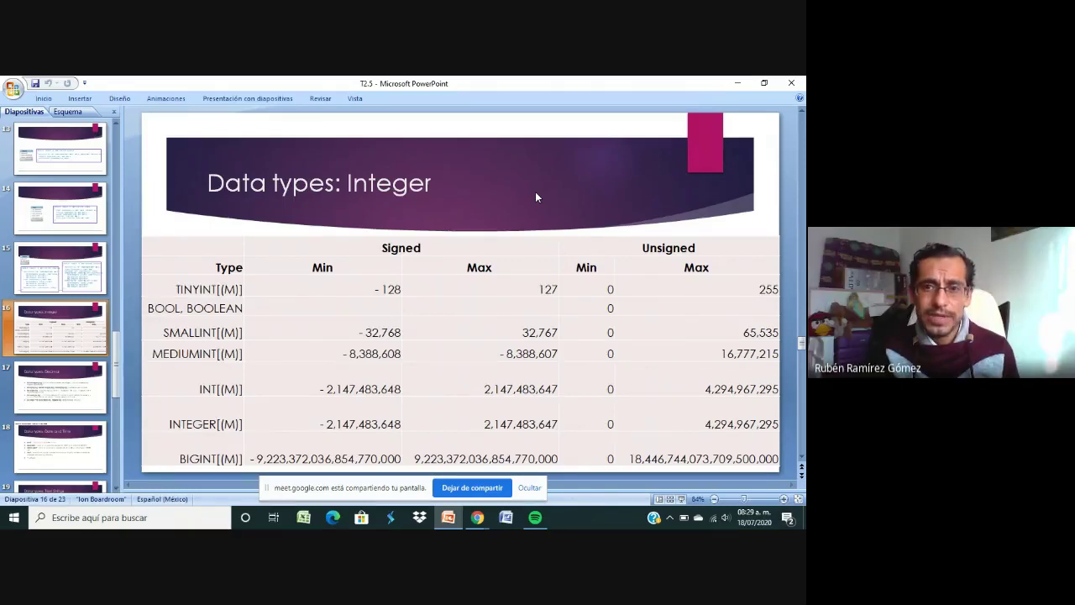
Bring Chrome forward and show the 'Documento sin título' attribute table document
key(alt+Tab)
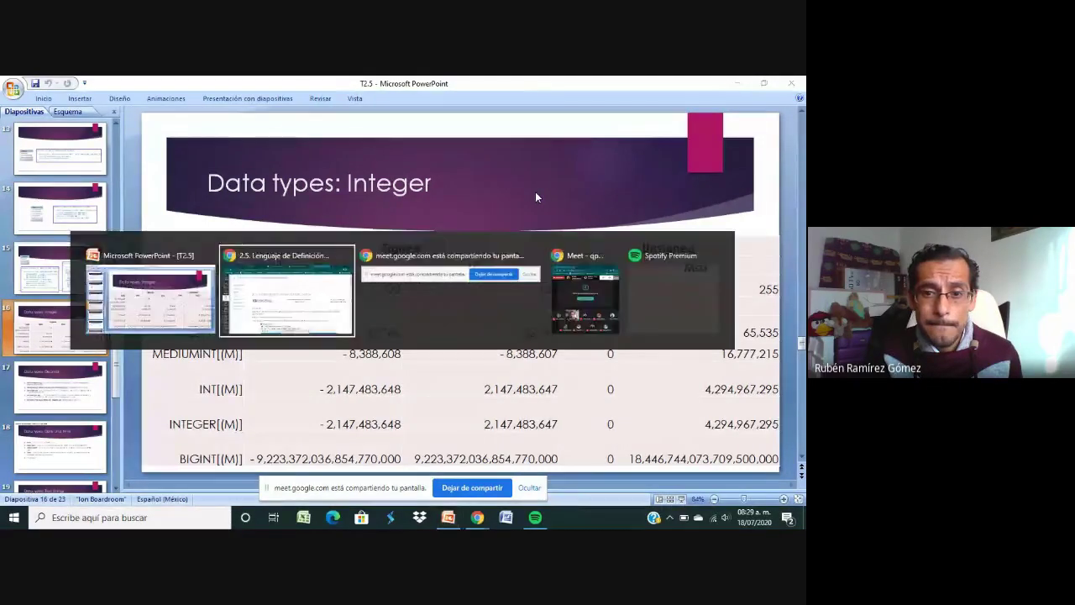
key(alt+Tab)
key(alt+Tab)
key(alt+shift+Tab)
key(alt+shift+Tab)
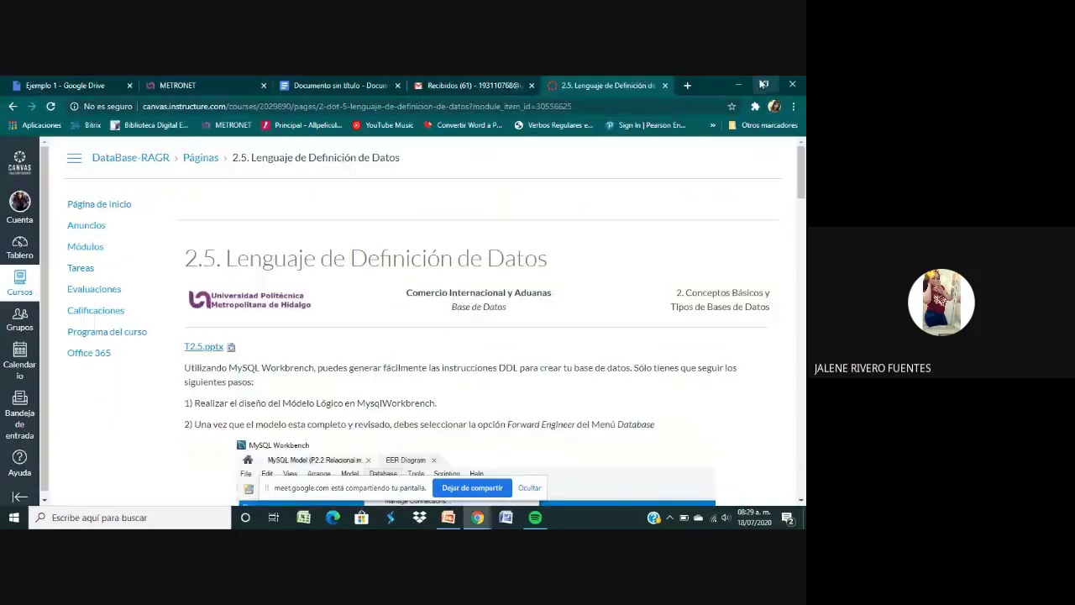
click(760, 84)
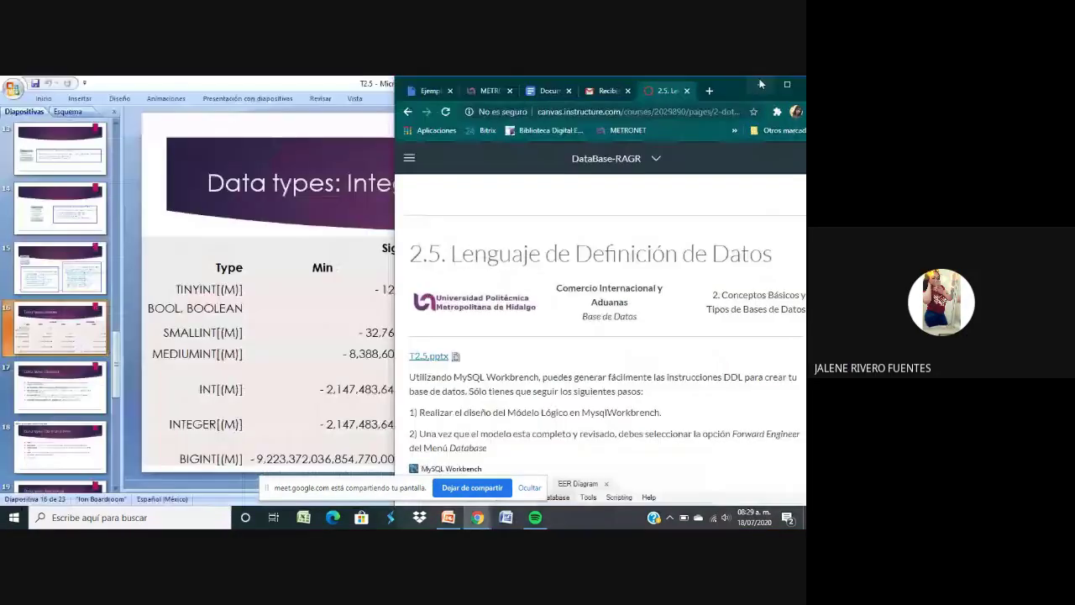
key(alt+Tab)
key(alt+Tab)
key(alt+Tab)
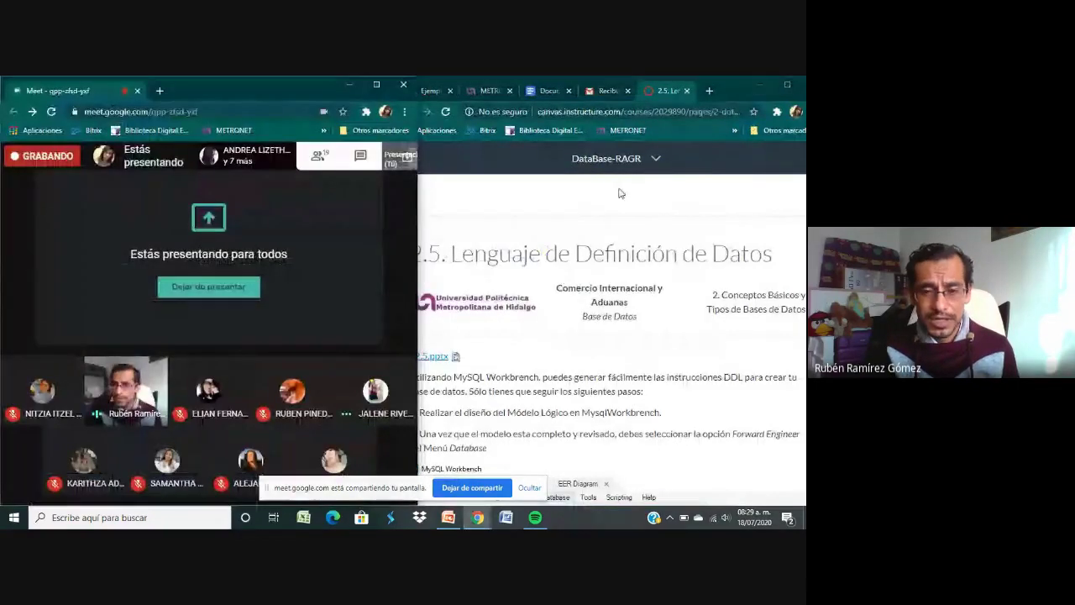
click(738, 86)
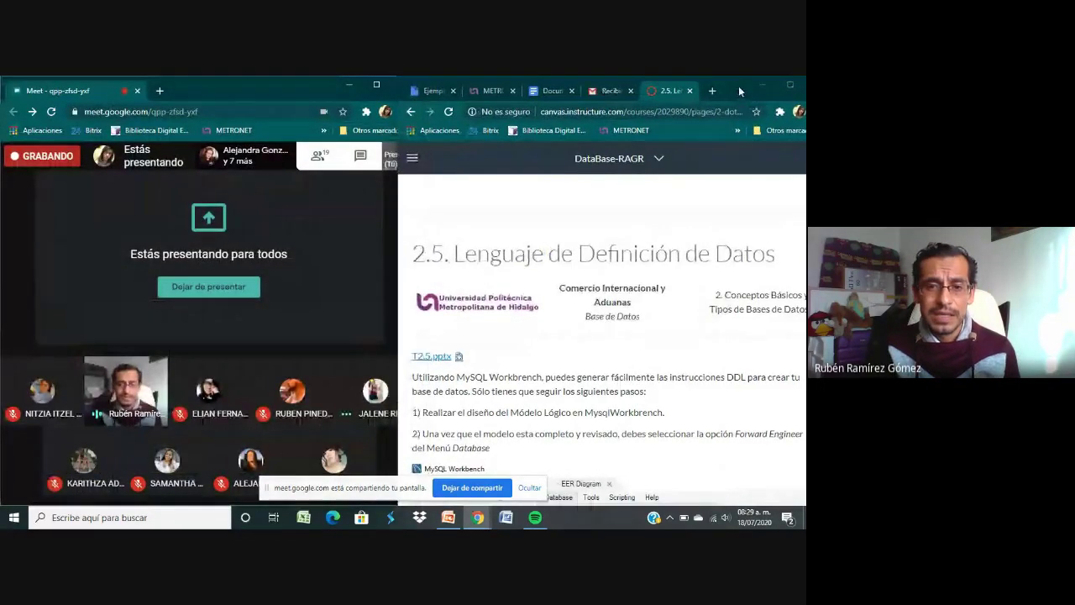
click(550, 93)
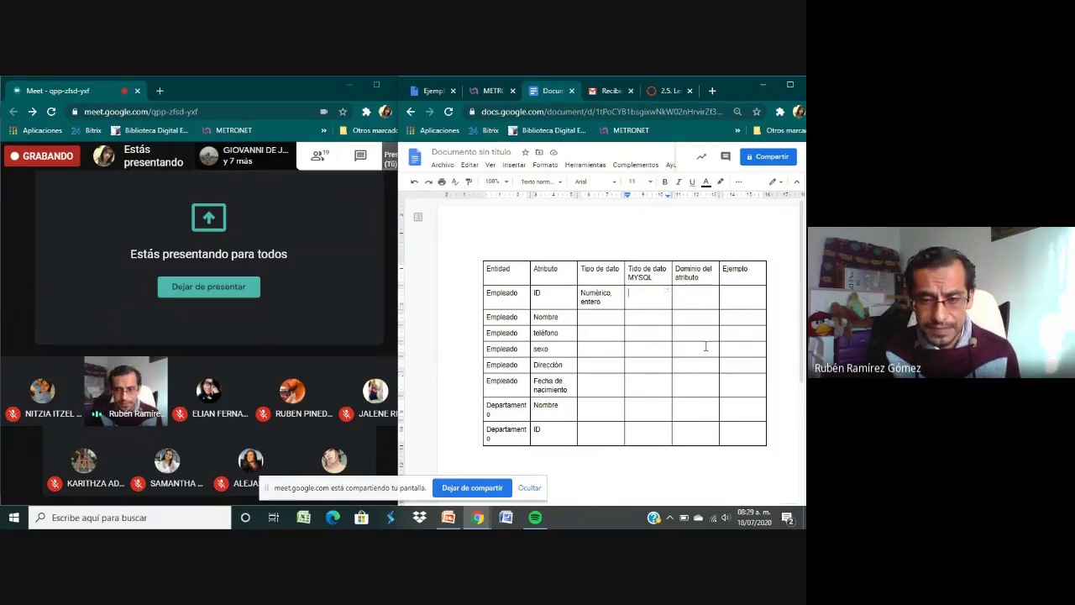
Remove the typed 'int' from the Empleado ID MYSQL cell and return to the Integer slide
text(int)
key(BackSpace)
key(BackSpace)
key(BackSpace)
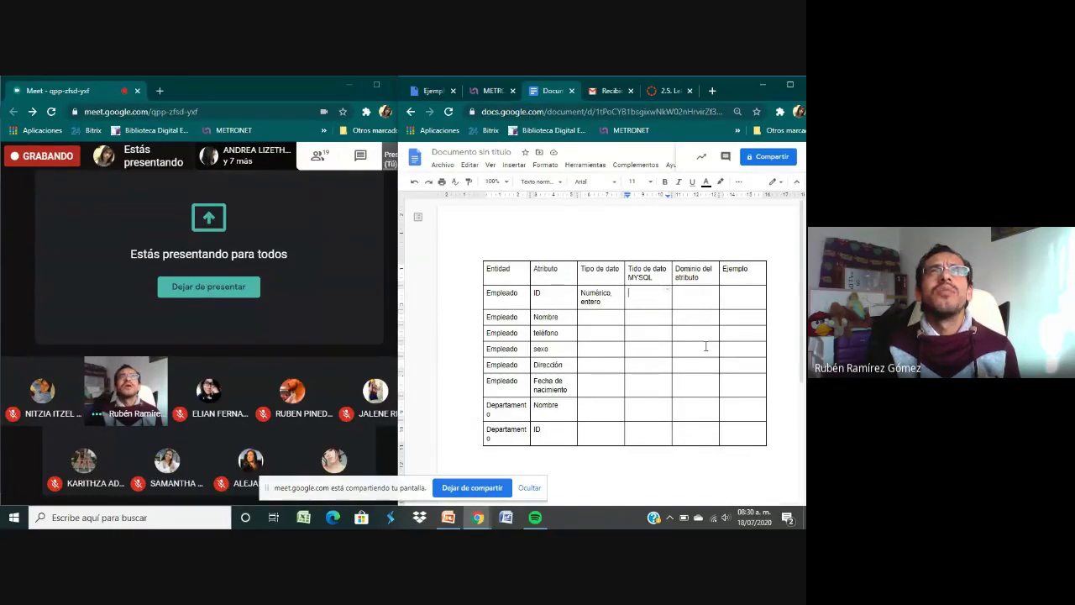
key(alt+Tab)
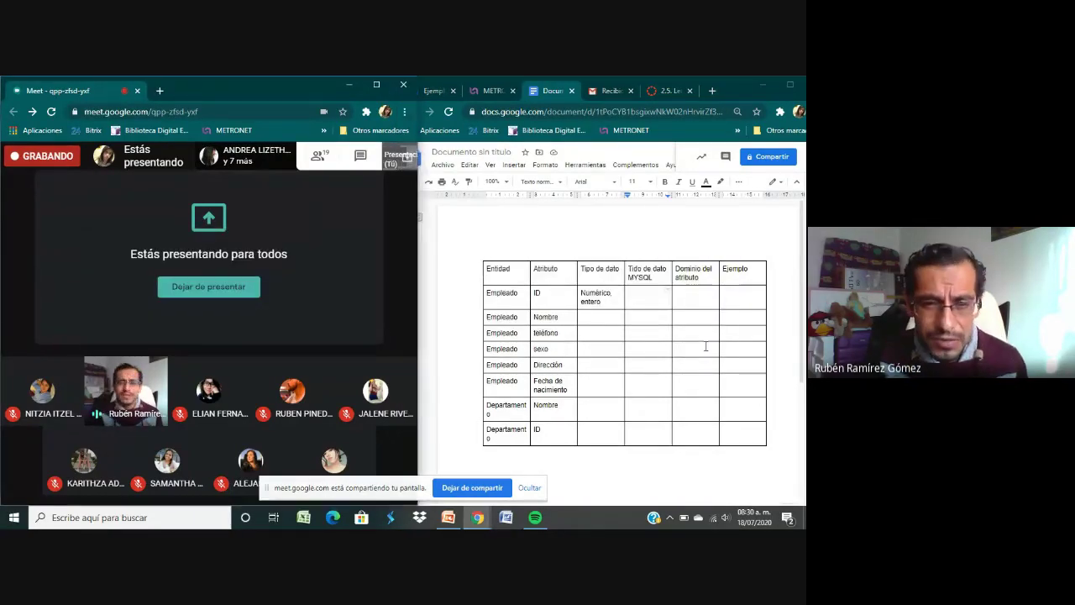
key(alt+Tab)
key(alt+Tab)
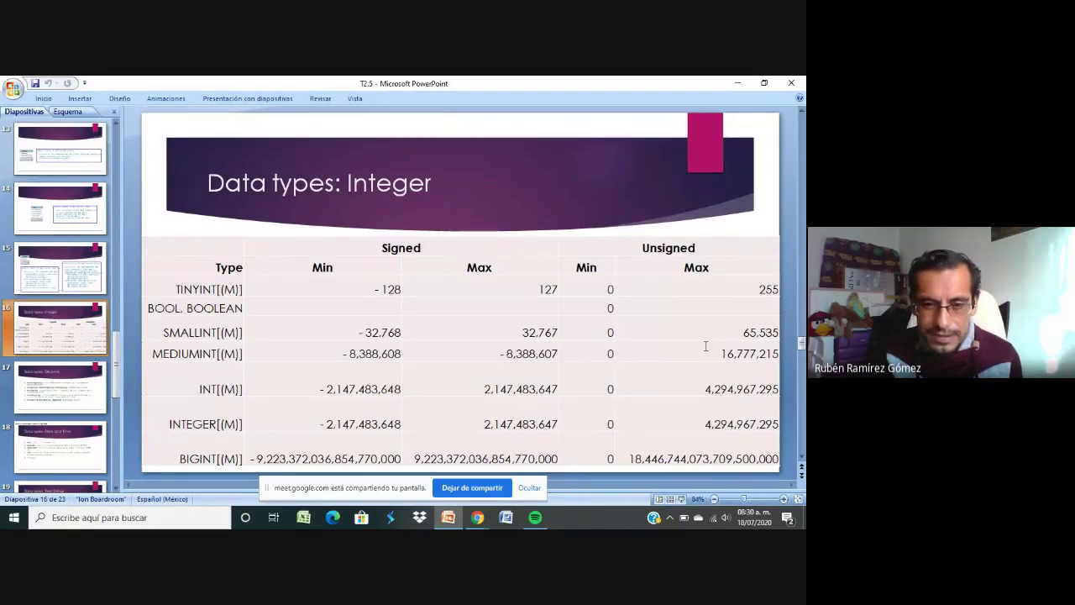
Copy INTEGER[(M)] from the Type column of the slide's integer ranges table
key(alt)
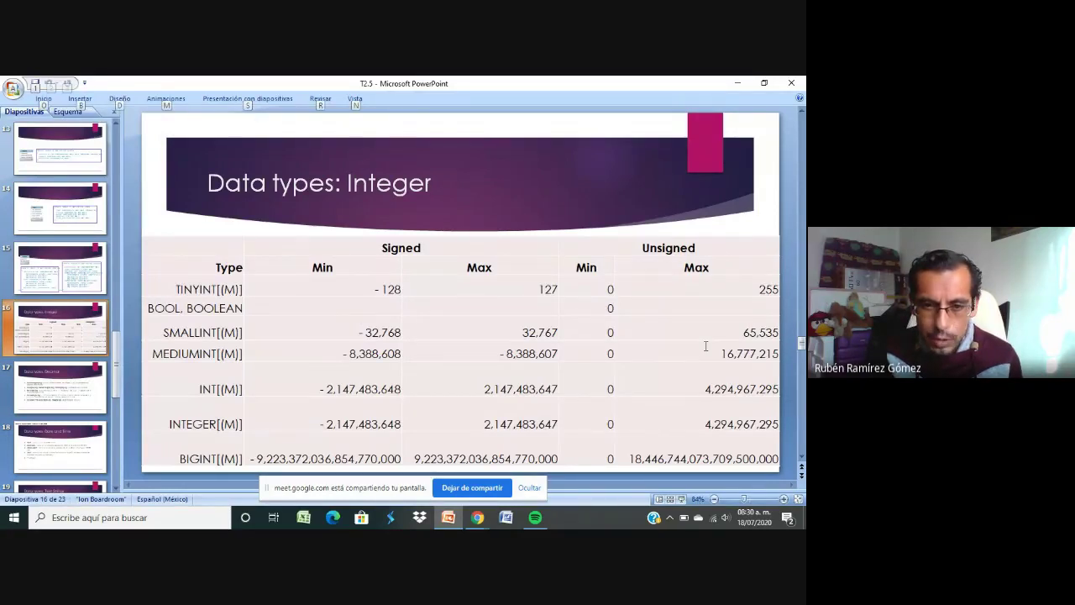
click(225, 412)
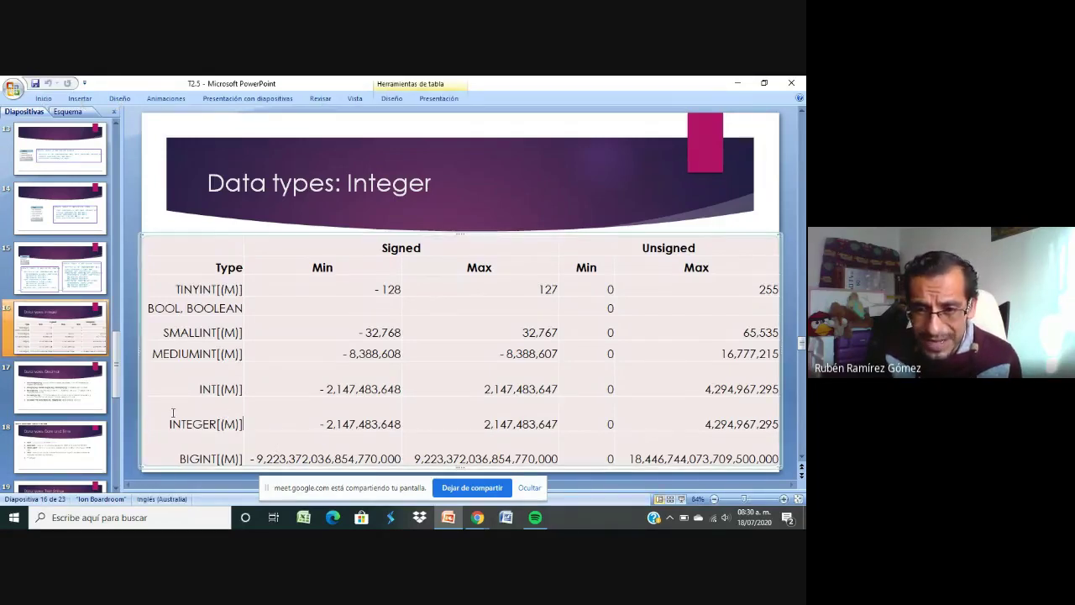
drag(167, 421, 739, 401)
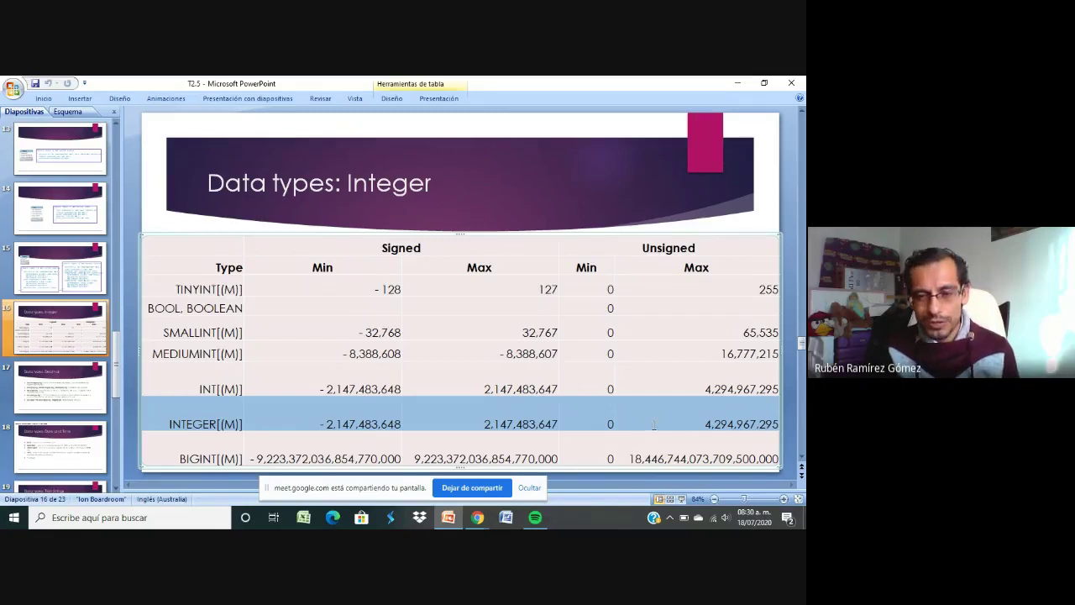
drag(593, 411, 781, 415)
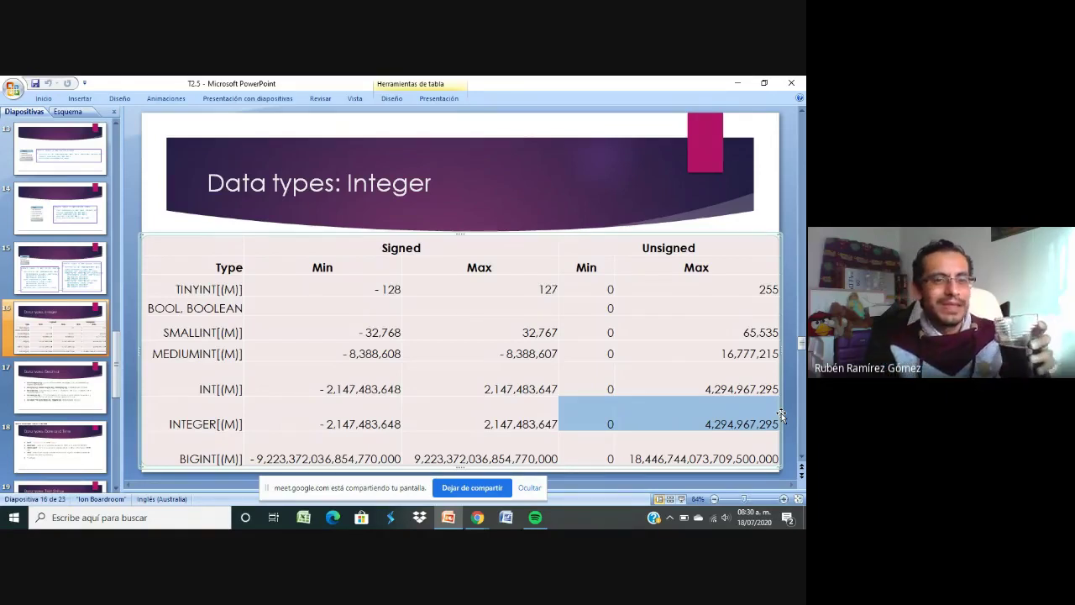
click(240, 423)
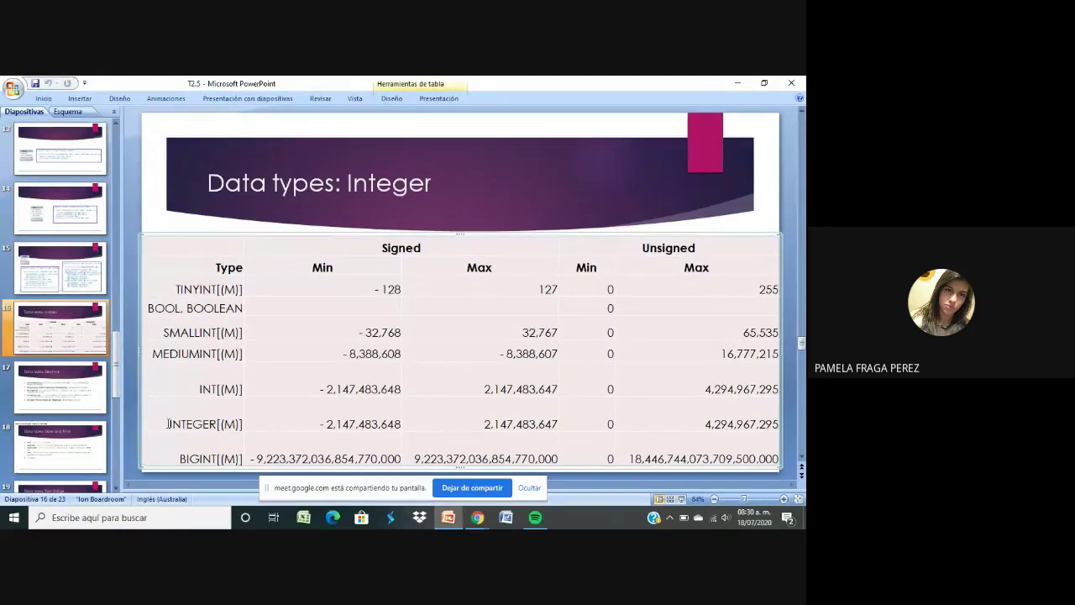
drag(168, 423, 242, 425)
key(ctrl+c)
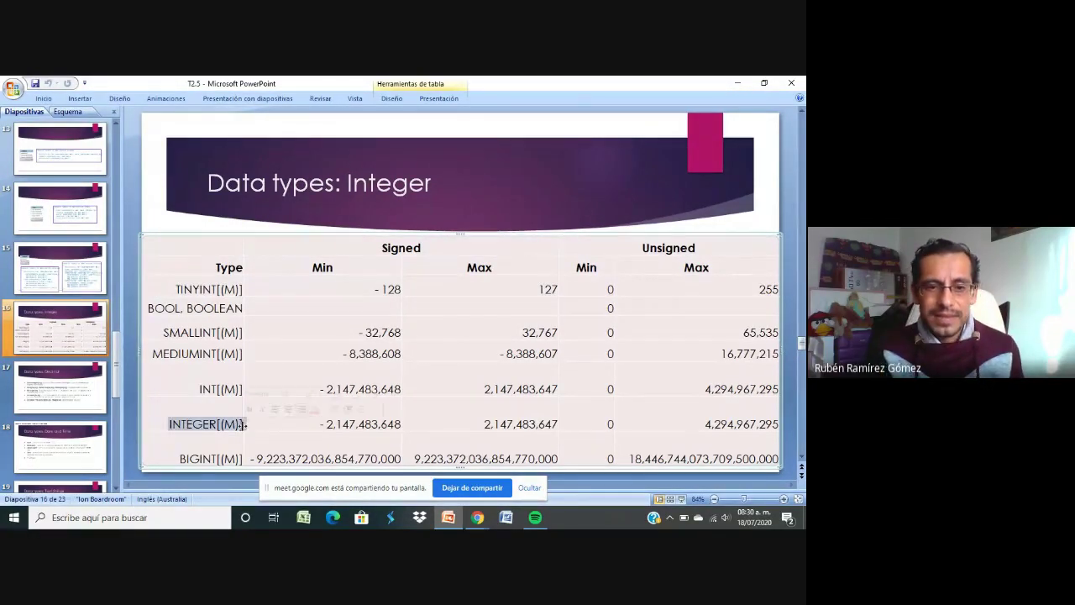
key(alt+Tab)
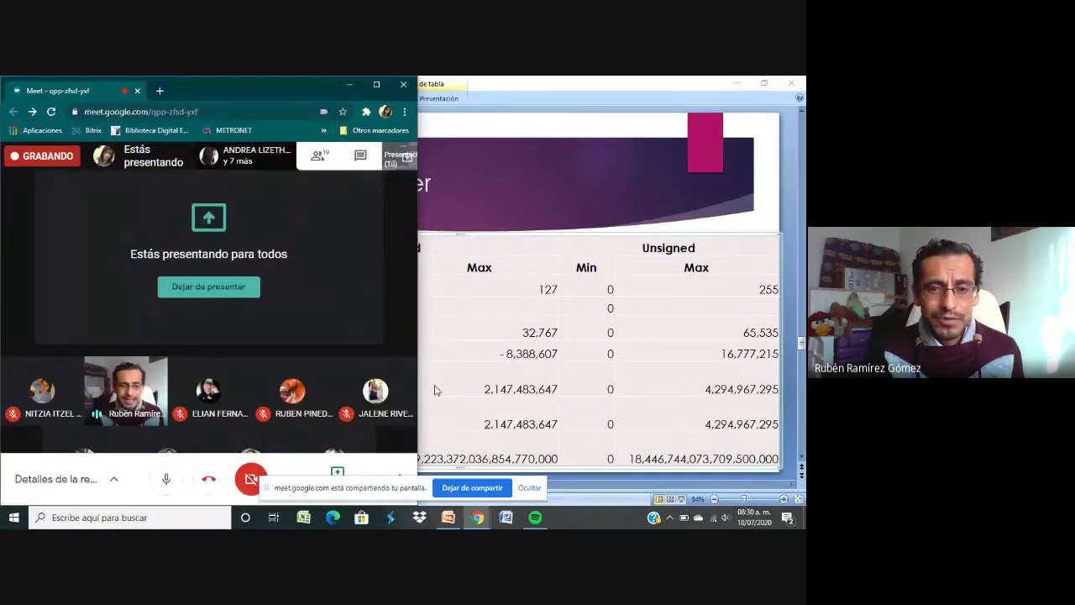
Paste INTEGER[(M)] into the Empleado ID MYSQL cell and set it to 12 pt
key(alt+Tab)
key(Tab)
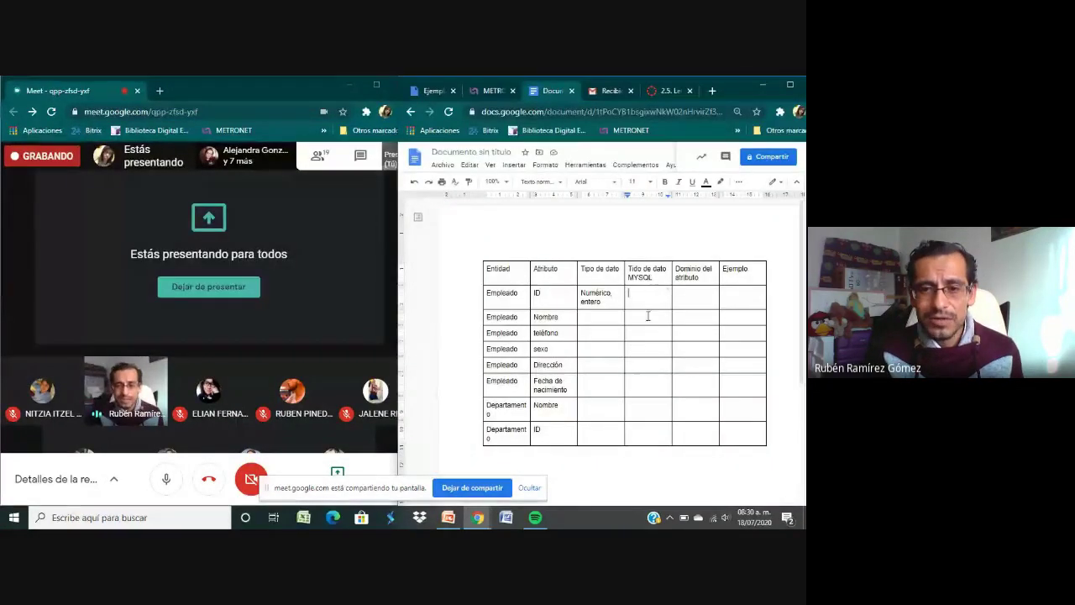
key(ctrl+v)
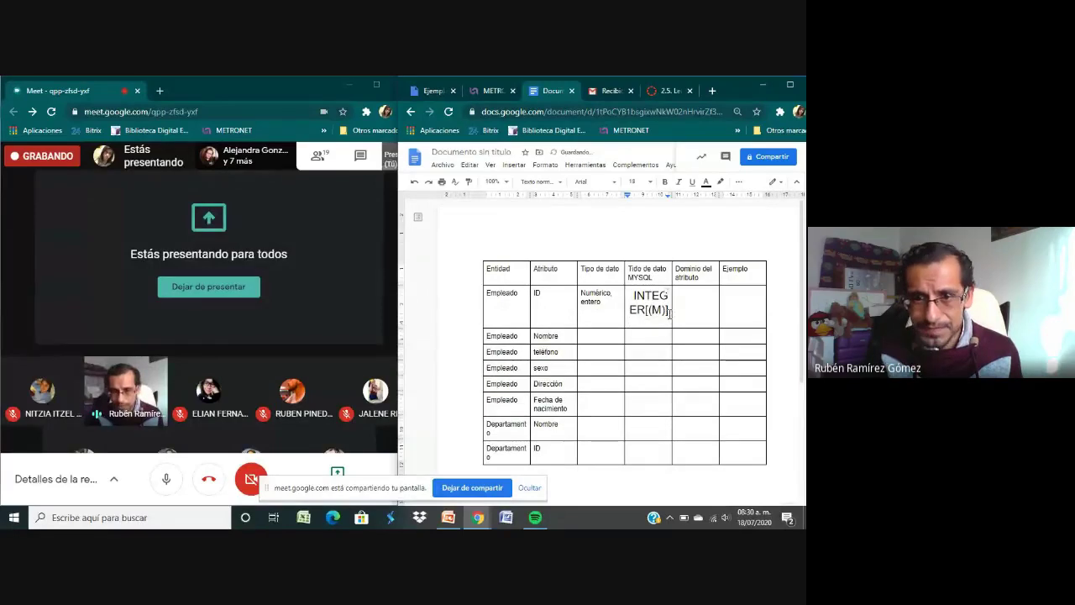
drag(669, 313, 636, 291)
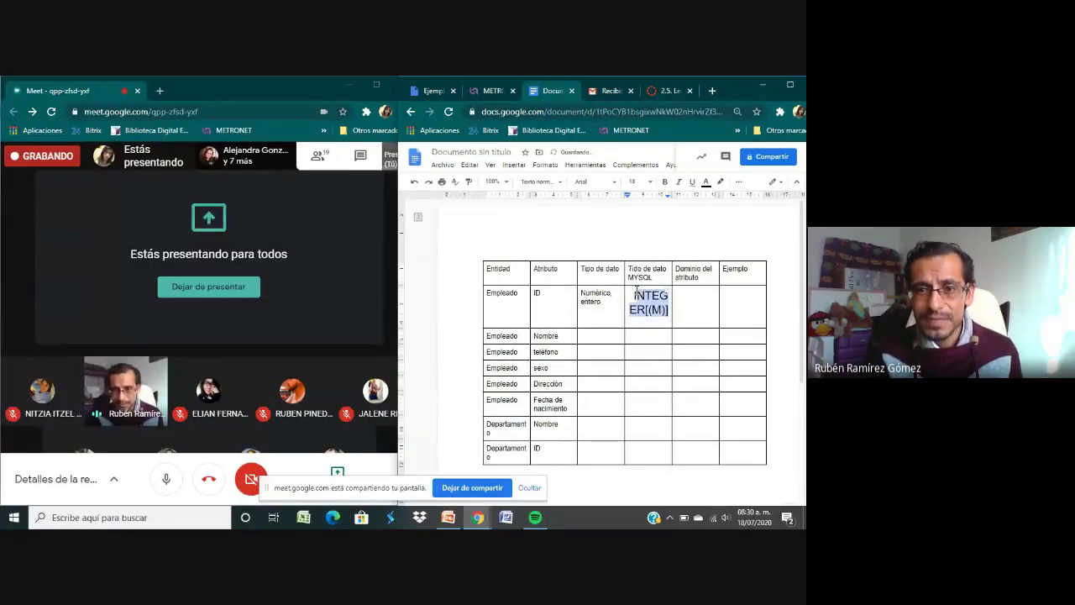
click(634, 181)
text(12)
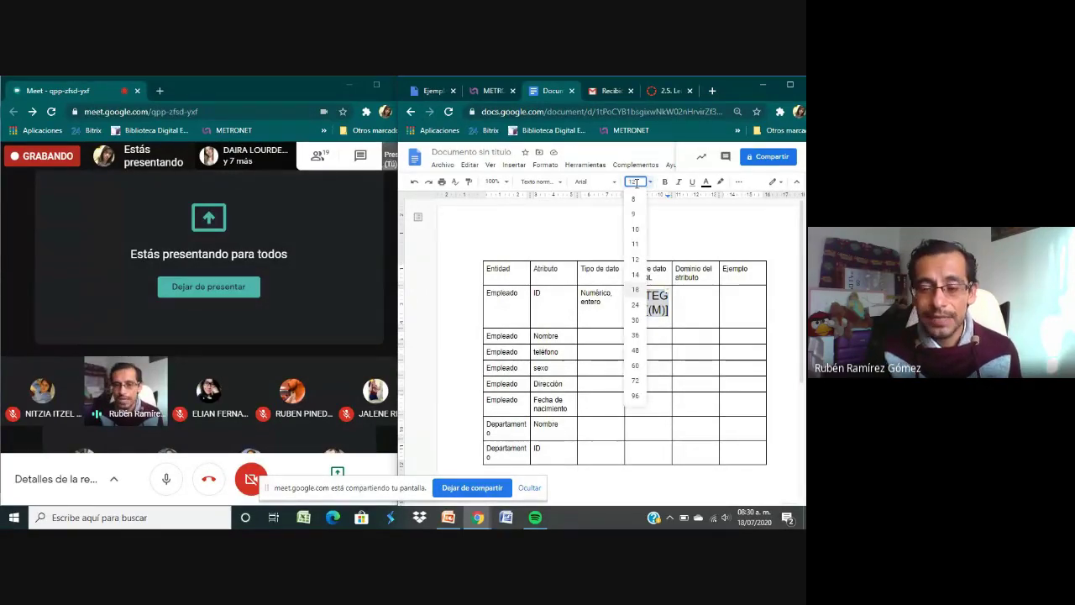
key(Return)
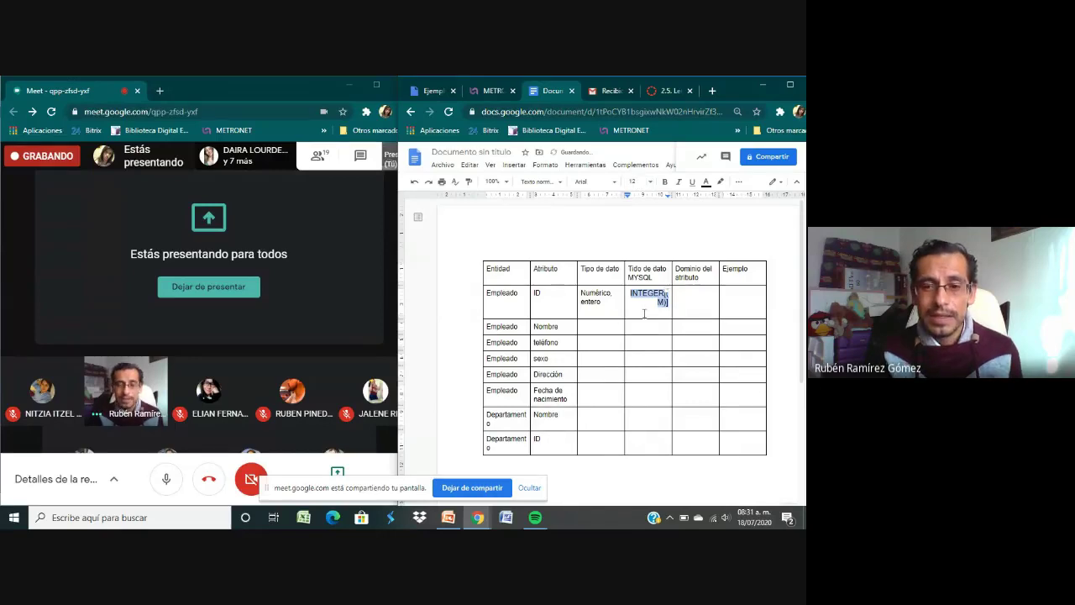
Trim the pasted MySQL type down to just INTEGER
click(589, 325)
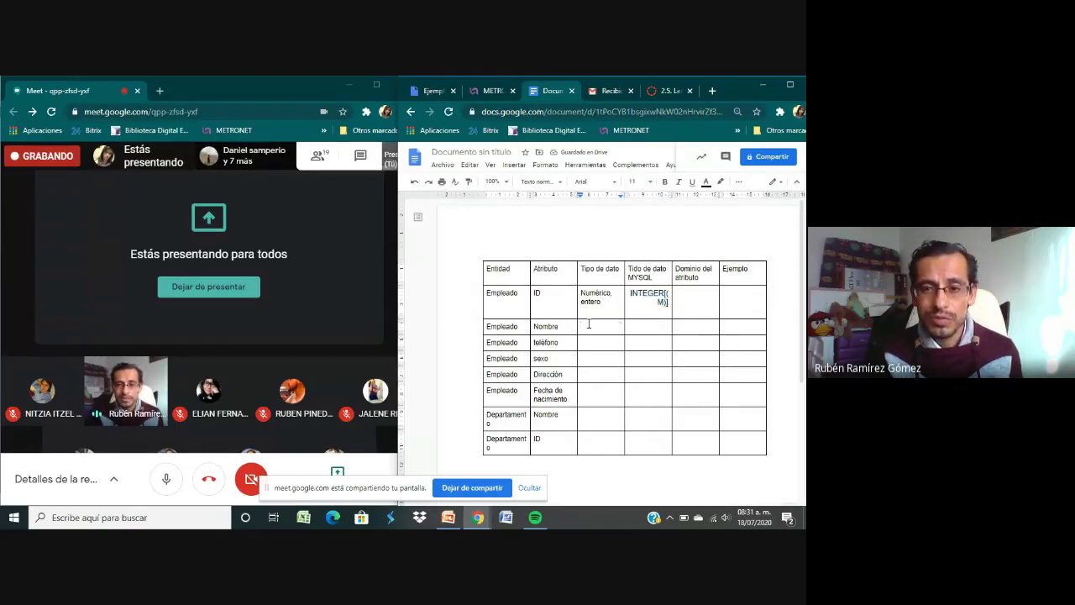
click(697, 294)
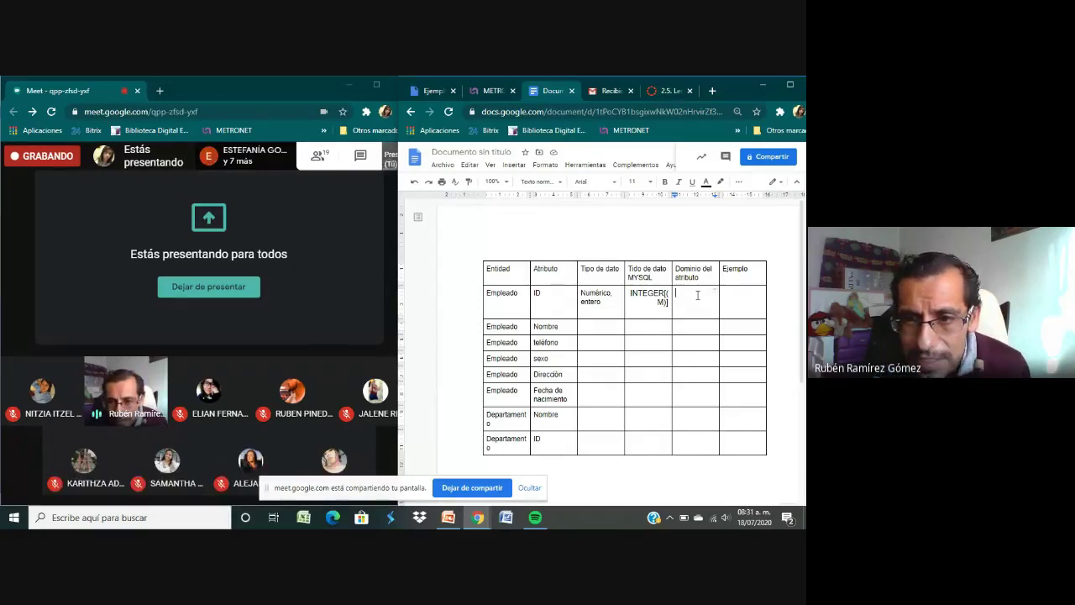
click(670, 302)
key(BackSpace)
key(BackSpace)
key(BackSpace)
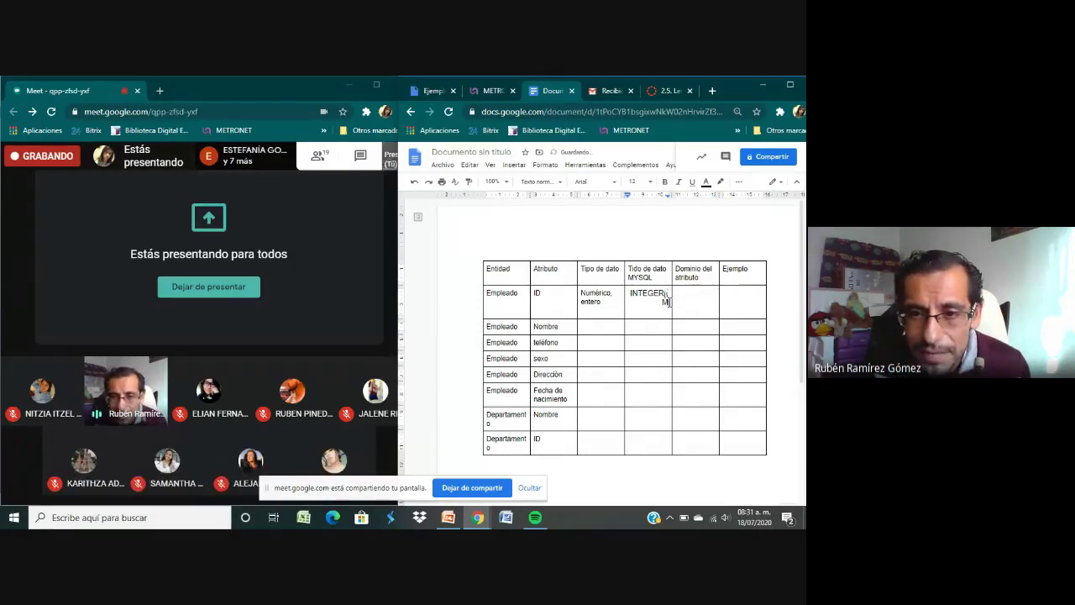
key(BackSpace)
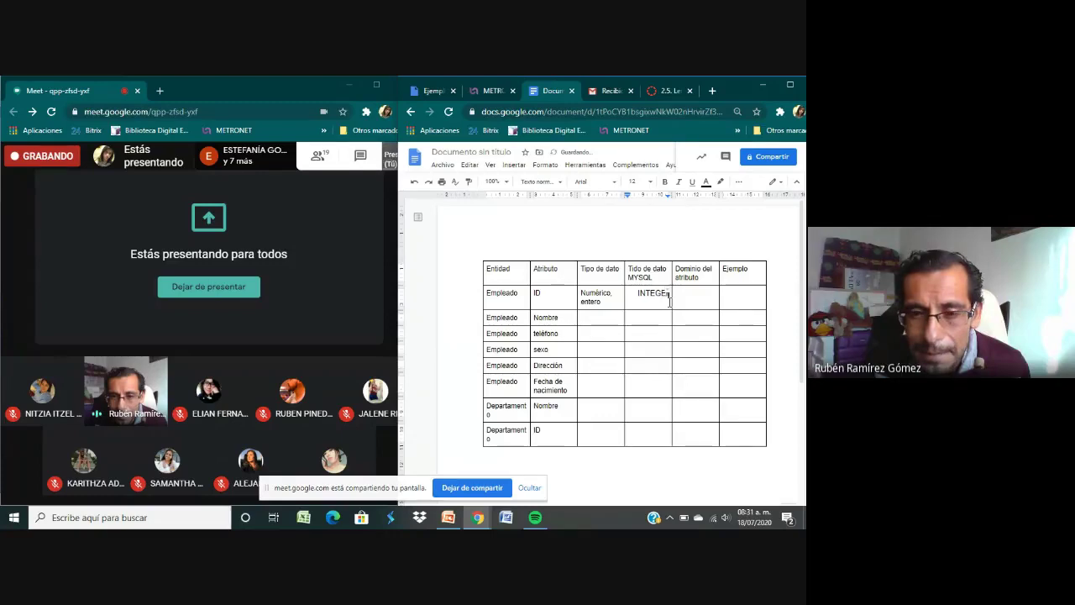
text(R()
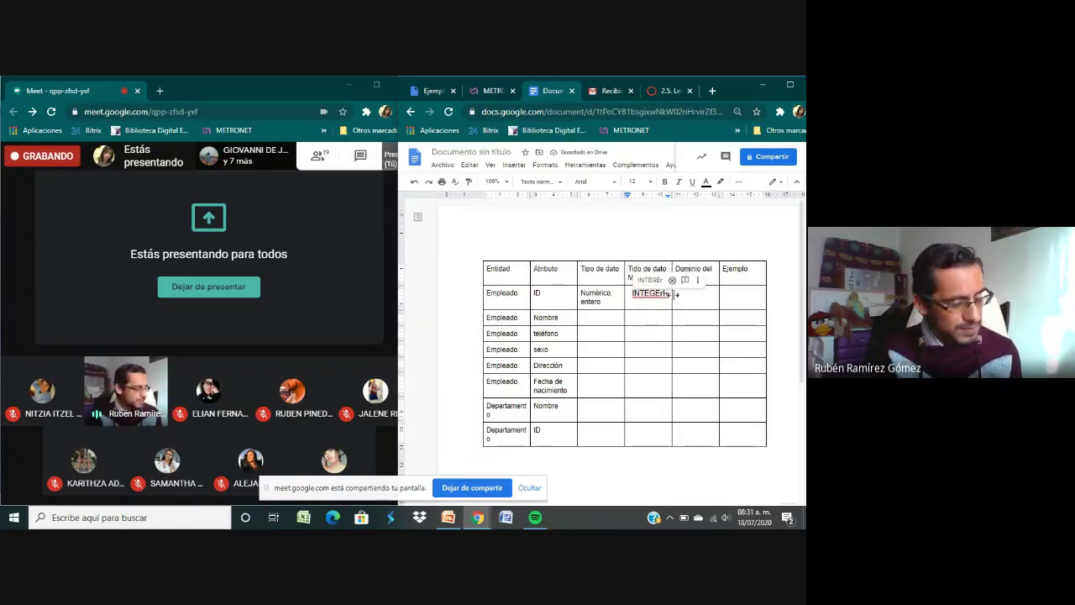
key(BackSpace)
click(684, 295)
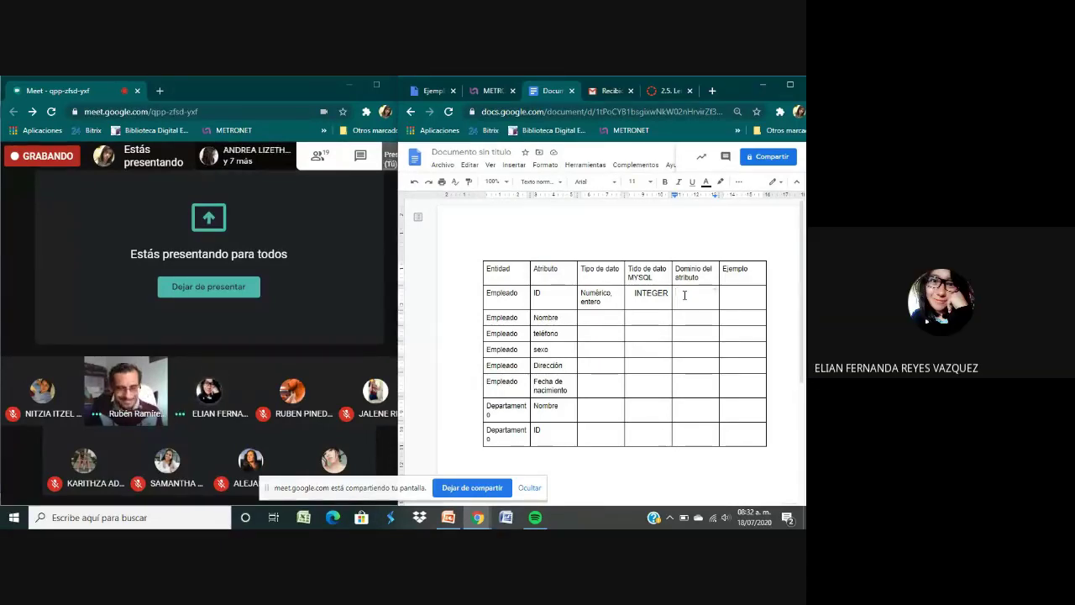
click(685, 295)
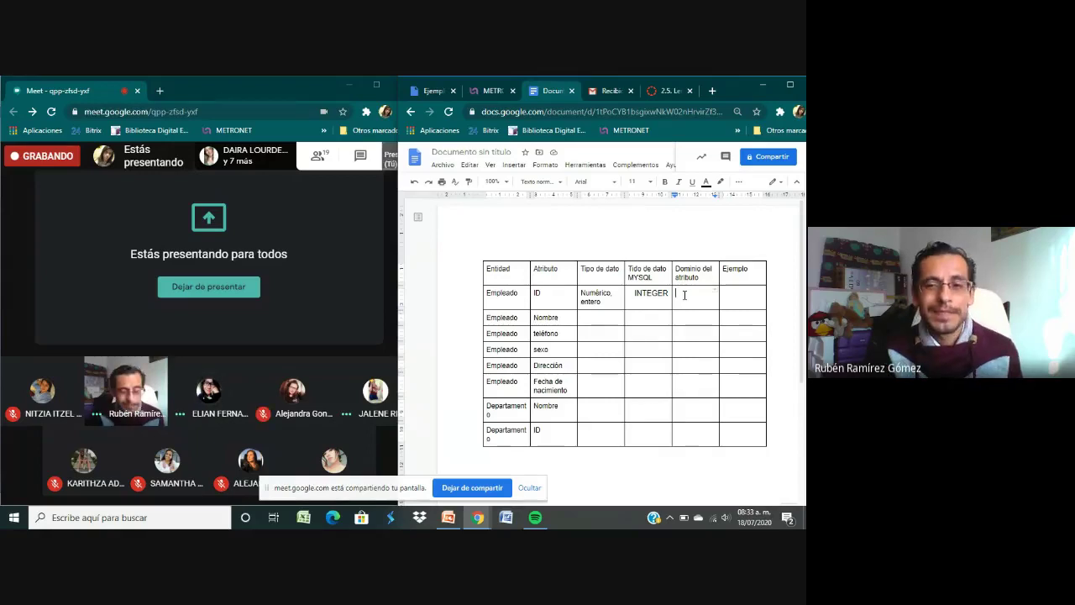
Enter 'Numérico' in the ID row's domain cell, accepting the spelling correction
text(N)
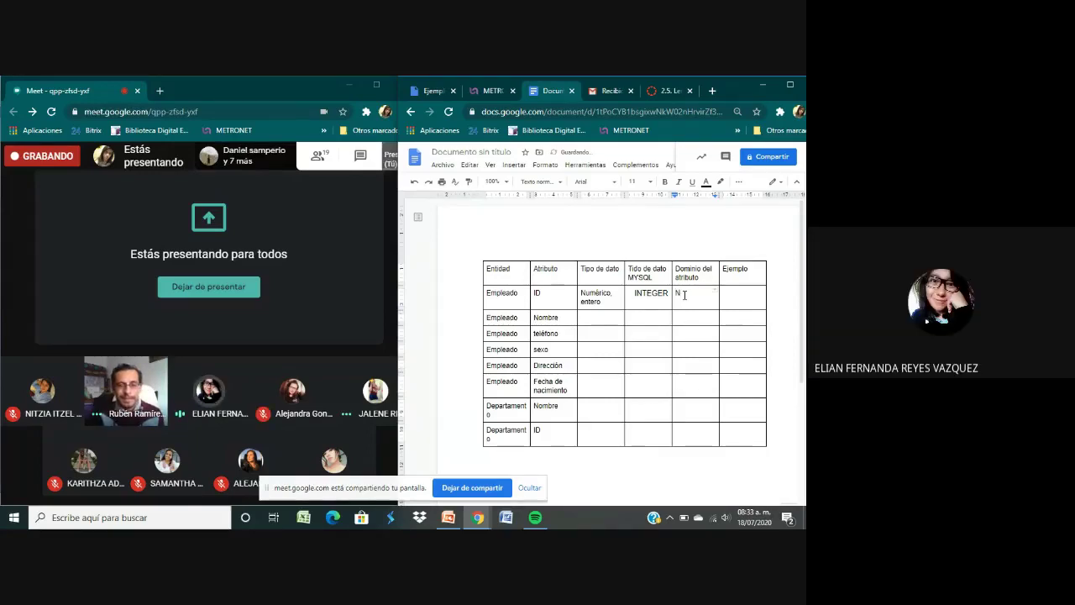
text(uméricos)
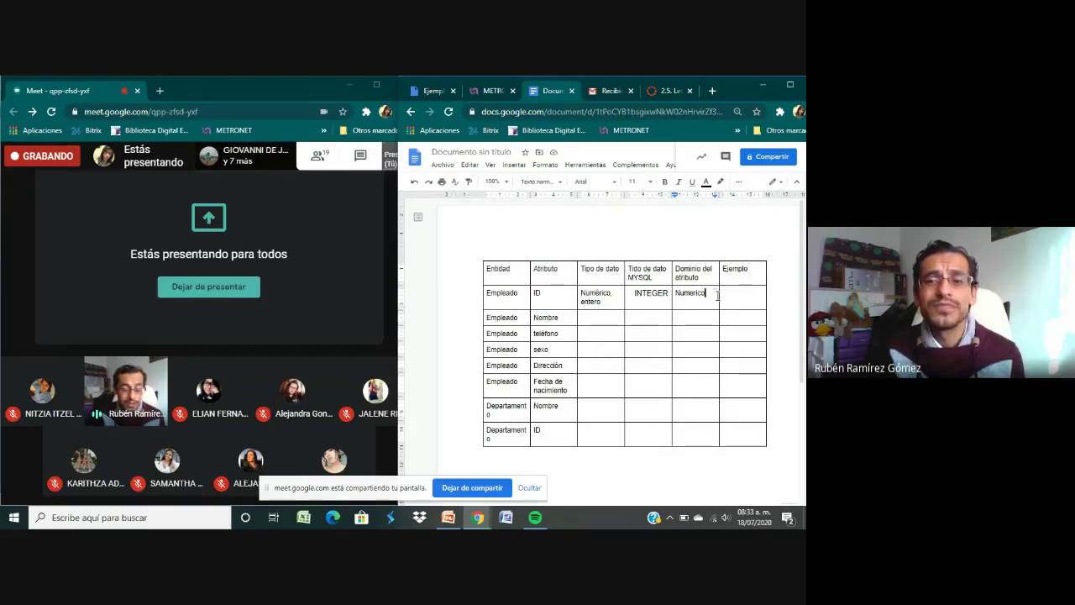
text(,)
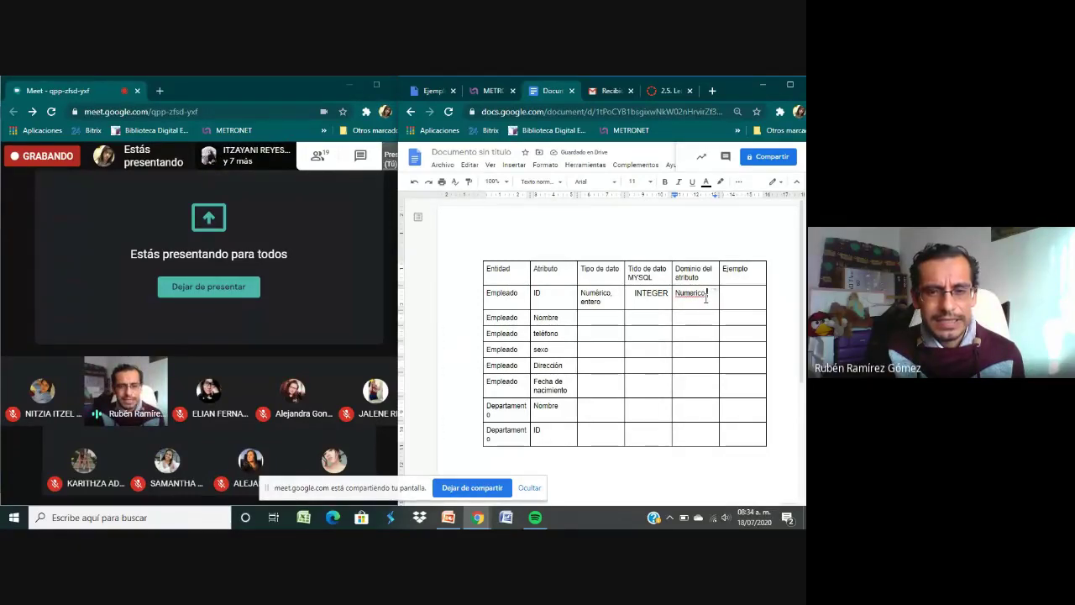
key(BackSpace)
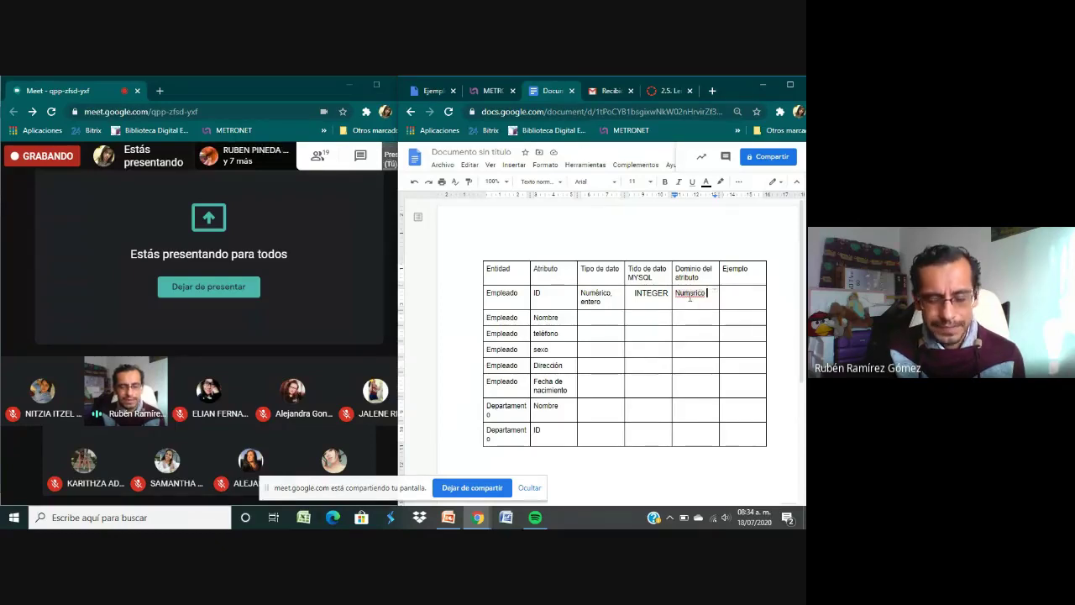
right_click(691, 295)
click(623, 322)
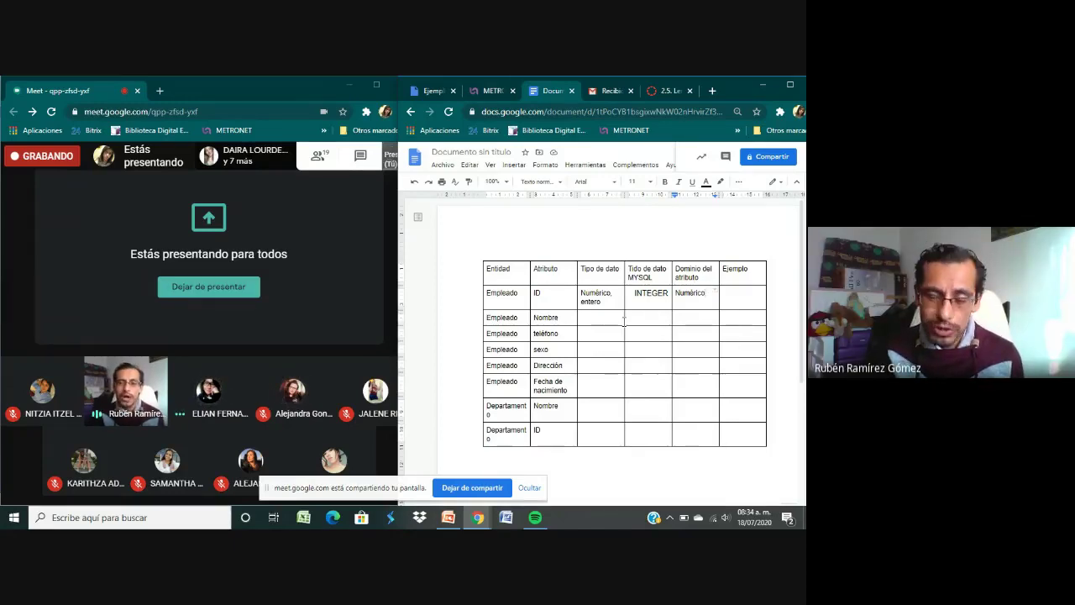
Add 'autoincremental' via spelling correction, followed by ', consecutivo'
text(a)
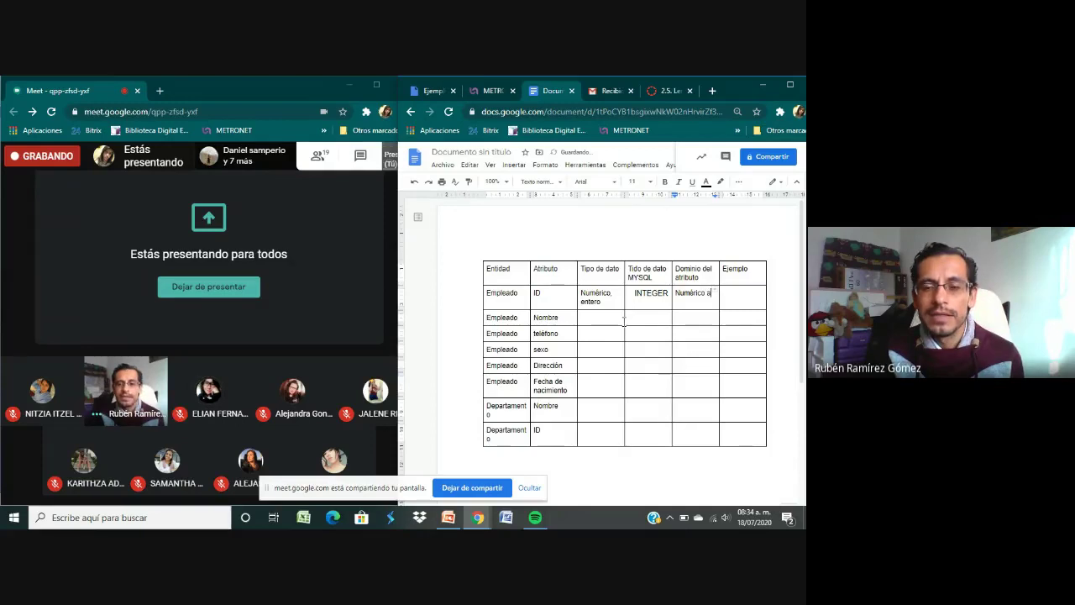
text(uto)
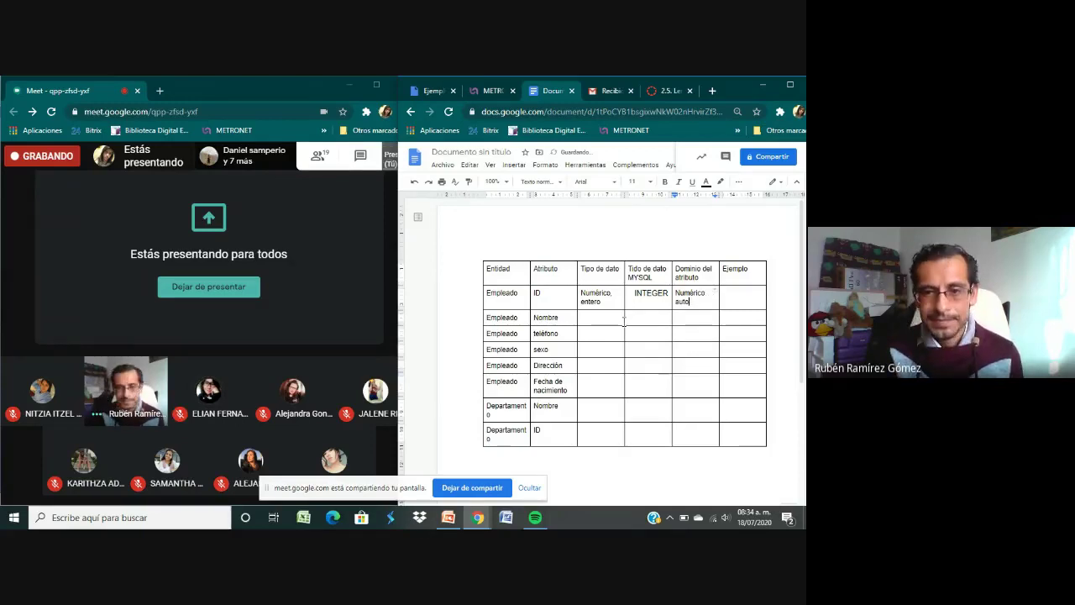
text(incremen)
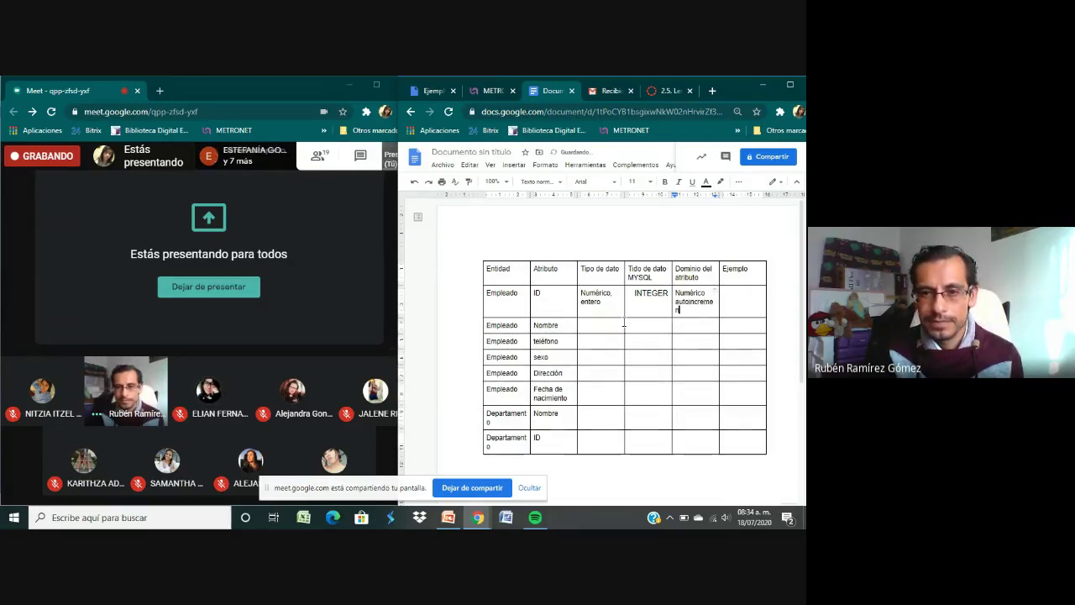
text(table)
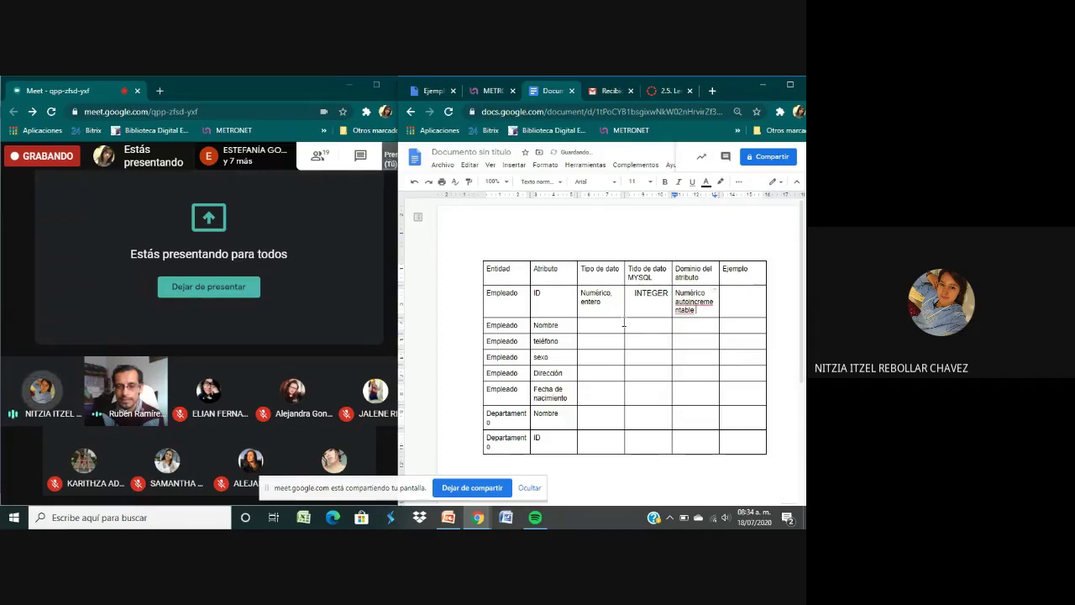
right_click(695, 304)
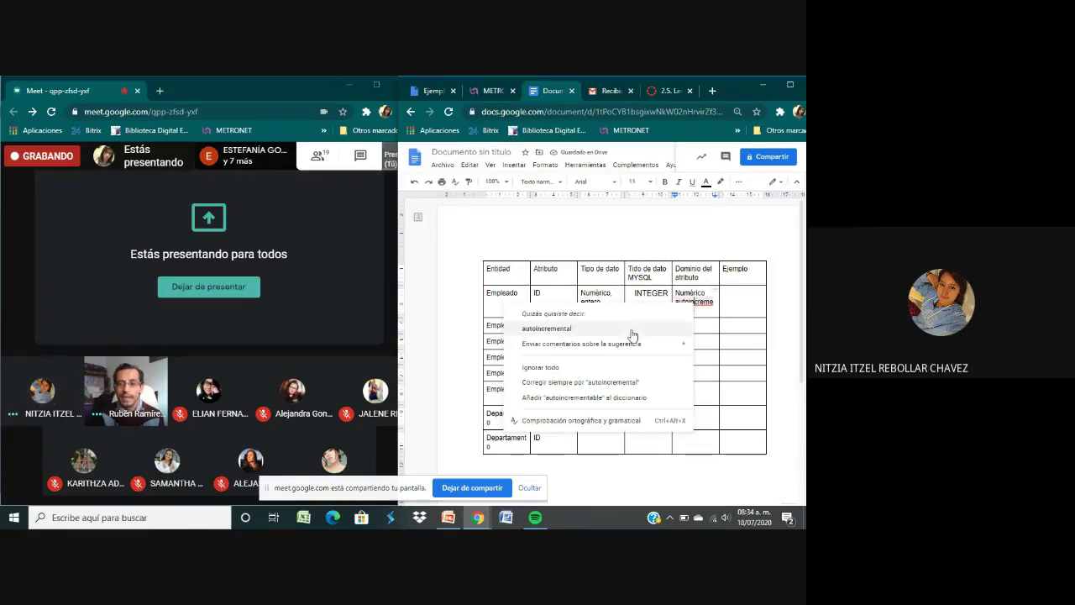
click(632, 330)
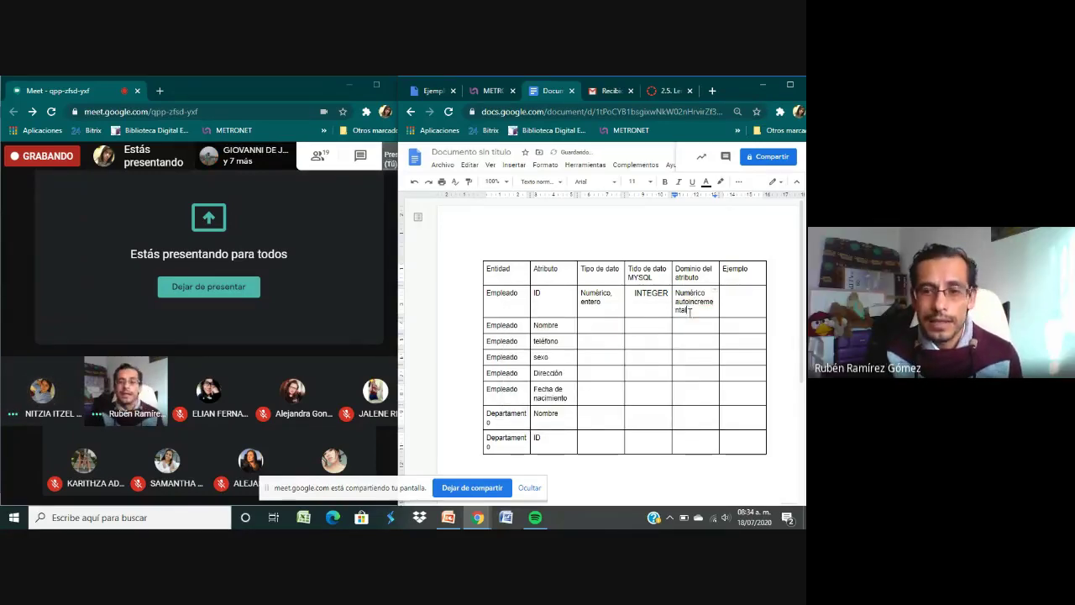
text(, si)
key(BackSpace)
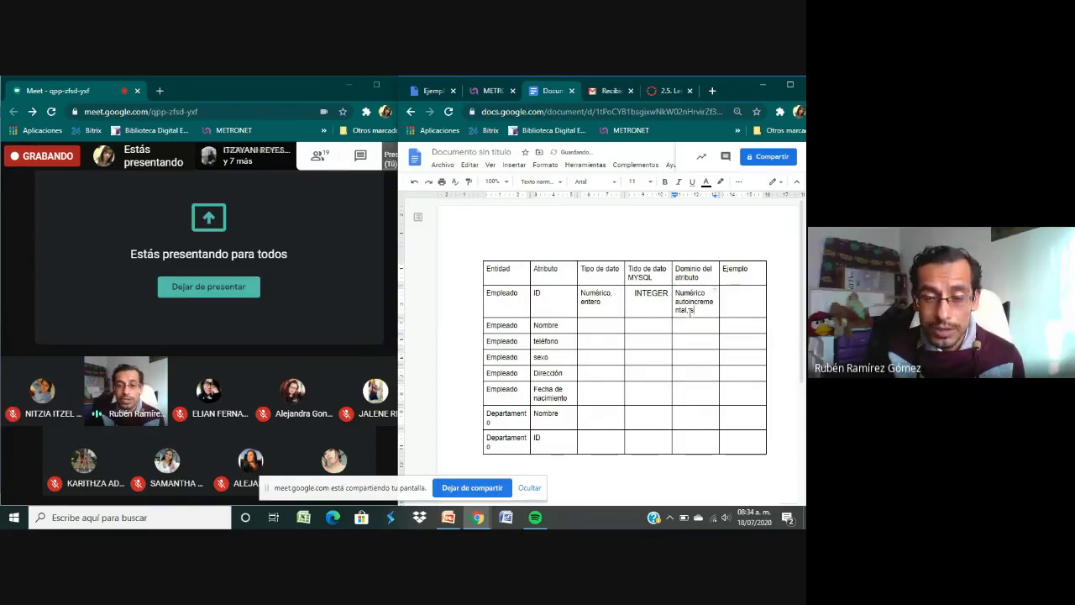
key(BackSpace)
text(consecutivos)
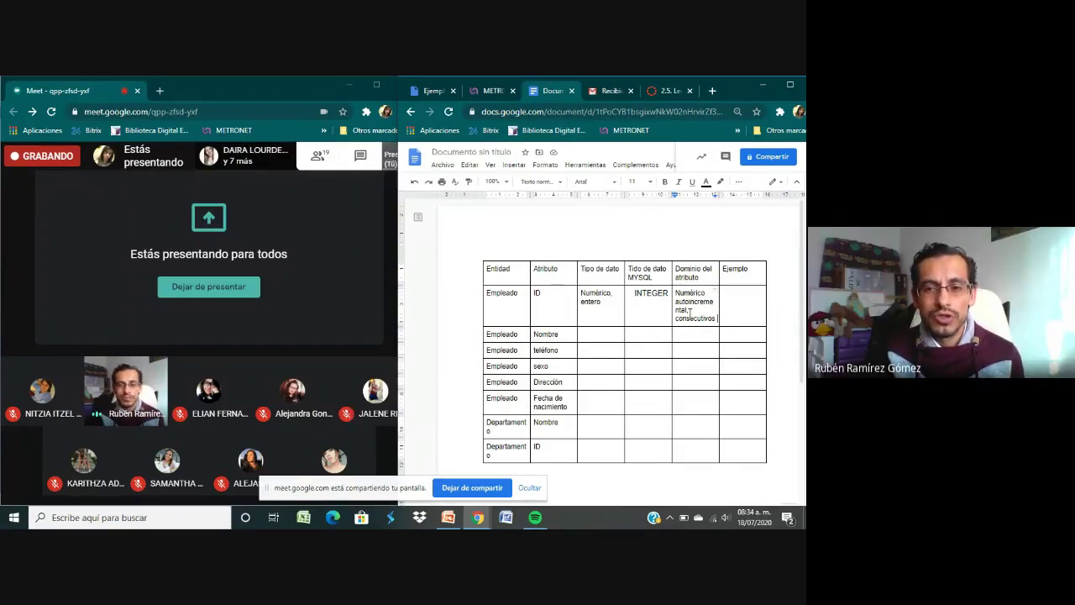
Continue the domain cell on a new line with ', positivos'
key(Return)
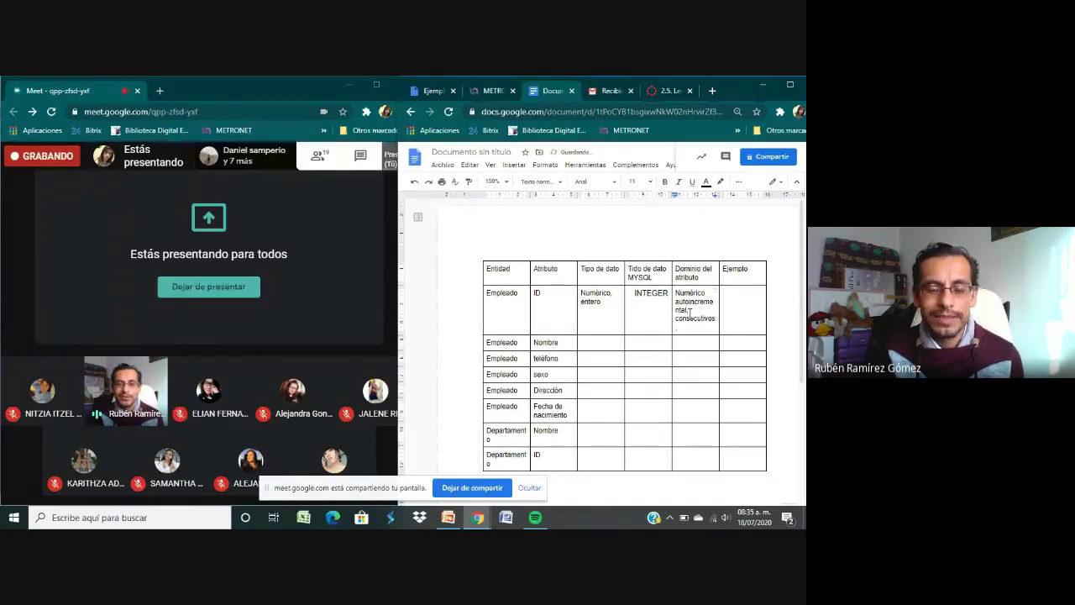
text(, posi)
text(tiv)
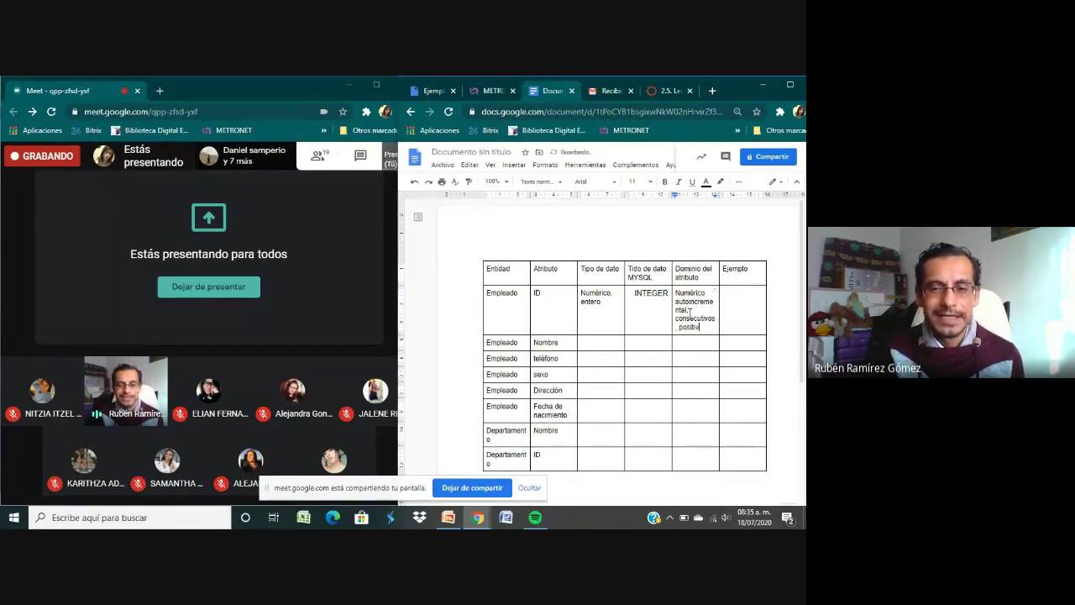
text(os)
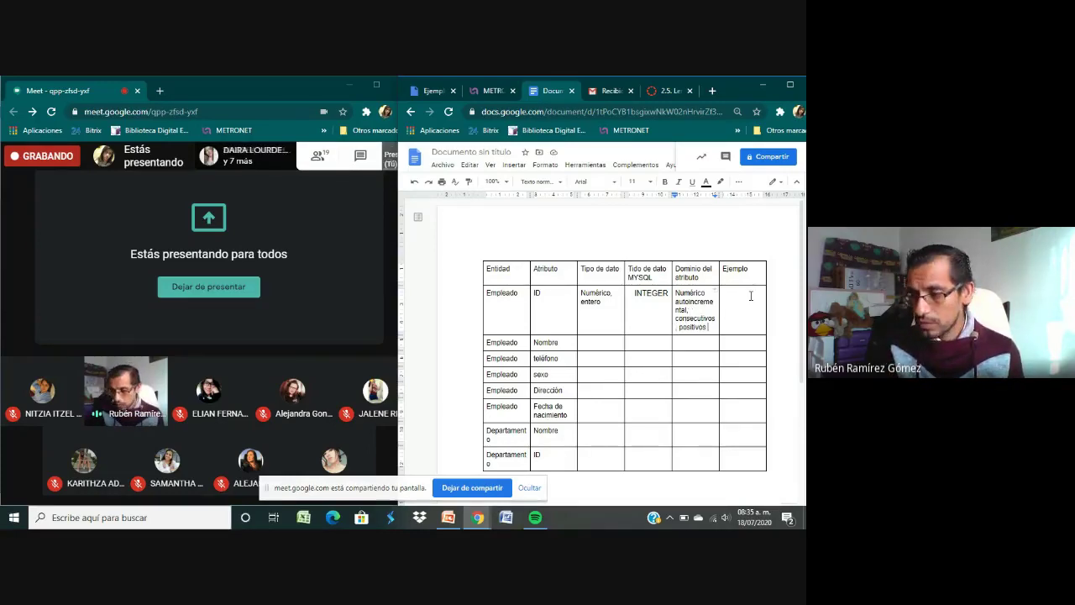
click(751, 295)
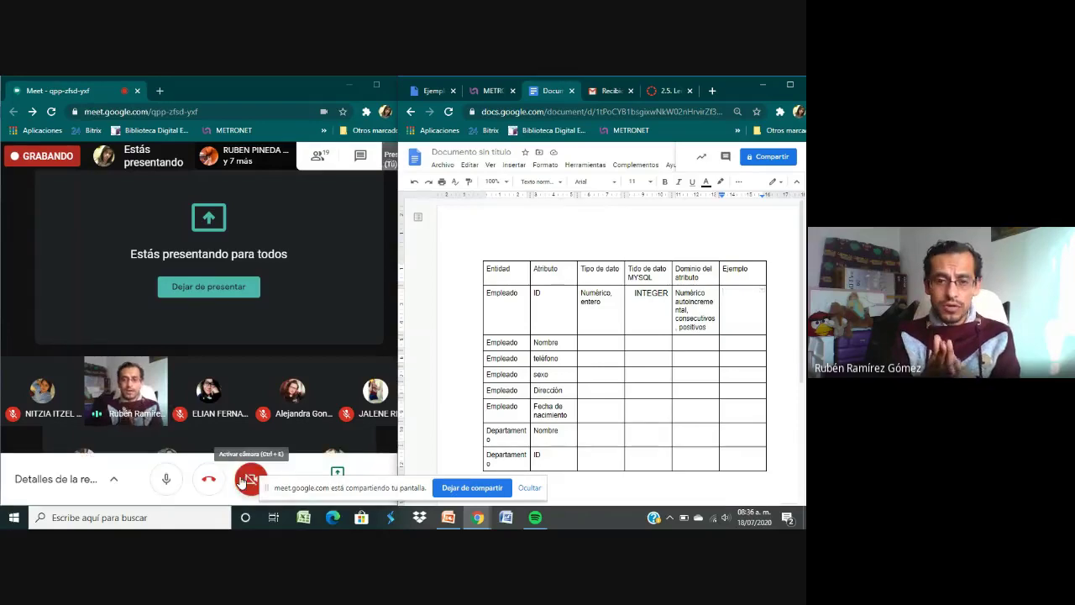
click(170, 496)
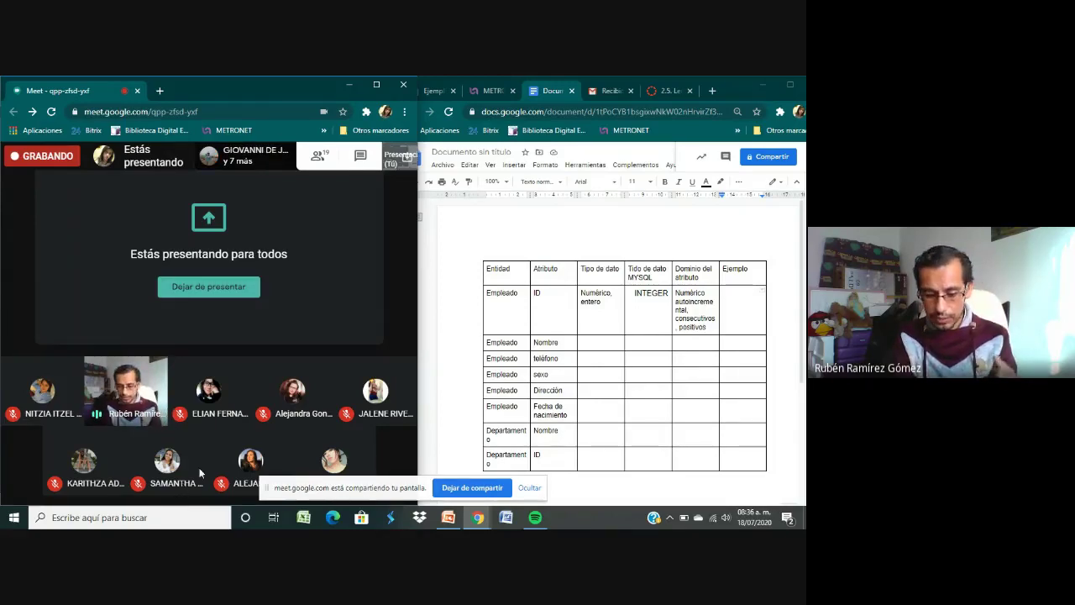
mouse_move(202, 473)
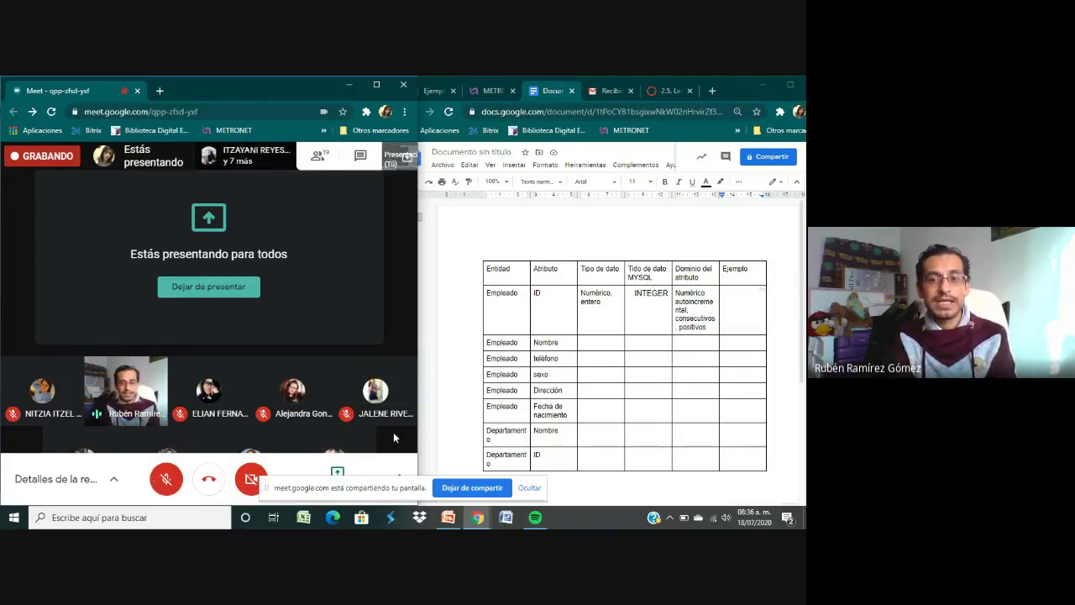
click(173, 491)
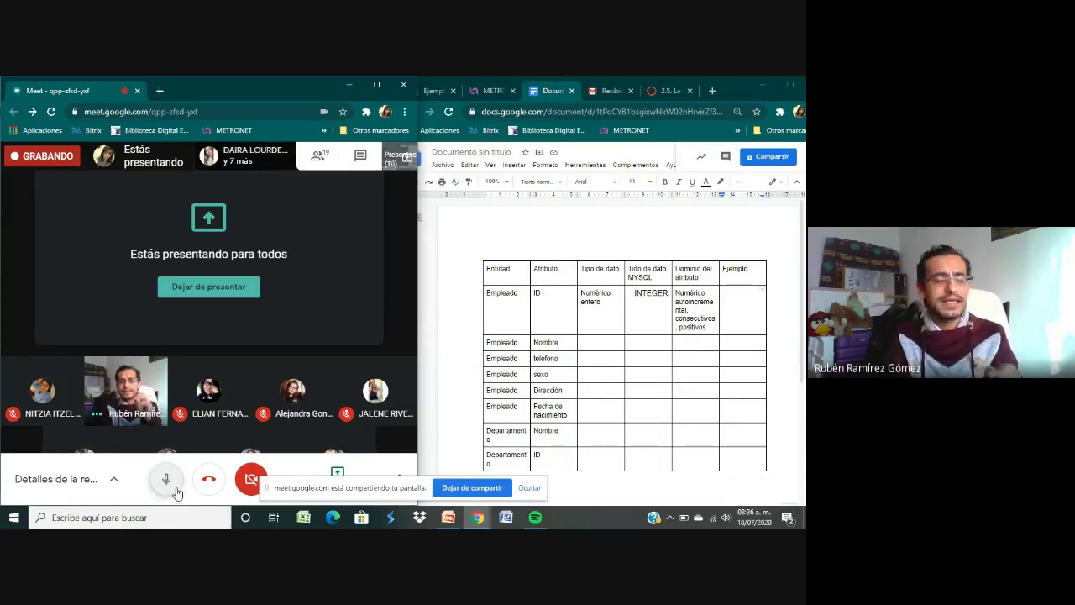
click(738, 304)
click(737, 304)
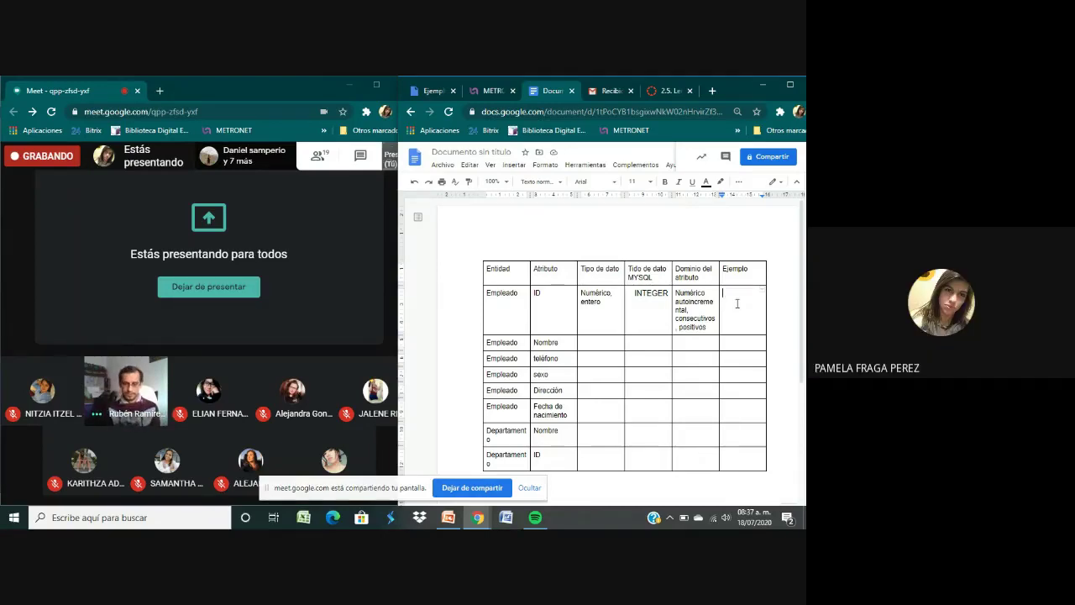
Enter example IDs 12345678, 19310768 and 201231452 on separate lines in the Ejemplo cell
text(12345678)
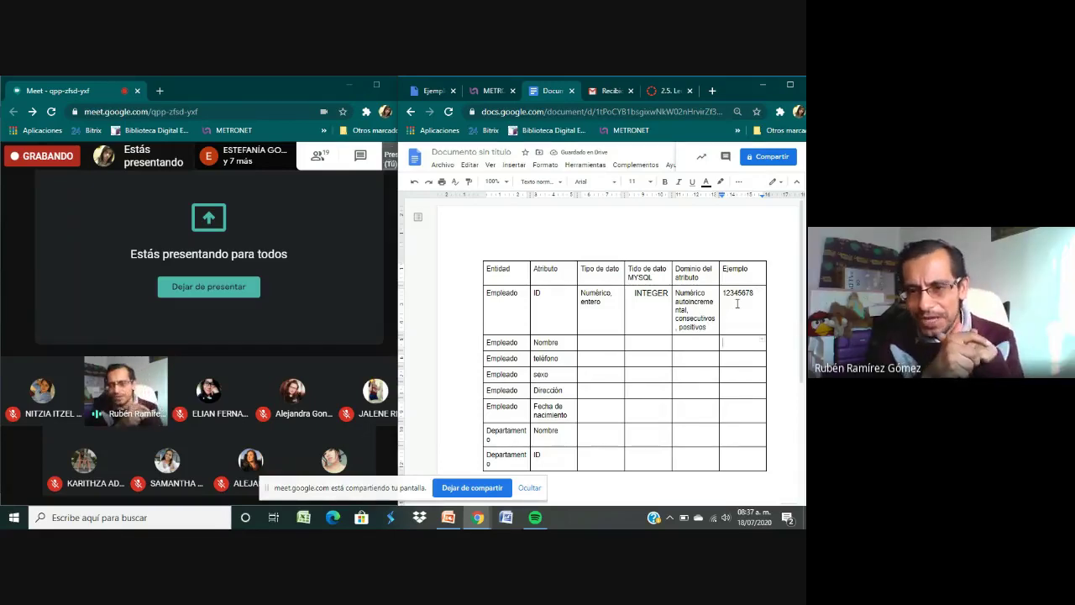
key(Return)
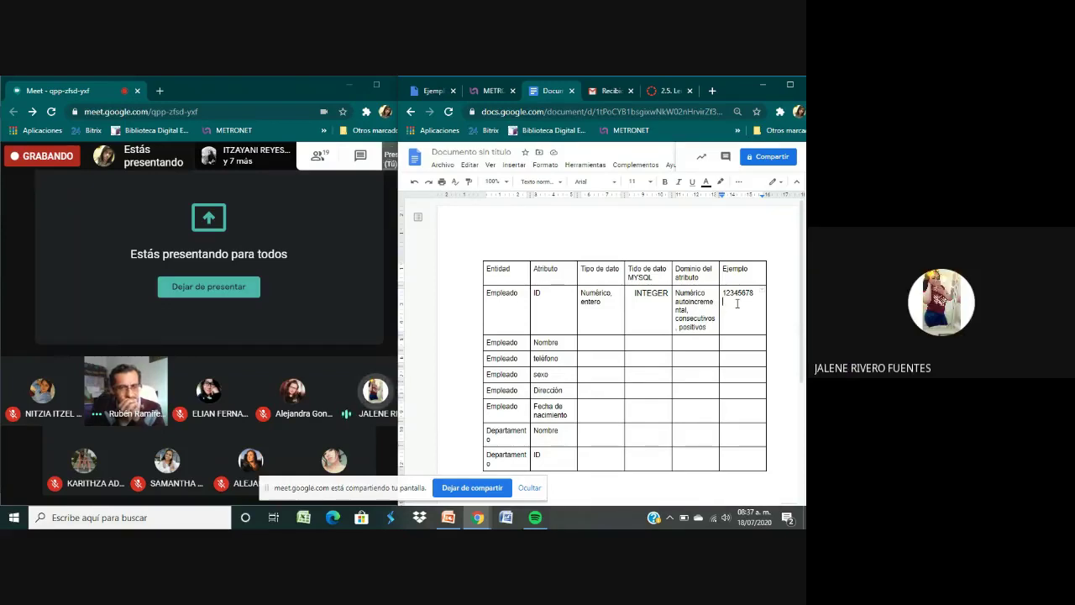
text(19310768)
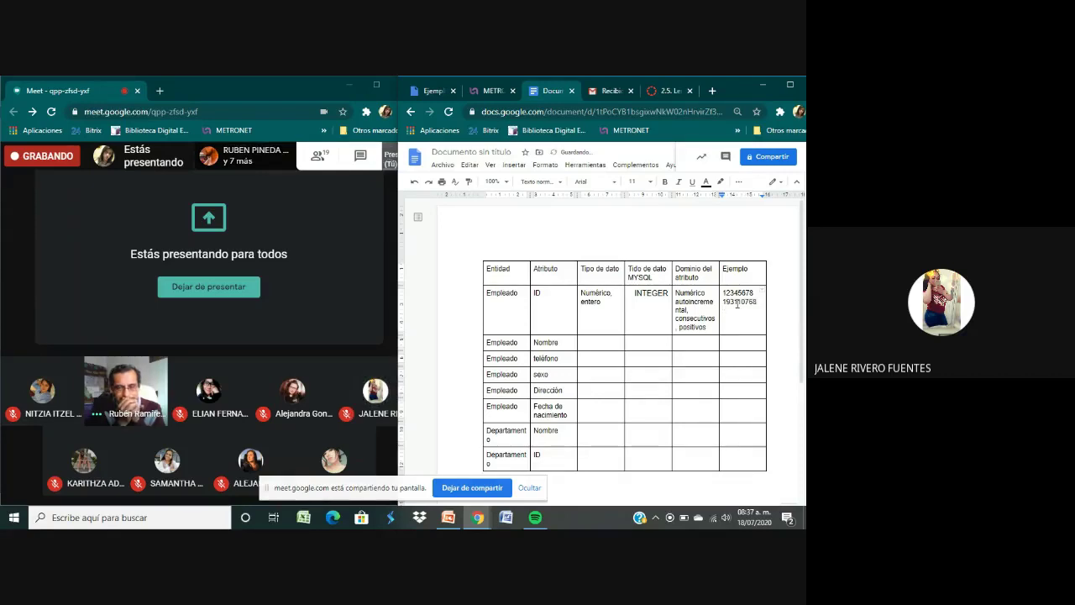
key(Return)
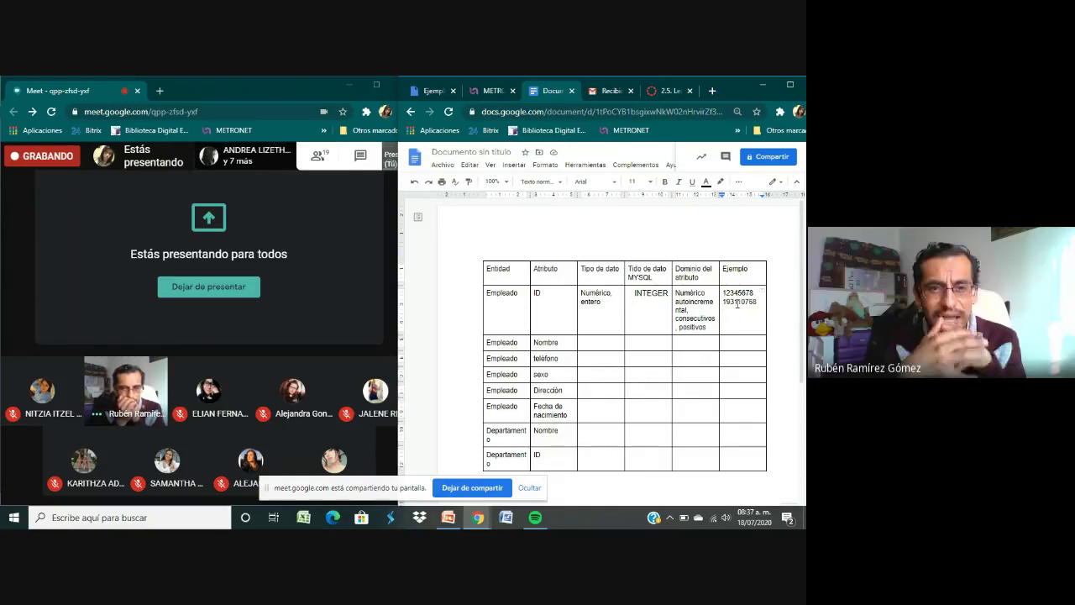
text(20123145)
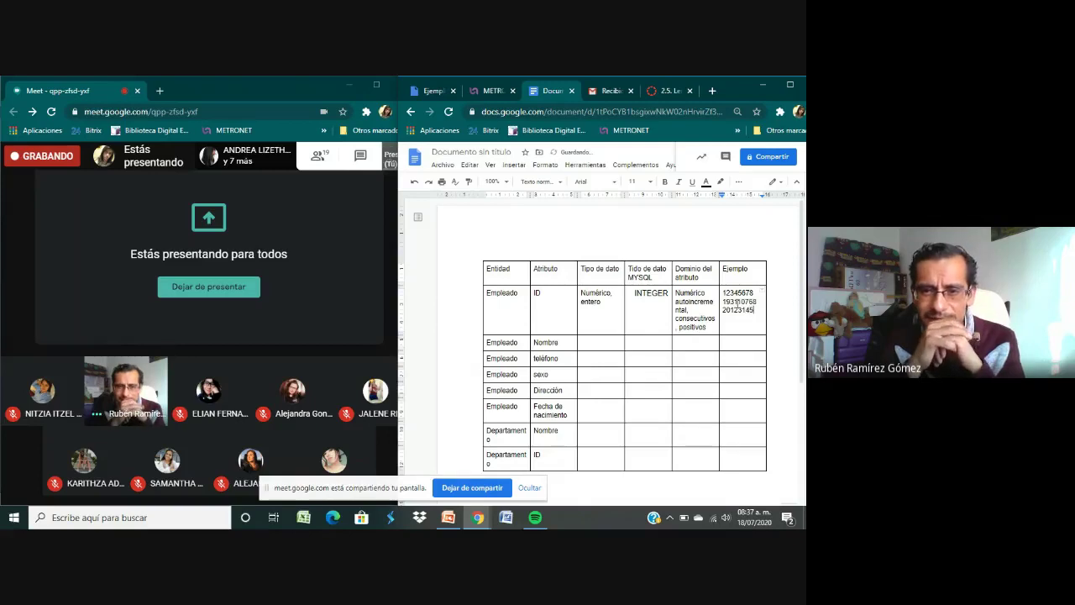
text(2)
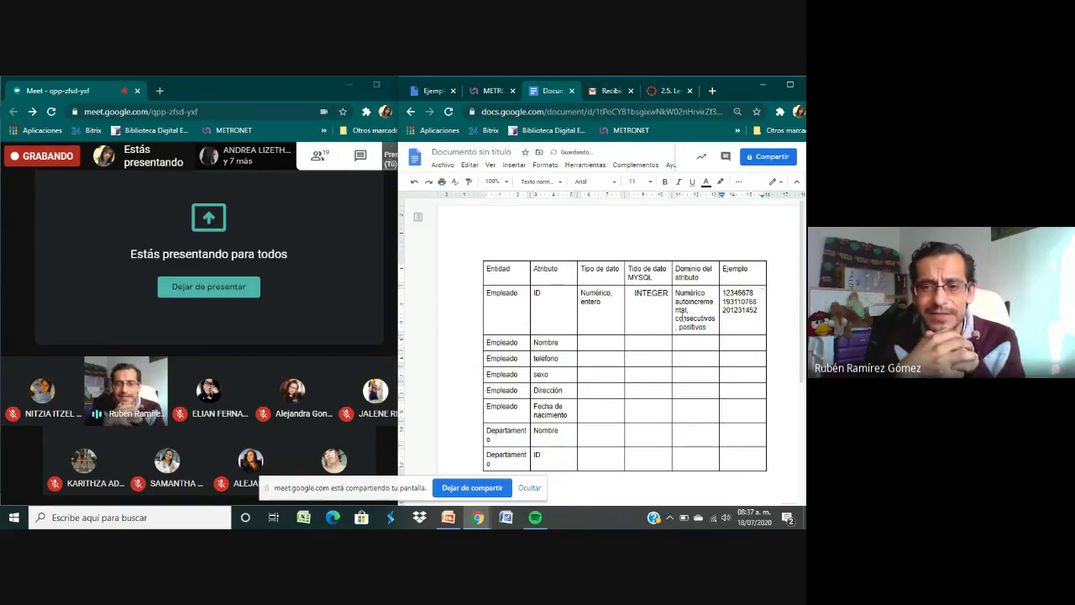
click(601, 341)
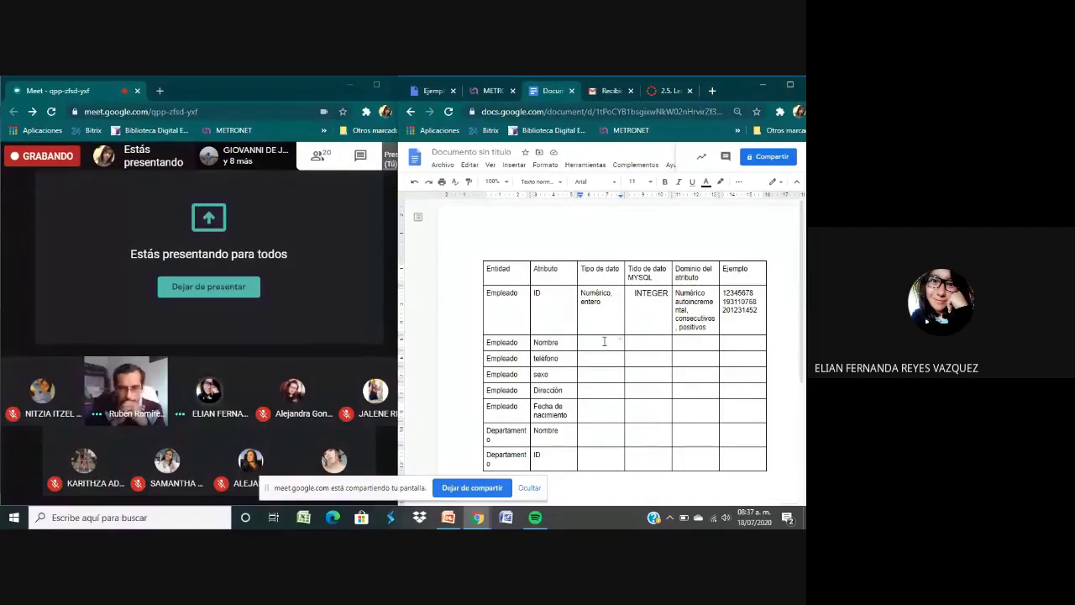
Enter 'Texto' as the Nombre row's data type and switch back to PowerPoint
text(T)
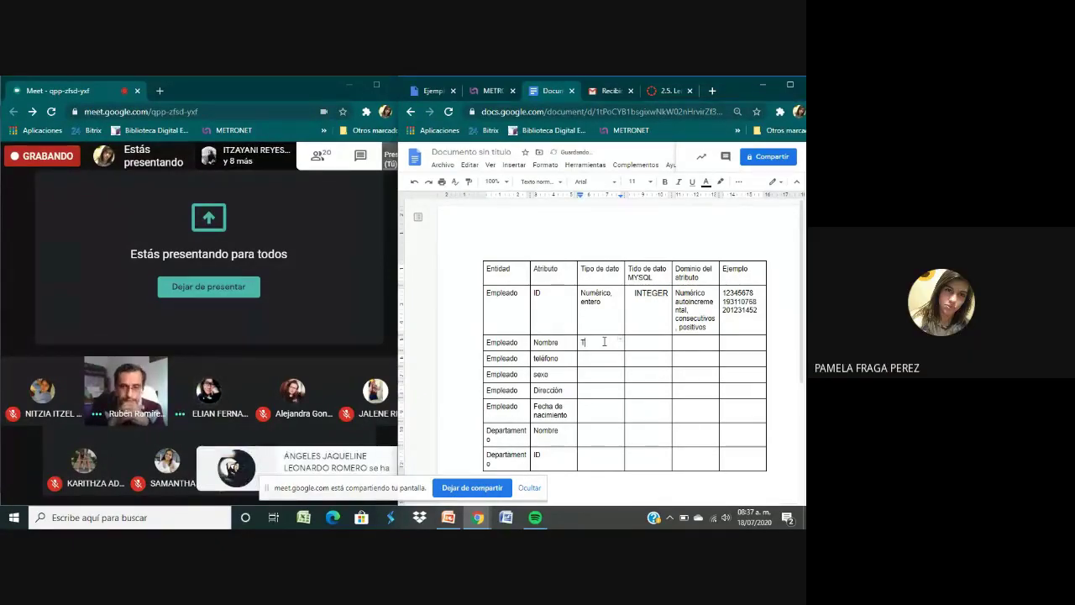
text(exto)
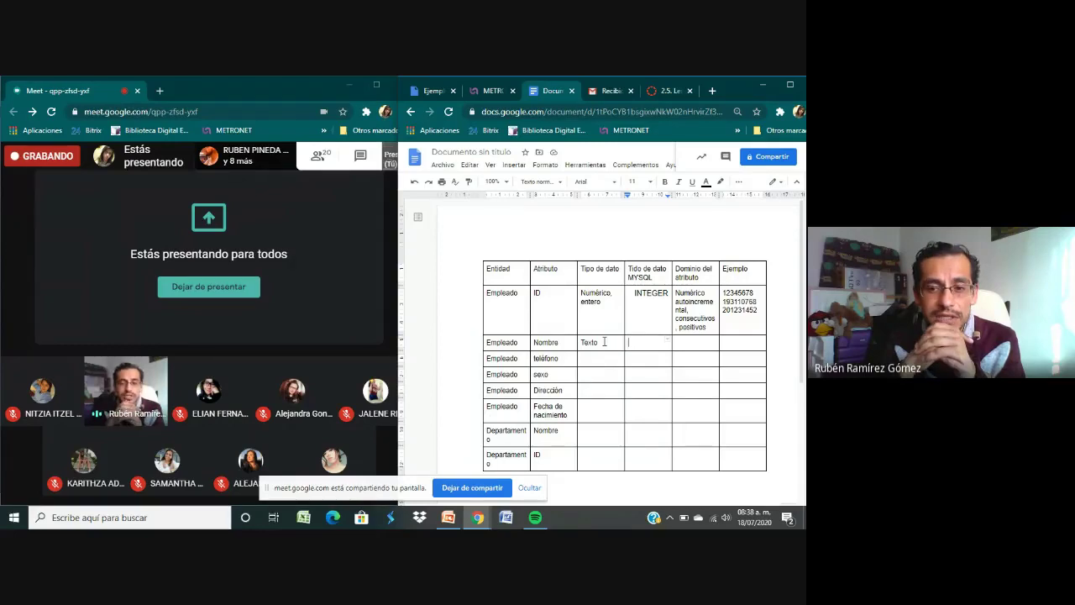
key(alt+Tab)
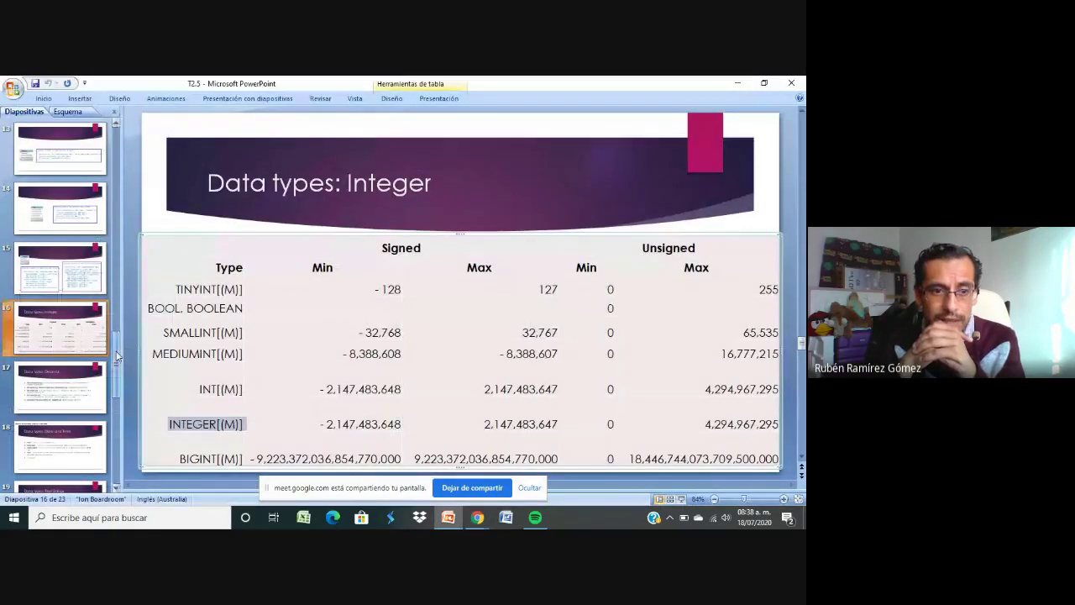
Move through the slides to slide 19, 'Data types: Text Strings'
click(118, 357)
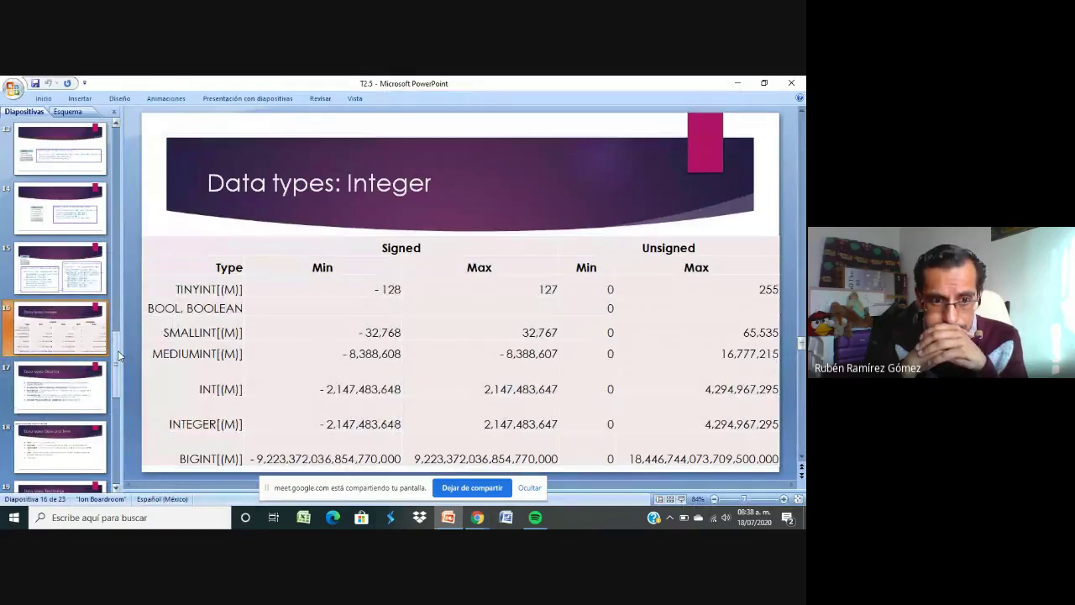
drag(118, 354, 115, 382)
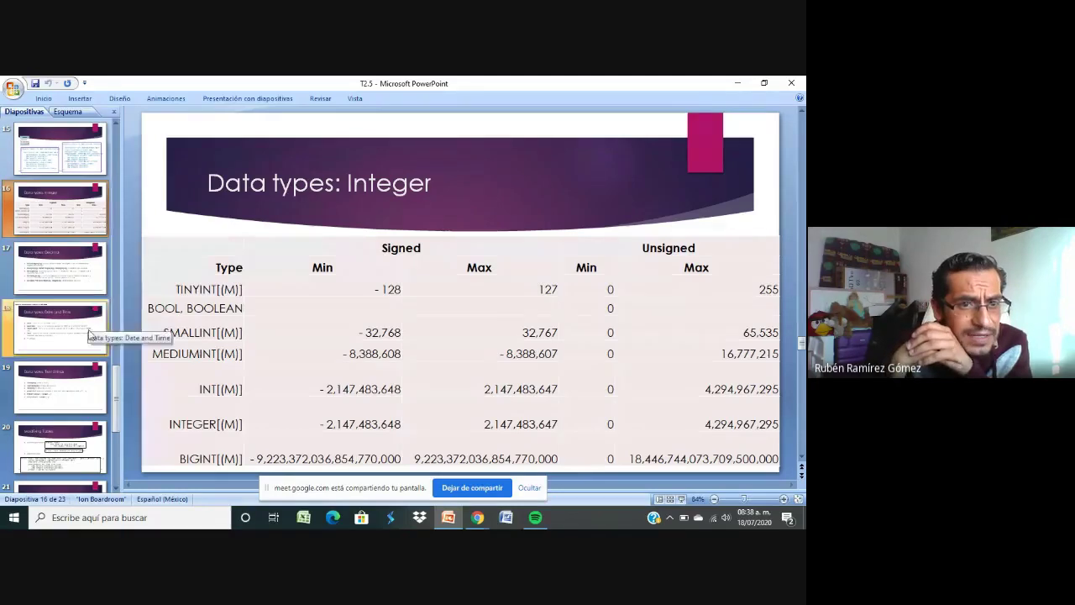
drag(118, 404, 119, 437)
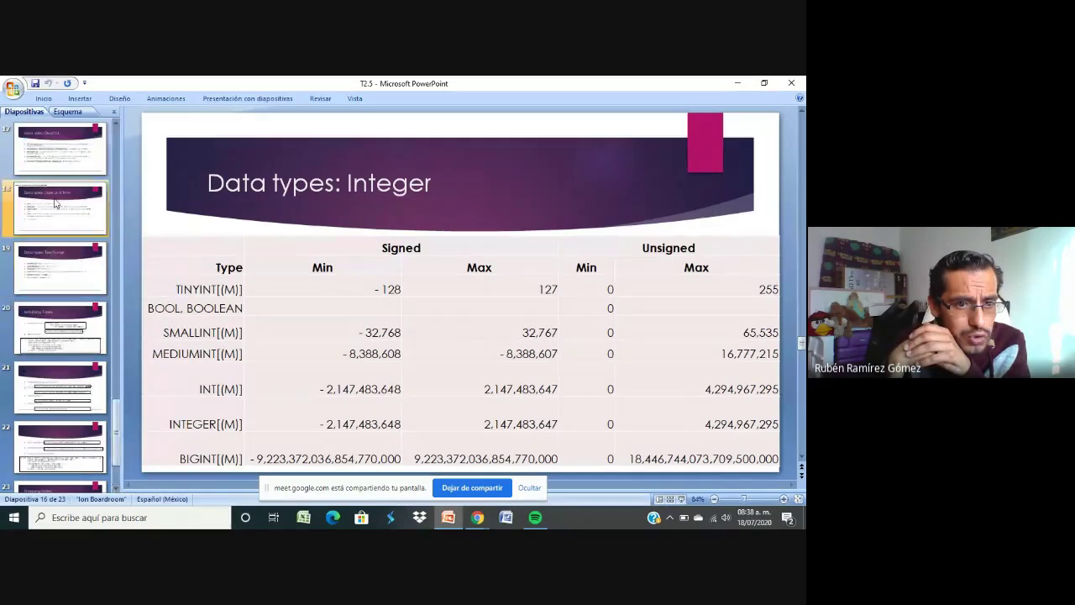
click(46, 157)
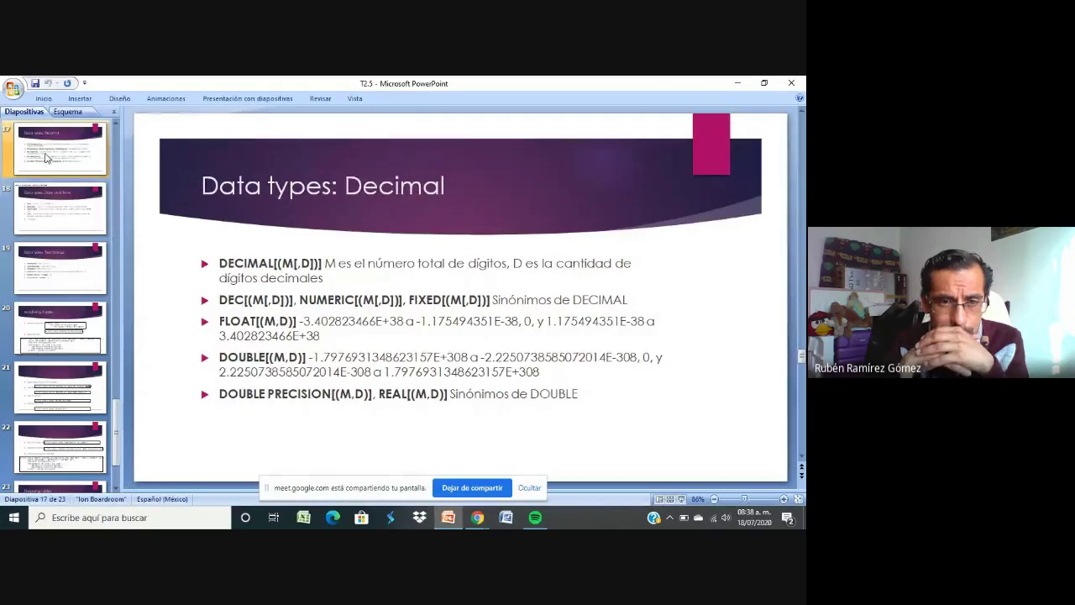
key(Down)
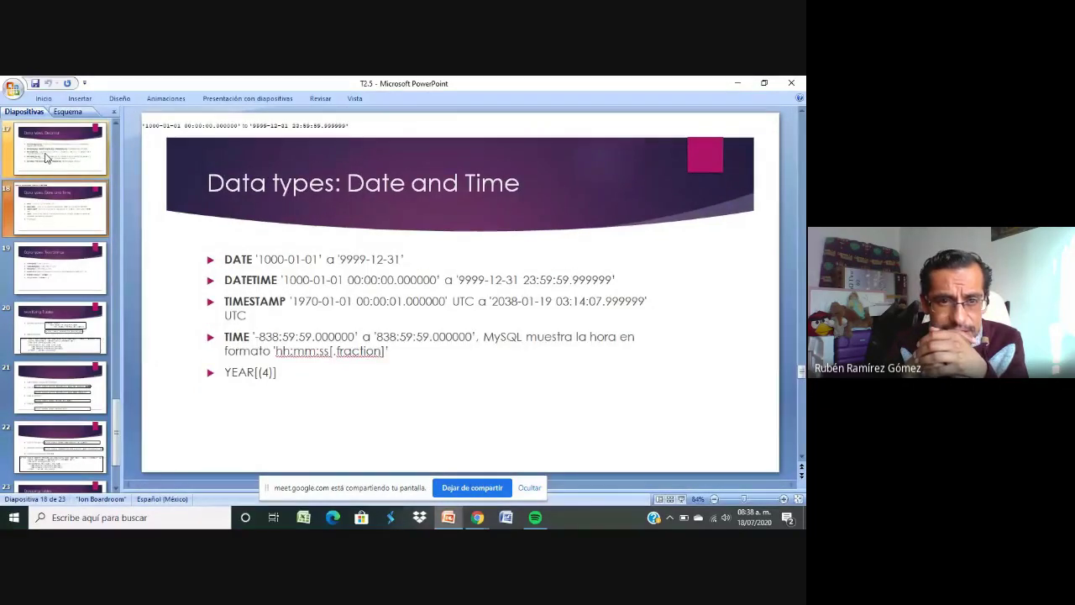
key(Down)
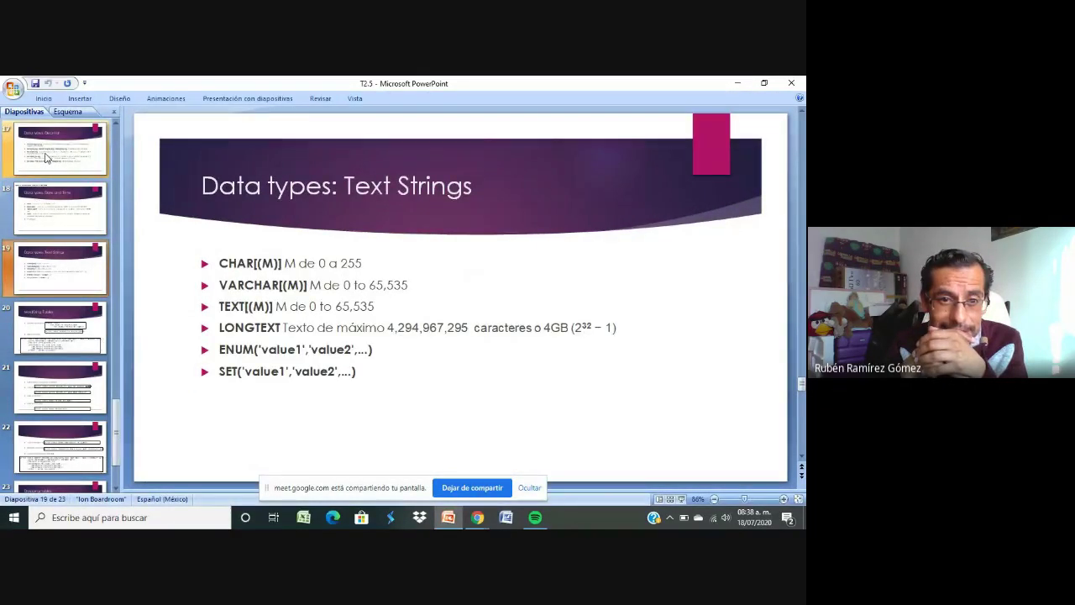
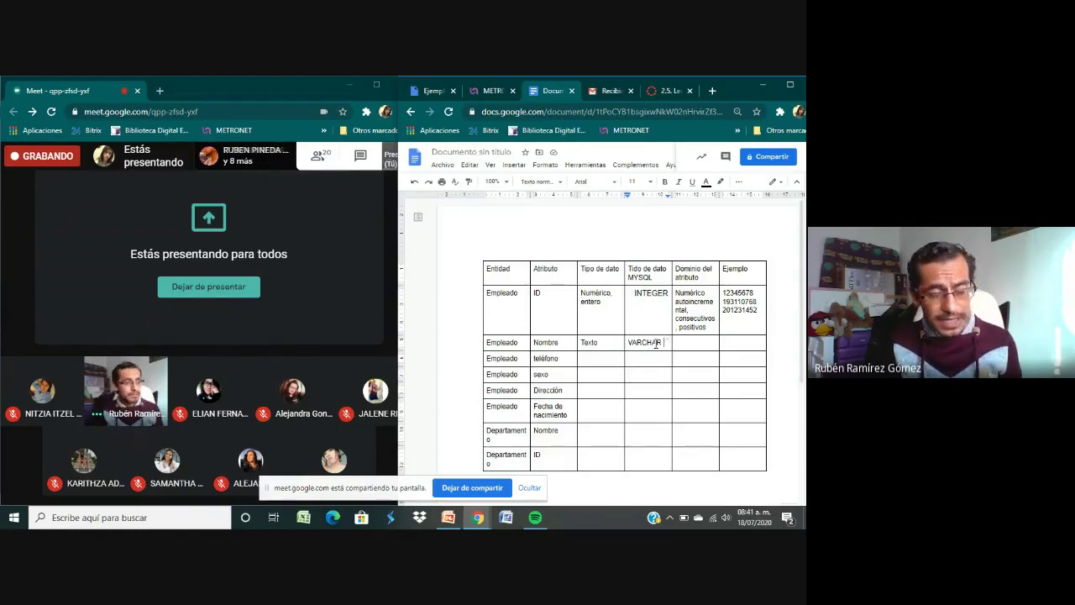
Add (50) on a new line under VARCHAR in the Nombre row and remove the Estándar note
key(Return)
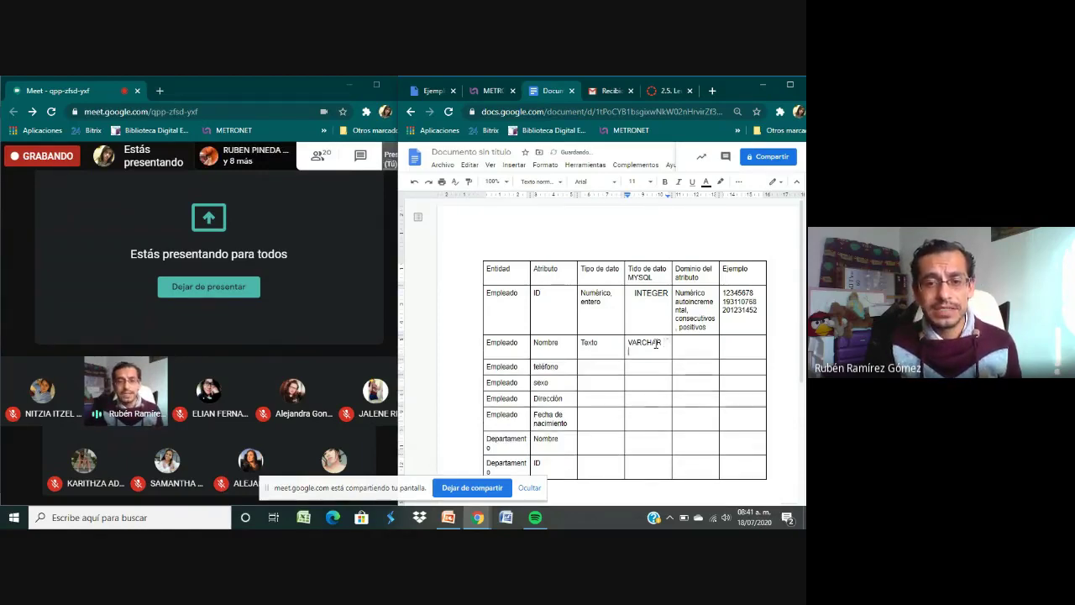
text(Es)
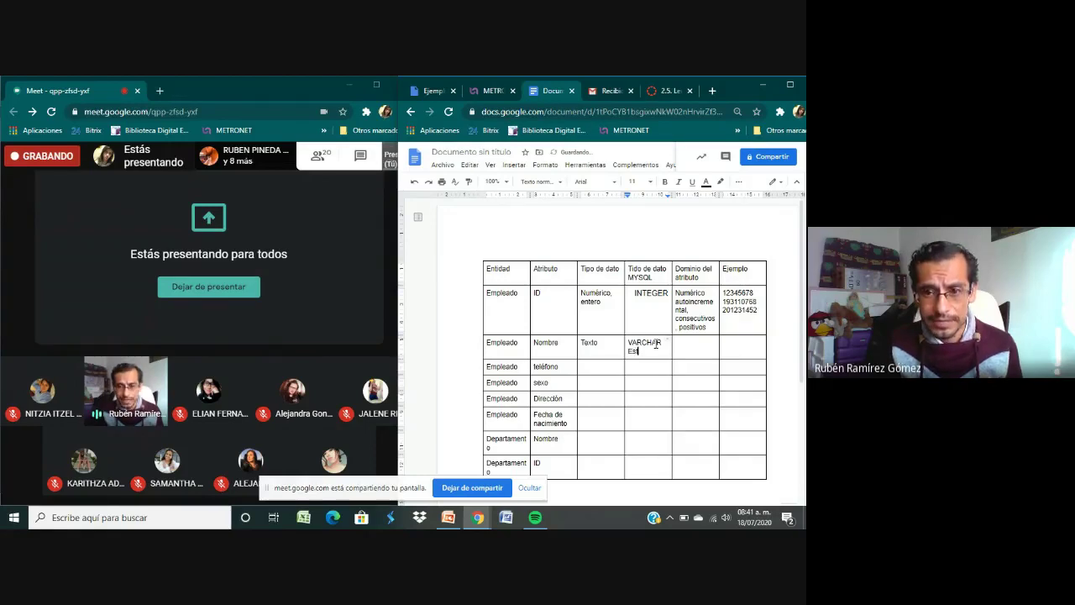
text(tandar)
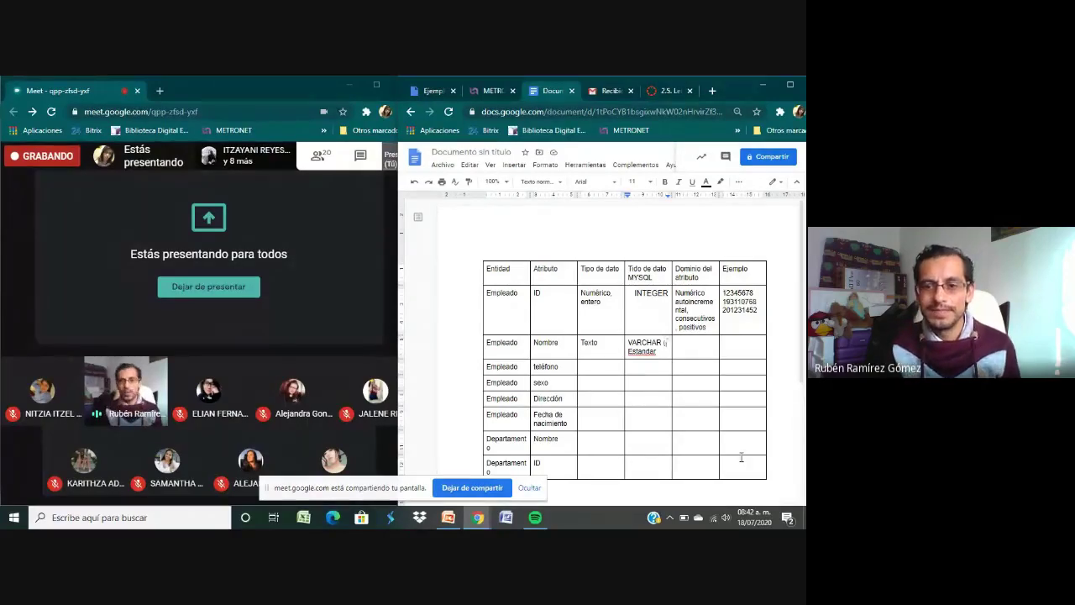
text(50)
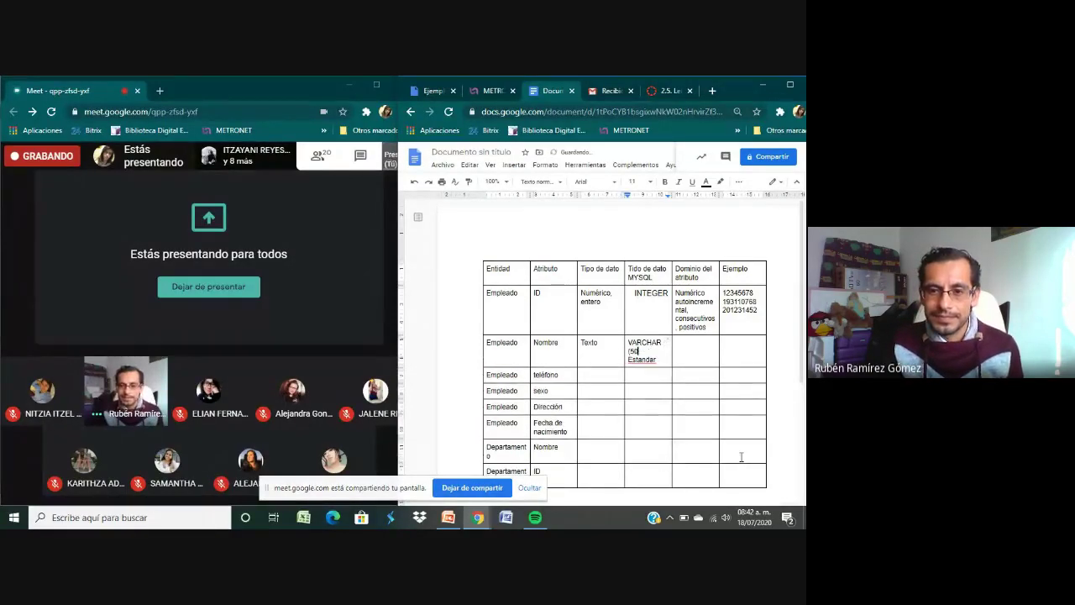
right_click(642, 358)
click(577, 384)
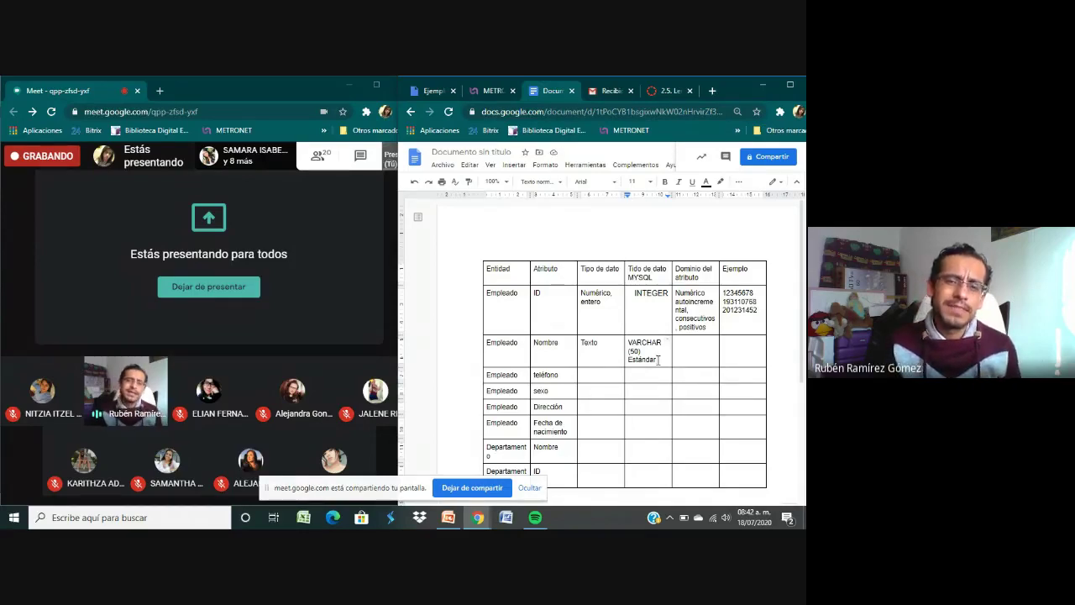
key(BackSpace)
key(BackSpace)
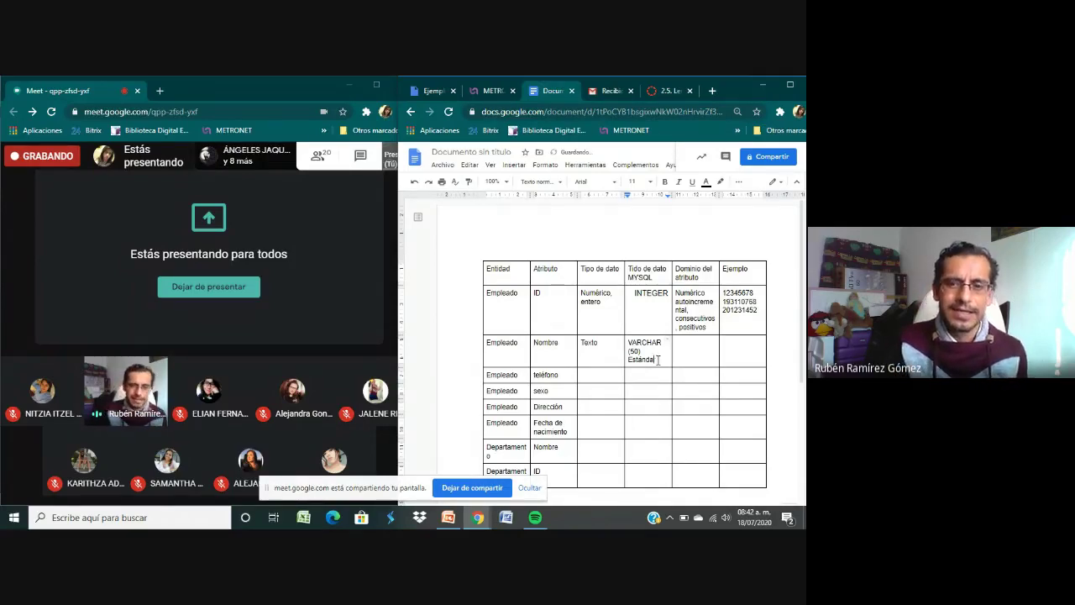
key(BackSpace)
key(BackSpace)
key(BackSpace)
key(BackSpace)
key(BackSpace)
key(BackSpace)
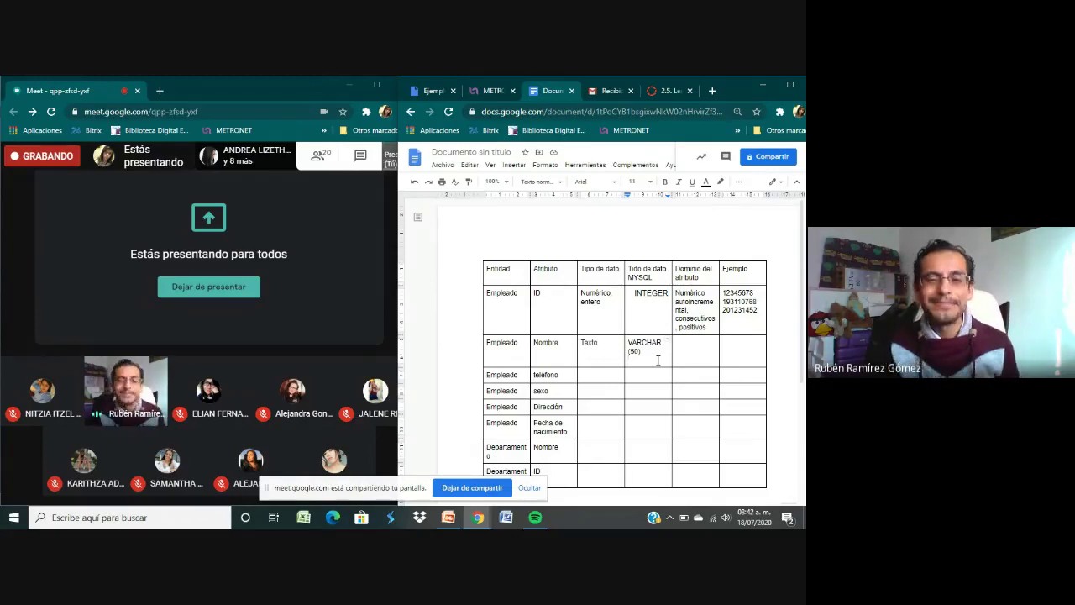
Mute the meeting microphone and go to the Nombre row's Dominio cell
click(687, 349)
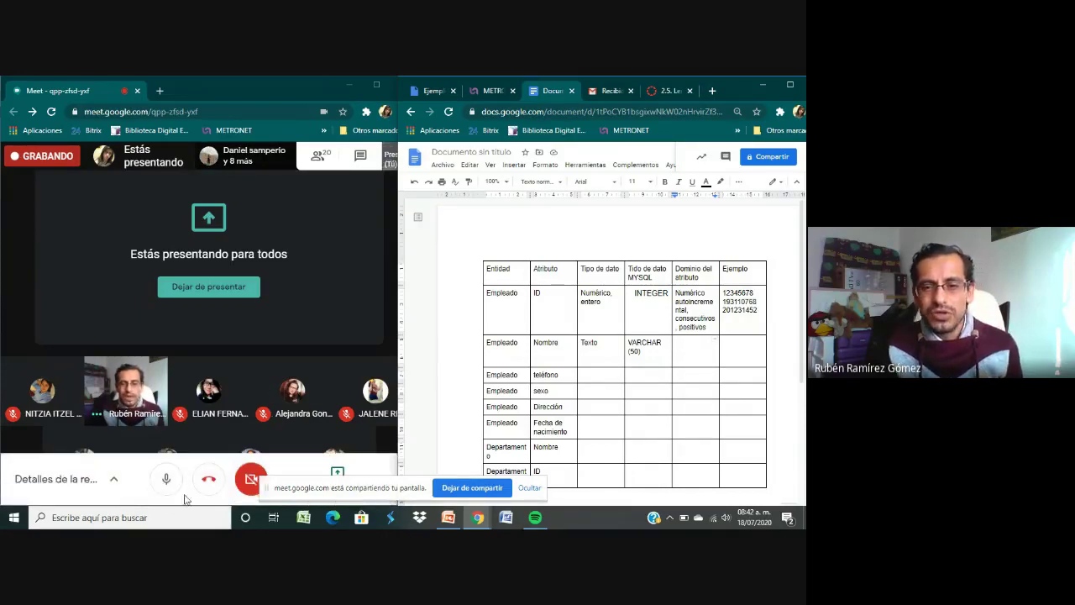
click(168, 484)
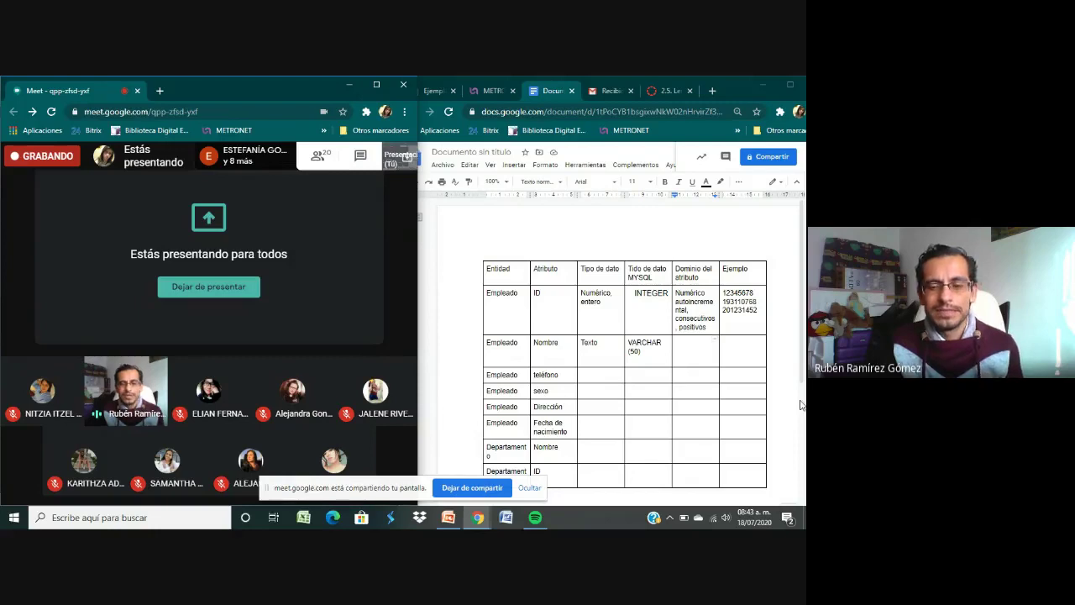
click(687, 344)
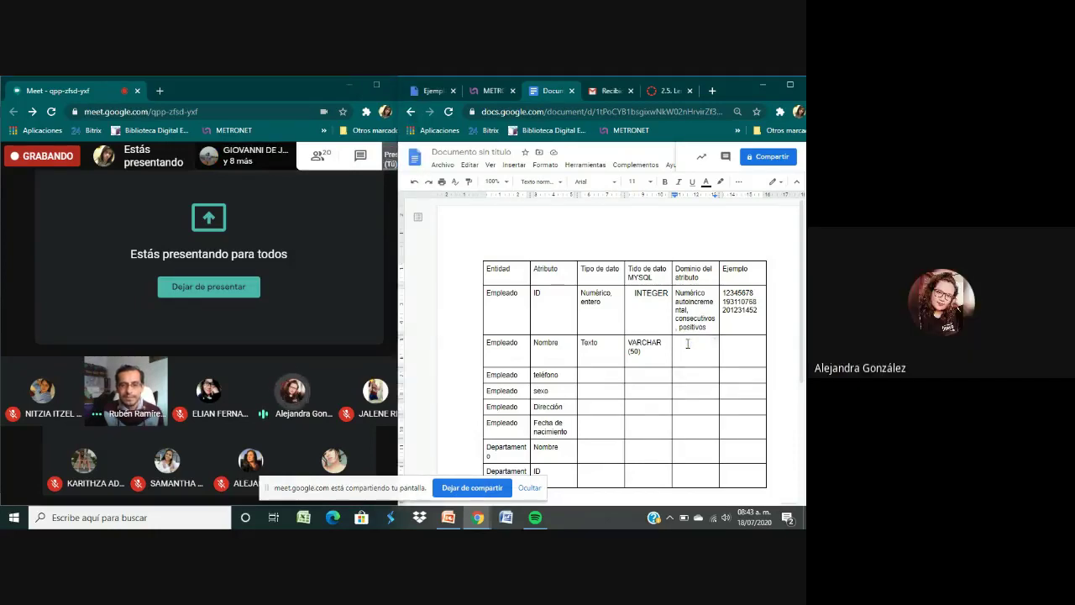
Enter 'Nombre de personas' as the Nombre domain and type a first sample person name as the example
text(N)
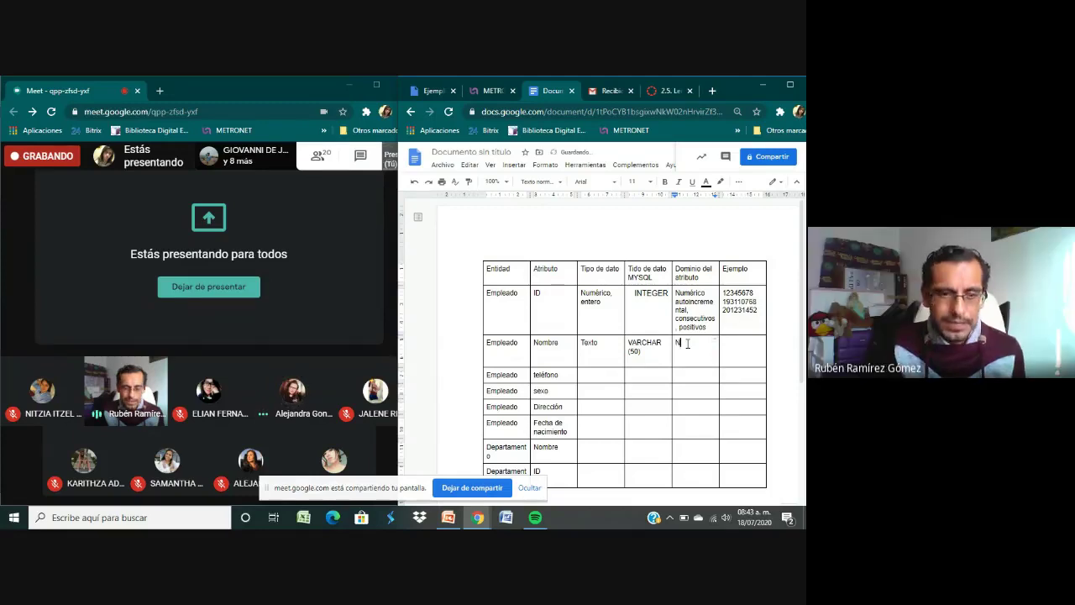
text(omb)
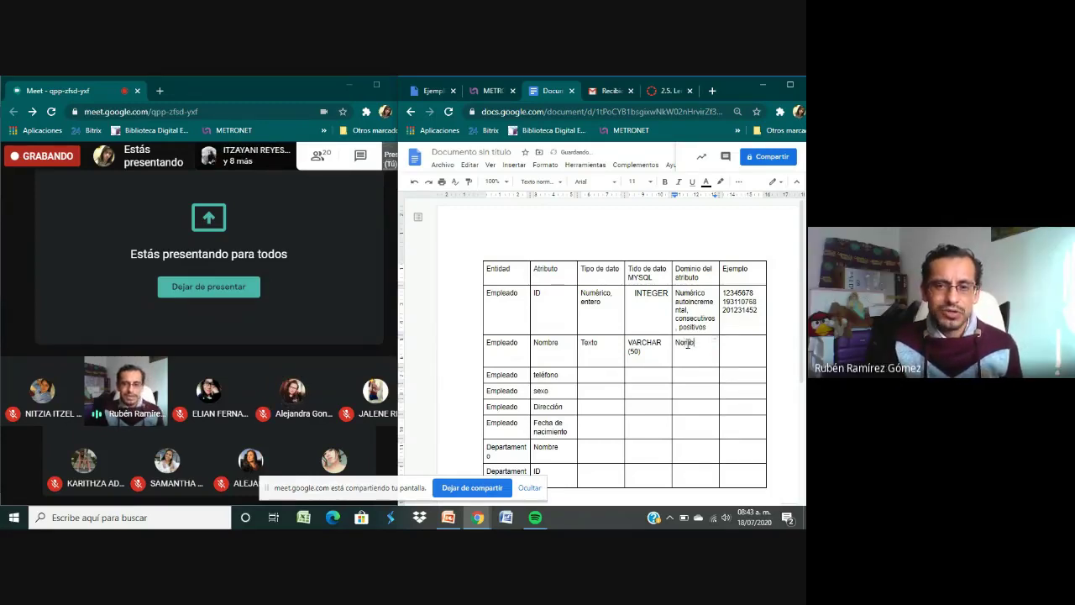
text(re de )
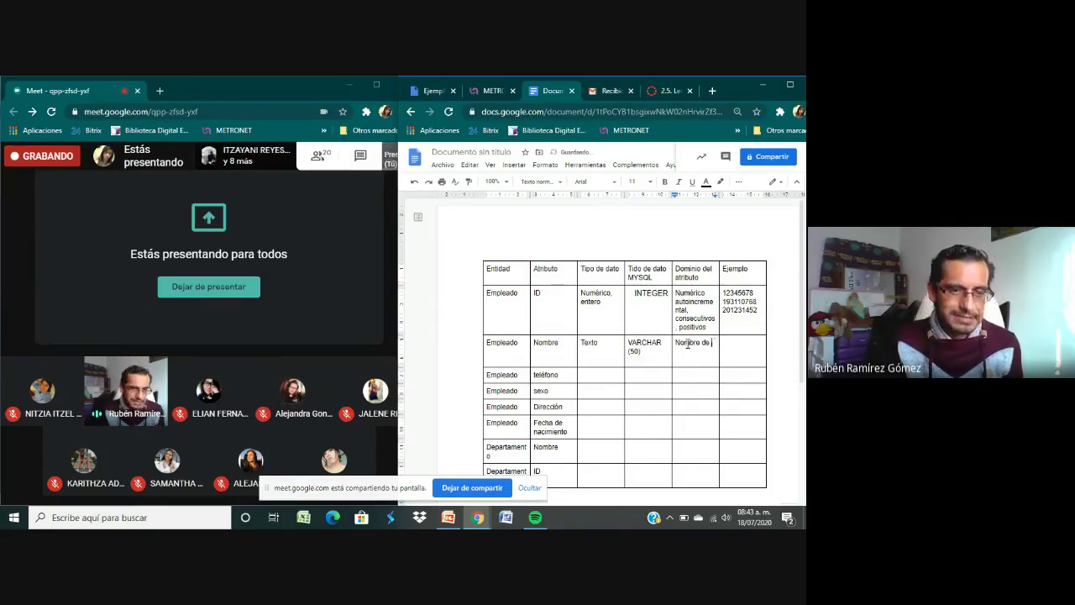
text(personas)
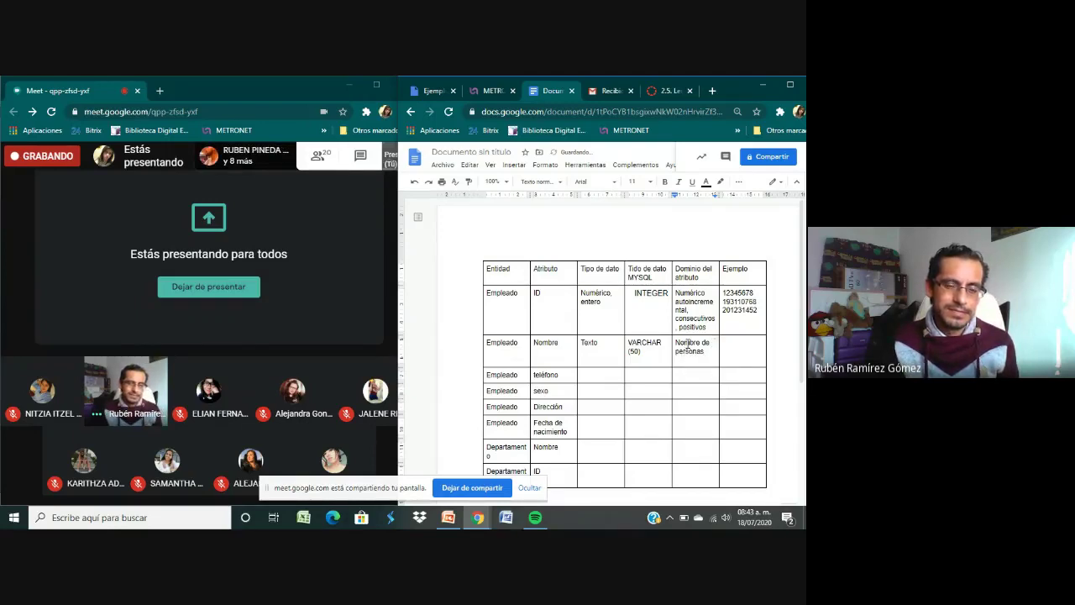
click(728, 342)
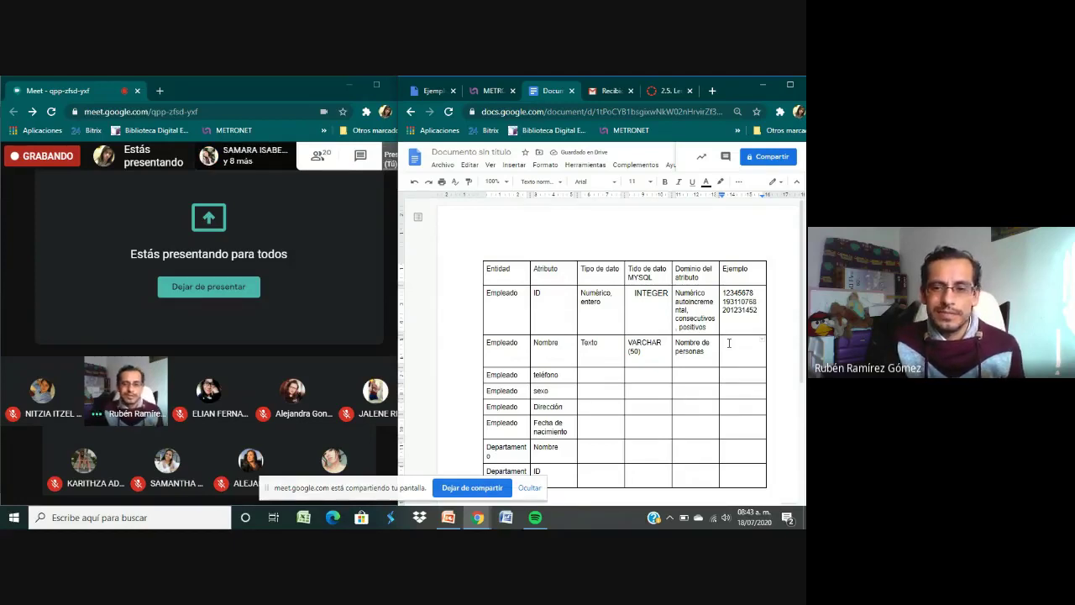
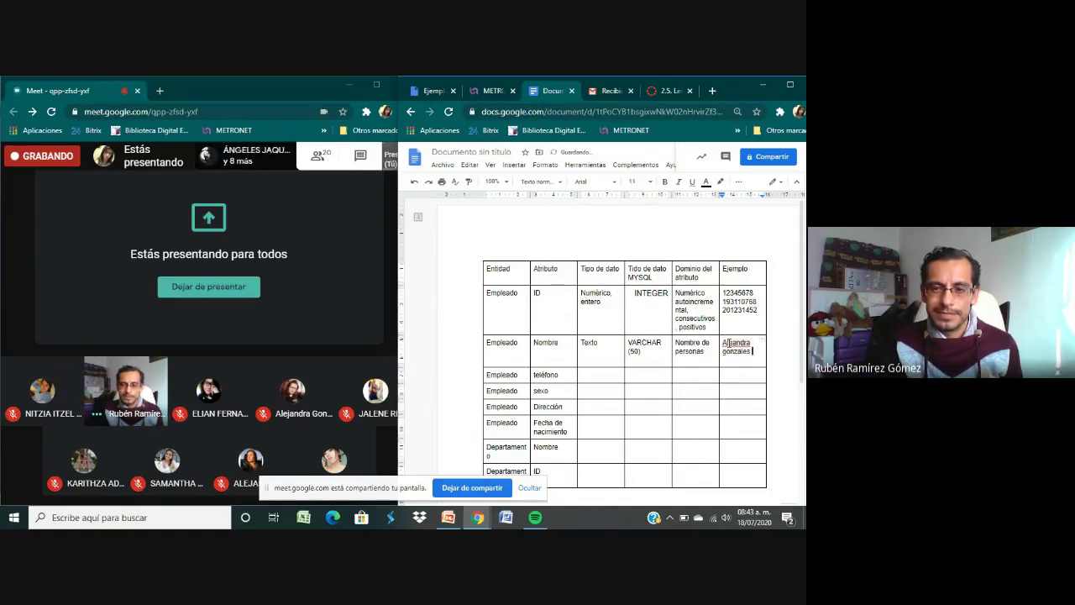
right_click(727, 342)
click(645, 369)
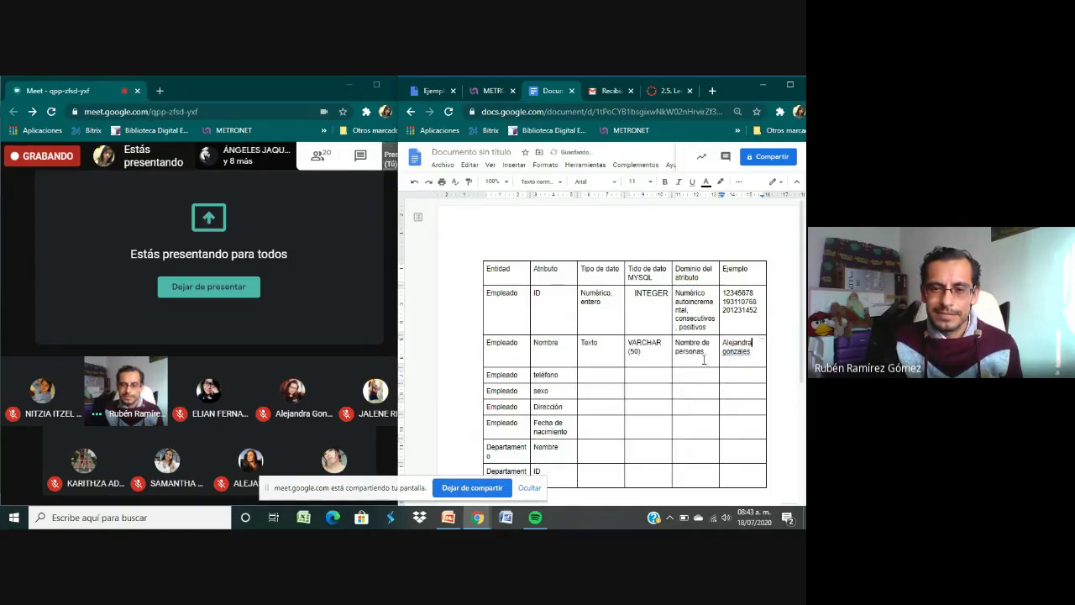
Add more sample person names on separate lines in the Ejemplo cell
right_click(739, 351)
click(726, 355)
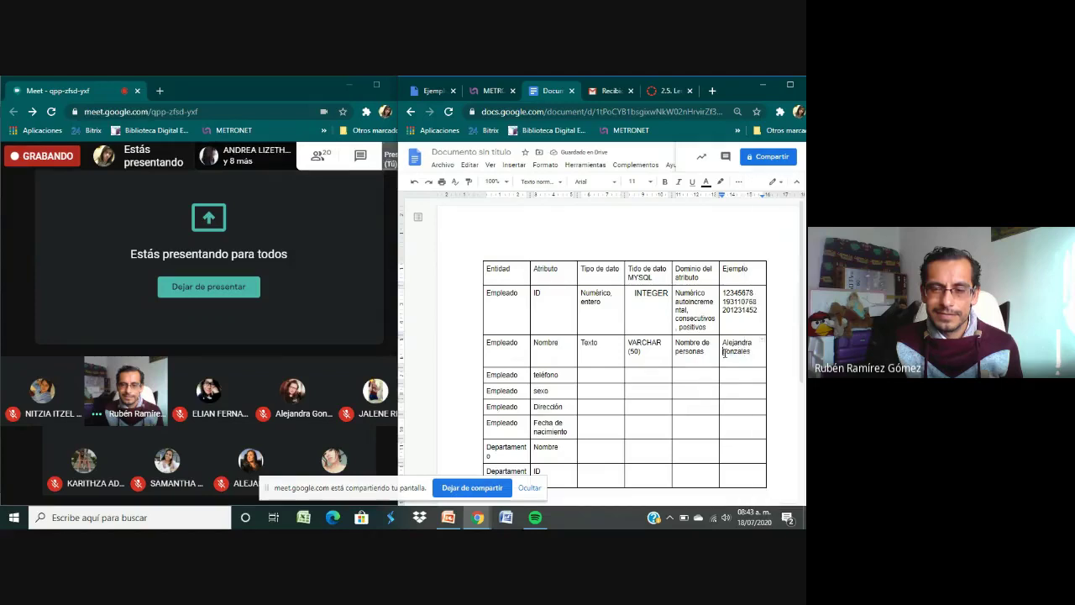
right_click(721, 359)
click(721, 359)
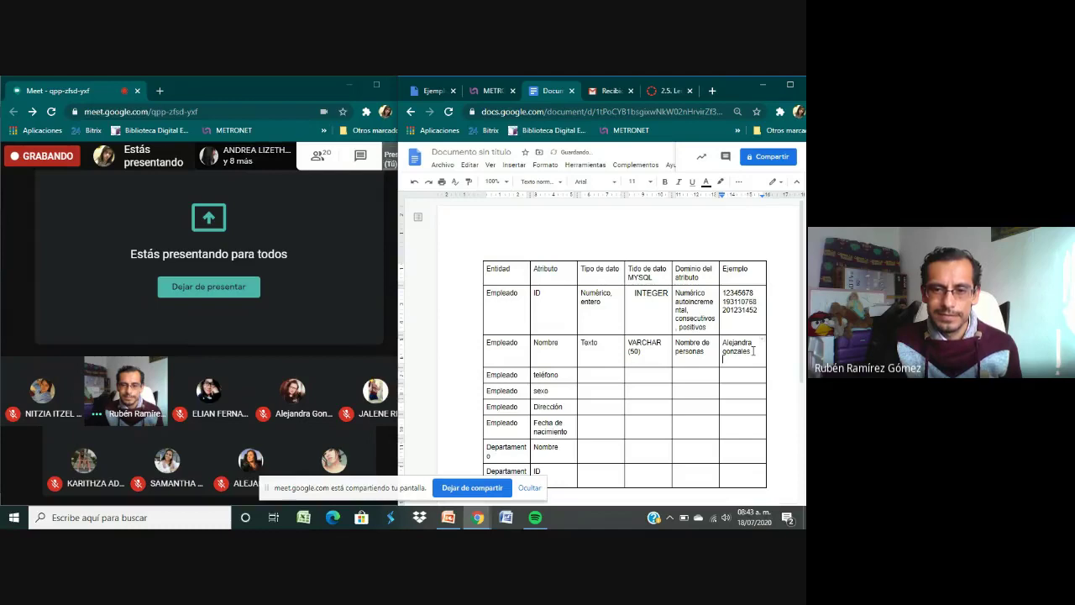
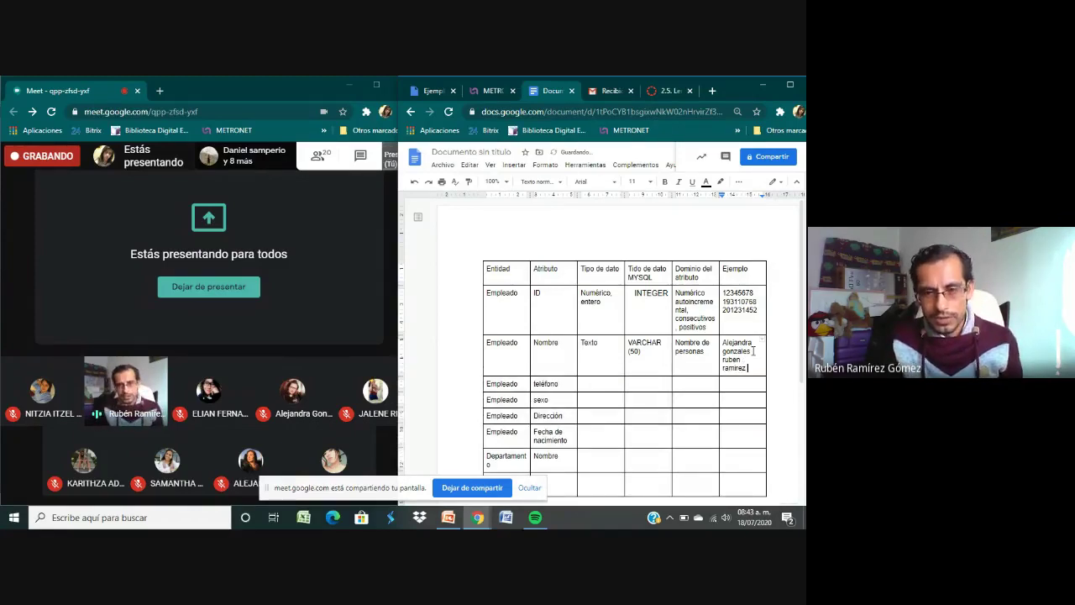
key(Return)
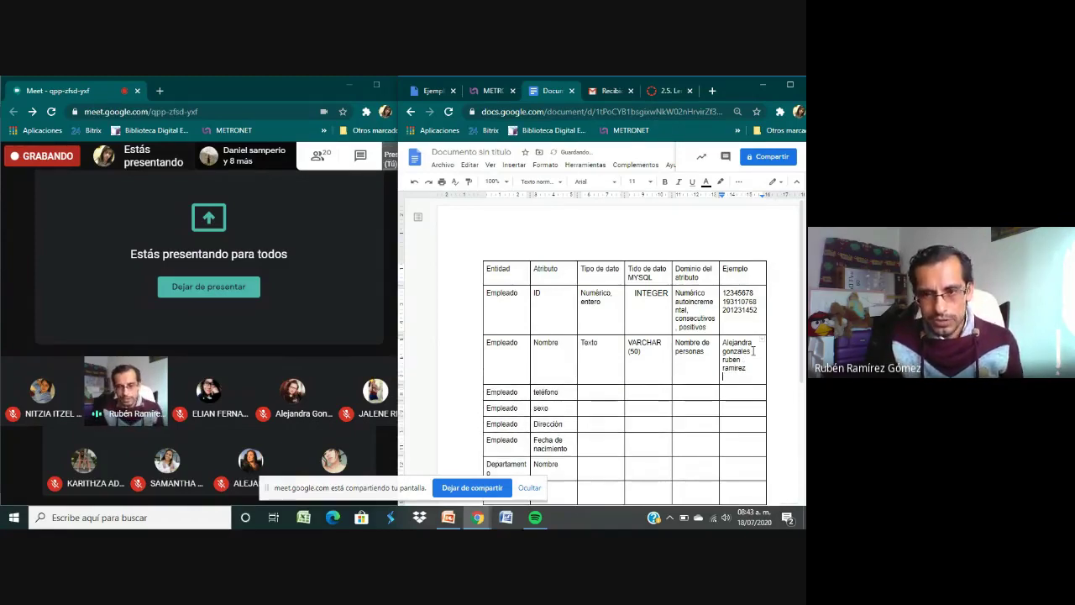
text(nit)
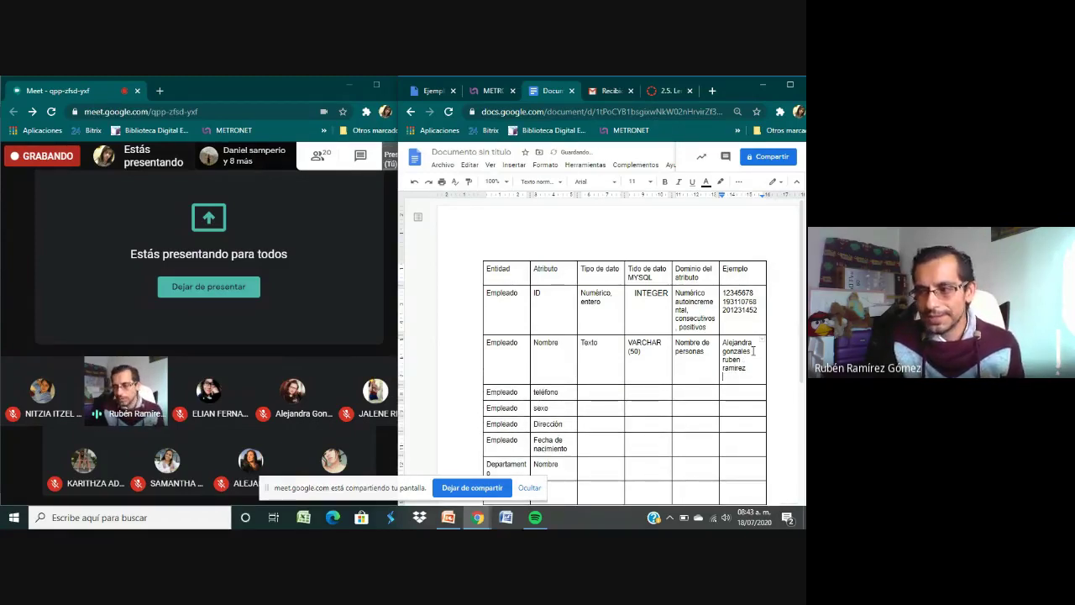
text(zia)
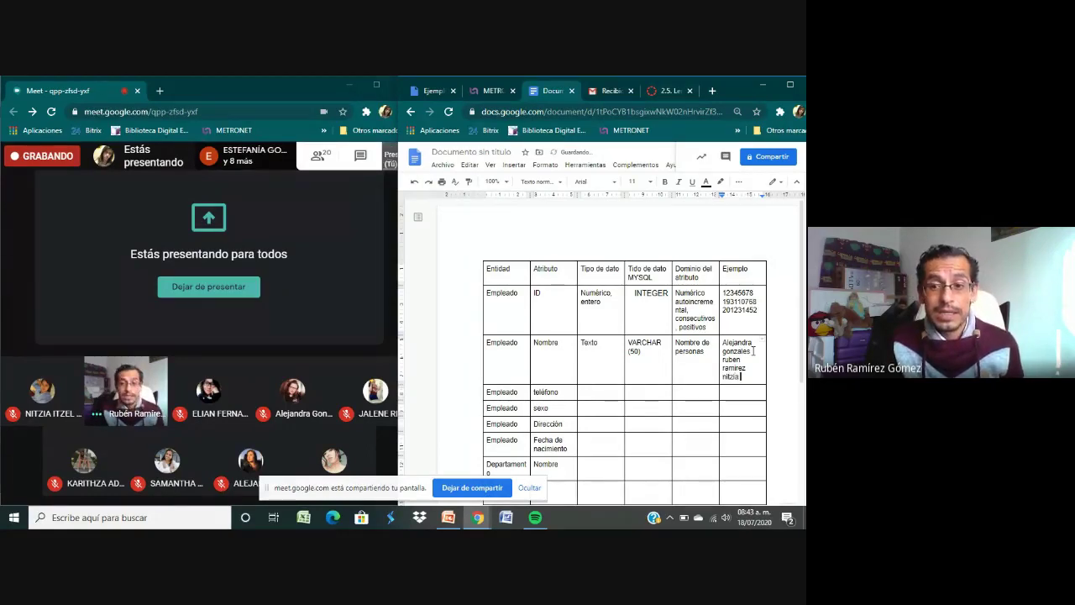
text( itzel)
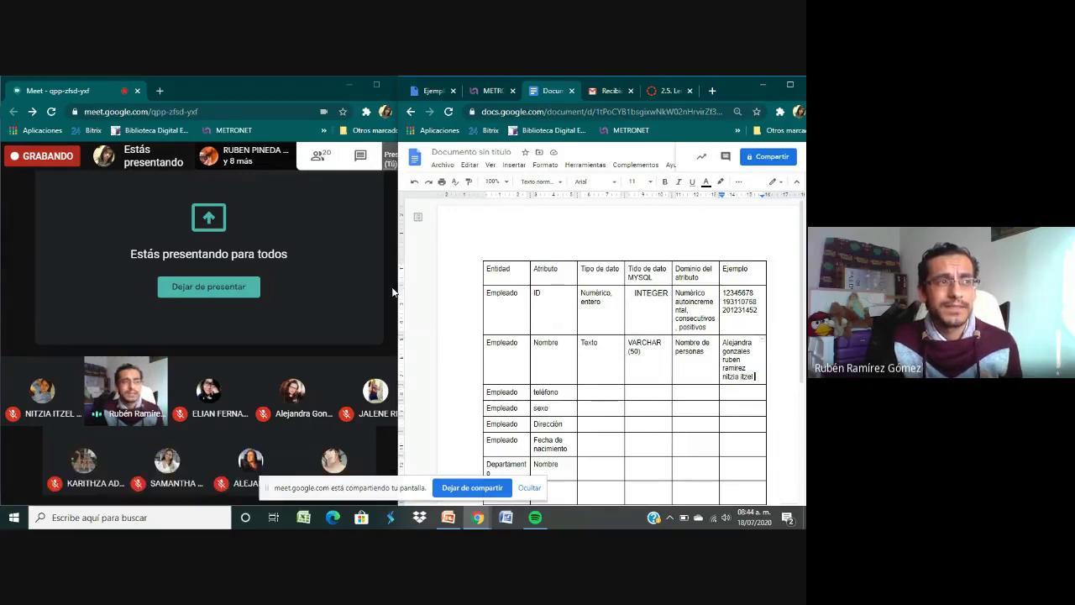
click(326, 104)
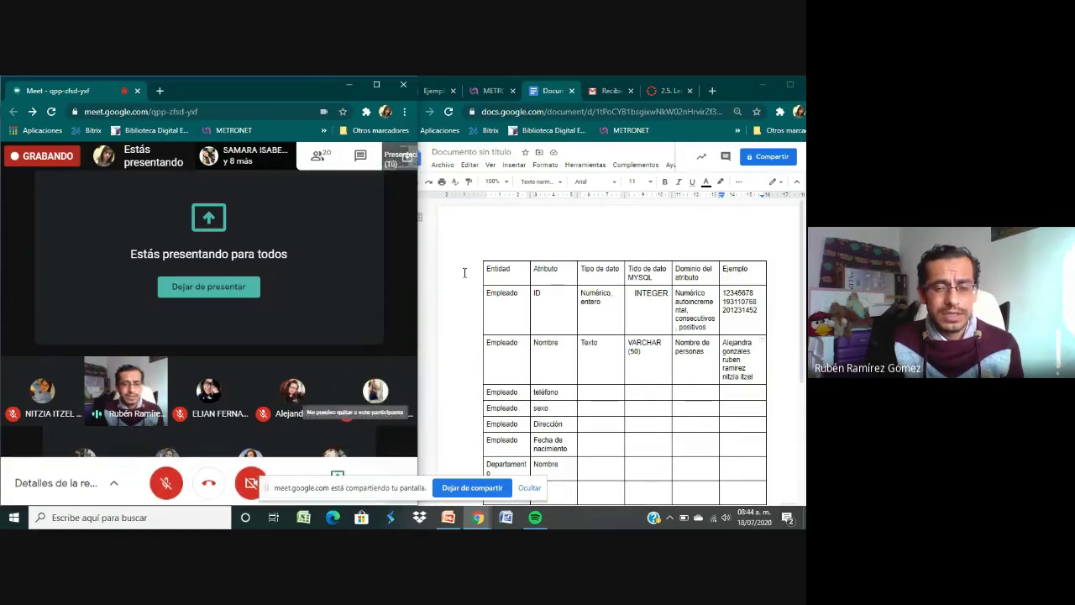
click(693, 389)
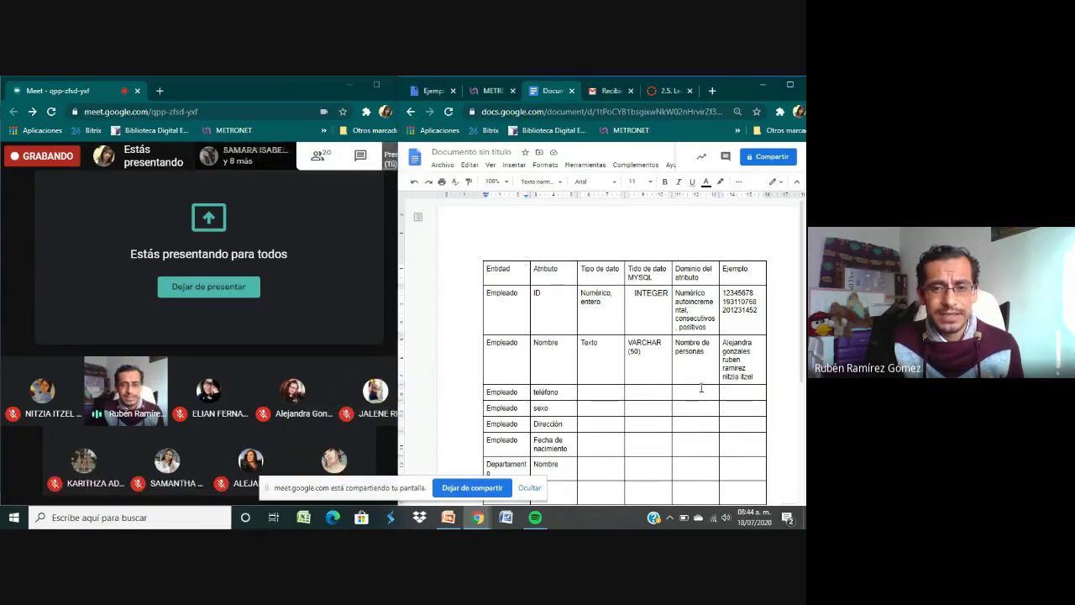
click(609, 391)
drag(802, 225, 802, 273)
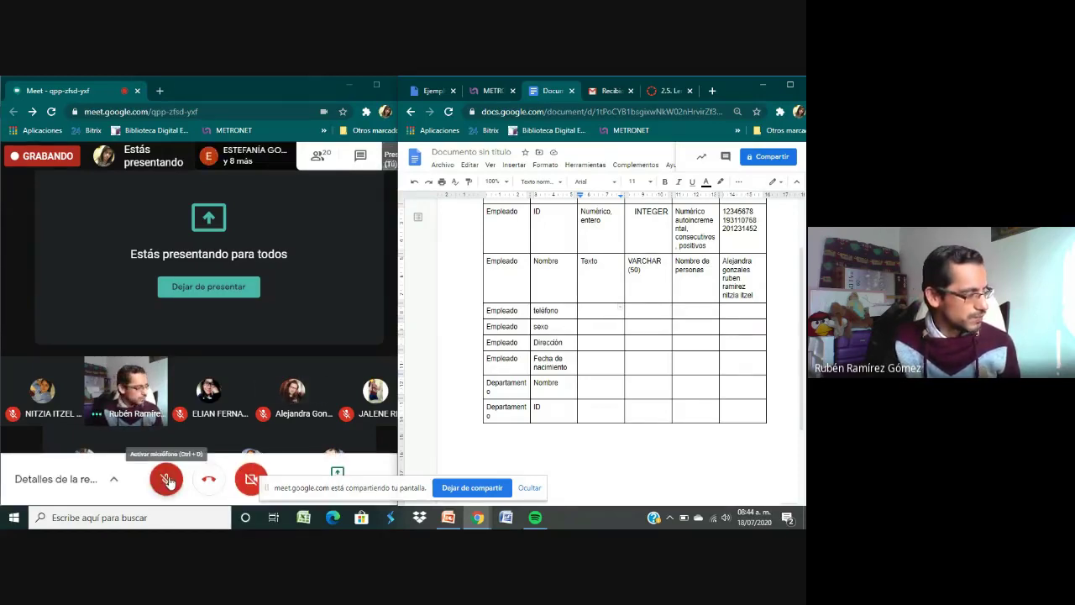
click(168, 478)
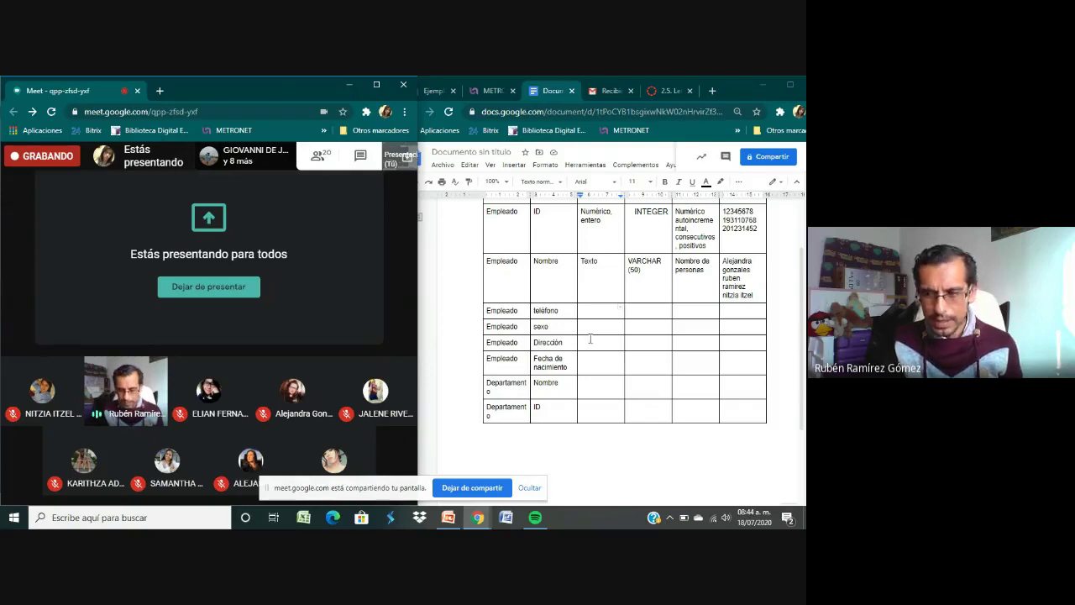
Enter 'Numérico, entero' as teléfono's data type, fixing the accent, and mute the microphone
click(599, 314)
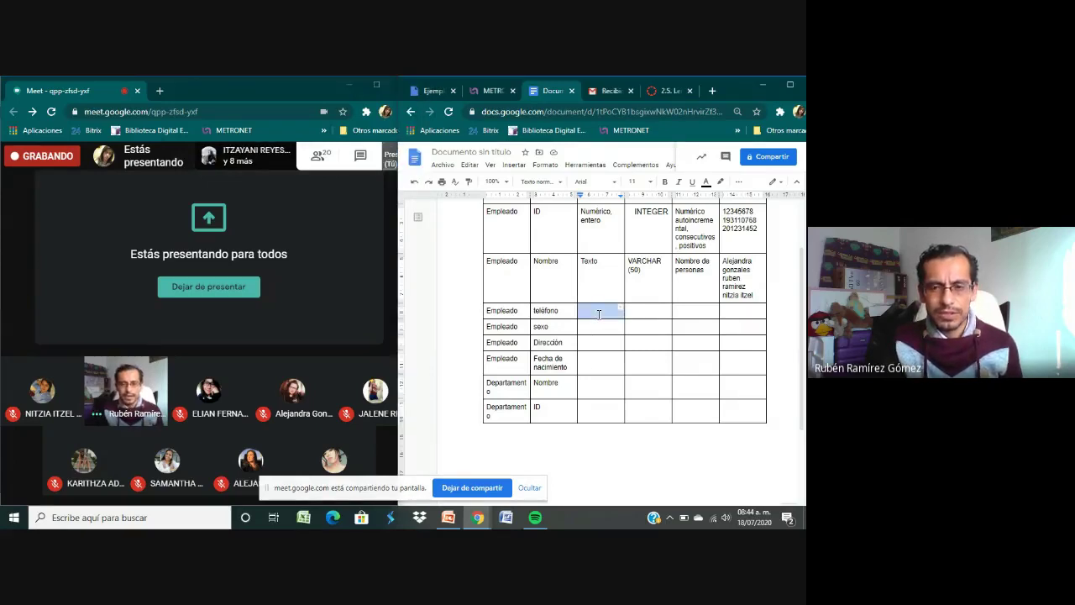
click(599, 314)
text(Numer)
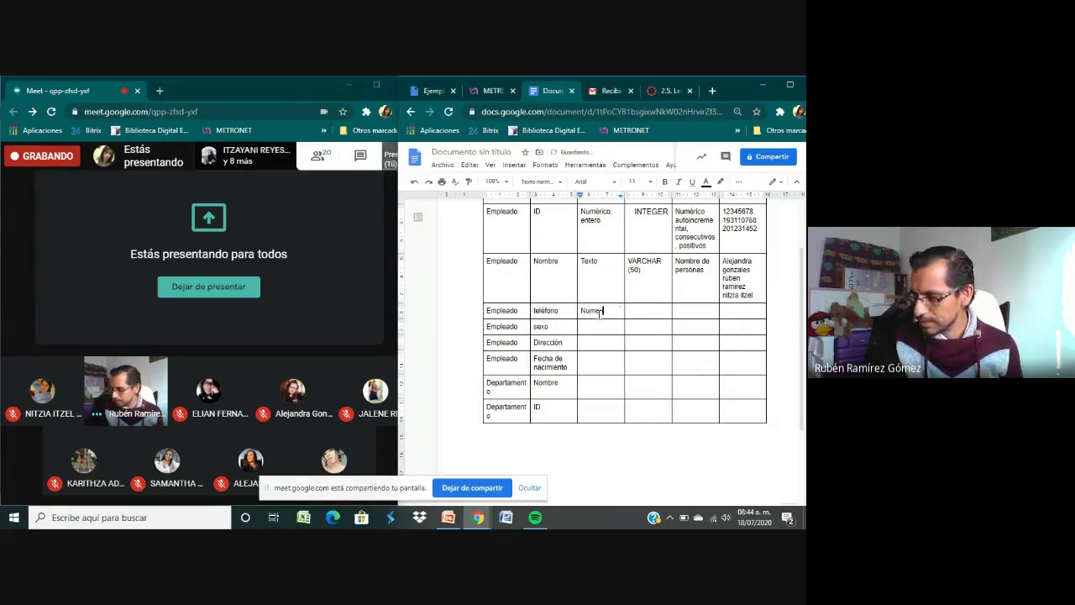
text(ico,)
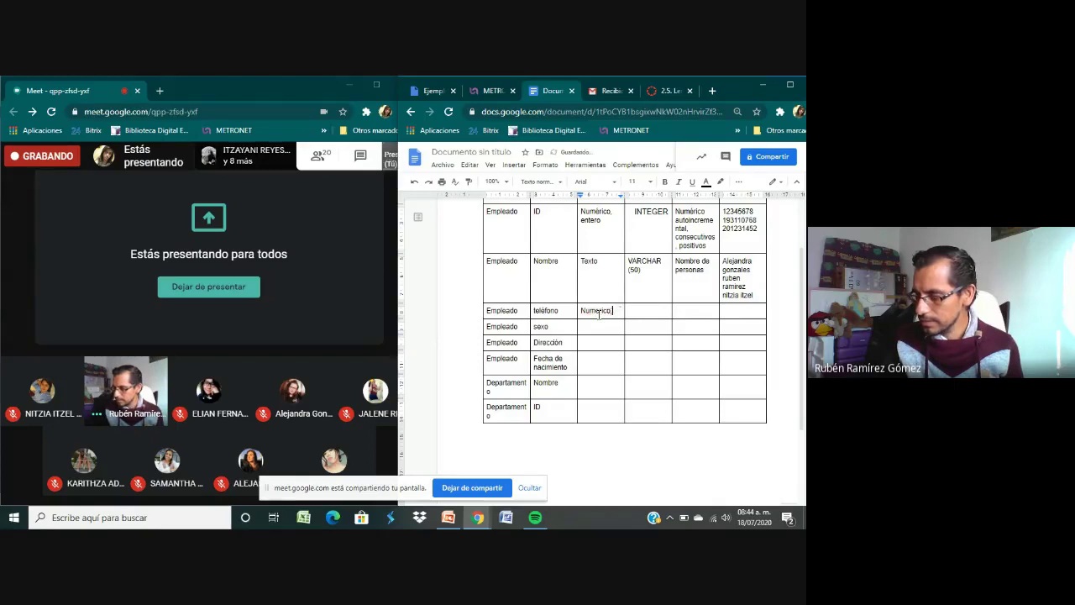
text( entero)
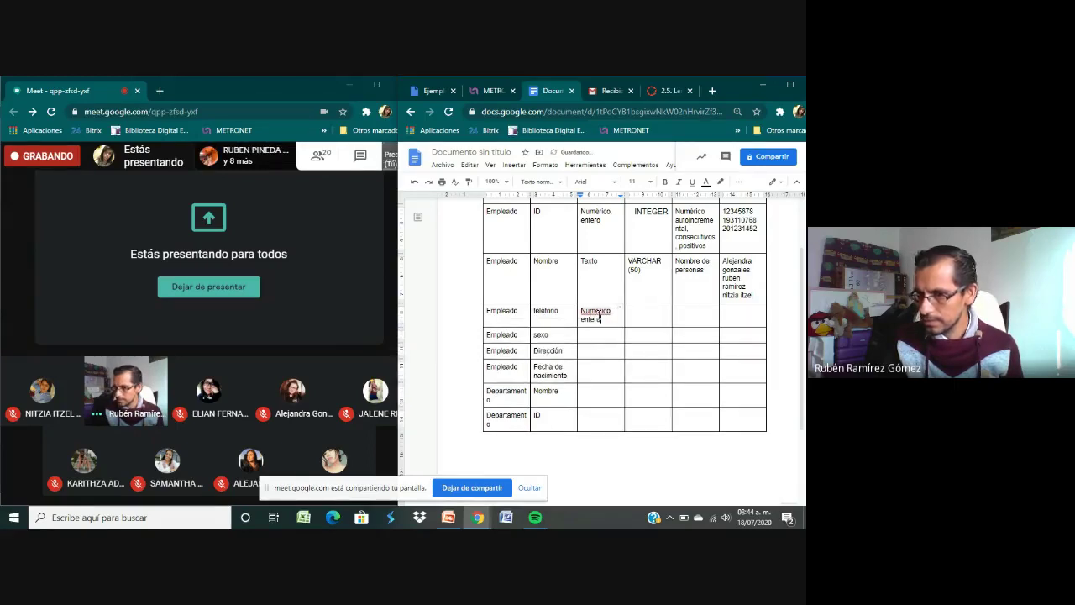
right_click(603, 313)
click(611, 340)
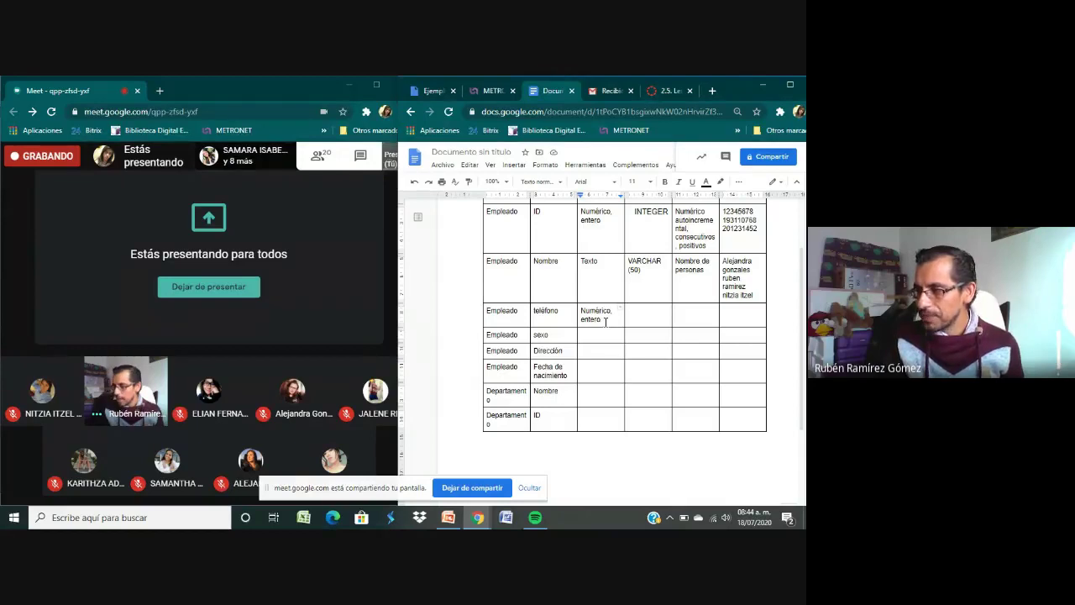
click(166, 479)
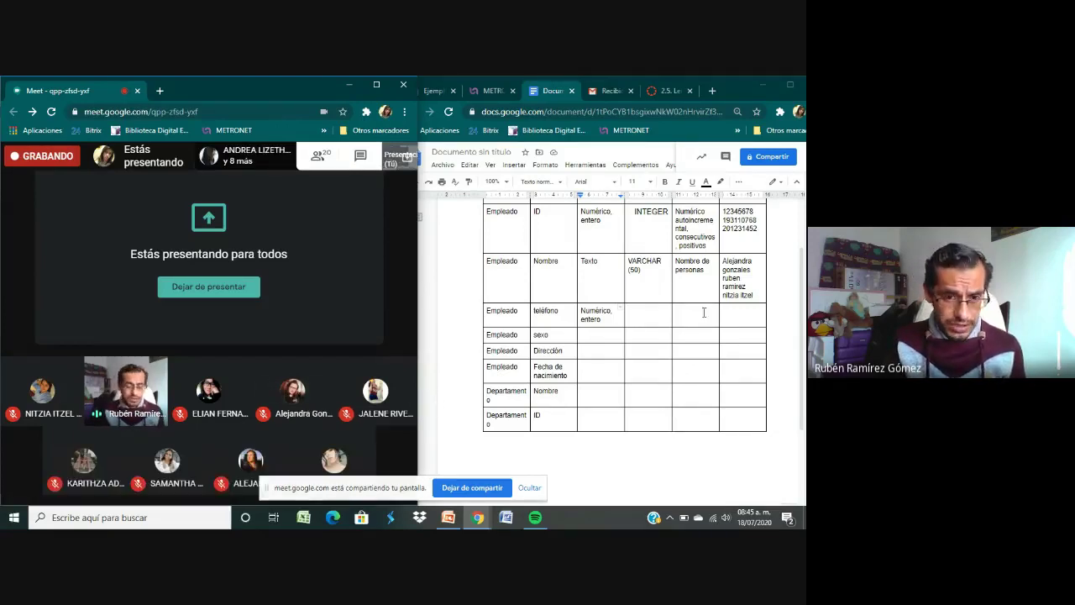
Extend teléfono's data type to 'Numérico, entero o texto', then switch over to PowerPoint
click(646, 313)
click(646, 313)
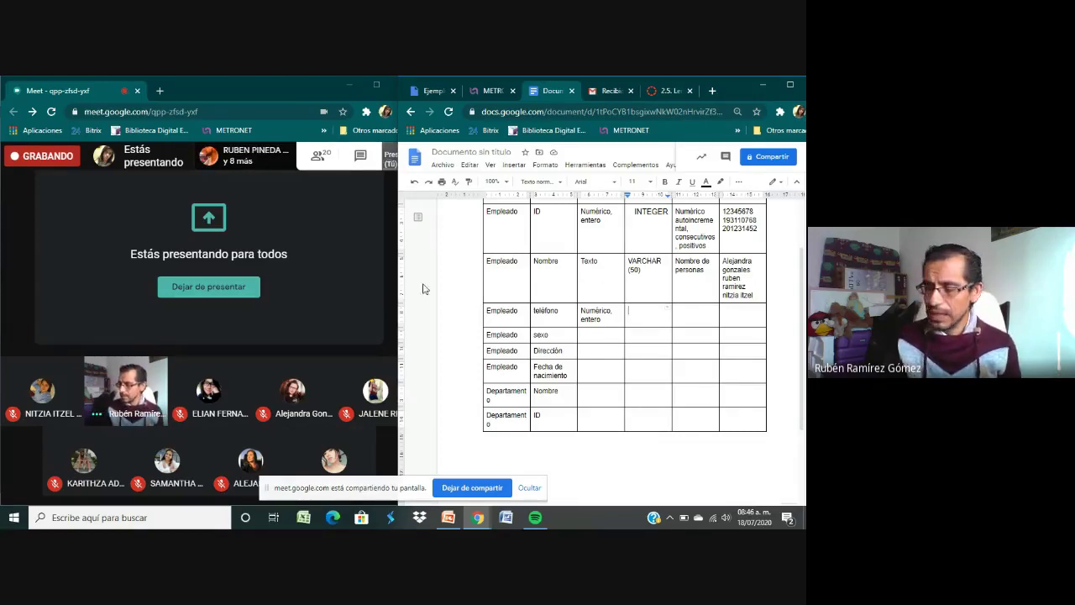
mouse_move(259, 428)
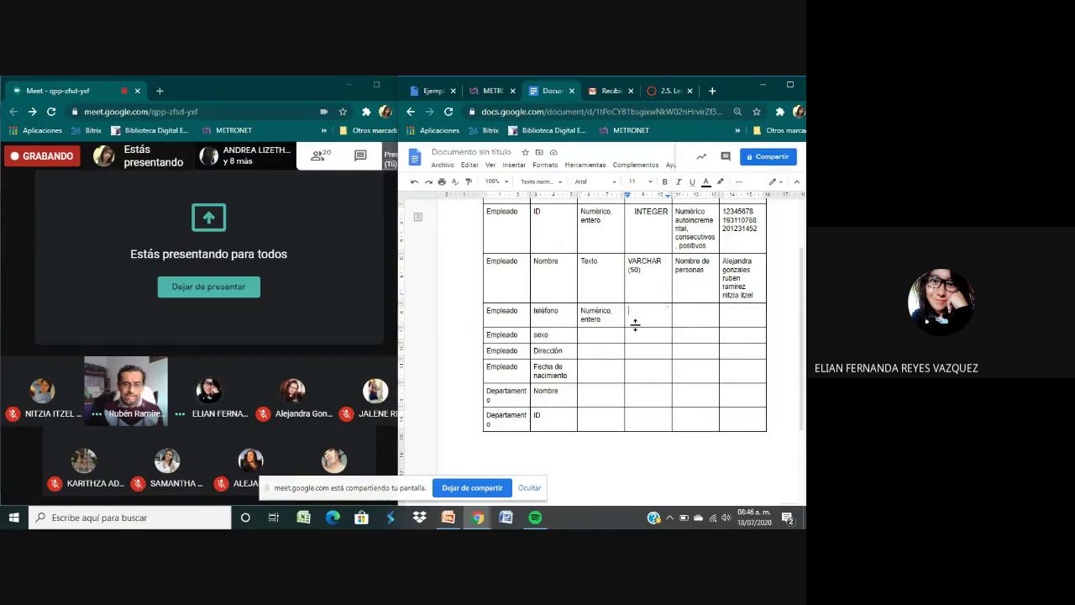
mouse_move(168, 486)
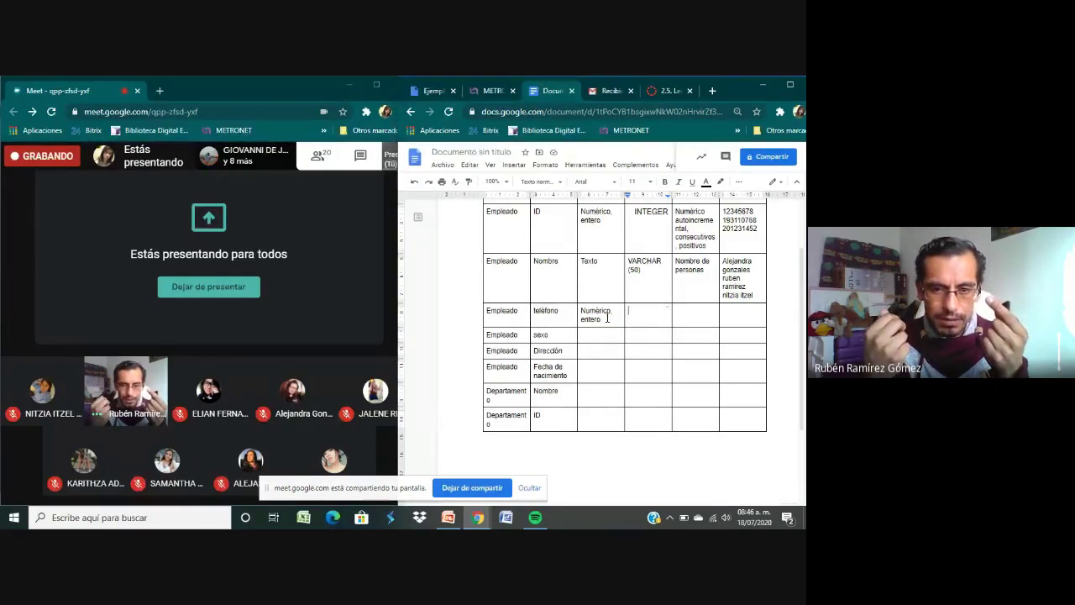
click(607, 318)
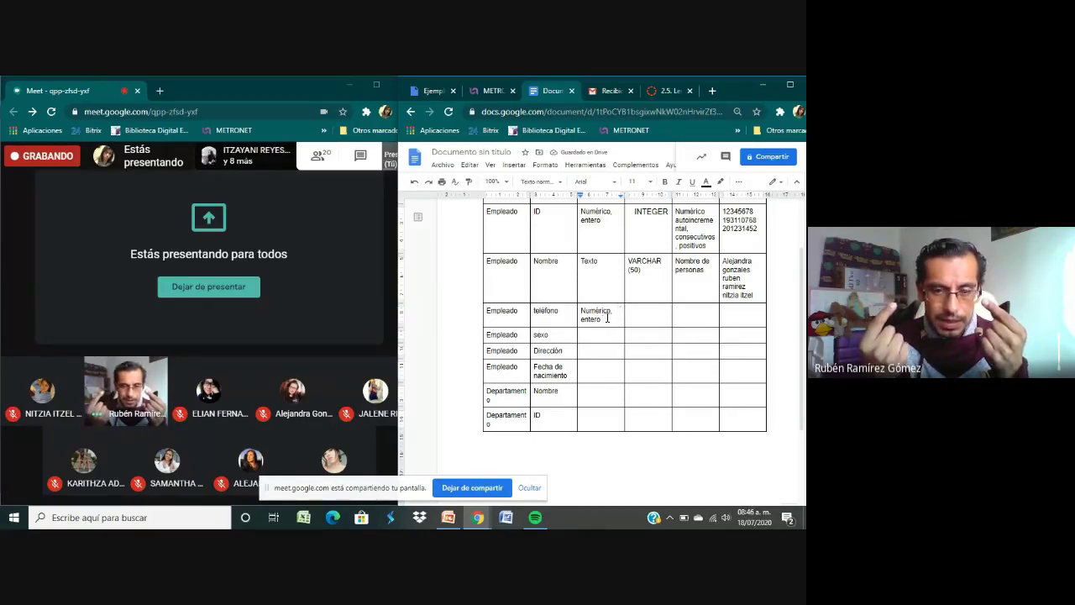
text(a)
text( texto)
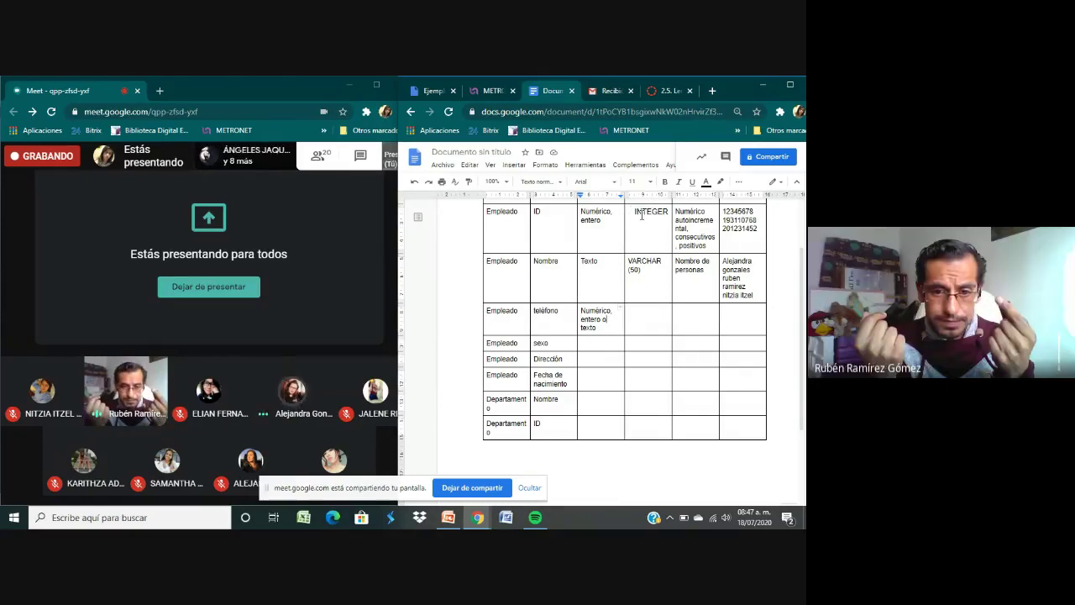
click(640, 315)
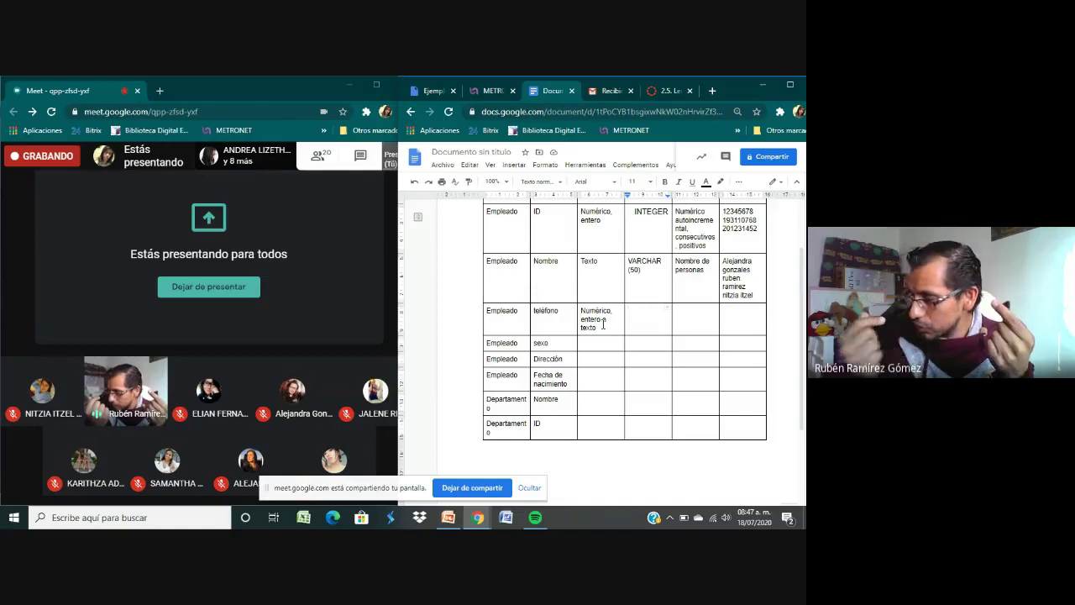
key(alt+Tab)
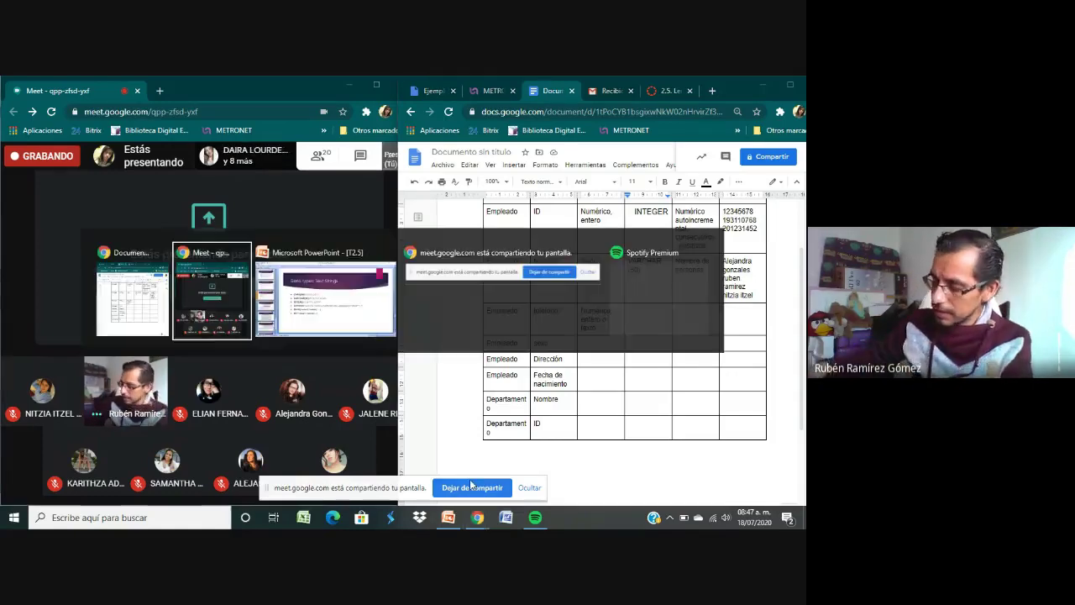
key(alt+Tab)
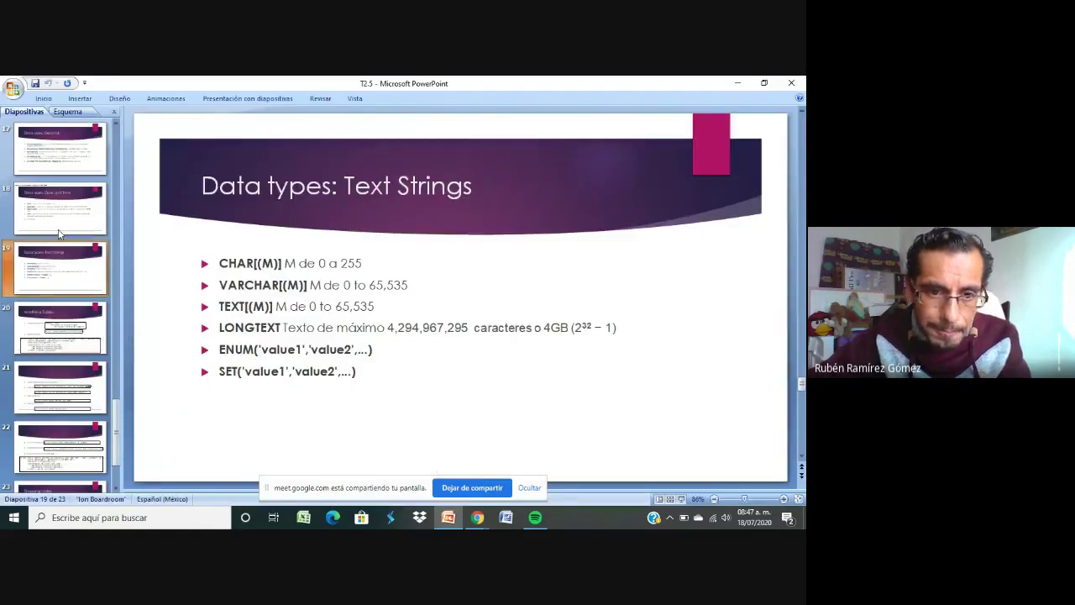
Go back from slide 19 to slide 16, 'Data types: Integer', in PowerPoint
click(58, 227)
key(Up)
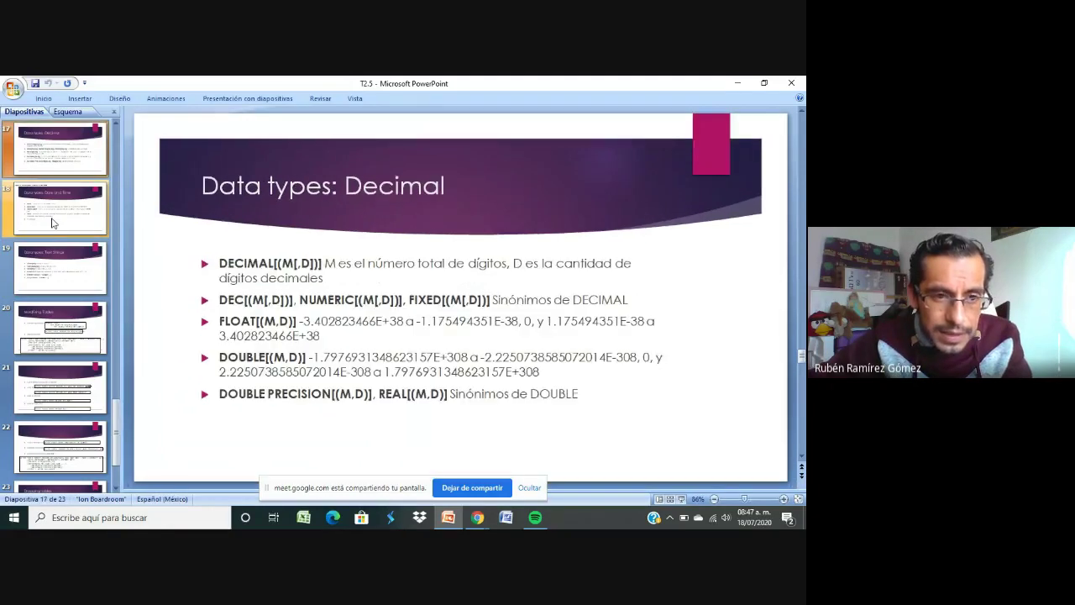
key(Up)
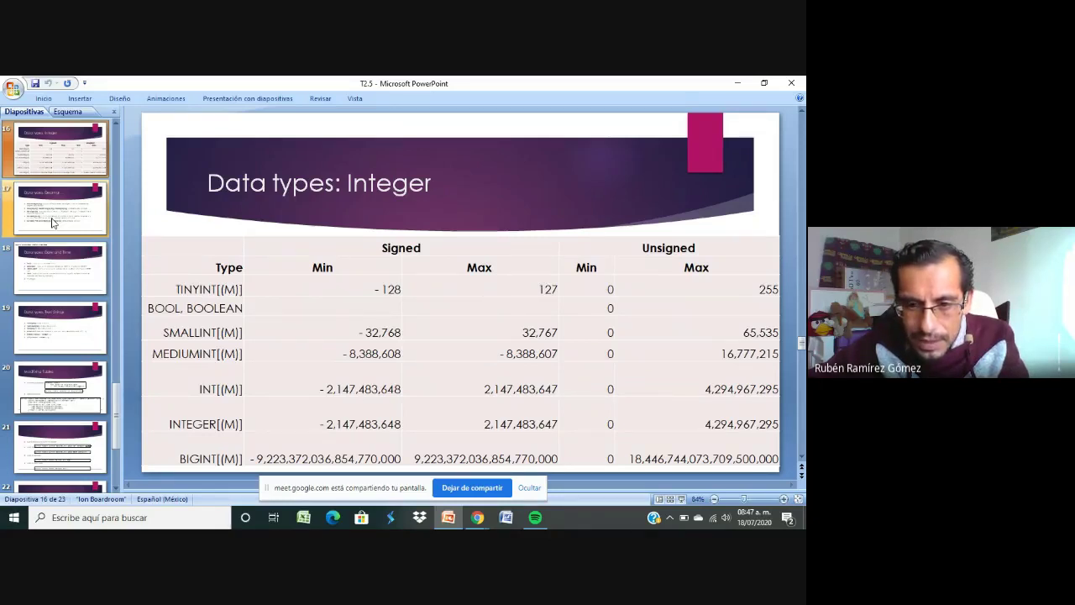
key(alt+Tab)
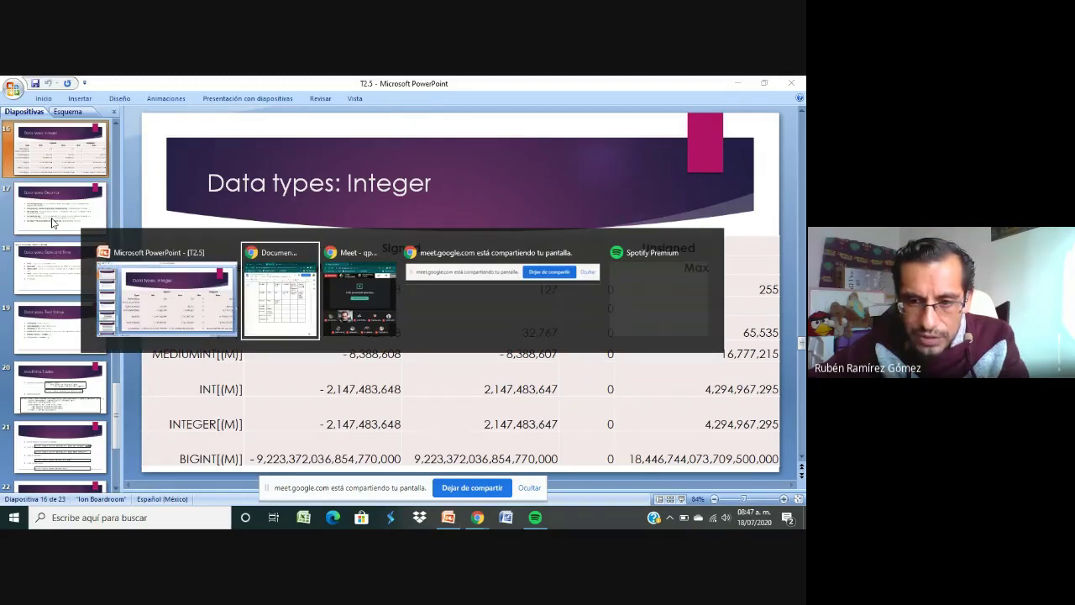
key(alt+shift+Tab)
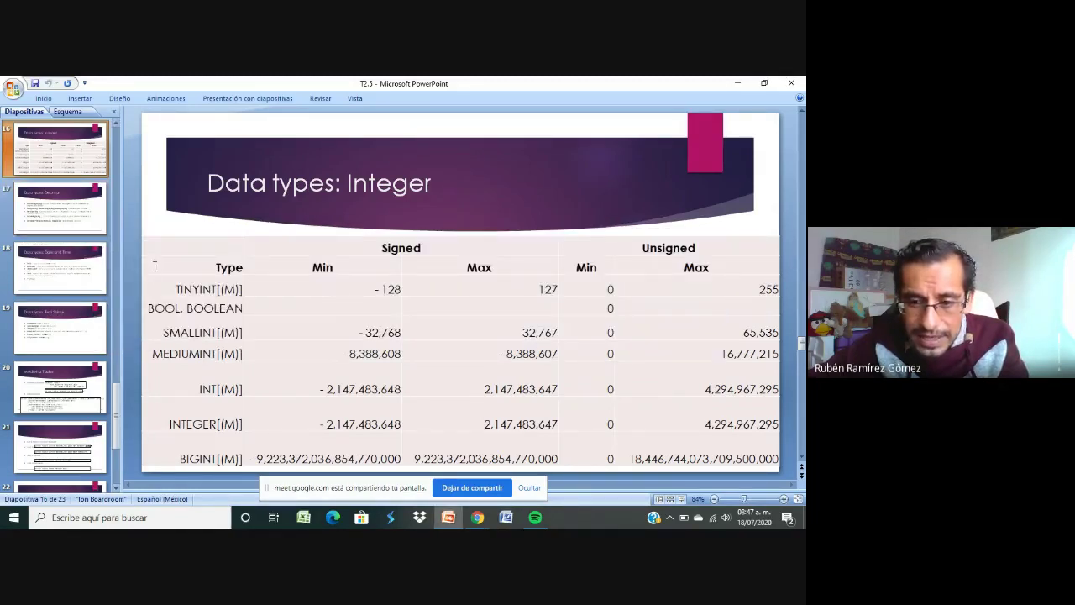
Highlight the TINYINT row and the word BIGINT on the Integer slide, then return to Google Docs
drag(164, 286, 716, 285)
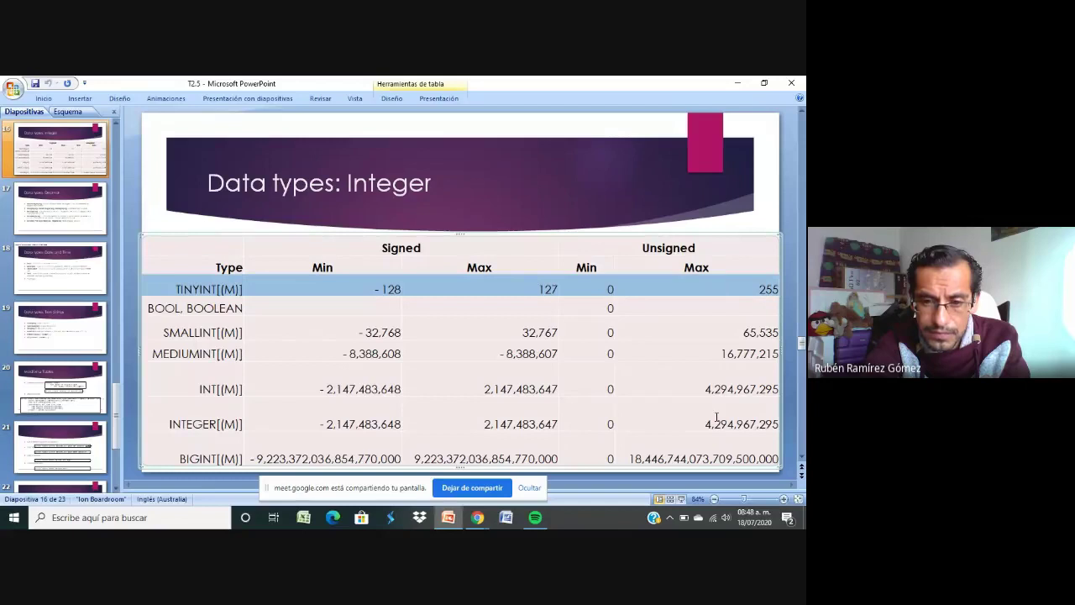
click(691, 449)
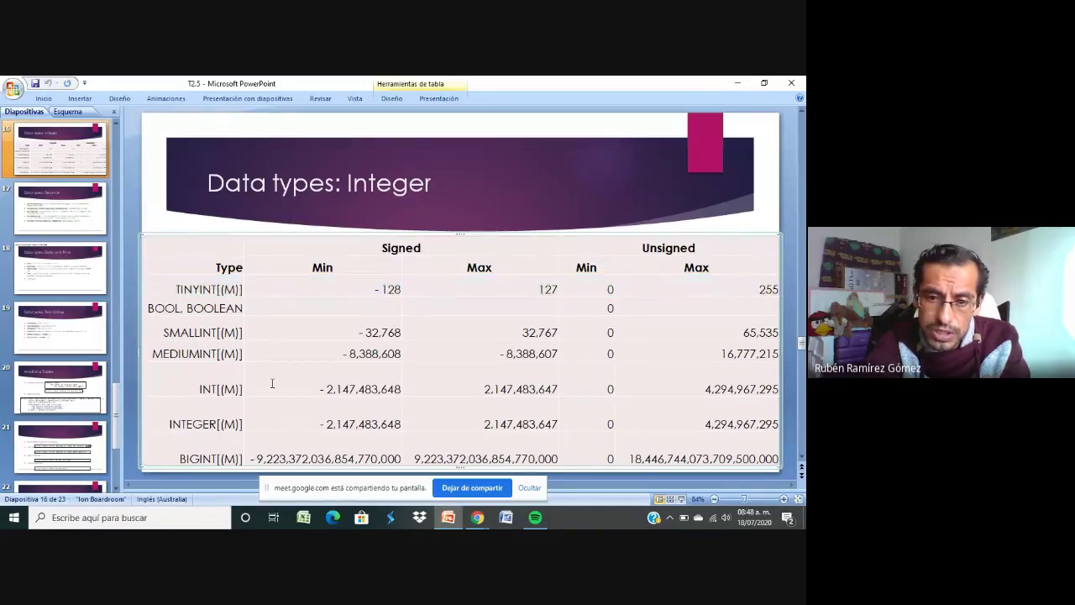
drag(172, 457, 218, 459)
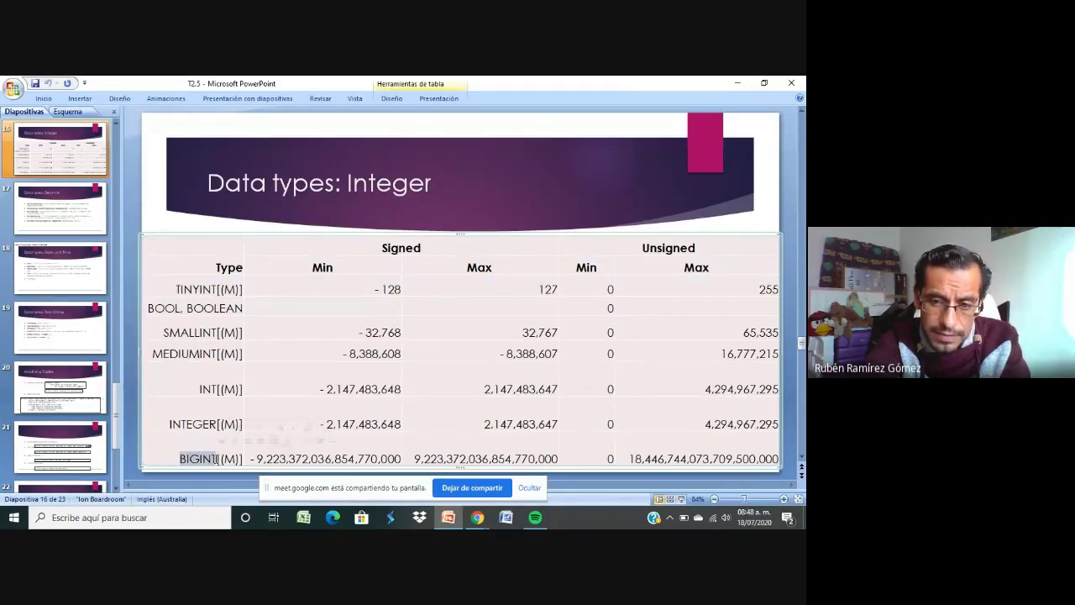
key(alt+Tab)
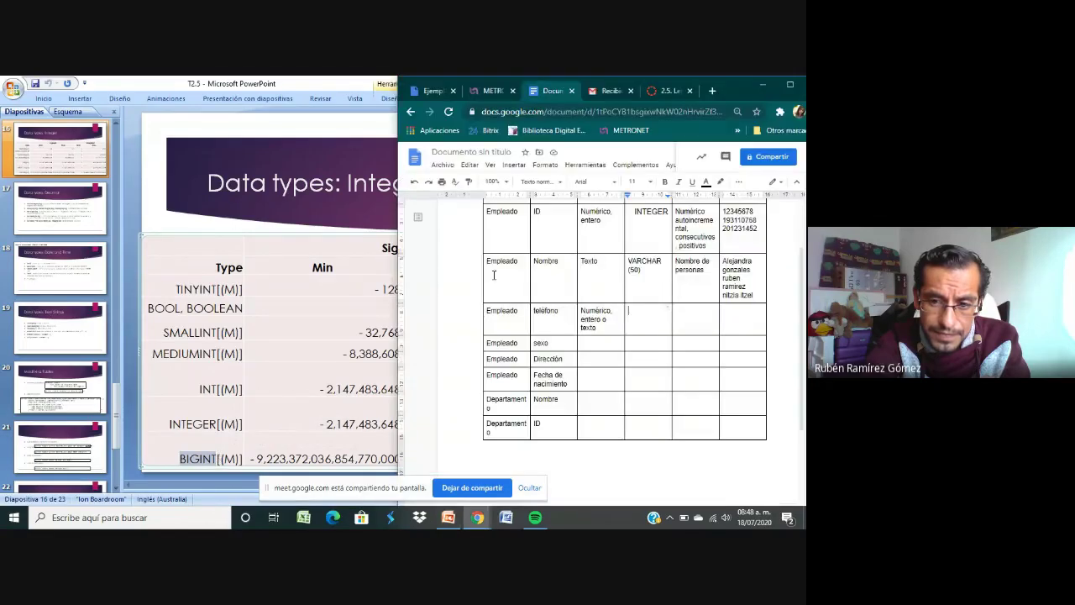
Shorten teléfono's data type to just 'Texto'
key(alt+Tab)
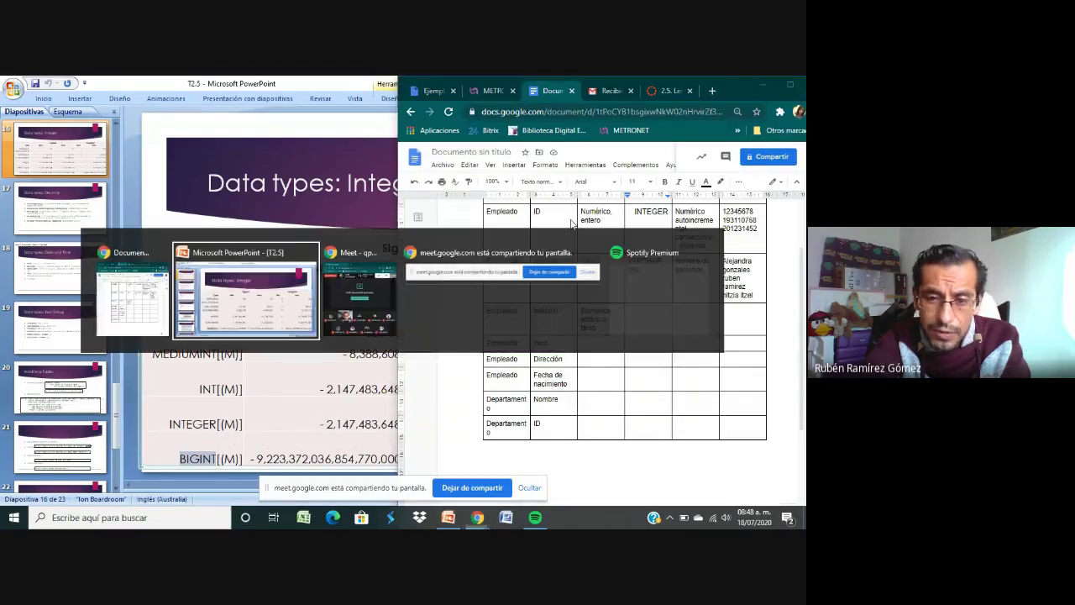
key(alt+Tab)
key(Tab)
key(alt+Tab)
key(Tab)
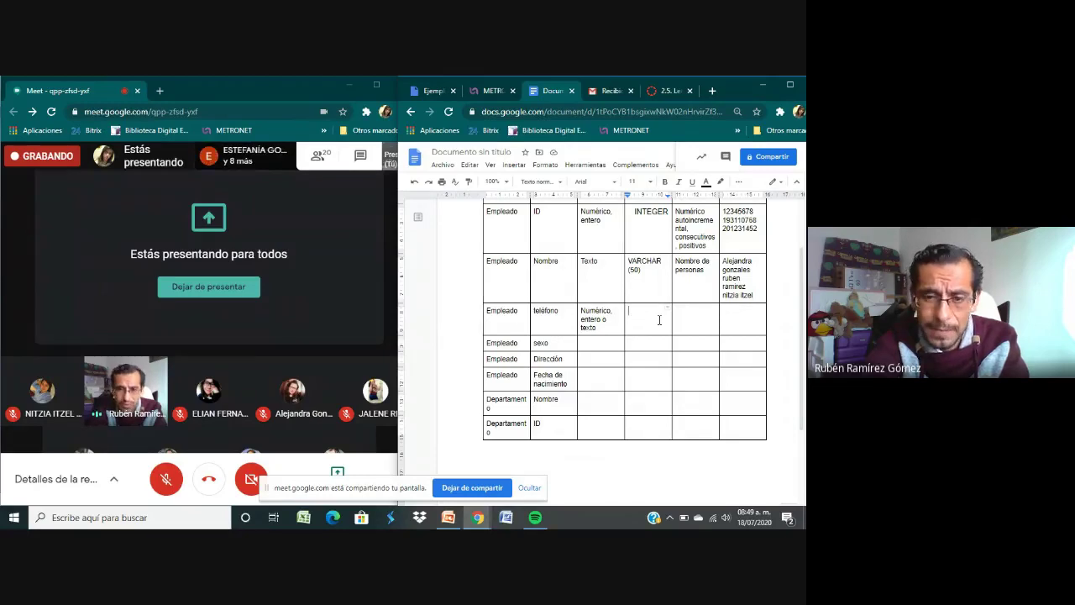
click(598, 319)
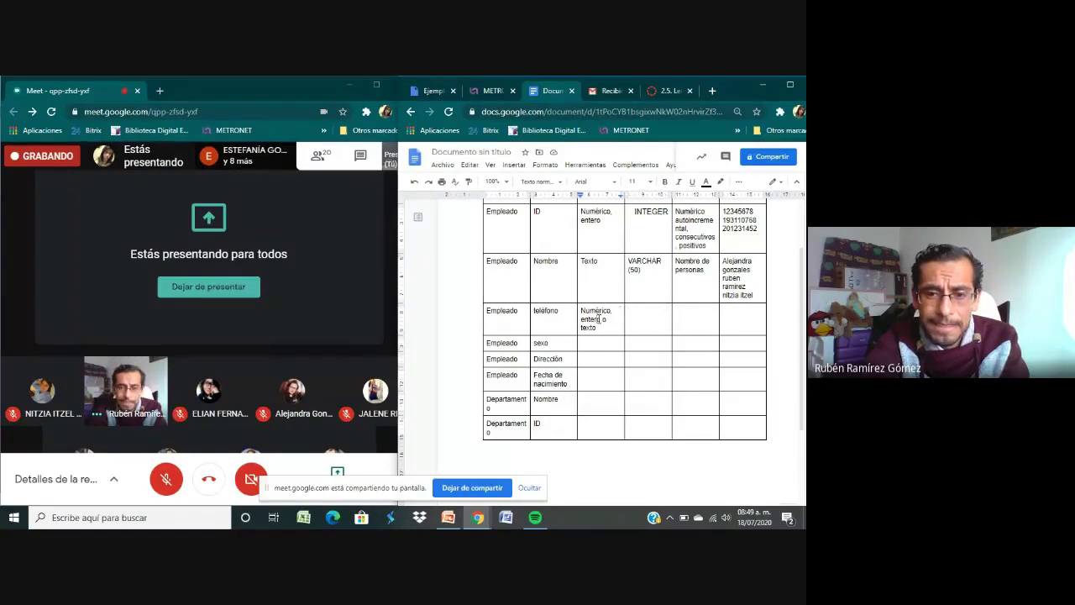
key(BackSpace)
key(BackSpace)
key(BackSpace)
key(BackSpace)
key(BackSpace)
key(BackSpace)
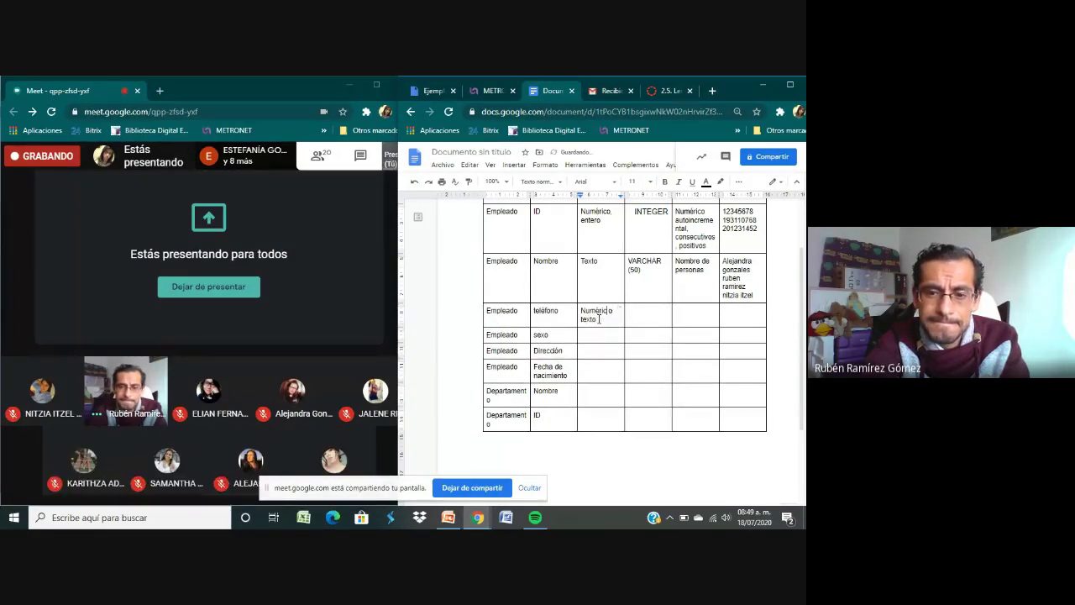
key(BackSpace)
key(BackSpace)
key(BackSpace)
key(BackSpace)
key(BackSpace)
key(BackSpace)
key(BackSpace)
key(BackSpace)
key(BackSpace)
key(BackSpace)
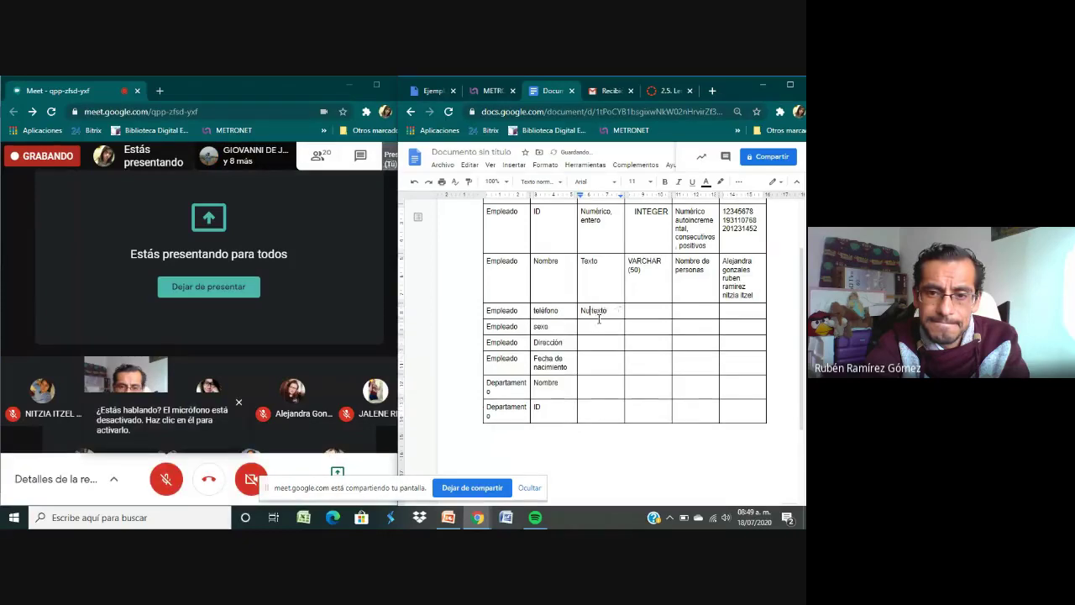
key(BackSpace)
key(BackSpace)
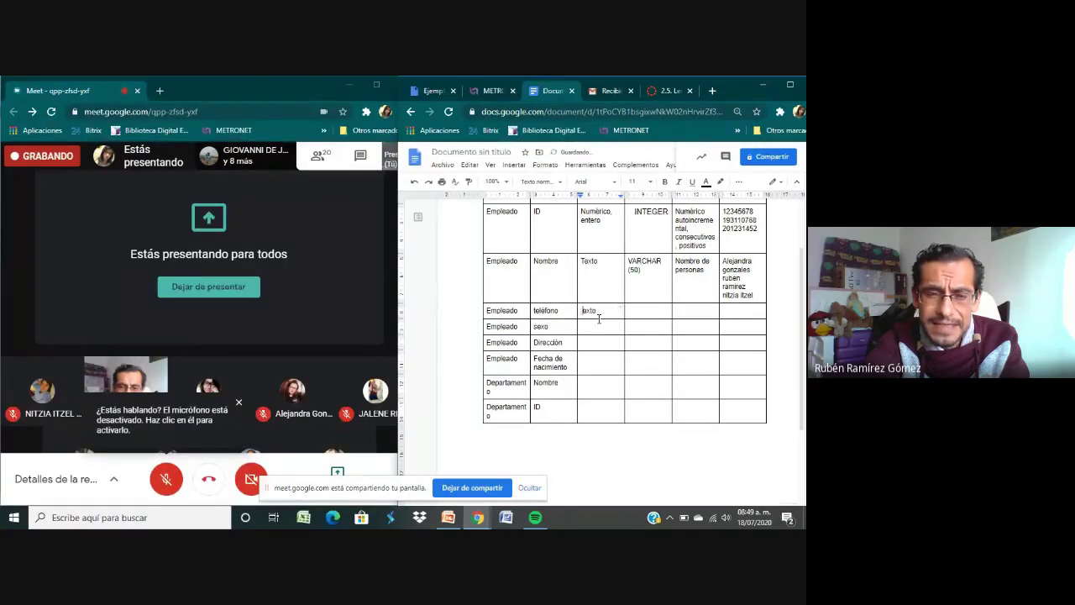
key(Delete)
text(T)
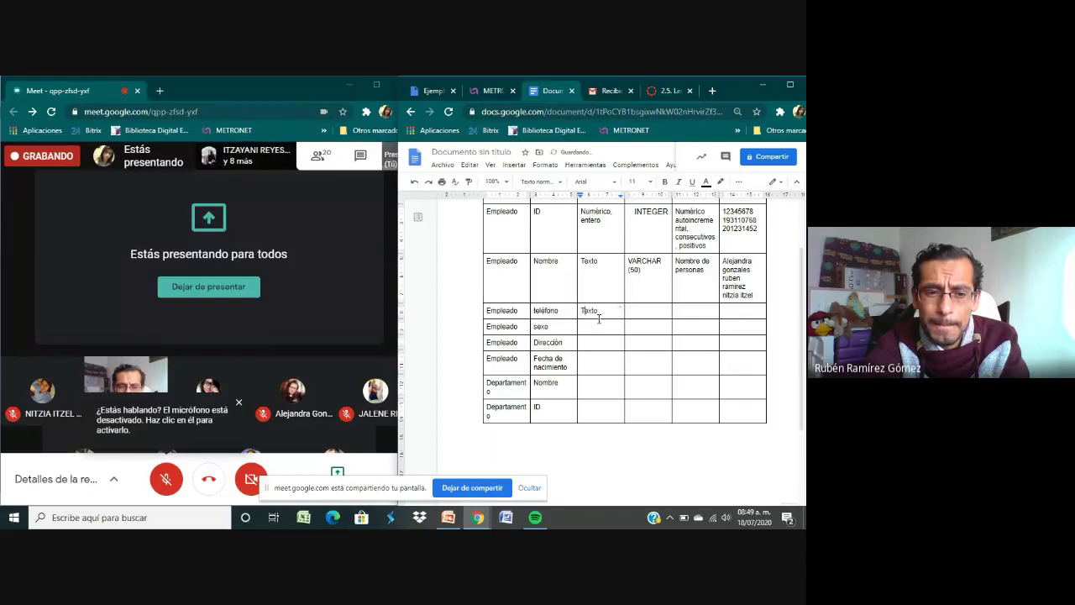
Toggle the meeting microphone, select teléfono's MySQL type cell and switch to PowerPoint
click(166, 478)
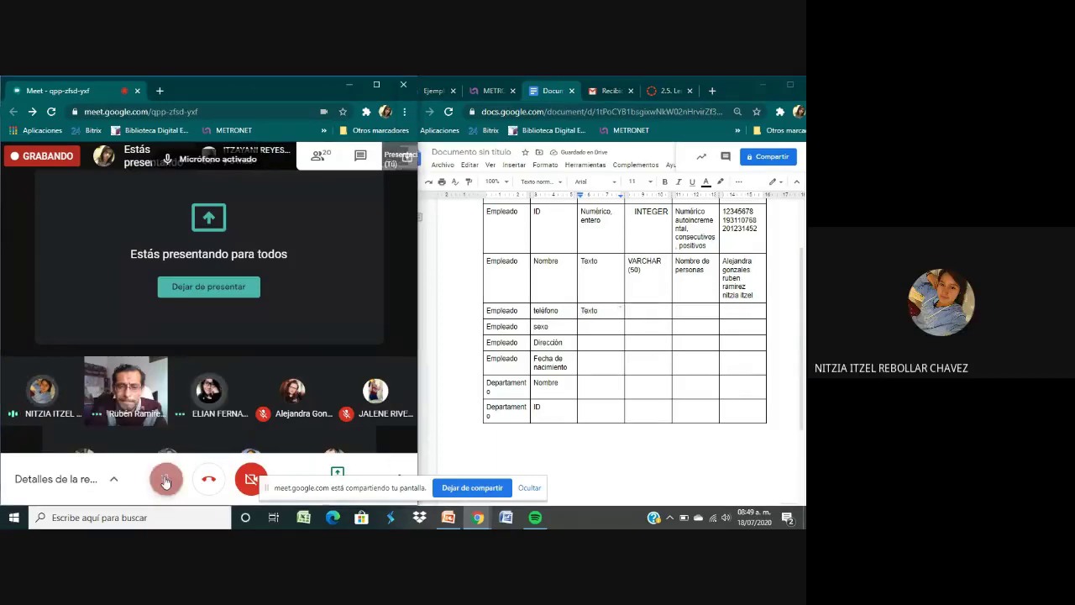
click(167, 479)
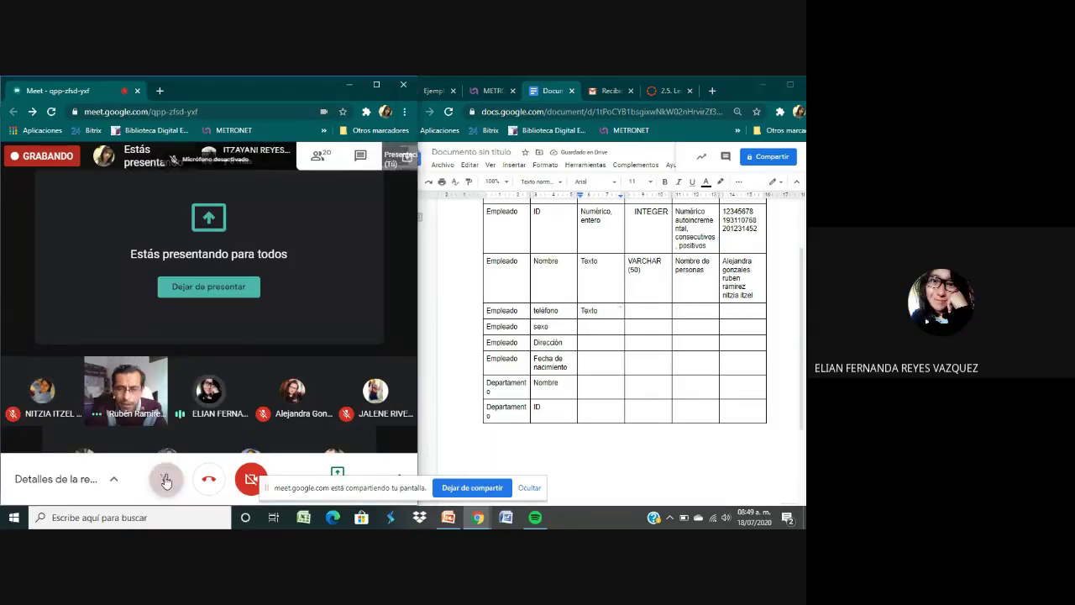
click(644, 313)
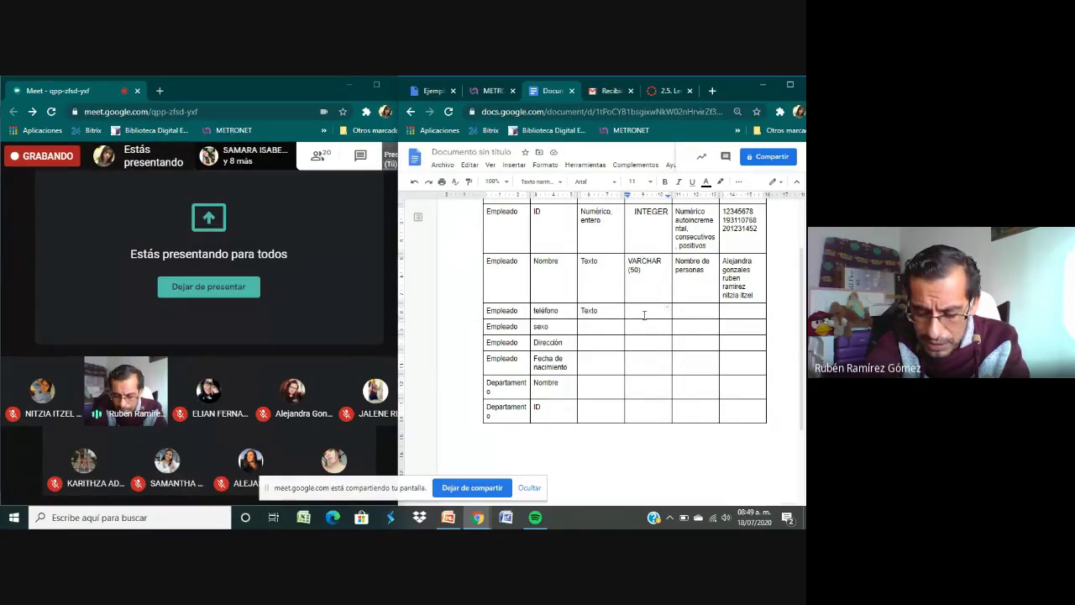
key(alt+Tab)
key(alt+Tab)
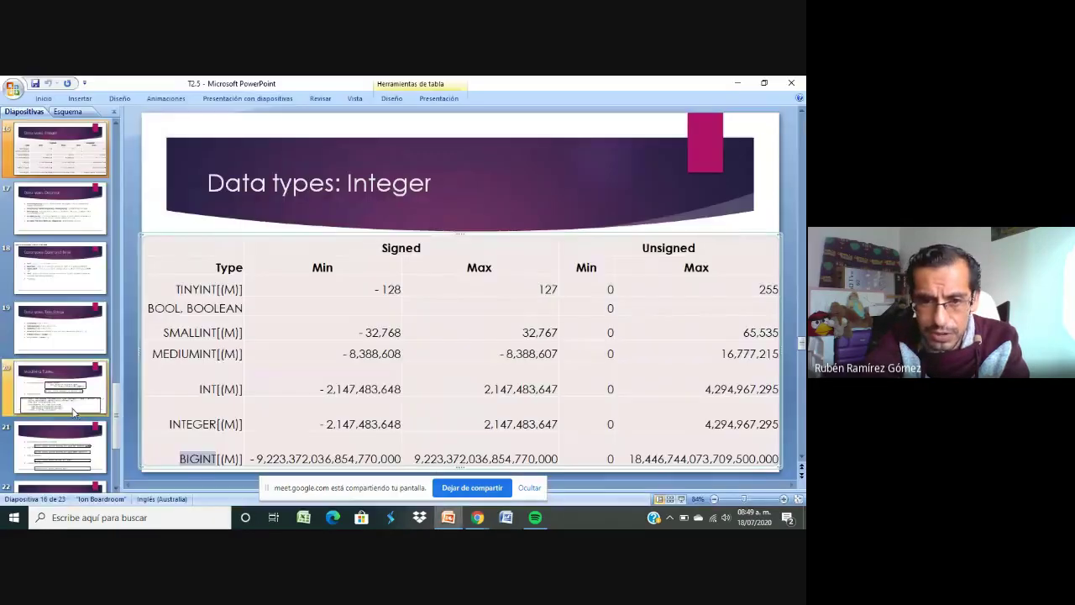
Copy VARCHAR from the 'Data types: Text Strings' slide and paste it as teléfono's MySQL type
click(67, 235)
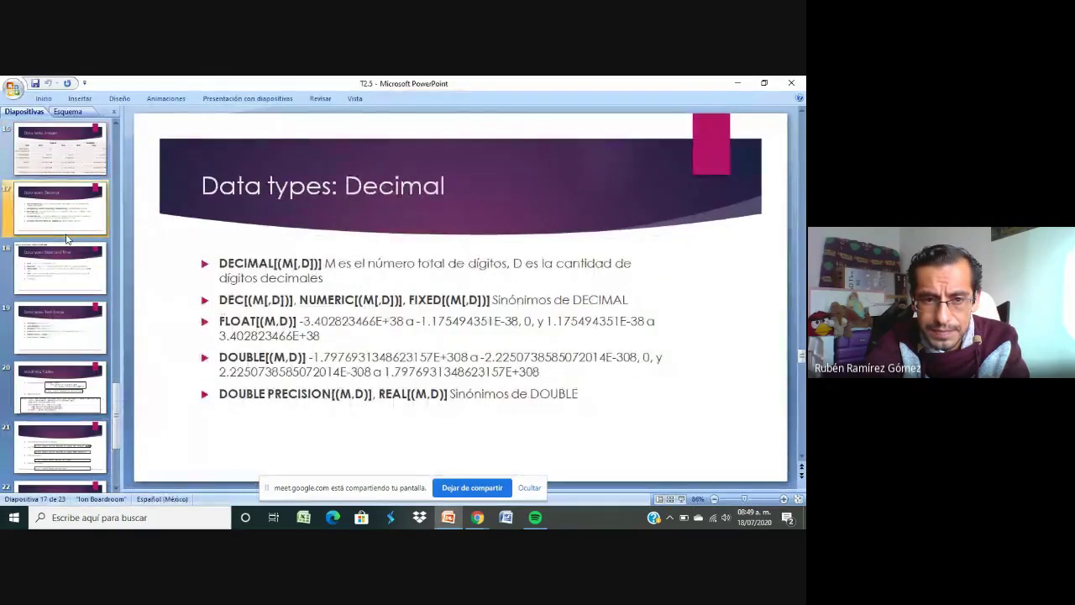
key(Down)
key(Down)
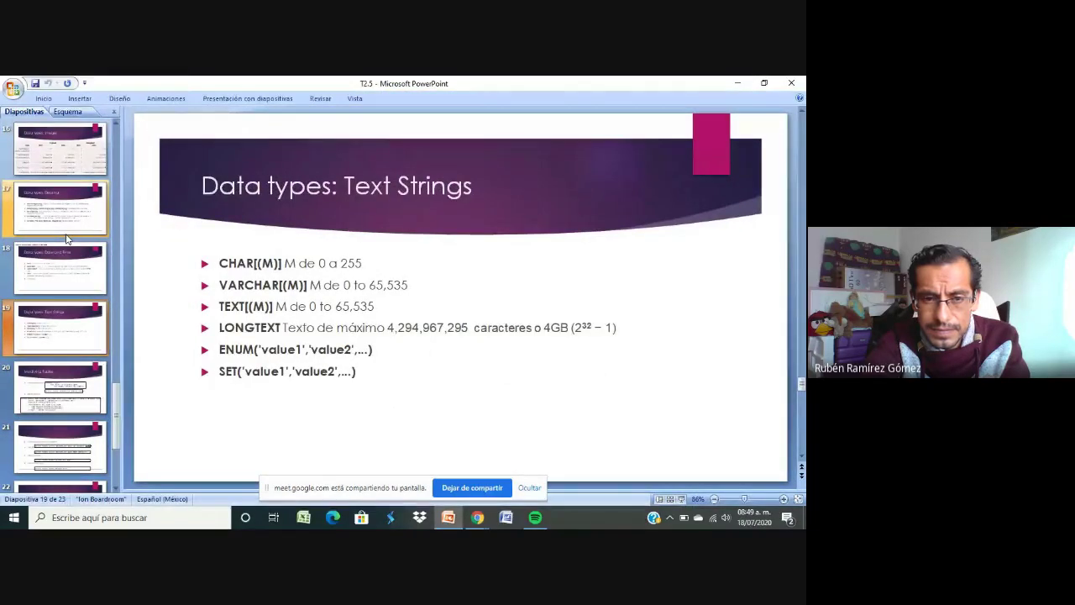
key(alt+Tab)
key(alt+Tab)
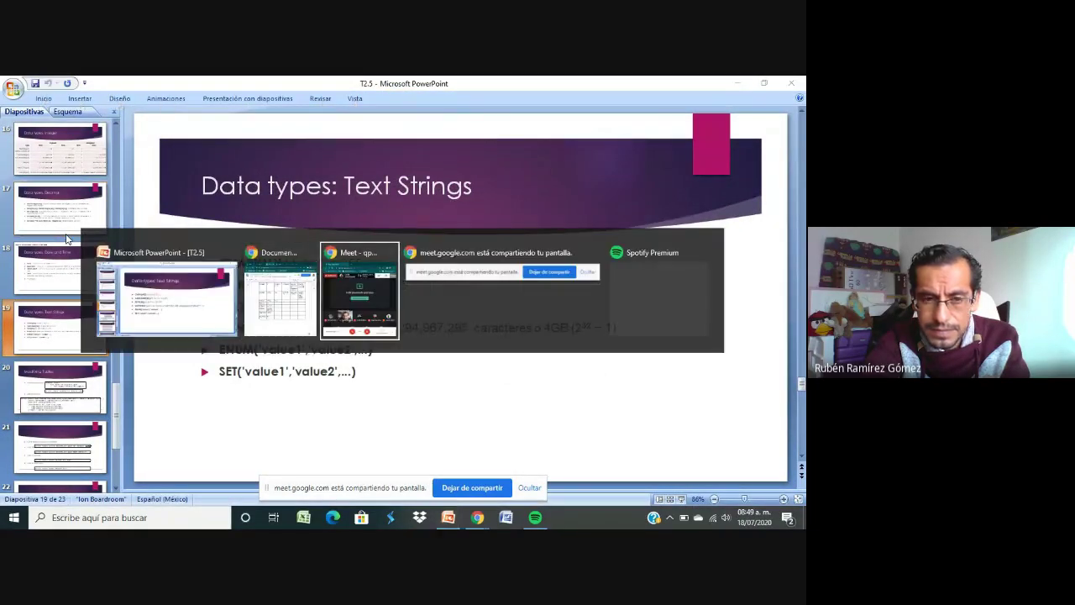
key(alt+Tab)
key(alt+Tab)
key(alt+Tab)
key(alt+Tab)
key(alt+Tab)
key(alt+Tab)
key(alt+Tab)
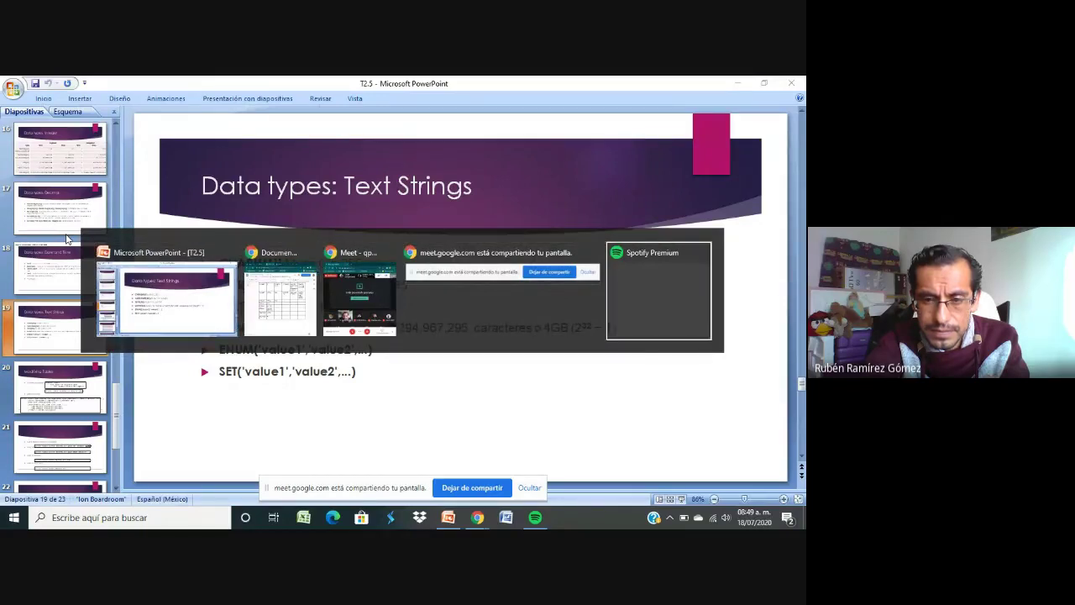
key(alt+Tab)
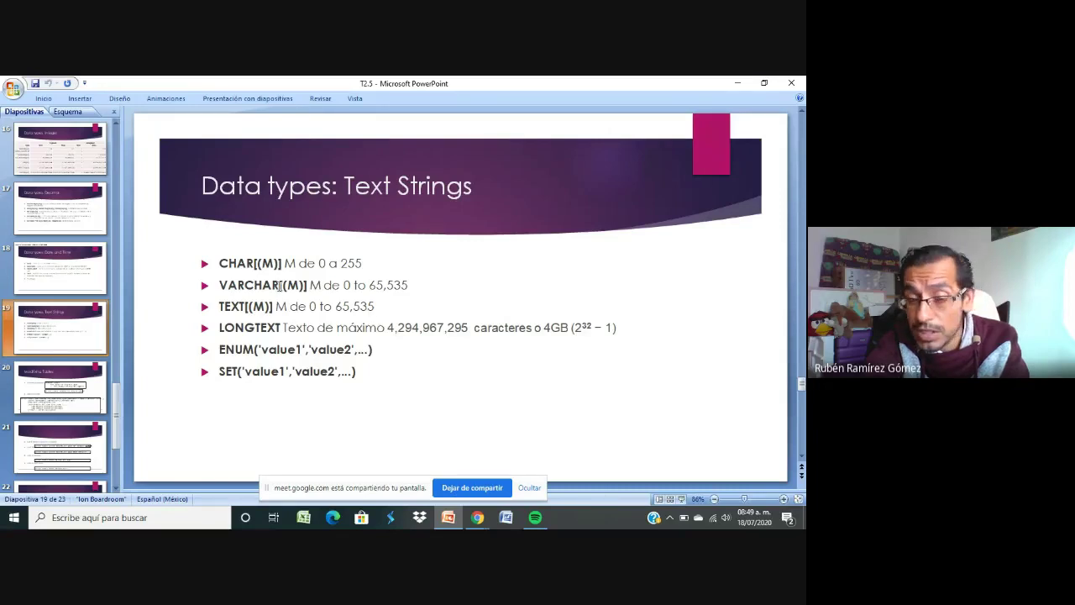
drag(281, 285, 221, 291)
key(ctrl+c)
key(alt+Tab)
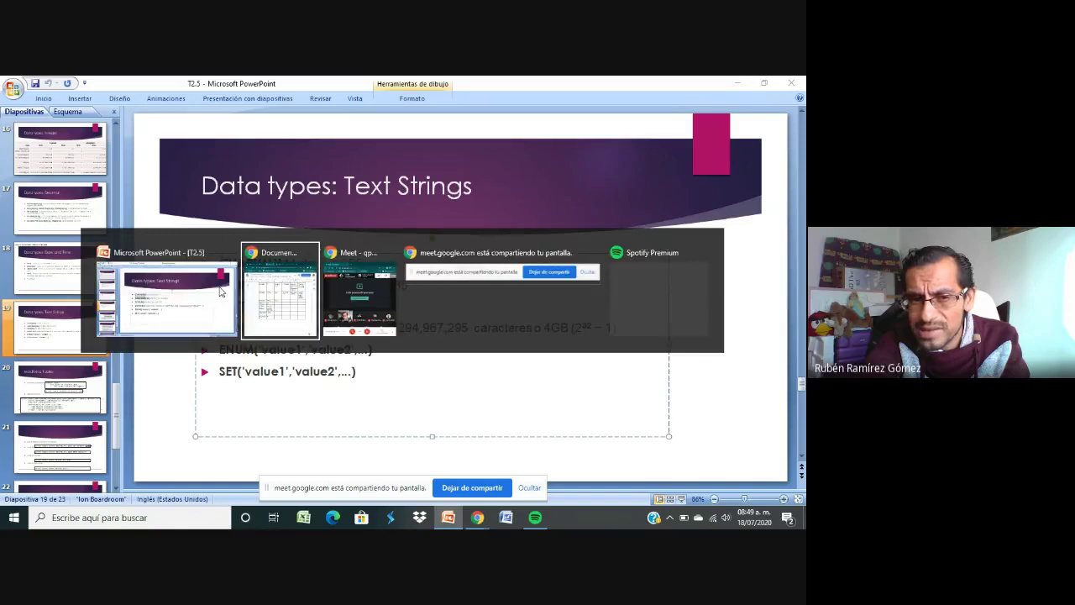
key(ctrl+v)
key(shift+Left)
key(shift+Left)
key(shift+Left)
key(shift+Left)
key(shift+Left)
key(shift+Left)
key(shift+Left)
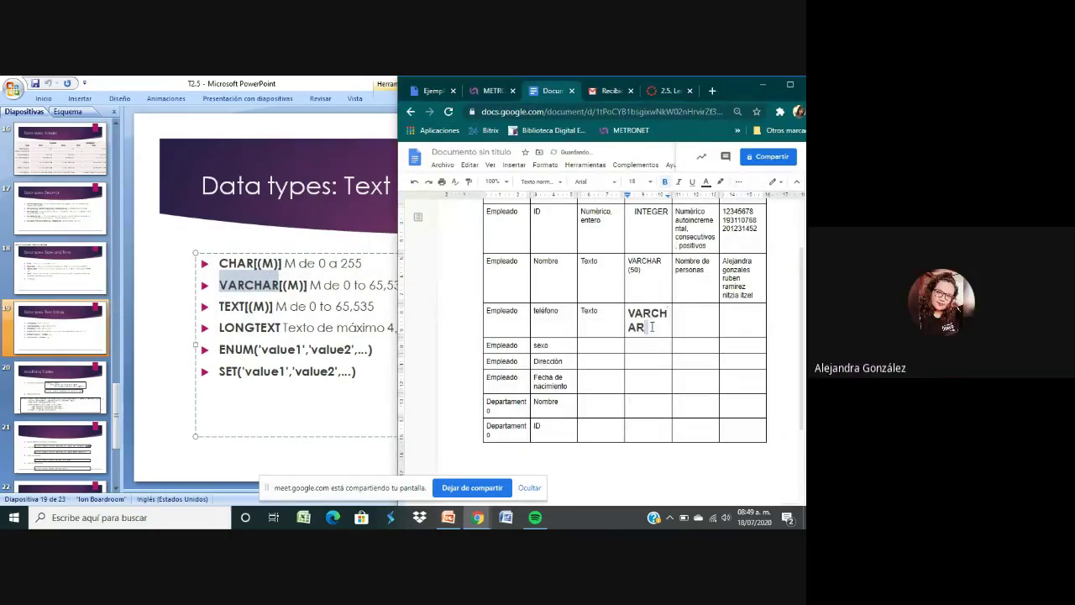
Resize the pasted VARCHAR to font size 12 and complete it as VARCHAR(10)
click(636, 182)
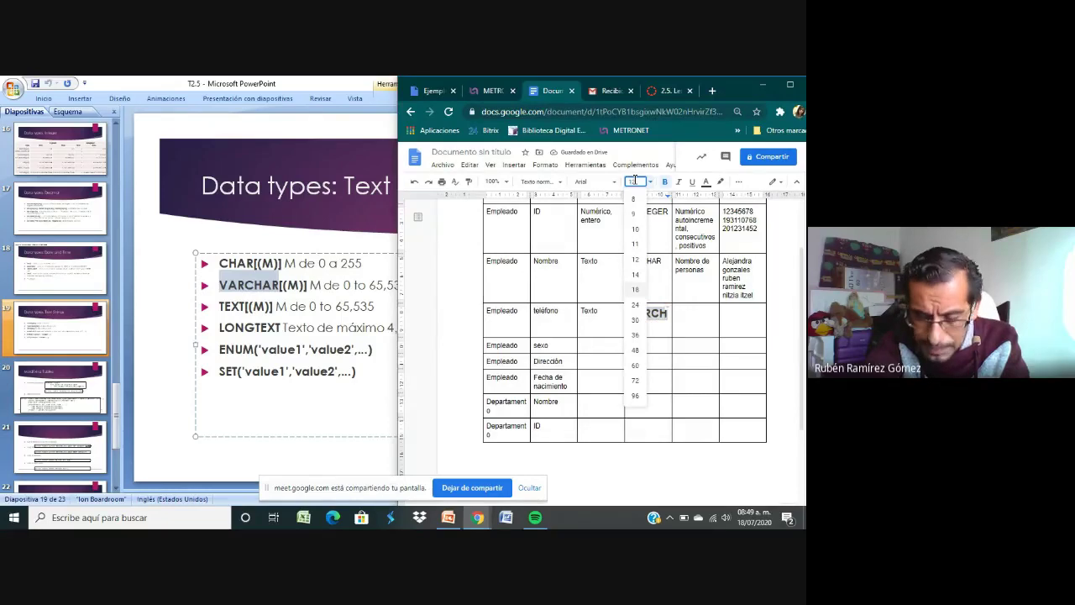
click(635, 259)
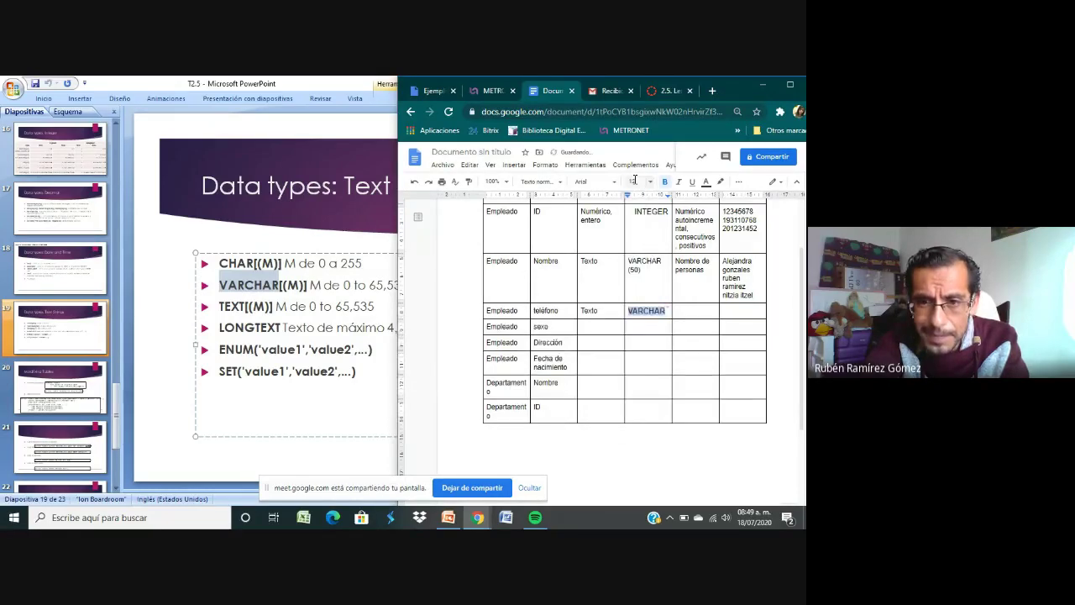
click(666, 315)
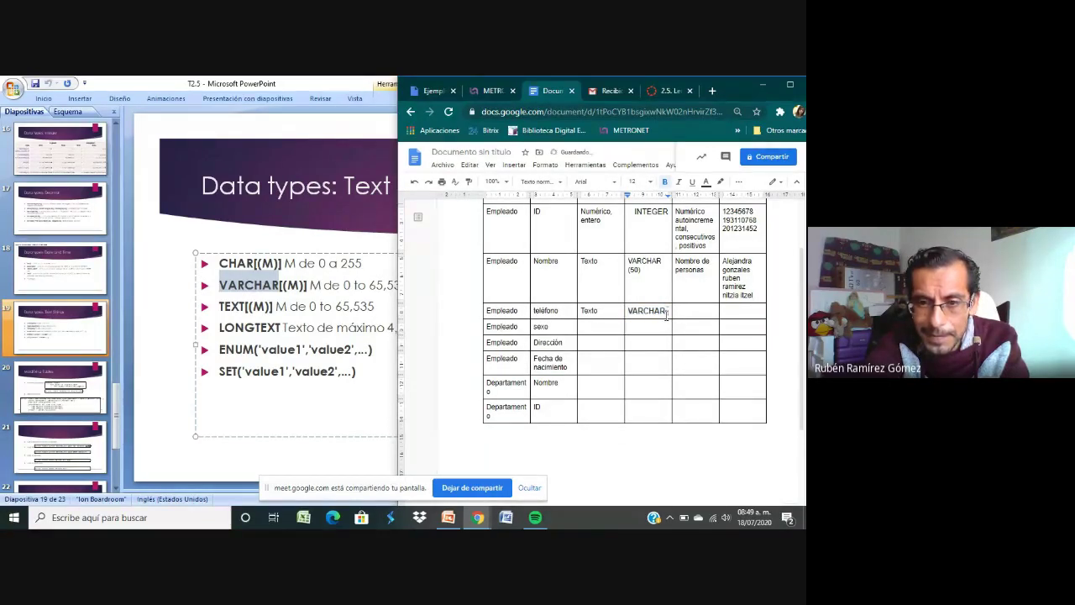
key(Return)
text(10)
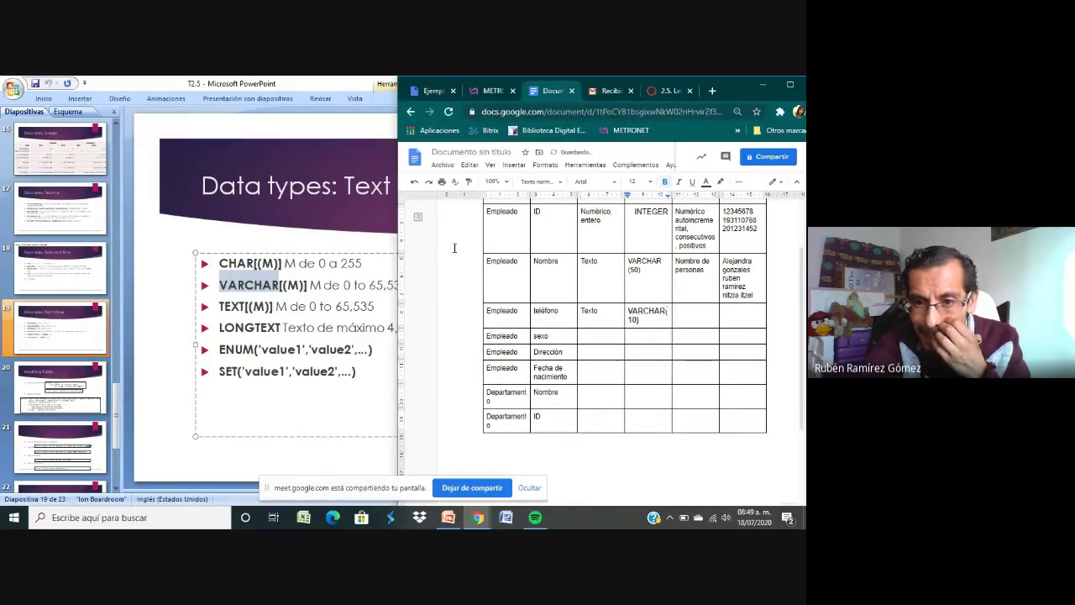
key(alt+Tab)
key(Tab)
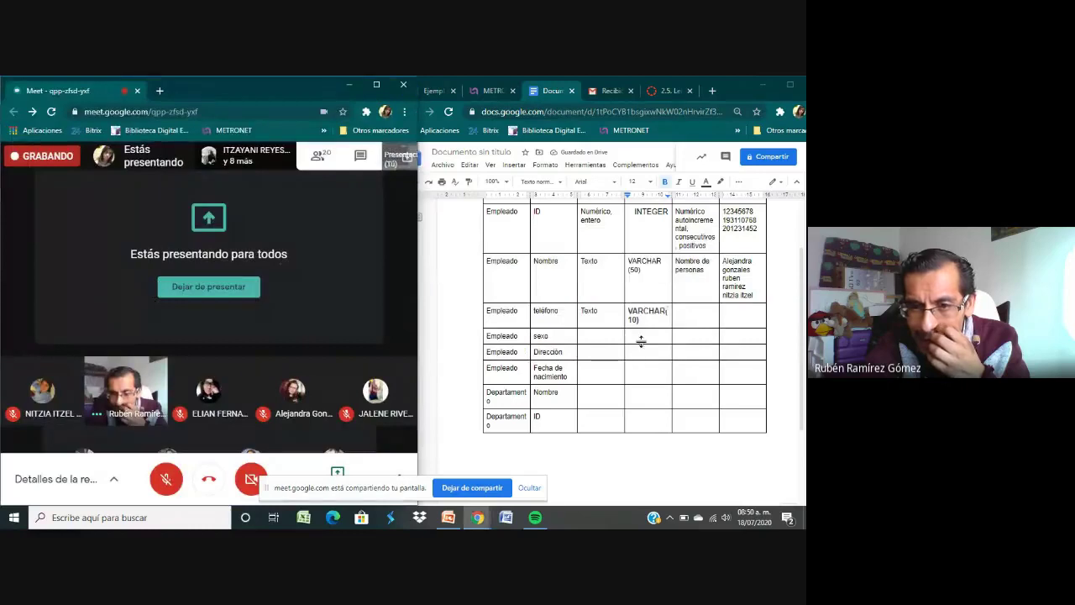
click(649, 317)
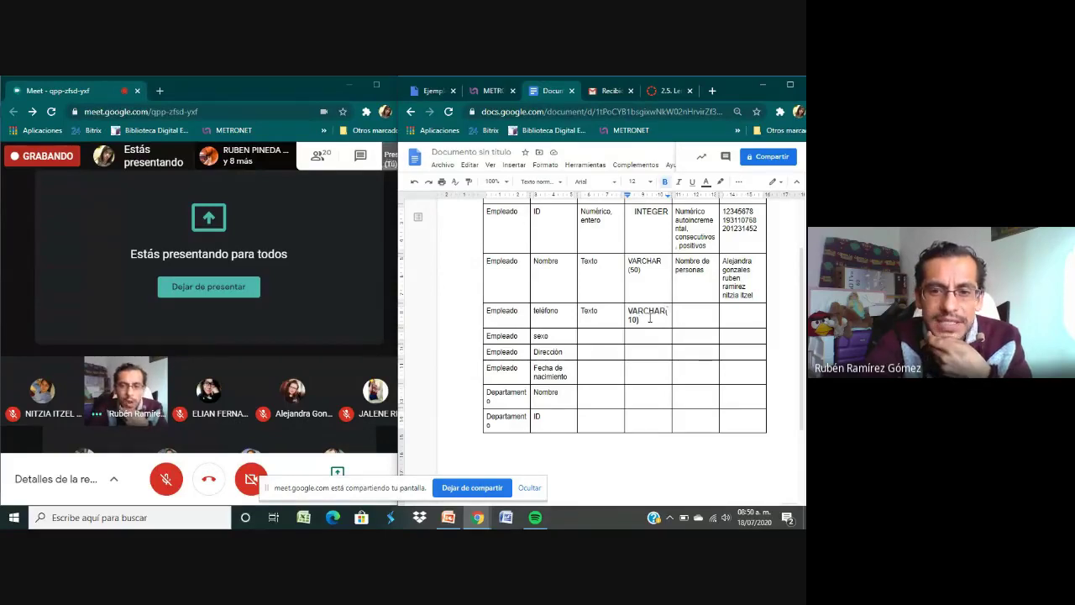
click(689, 311)
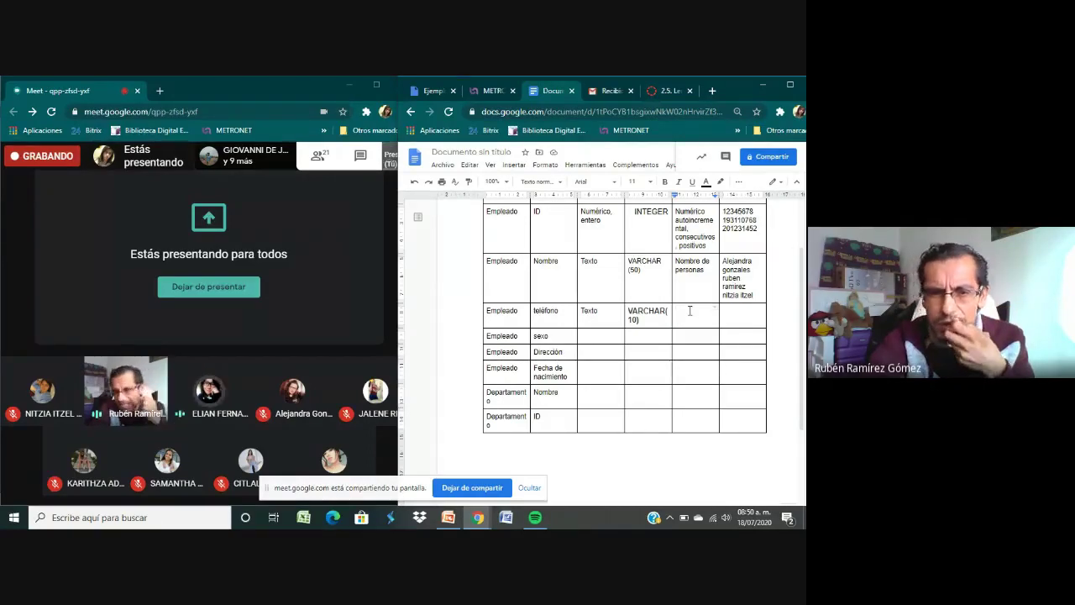
Type 'Número de 10 dígitos. Enteros, Positivos' as teléfono's domain, correcting the accents
text(Numero de t)
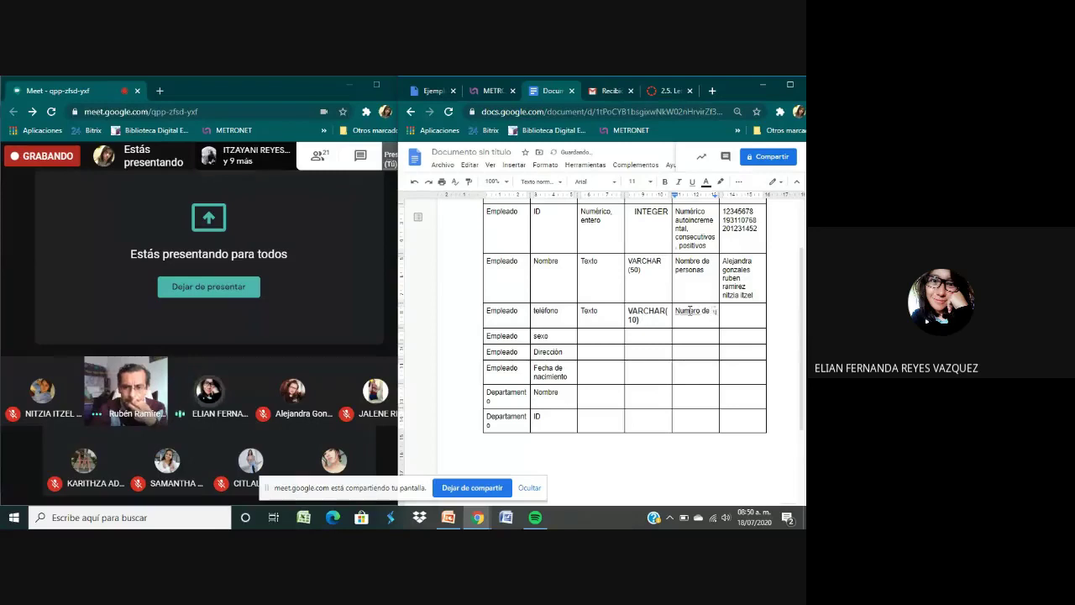
text(0 dig)
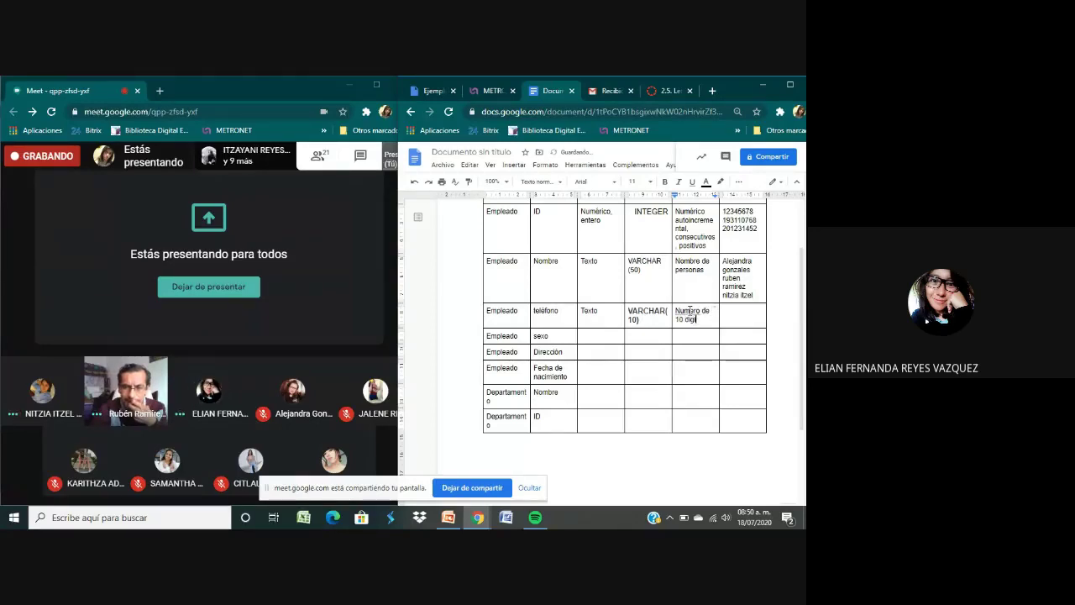
text(itos)
right_click(689, 311)
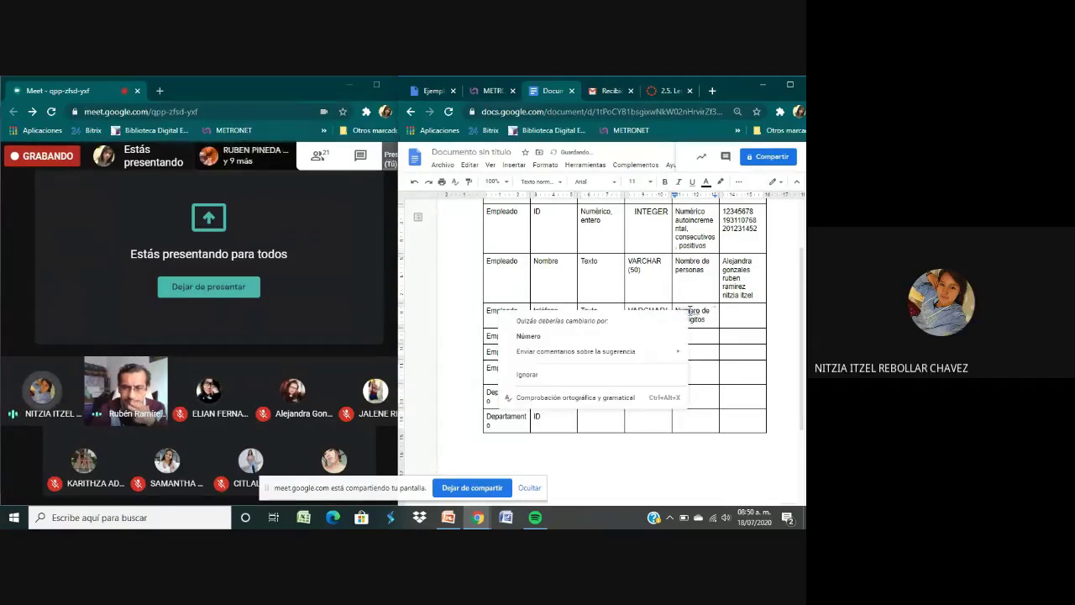
click(528, 335)
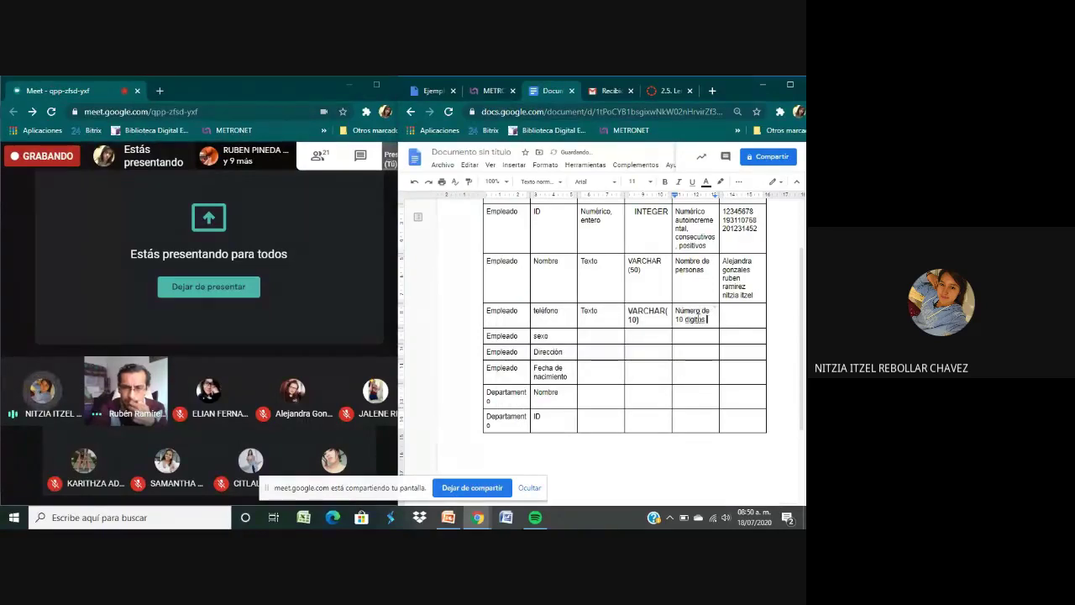
right_click(694, 319)
click(687, 336)
text(.)
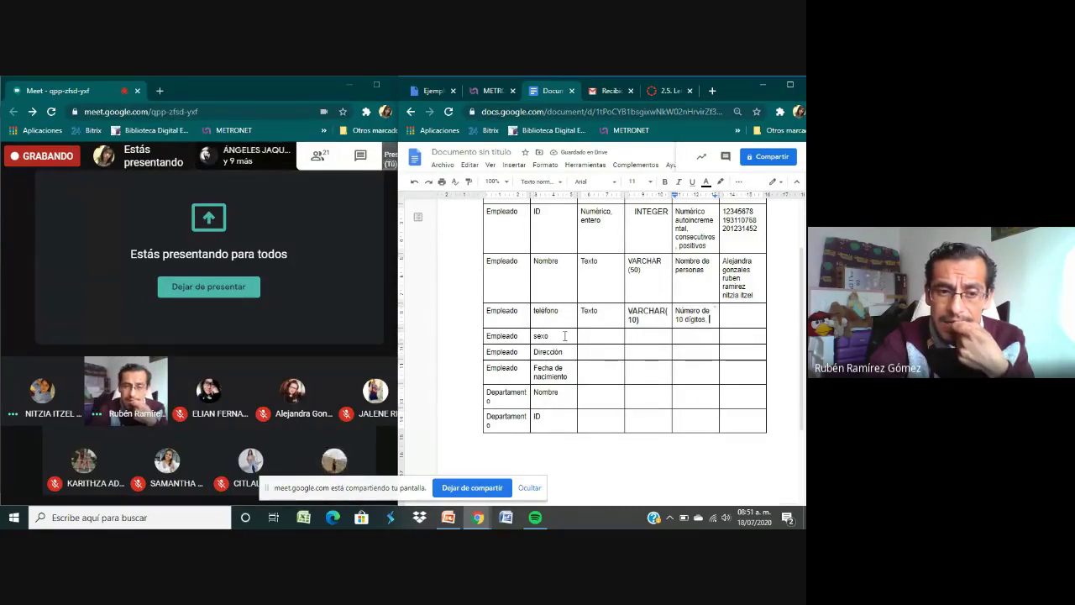
mouse_move(165, 482)
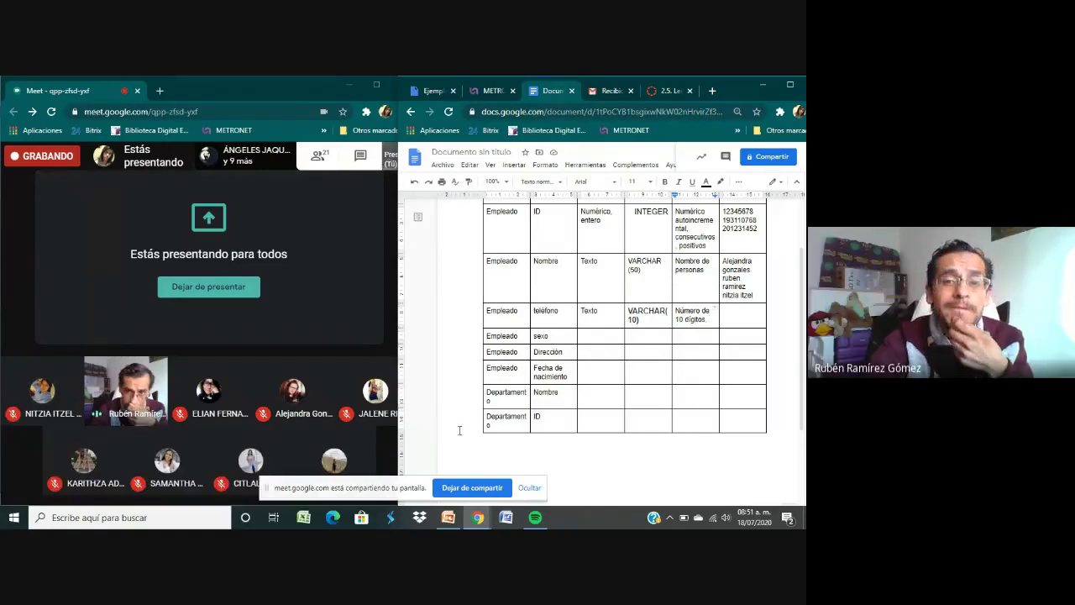
text(p)
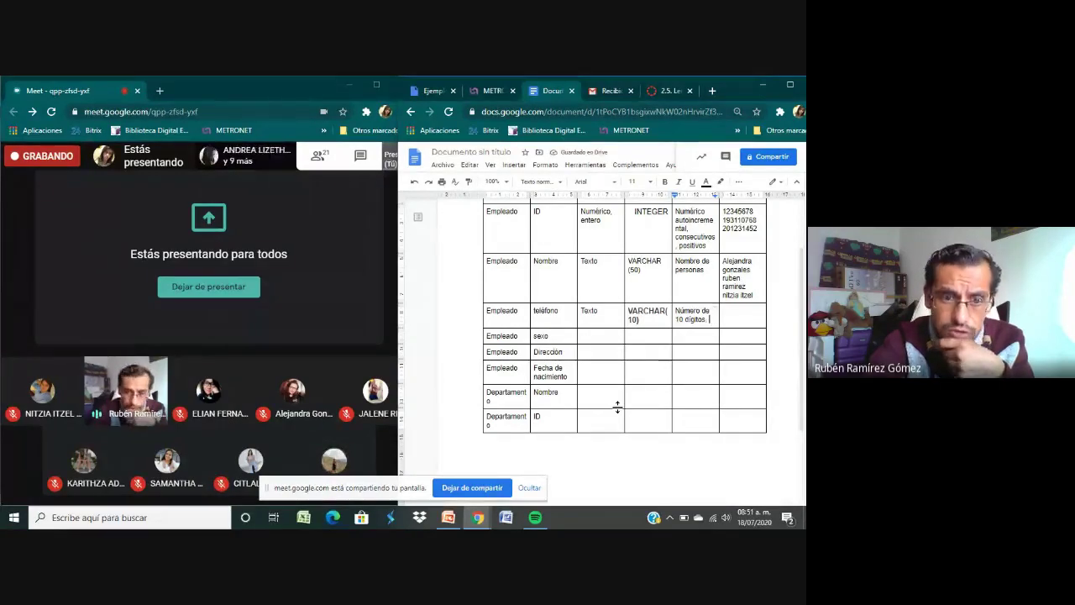
text(Ente)
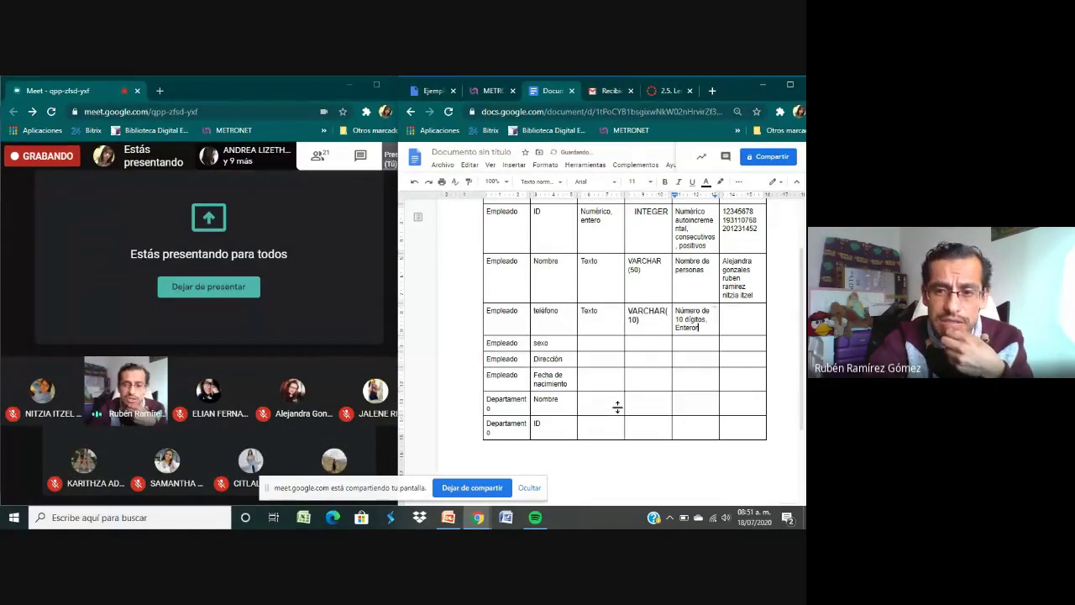
text(ros)
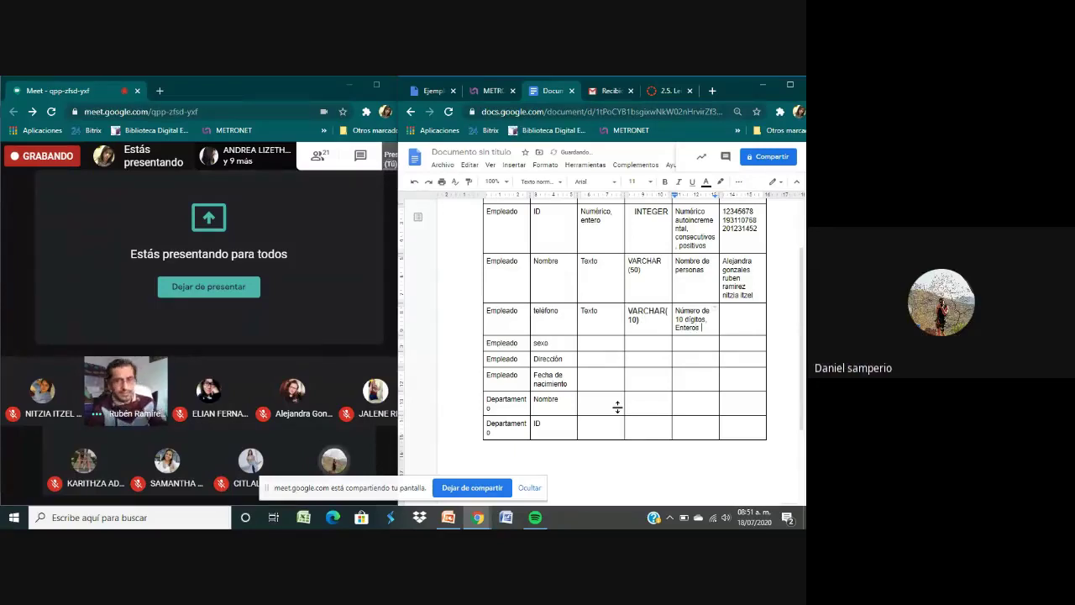
text(,)
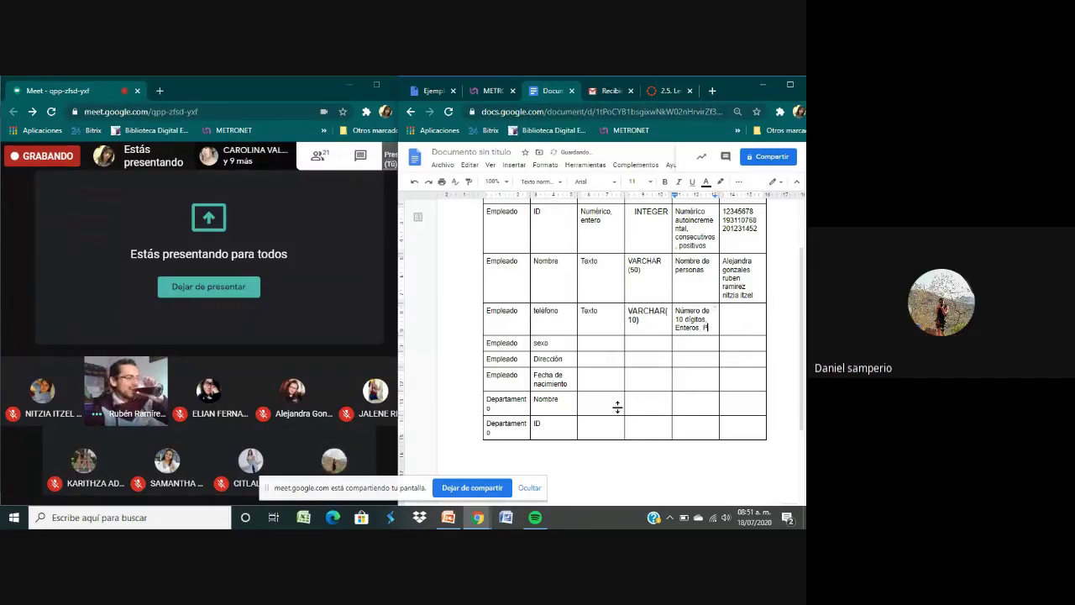
text( Positivos)
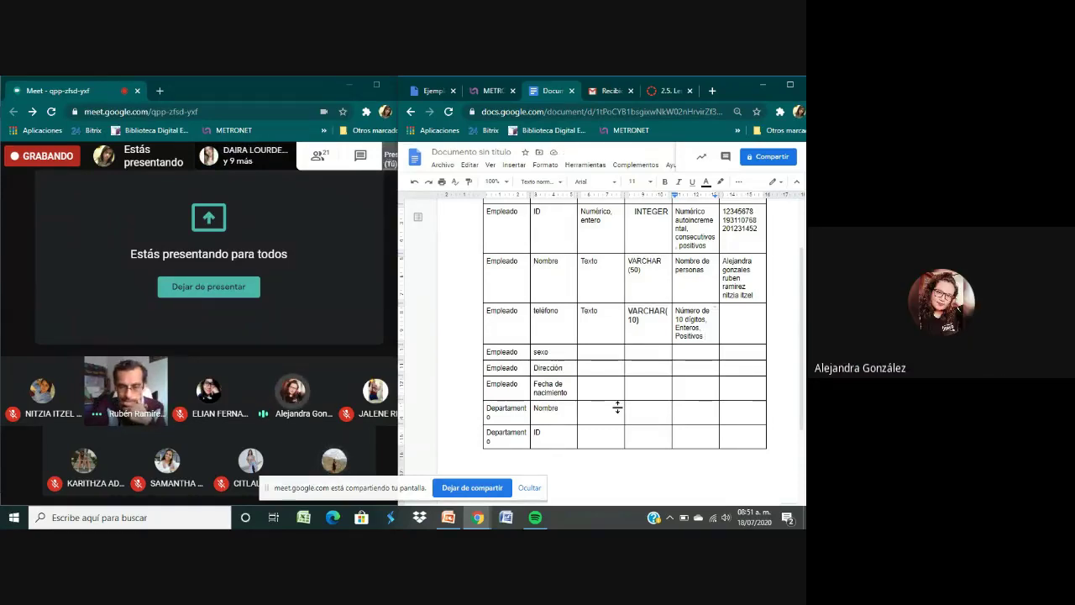
key(BackSpace)
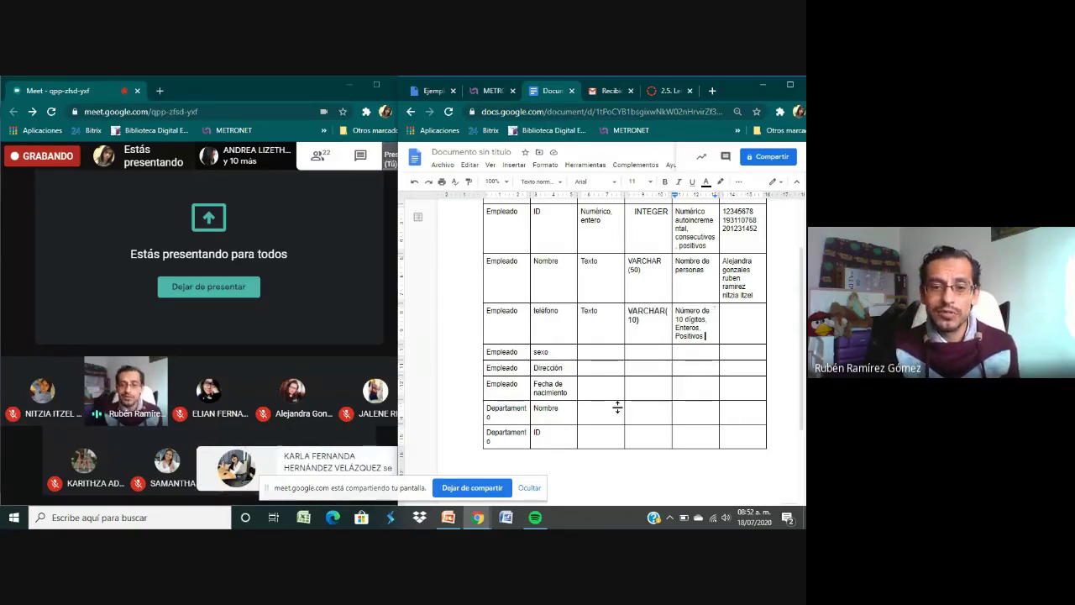
key(Tab)
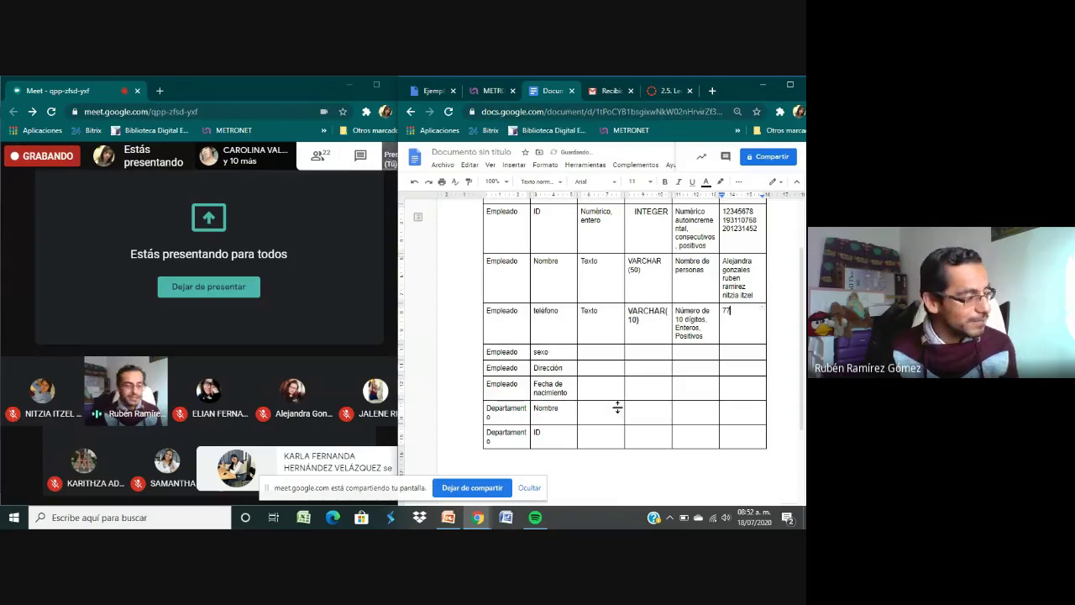
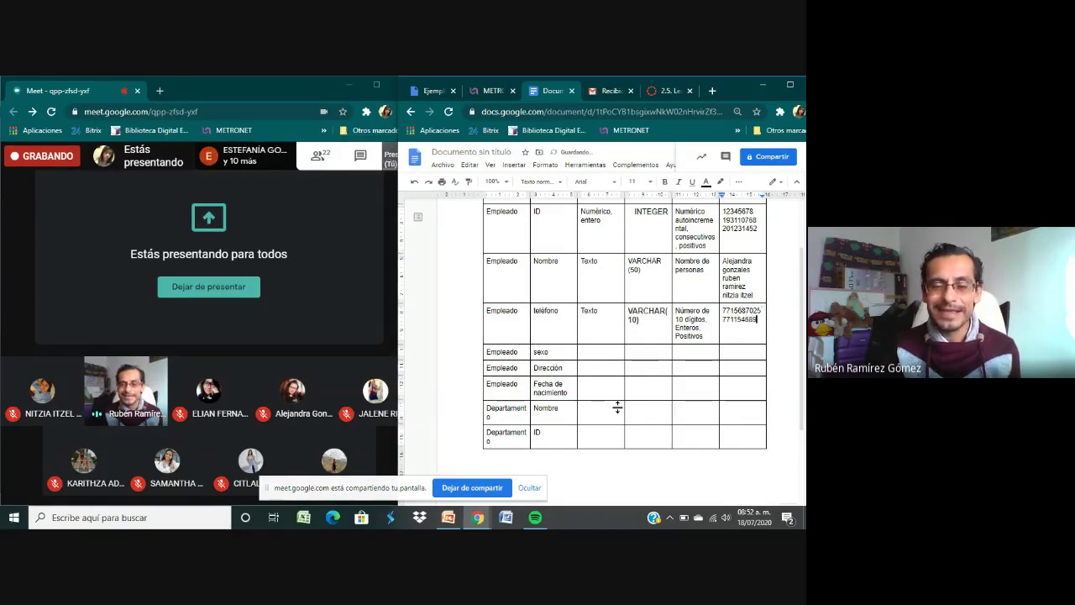
Enter two sample ten-digit phone numbers in the teléfono example cell, then a third on a new line
key(Return)
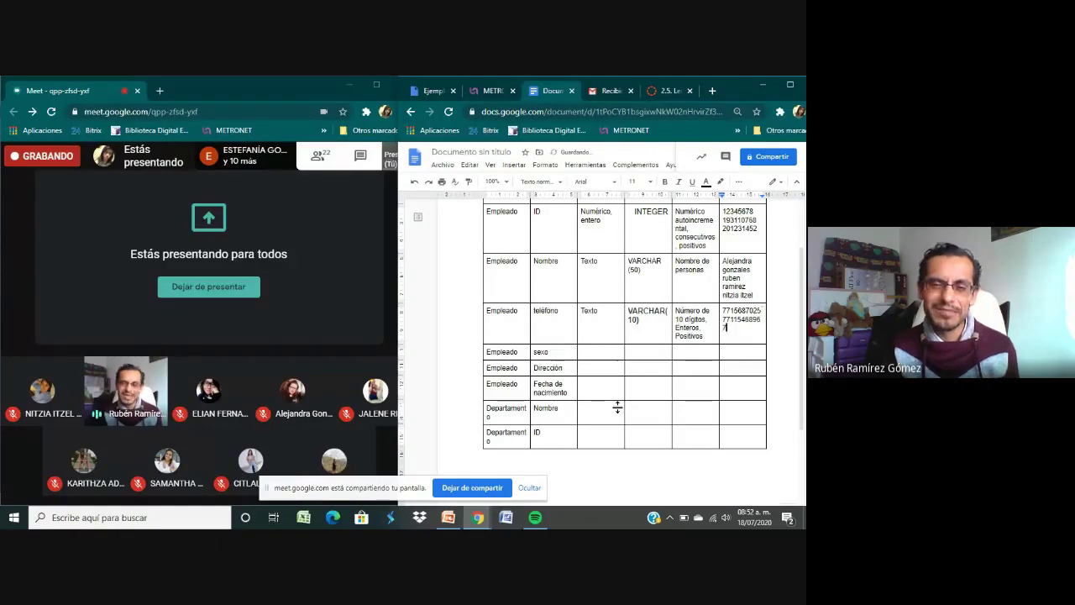
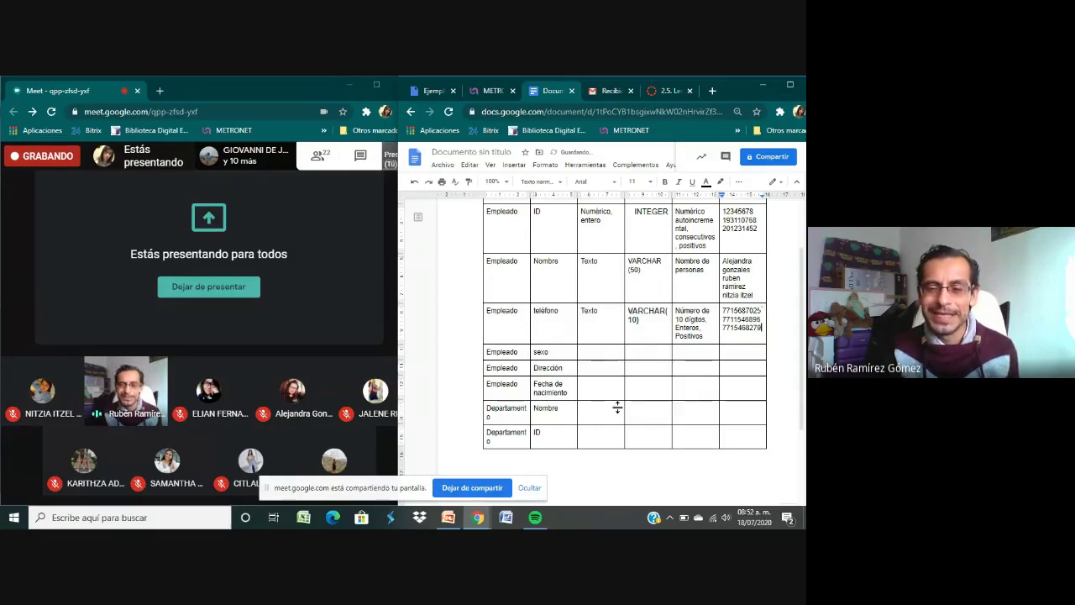
Enter Booleano as the data type in the sexo row
click(596, 352)
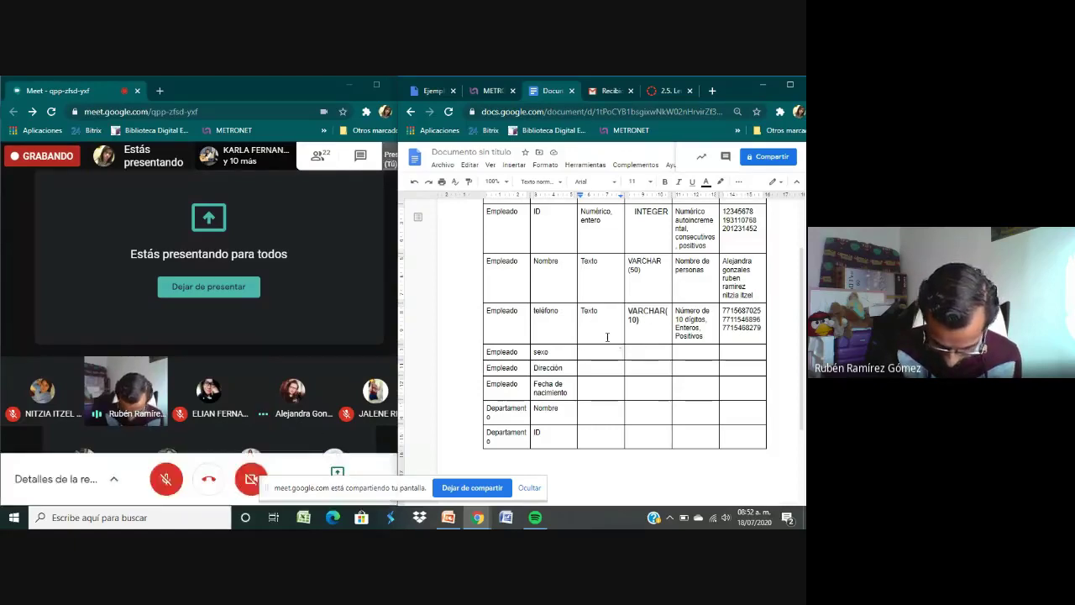
mouse_move(168, 486)
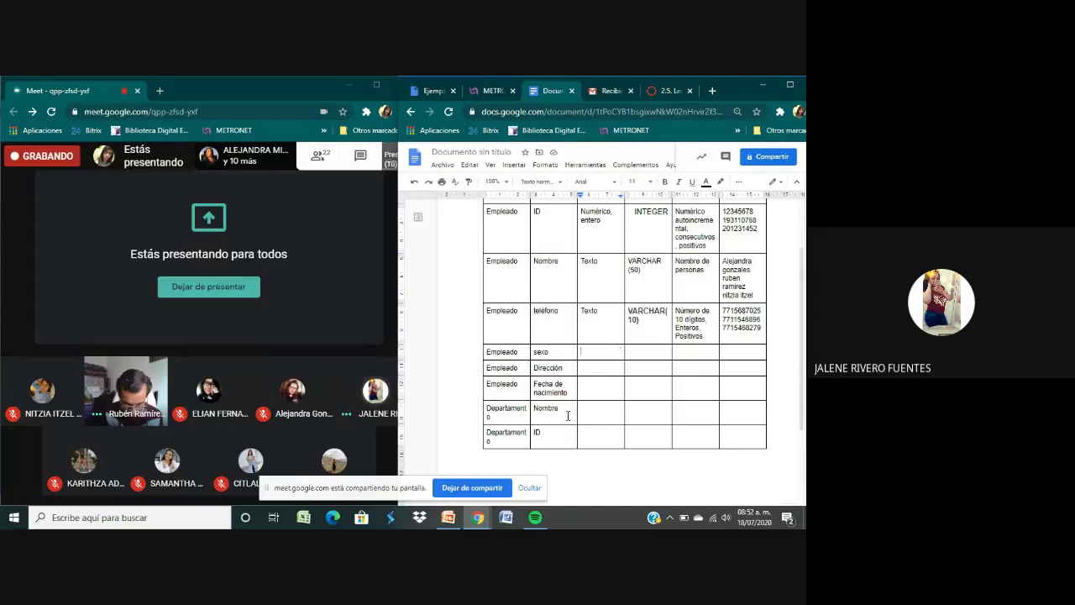
text(B)
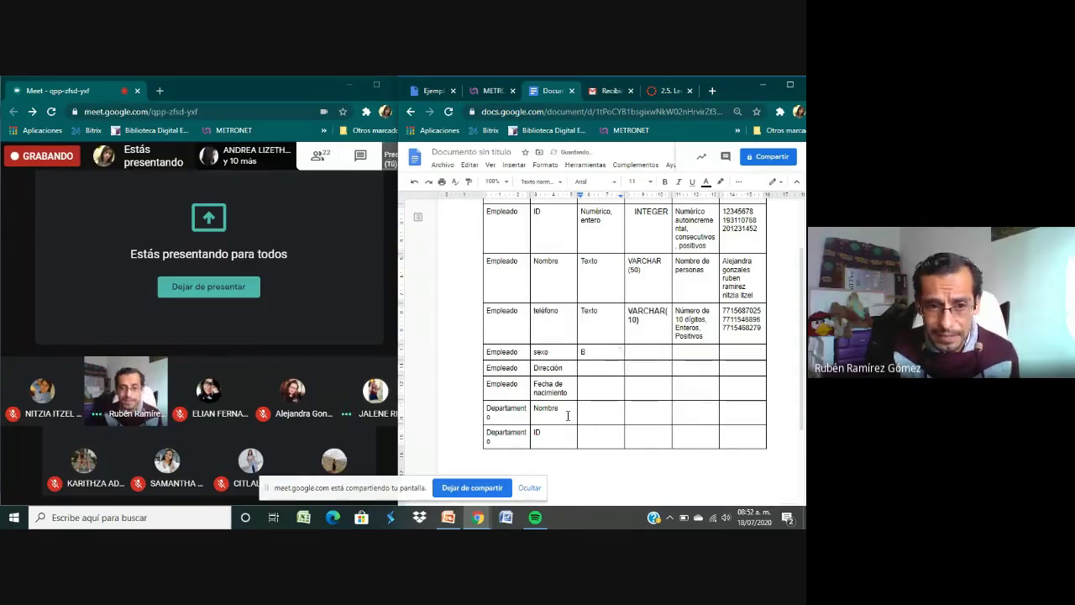
text(oo)
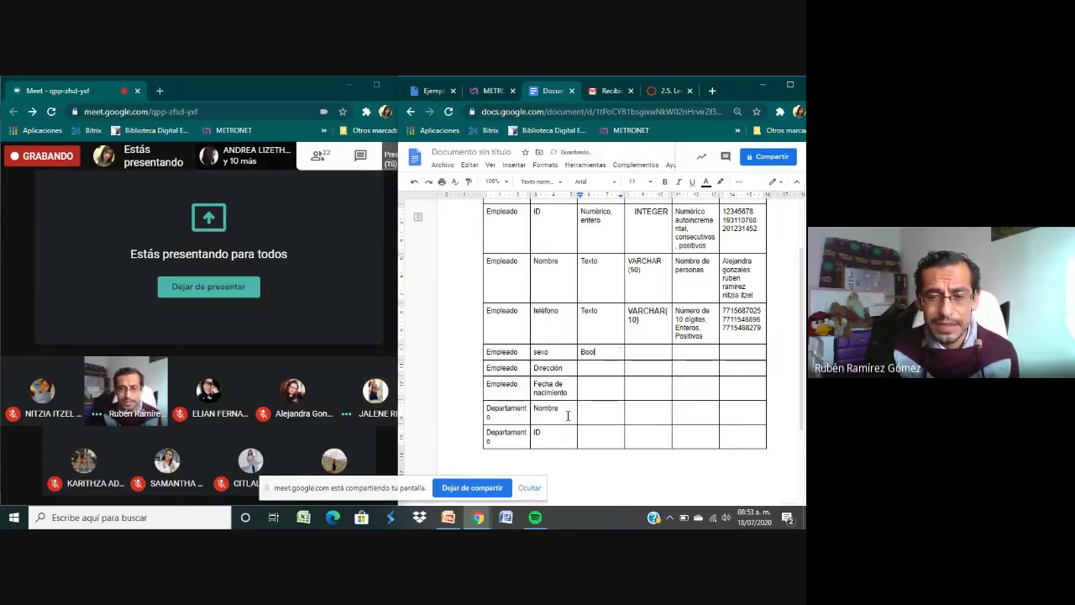
text(leano)
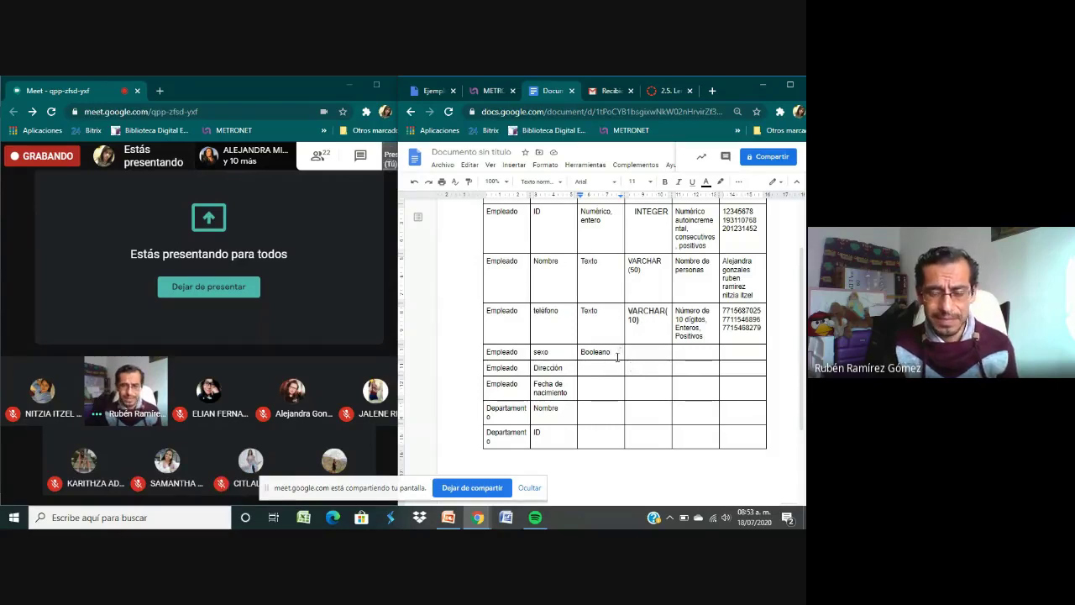
click(644, 349)
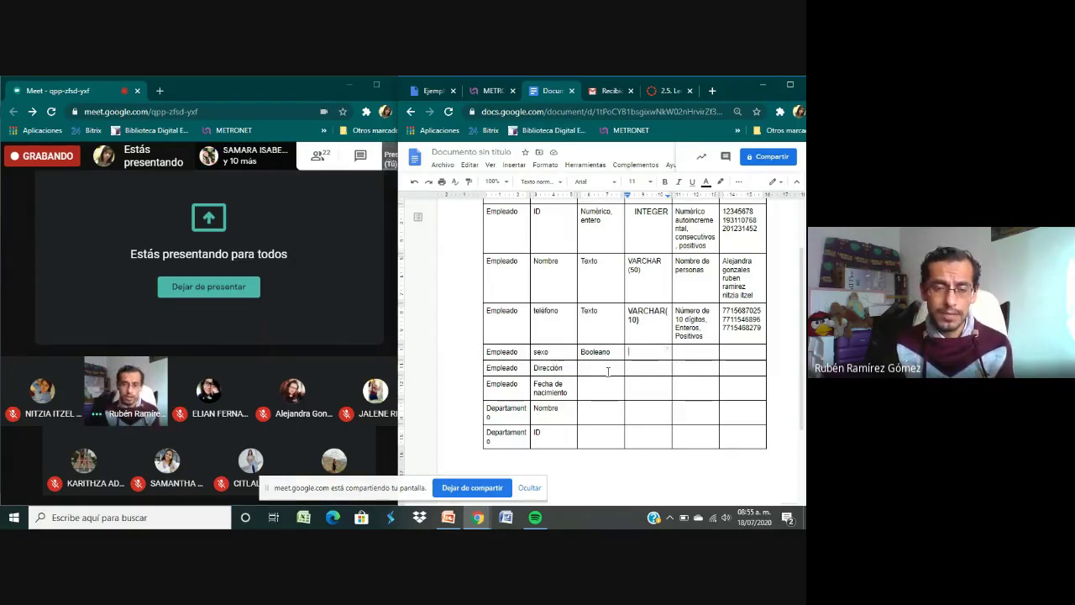
Enter BOOL in capitals as the sexo row's MySQL type
text(b)
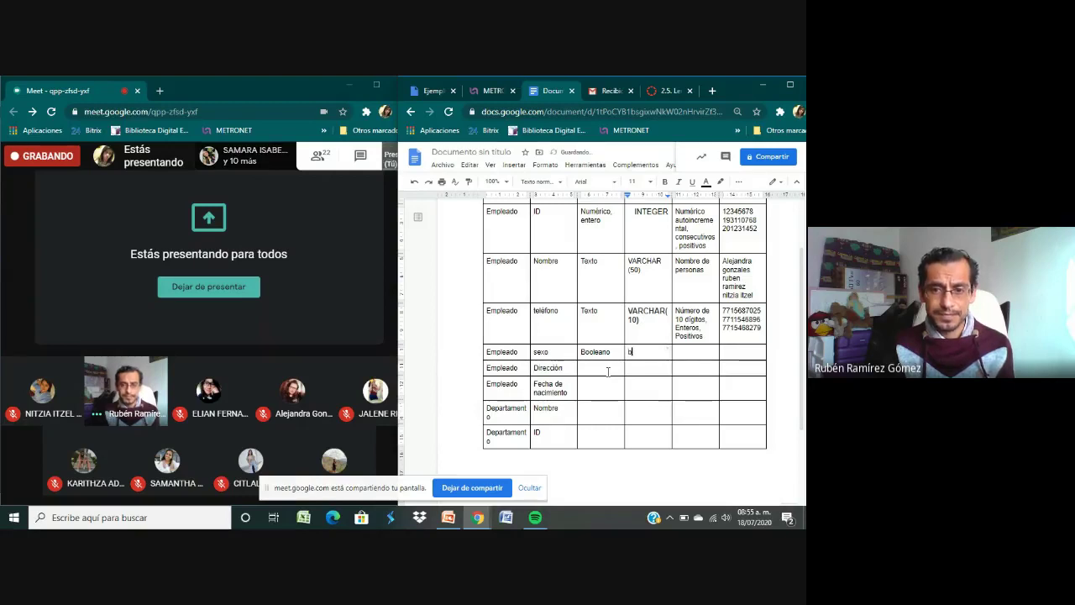
key(BackSpace)
text(BOOL)
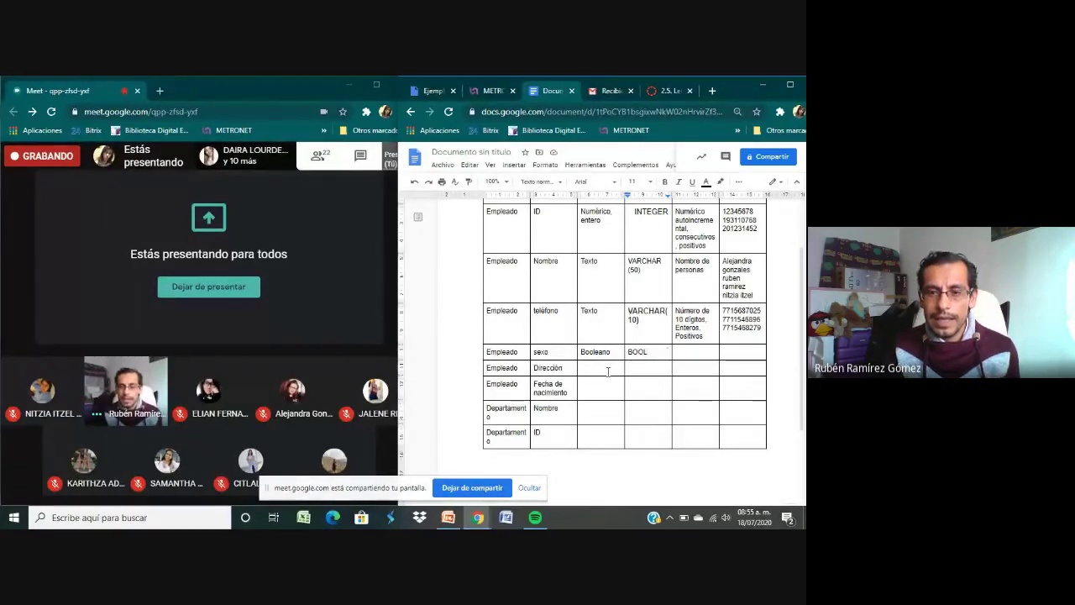
key(Tab)
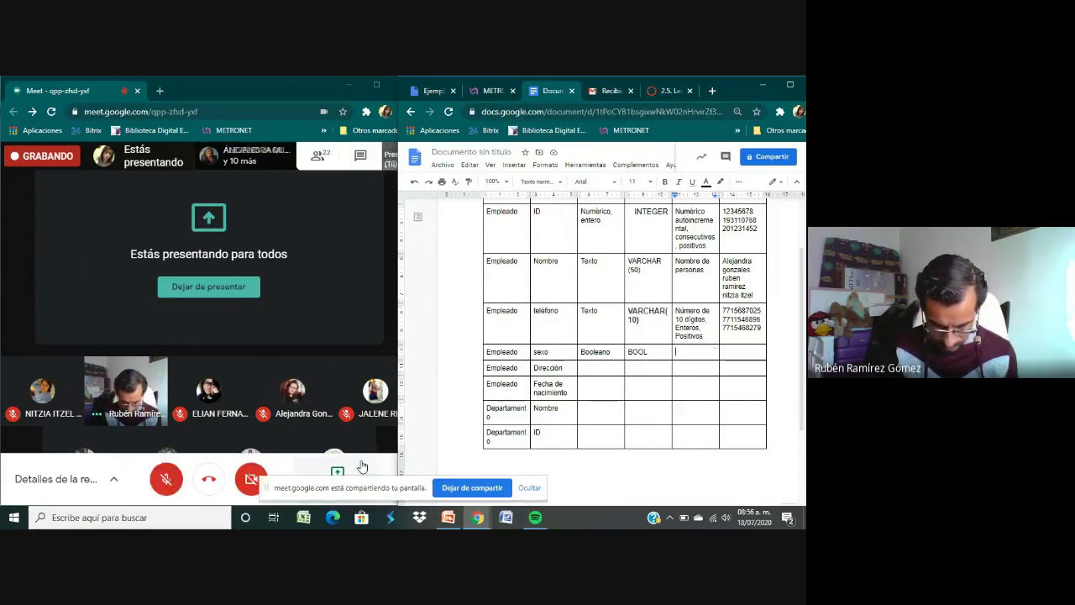
Unmute the call microphone and fill the sexo domain with FALSO = FEMENINO and VERDADERO = MASCULINO on separate lines
click(160, 485)
click(162, 485)
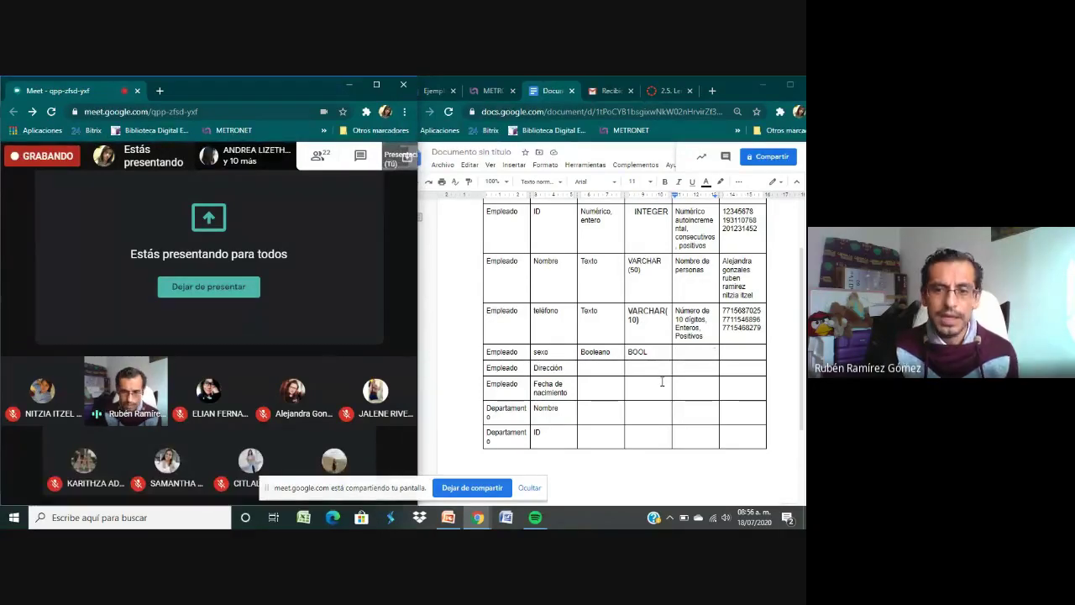
click(689, 353)
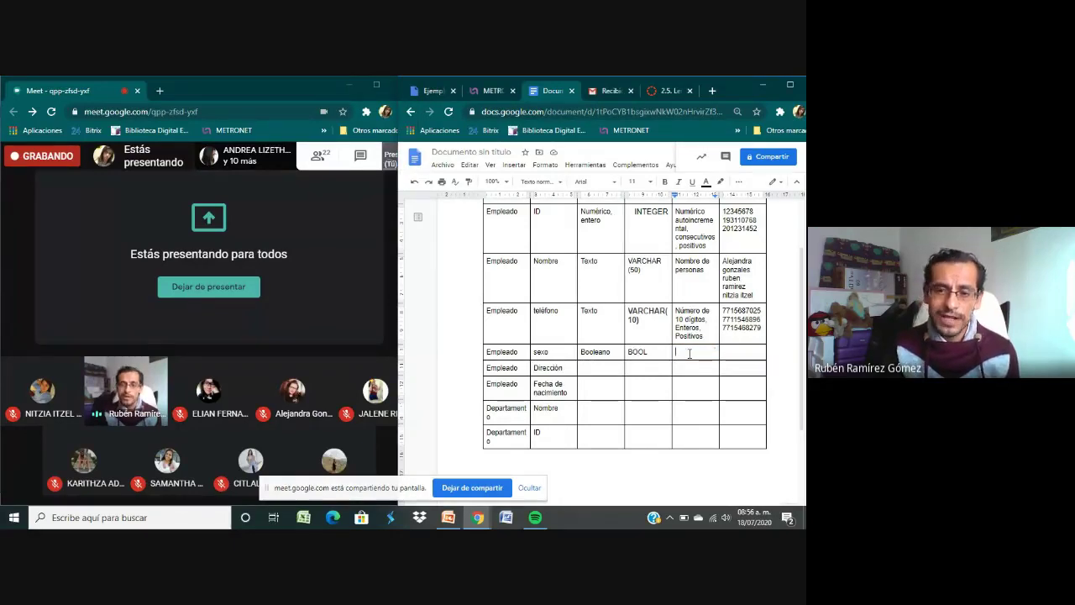
text(FA)
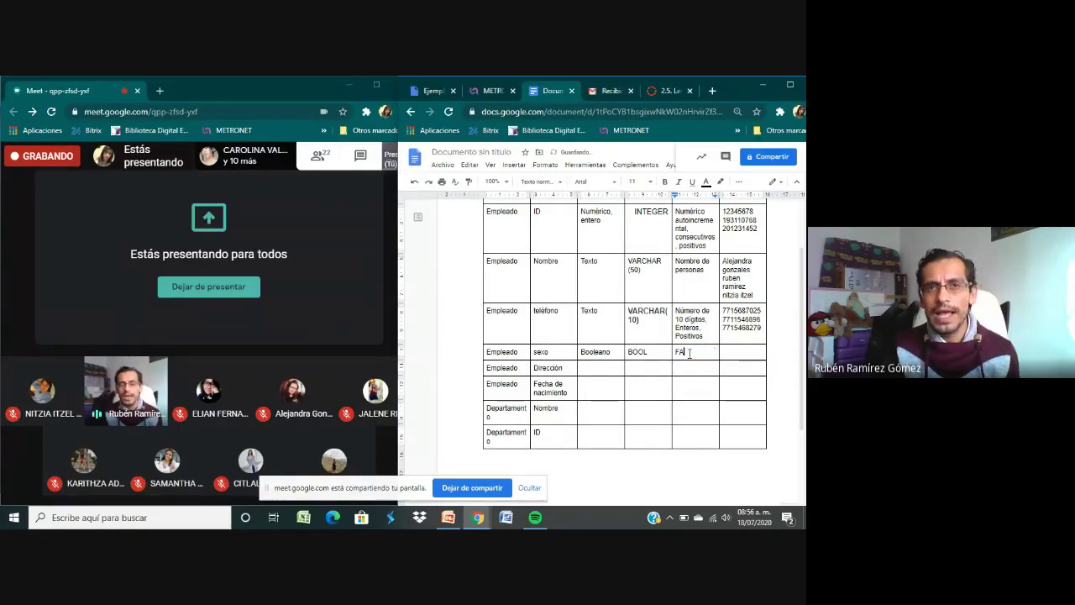
text(LSO =)
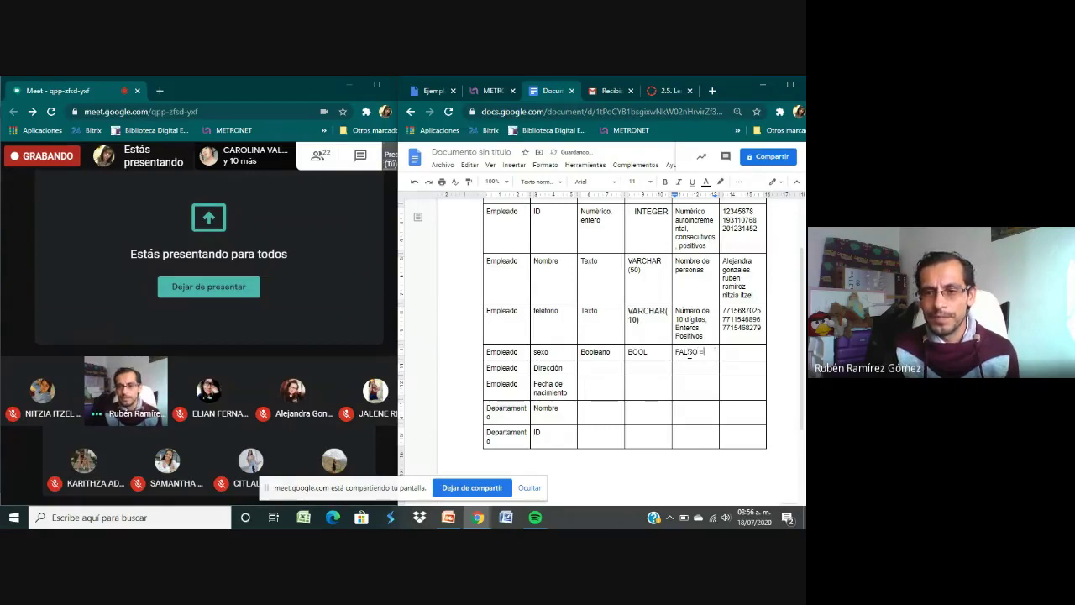
text( FEMENINO)
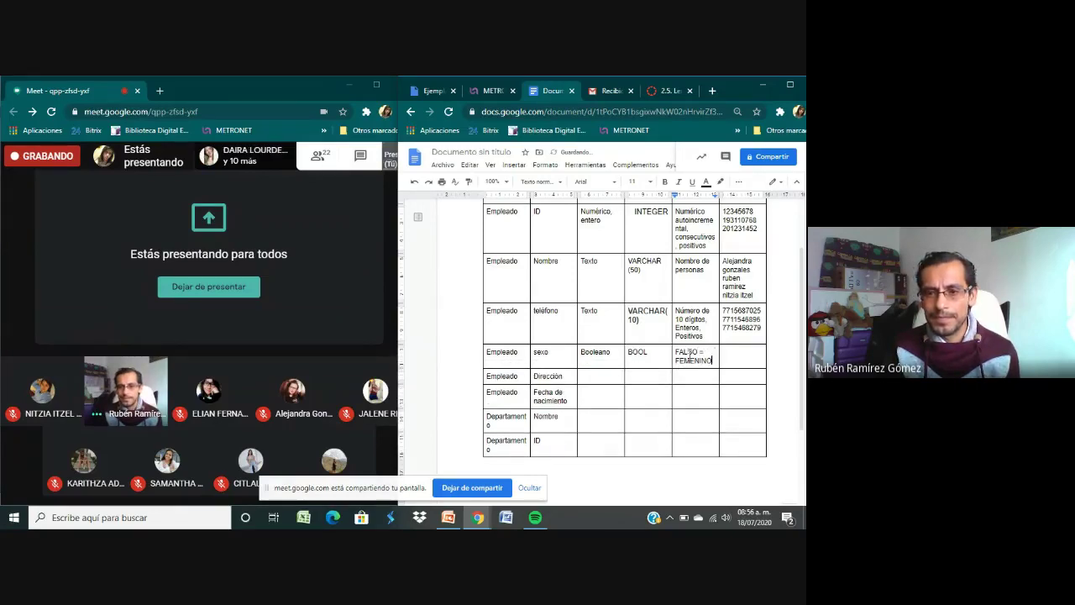
key(Return)
text(V)
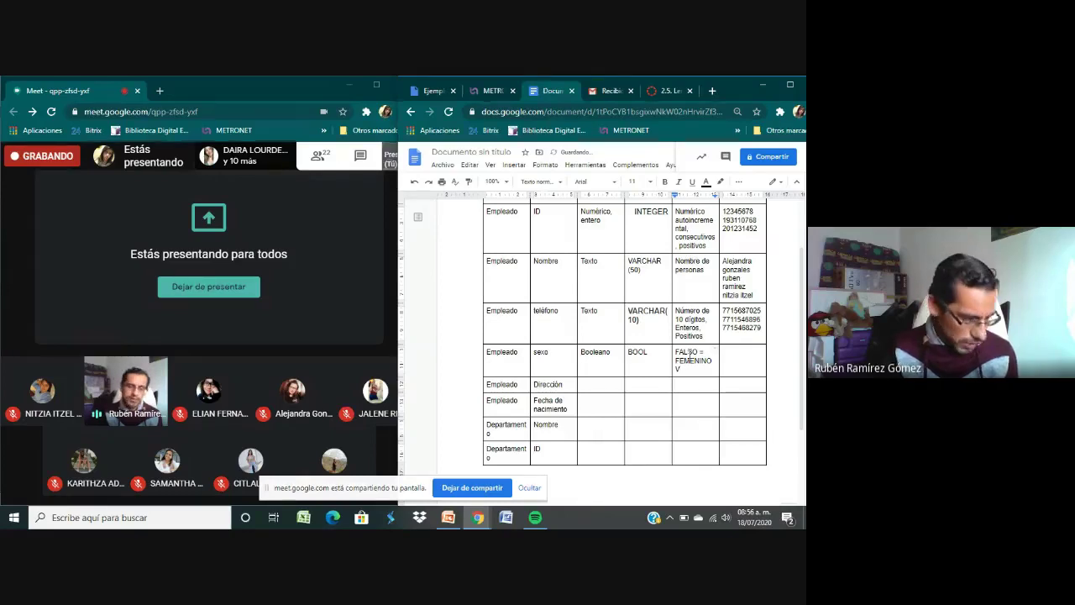
text(ERDADERO)
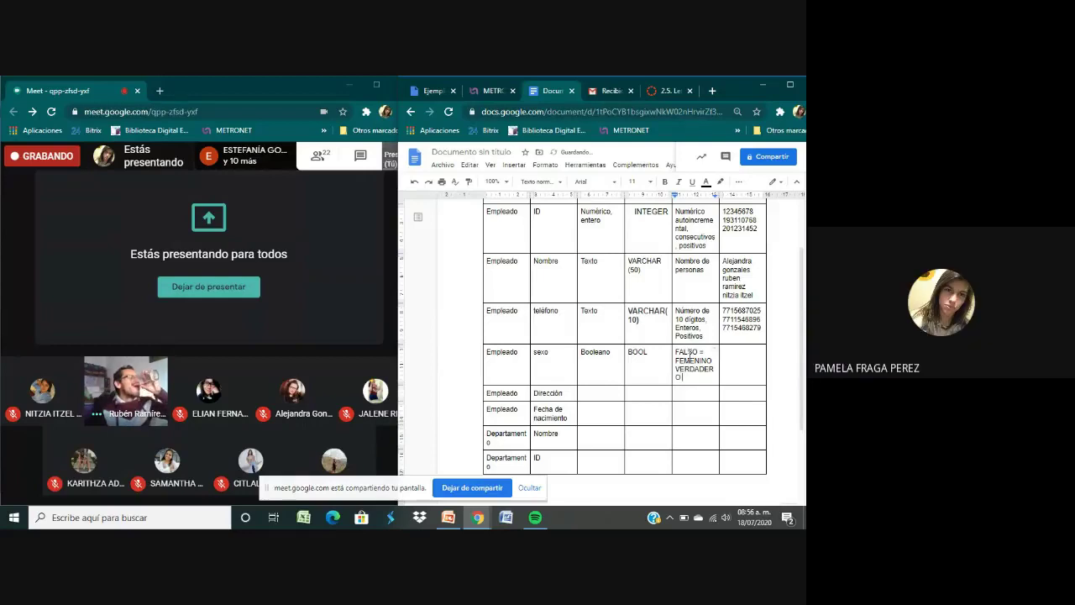
text( = MAS)
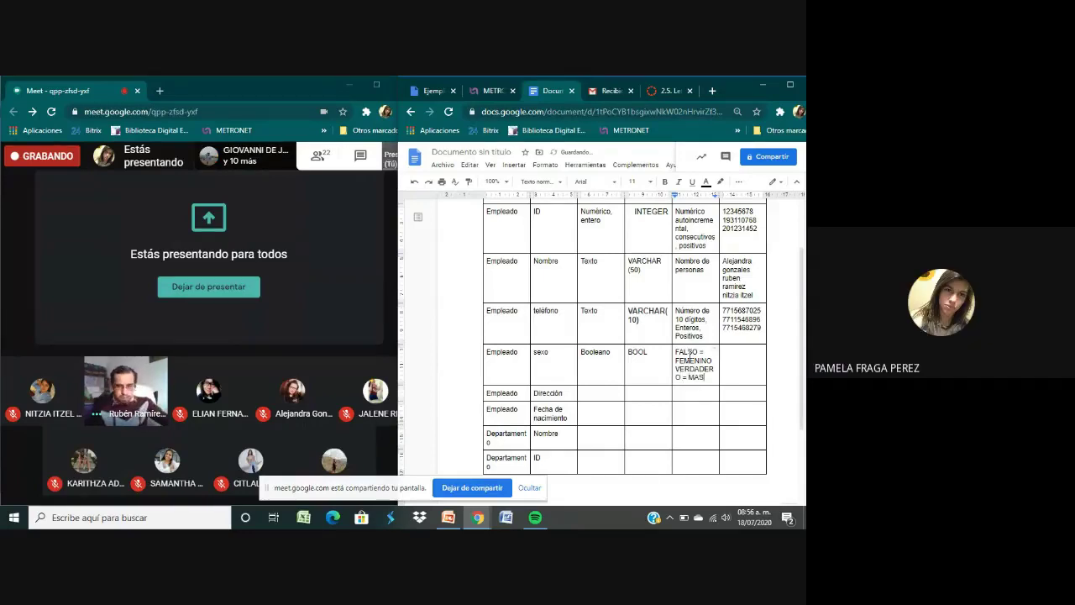
text(CULINO)
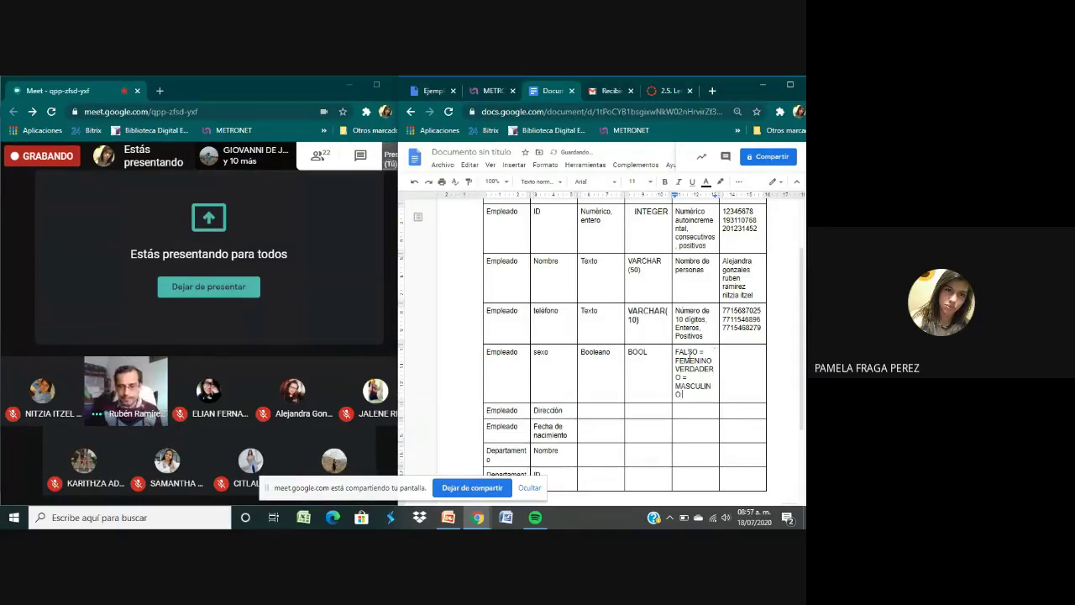
click(740, 361)
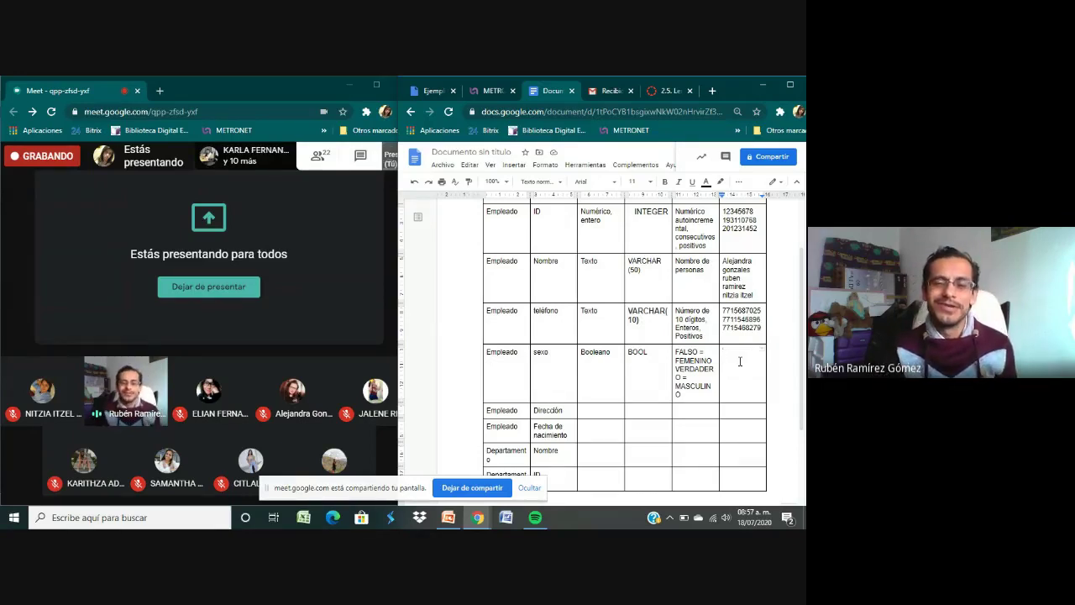
text(MU)
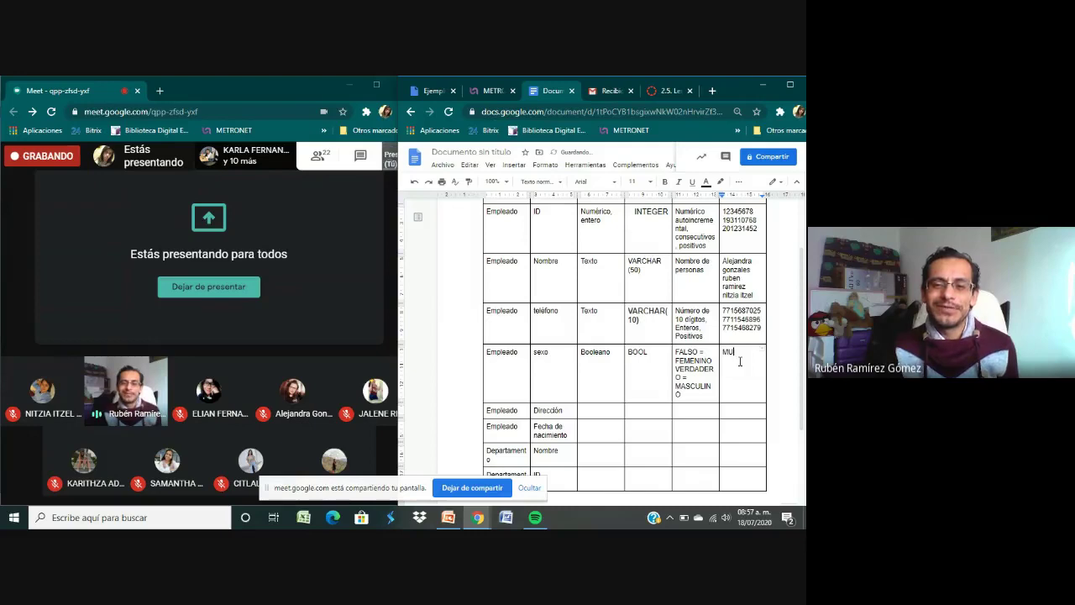
key(BackSpace)
key(BackSpace)
text(FEN)
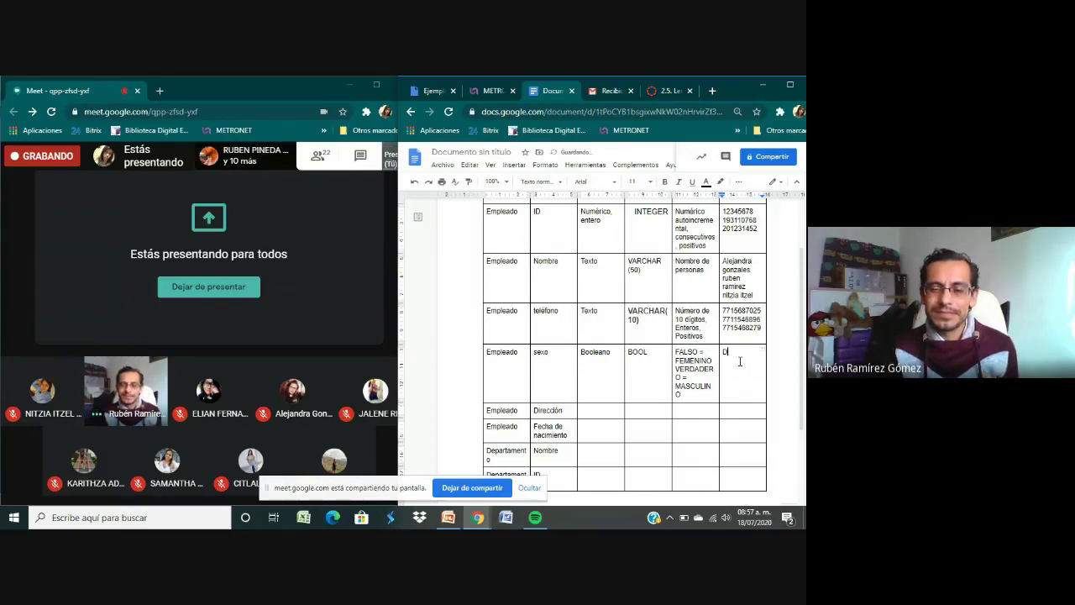
key(BackSpace)
text(MENINO )
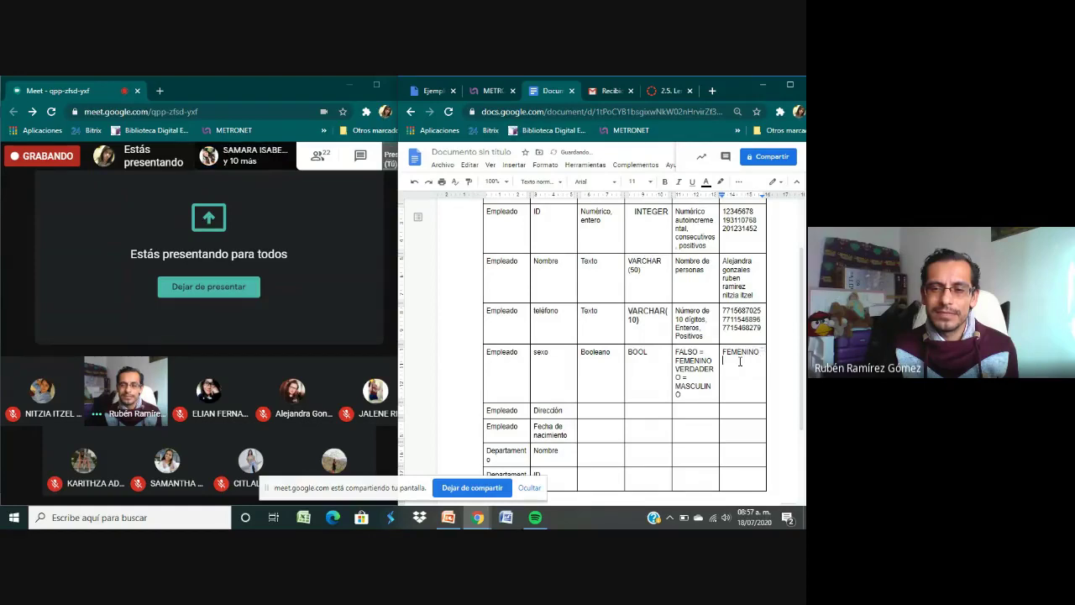
text(MASCUL)
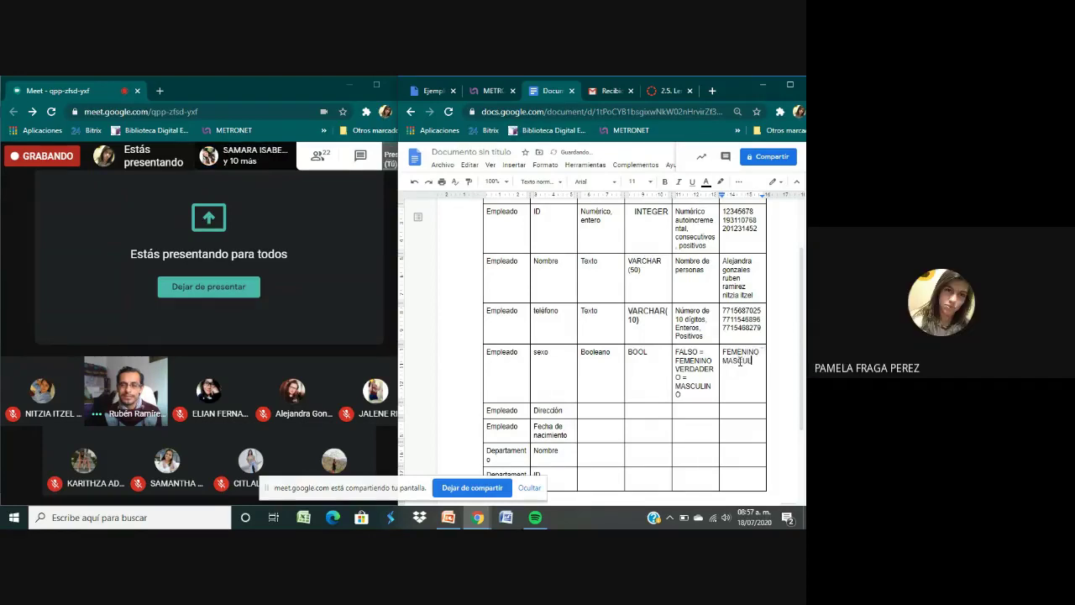
text(INO)
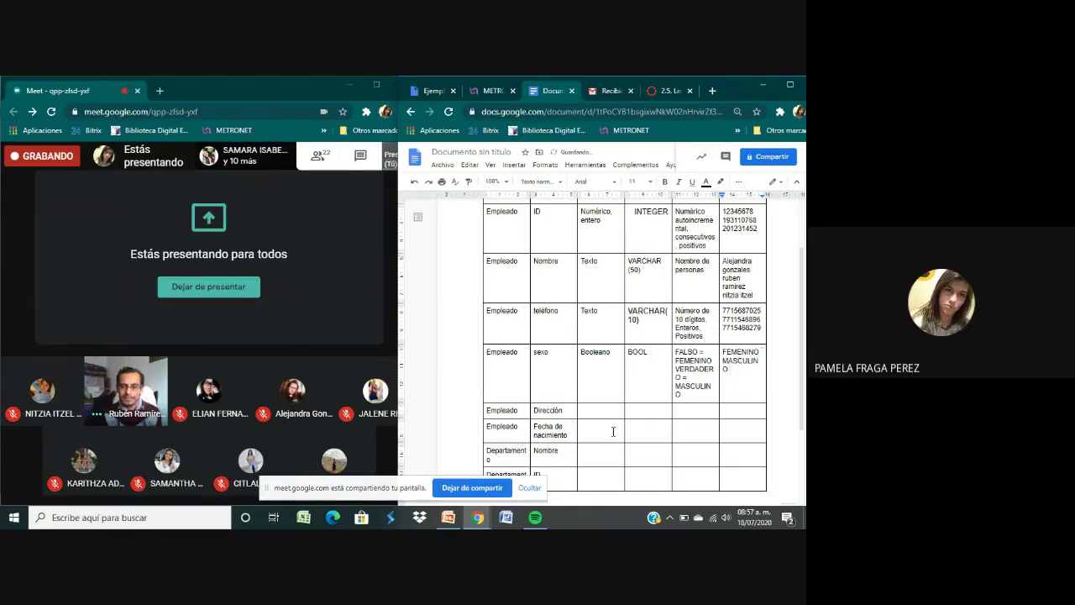
click(585, 409)
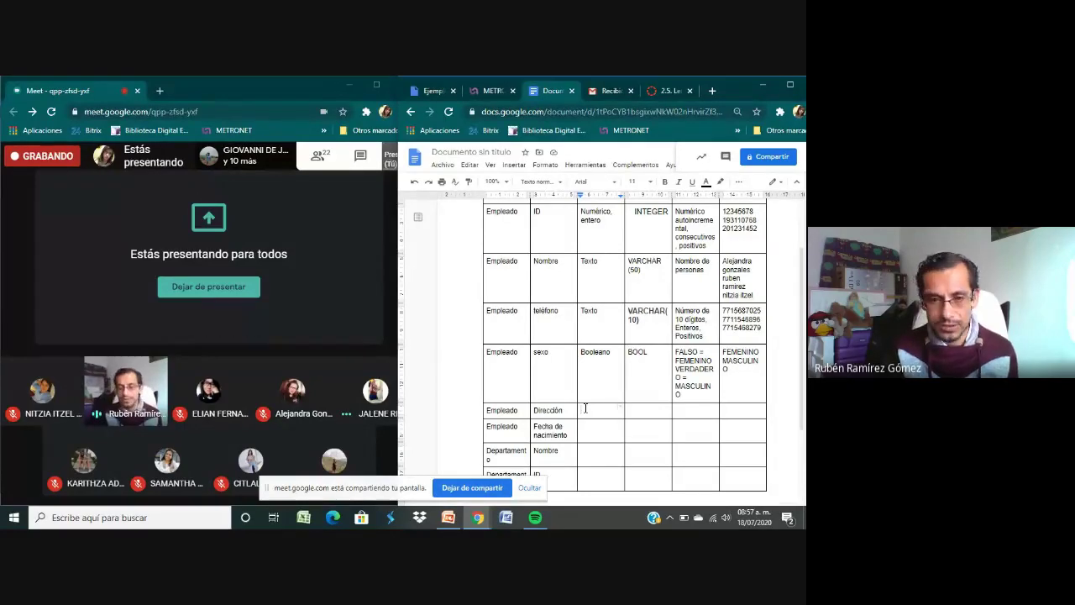
Enter Texto as Dirección's data type, mute the call microphone, and place the caret in its MySQL type cell
text(T)
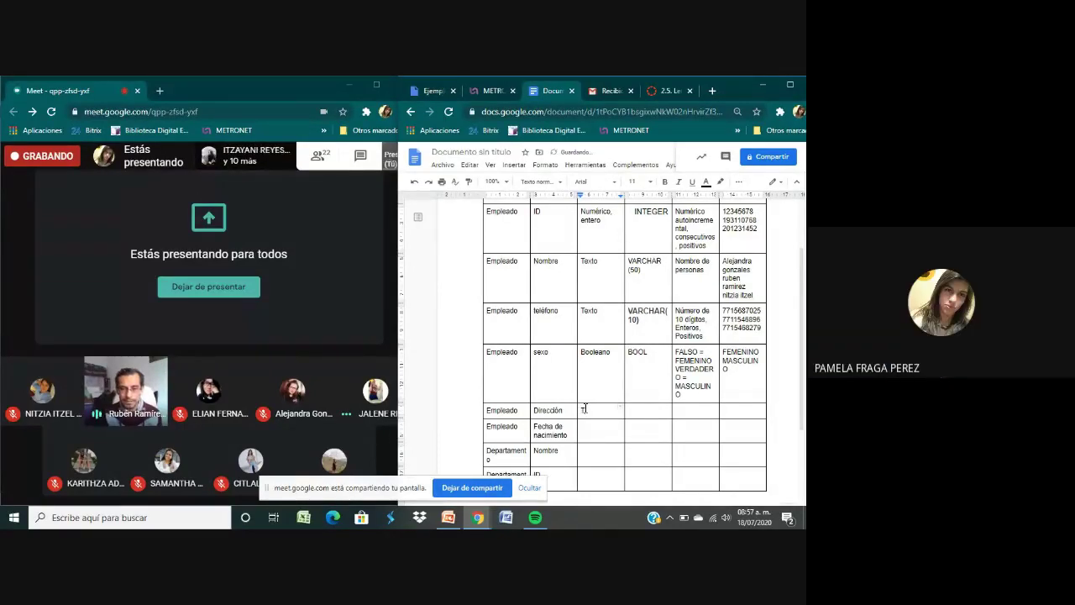
text(exto)
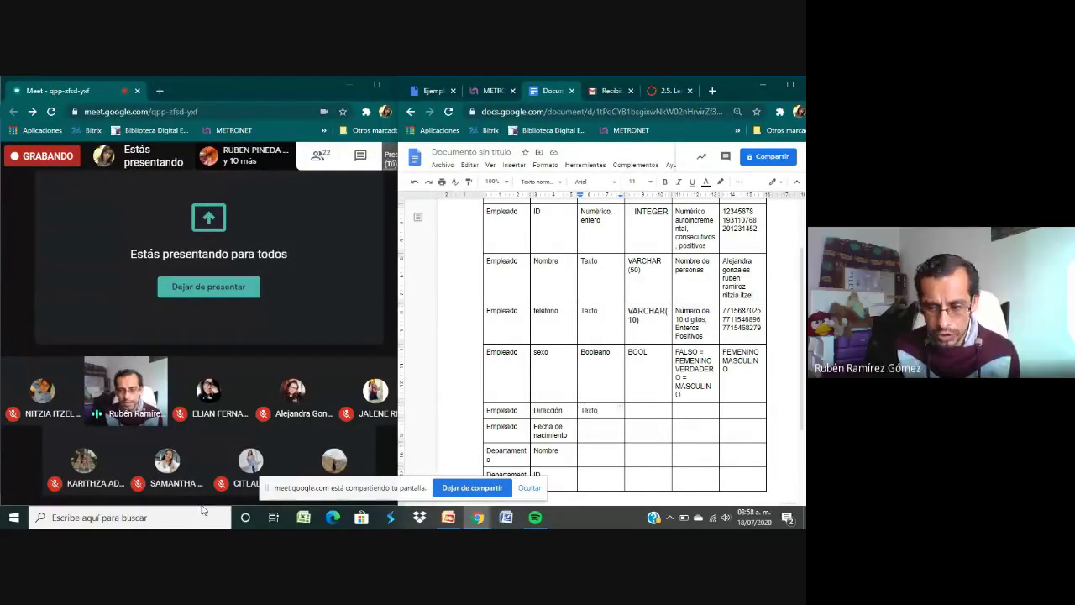
click(163, 478)
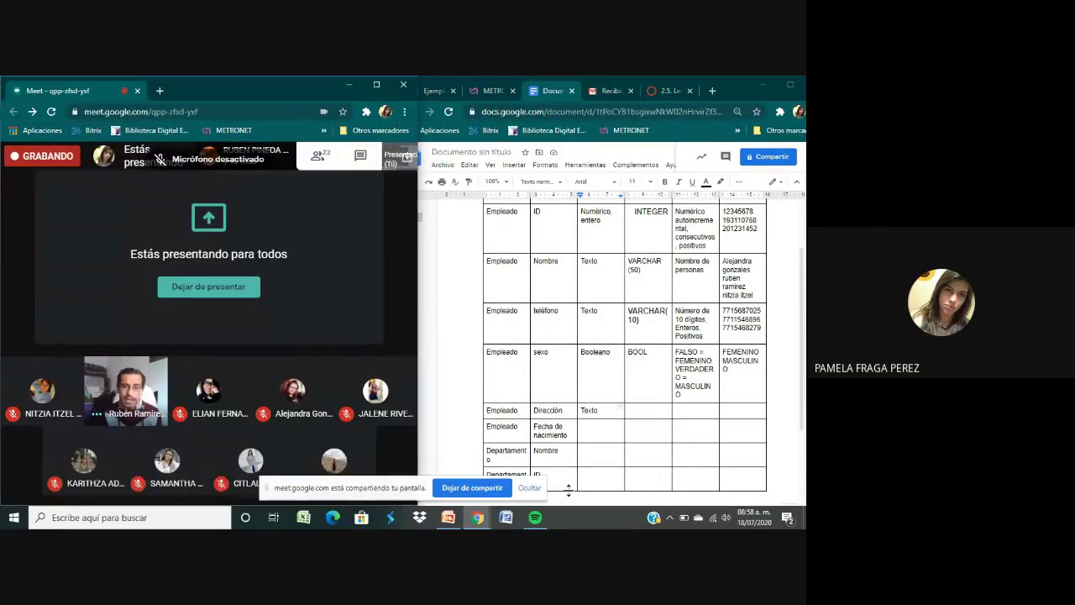
click(672, 395)
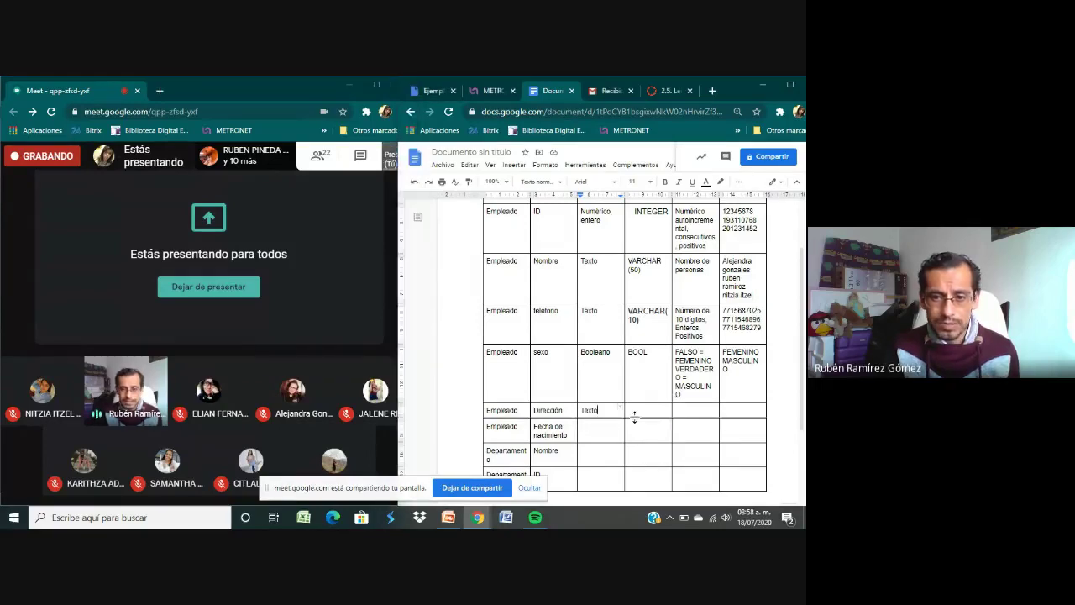
drag(670, 410, 632, 410)
click(632, 410)
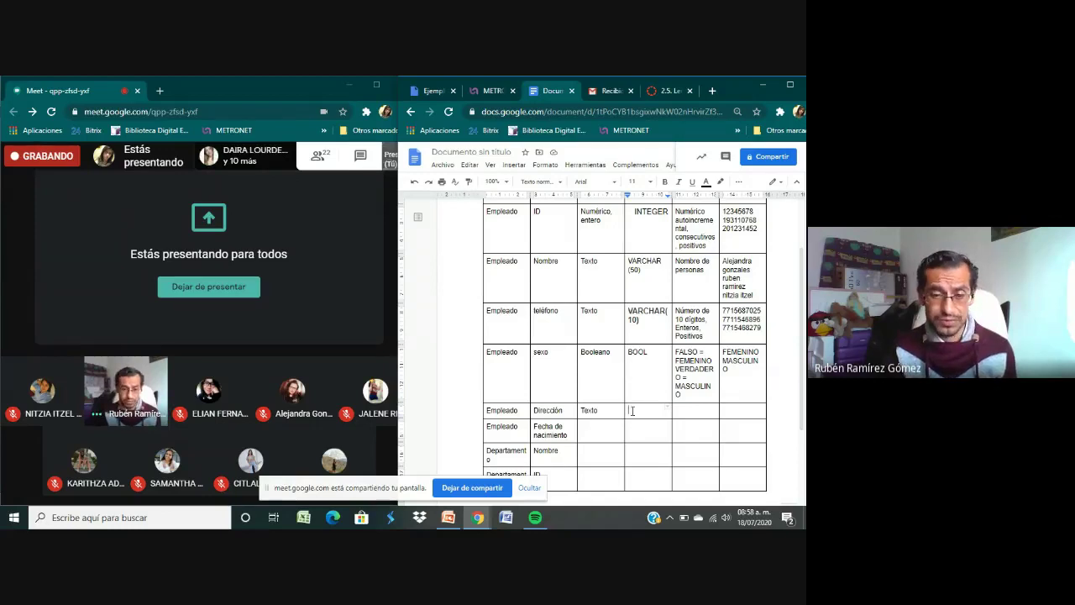
key(alt+Tab)
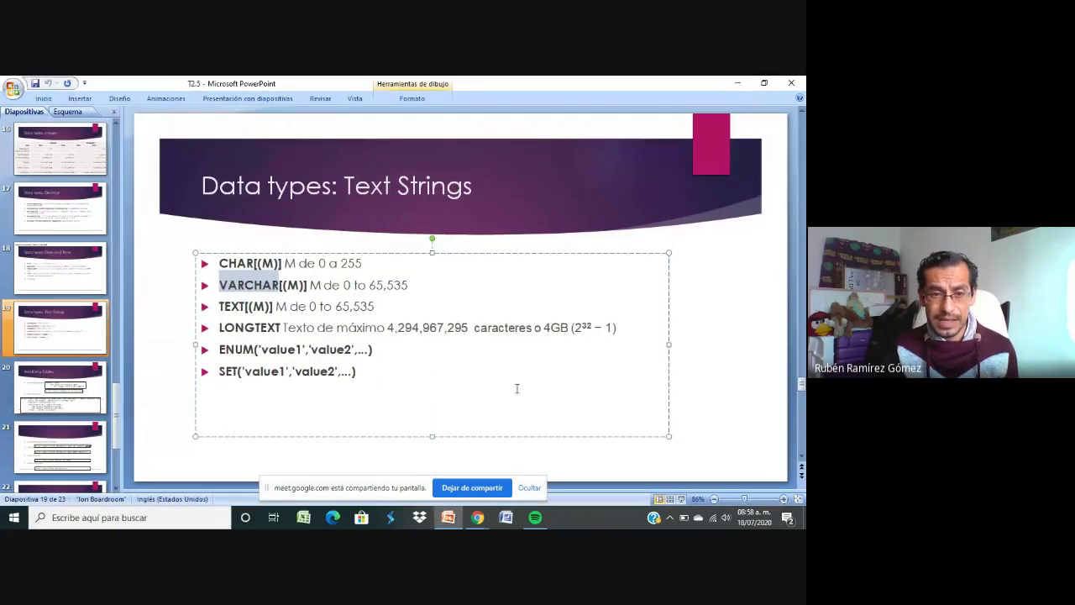
Review the Text Strings slide's CHAR, VARCHAR and TEXT length limits, then return to the document
click(733, 400)
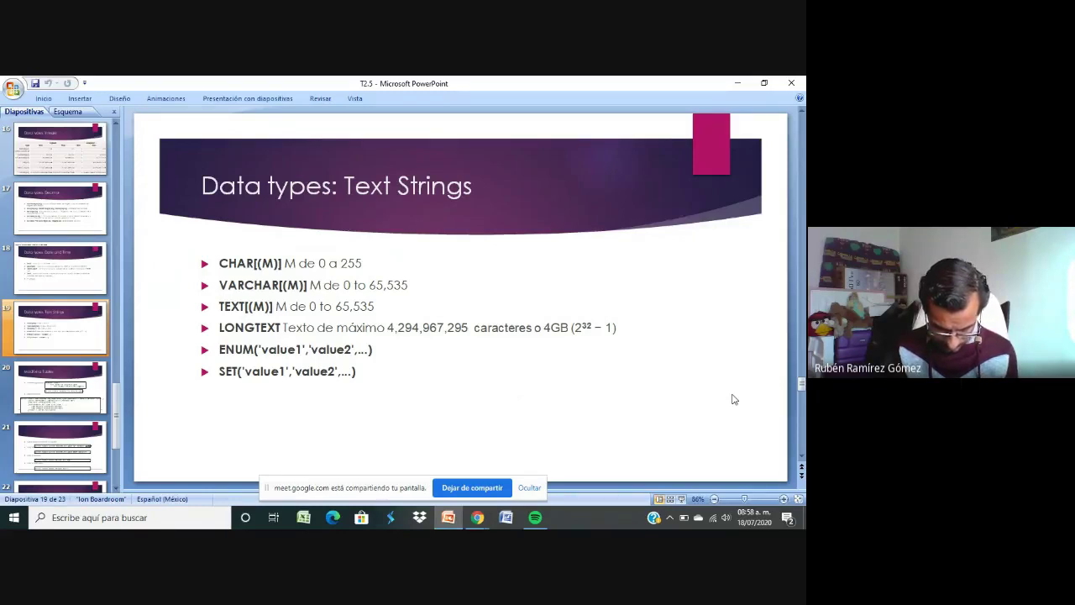
key(alt+Tab)
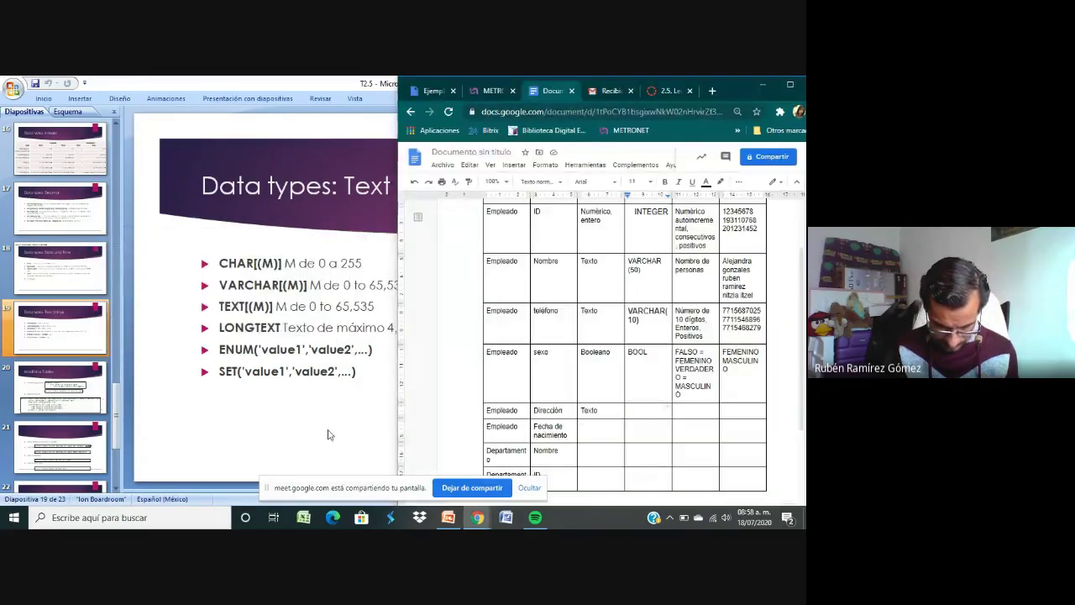
Enter VARCHAR (100) as the Dirección row's MySQL type, changing the length from 50 to 100
click(328, 434)
key(alt+Tab)
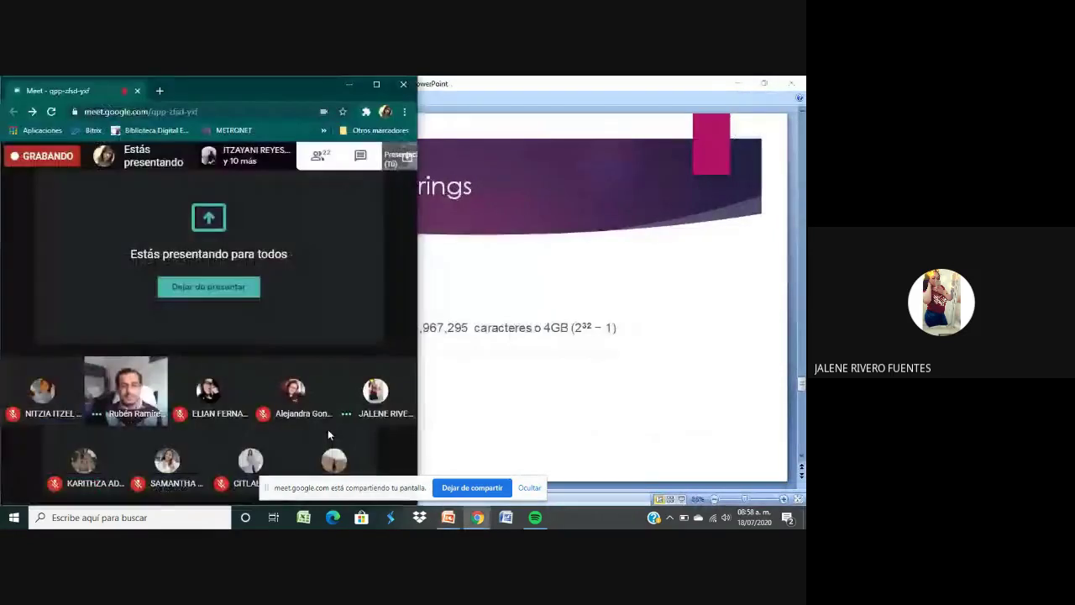
key(alt+Tab)
key(alt+Tab)
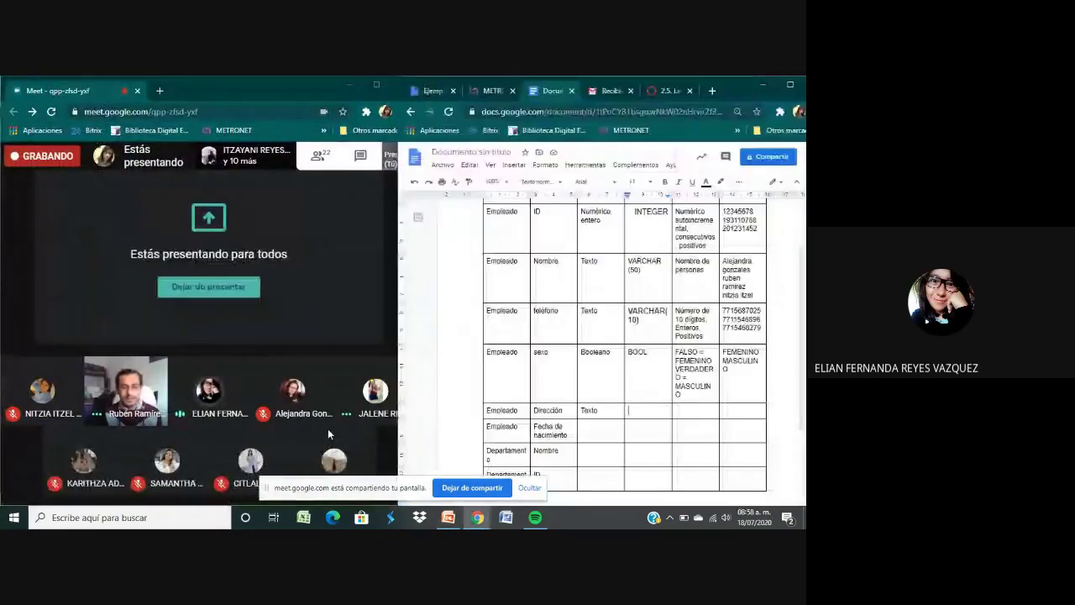
text(V)
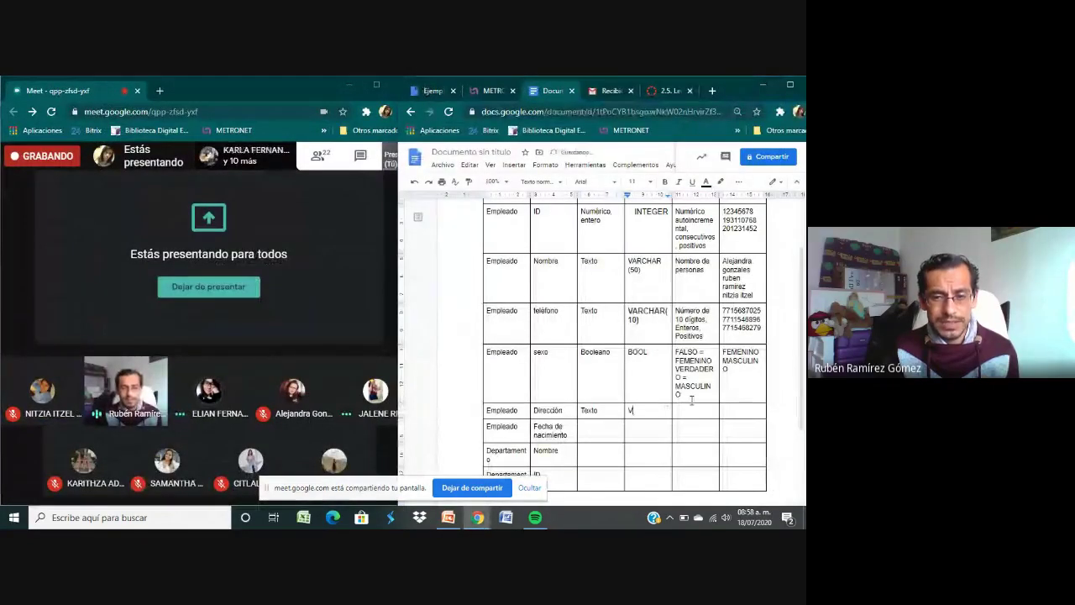
text(ar)
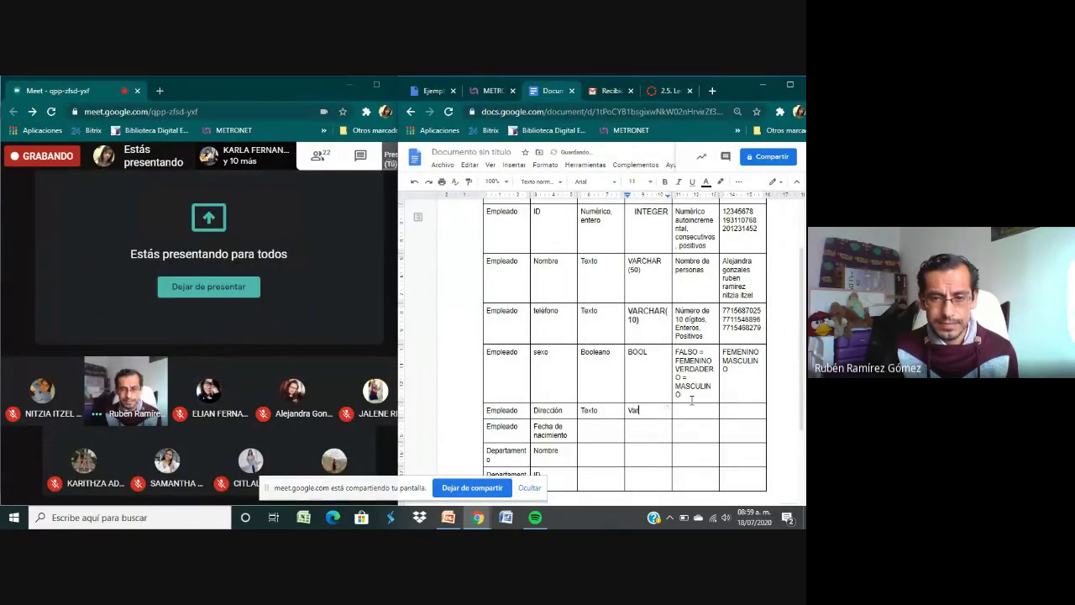
key(BackSpace)
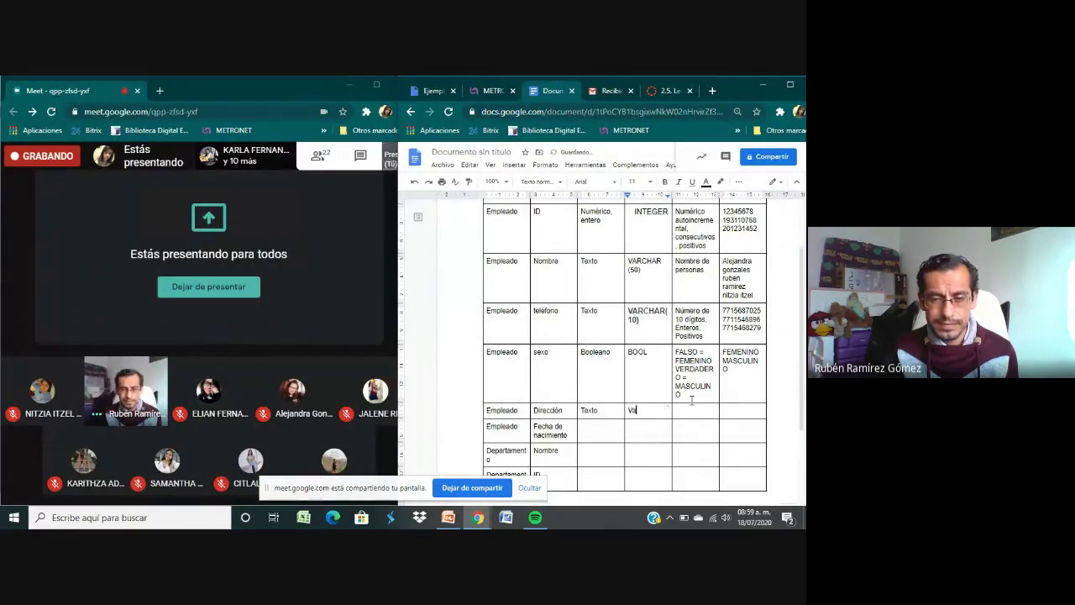
text(ARCHA)
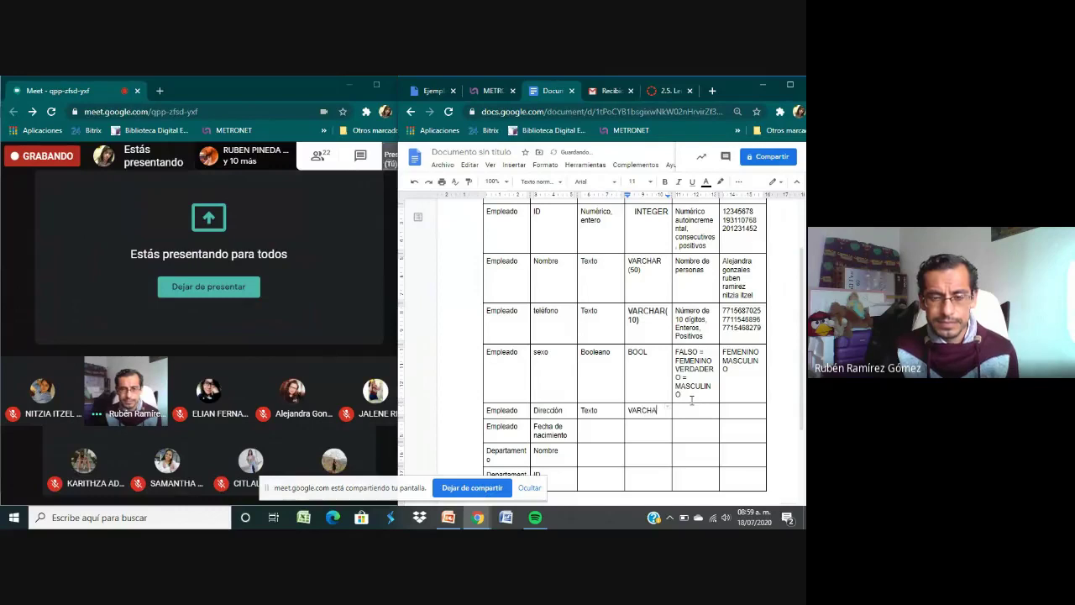
text(R ()
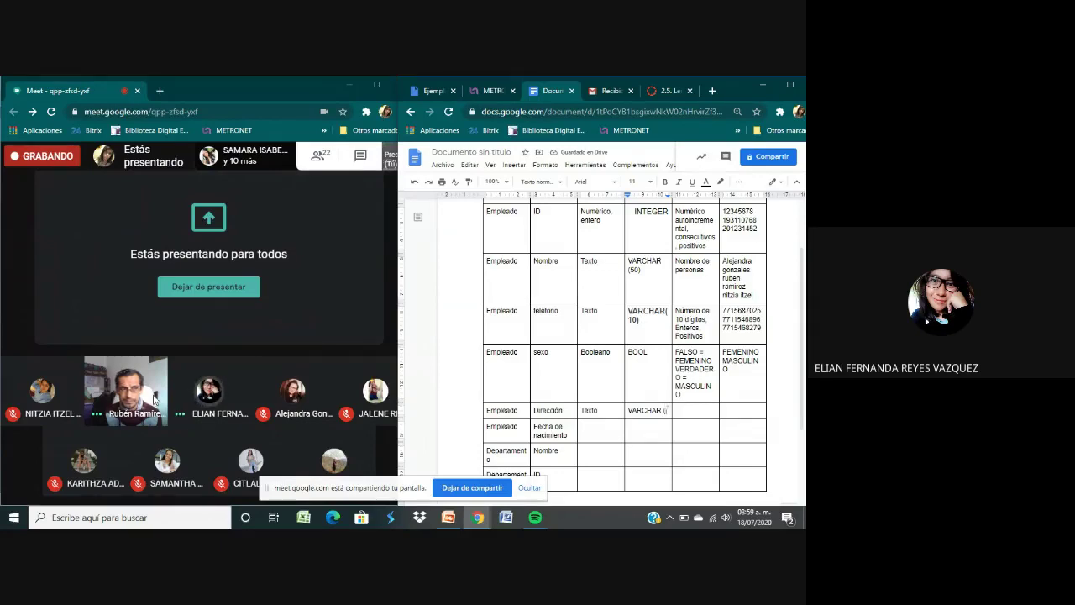
mouse_move(143, 474)
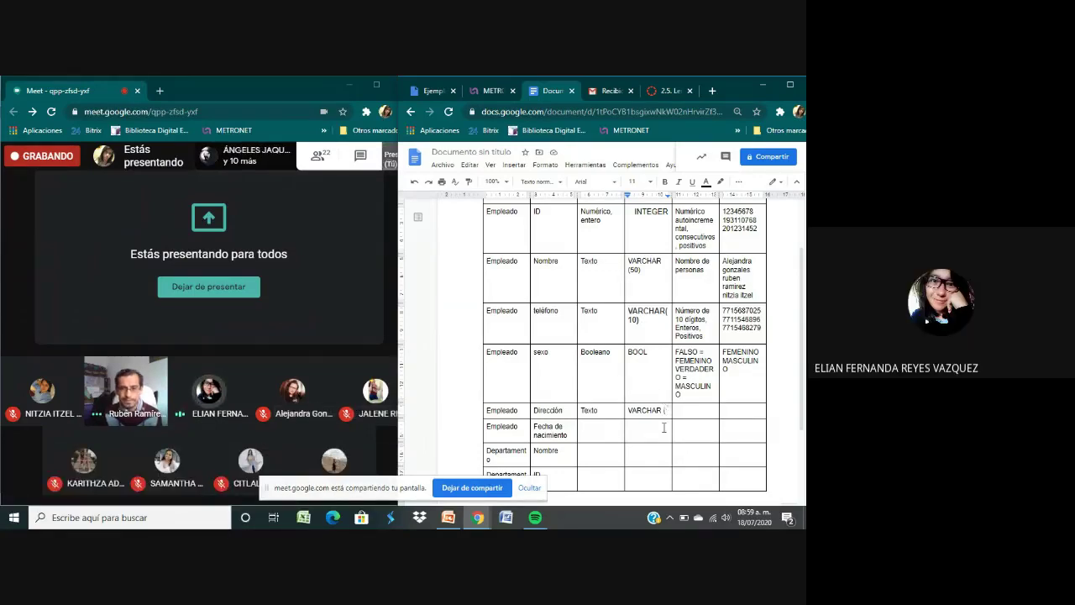
text(50))
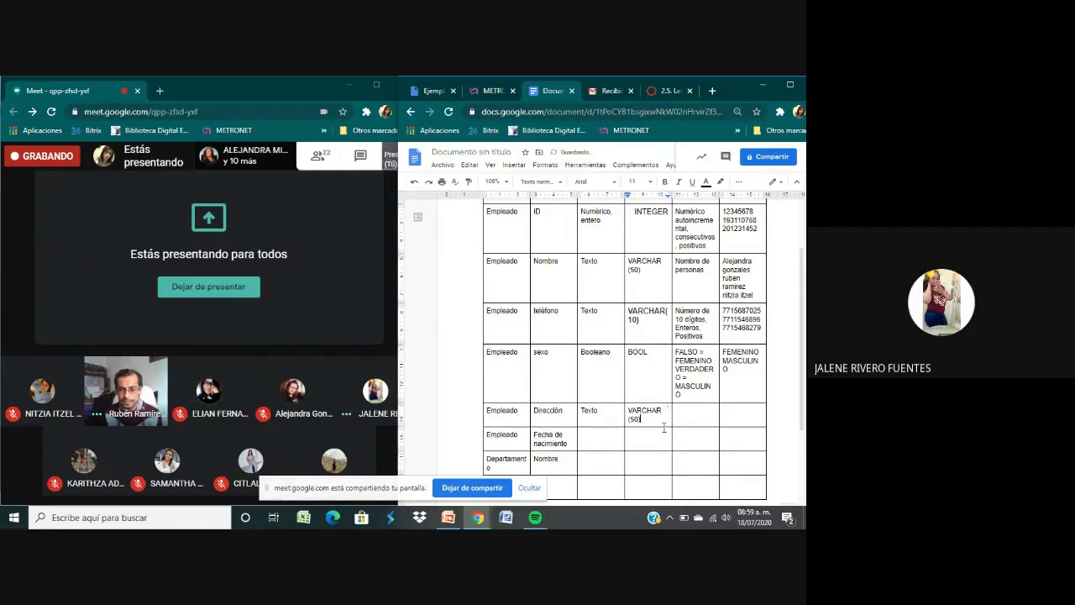
key(BackSpace)
key(BackSpace)
key(BackSpace)
text(100))
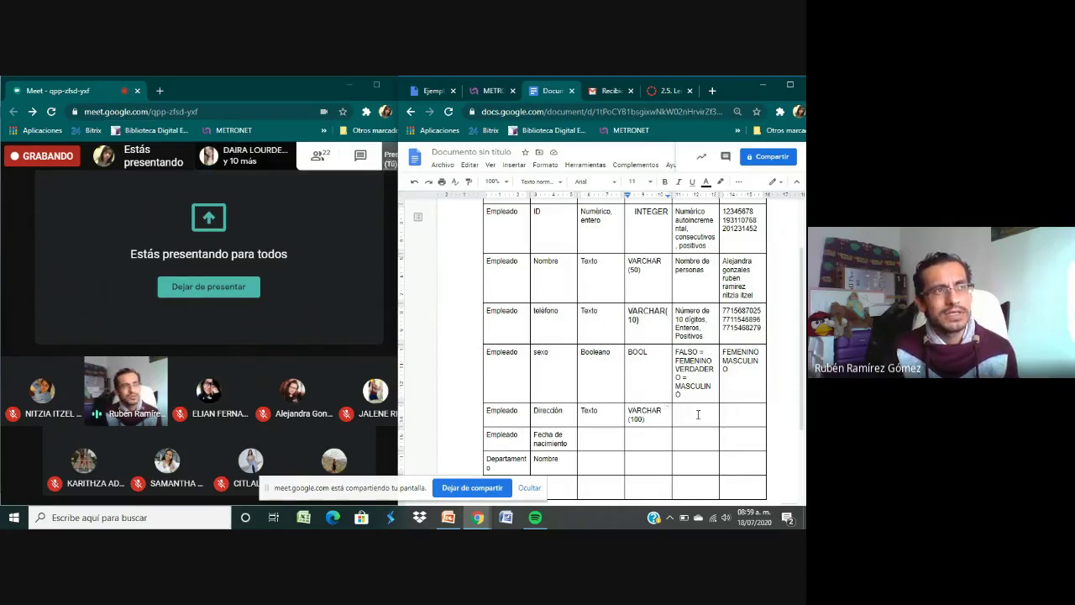
click(697, 414)
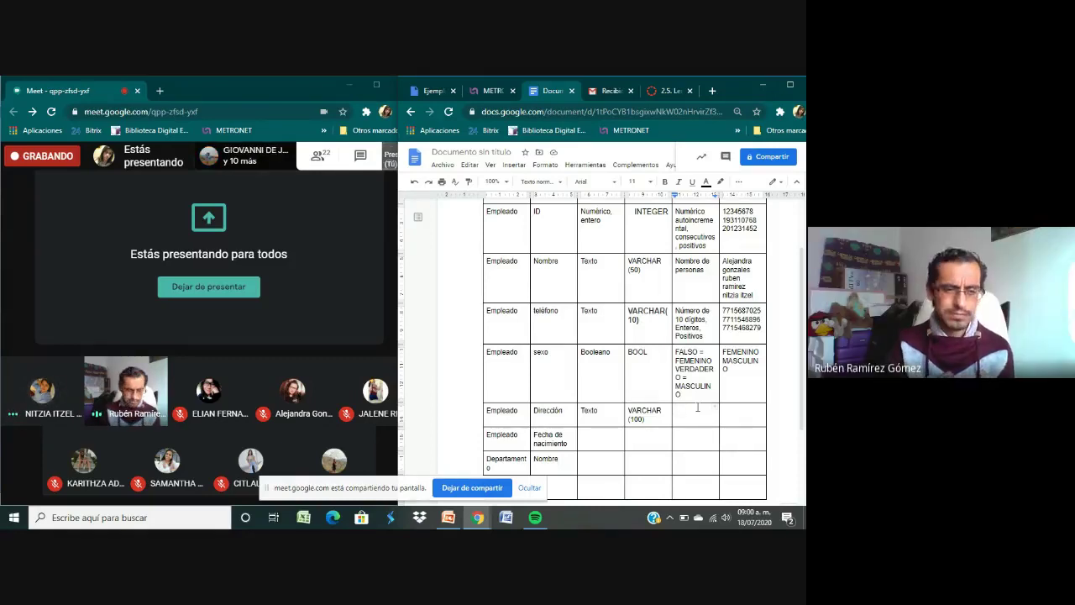
click(697, 407)
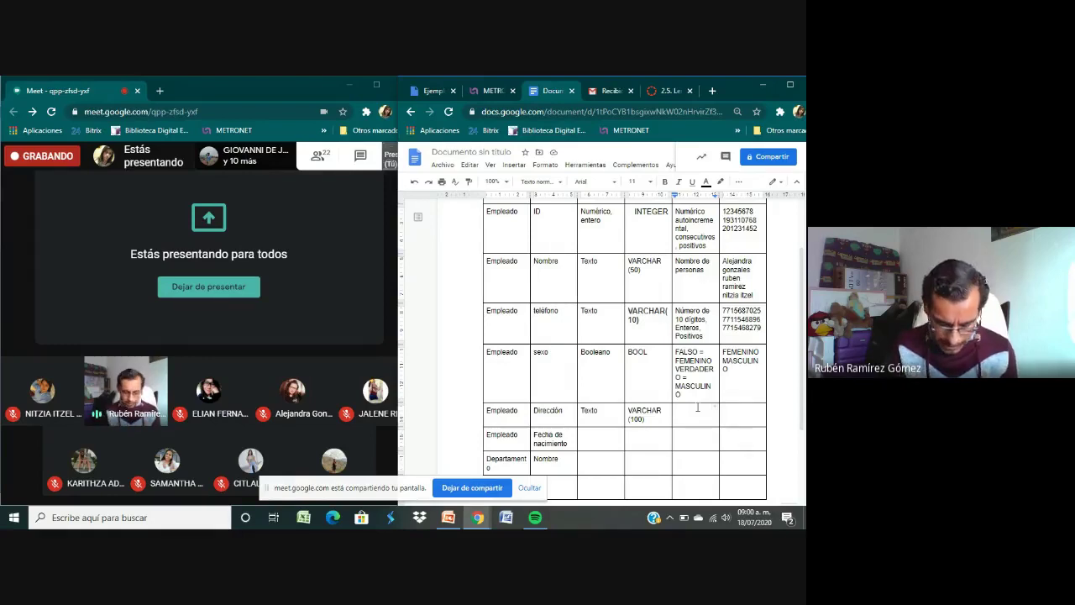
text(N)
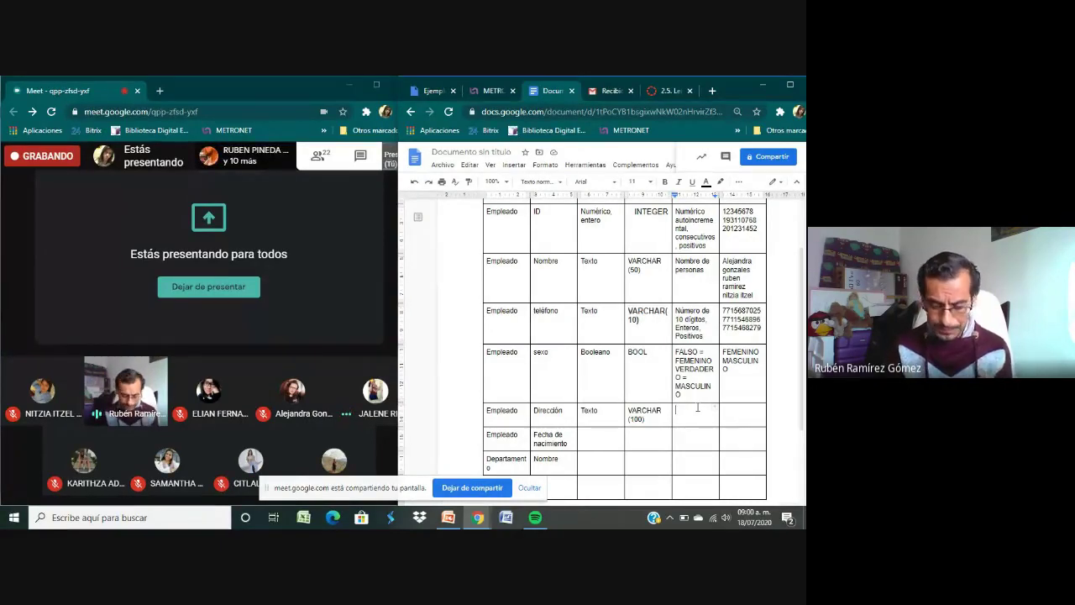
Type 'Direcciones de casas: calle numero(exterior)' in the Dirección domain cell, fixing typos along the way
text(EL)
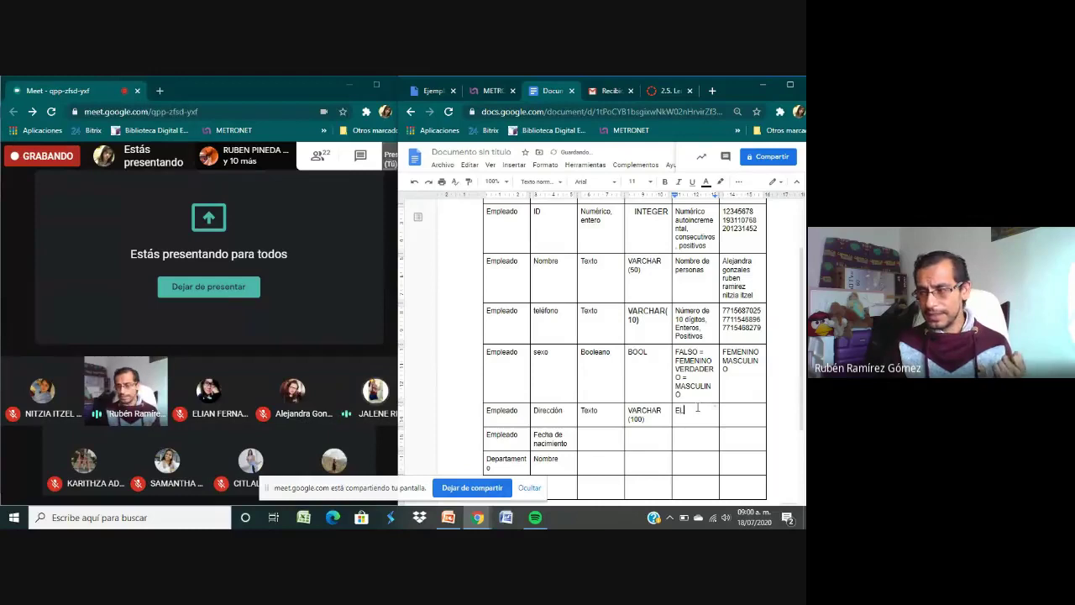
key(BackSpace)
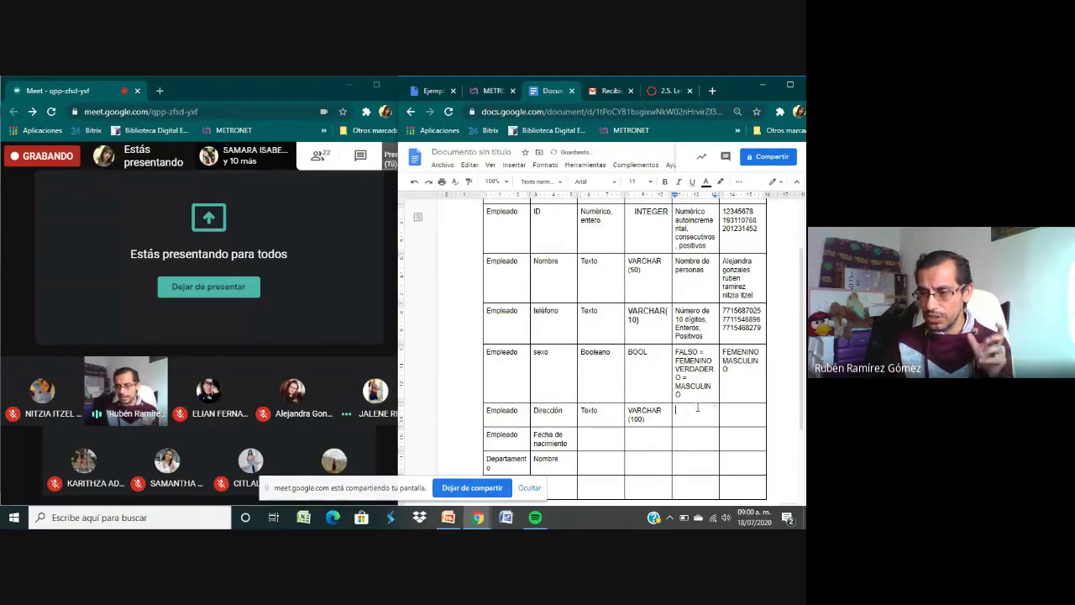
text(D)
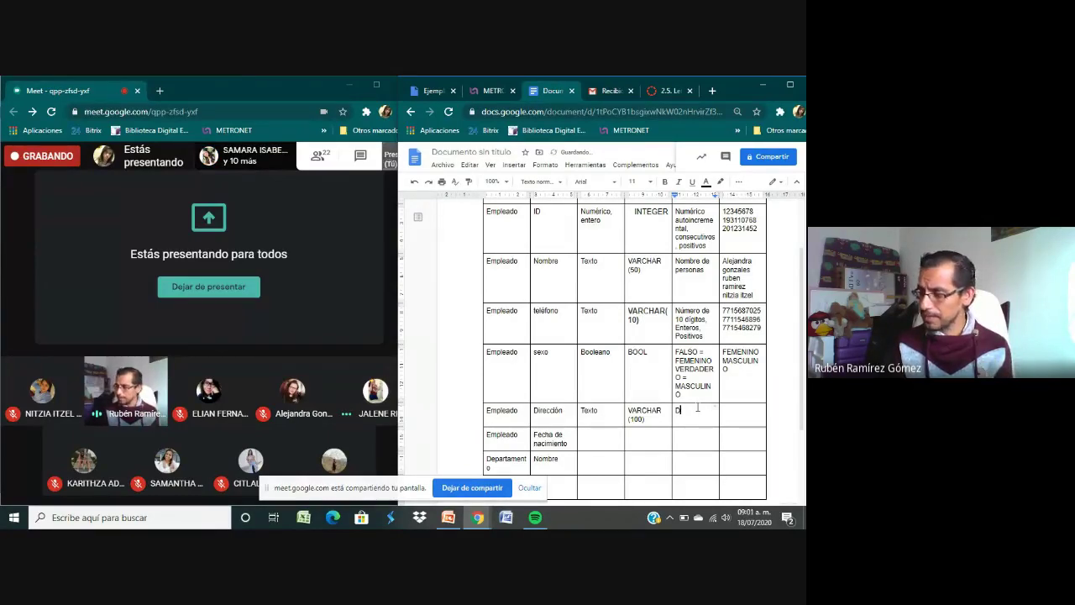
text(irecciones)
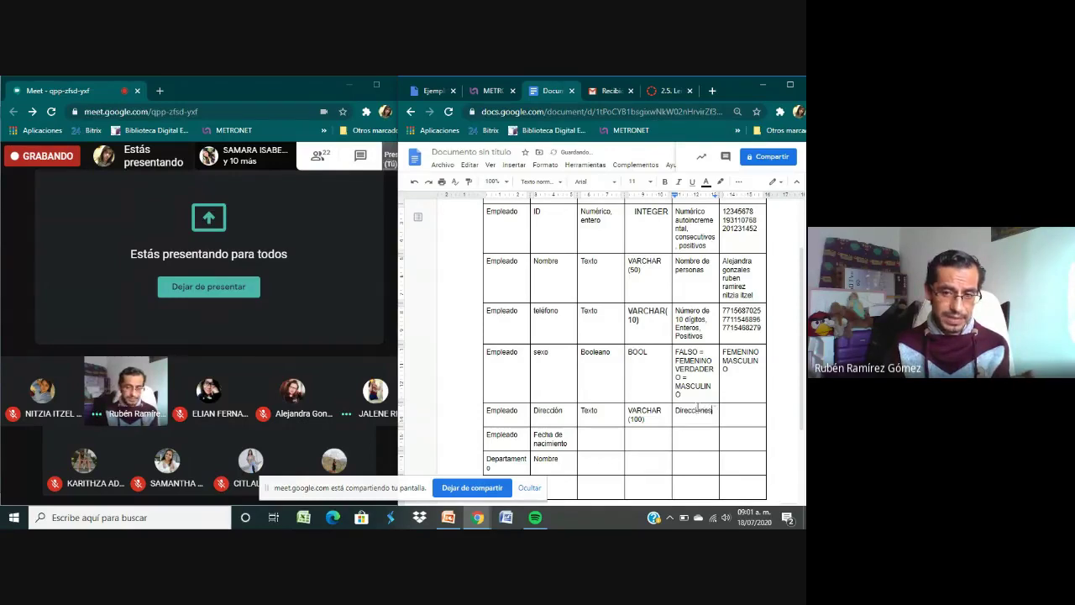
text( de cas)
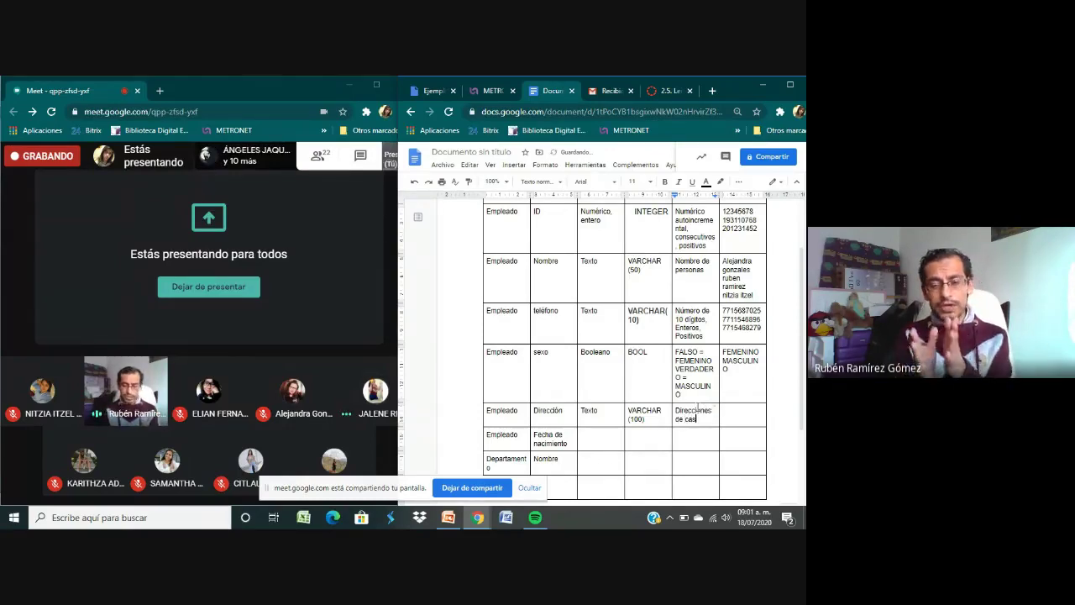
text(as)
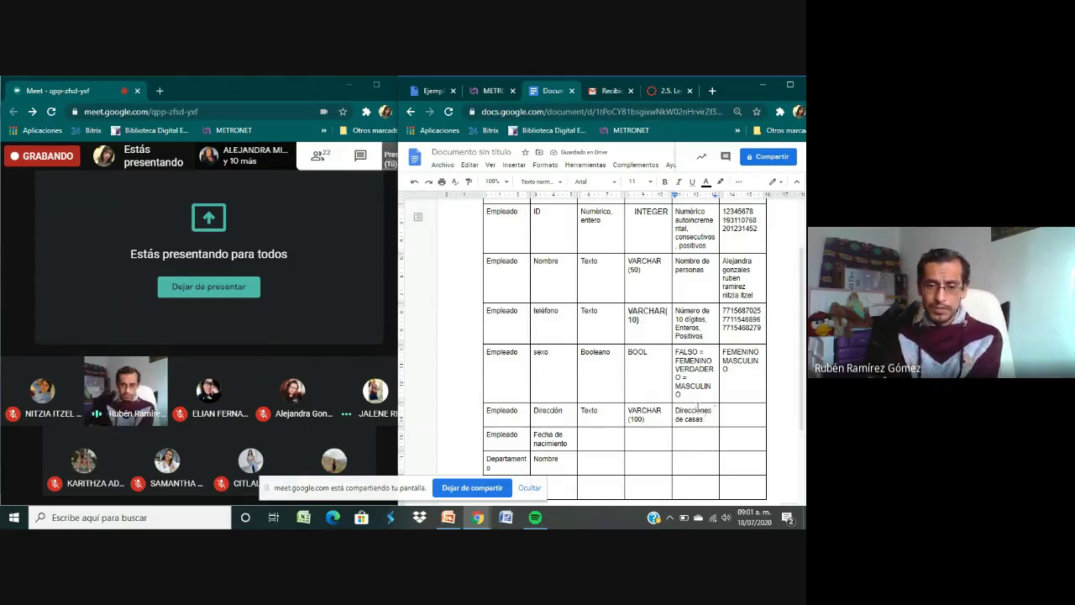
key(BackSpace)
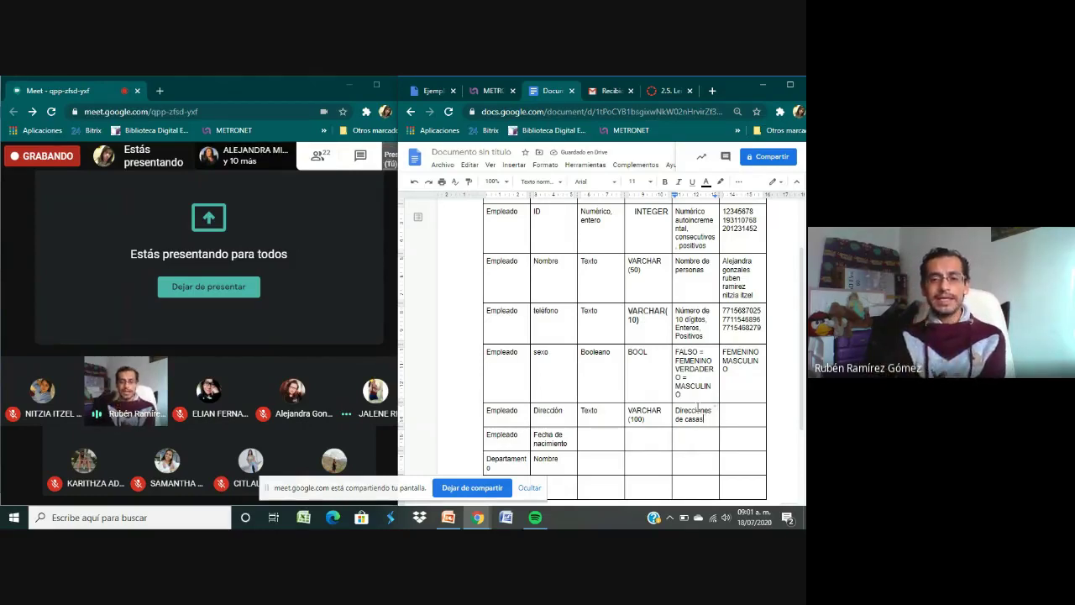
text(:)
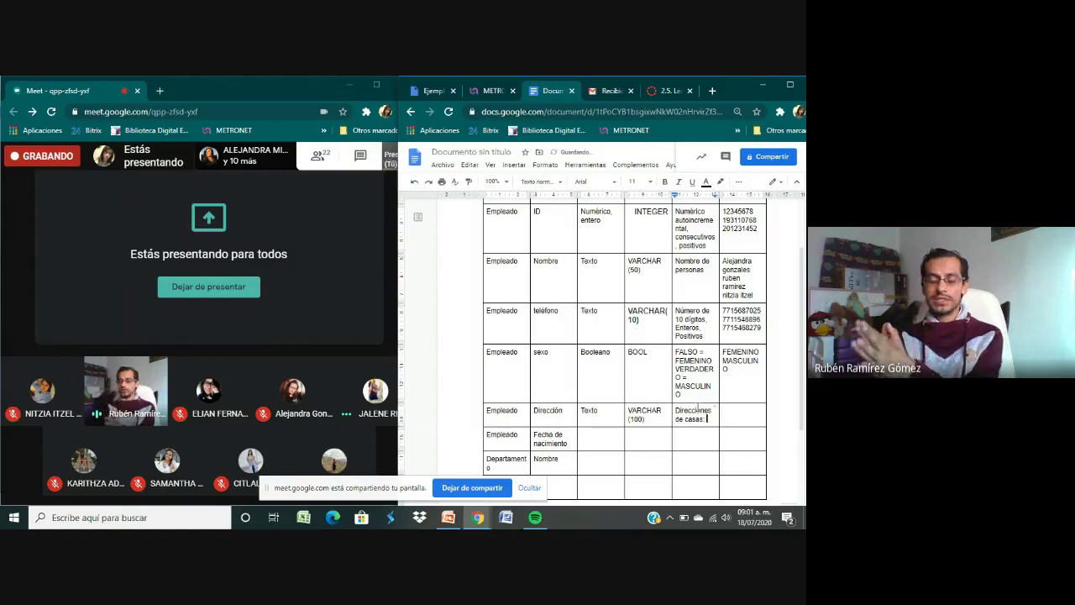
text( cal)
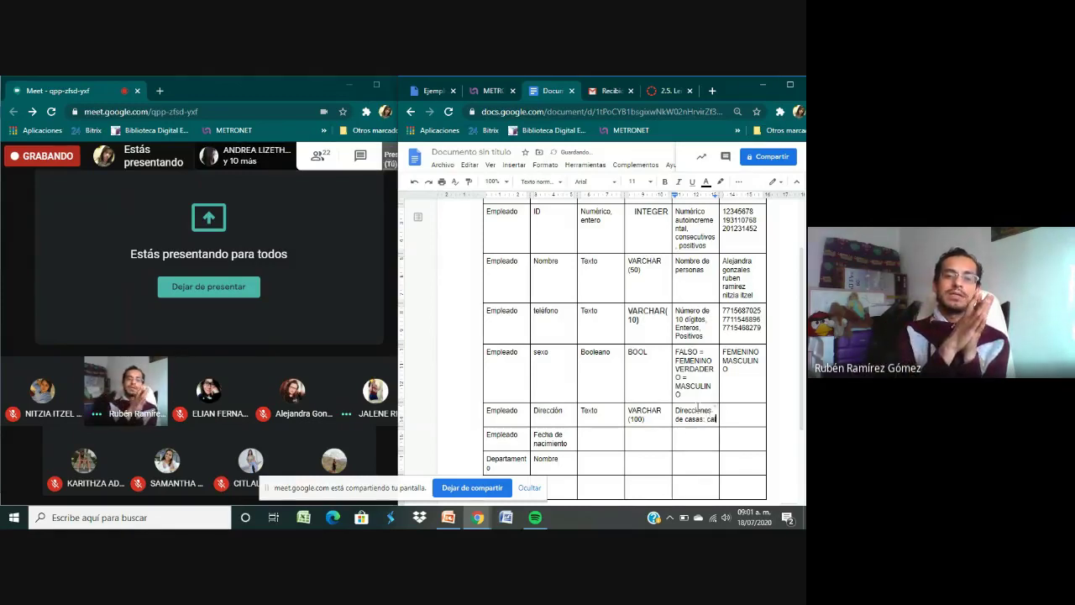
text(le)
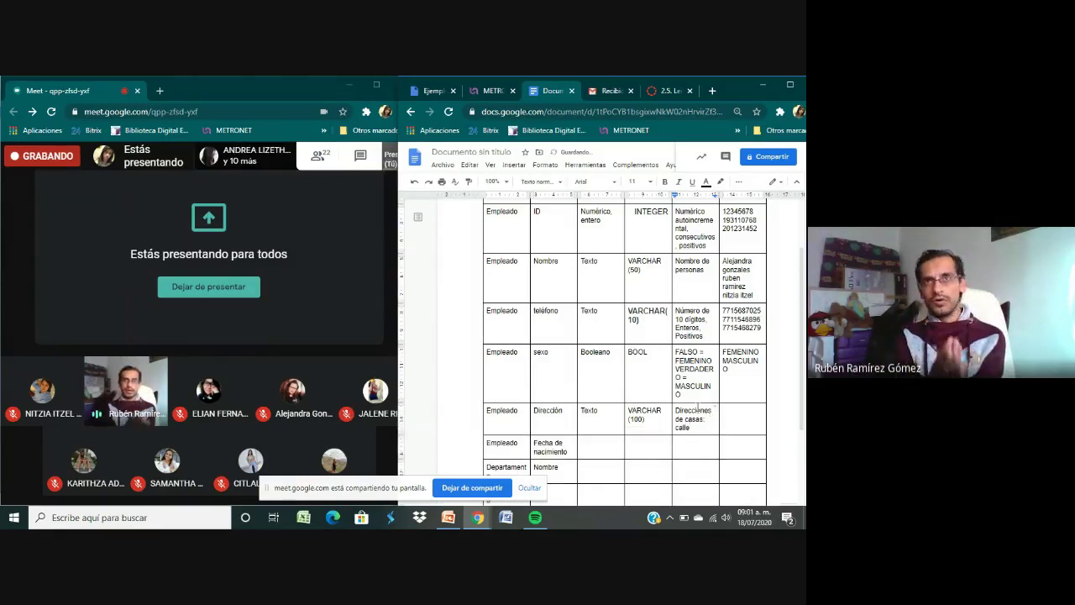
key(BackSpace)
key(BackSpace)
key(BackSpace)
key(BackSpace)
key(BackSpace)
key(BackSpace)
key(BackSpace)
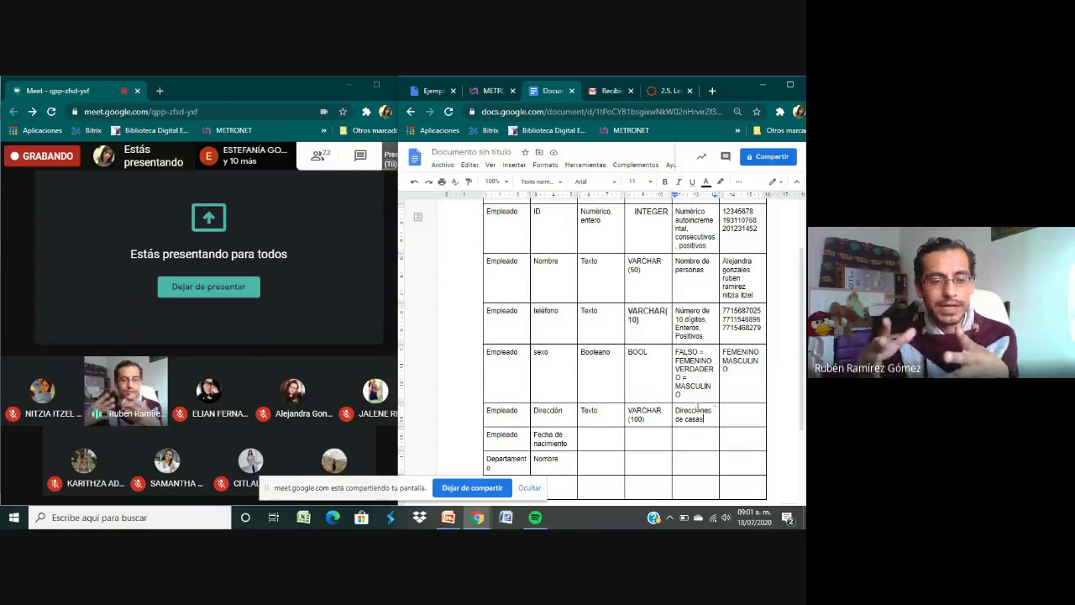
text(:)
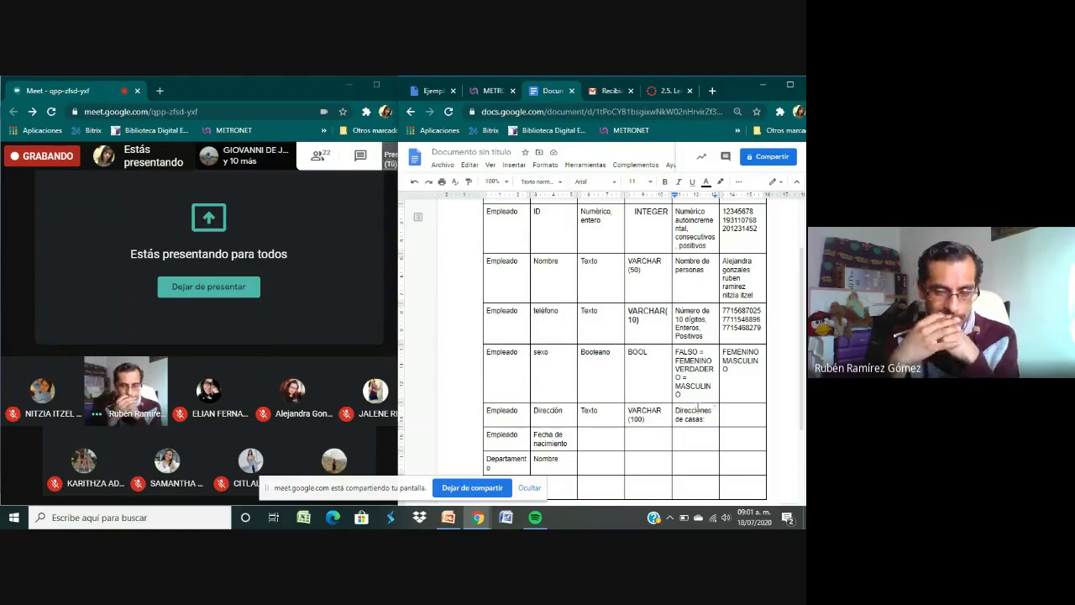
text(de casas: calle)
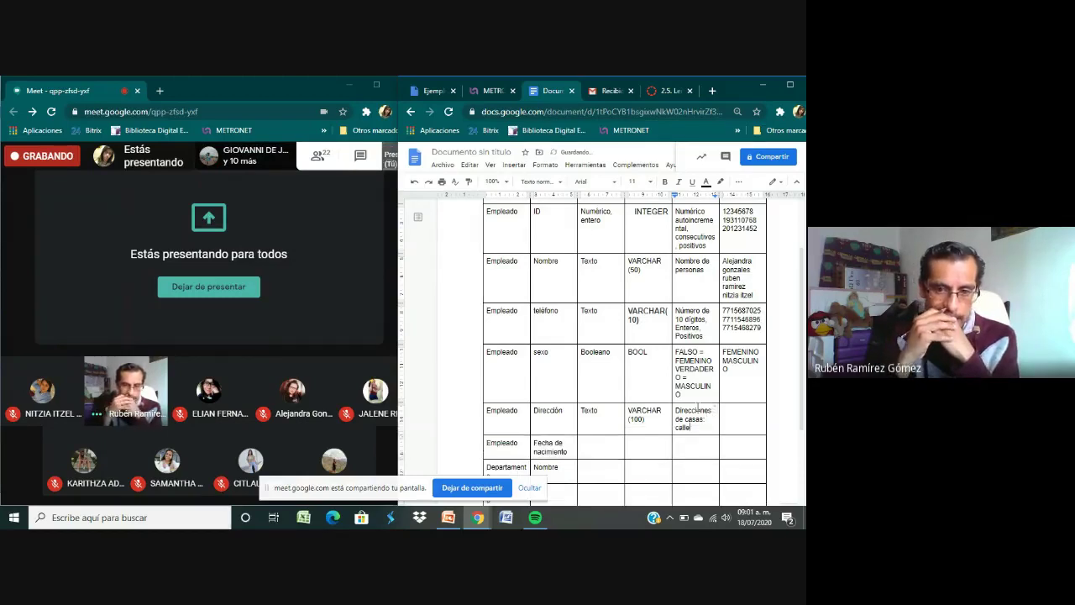
text( numero)
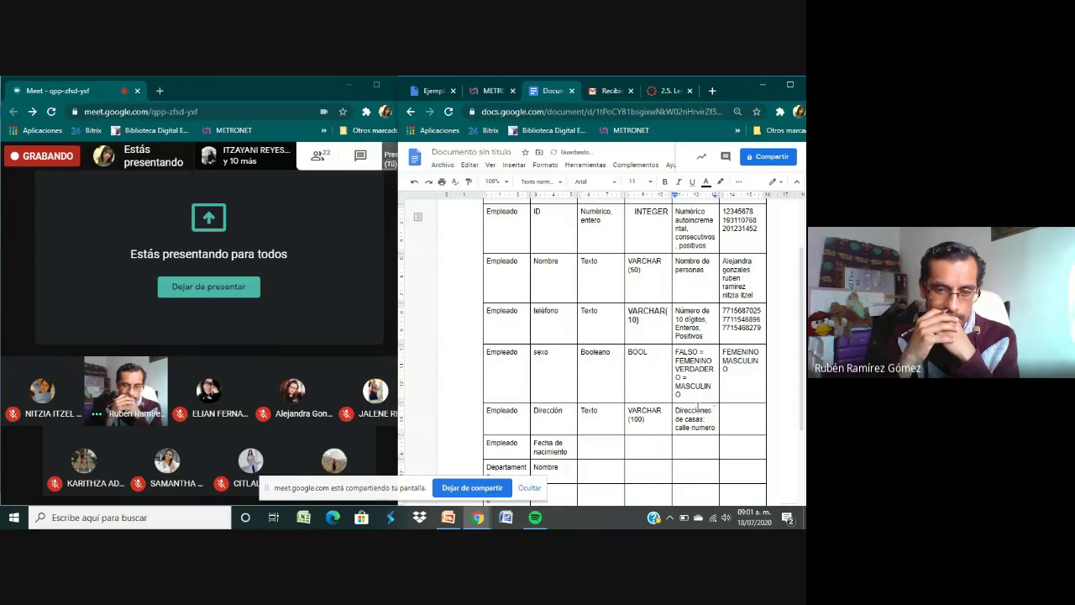
text((e)
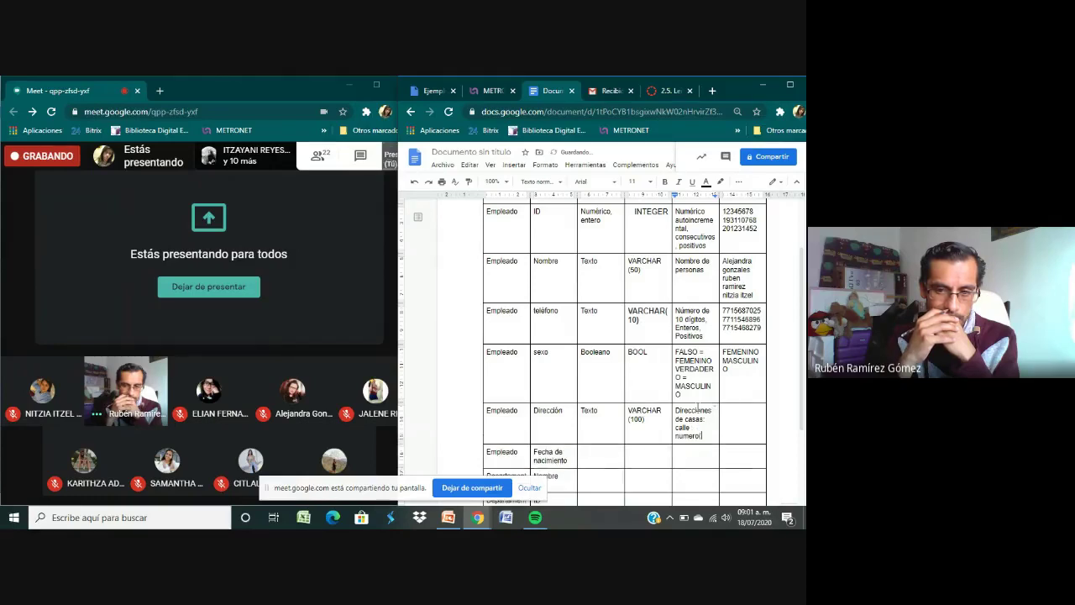
text(er)
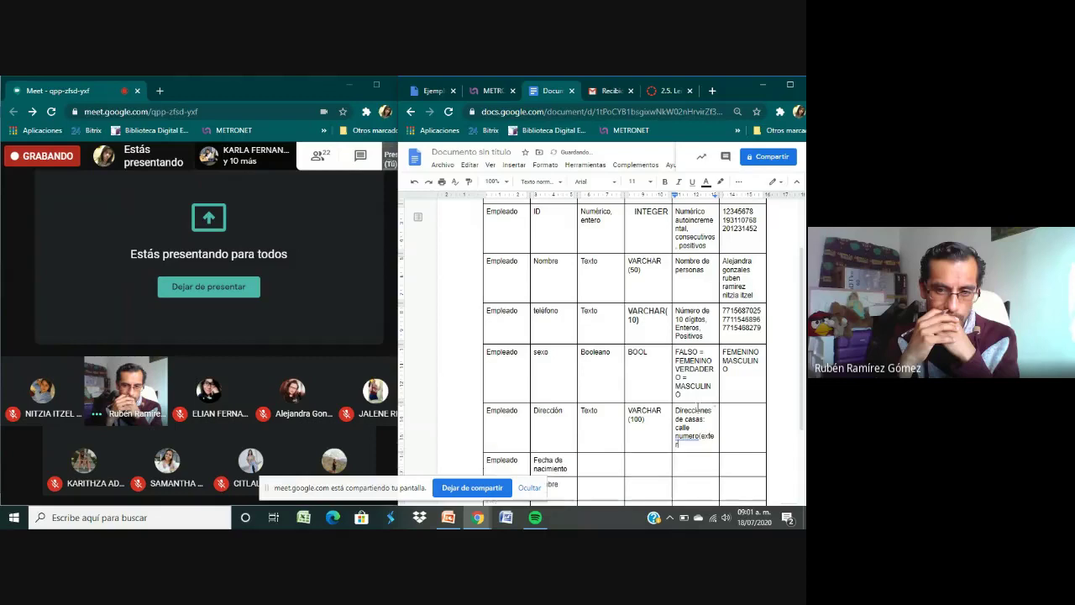
key(BackSpace)
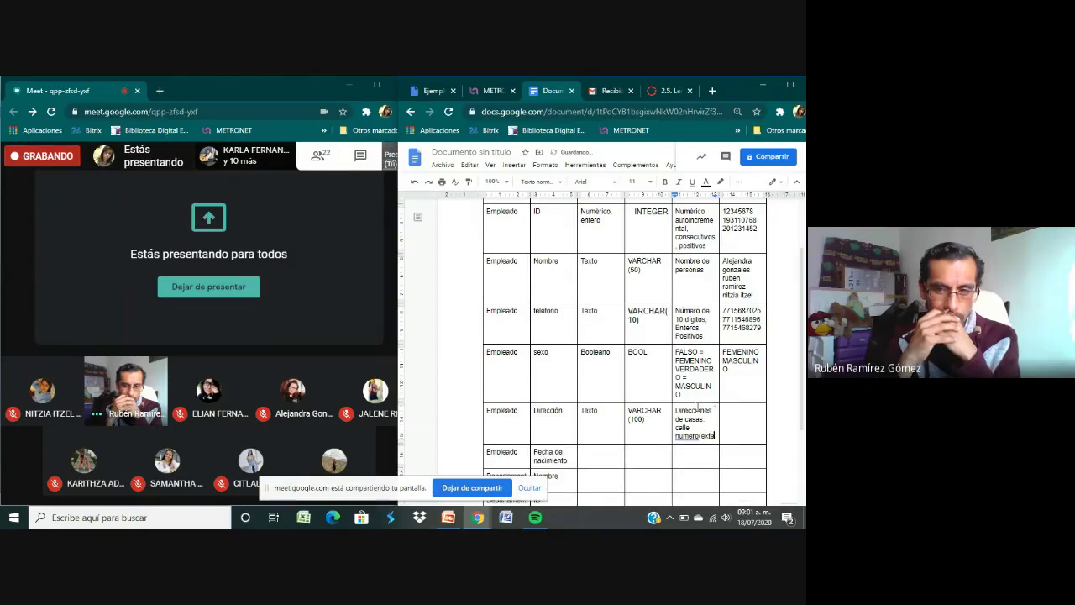
text(rio)
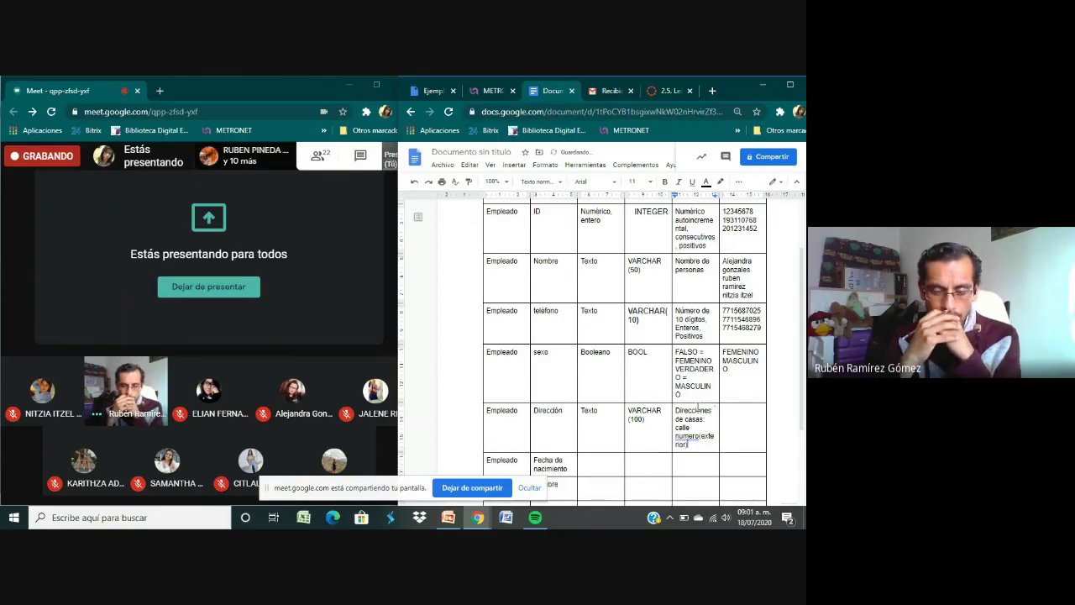
text(r))
Correct numero to número in the Dirección domain and unmute the call microphone
click(690, 435)
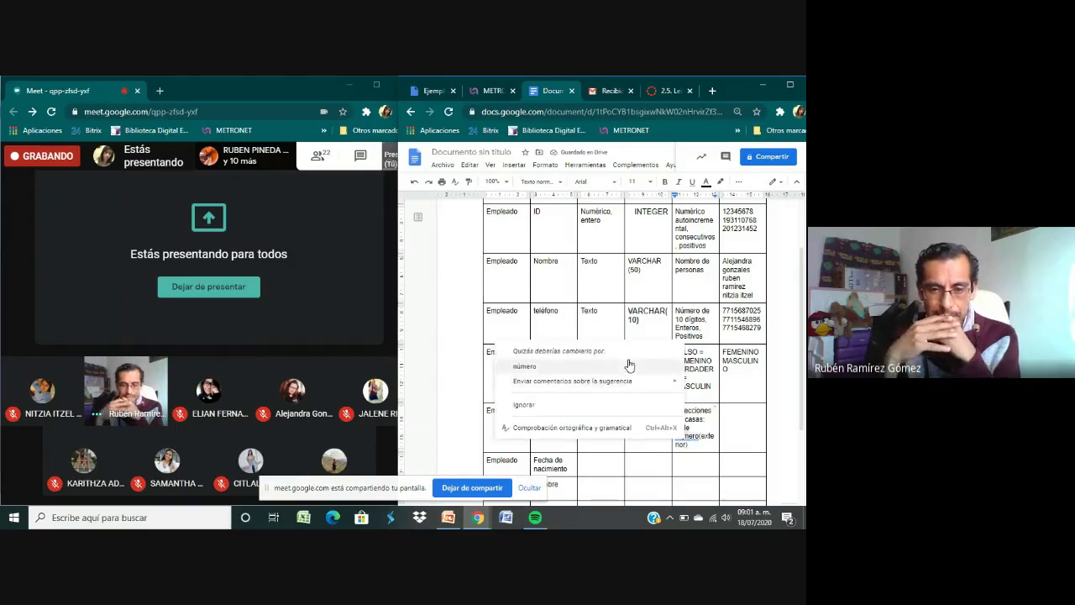
key(Escape)
text(ú)
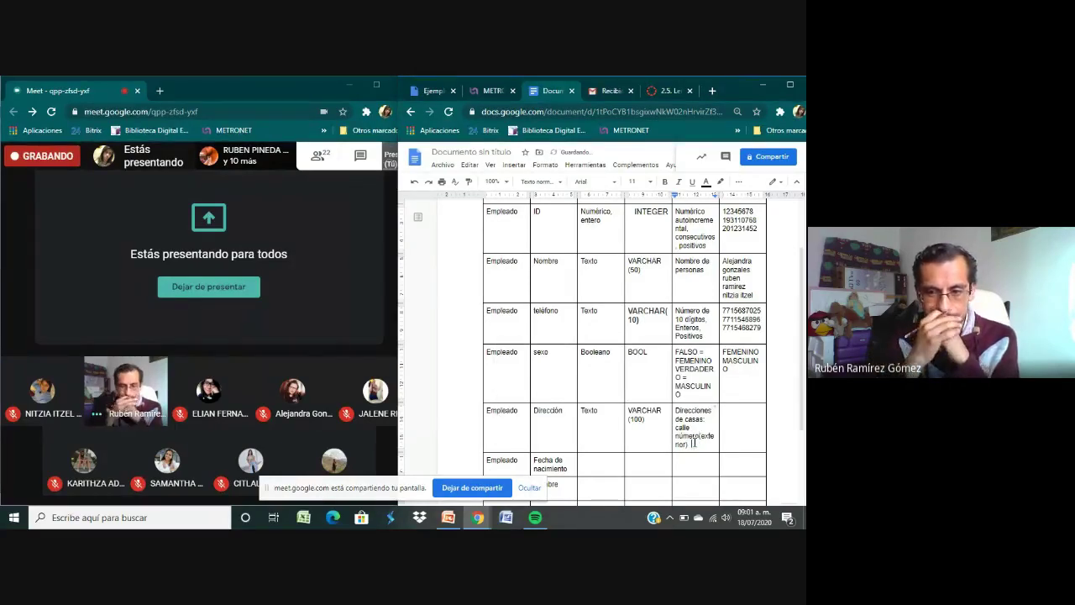
click(168, 478)
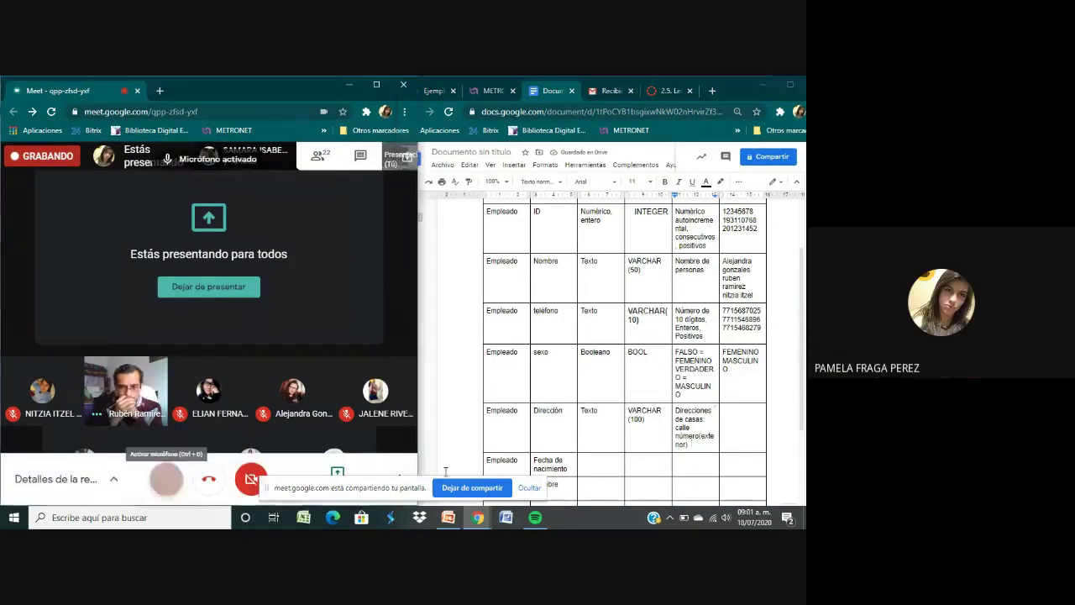
click(701, 448)
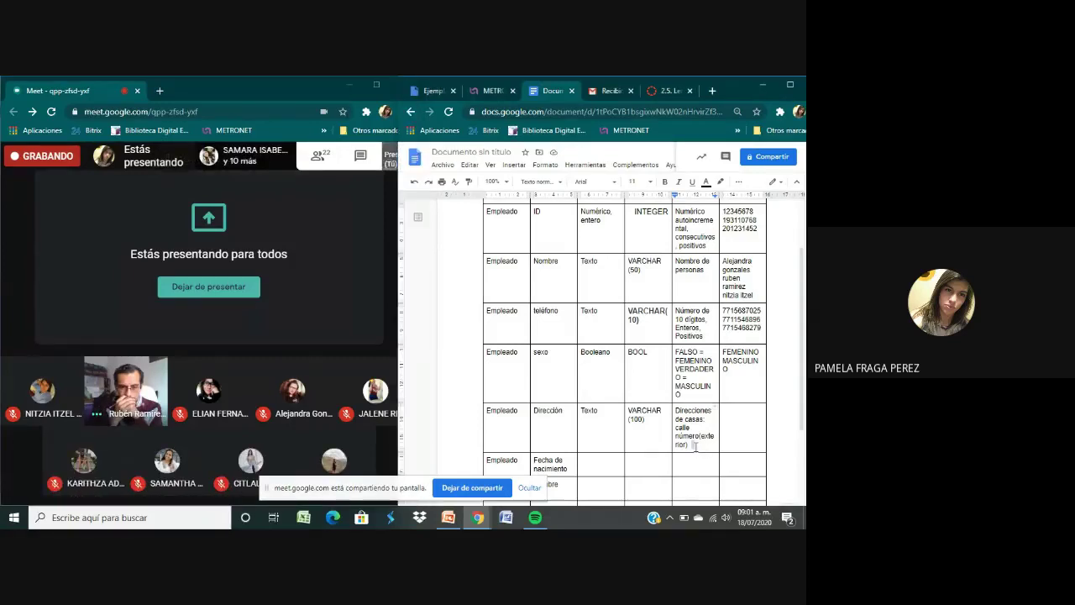
Append colonia, municipio, código postal, estado to the Dirección domain, accepting the código spelling suggestion
text(col)
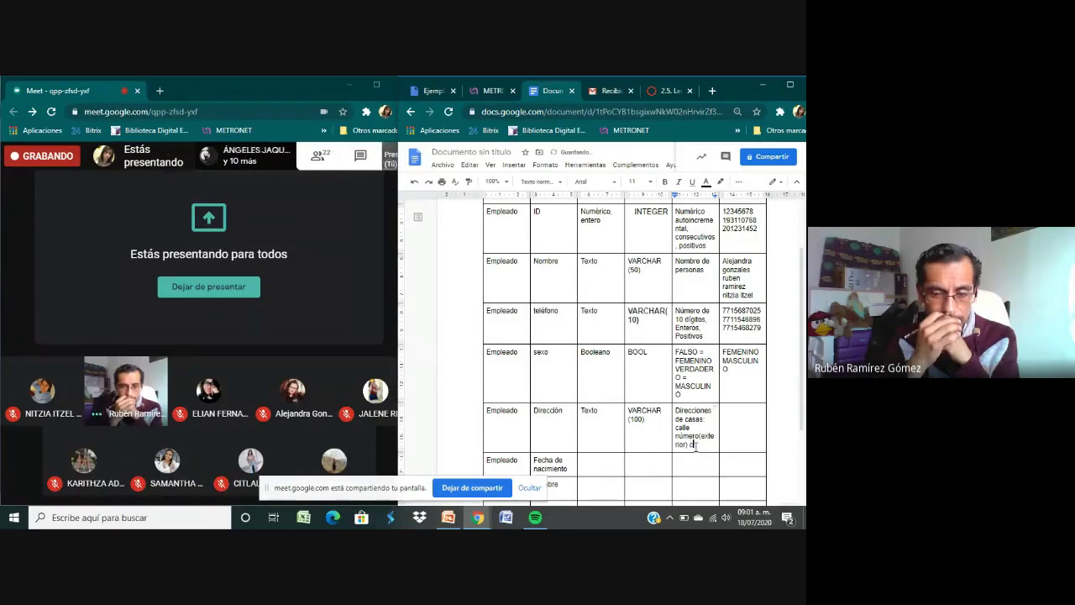
text(onia)
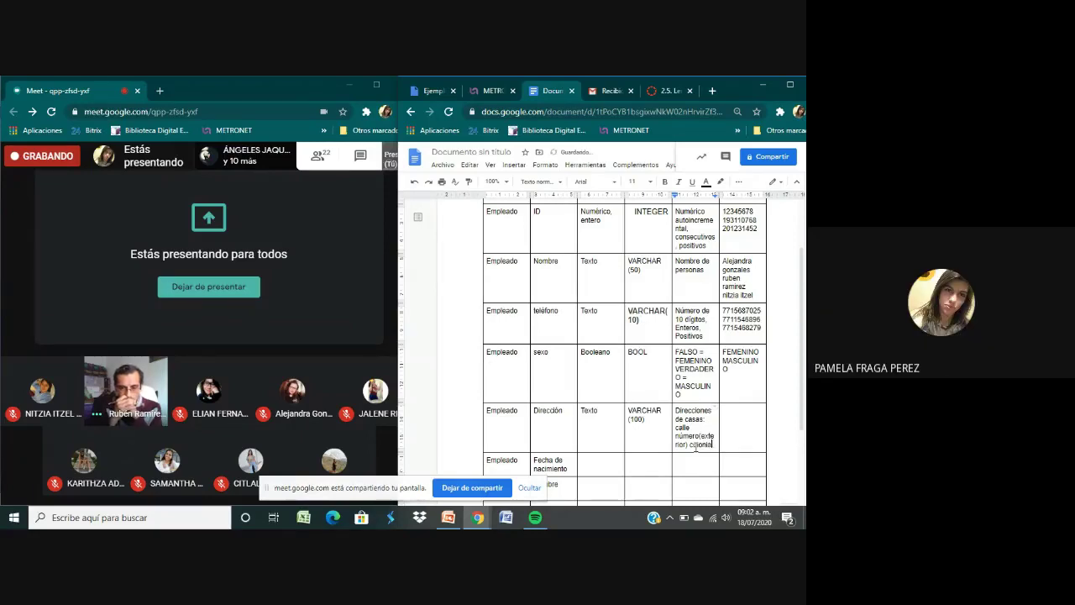
text(, munic)
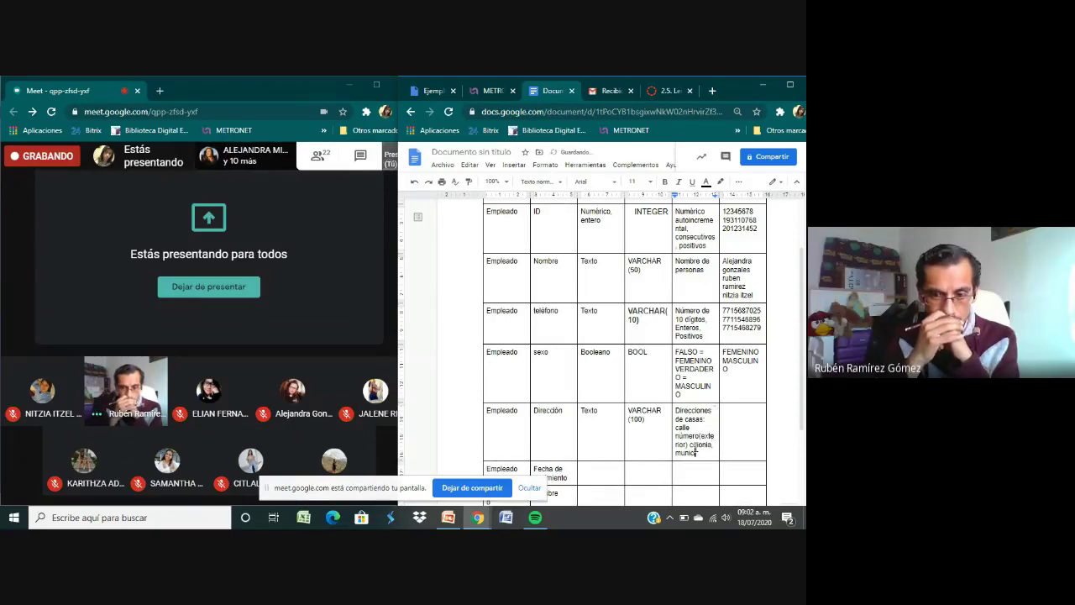
text(ipio, codigo)
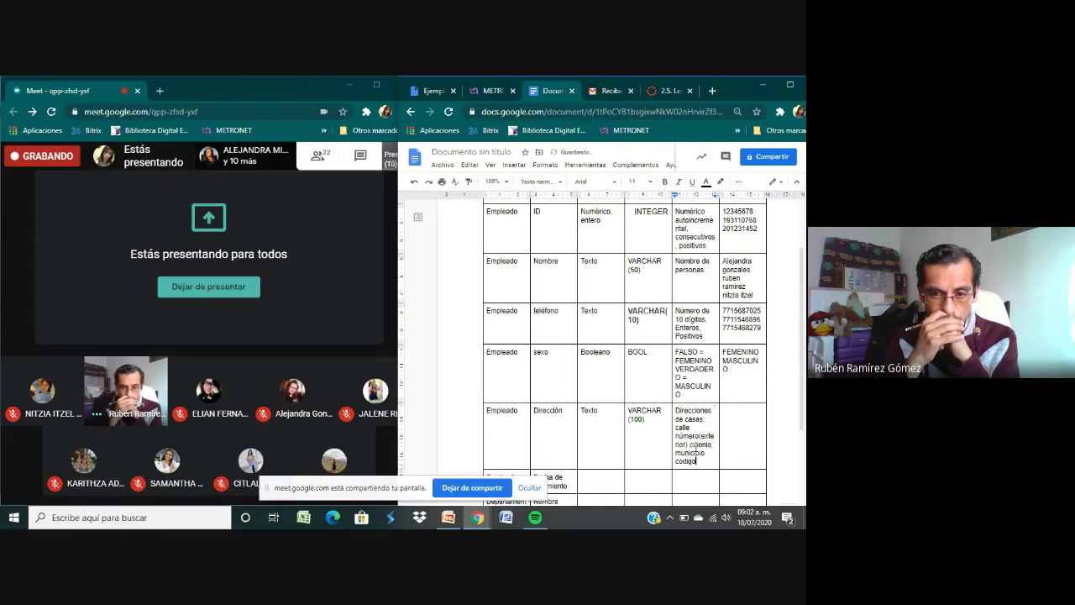
text( postal)
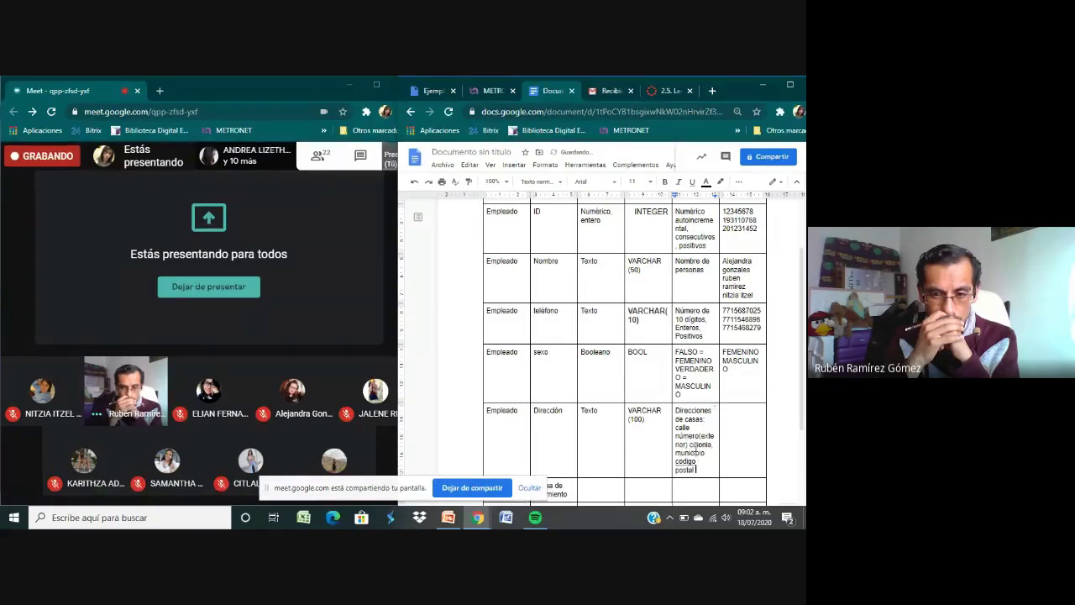
right_click(686, 460)
click(621, 388)
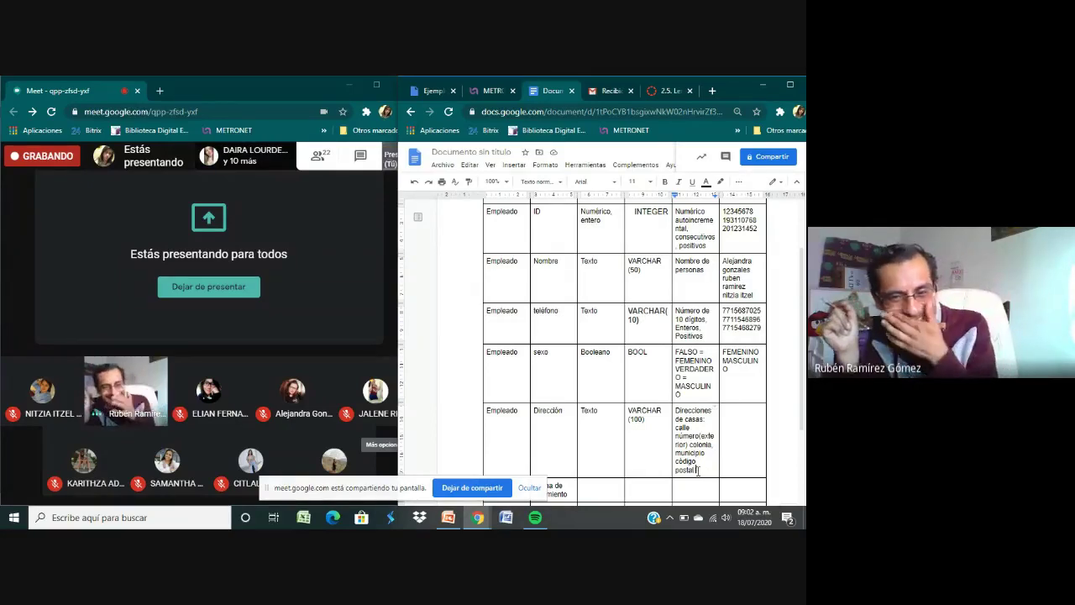
key(BackSpace)
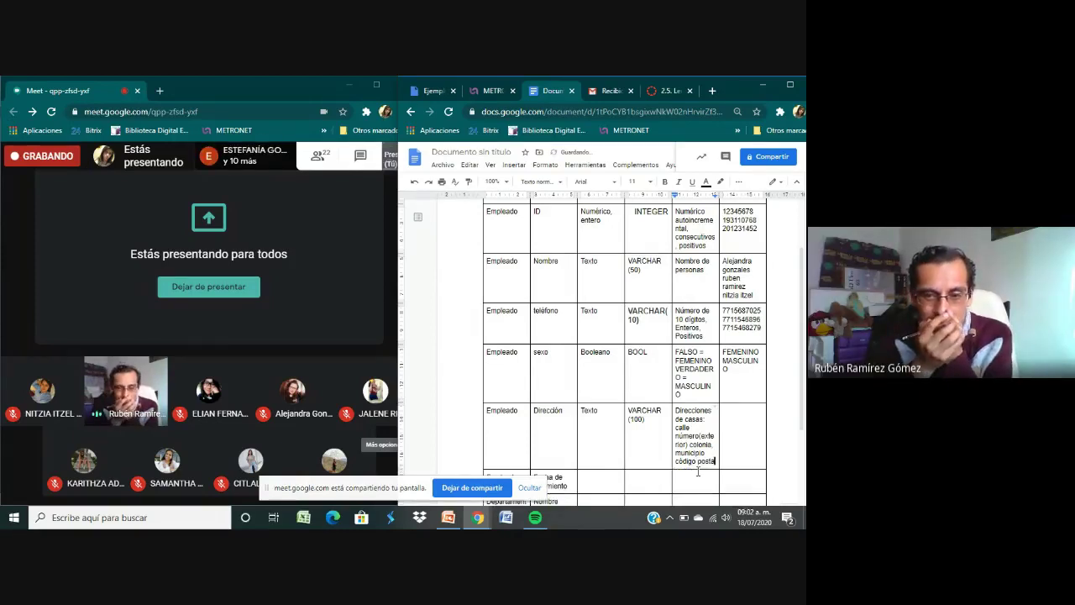
text(l, estado)
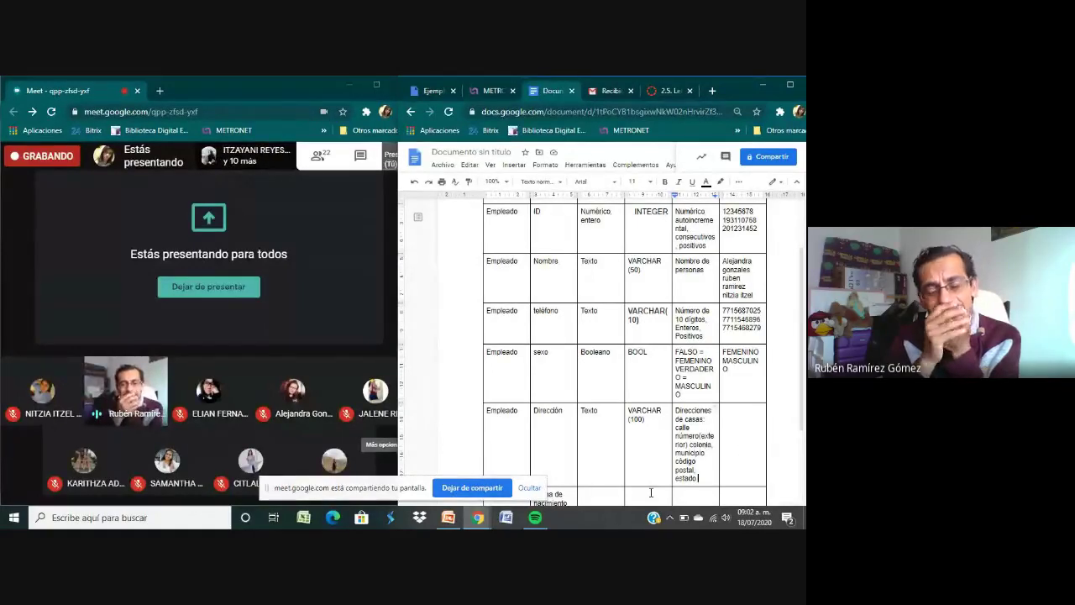
click(763, 443)
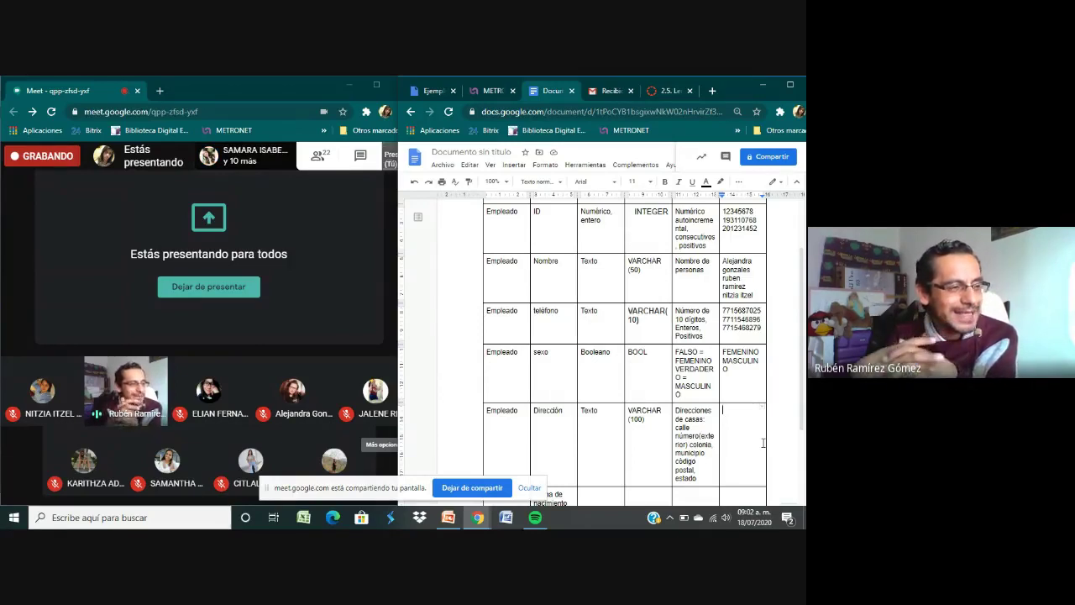
Mute the call microphone and fill Dirección's example cell with a sample street, number, city, postal code and state
text(SAN)
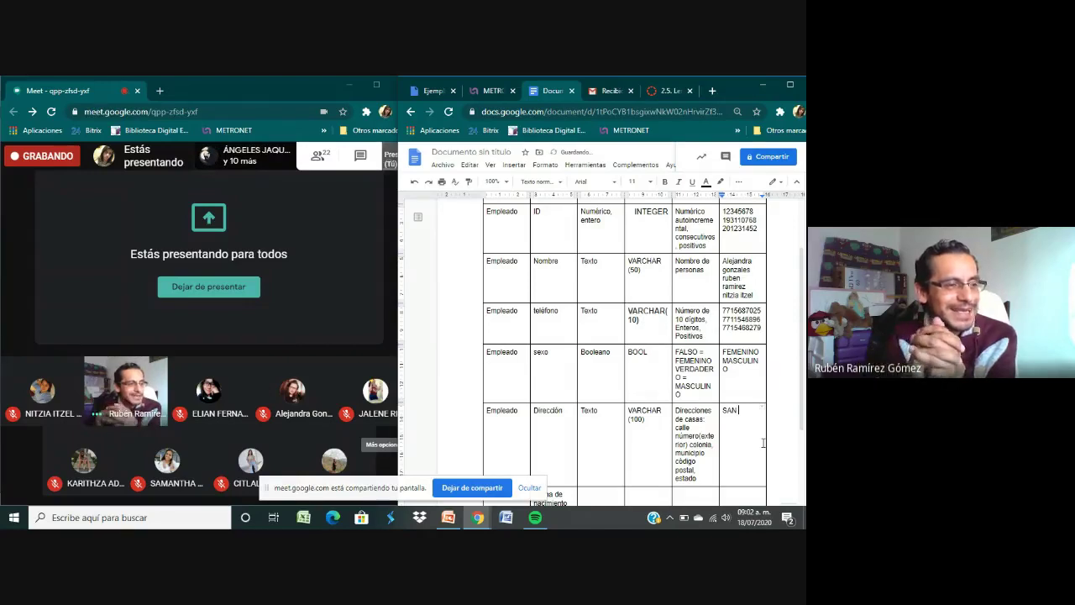
key(BackSpace)
key(BackSpace)
key(BackSpace)
key(BackSpace)
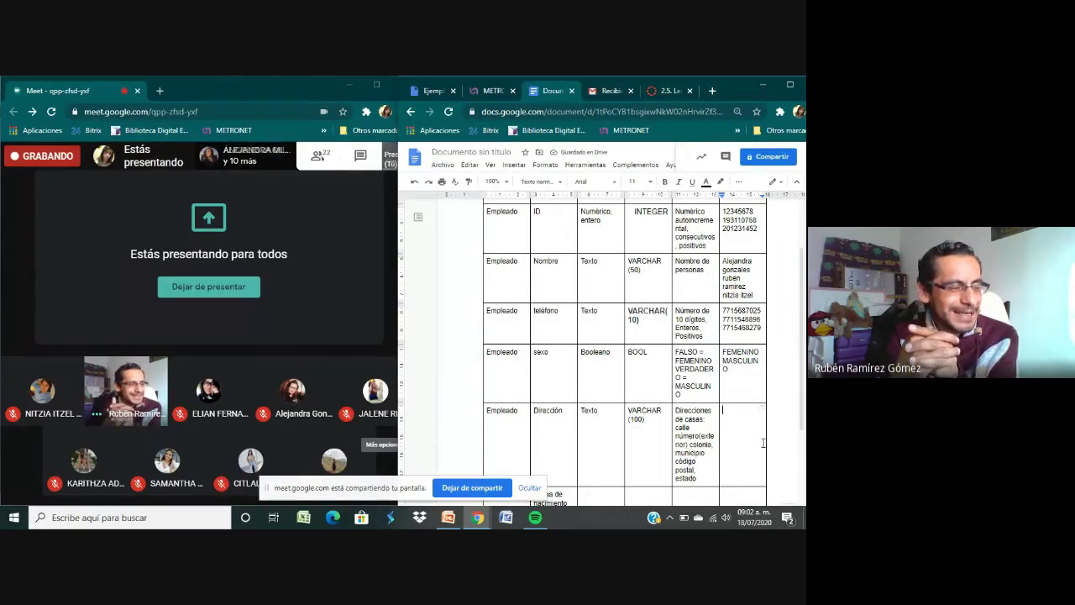
click(168, 483)
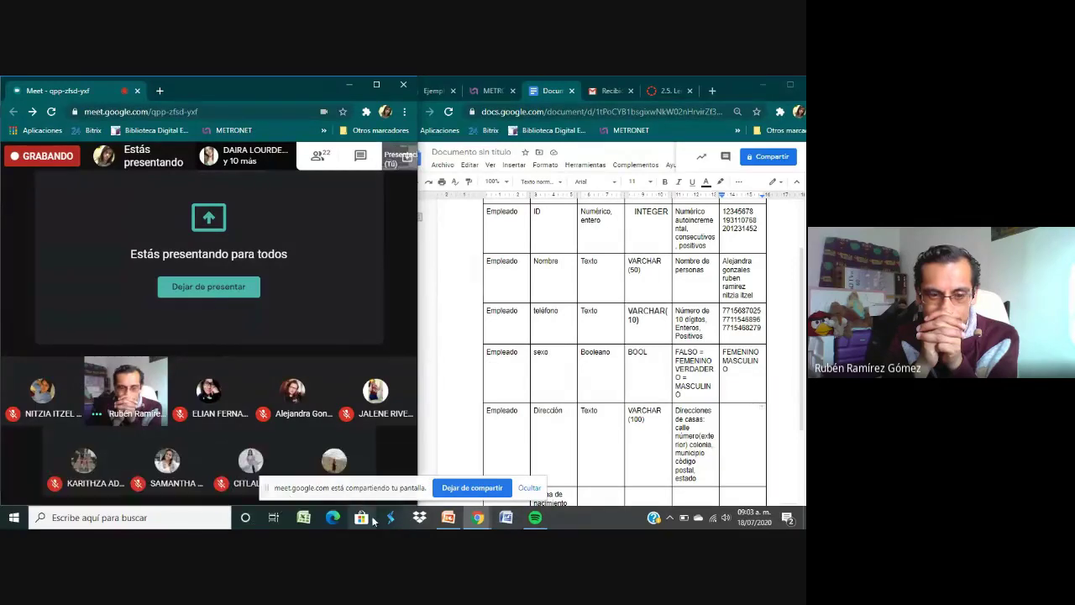
click(757, 431)
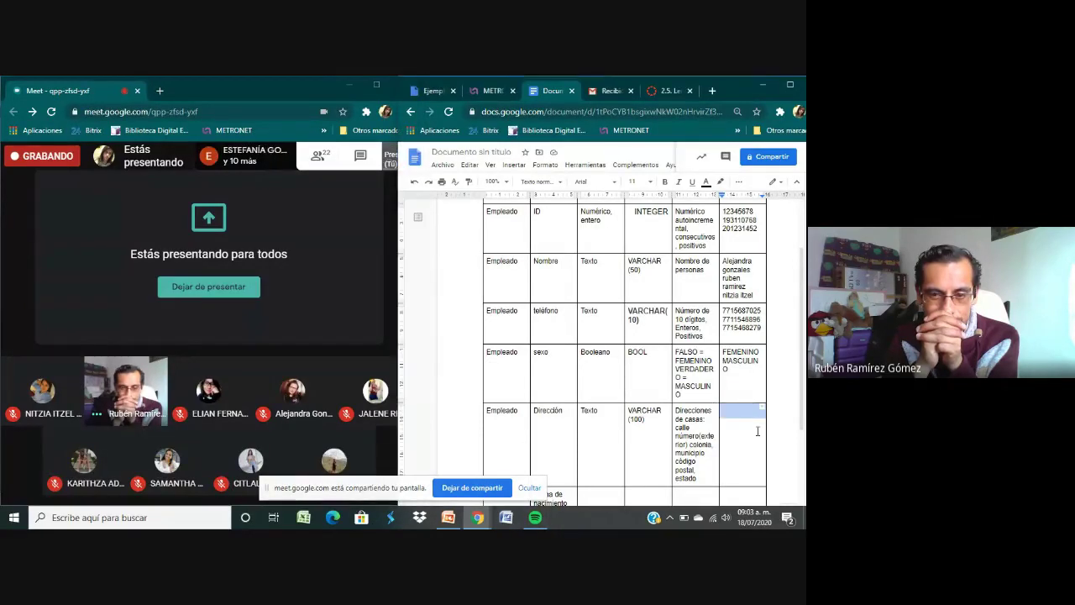
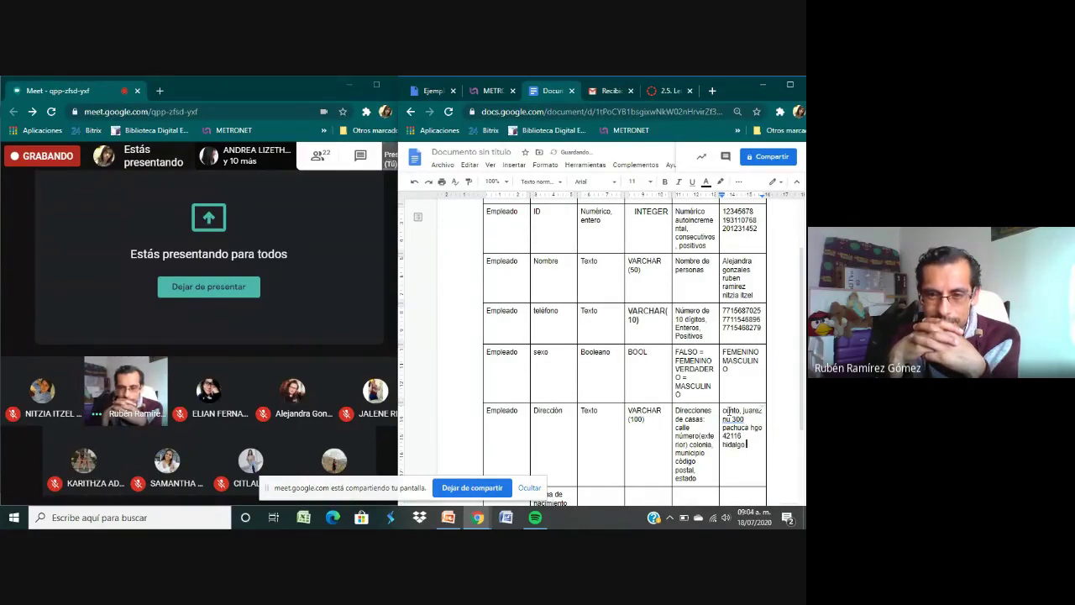
click(729, 416)
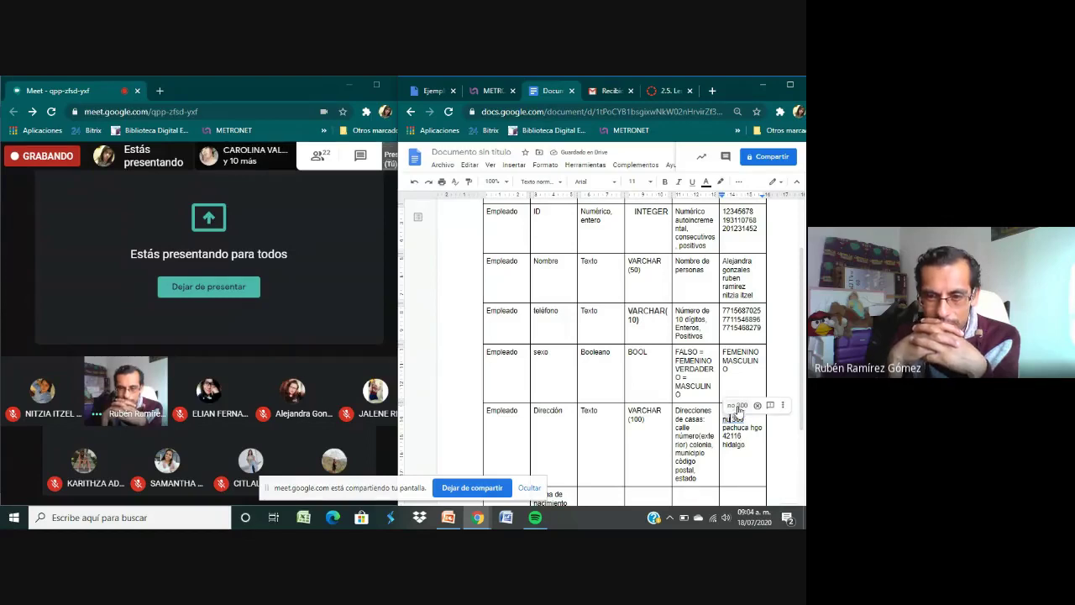
Accept the corrected house-number abbreviation, unmute the Meet microphone, and go back to the document
click(738, 406)
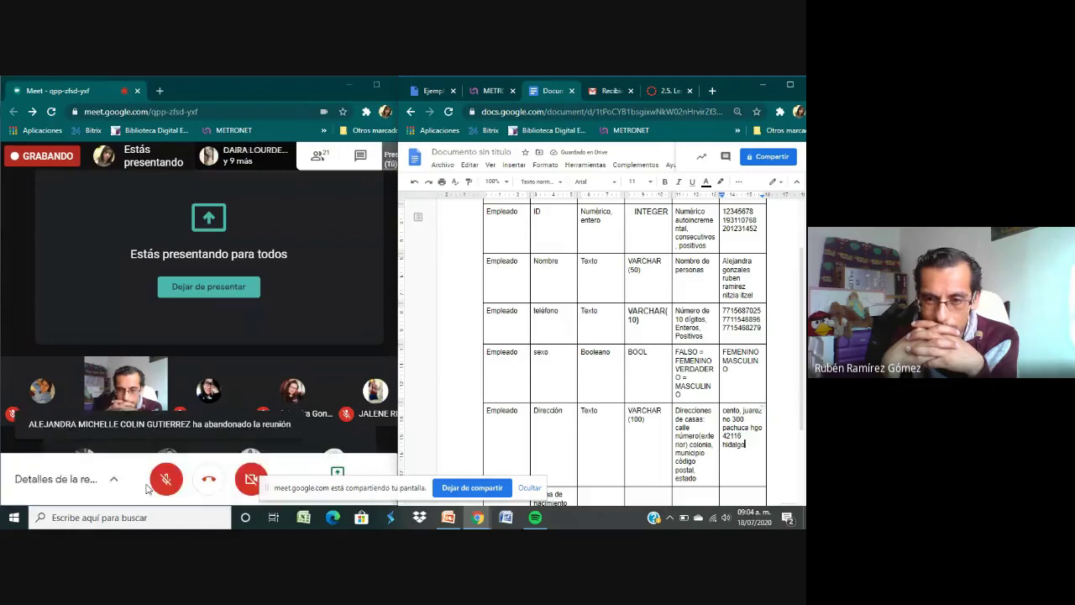
click(393, 444)
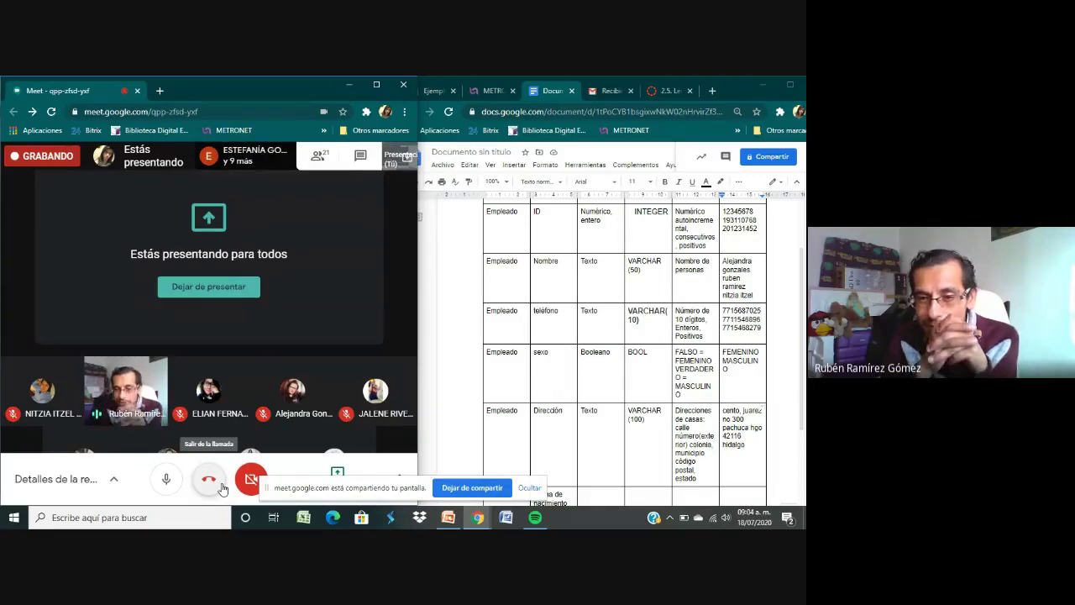
click(730, 418)
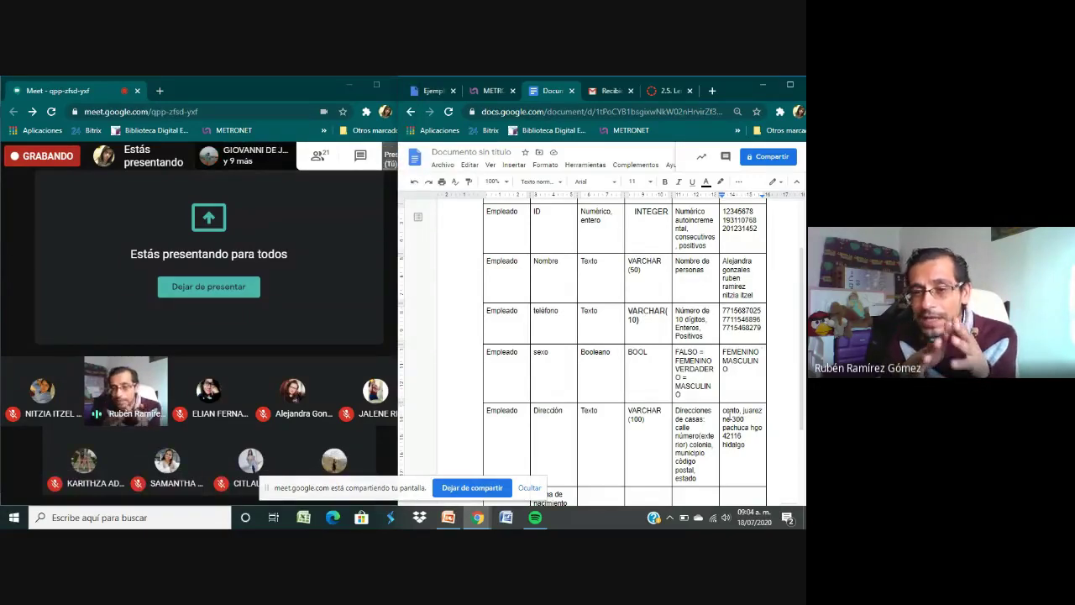
Replace the address's opening street words with '12 de octubre,' and correct its spelling
click(728, 410)
key(BackSpace)
text(C)
key(BackSpace)
text(C)
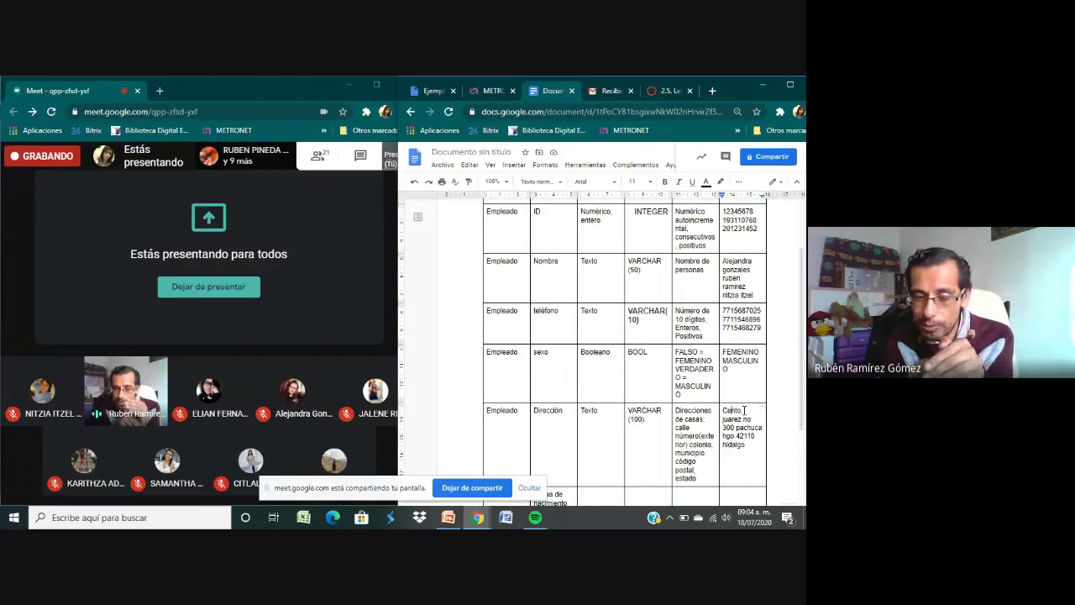
key(BackSpace)
key(BackSpace)
key(BackSpace)
key(BackSpace)
key(BackSpace)
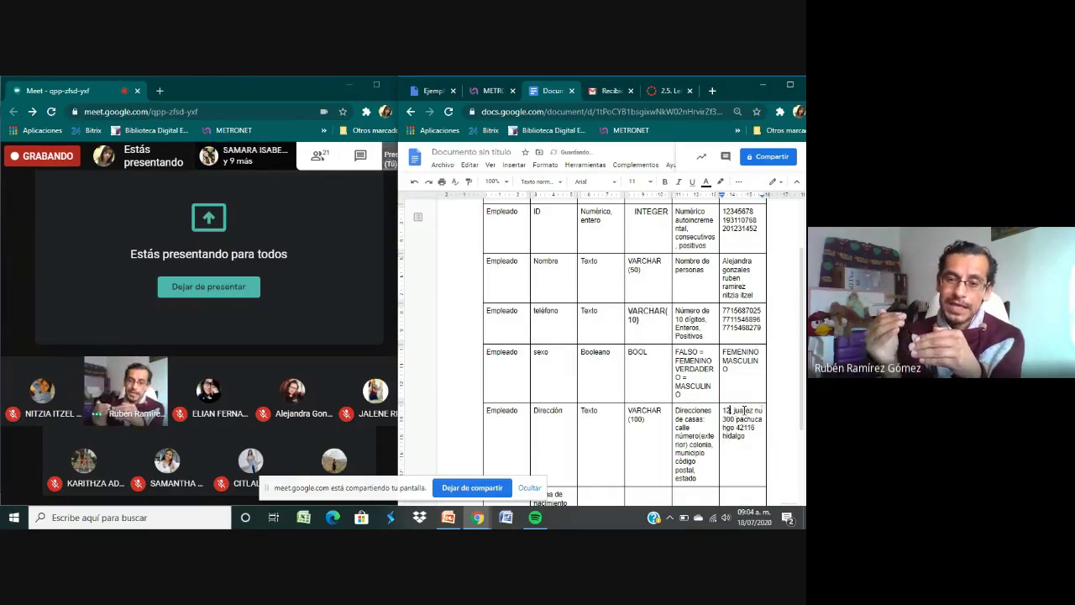
text(12 de)
text( octubr)
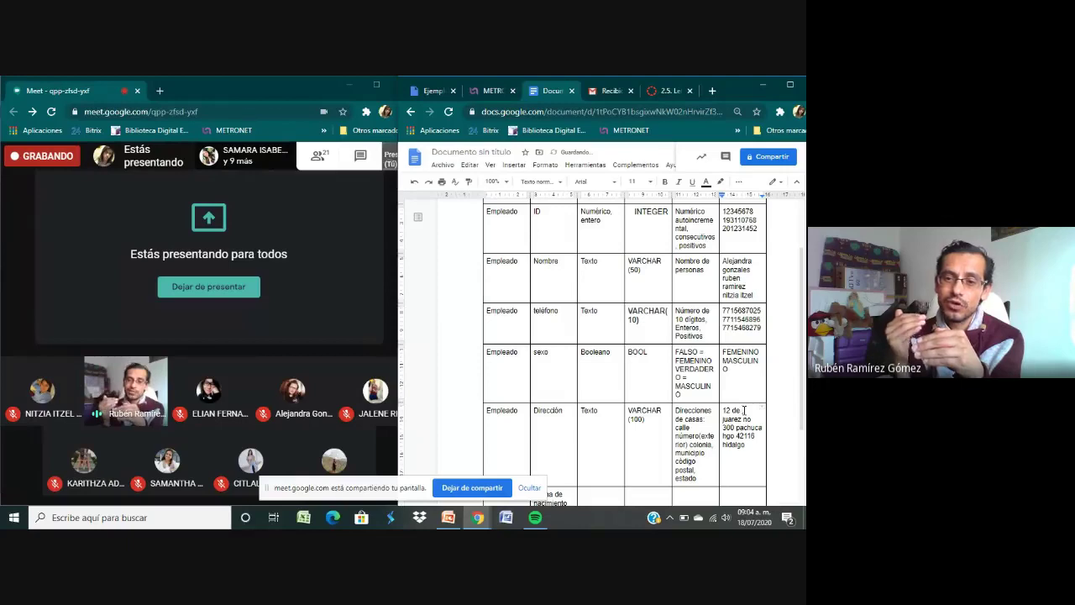
text(e)
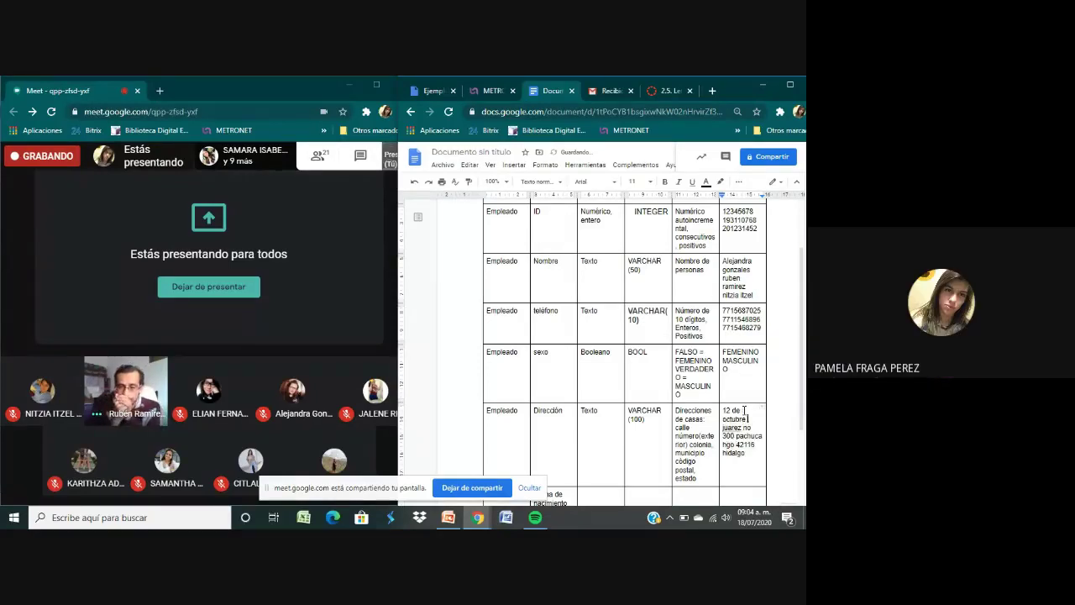
text(,)
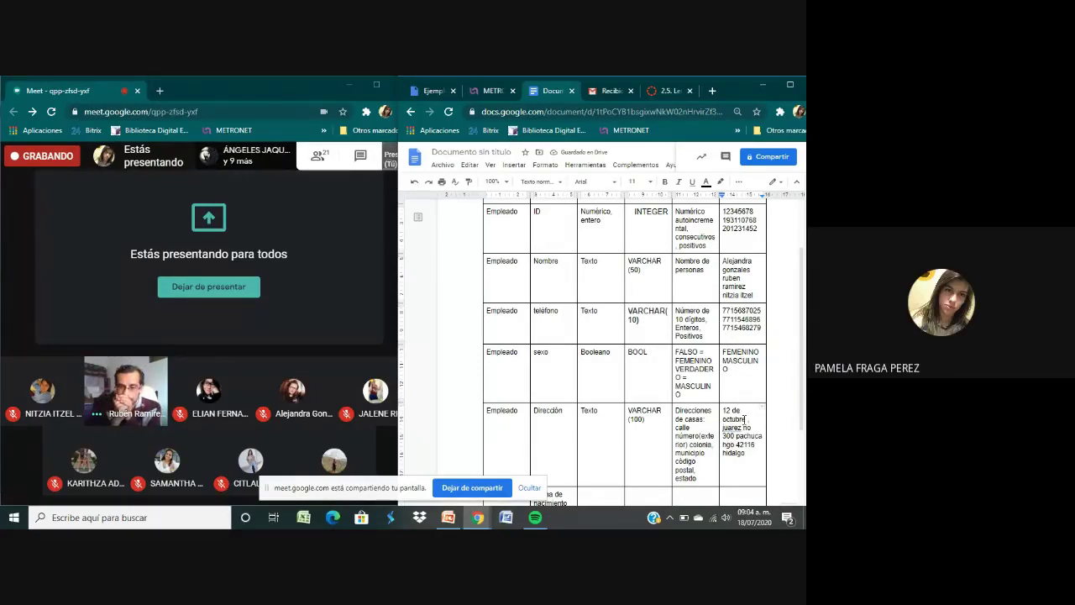
click(733, 428)
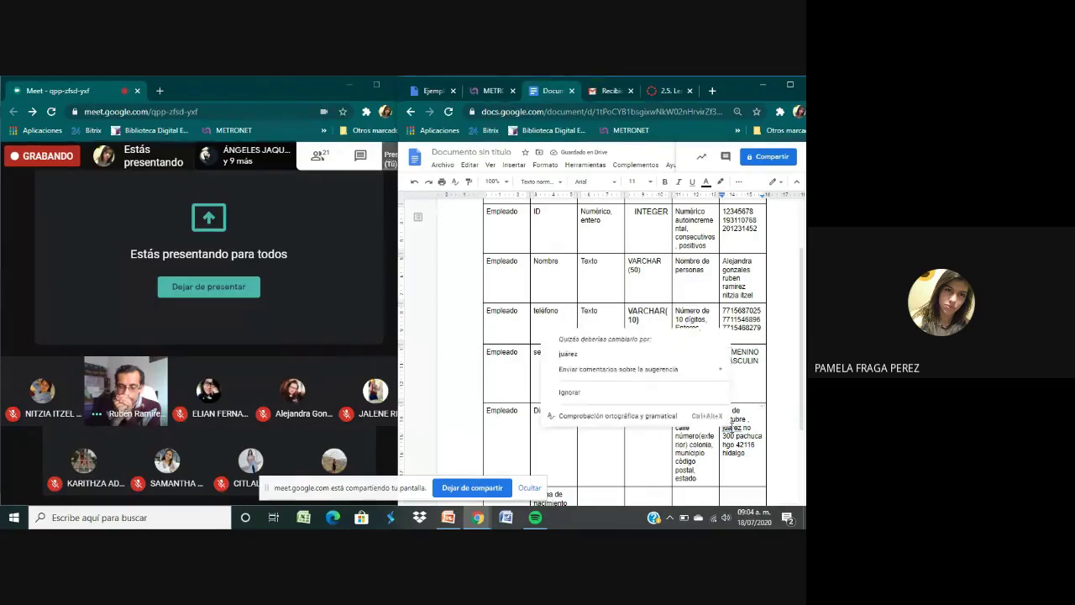
click(603, 350)
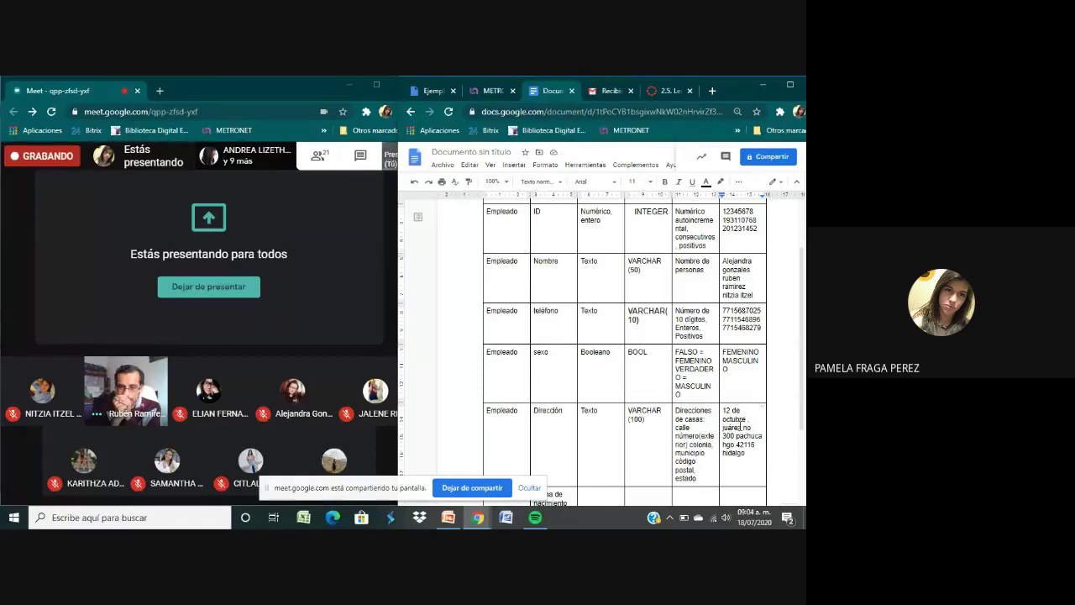
key(ctrl+BackSpace)
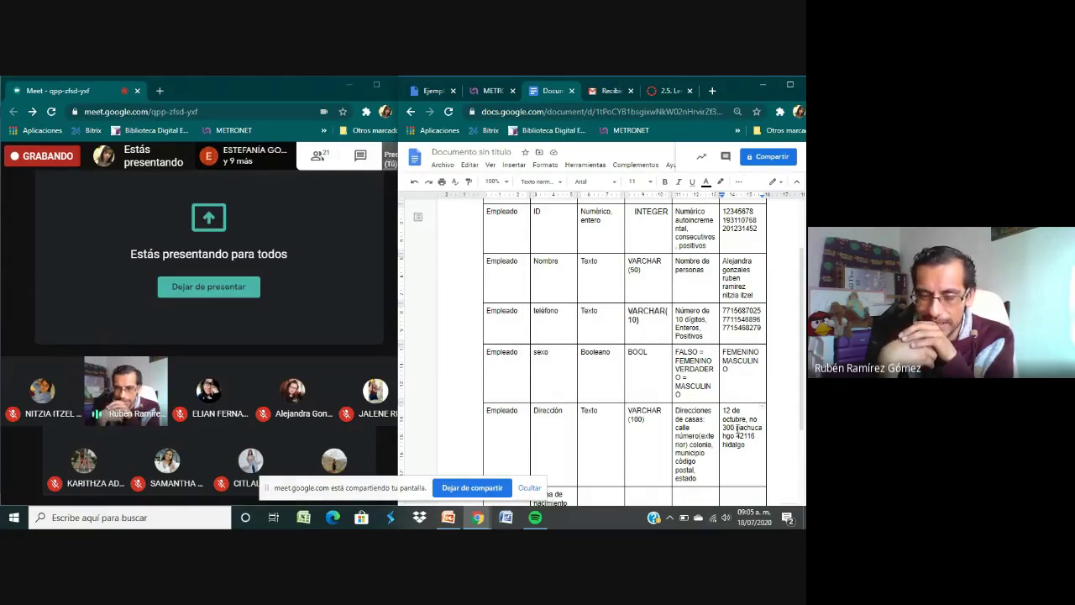
Add ', centro' and commas to the address and remove the repeated state abbreviation
text(, centro)
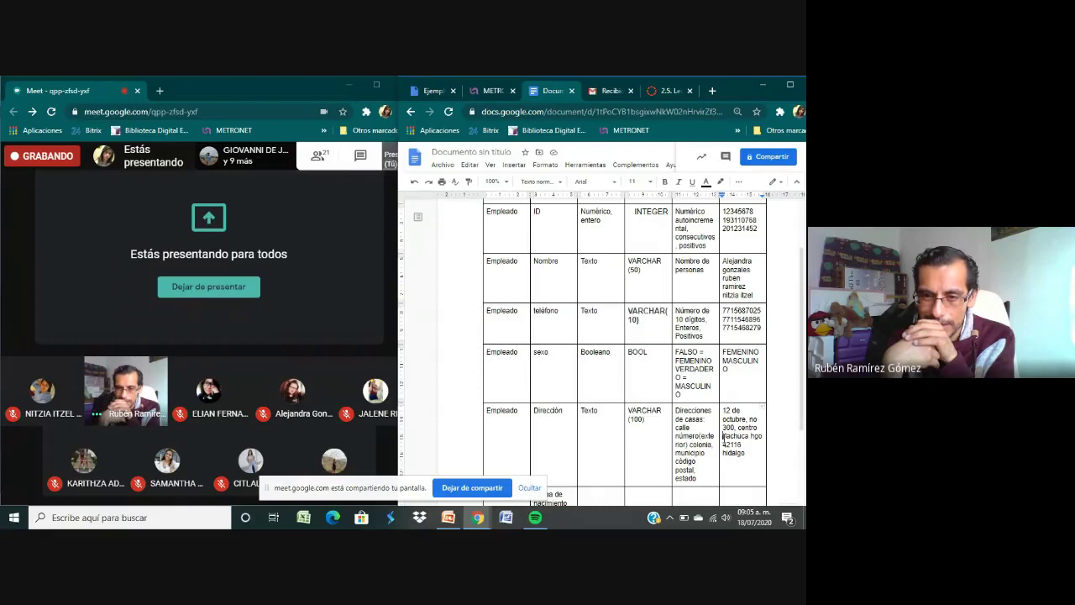
text(p)
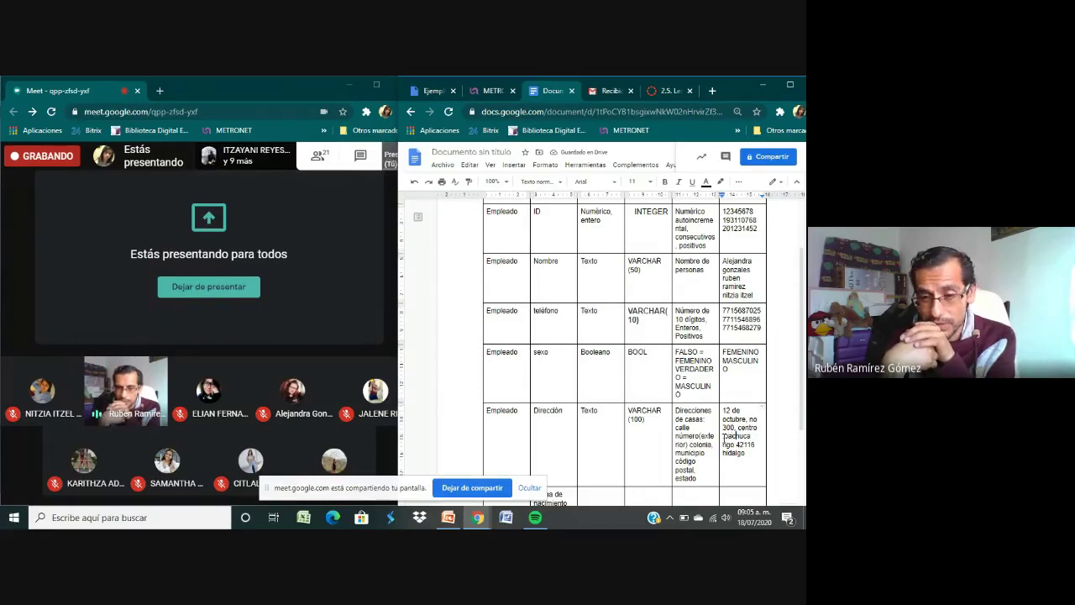
text(,)
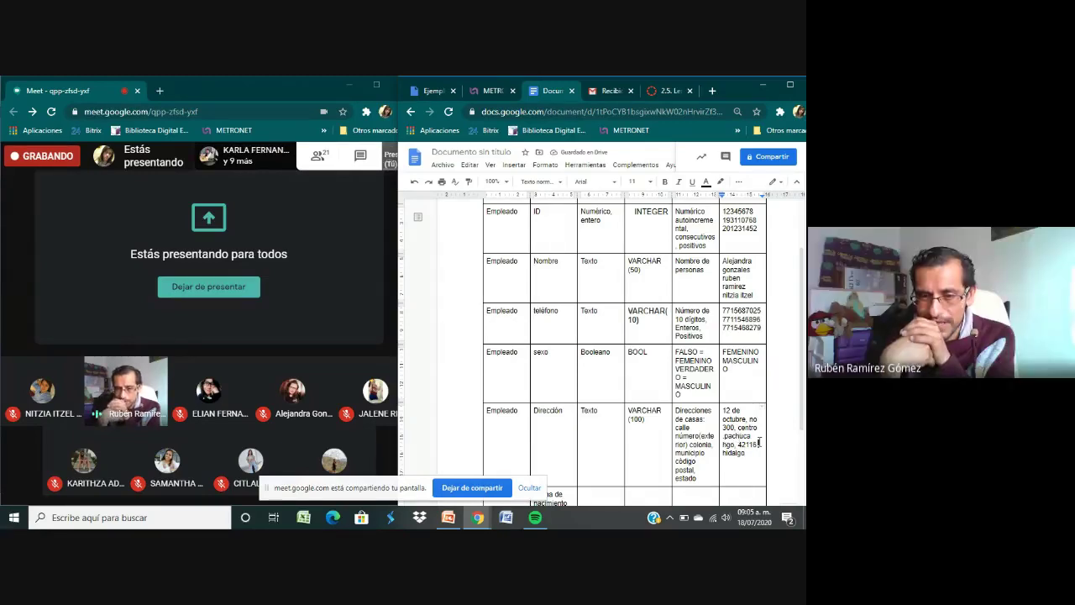
text(,)
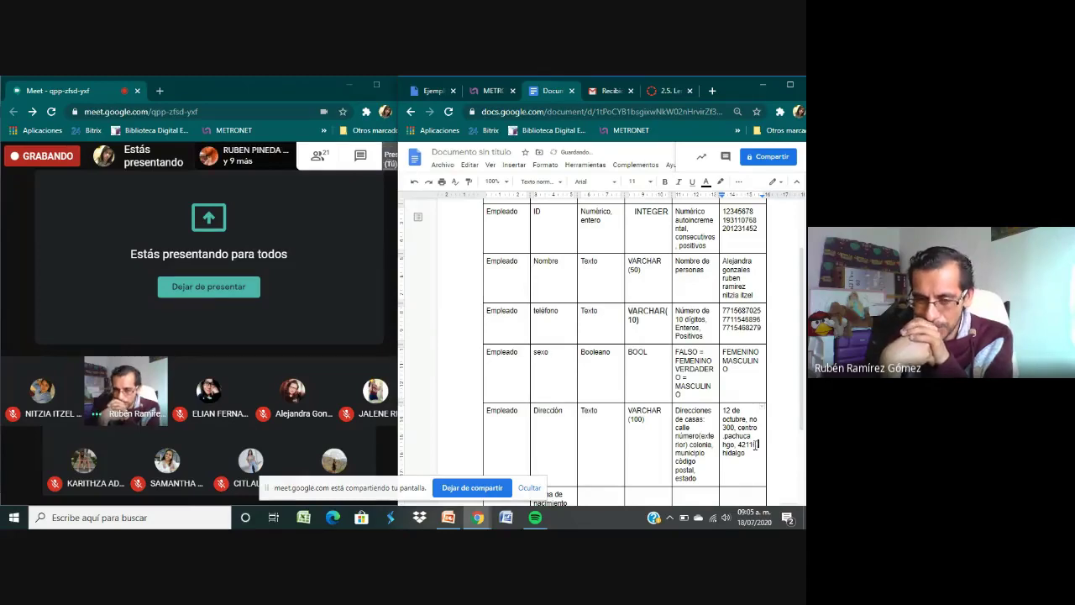
key(BackSpace)
key(BackSpace)
key(BackSpace)
key(BackSpace)
key(BackSpace)
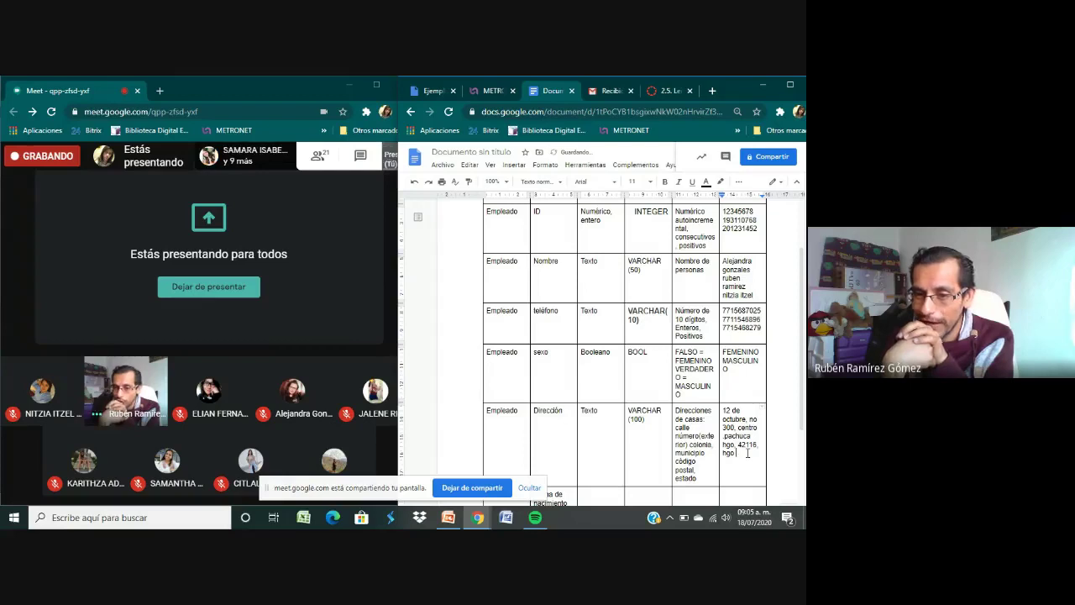
click(739, 445)
key(BackSpace)
key(BackSpace)
key(BackSpace)
key(BackSpace)
key(BackSpace)
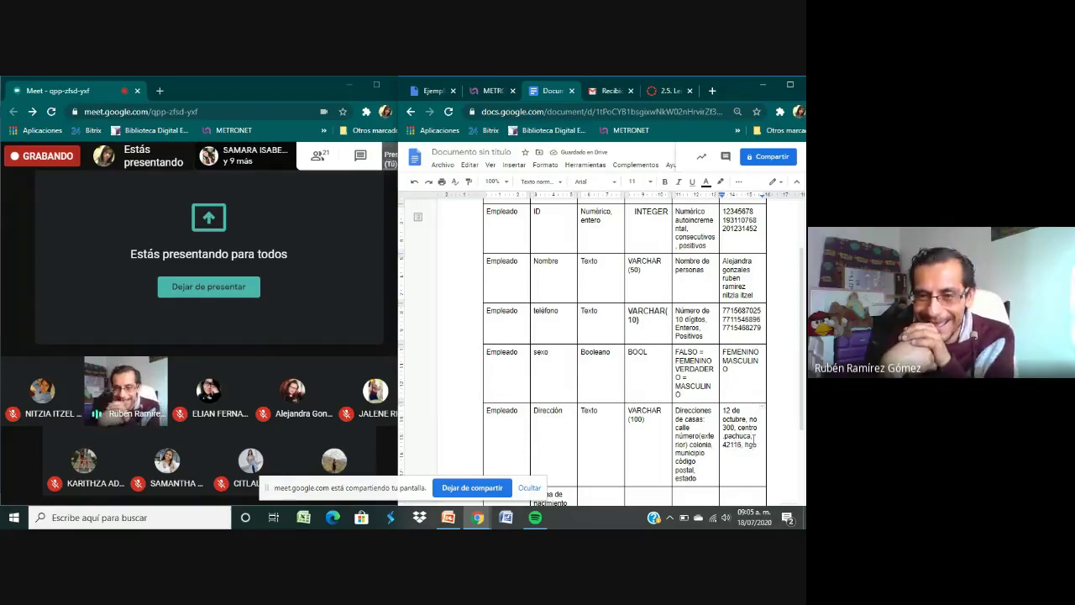
text(,)
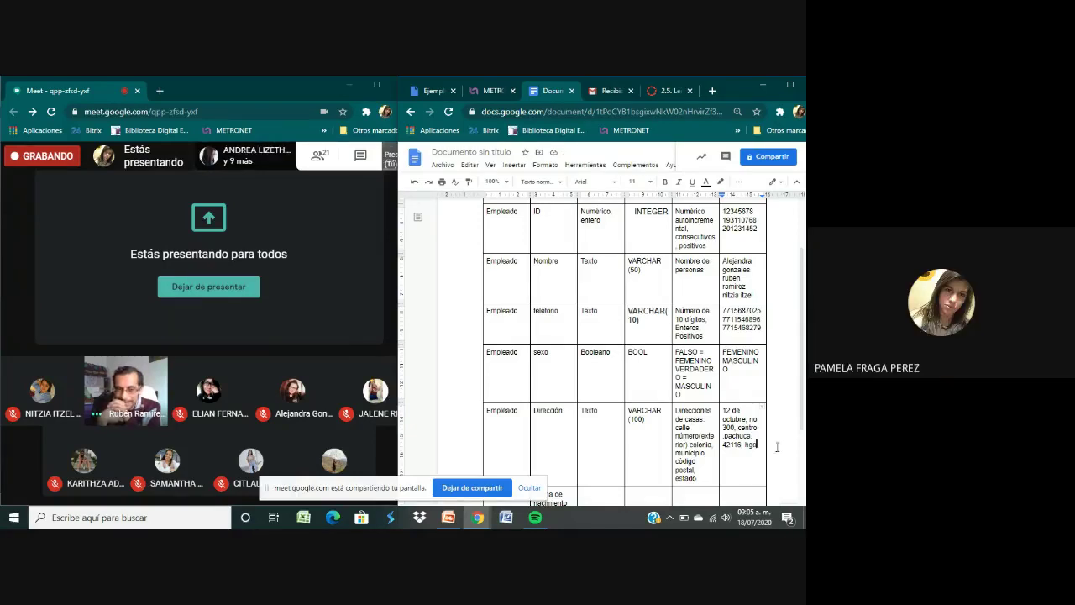
text(.)
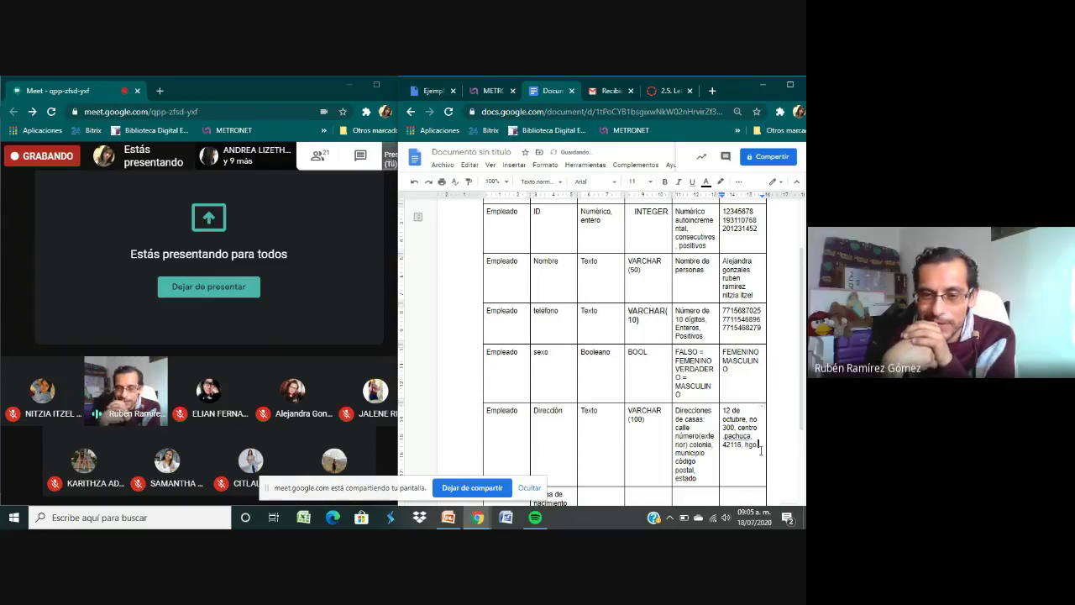
Correct 'pachuca' to 'Pachuca' and start a new line below the address
right_click(742, 436)
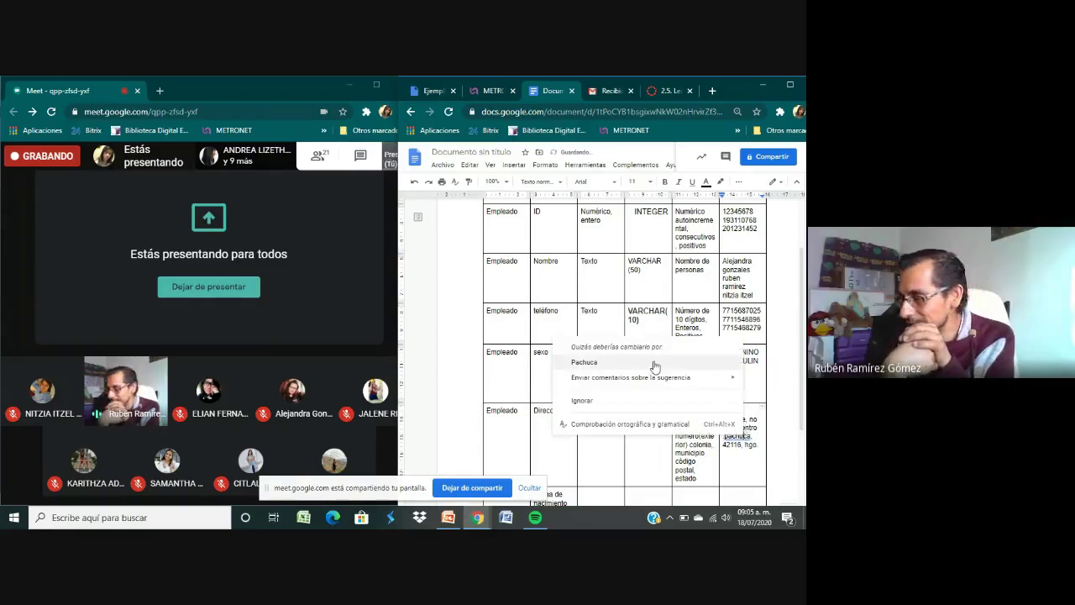
click(723, 362)
click(757, 445)
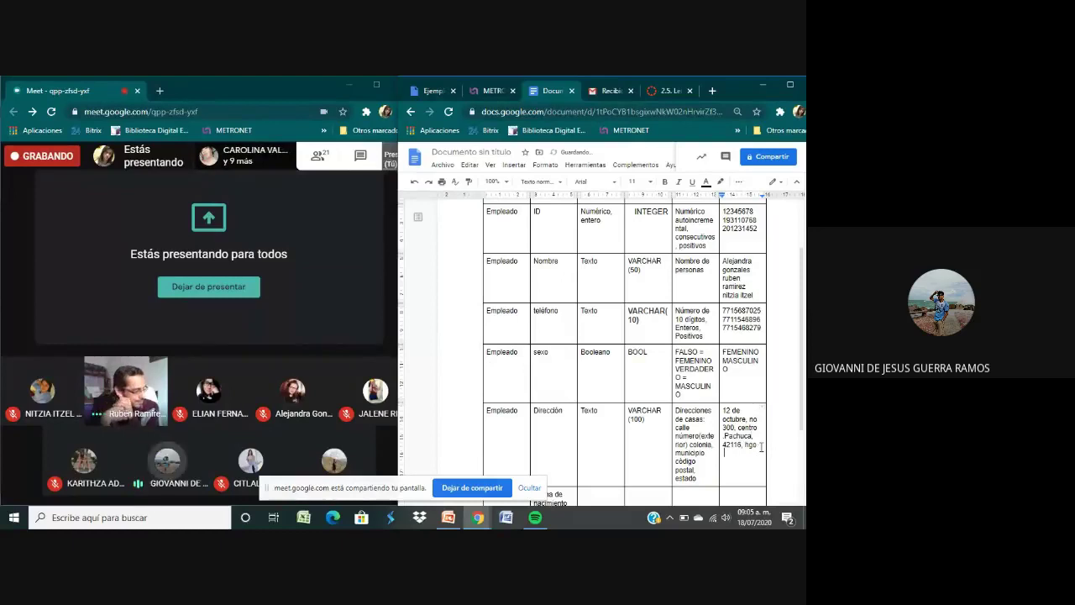
key(Return)
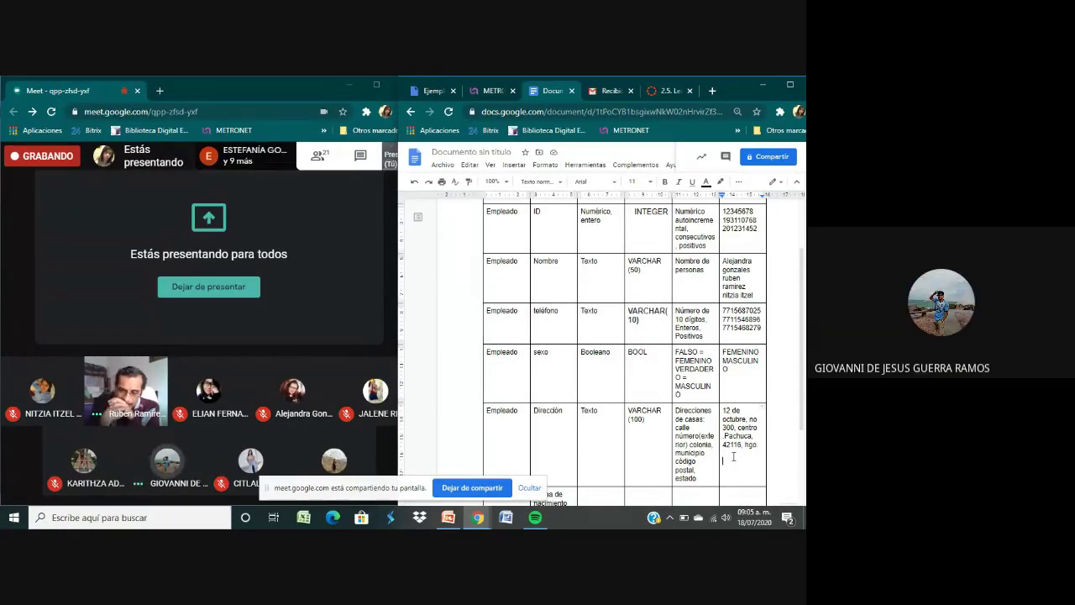
key(Return)
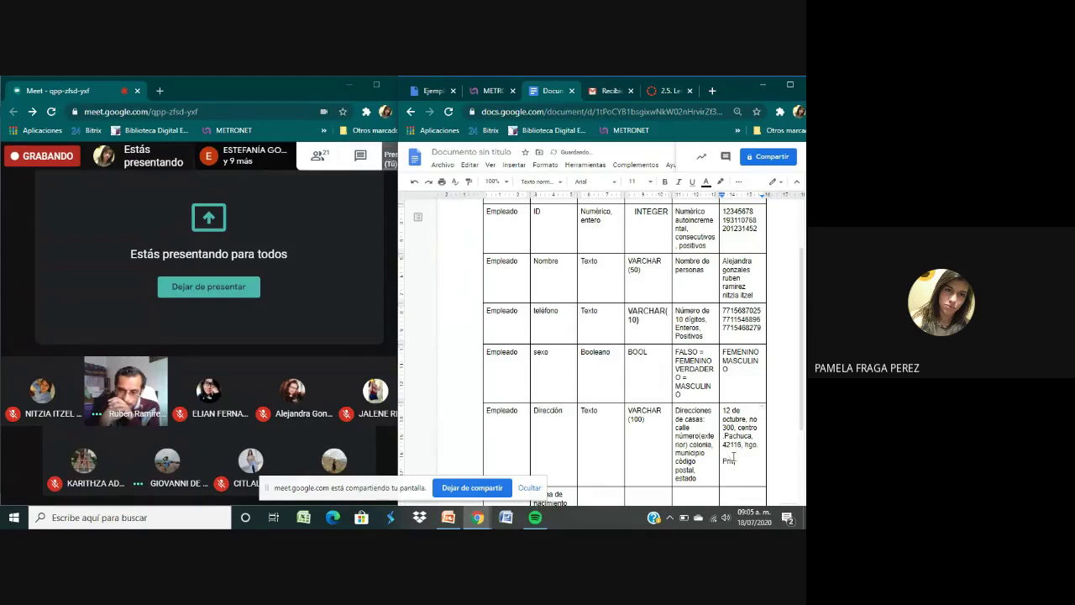
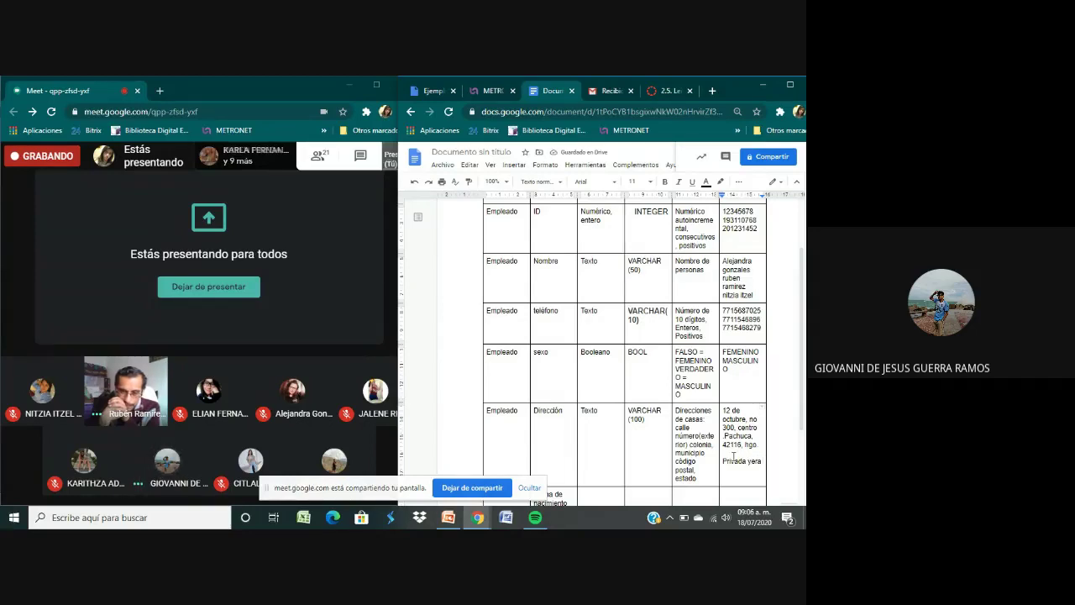
key(Left)
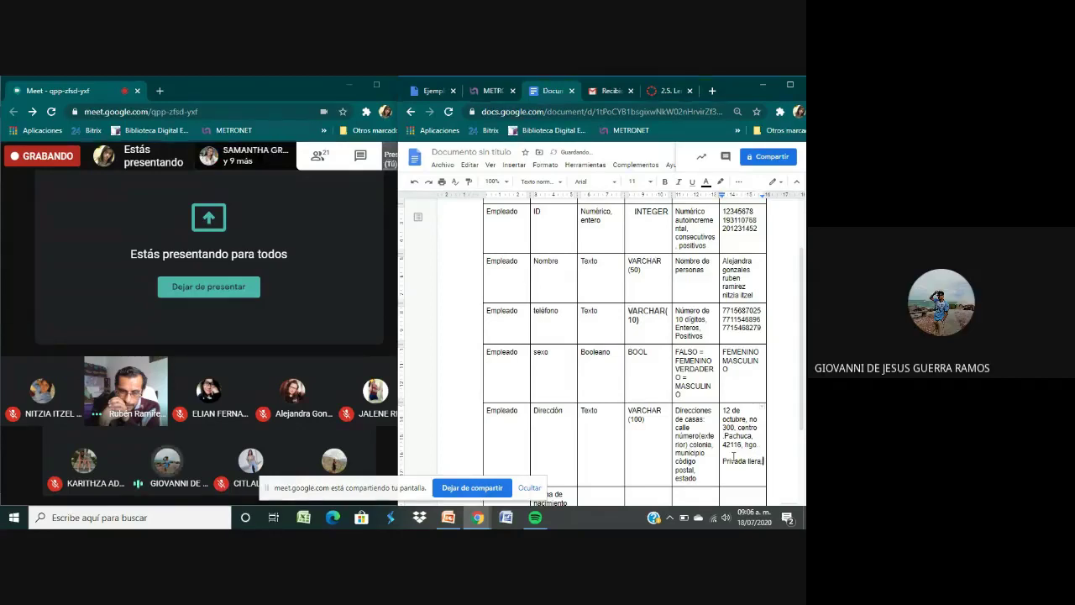
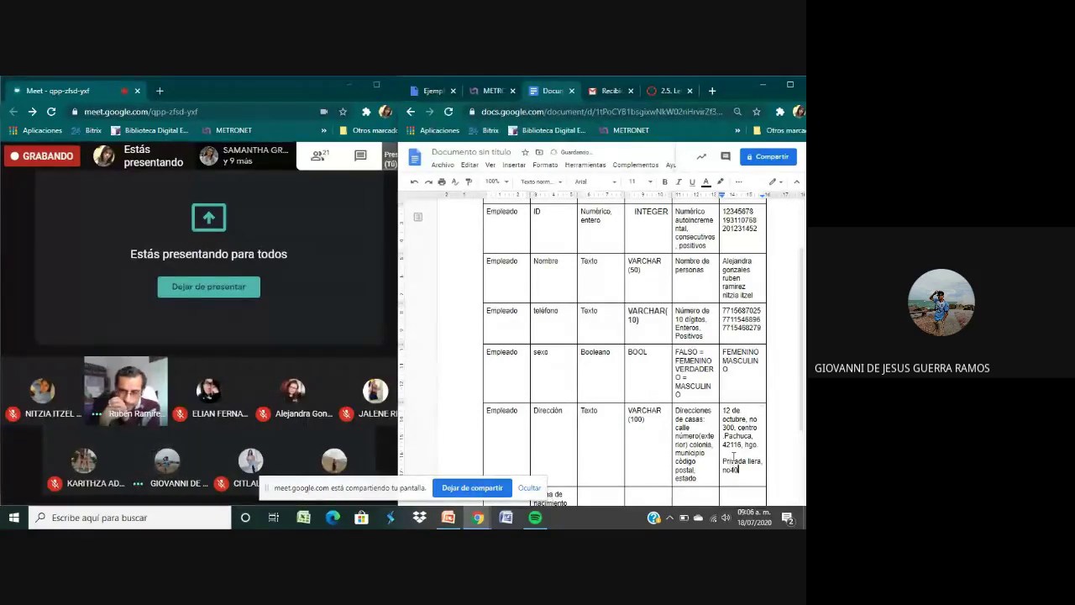
key(Left)
key(Left)
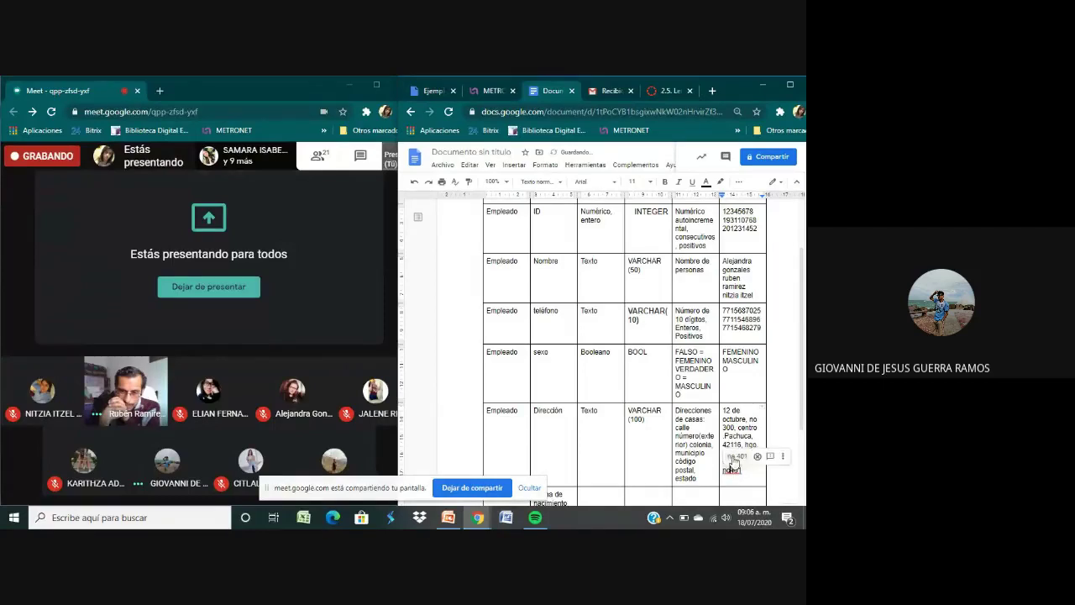
click(732, 469)
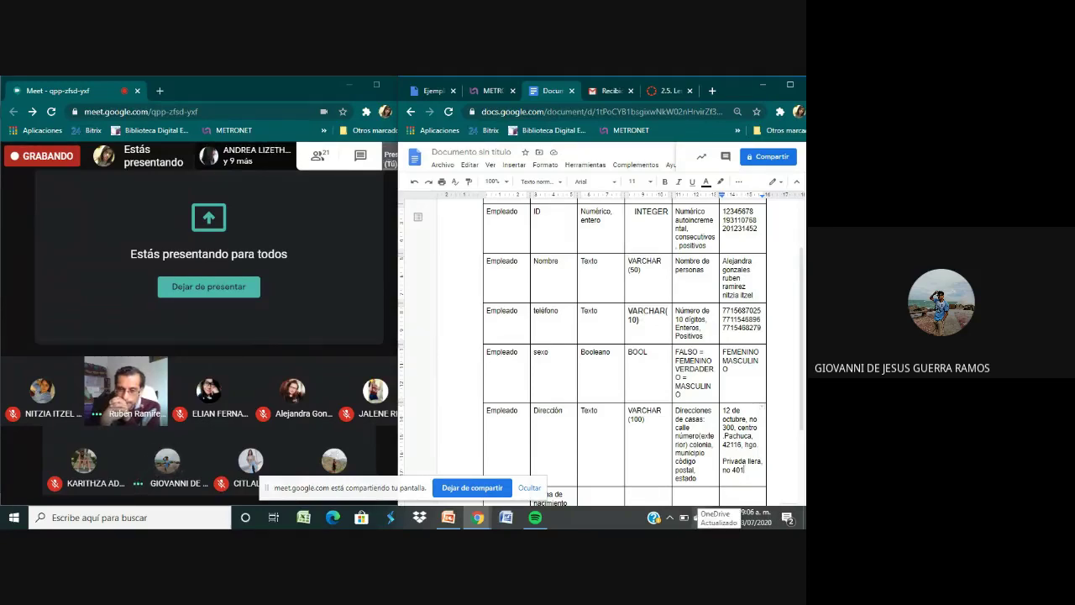
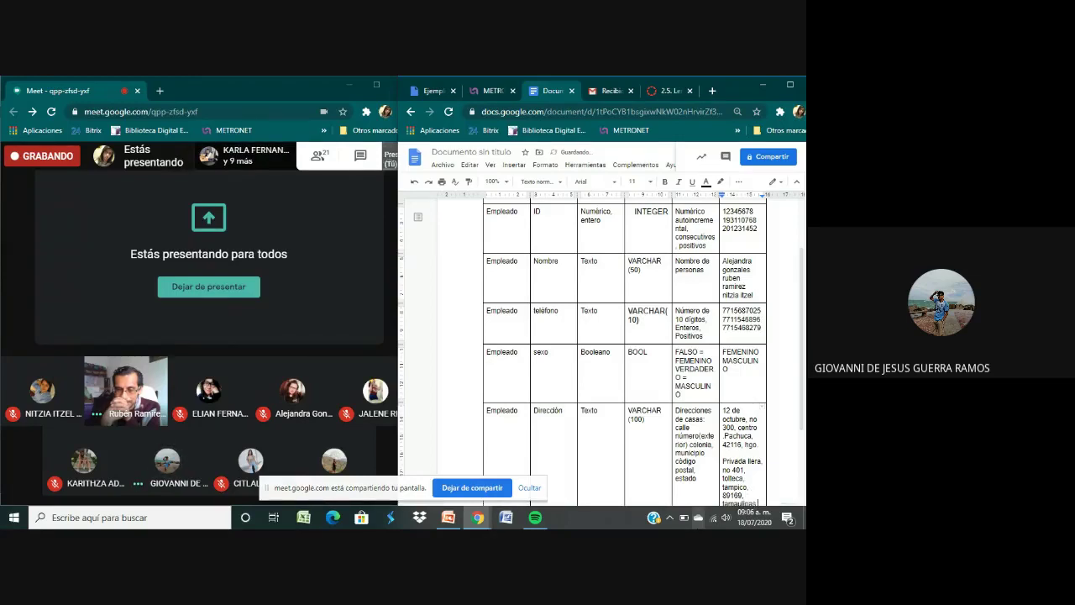
drag(801, 316, 801, 352)
click(737, 451)
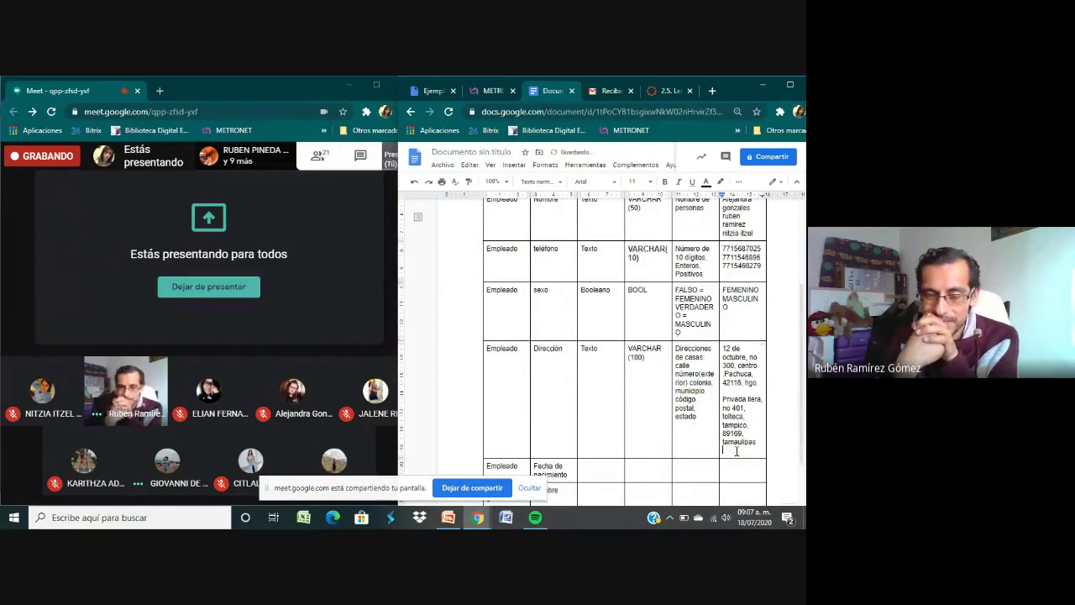
key(Return)
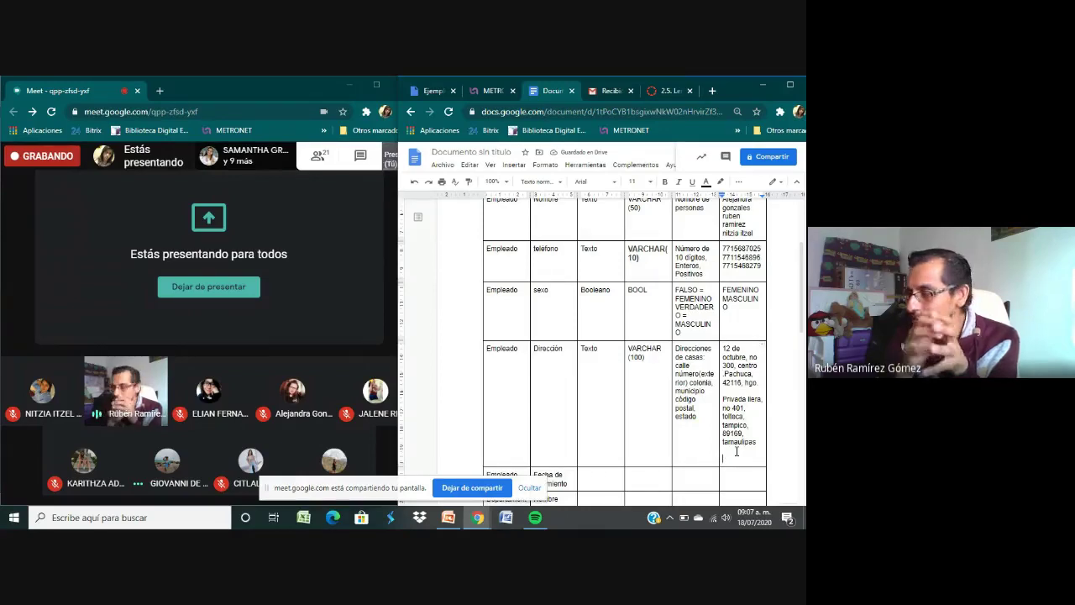
text(A)
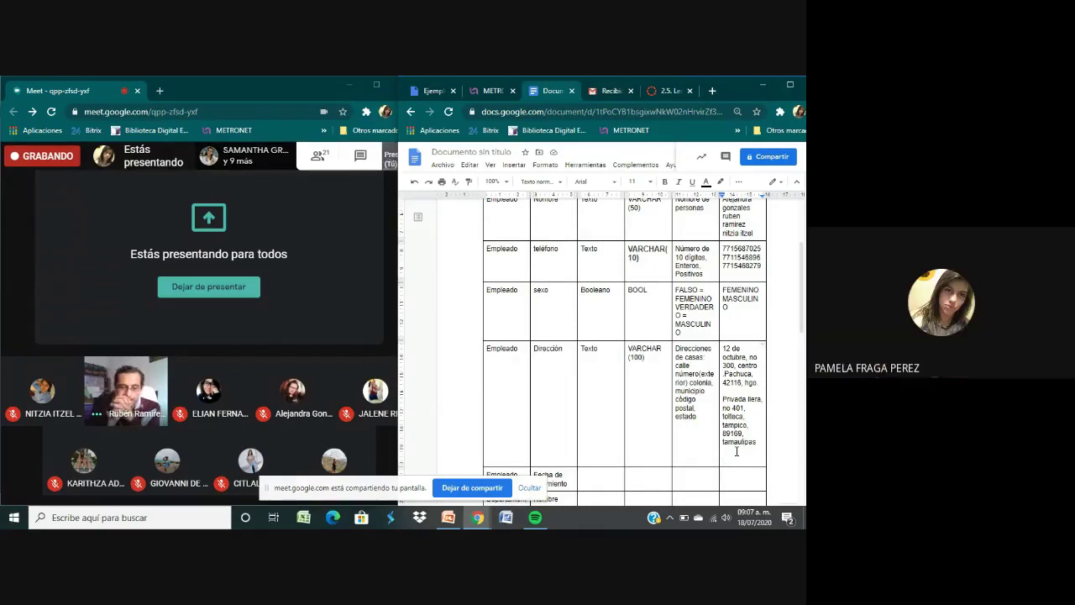
text(nton)
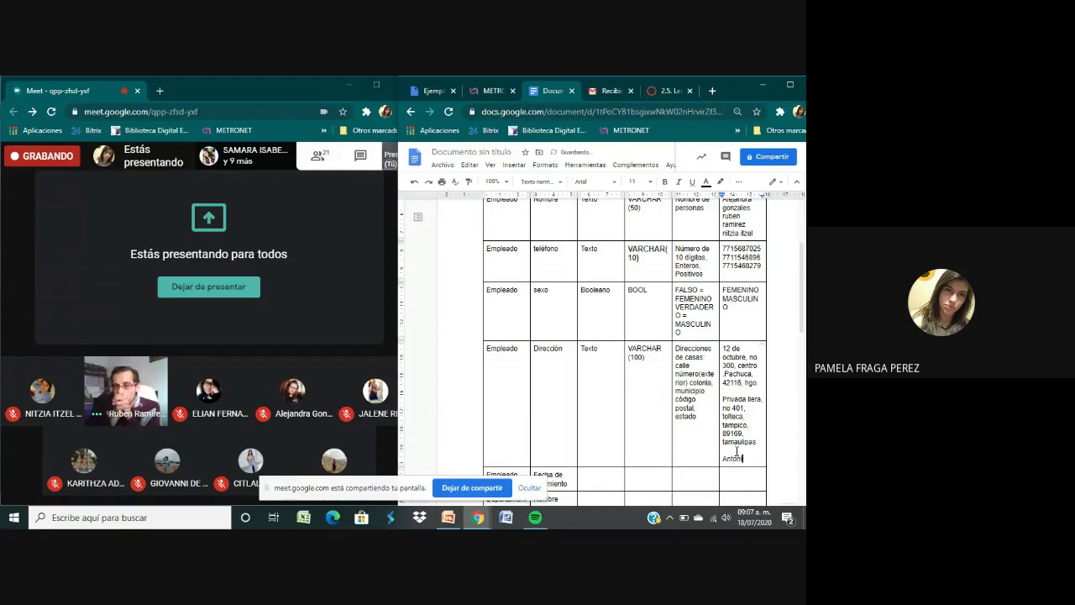
text(io del castil)
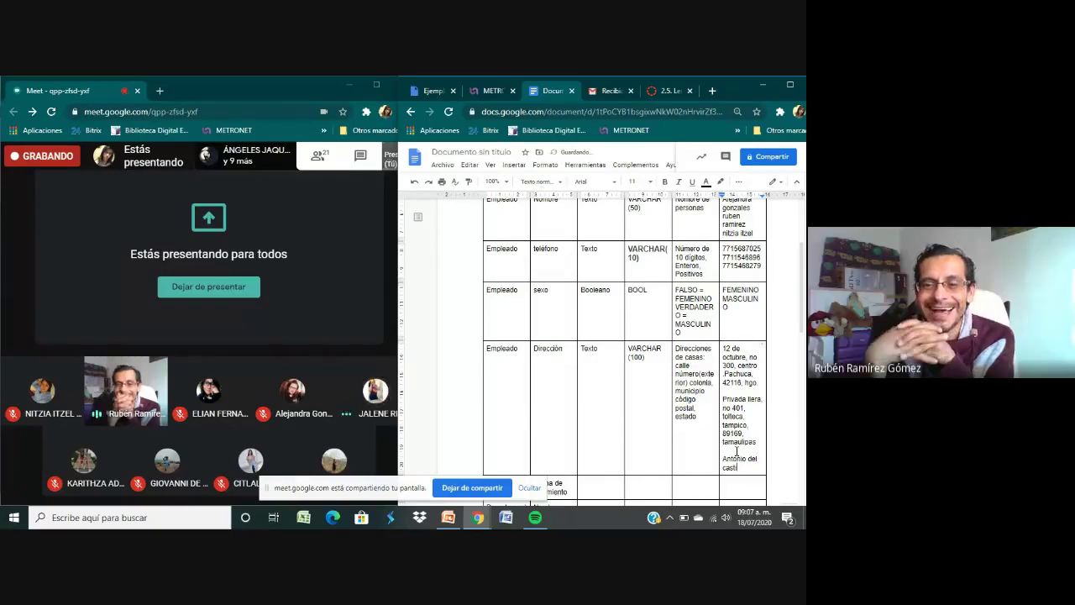
key(BackSpace)
key(BackSpace)
key(BackSpace)
key(BackSpace)
key(BackSpace)
key(BackSpace)
key(BackSpace)
key(BackSpace)
key(BackSpace)
key(BackSpace)
key(BackSpace)
key(BackSpace)
key(BackSpace)
key(BackSpace)
key(BackSpace)
key(BackSpace)
key(BackSpace)
key(BackSpace)
key(BackSpace)
key(BackSpace)
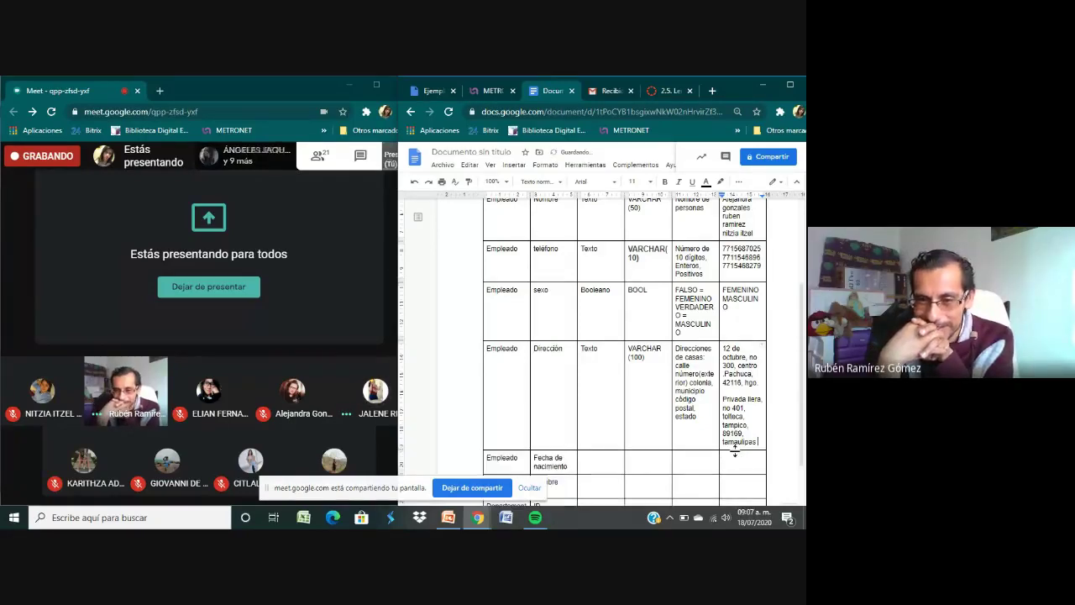
key(Return)
key(Return)
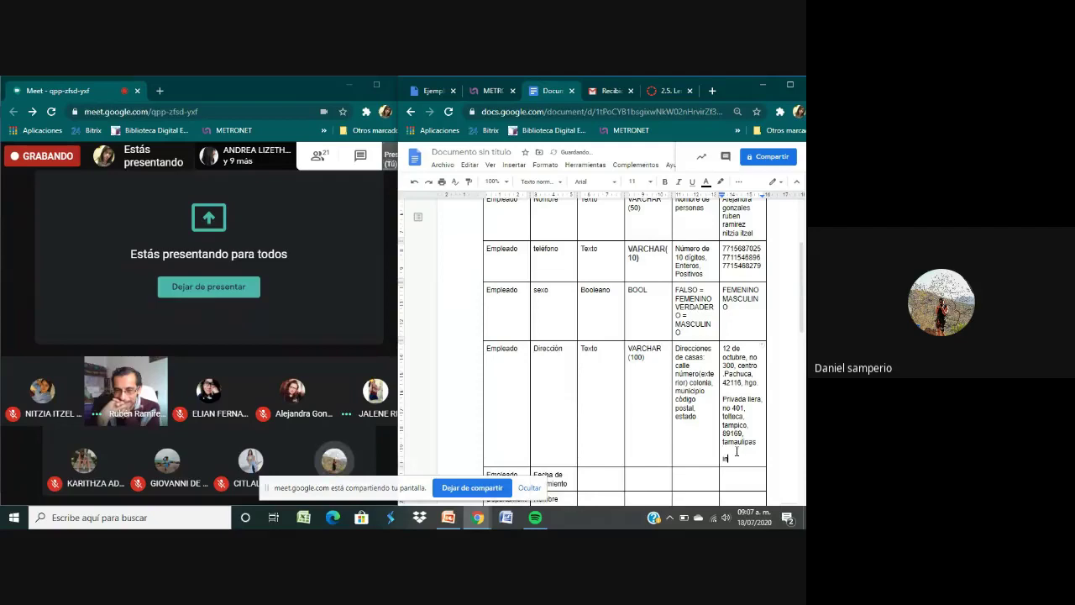
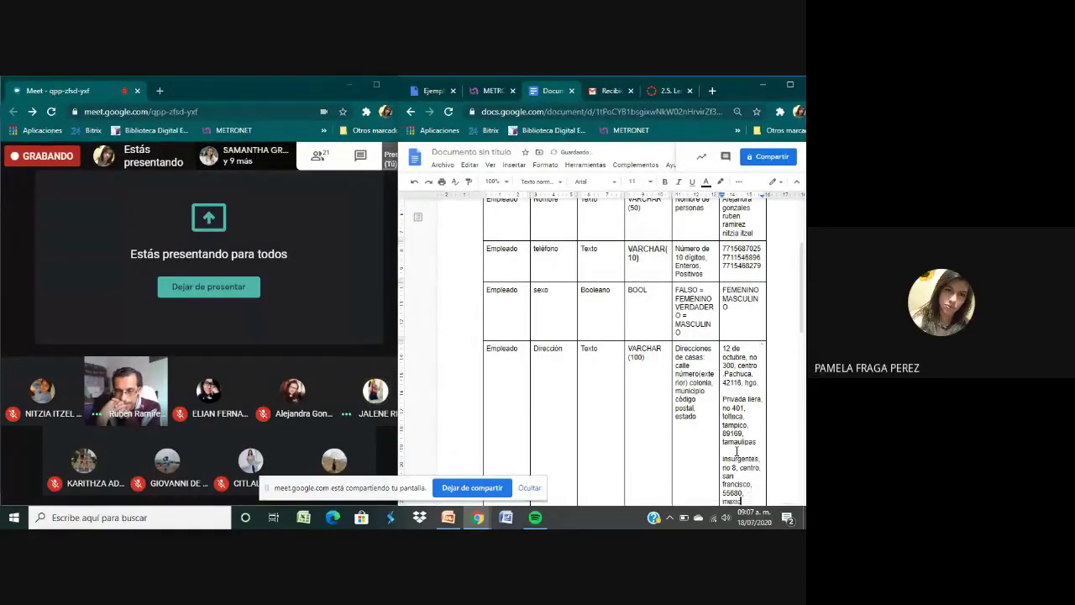
scroll(772, 323, down, 2)
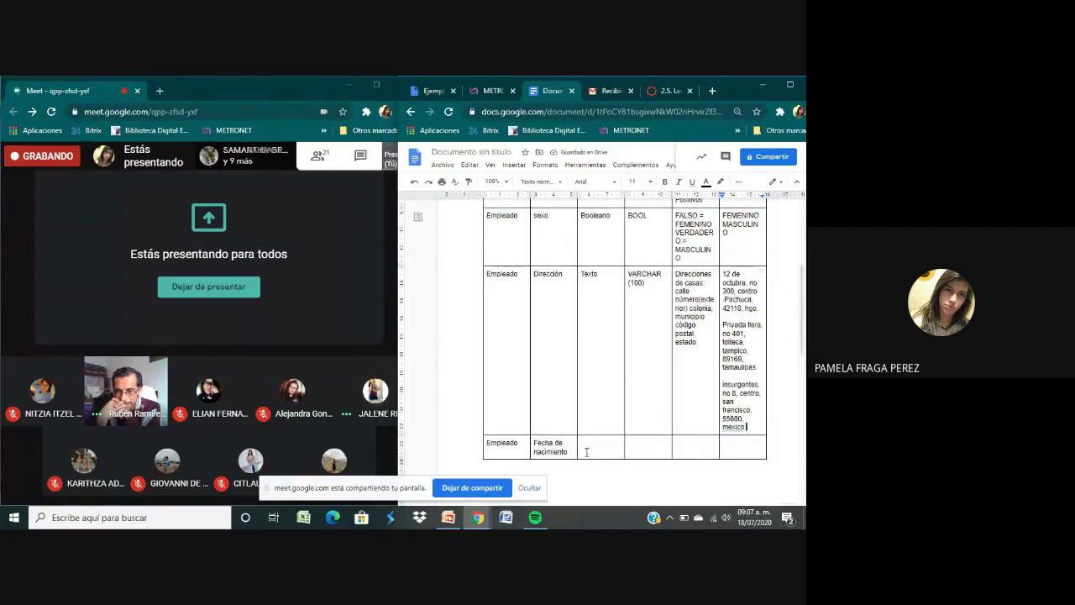
Enter 'Fecha' as the data type for Fecha de nacimiento
click(586, 452)
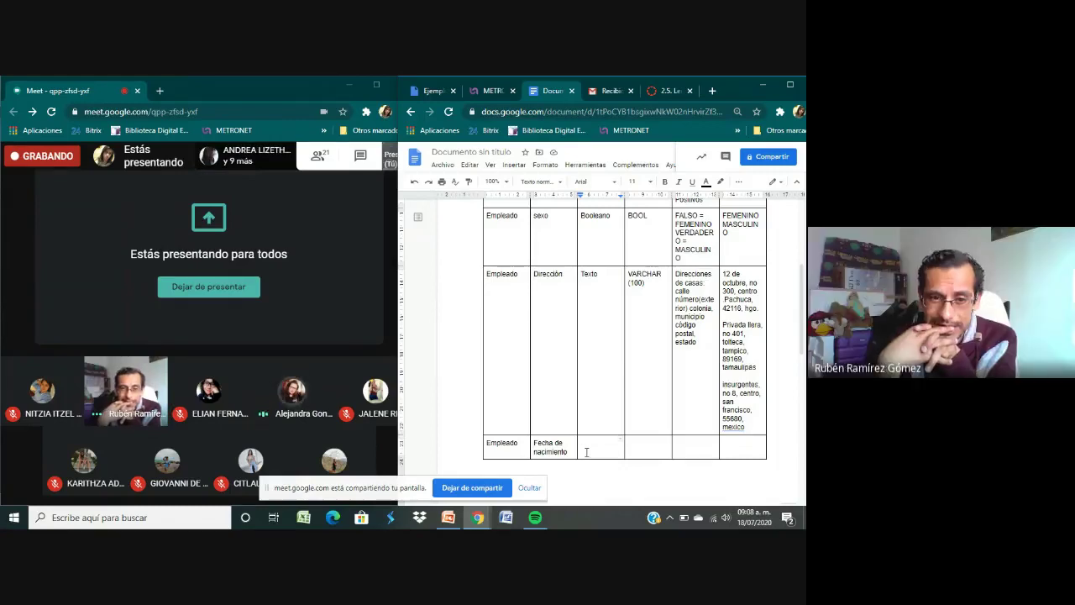
text(F)
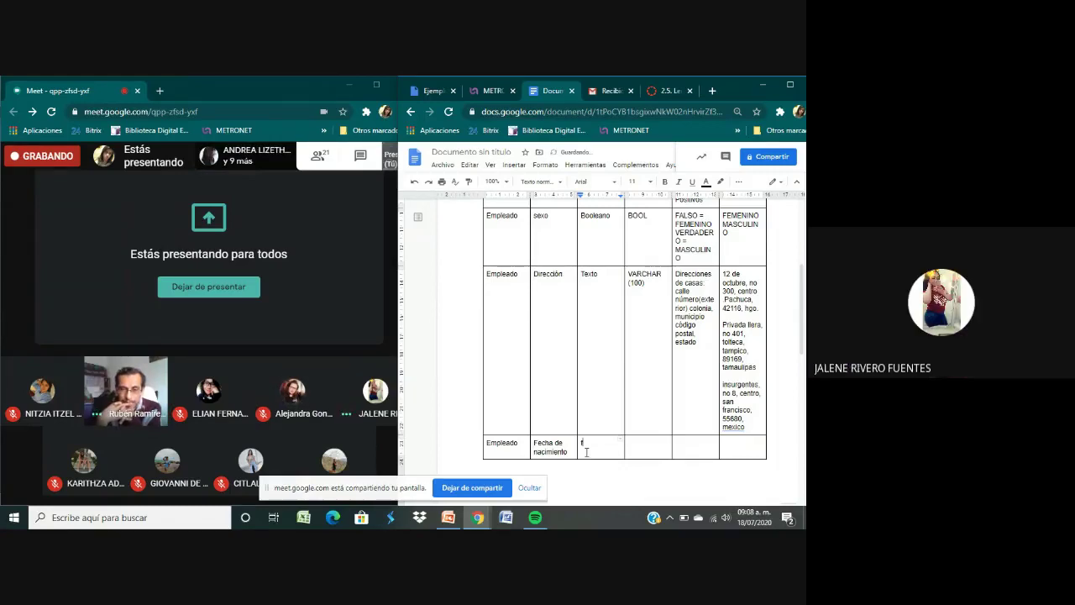
text(echa)
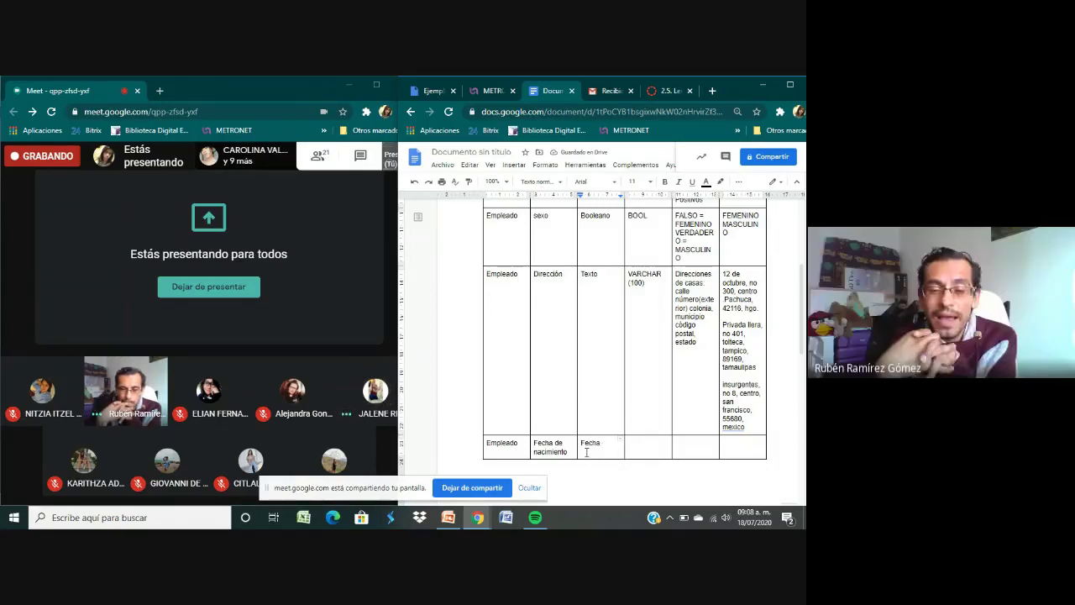
key(Tab)
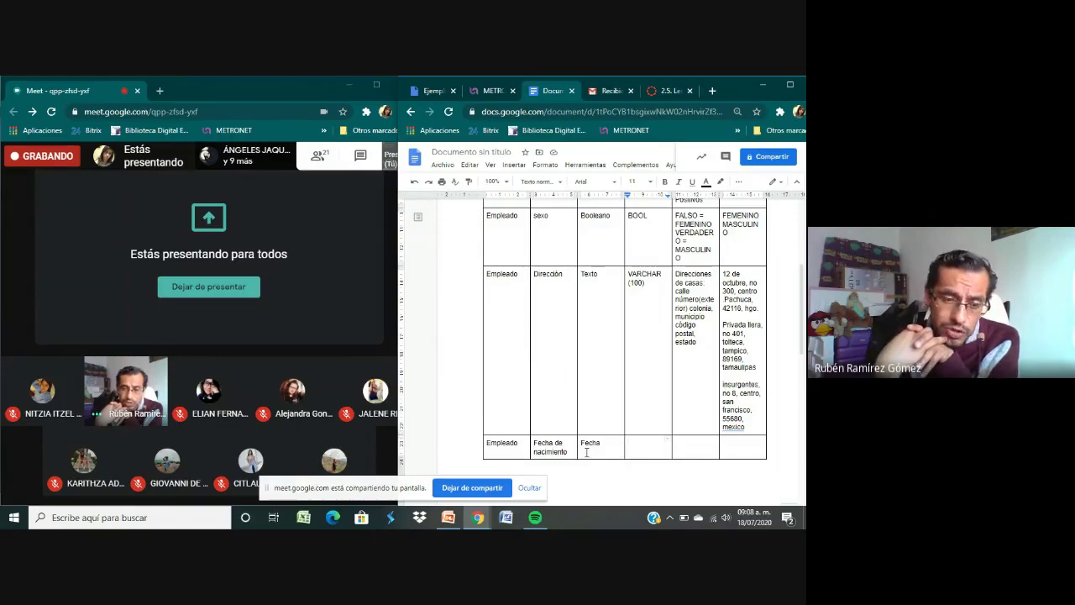
Correct 'mexico' to 'méxico' and enter 'Date' as Fecha de nacimiento's MySQL type
click(733, 427)
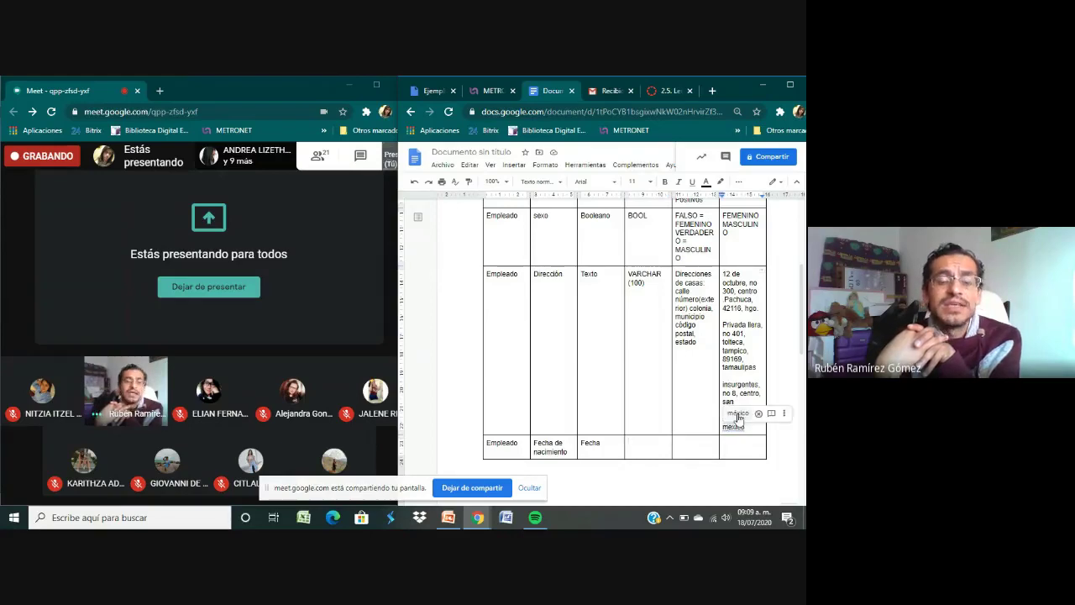
click(737, 414)
click(646, 447)
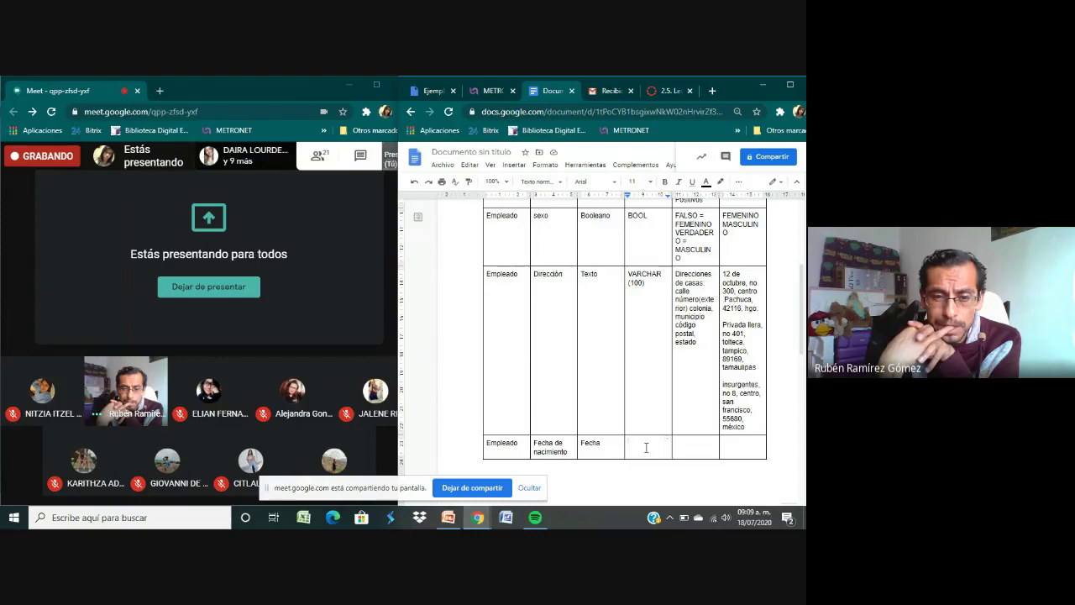
text(D)
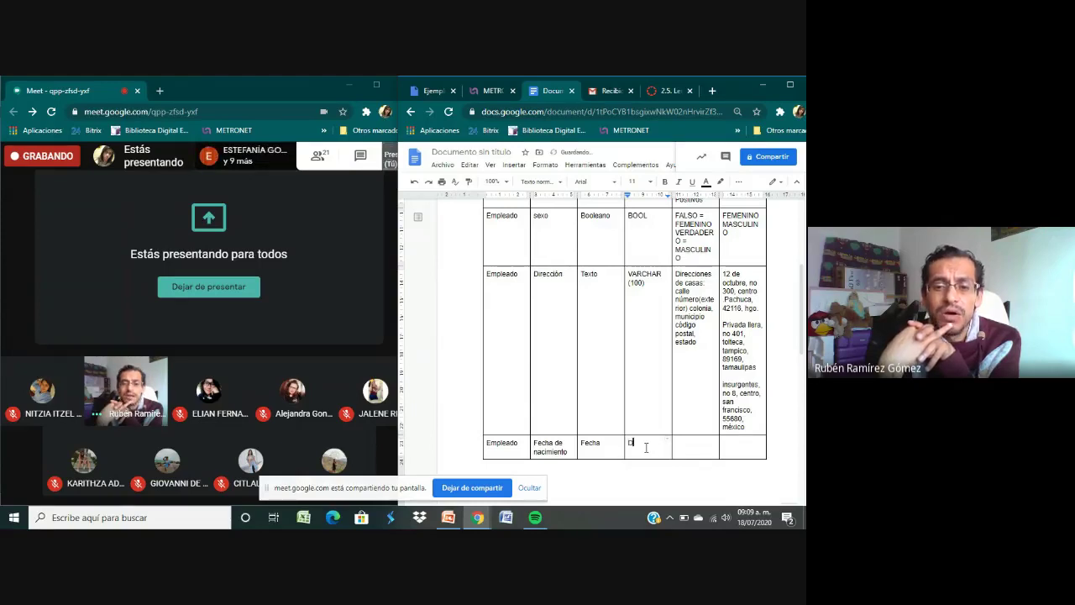
text(ate)
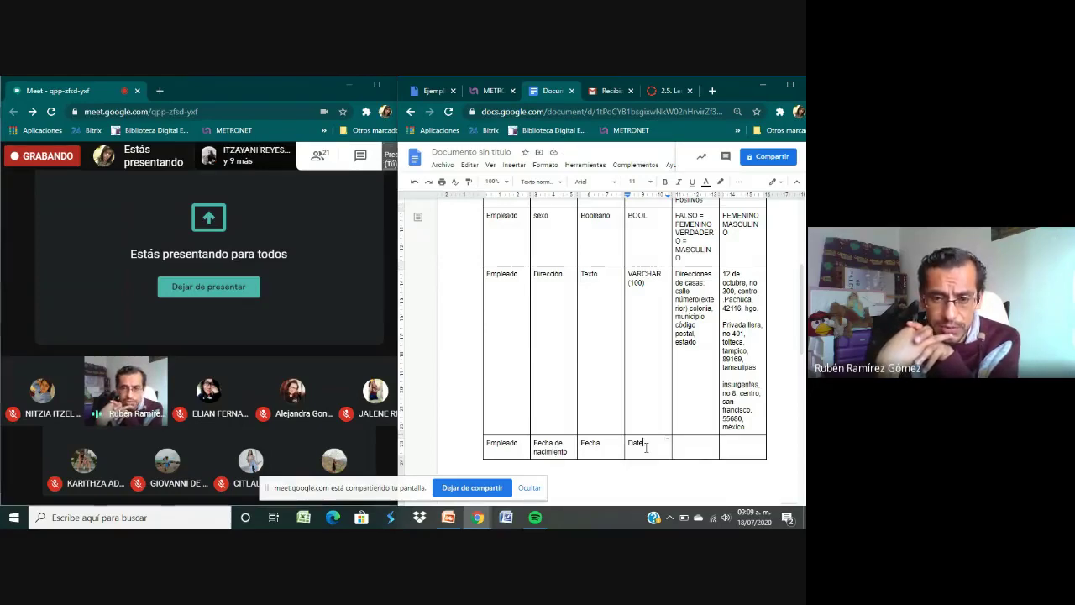
key(alt+Tab)
key(alt+Tab)
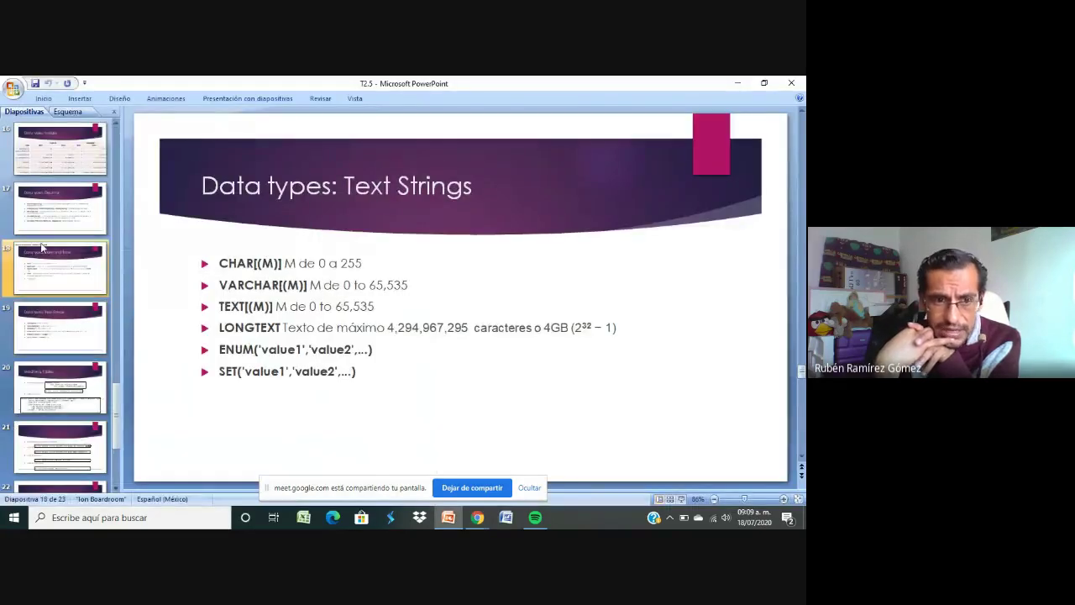
Consult PowerPoint's 'Data types: Date and Time' slide, then switch back to the Docs table
click(42, 246)
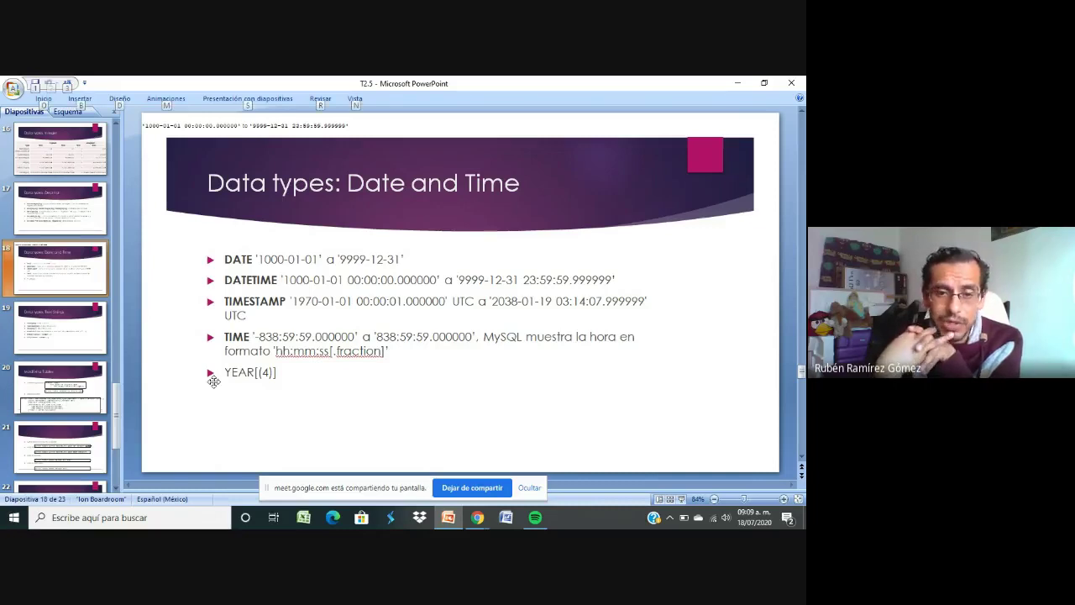
key(alt)
key(alt+Tab)
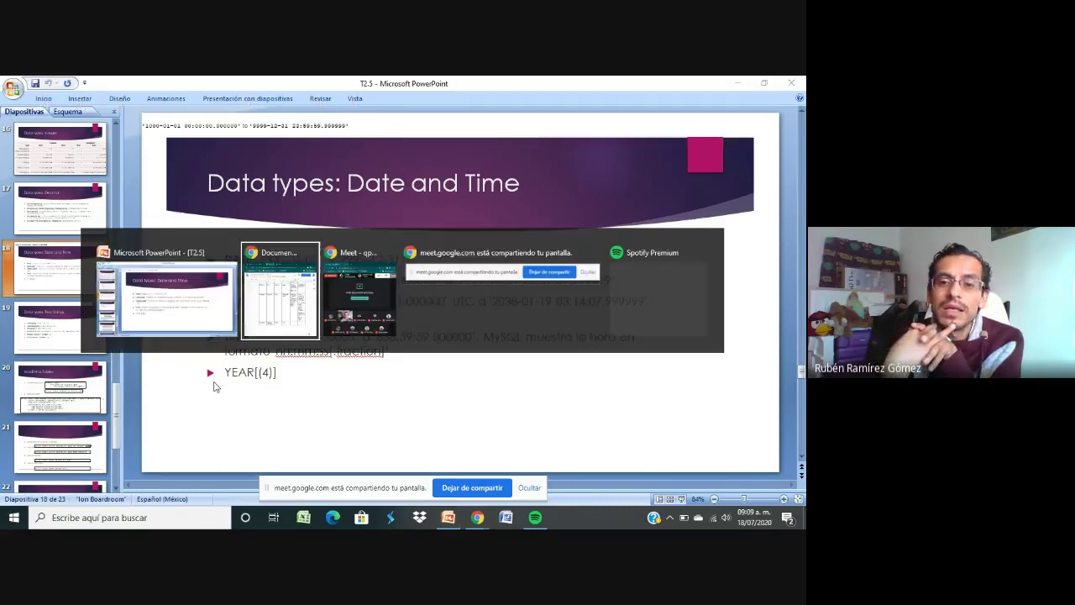
key(alt+Tab)
key(Tab)
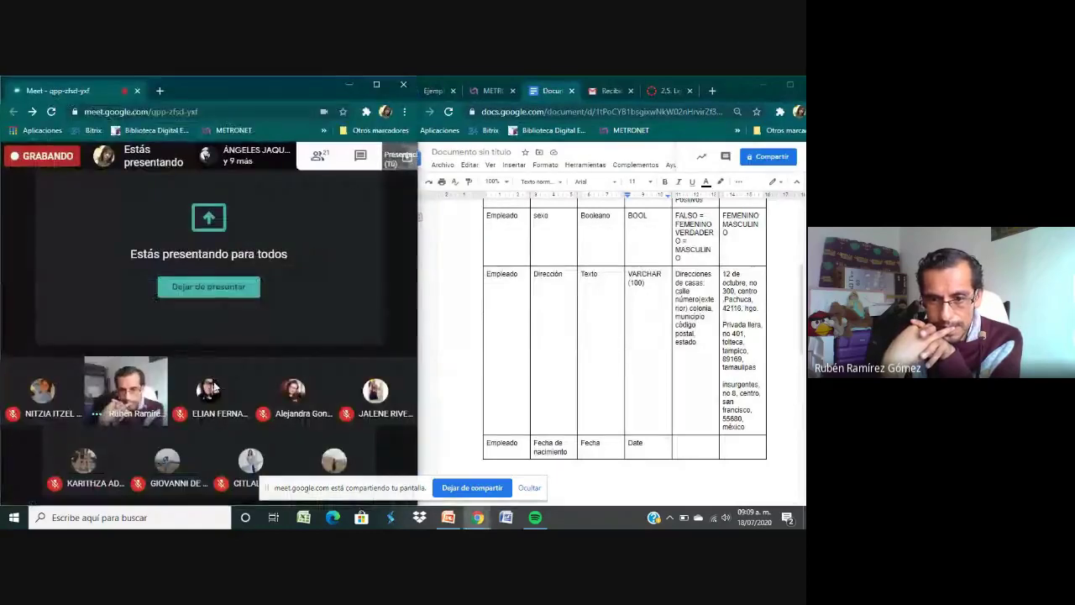
click(690, 448)
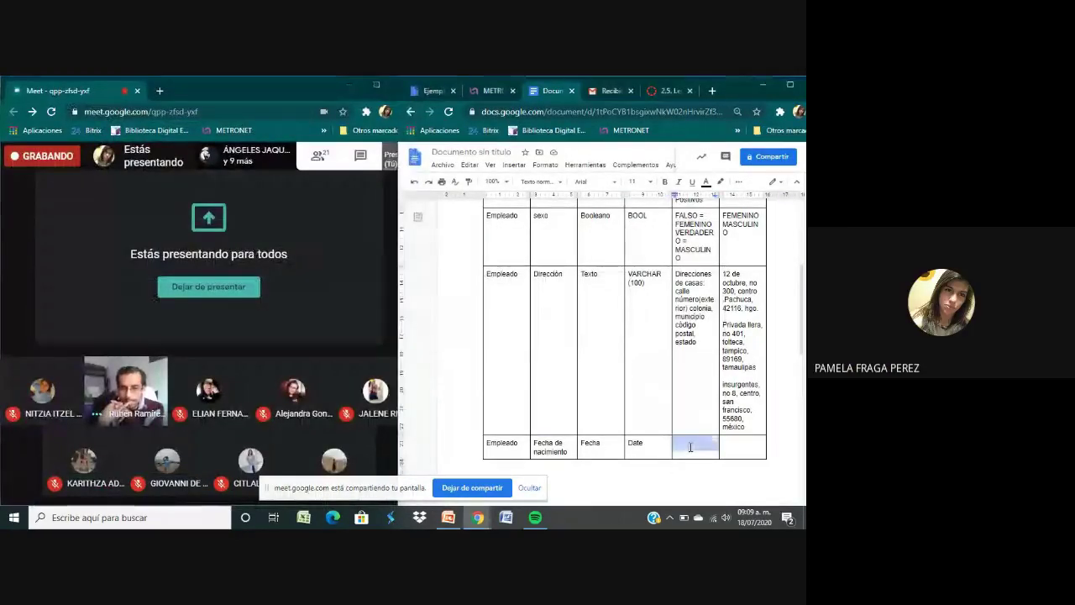
click(691, 448)
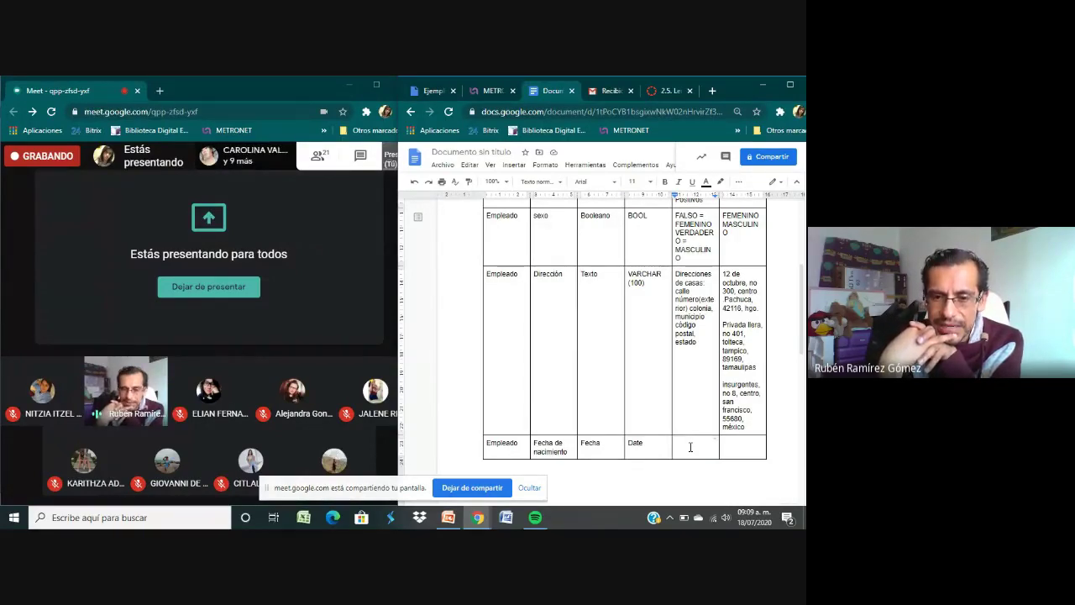
click(690, 447)
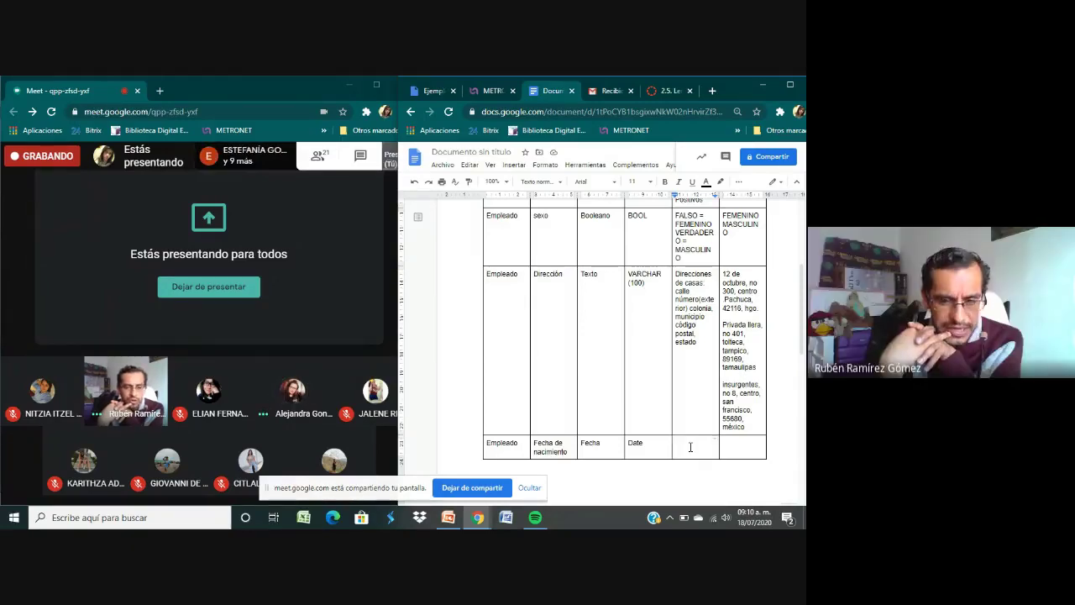
click(691, 447)
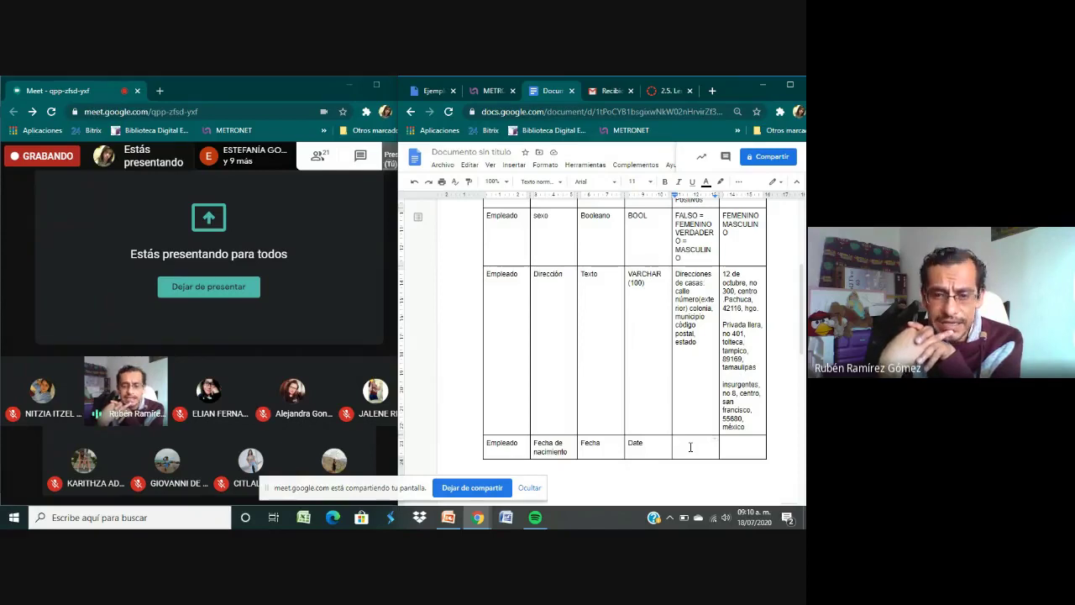
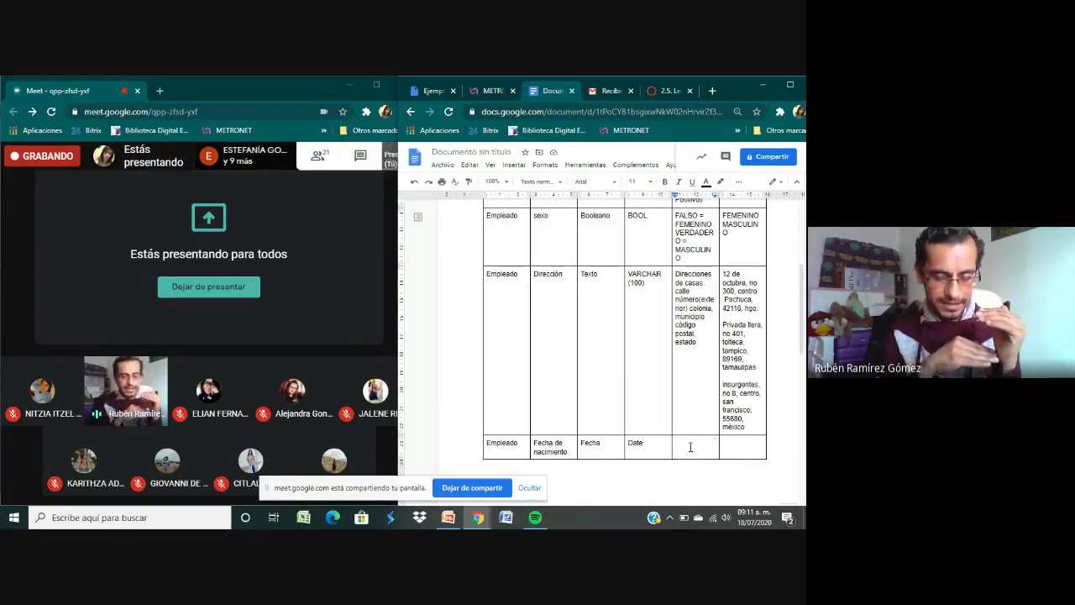
Type 'Fecha desde 01/01/2001' into the empty cell beside Date in the Fecha de nacimiento row
click(690, 447)
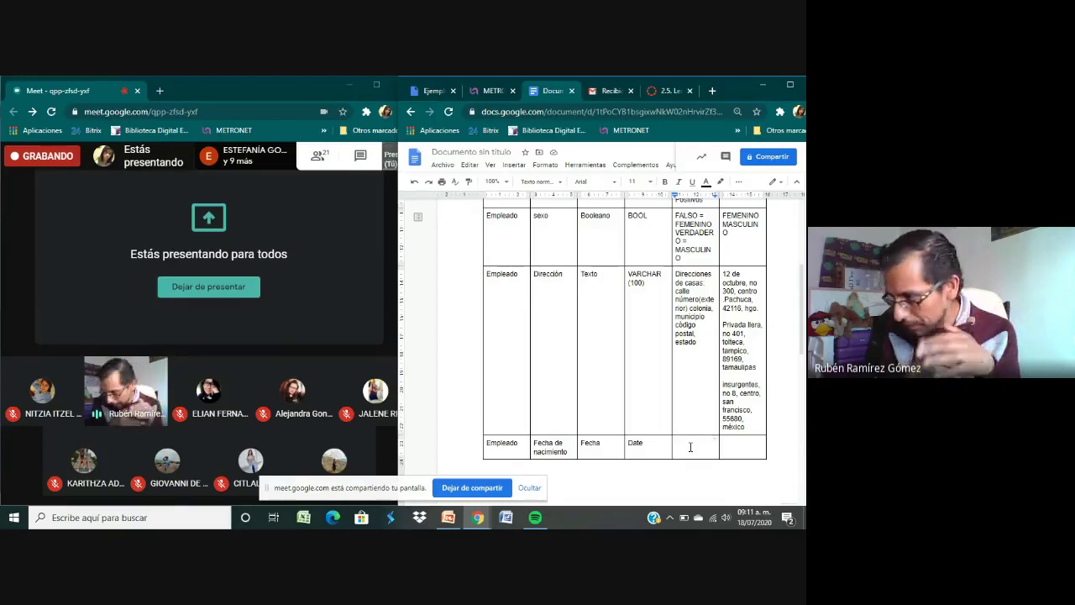
text(Fec)
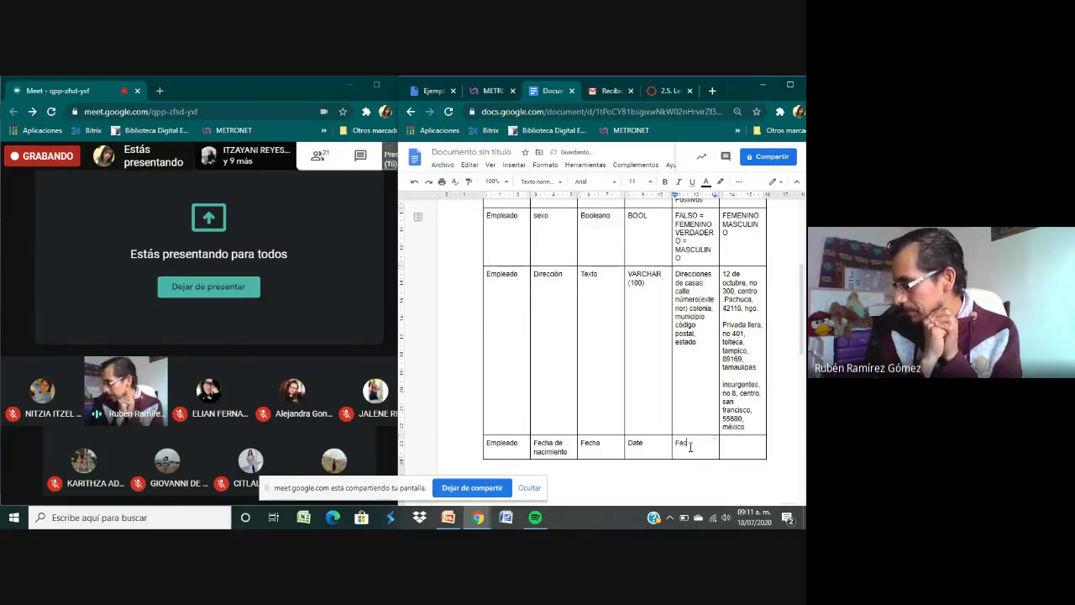
text(ha)
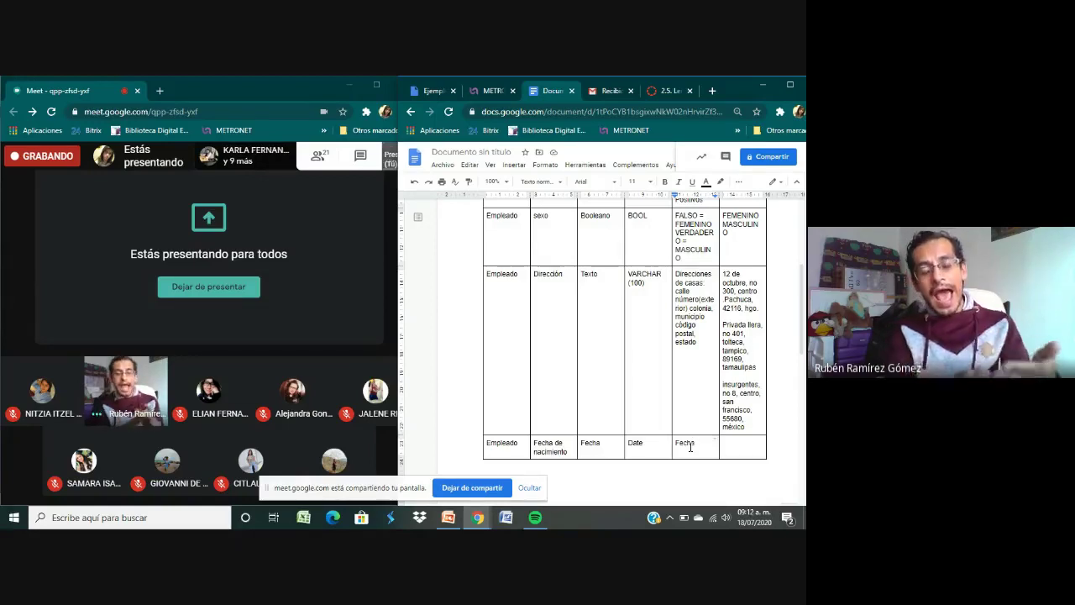
text(de)
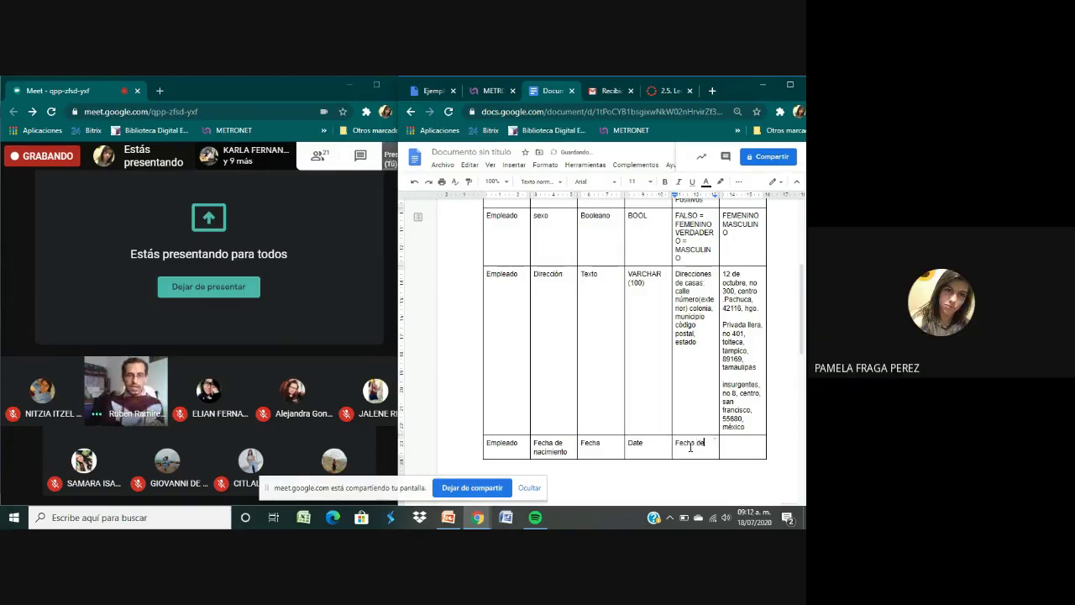
text(sde )
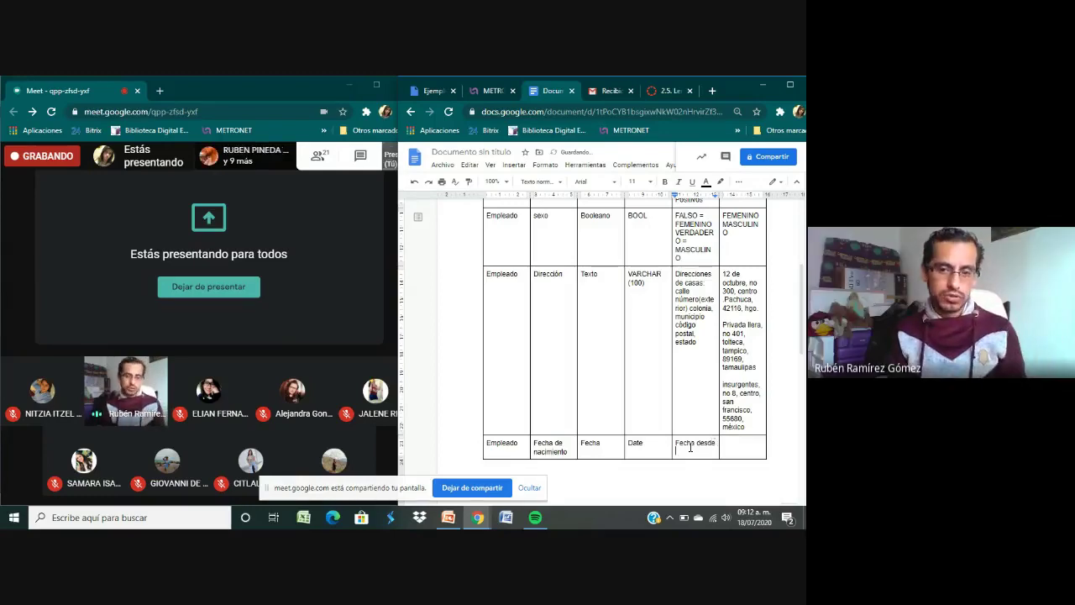
text(01)
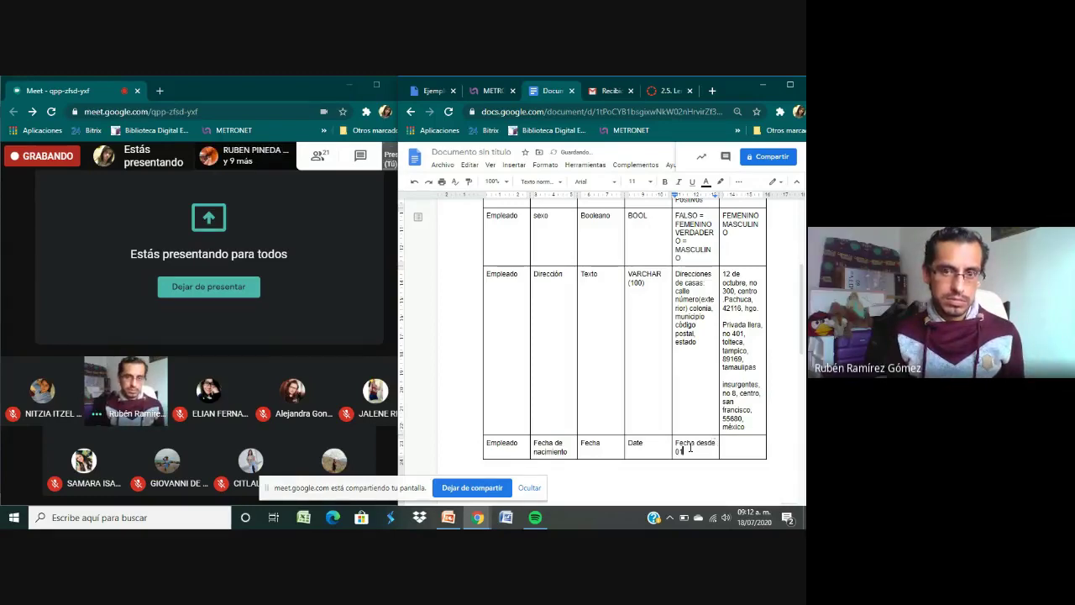
text(/0)
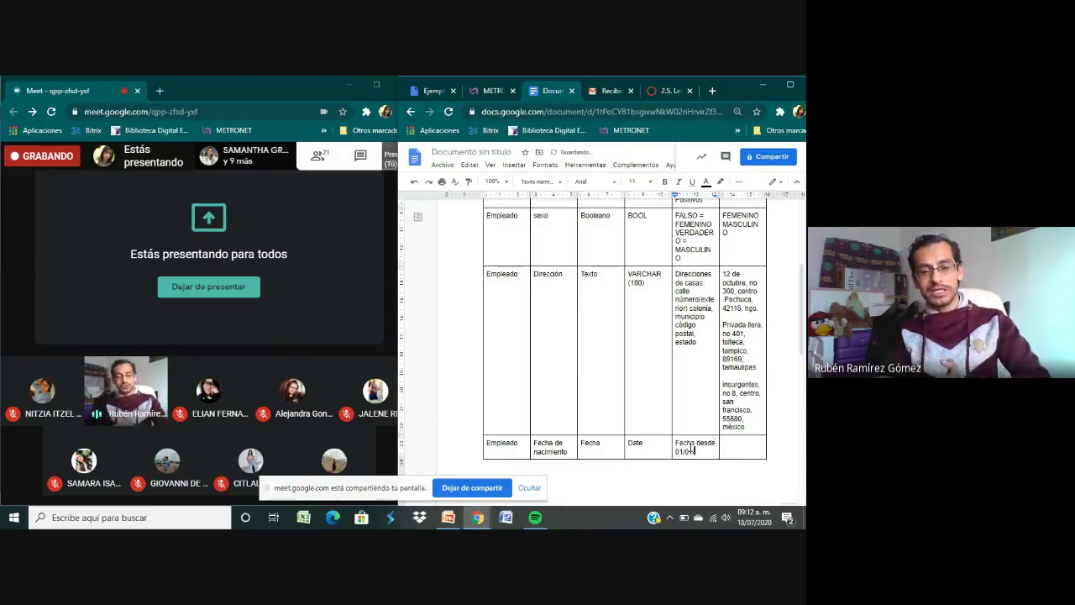
text(1/20)
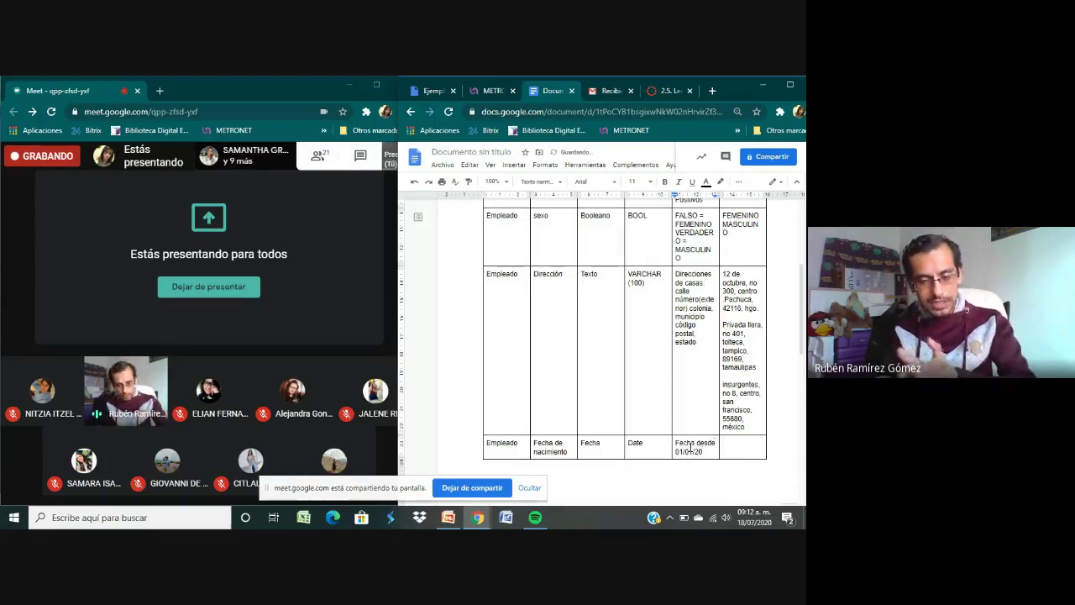
text(01)
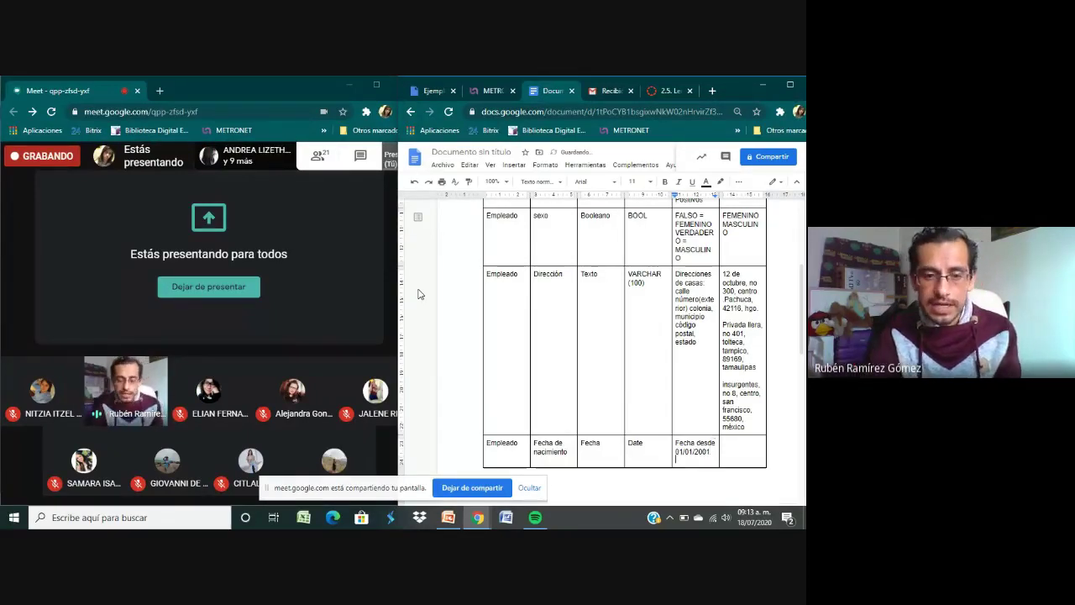
Replace 'desde 01/01/2001' with 'hasta' and '31/12/2001' on a new line in the description cell
scroll(420, 294, down, 2)
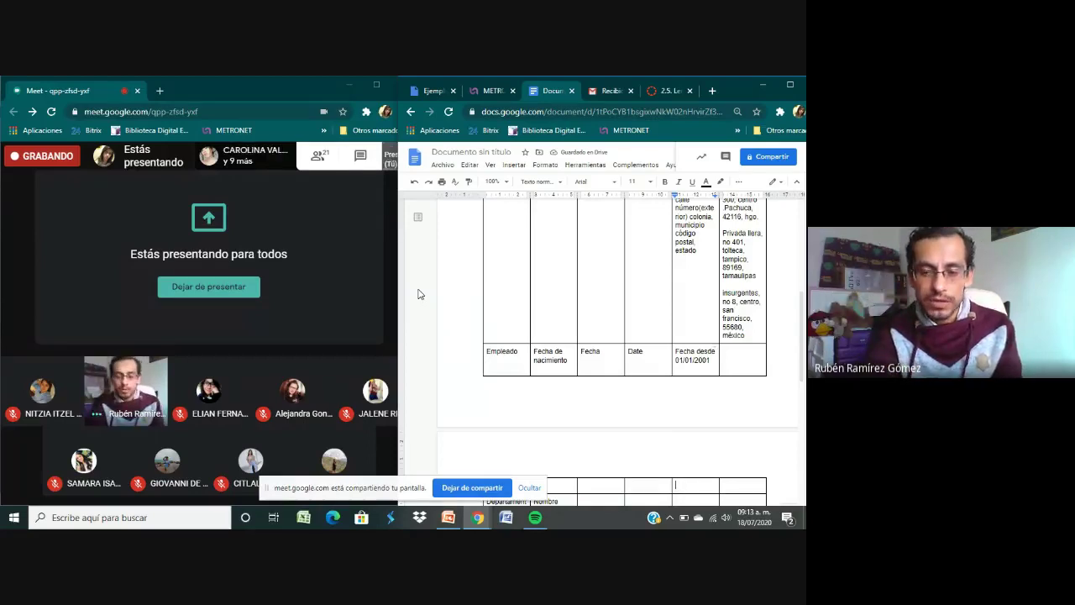
text(n)
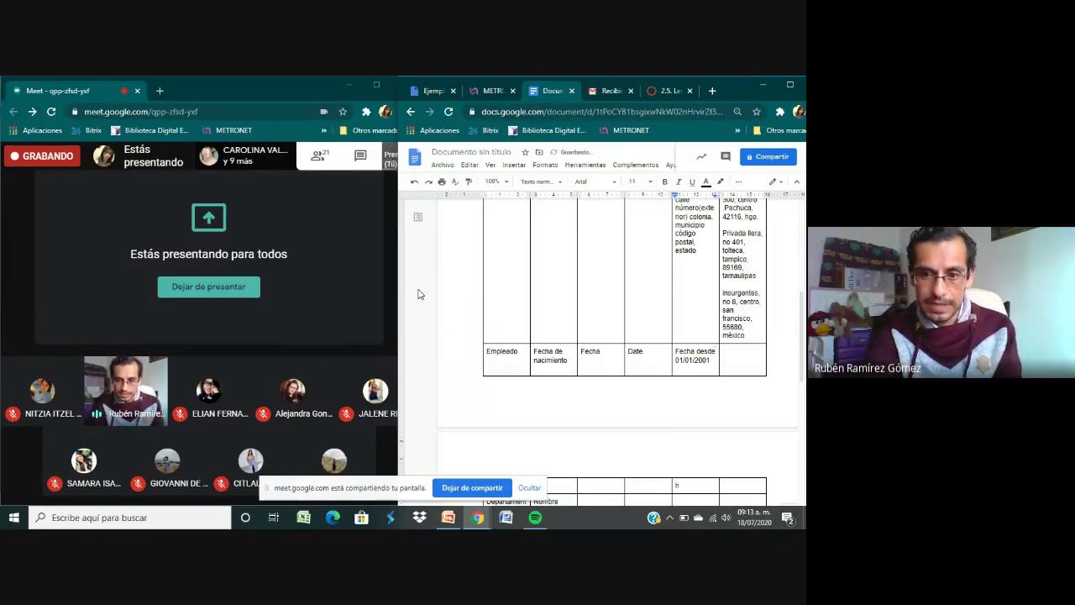
text(Hasta)
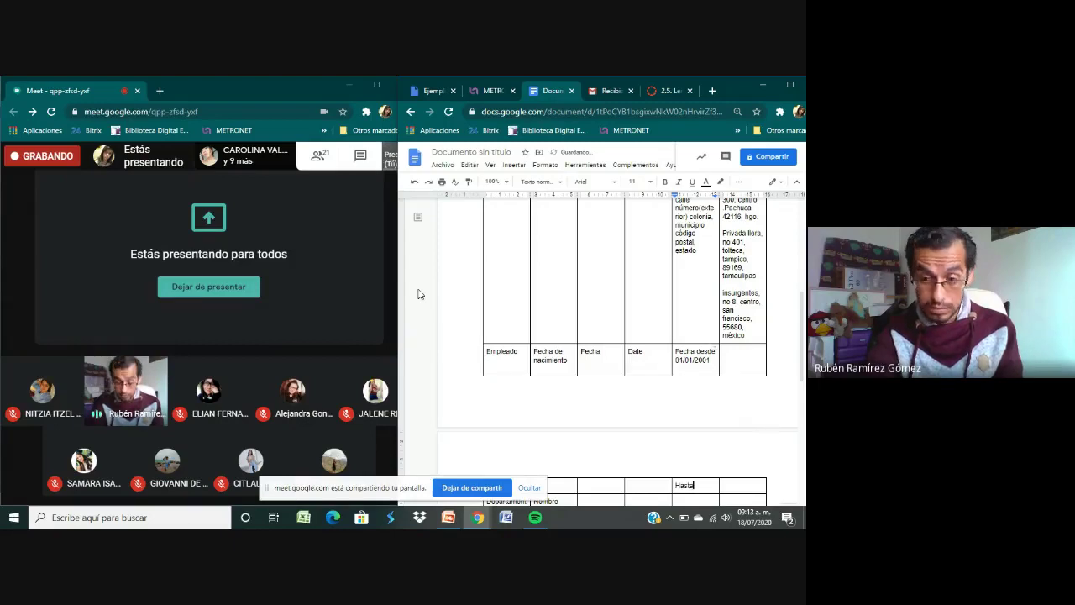
key(BackSpace)
key(BackSpace)
key(BackSpace)
key(BackSpace)
key(BackSpace)
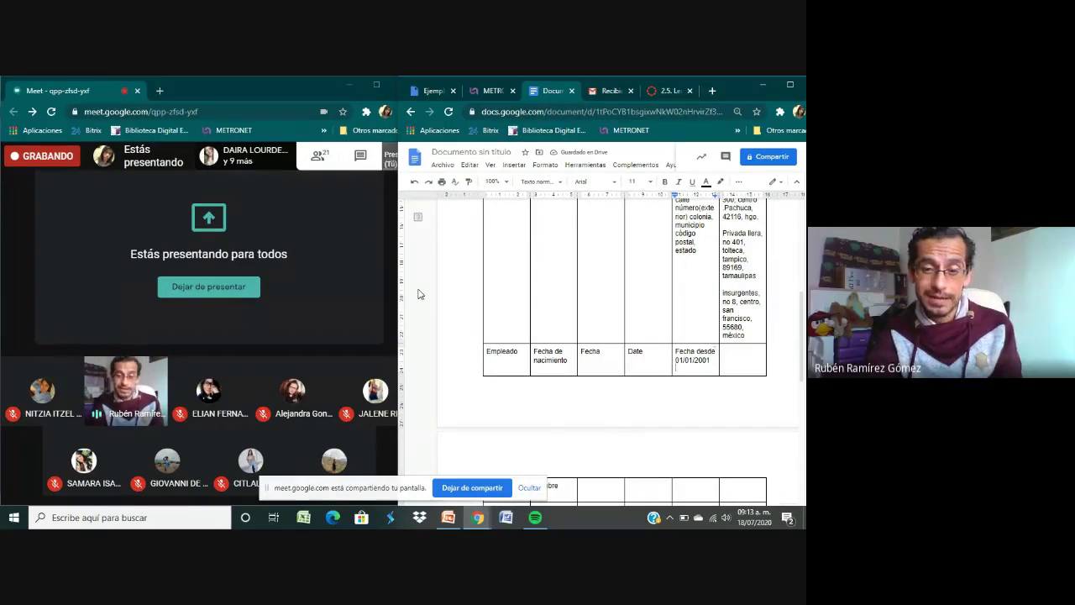
key(BackSpace)
key(BackSpace)
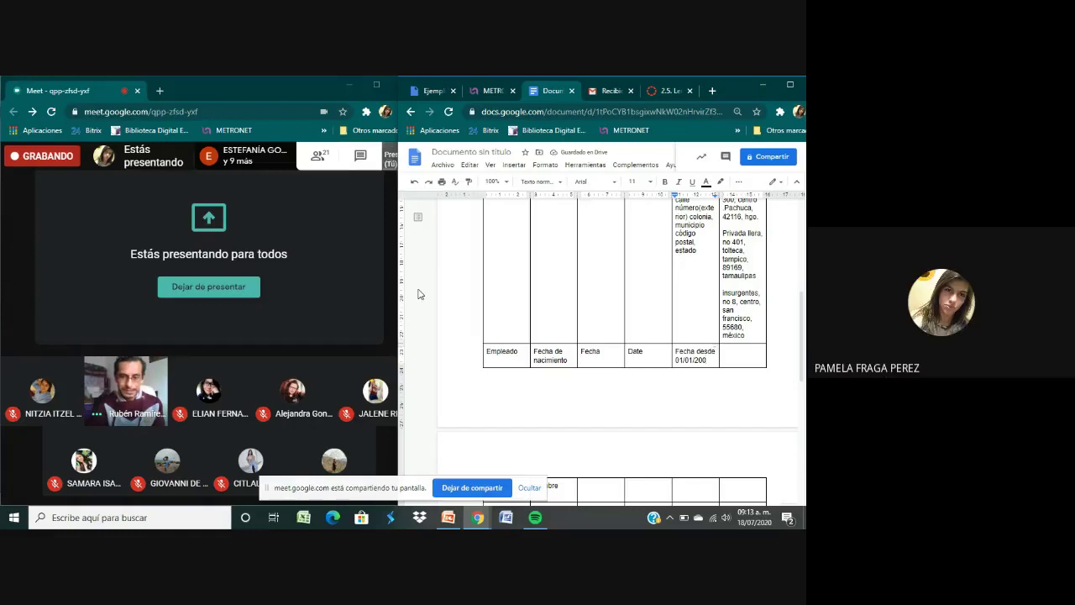
key(BackSpace)
key(BackSpace)
key(BackSpace)
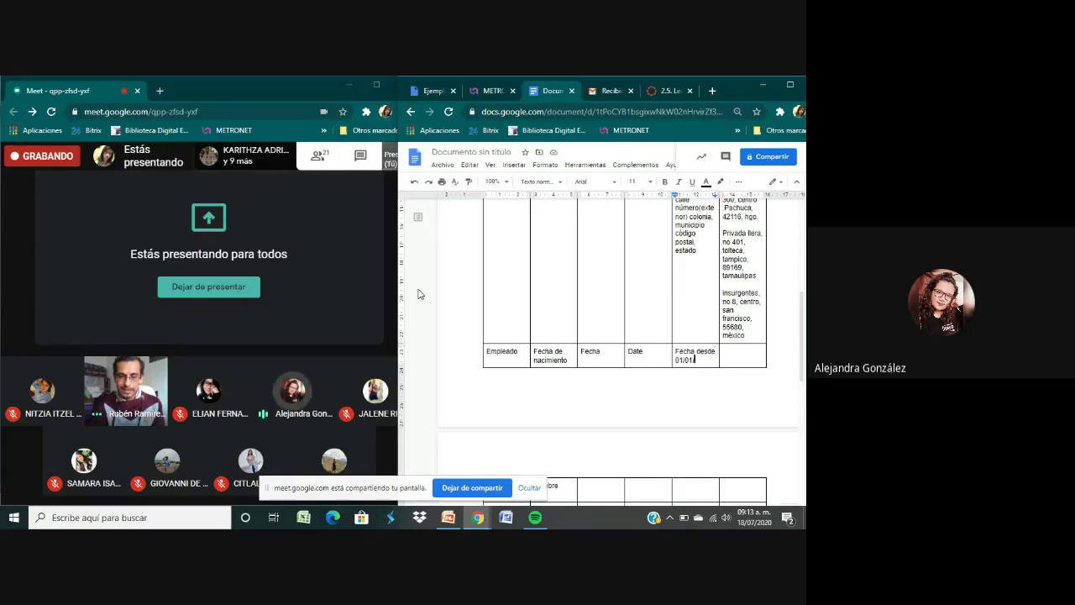
key(BackSpace)
key(BackSpace)
key(BackSpace)
key(BackSpace)
key(BackSpace)
key(BackSpace)
key(BackSpace)
key(BackSpace)
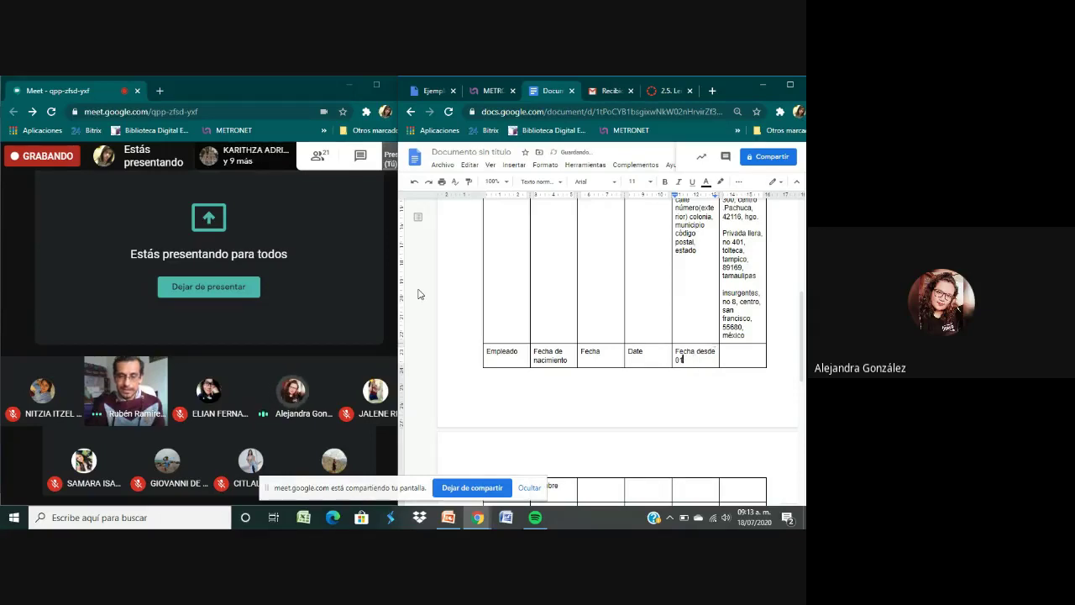
key(BackSpace)
key(BackSpace)
key(BackSpace)
key(BackSpace)
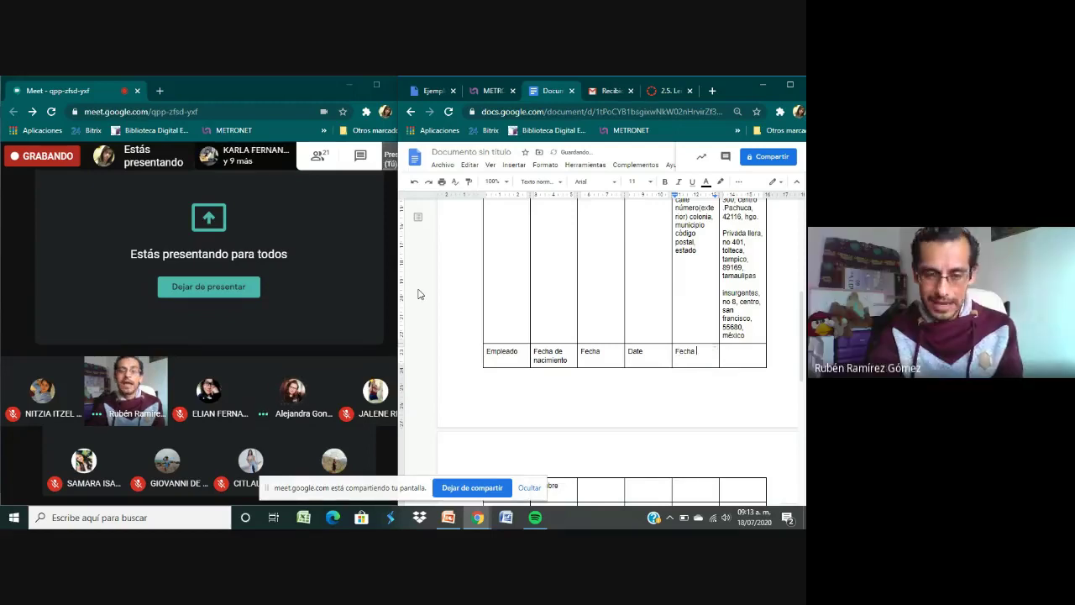
text(has)
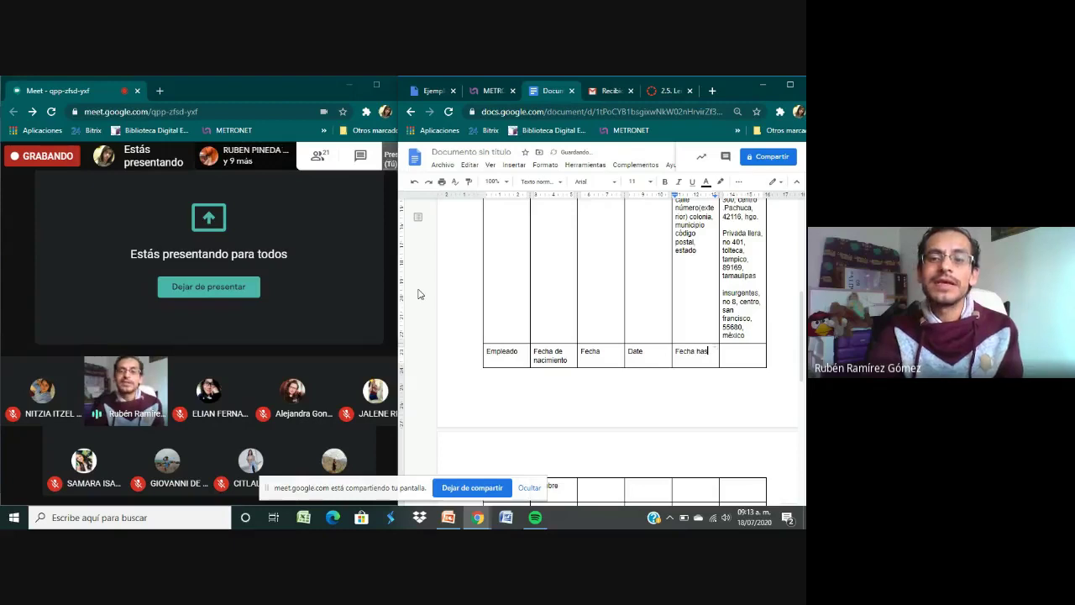
text(ta)
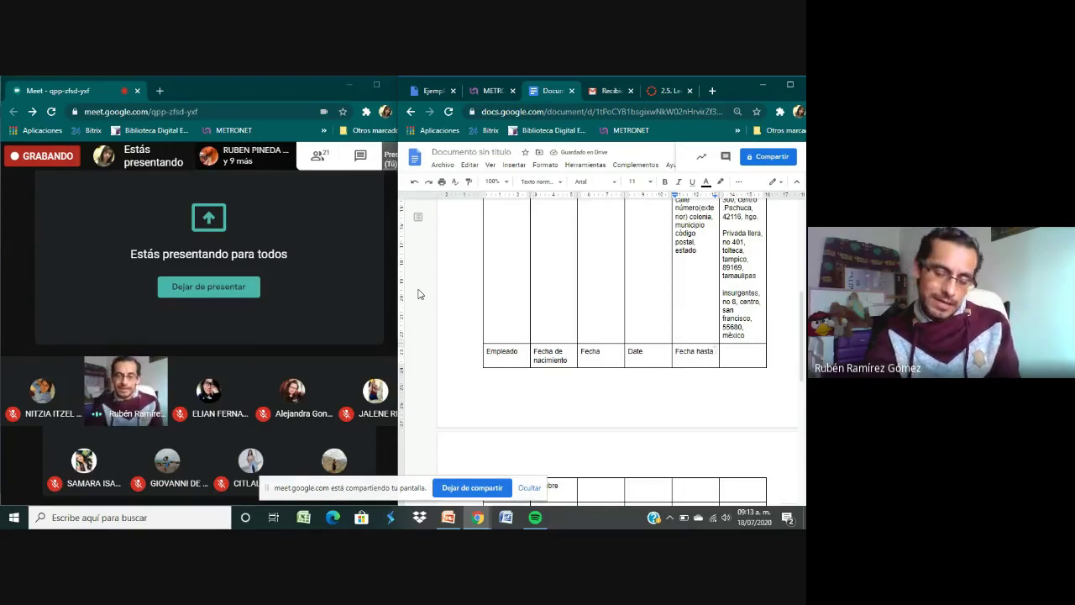
key(Return)
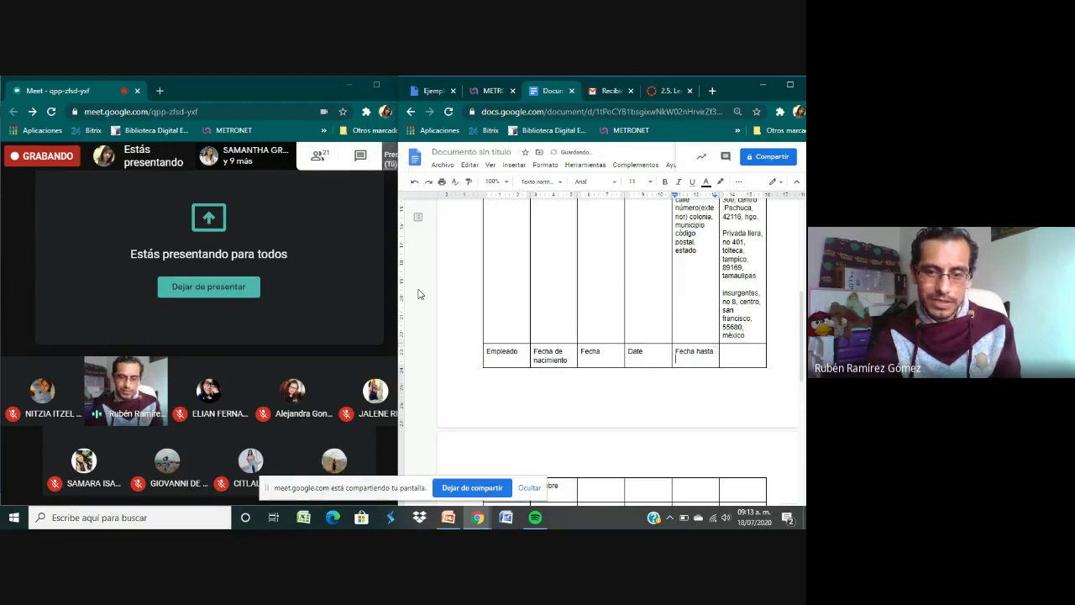
text(31)
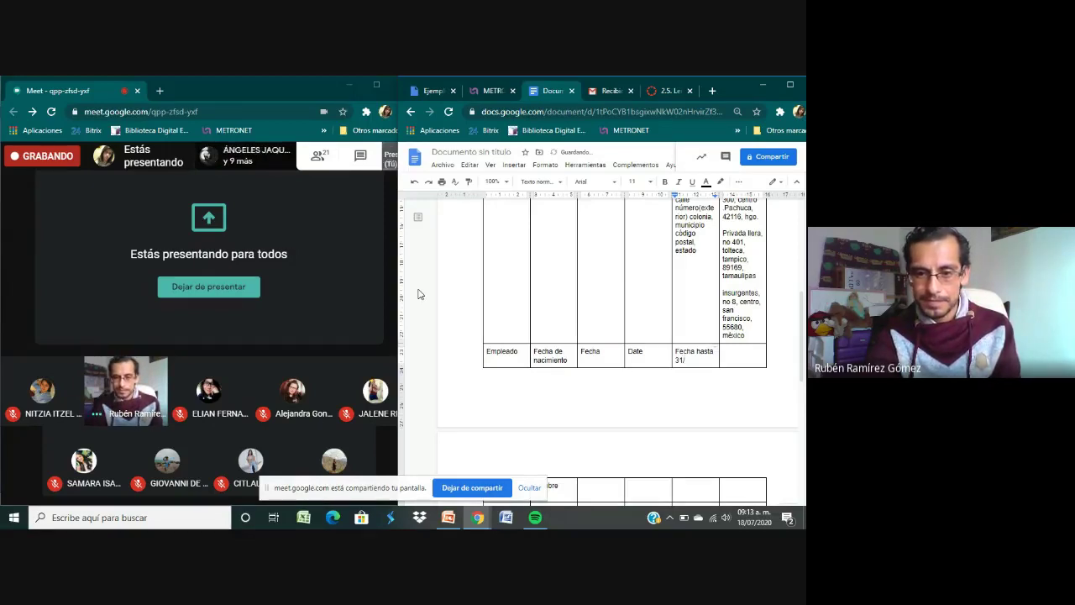
text(/12/2001)
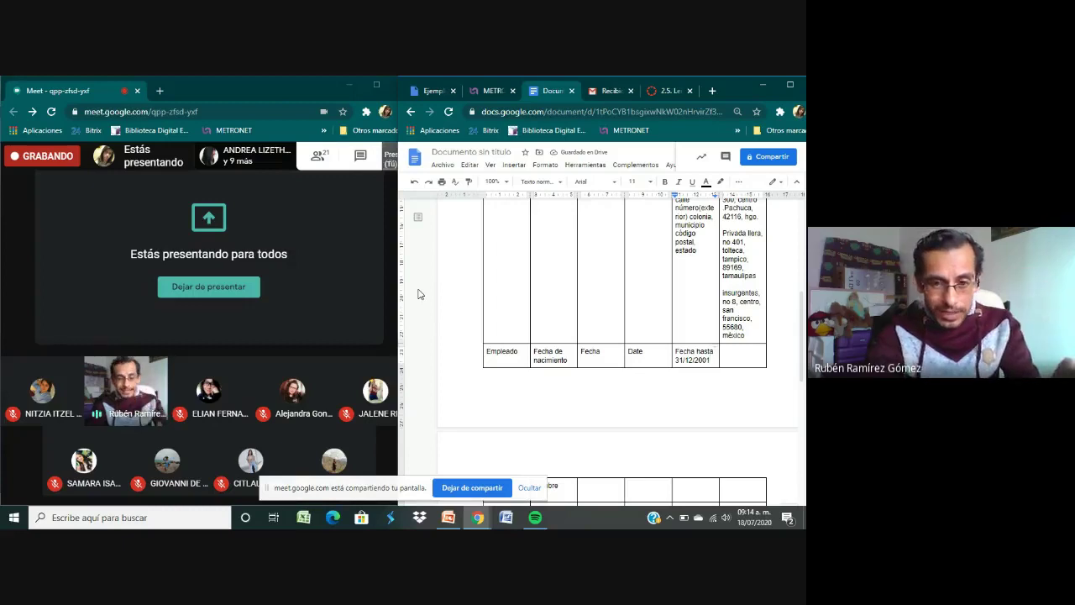
key(Tab)
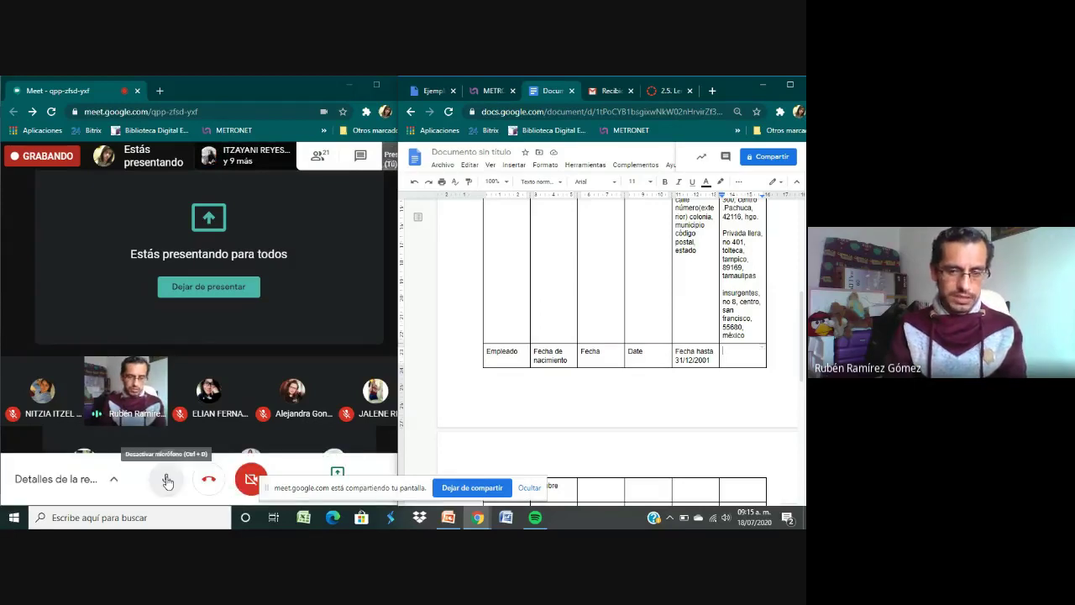
Mute the Meet microphone, lower the system volume, and put the caret in the empty example cell
click(166, 480)
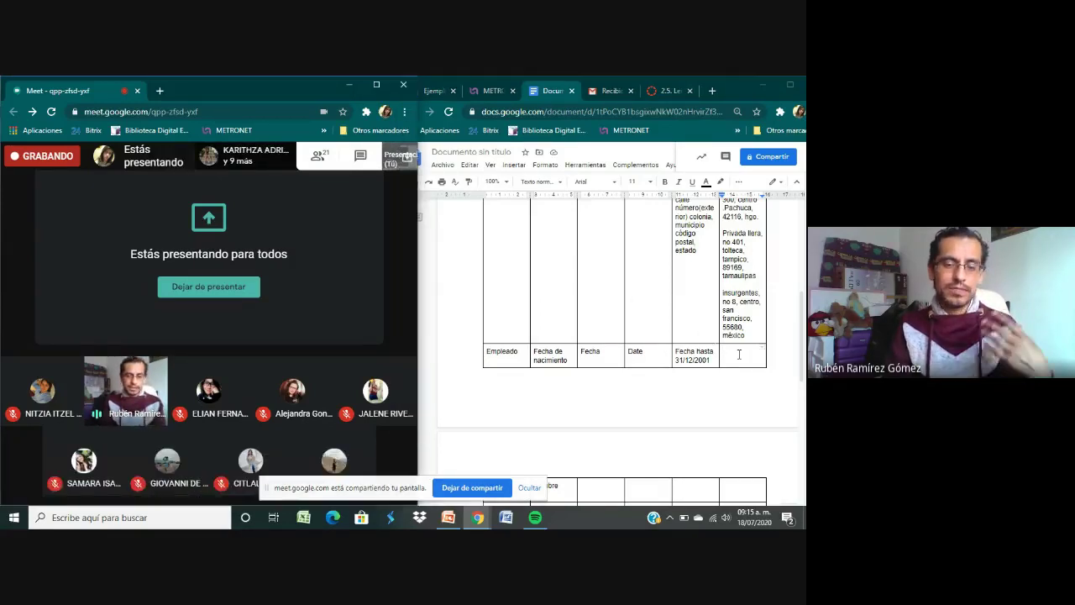
drag(738, 354, 739, 353)
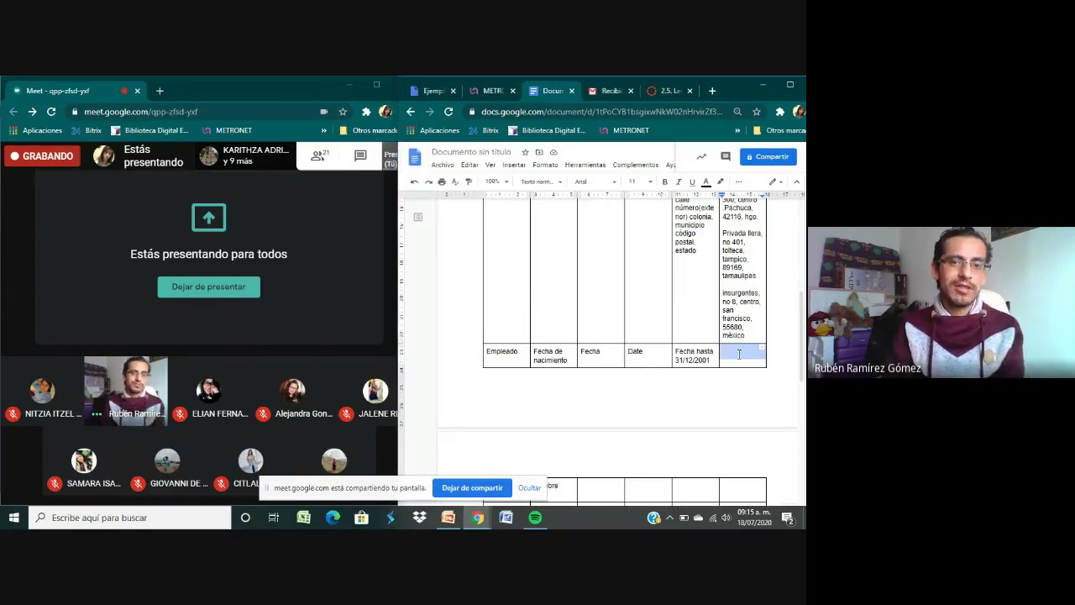
key(XF86AudioLowerVolume)
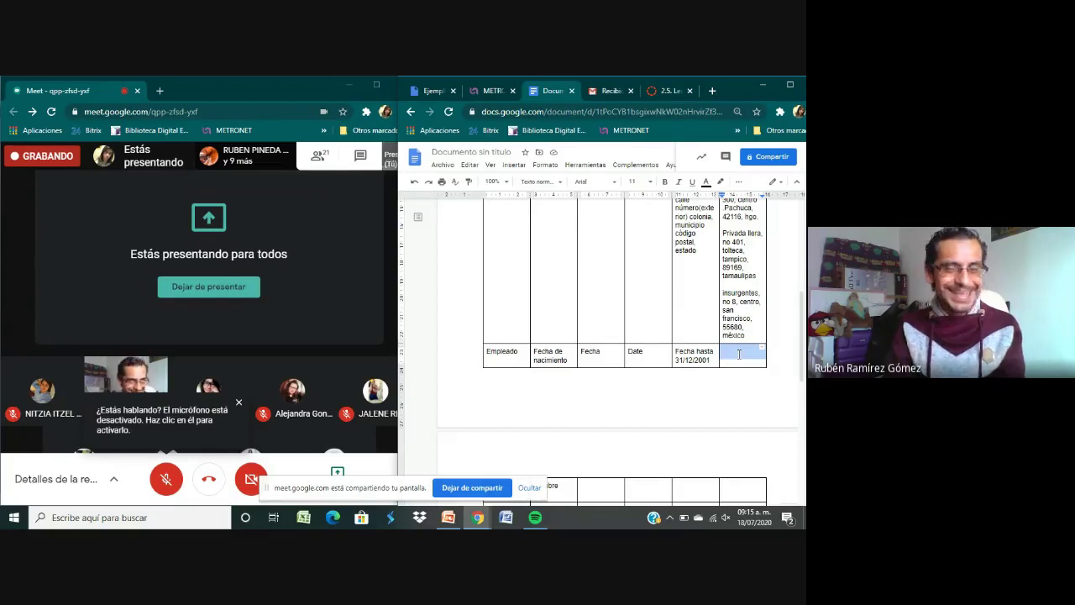
key(XF86AudioLowerVolume)
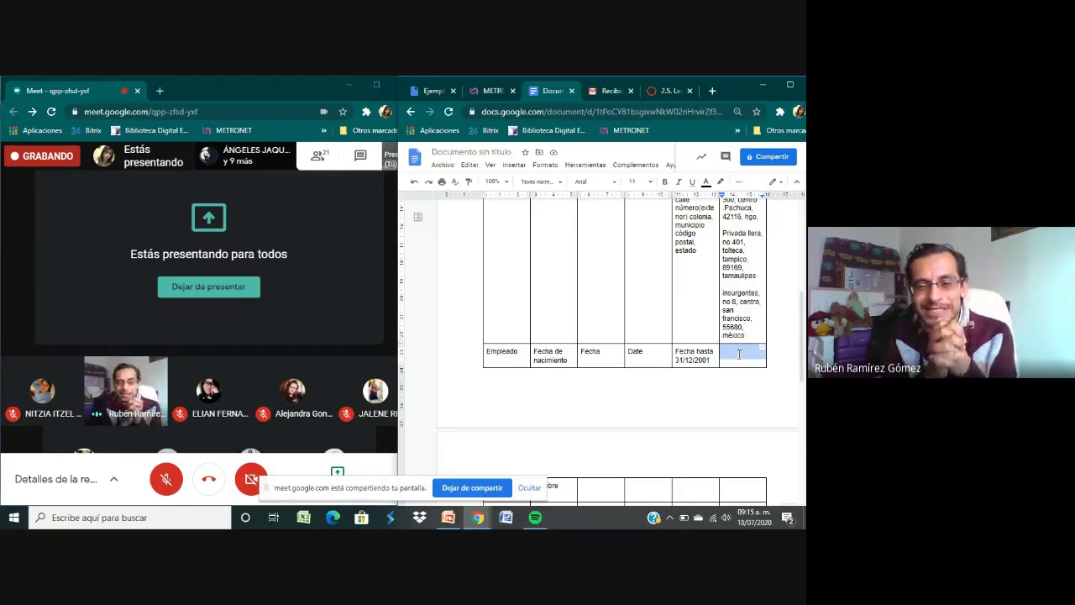
click(739, 354)
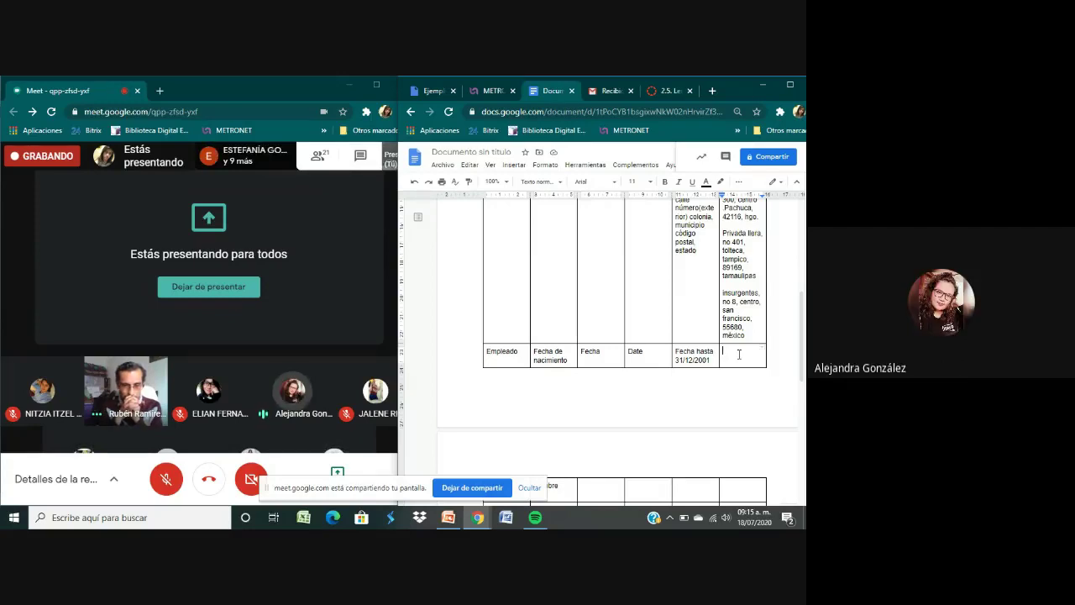
Begin the first sample date, replacing the spelled-out month with digits
text(20)
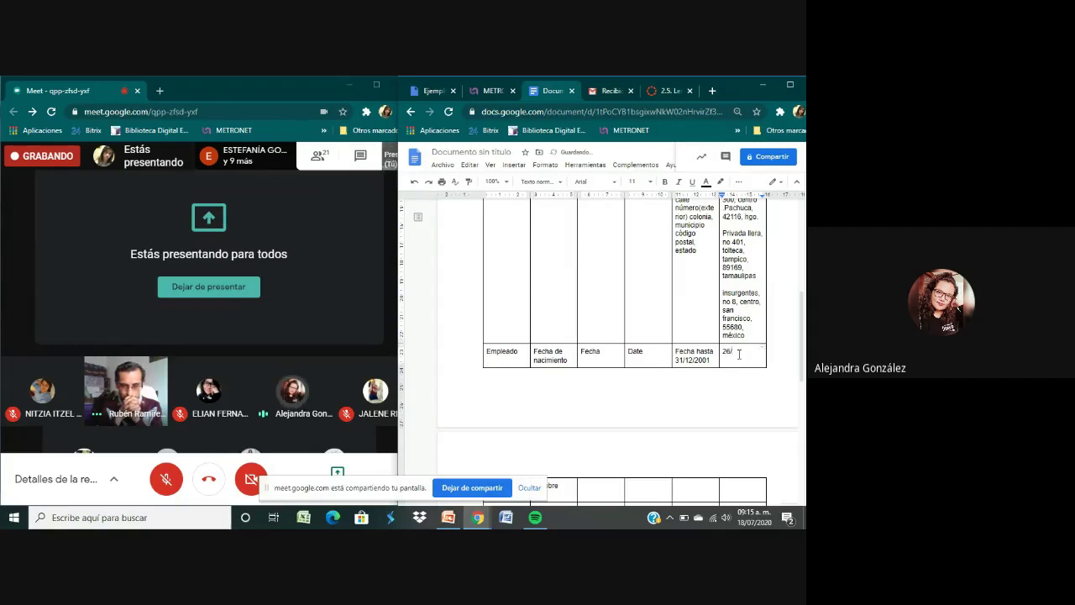
text(/)
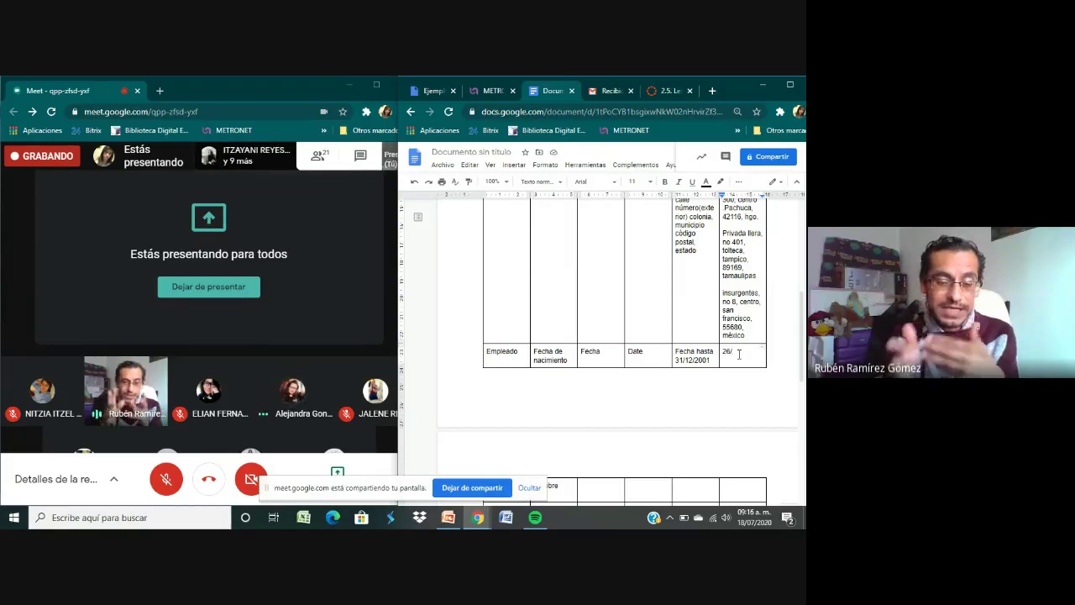
key(BackSpace)
text(/)
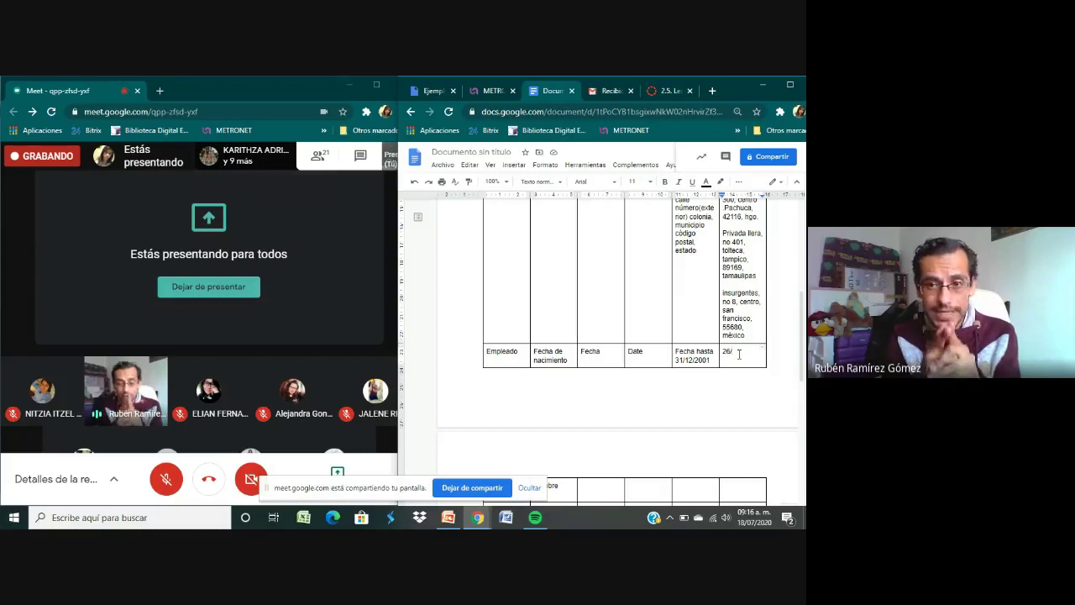
text(09/)
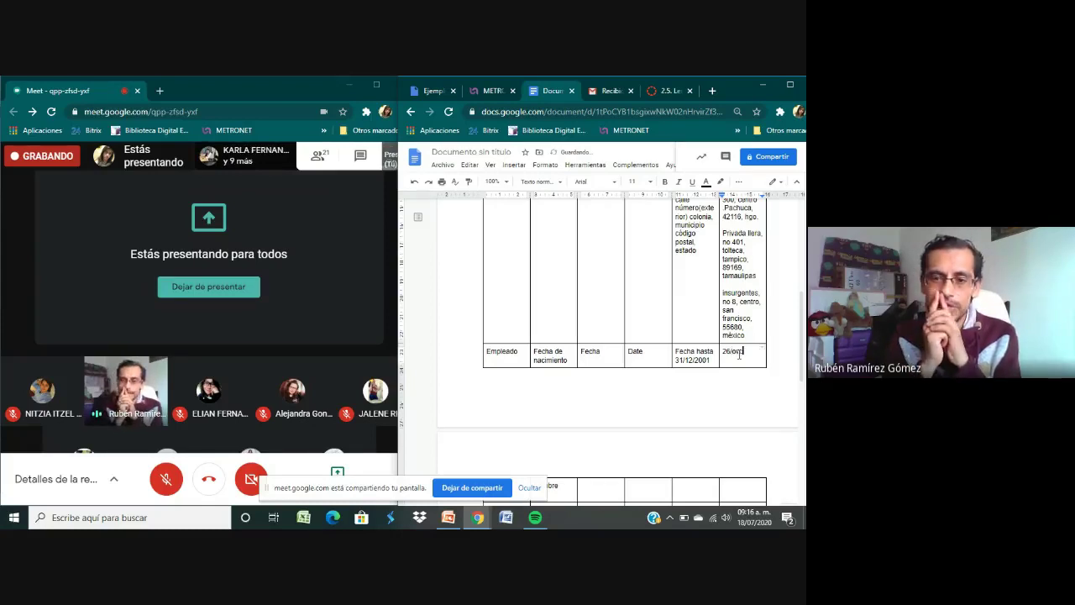
text(c)
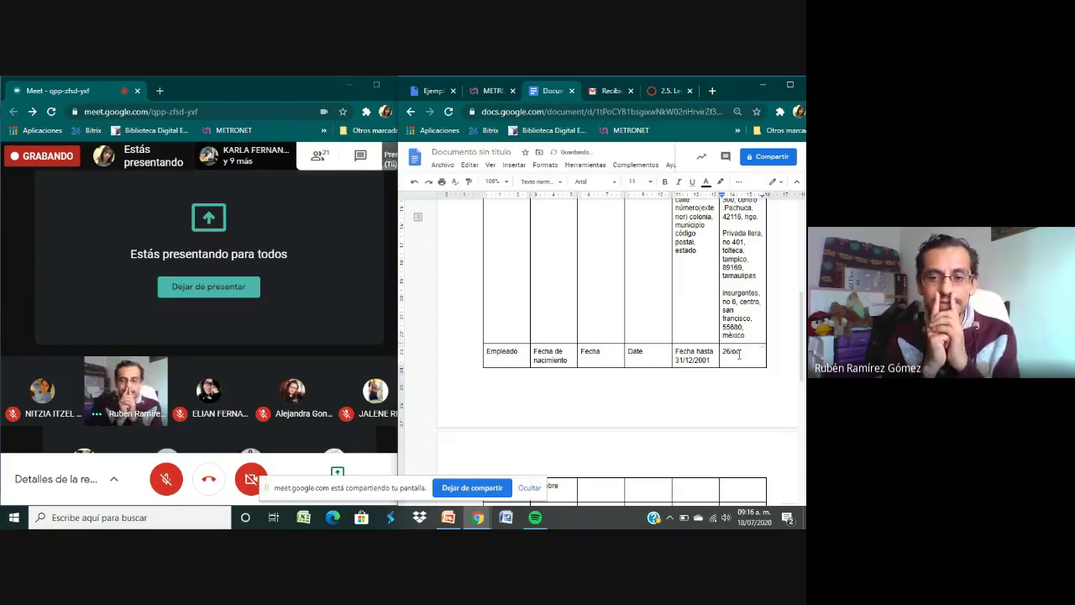
text(tubre)
key(BackSpace)
key(BackSpace)
key(BackSpace)
key(BackSpace)
key(BackSpace)
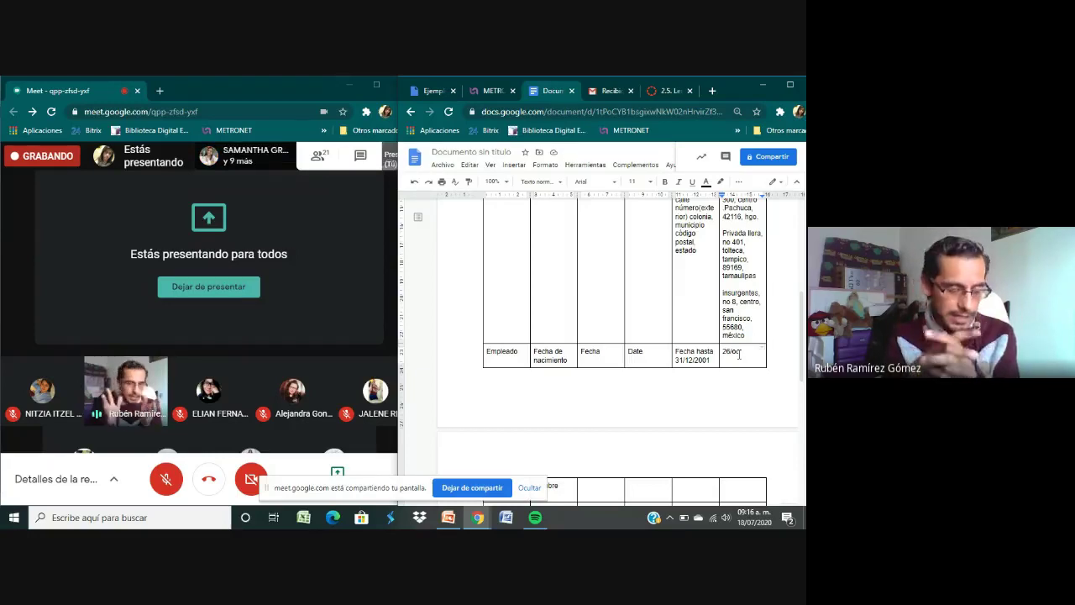
key(BackSpace)
key(BackSpace)
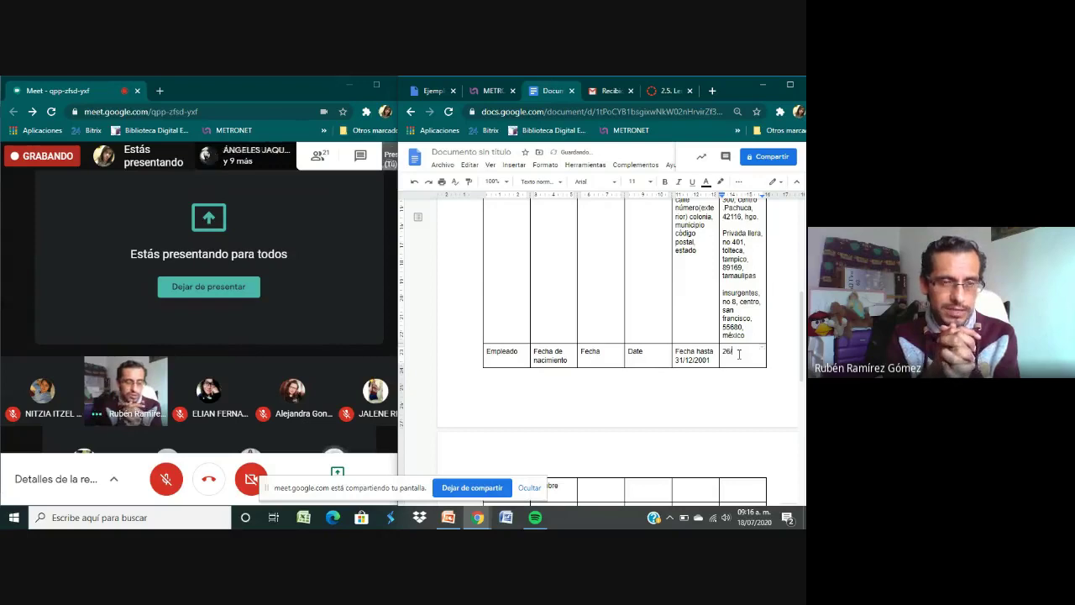
text(10)
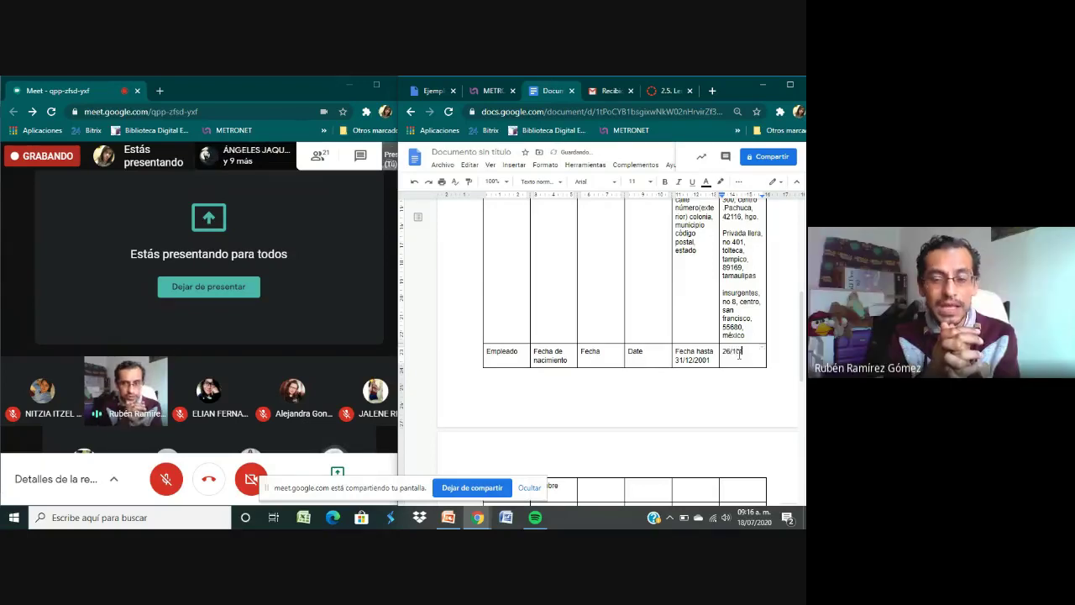
text(/1)
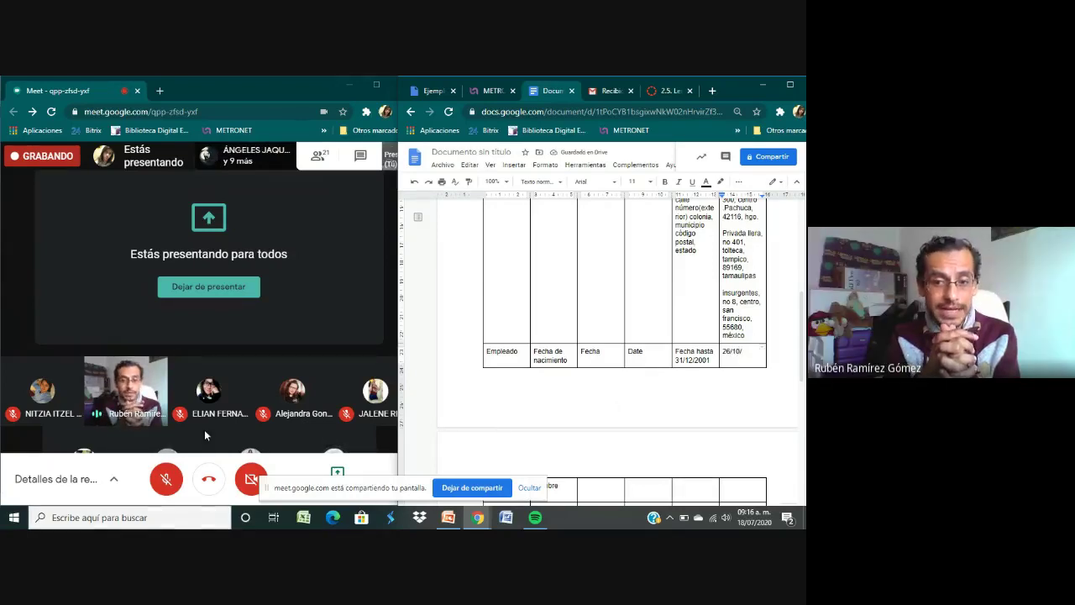
text(9)
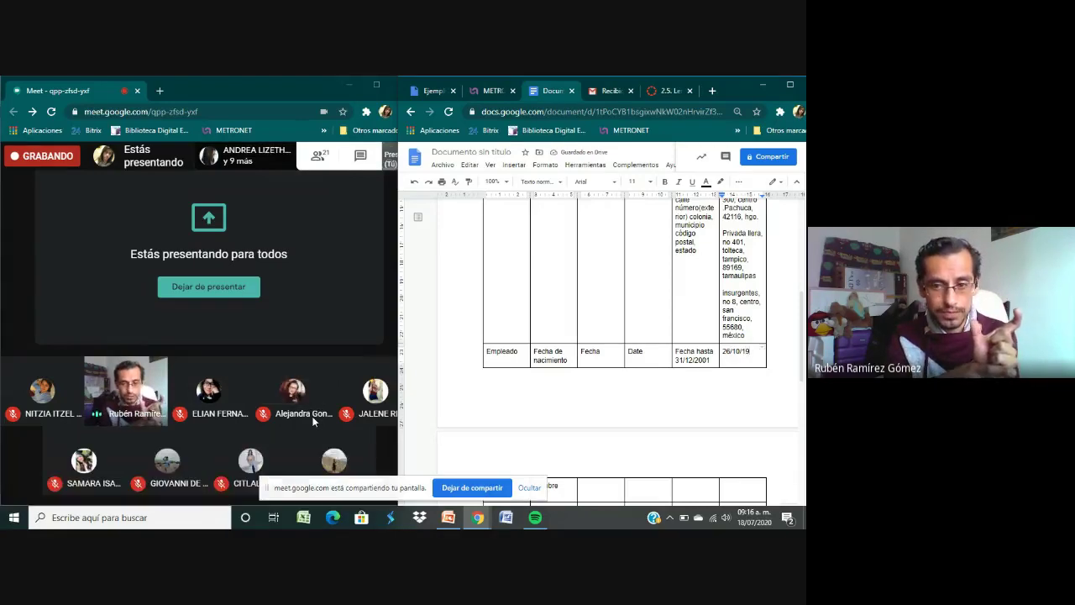
Unmute the Meet microphone and bring the document back to the front
mouse_move(190, 483)
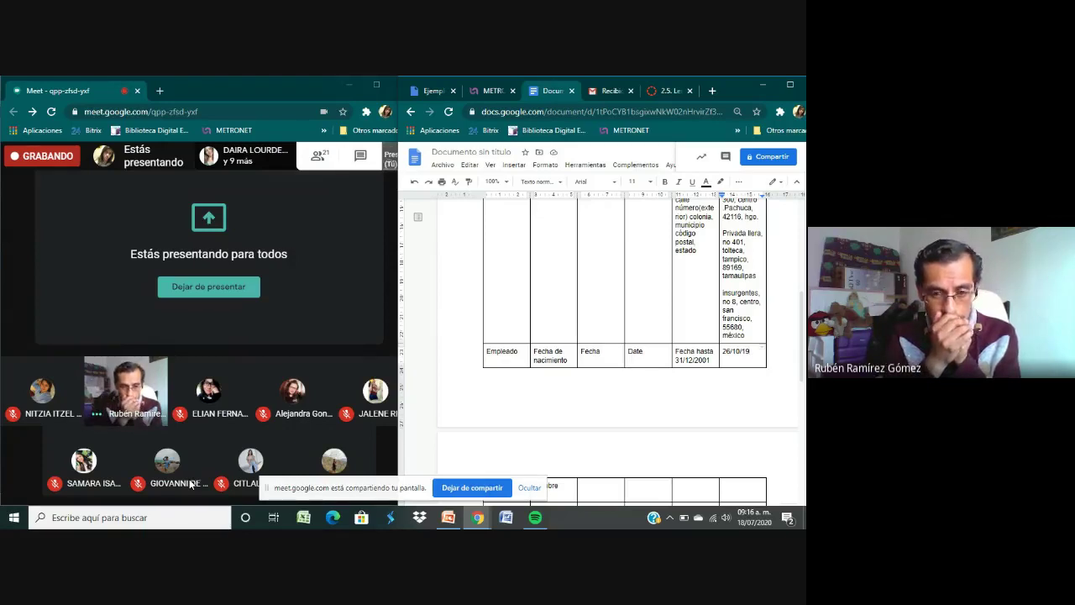
click(166, 479)
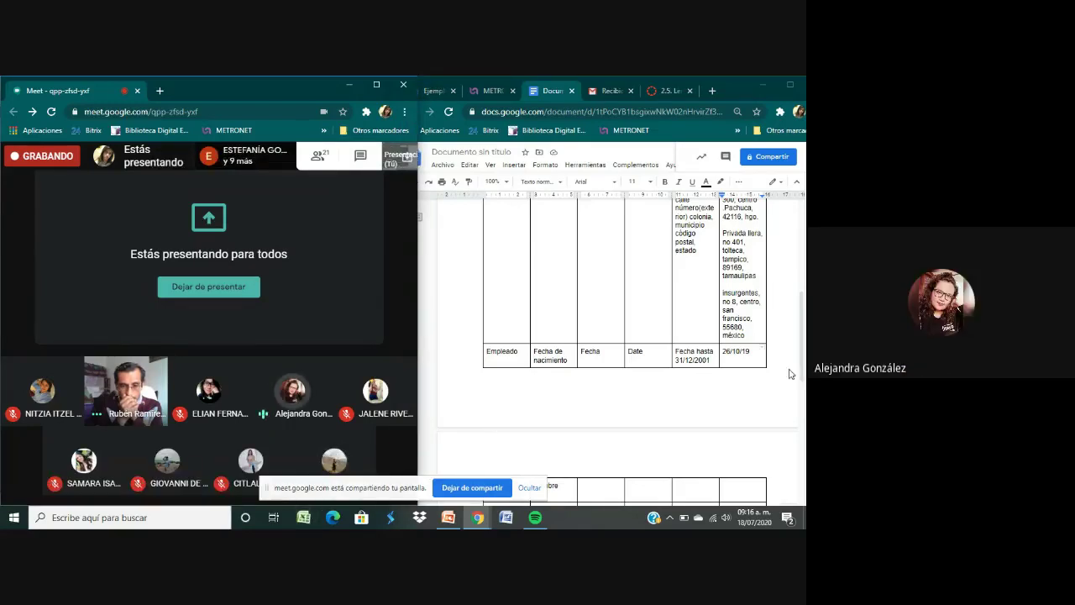
click(752, 354)
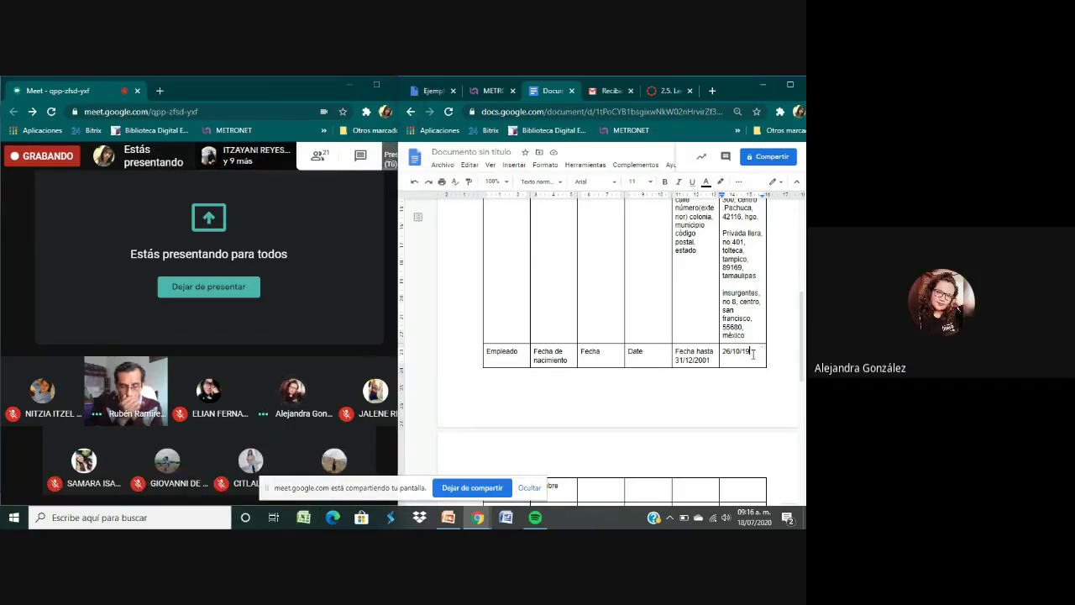
Complete the dates as 26/09/1999, 14/10/1998 and 02/04/1998 on separate lines
text(99 )
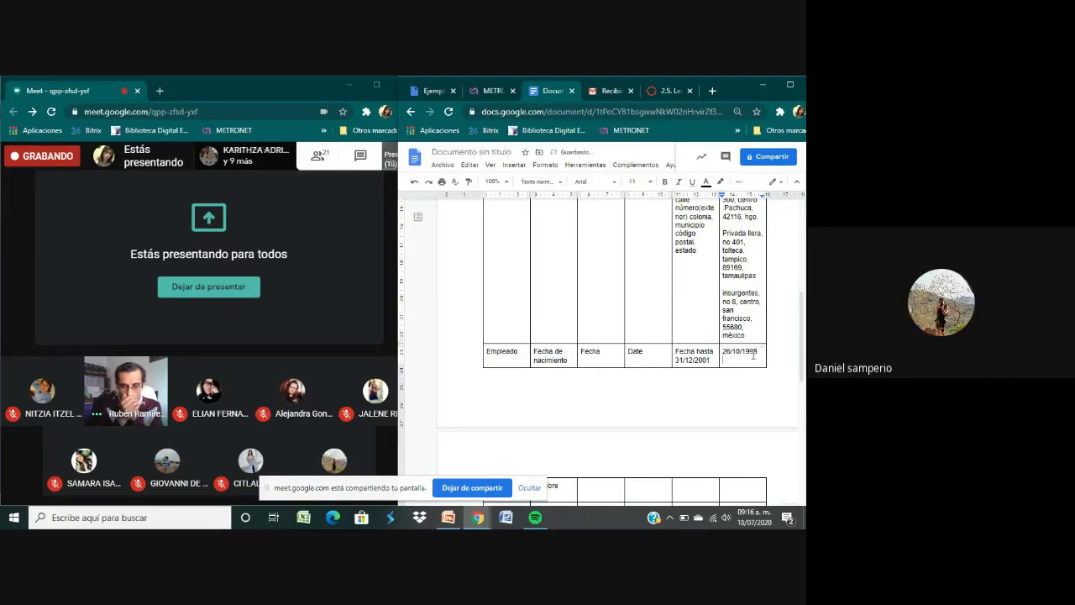
text(14)
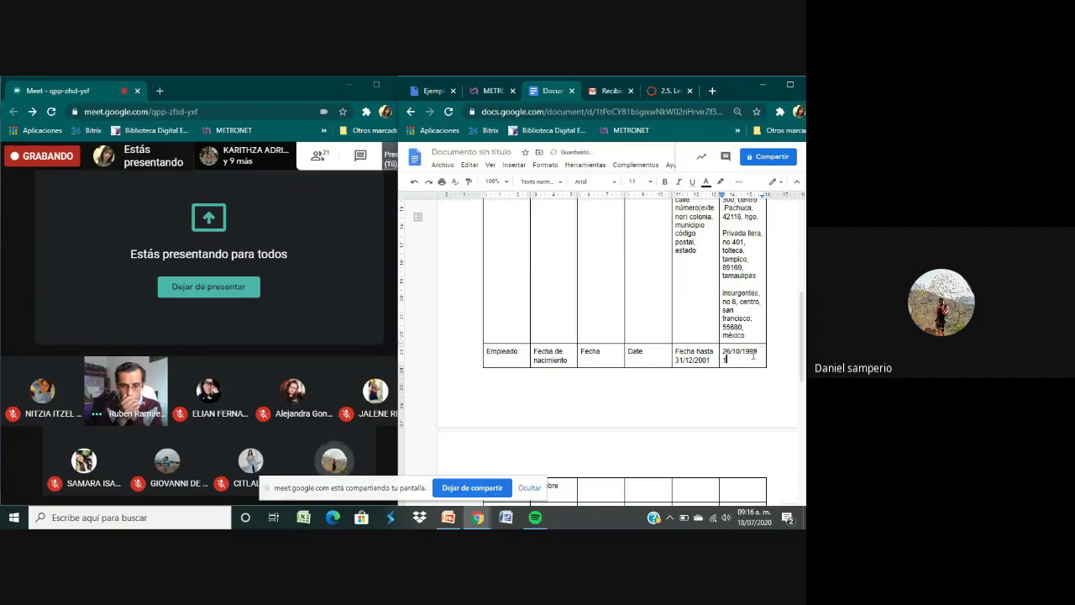
text(/)
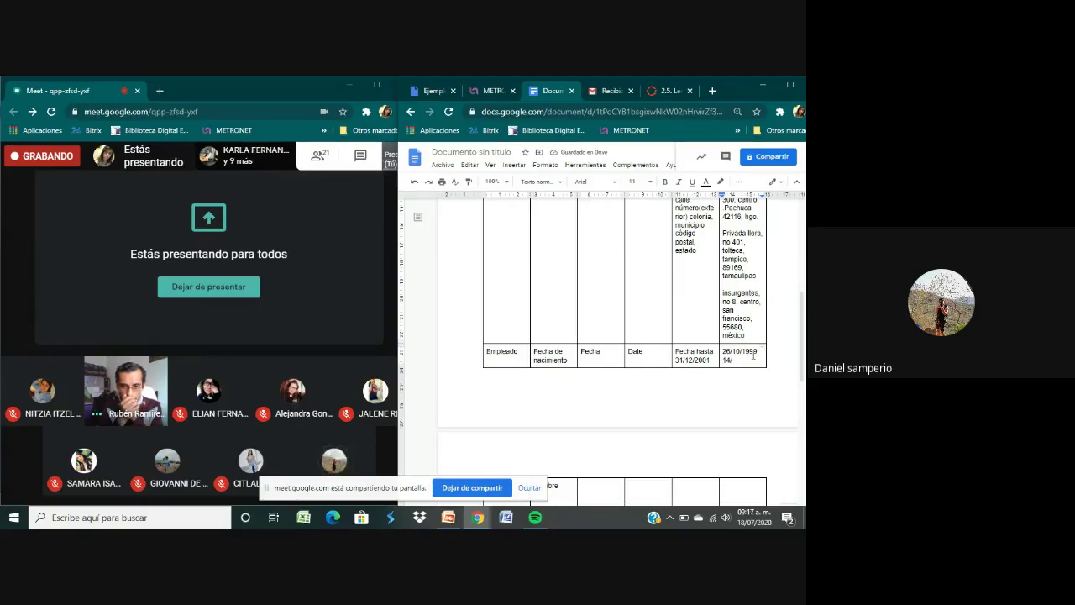
key(BackSpace)
key(Up)
key(Right)
key(Delete)
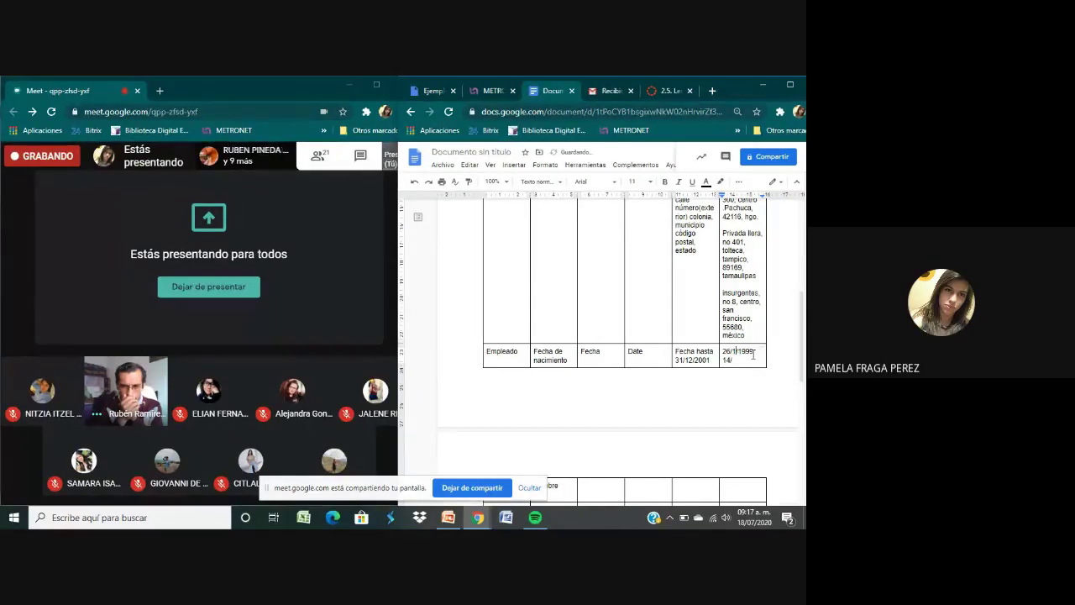
key(BackSpace)
text(09)
text(10/)
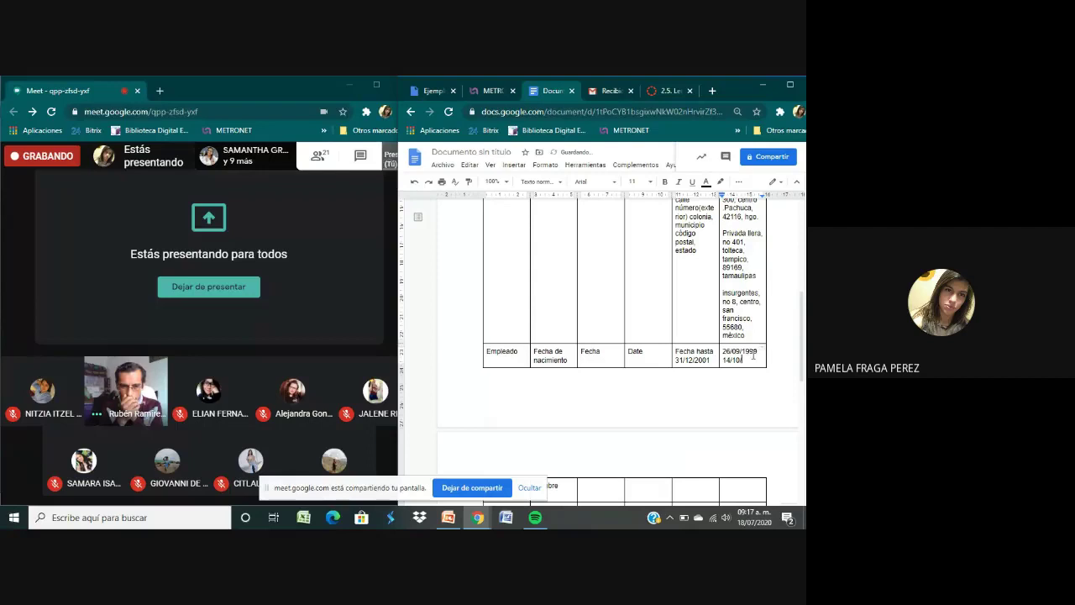
text(1)
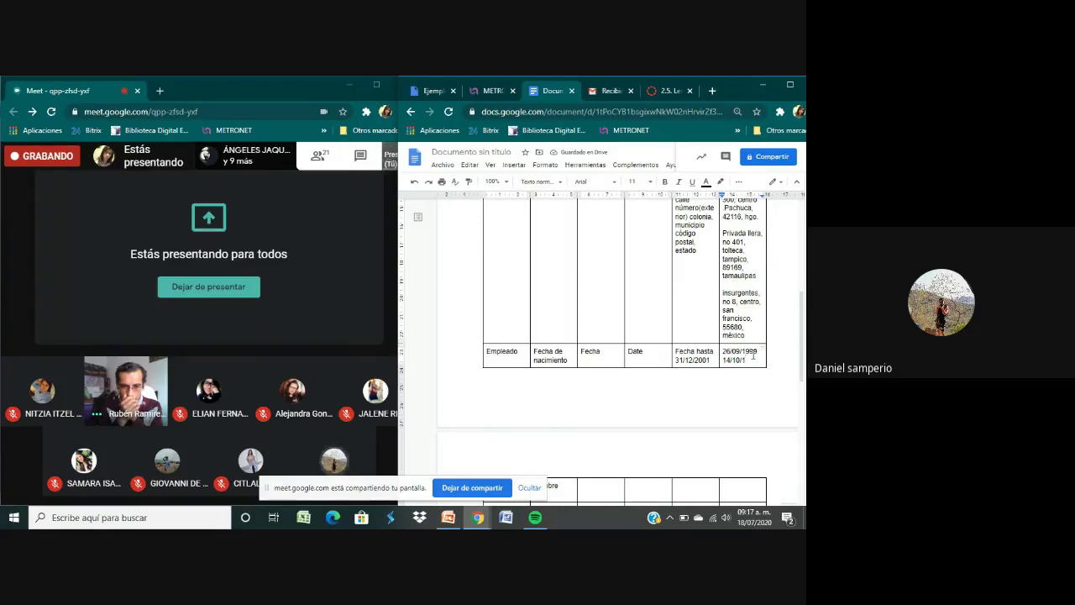
text(998)
key(Return)
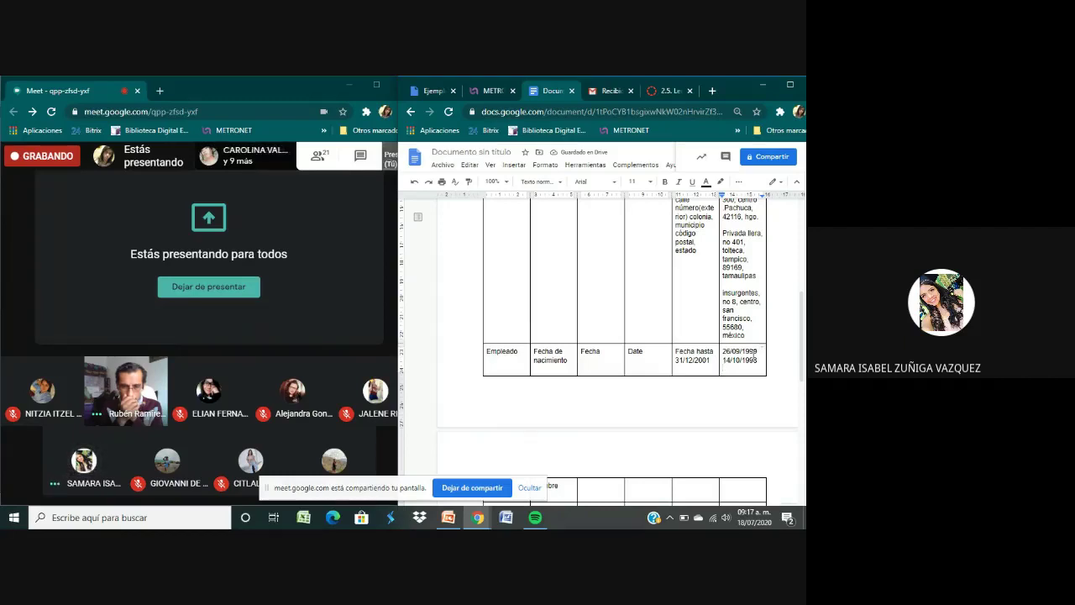
text(02/)
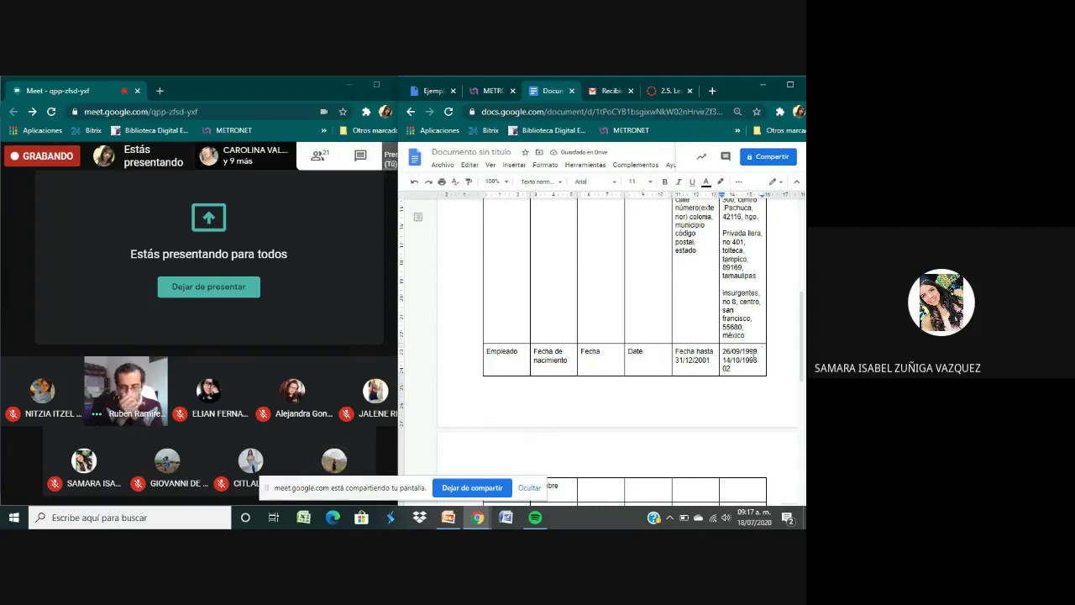
text(04)
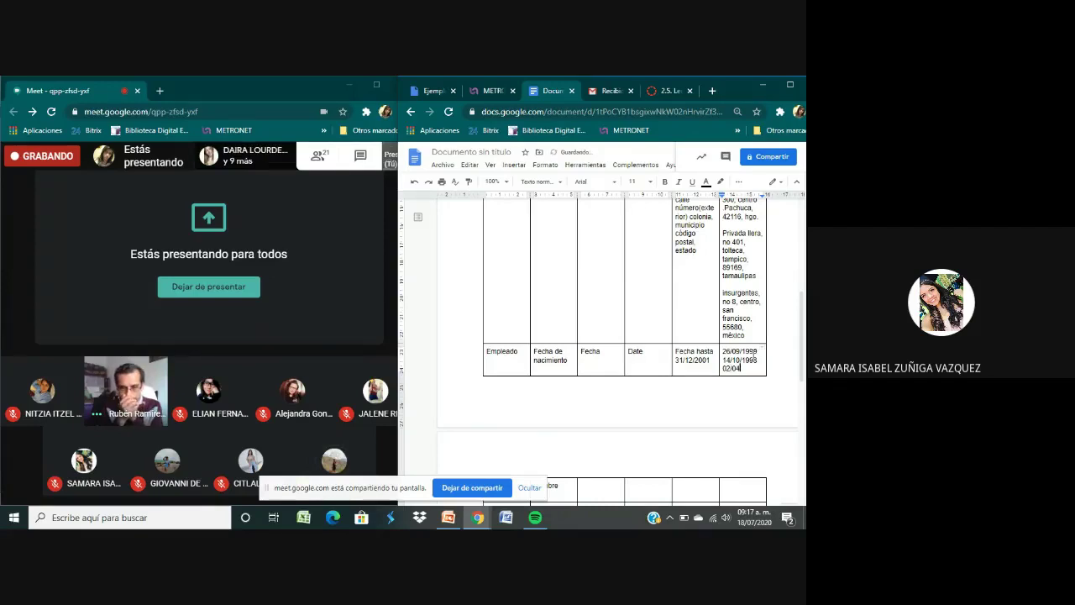
text(/199)
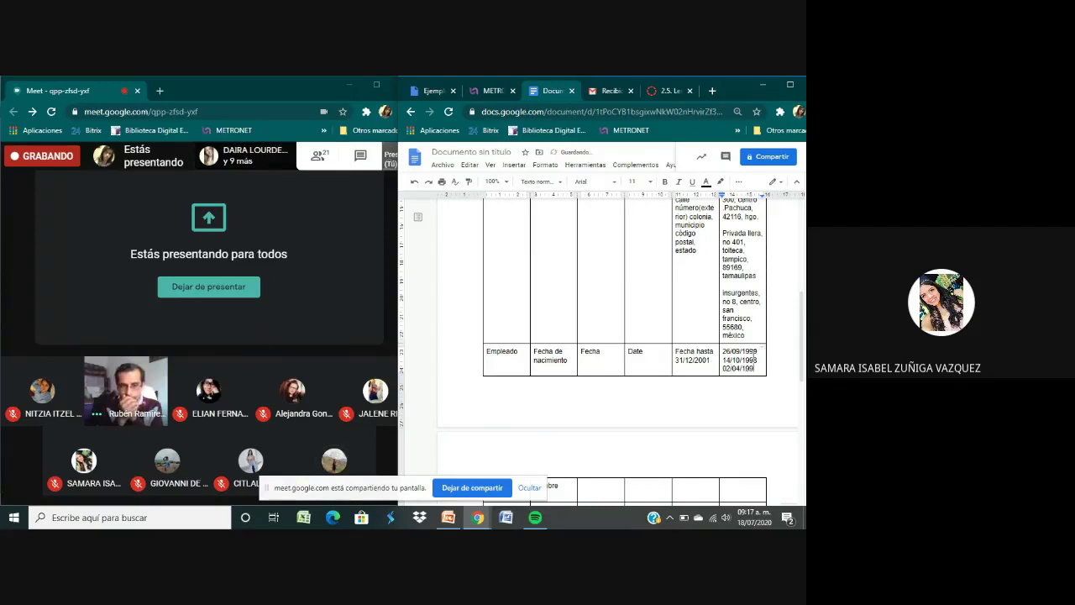
text(8)
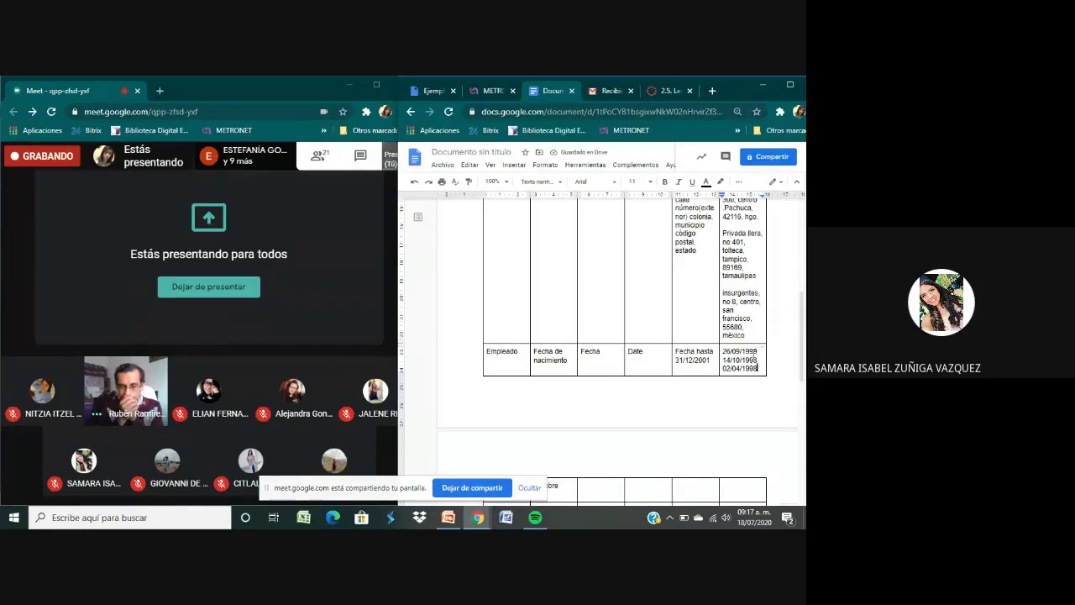
Move the caret out of the dates cell toward the Departamento table's Nombre cell
key(Down)
key(Down)
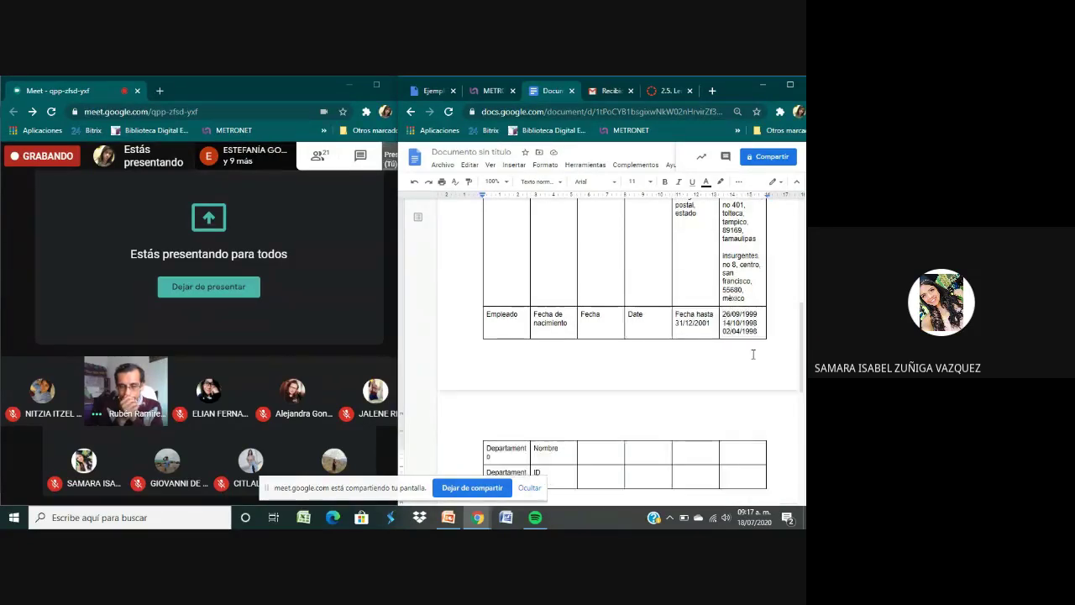
key(Left)
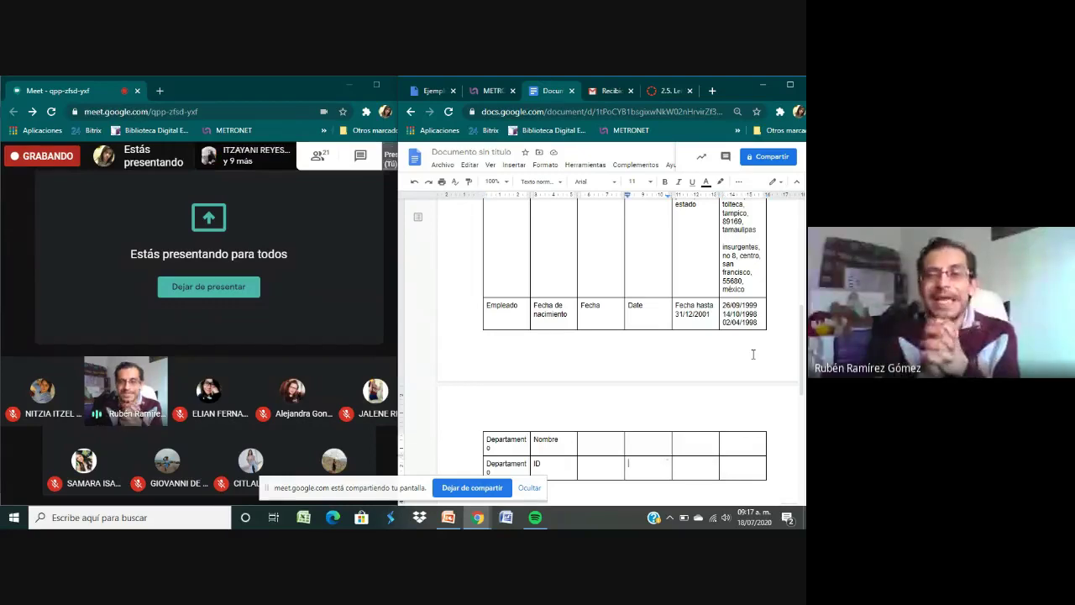
key(Up)
key(Left)
key(Left)
key(Left)
key(Left)
key(Left)
key(Left)
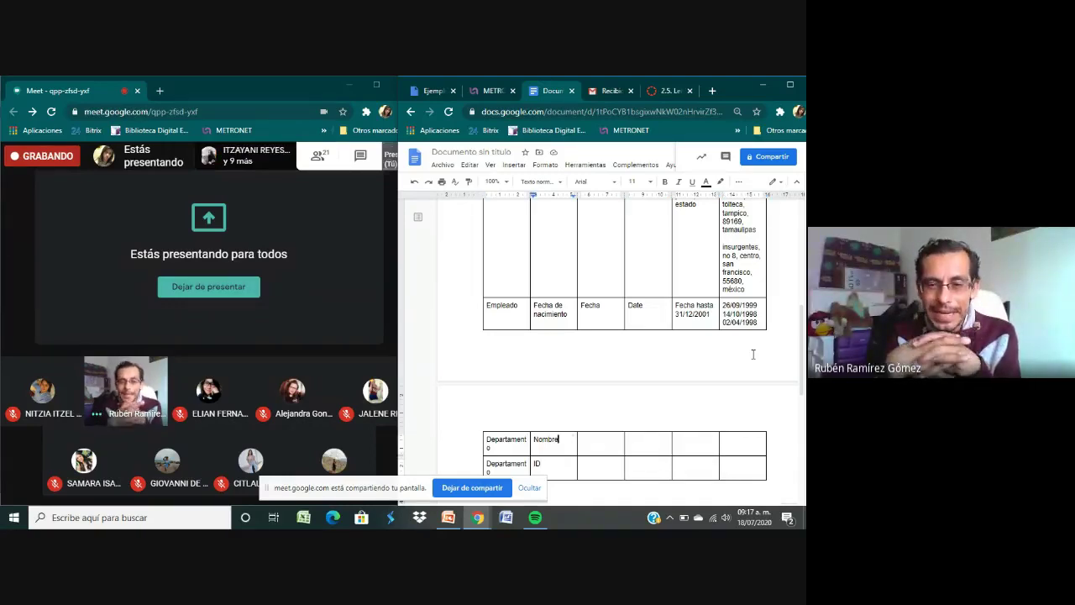
key(Up)
key(Up)
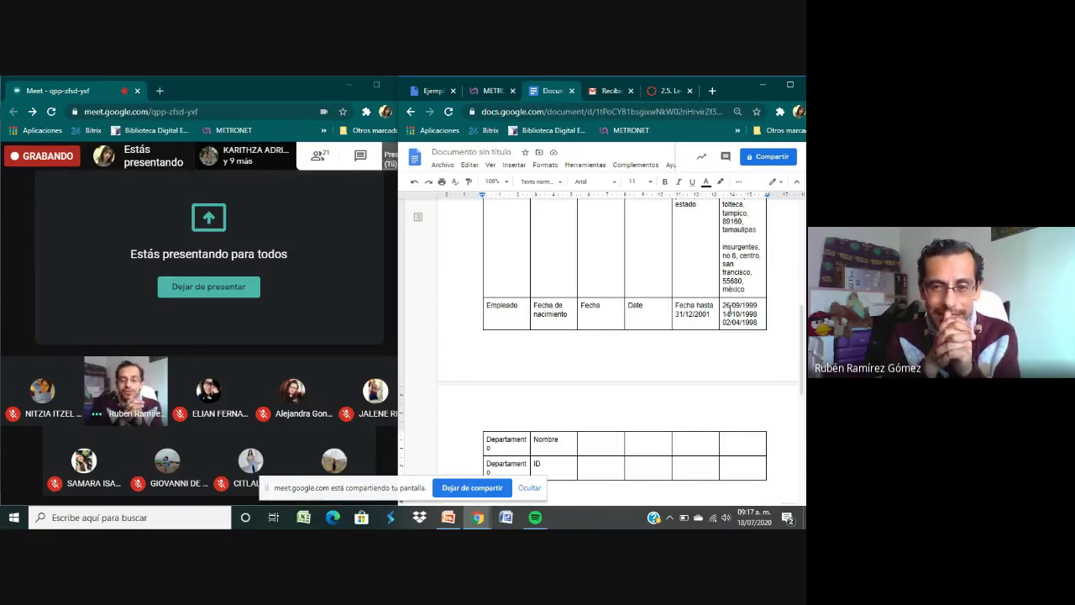
Rewrite the first example date as 1999-09-26, using dashes instead of slashes
click(734, 305)
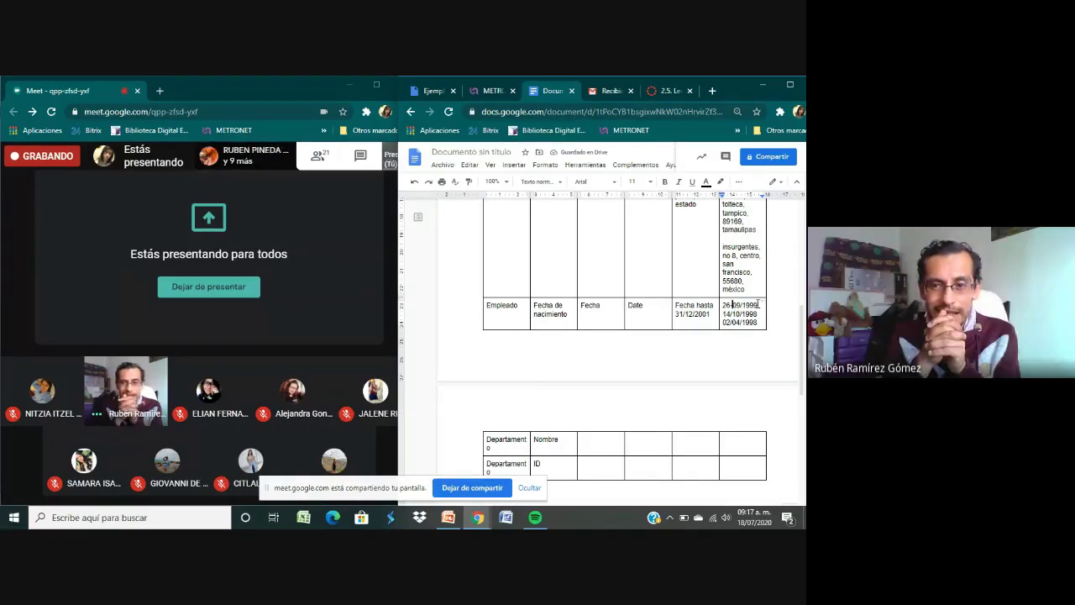
key(Right)
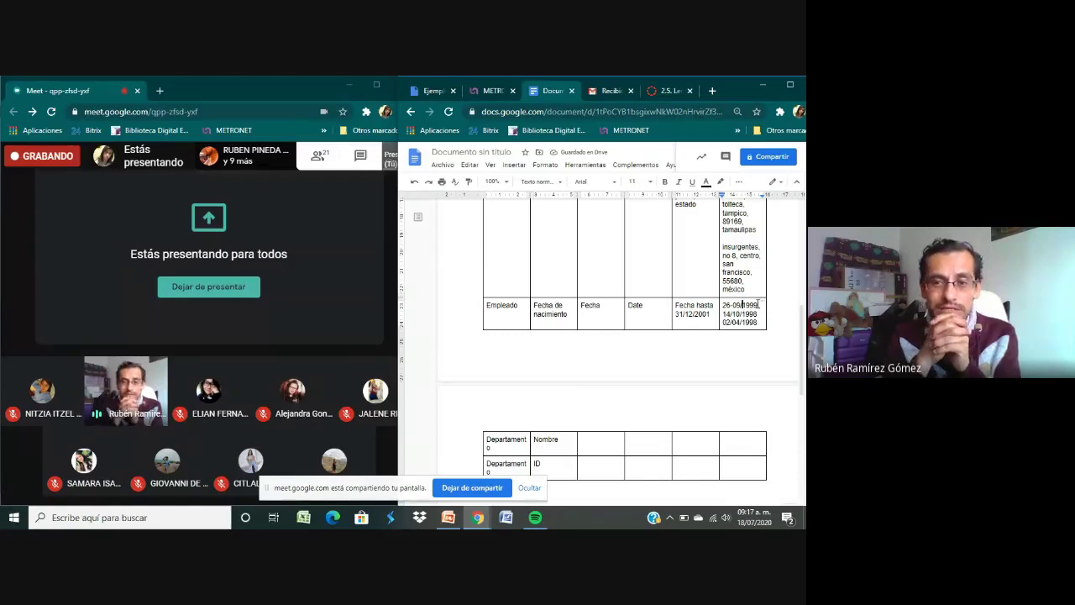
key(Delete)
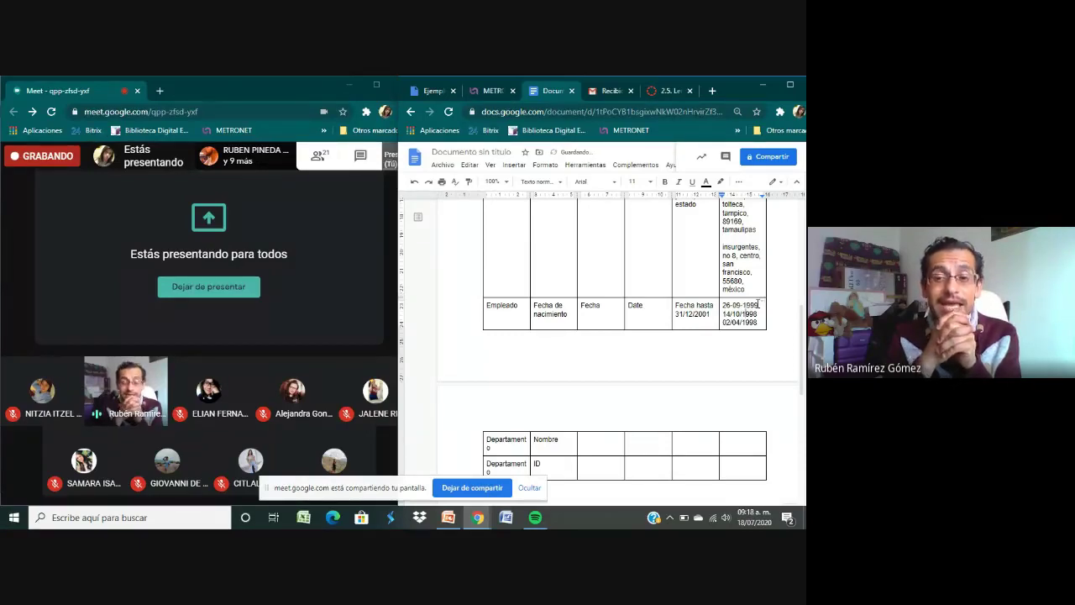
key(Down)
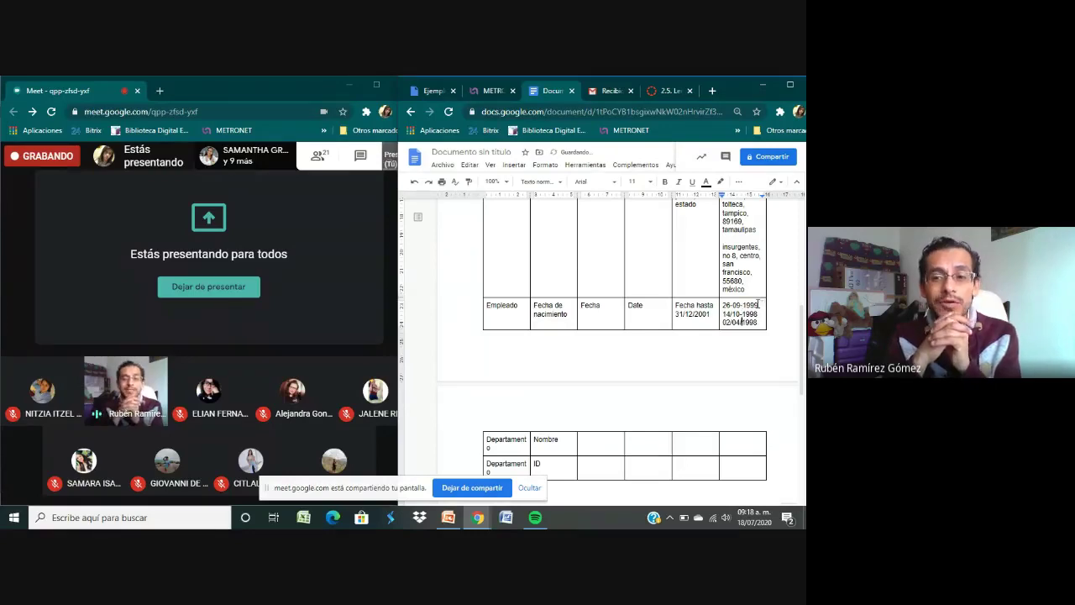
key(Delete)
text(-)
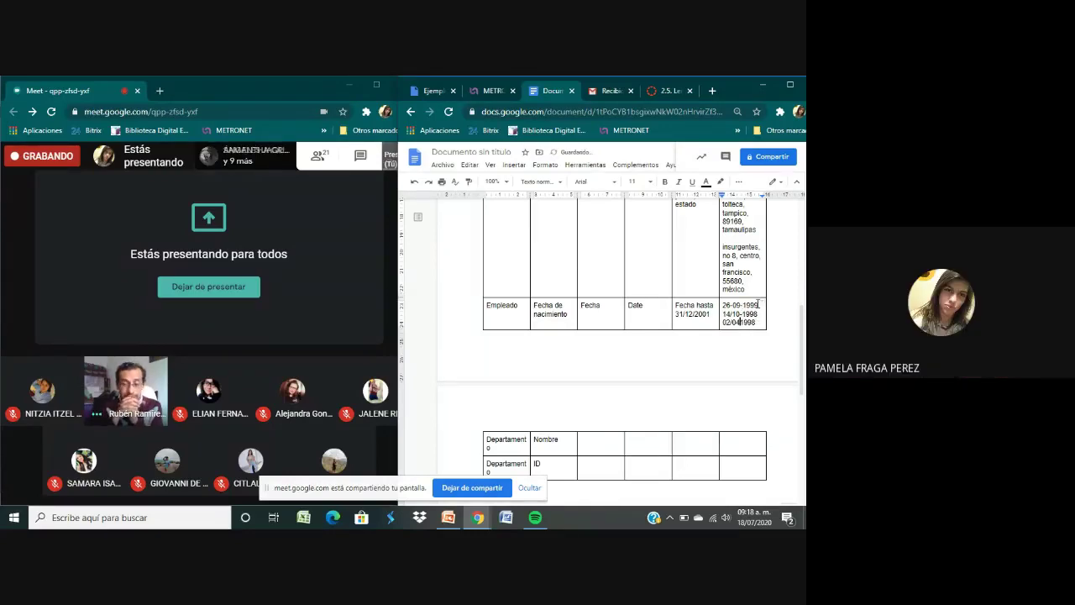
double_click(727, 305)
key(Delete)
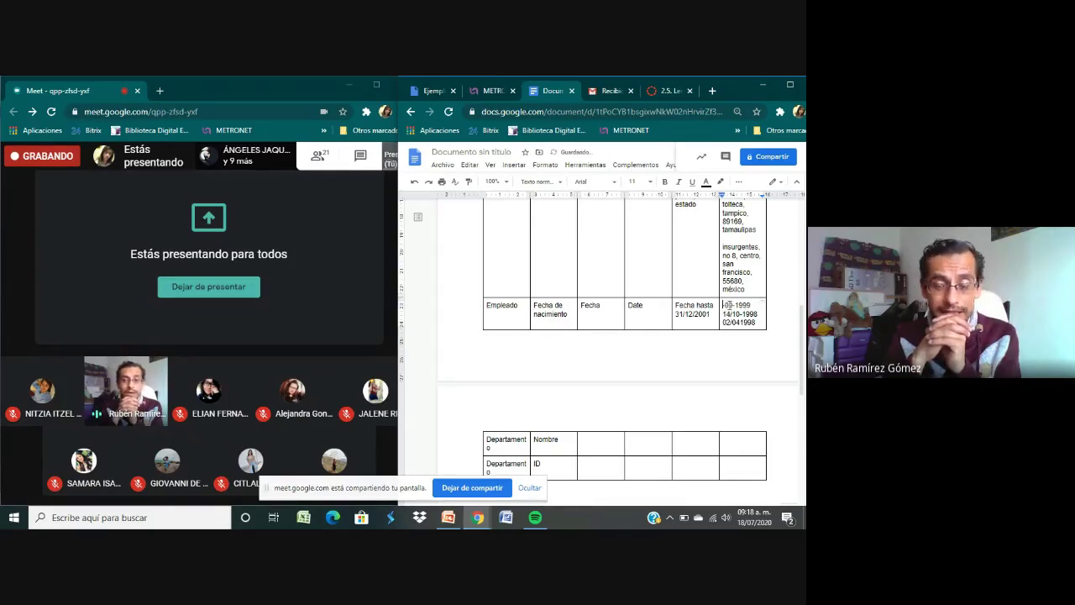
text(19-)
key(BackSpace)
text(99-)
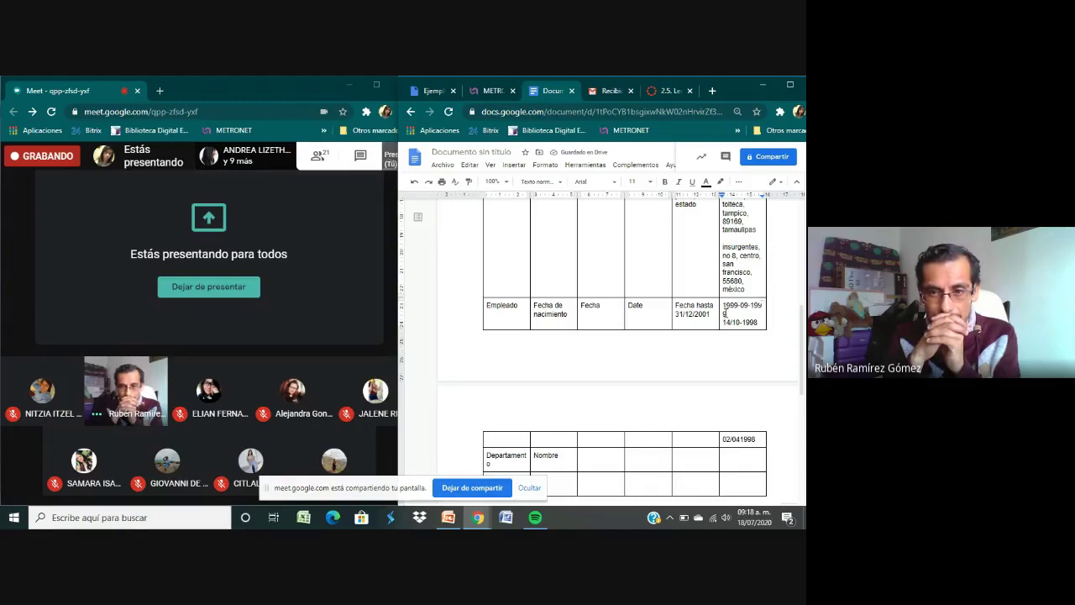
key(BackSpace)
key(BackSpace)
key(BackSpace)
key(BackSpace)
text(26)
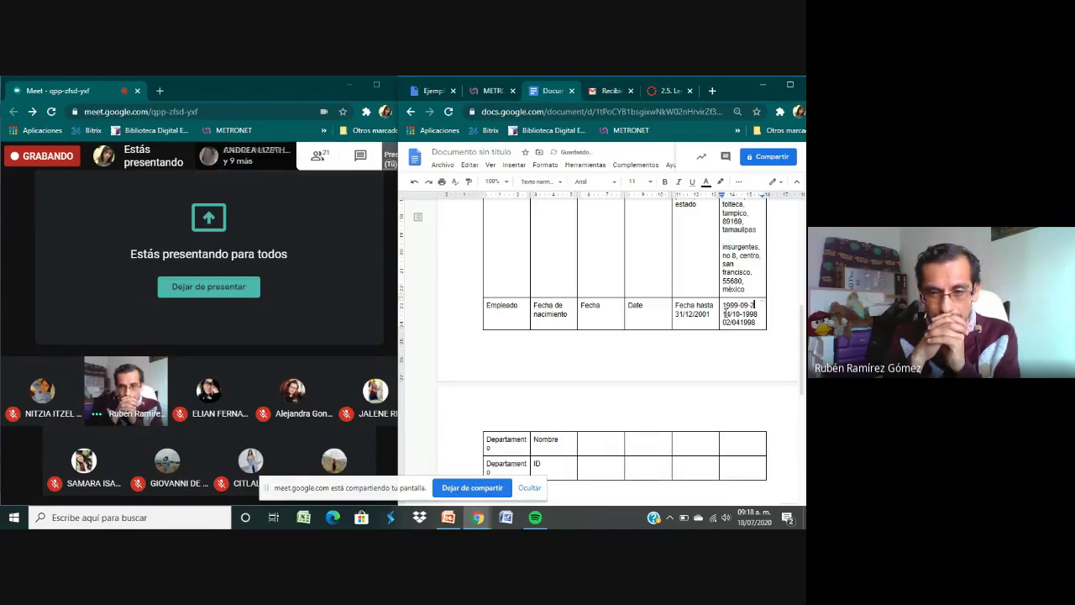
Rewrite the second example date as 1998-10-14
click(724, 314)
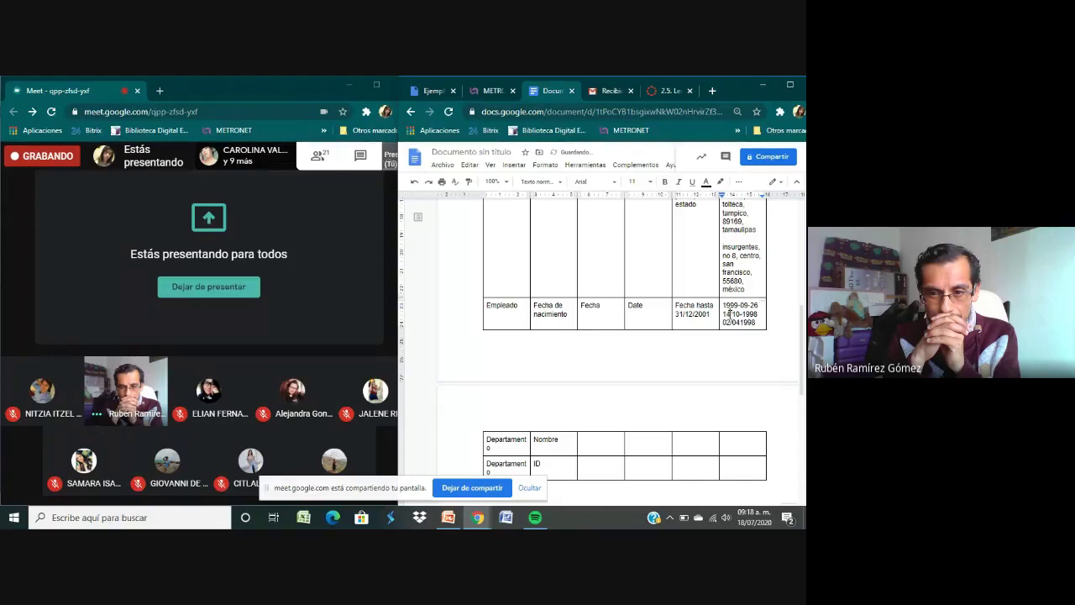
key(Delete)
key(Delete)
key(Delete)
text(1999-)
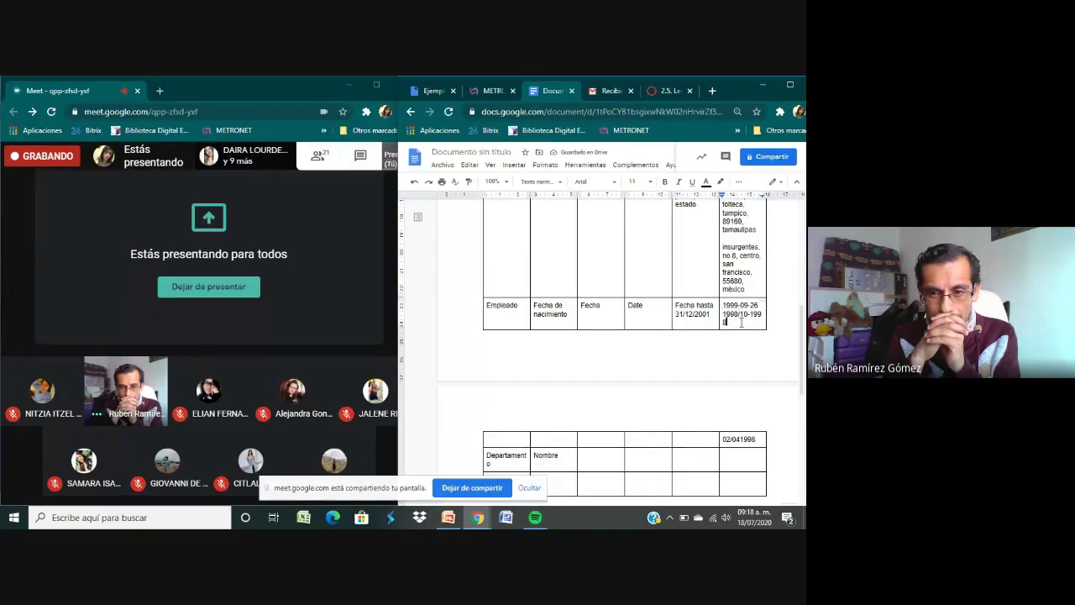
key(BackSpace)
key(BackSpace)
key(BackSpace)
key(BackSpace)
text(14)
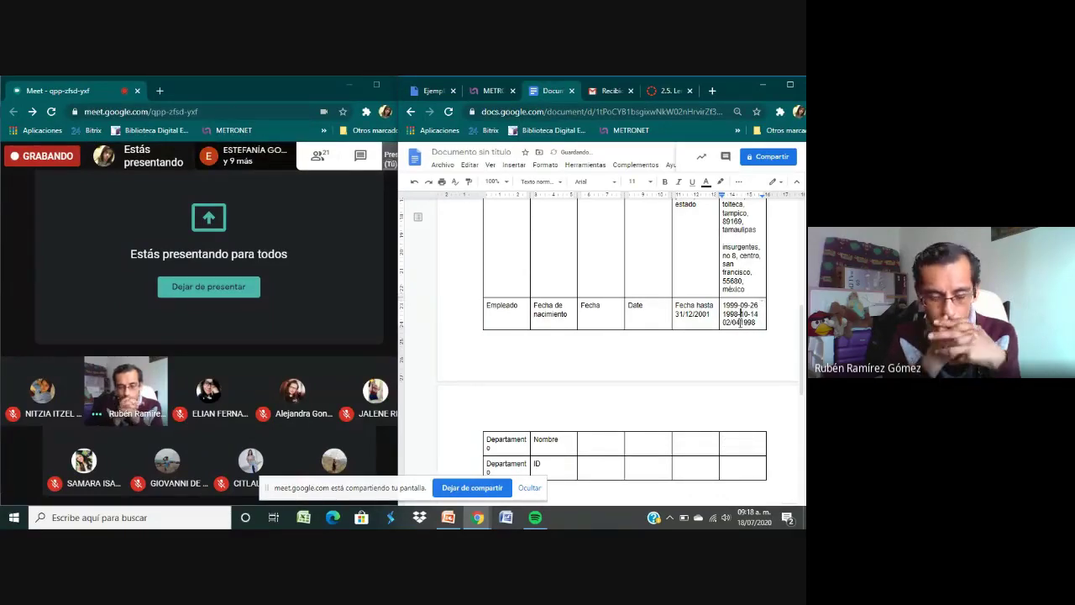
Rewrite the third example date as 1998-04-02
key(BackSpace)
key(BackSpace)
key(BackSpace)
key(BackSpace)
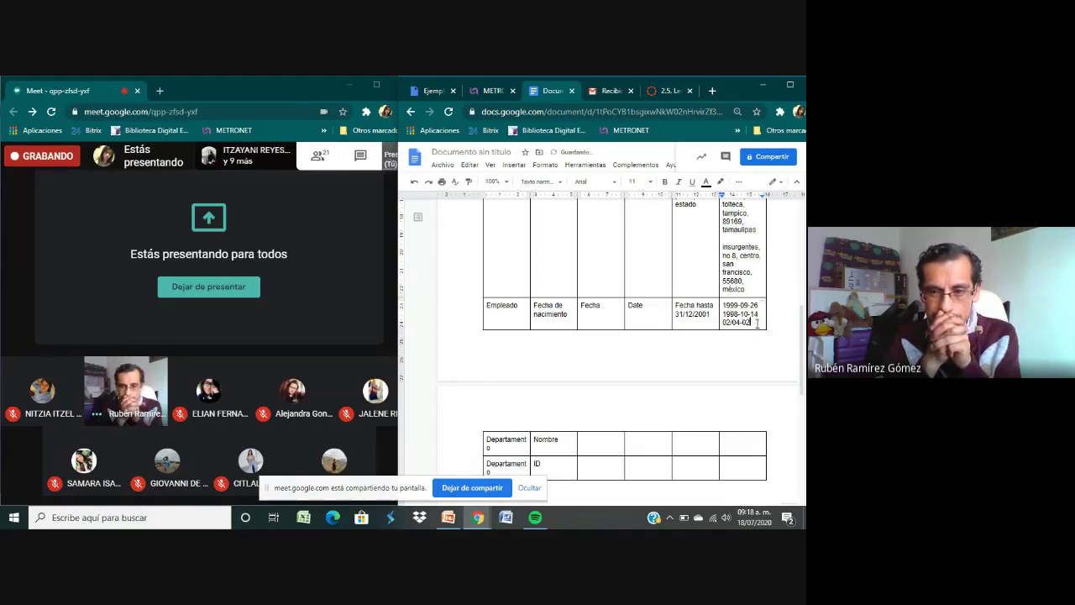
click(730, 320)
key(BackSpace)
key(BackSpace)
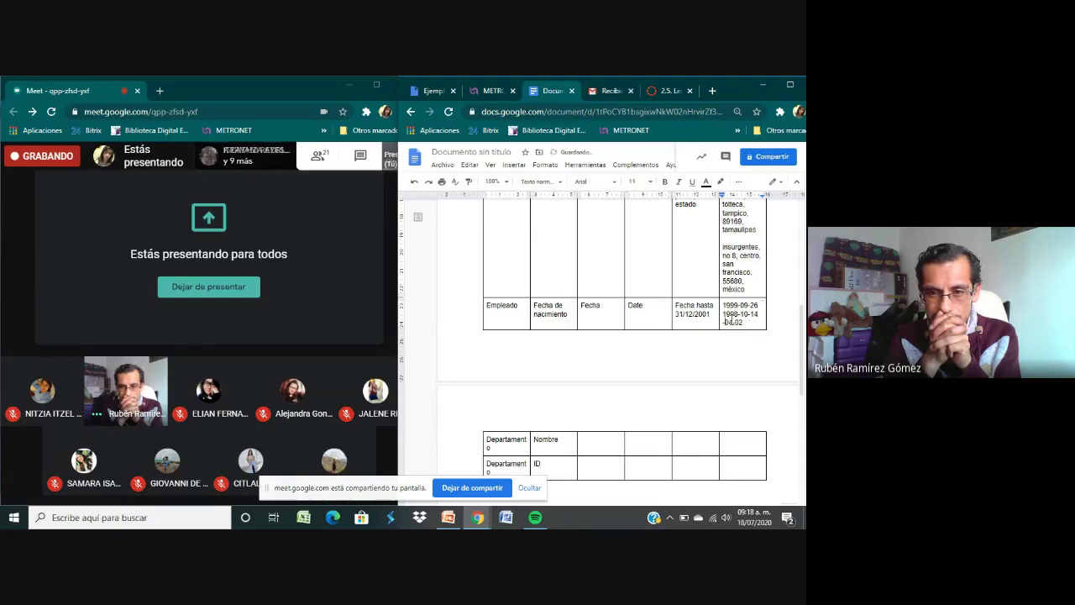
text(19)
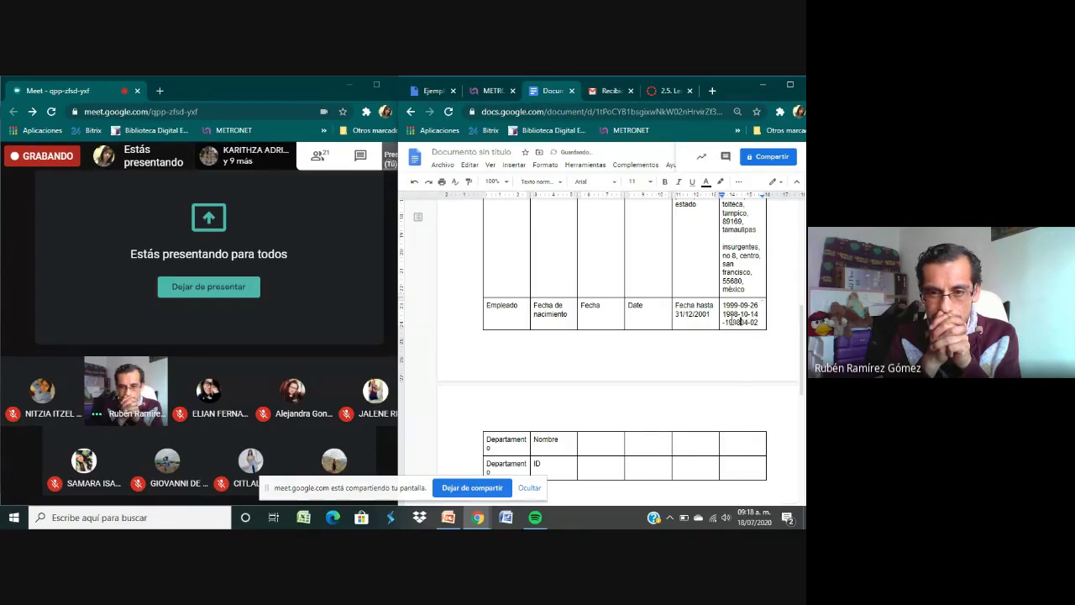
text(98-)
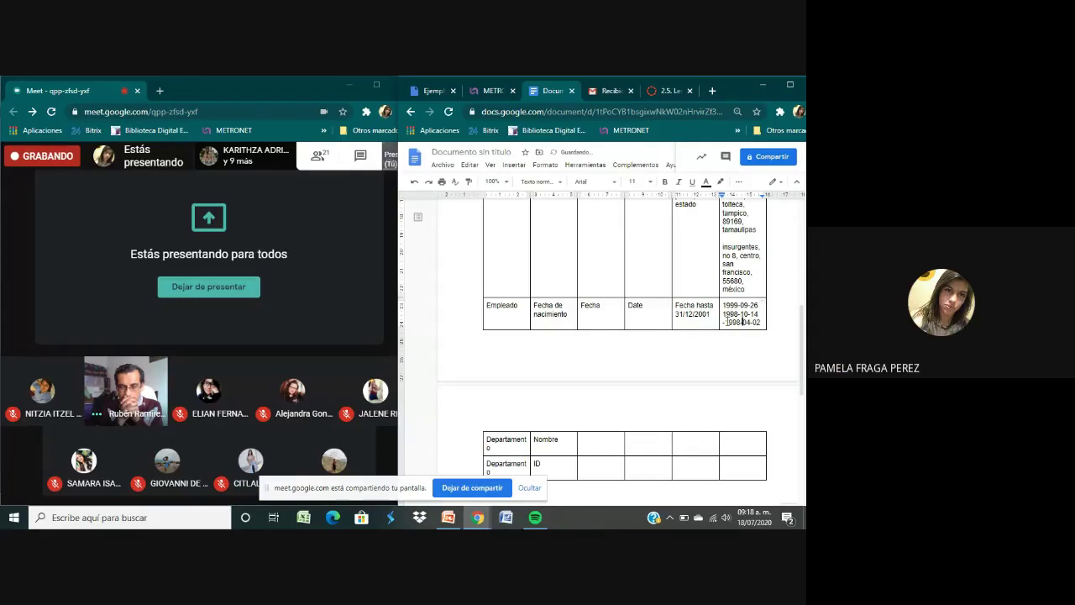
key(BackSpace)
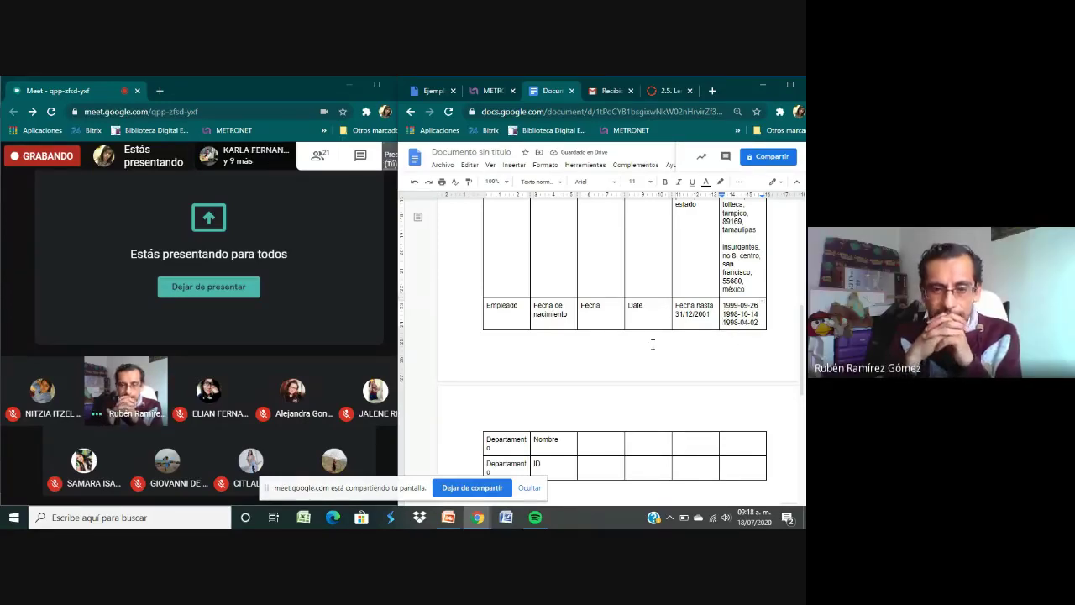
Enter Texto in the cell beside Nombre in the Departamento table
click(616, 443)
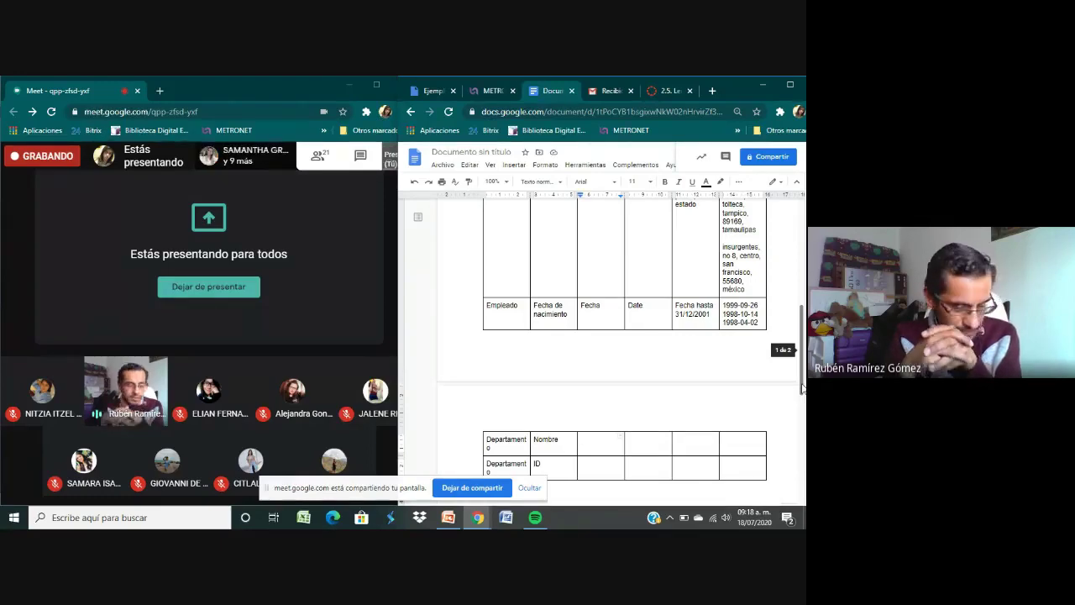
mouse_move(802, 388)
mouse_down()
mouse_move(802, 307)
mouse_move(795, 386)
mouse_up()
click(600, 437)
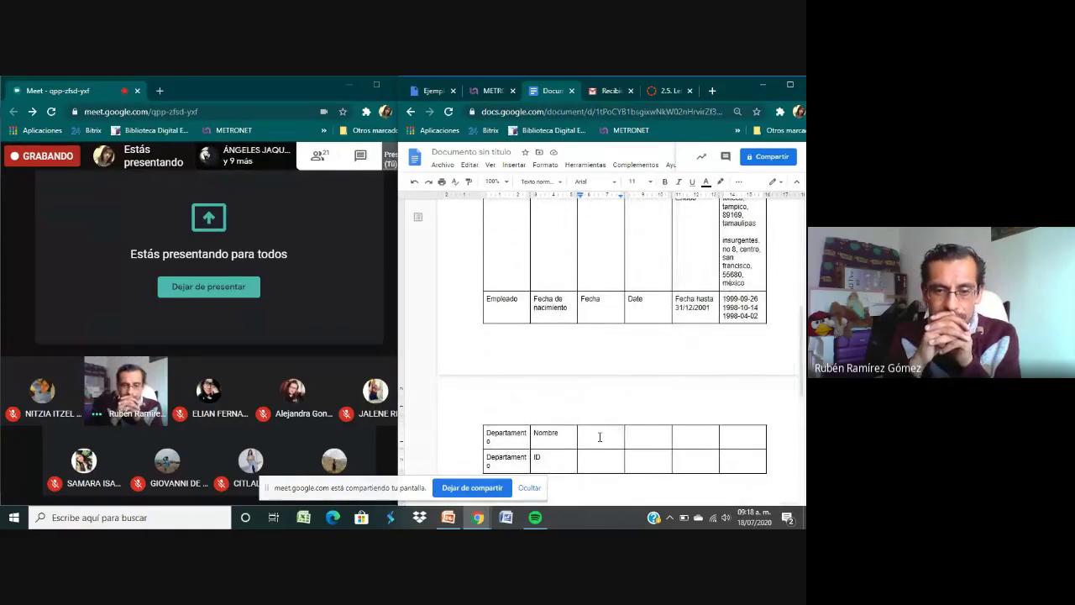
text(Texto)
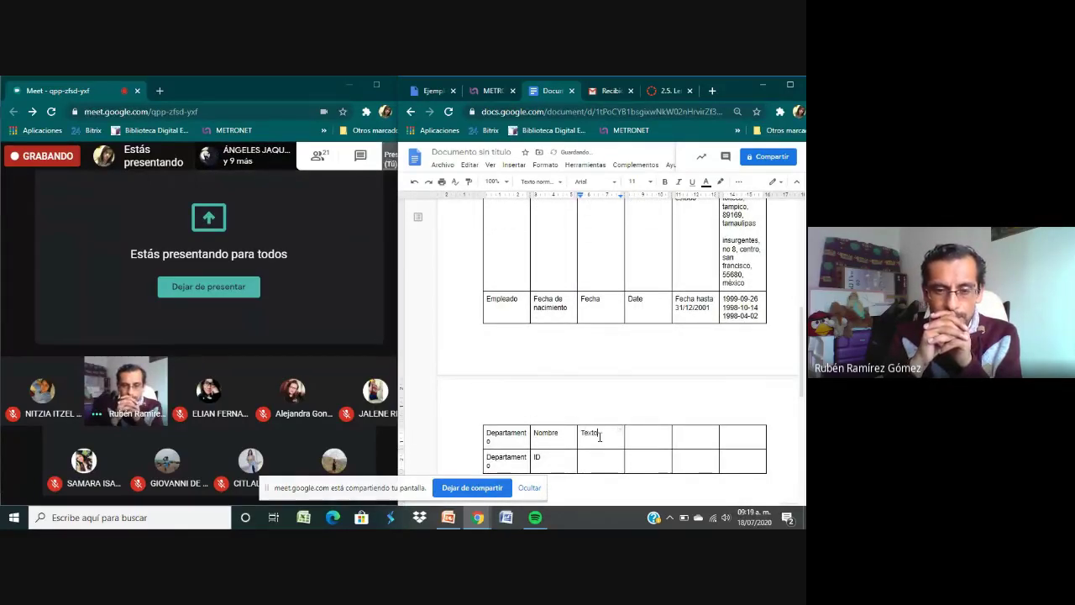
key(Tab)
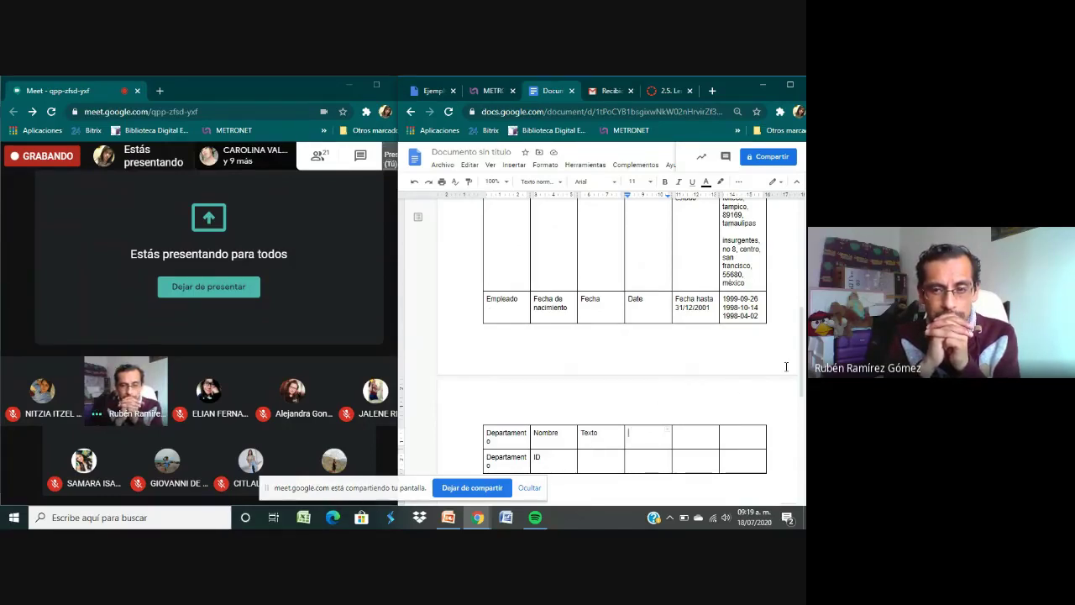
Type Varchar (50) in the next cell of the Nombre row
drag(801, 352, 803, 290)
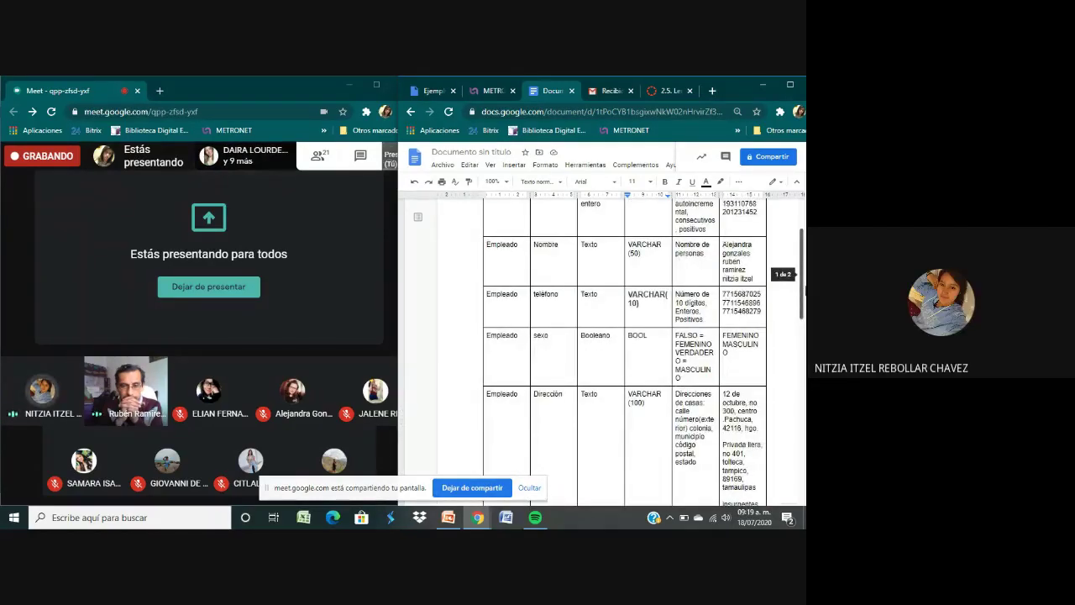
scroll(627, 411, down, 5)
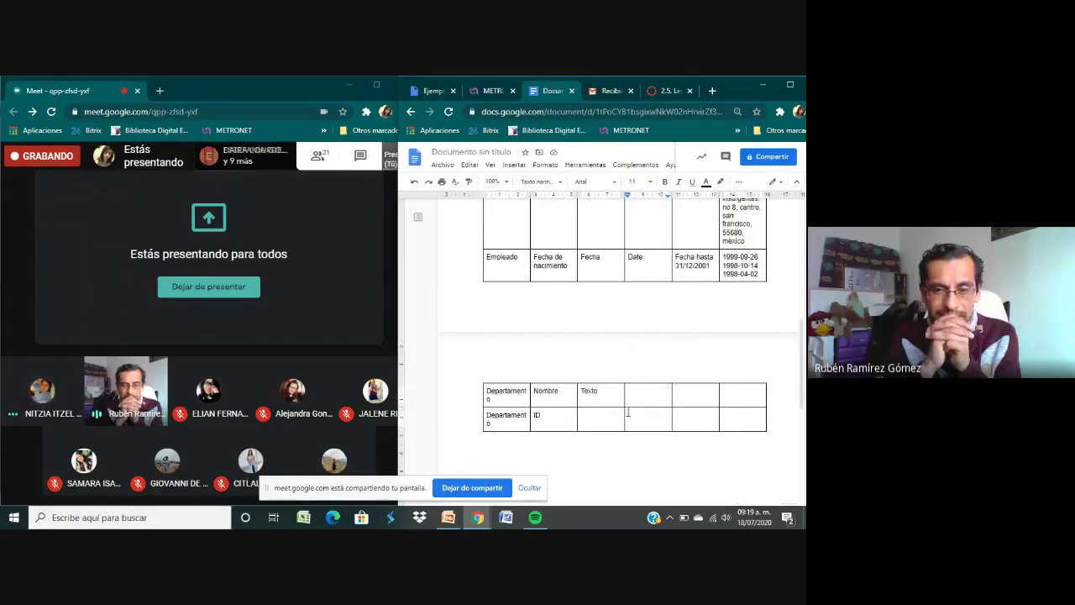
text(Varchar ()
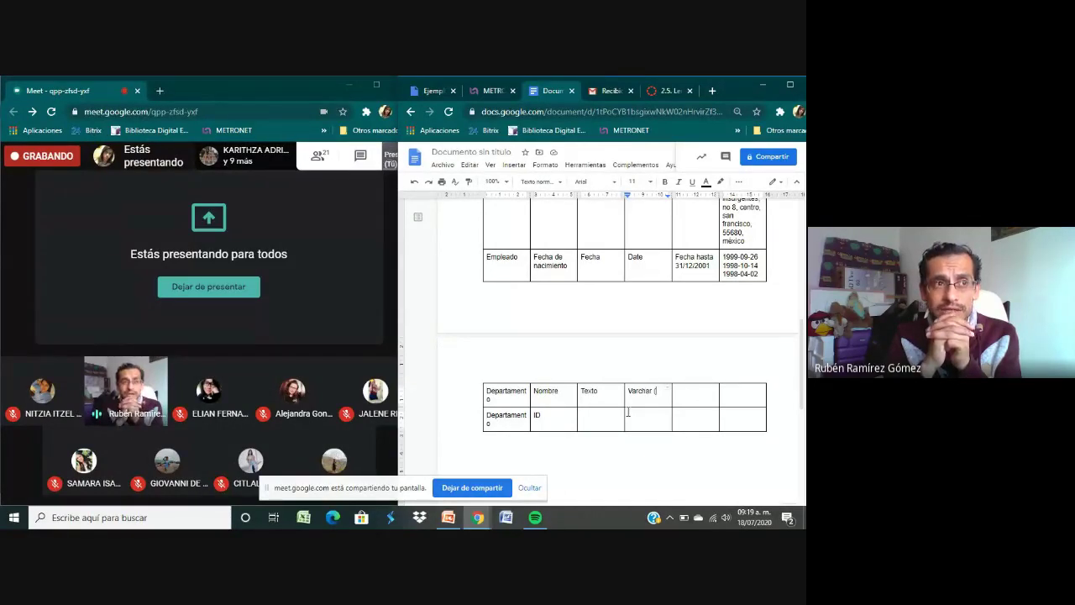
scroll(601, 352, up, 5)
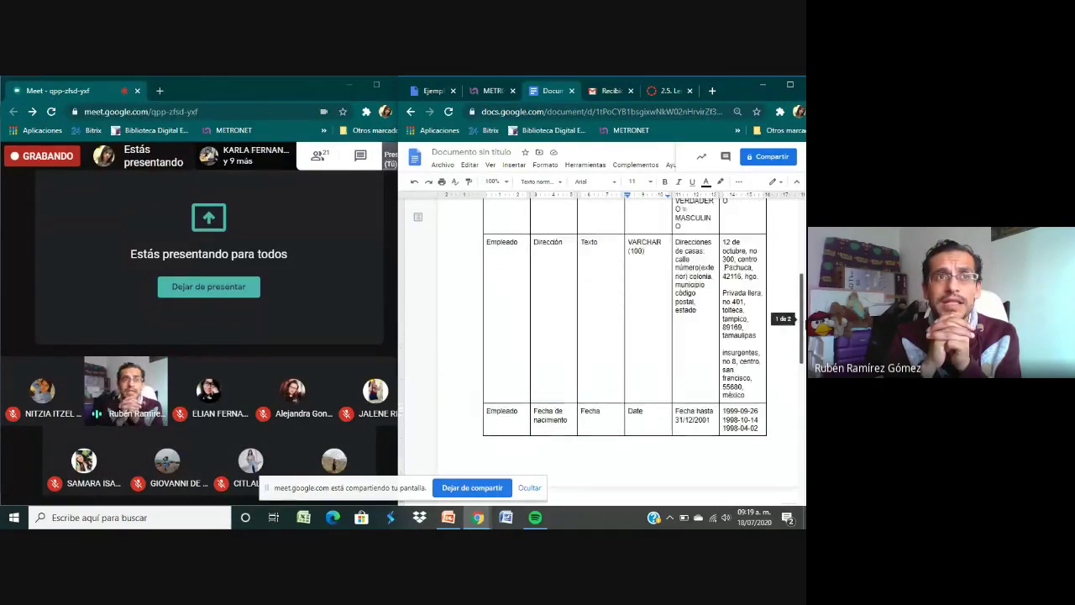
scroll(601, 352, down, 4)
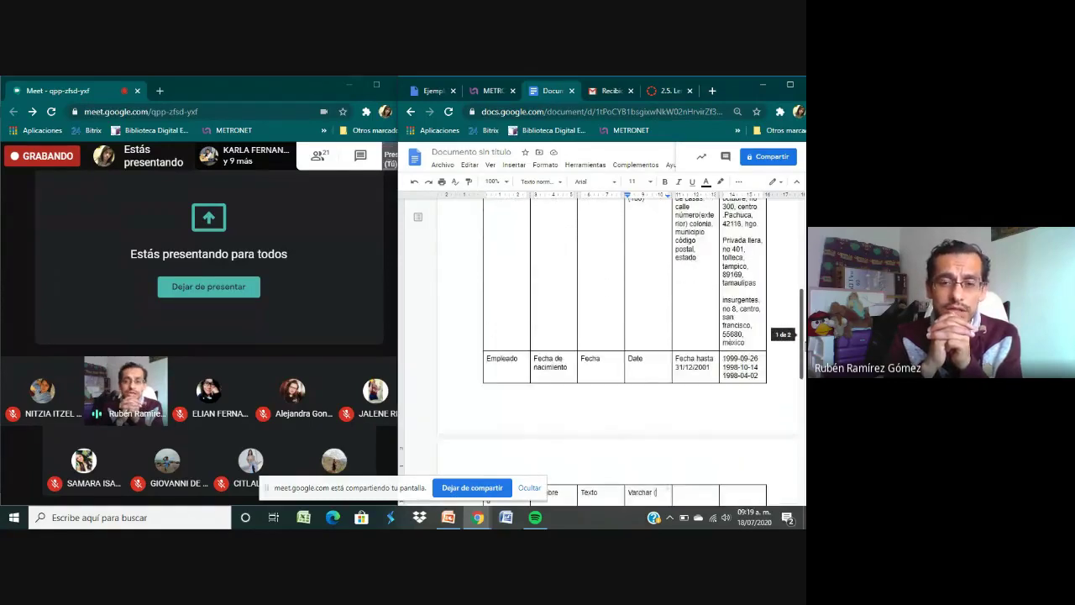
scroll(601, 353, down, 2)
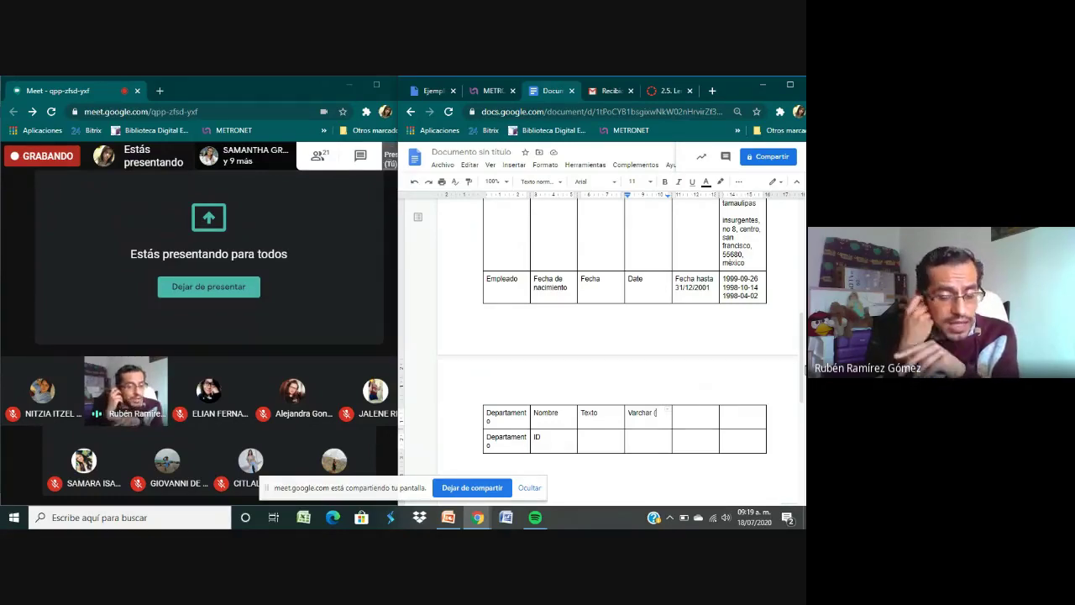
text(50)
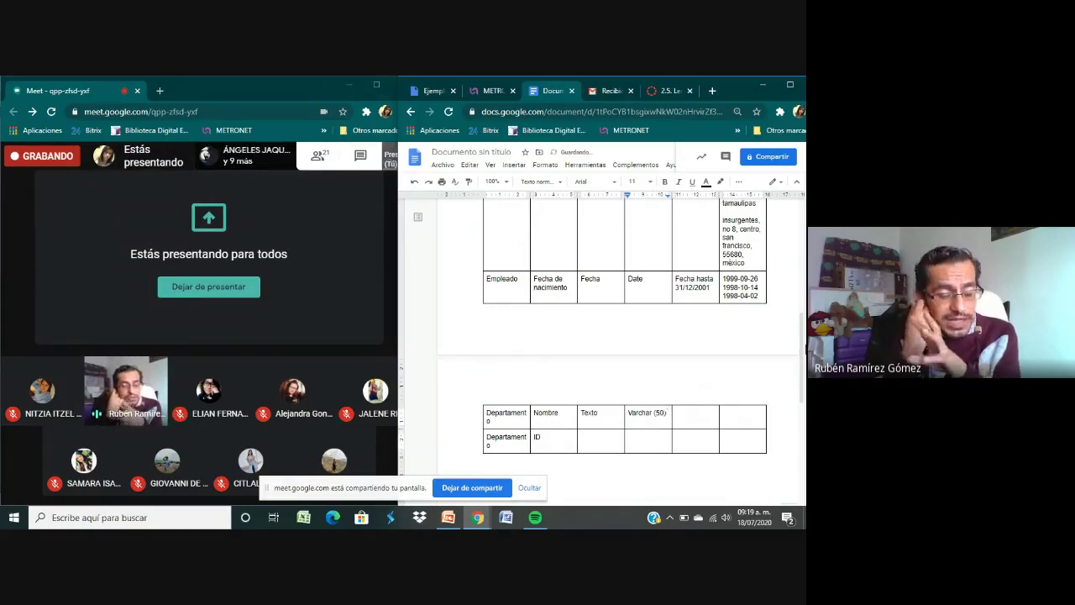
Change the Empleado Nombre field's VARCHAR size from 50 to 100, then scroll back to Departamento
key(ctrl+a)
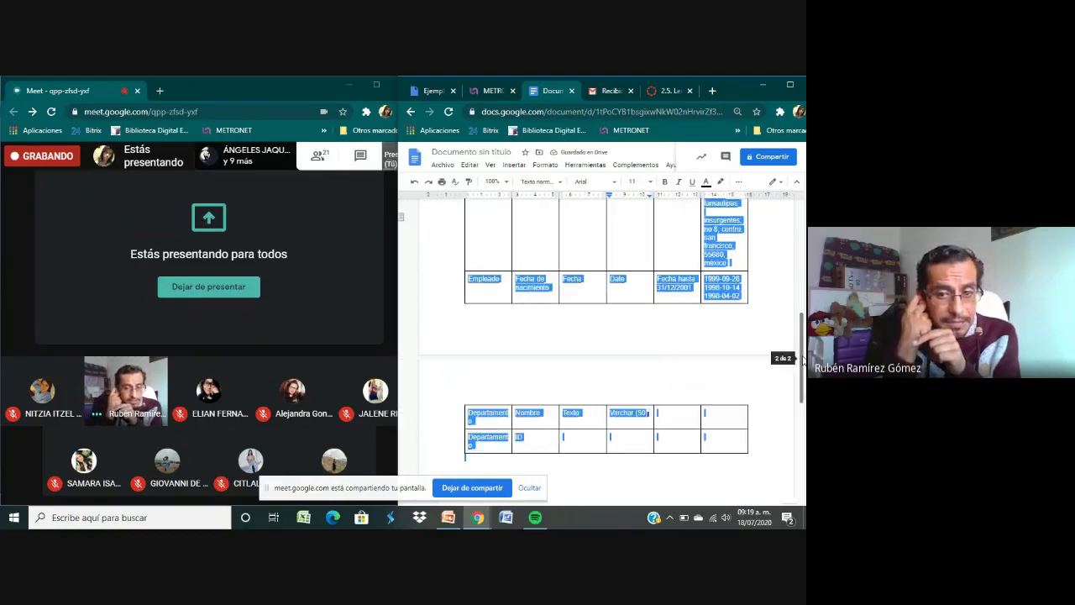
drag(802, 359, 802, 272)
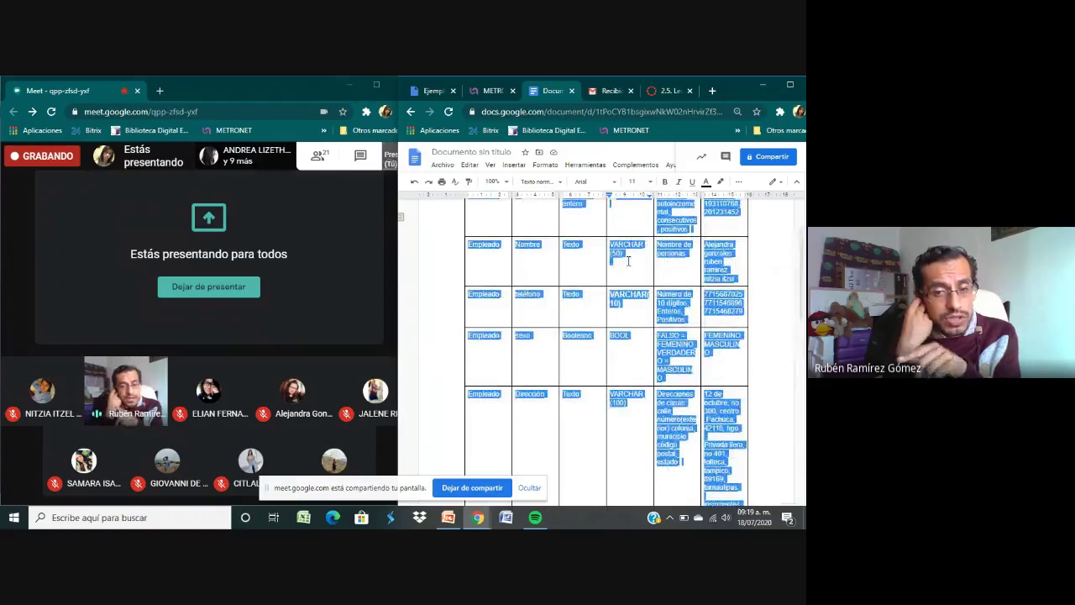
click(621, 253)
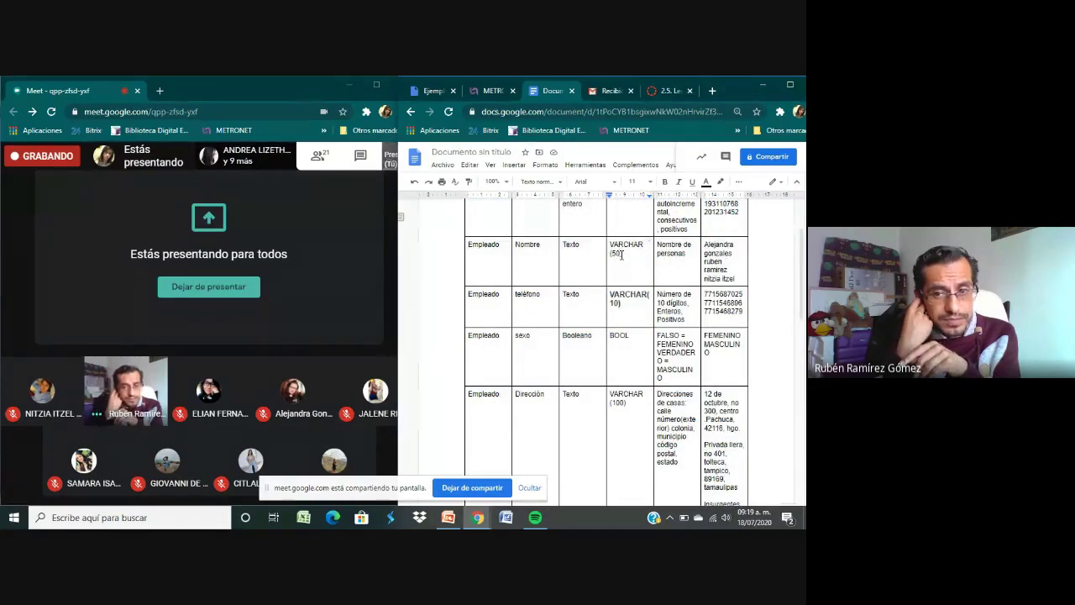
key(BackSpace)
key(BackSpace)
key(BackSpace)
text(100)
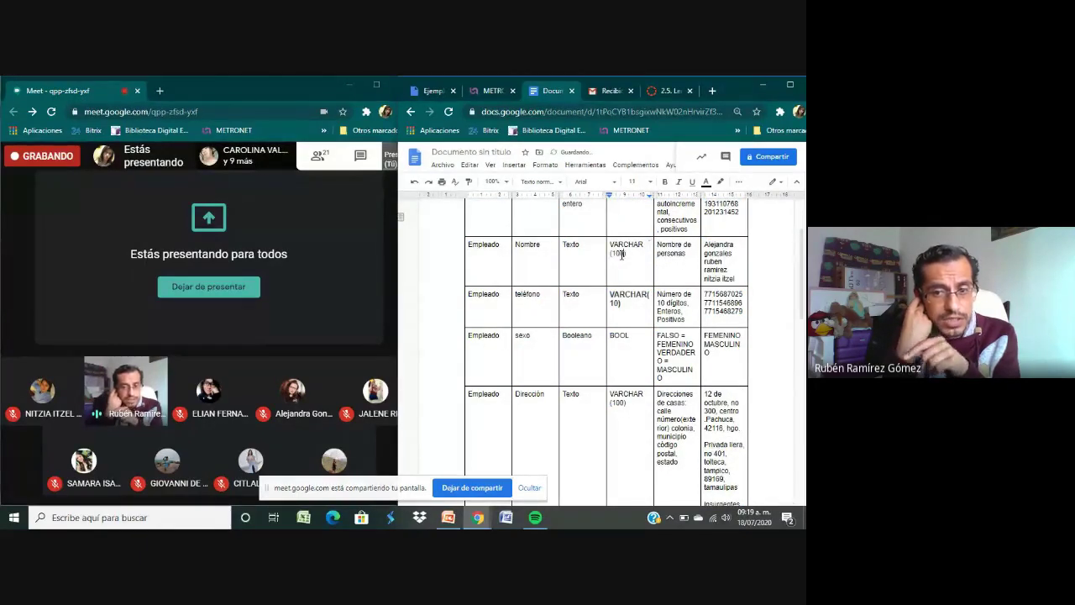
drag(802, 269, 804, 378)
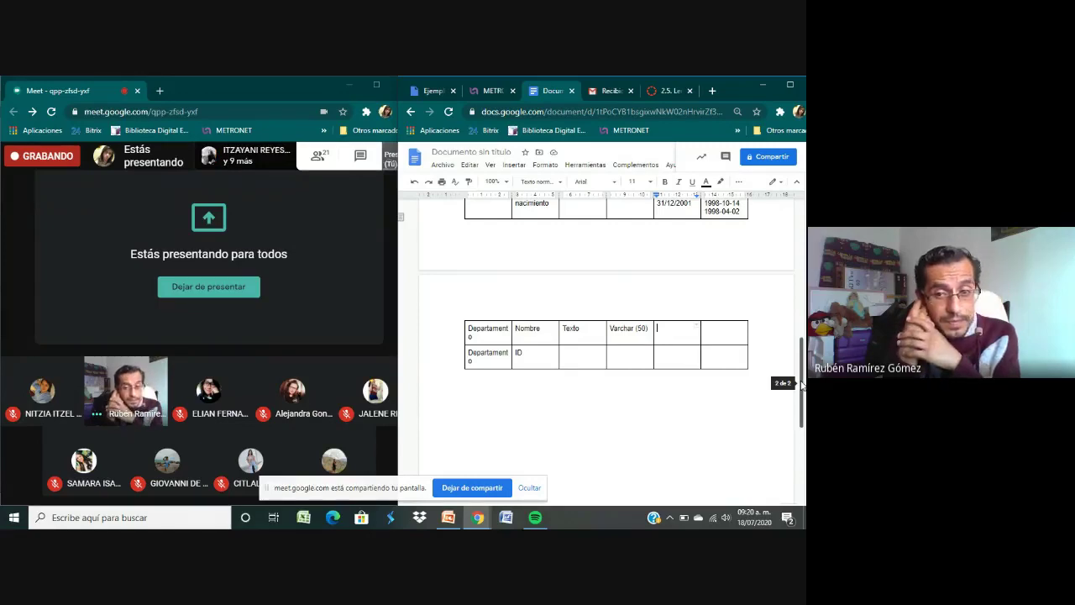
Type 'Nombre de departamento' in the Departamento Nombre row's description cell, fixing a typo
drag(801, 385, 798, 362)
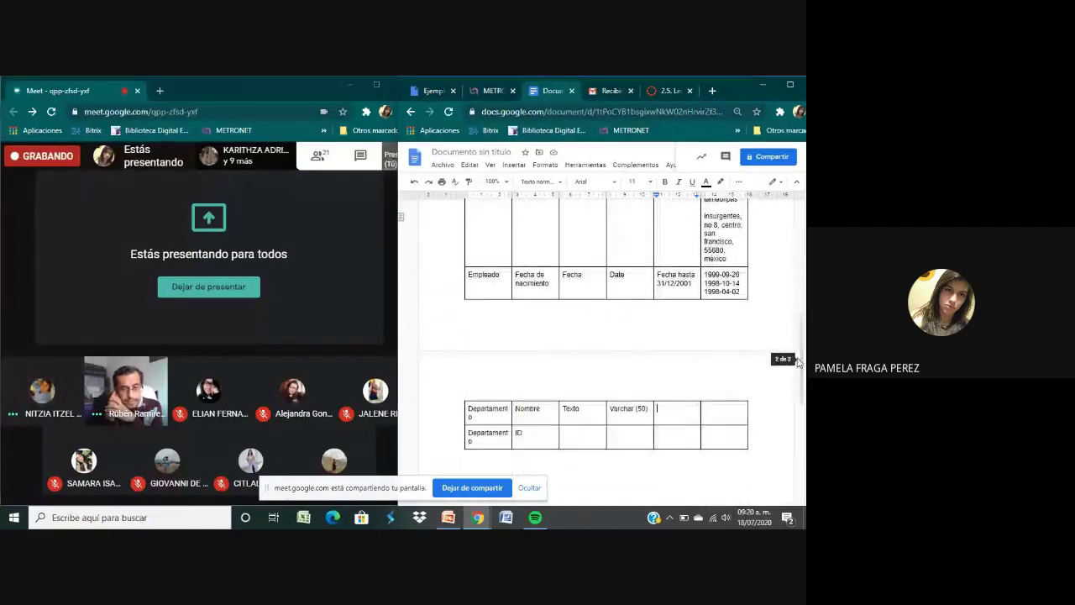
click(677, 430)
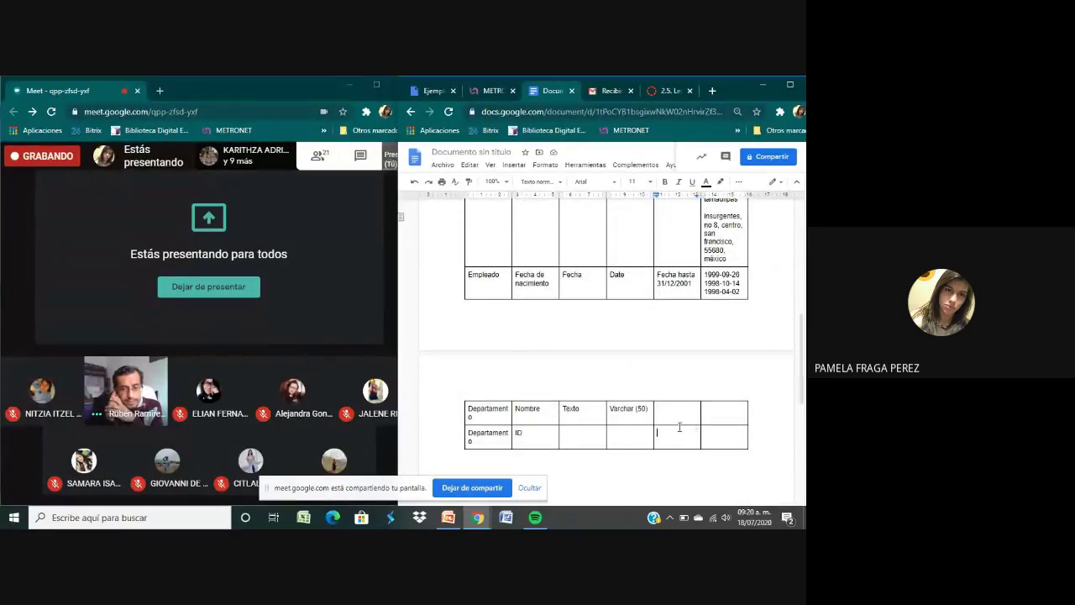
click(685, 418)
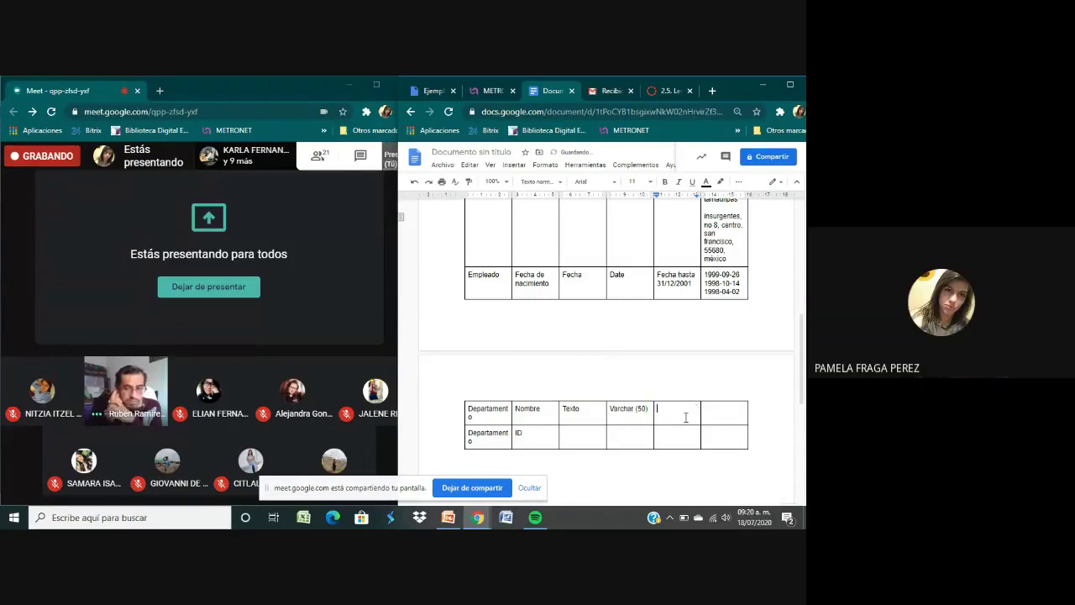
text(Nom)
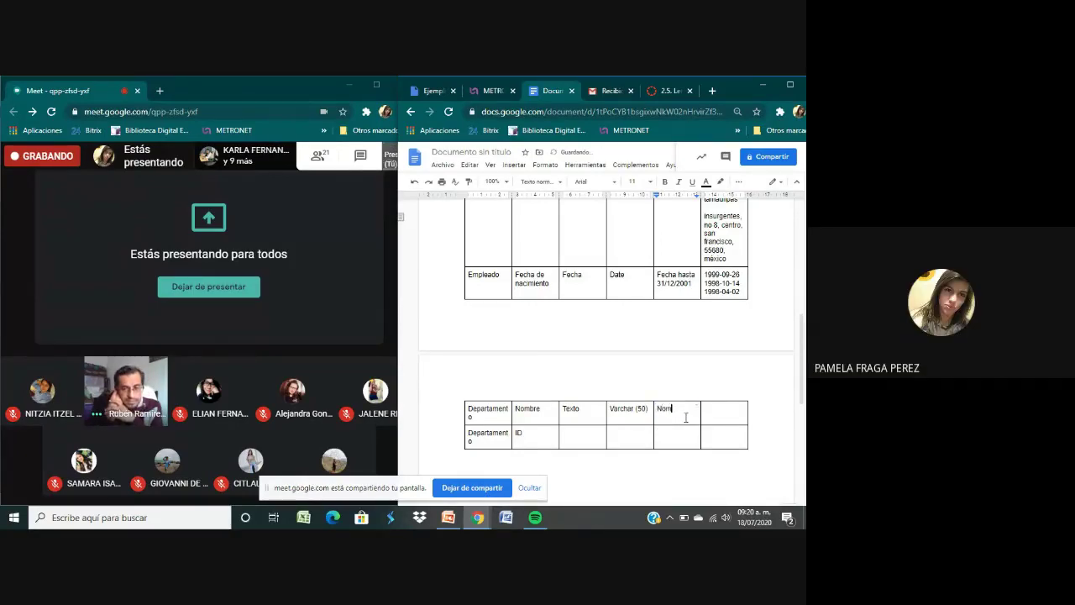
text(bre de u)
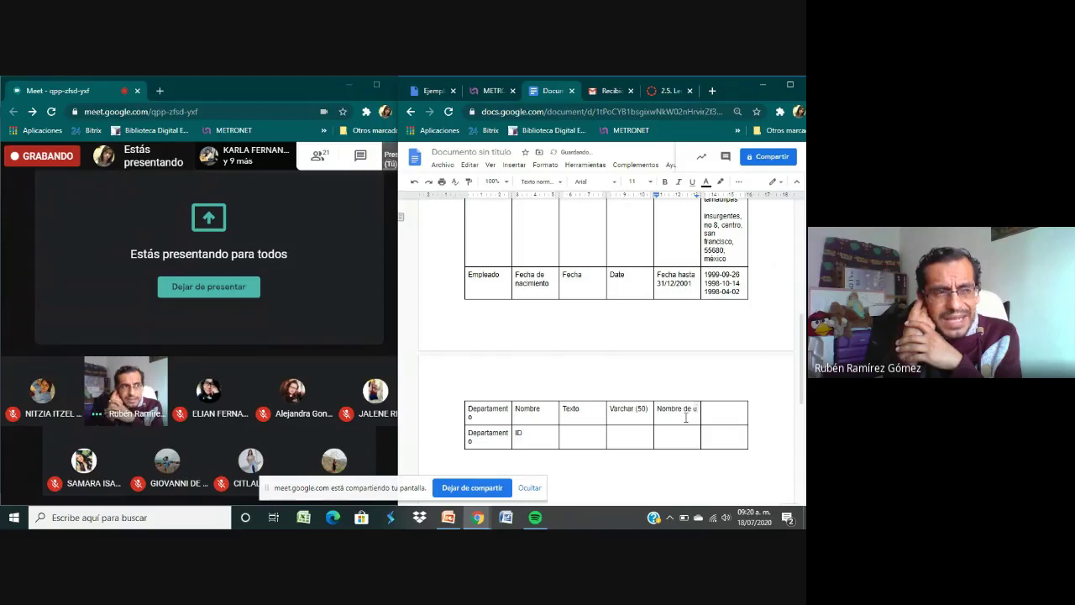
key(BackSpace)
text(de)
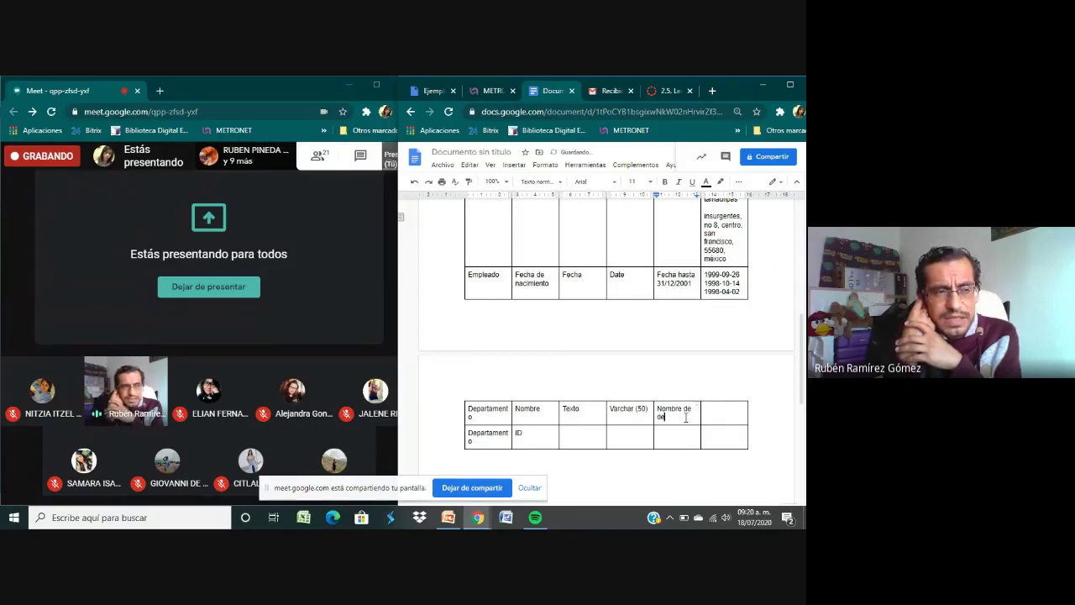
text(partam)
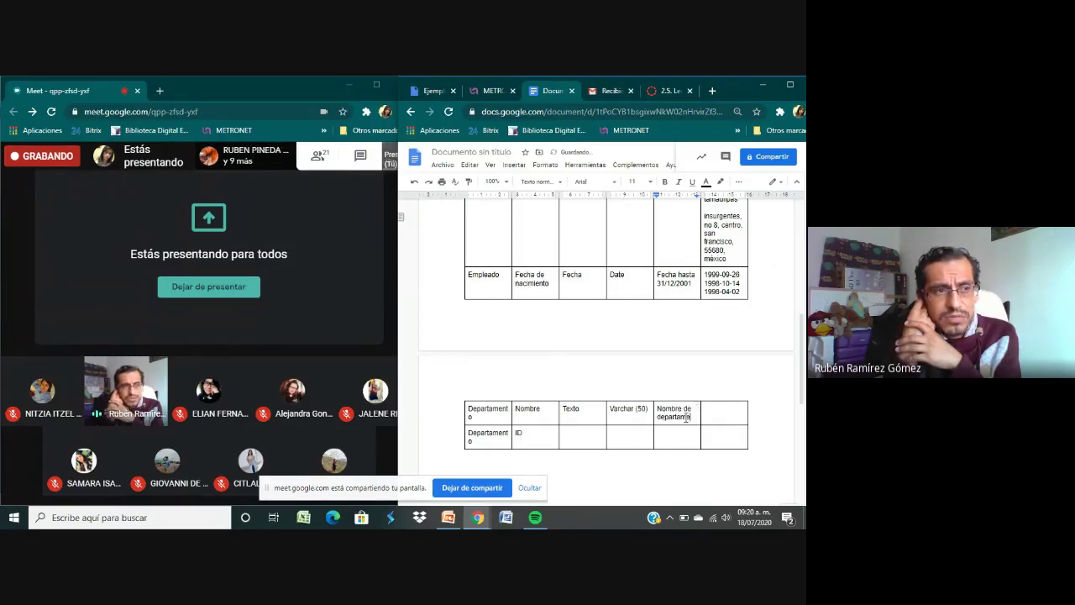
text(ento)
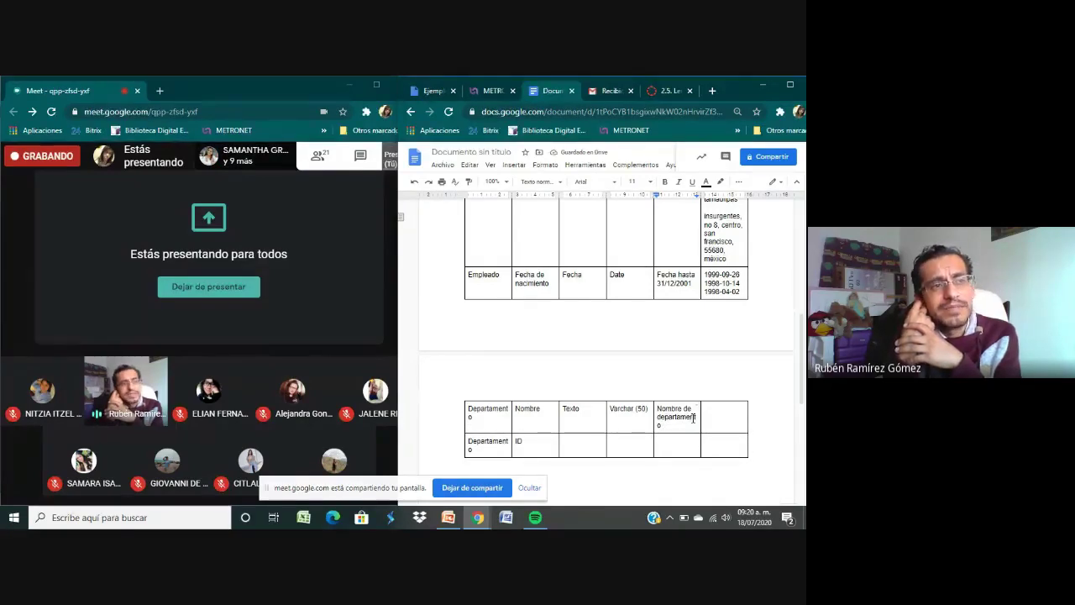
Draft 'Atención de departamento' in the Nombre examples cell, then erase it
click(716, 417)
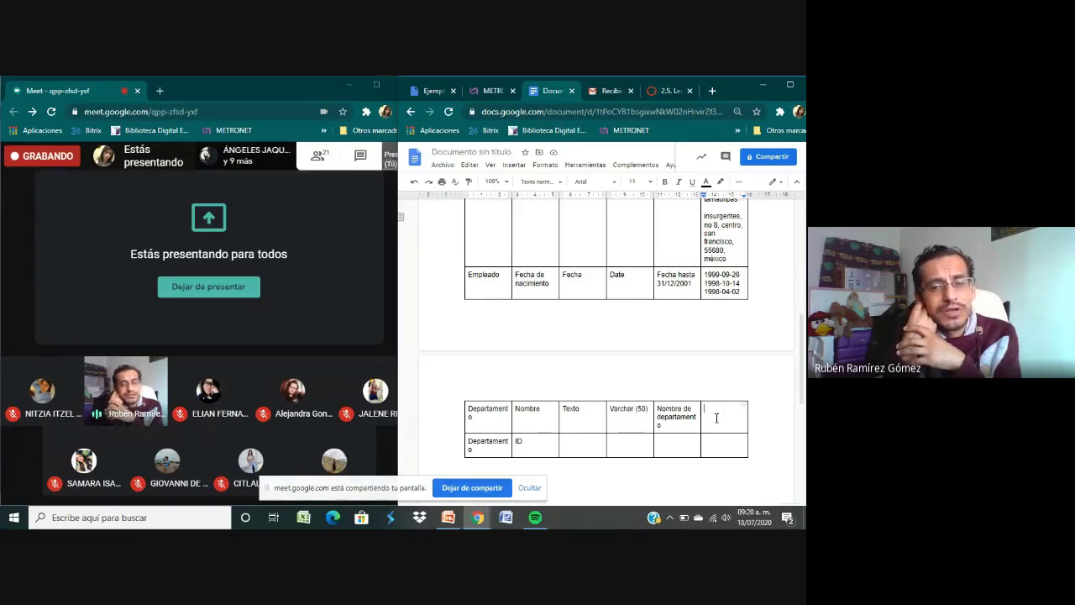
text(A)
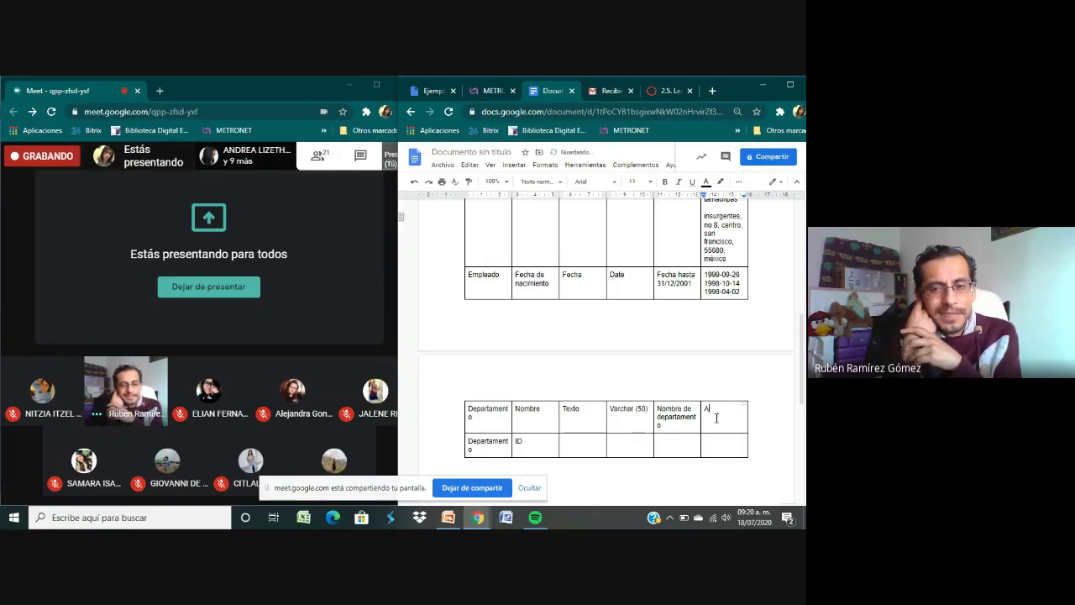
text(te)
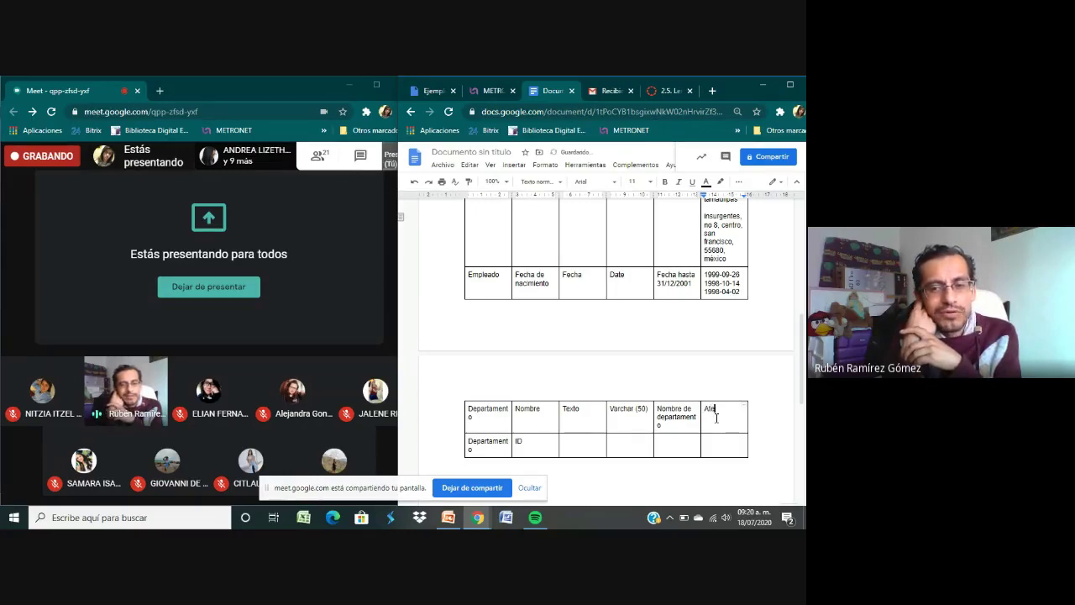
text(nción de)
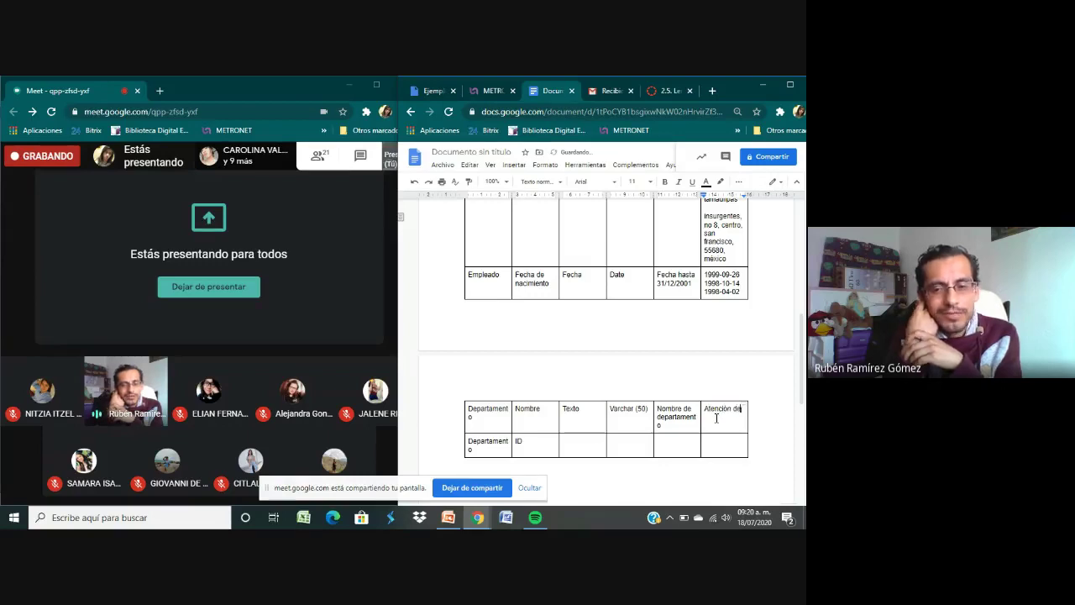
key(BackSpace)
key(BackSpace)
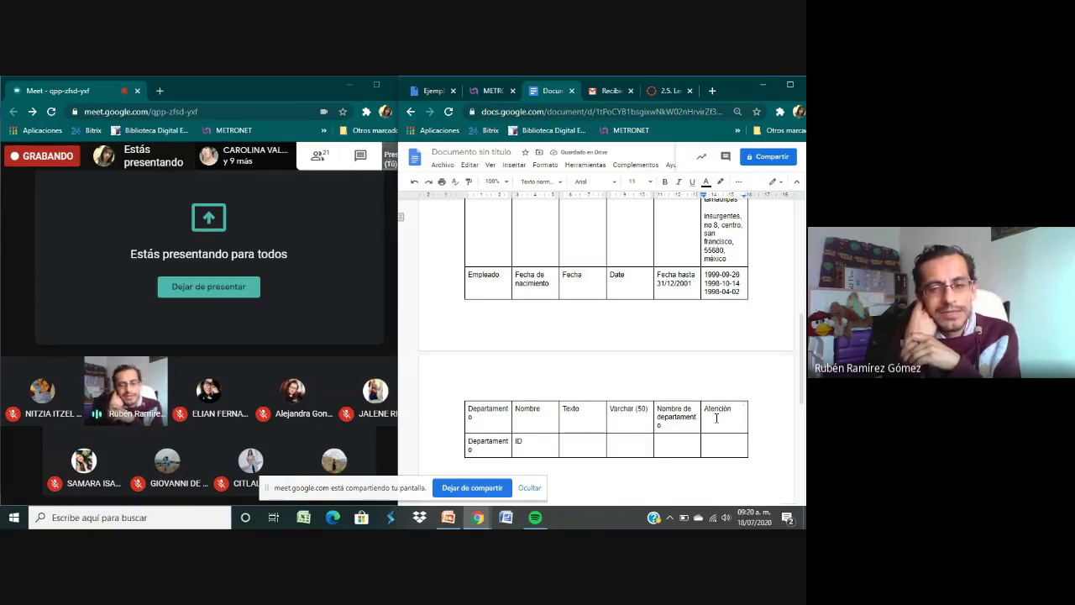
key(BackSpace)
key(BackSpace)
key(BackSpace)
key(BackSpace)
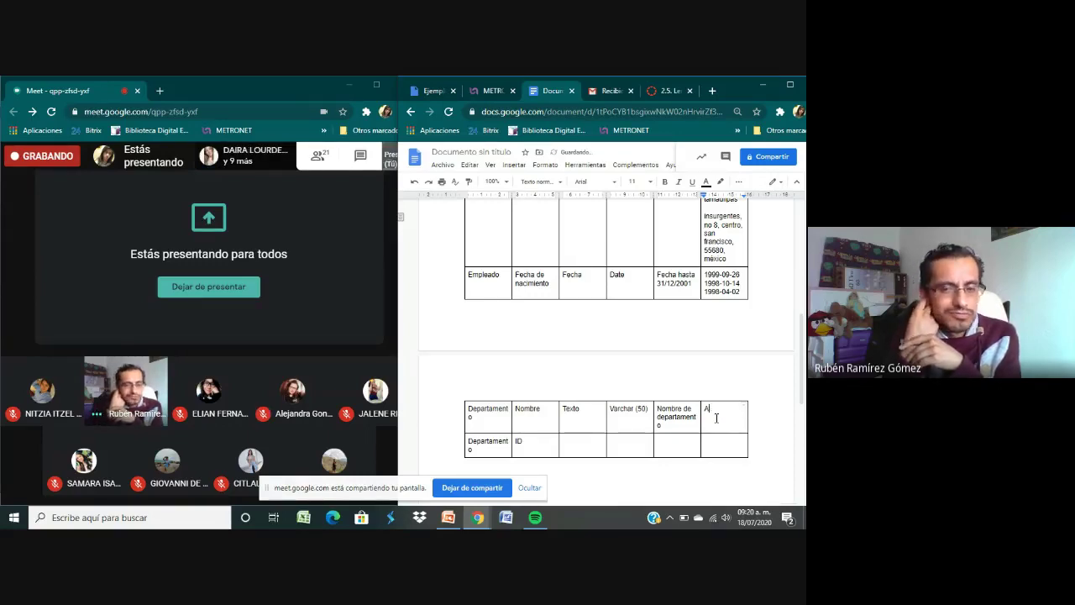
key(BackSpace)
text(departa)
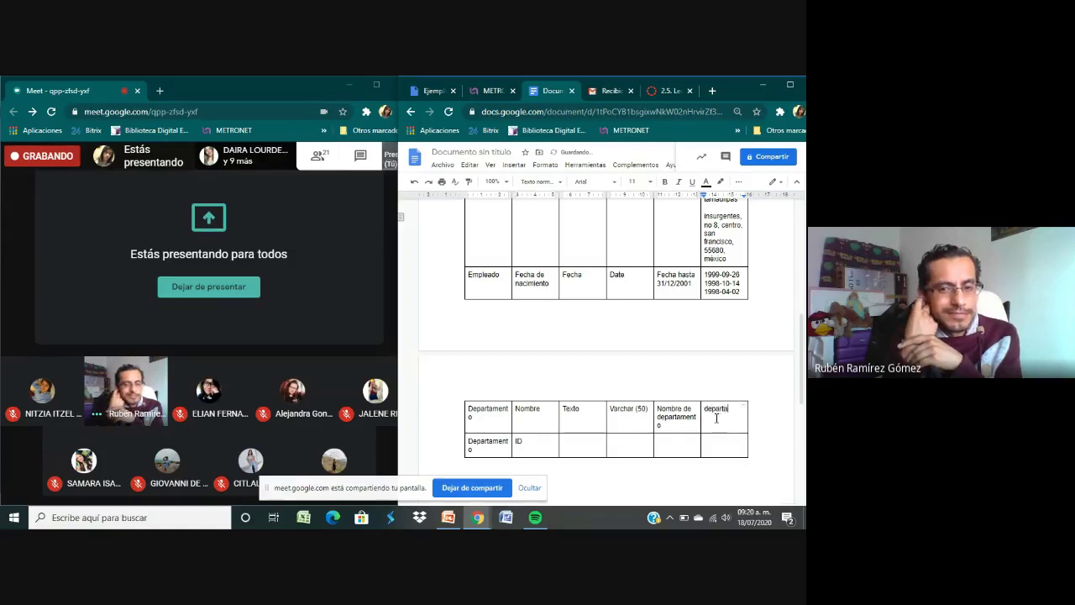
text(mento f)
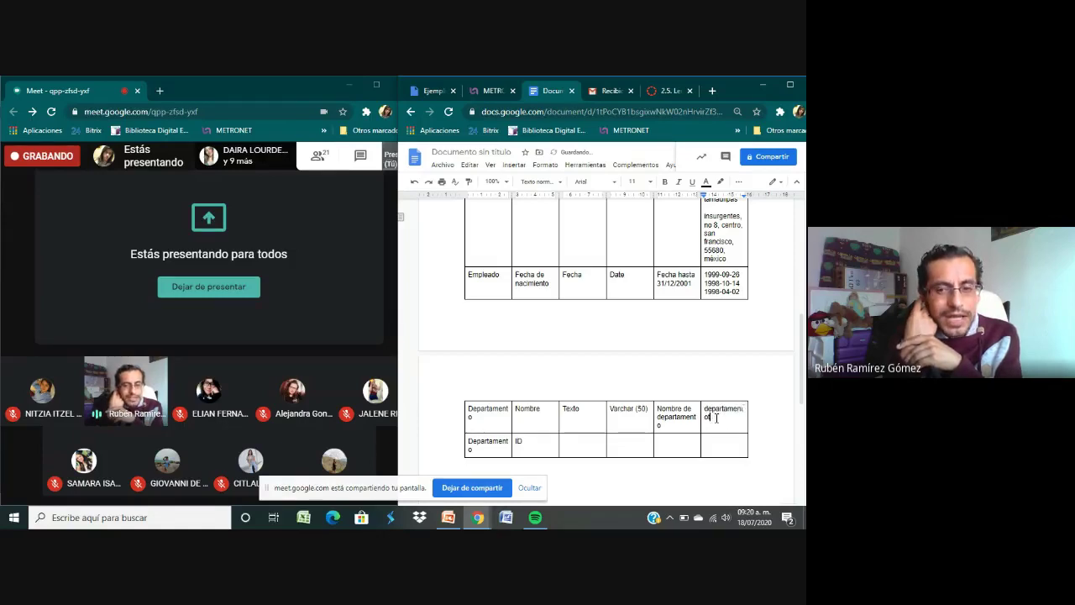
key(BackSpace)
text(de ho)
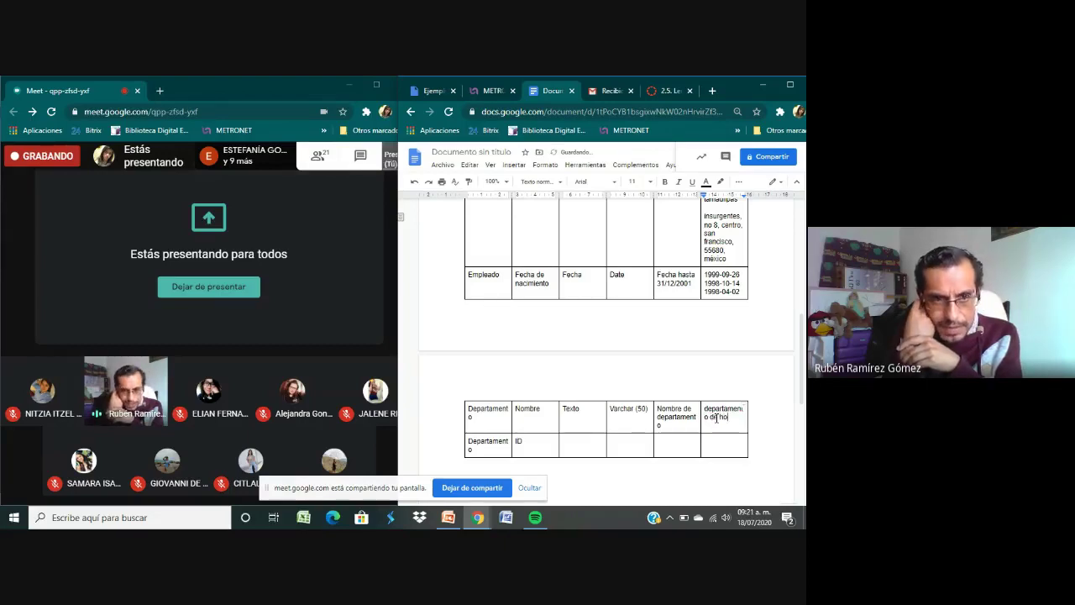
key(BackSpace)
key(BackSpace)
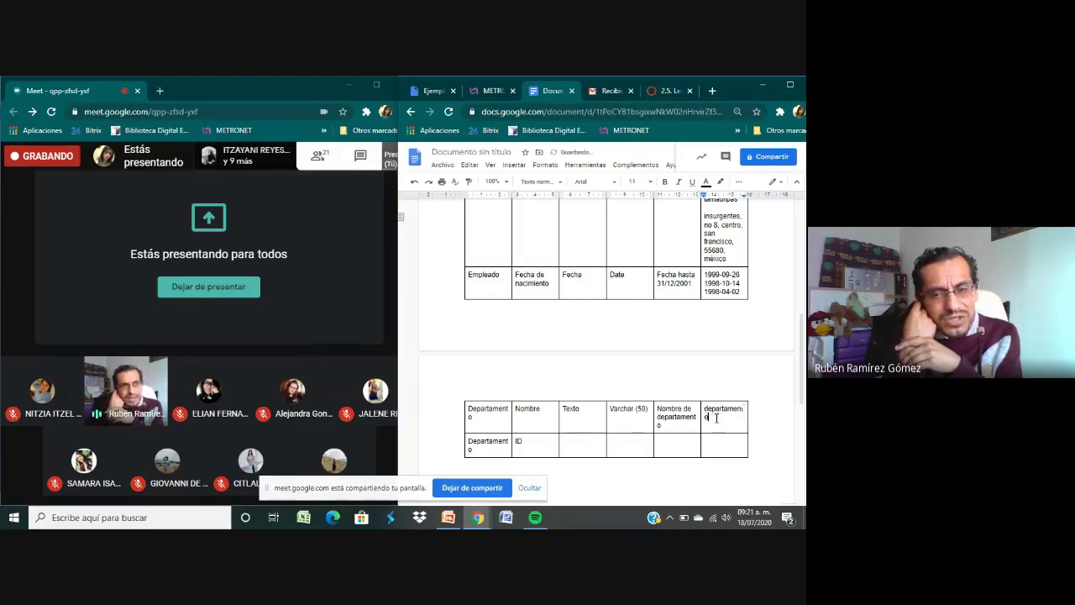
key(BackSpace)
key(BackSpace)
key(BackSpace)
key(BackSpace)
key(BackSpace)
key(BackSpace)
key(BackSpace)
key(BackSpace)
key(BackSpace)
key(BackSpace)
key(BackSpace)
key(BackSpace)
key(BackSpace)
key(BackSpace)
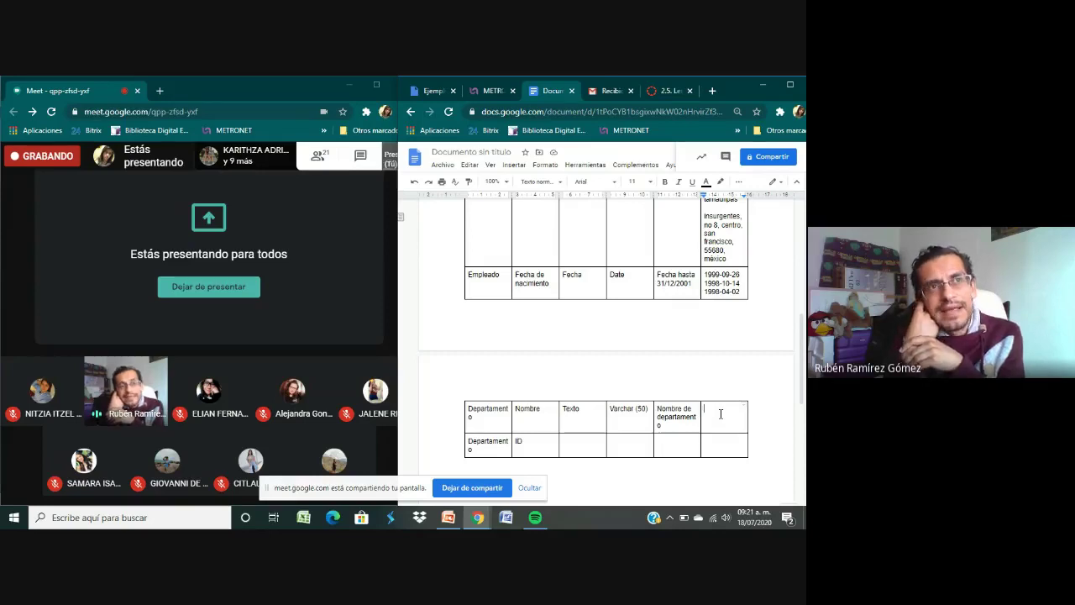
List ventas, compras and finanzas on separate lines in the Nombre examples cell
text(ventas)
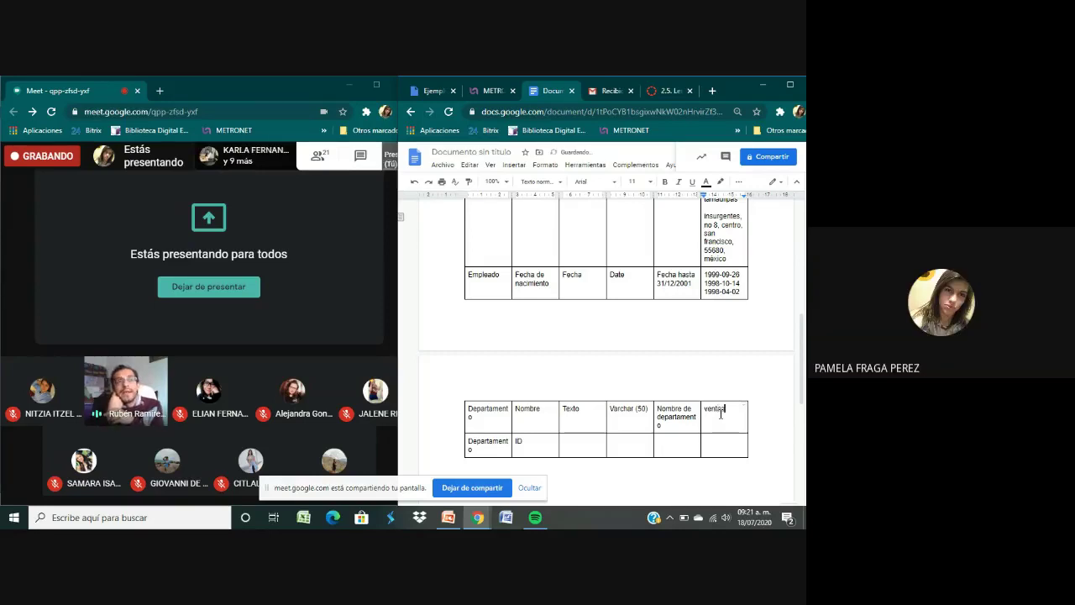
key(Return)
text(comp)
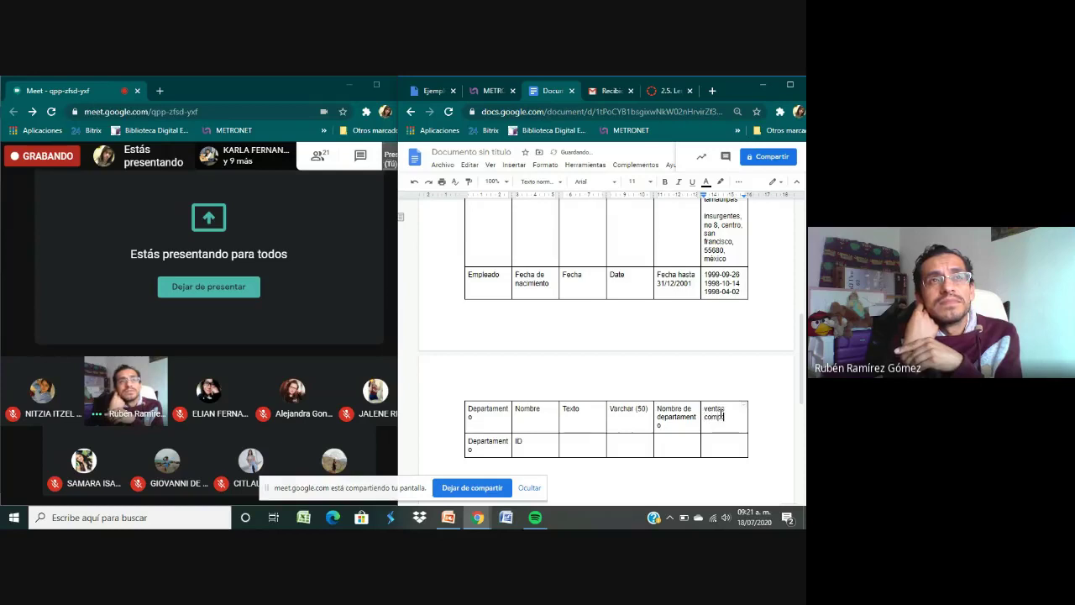
text(ras )
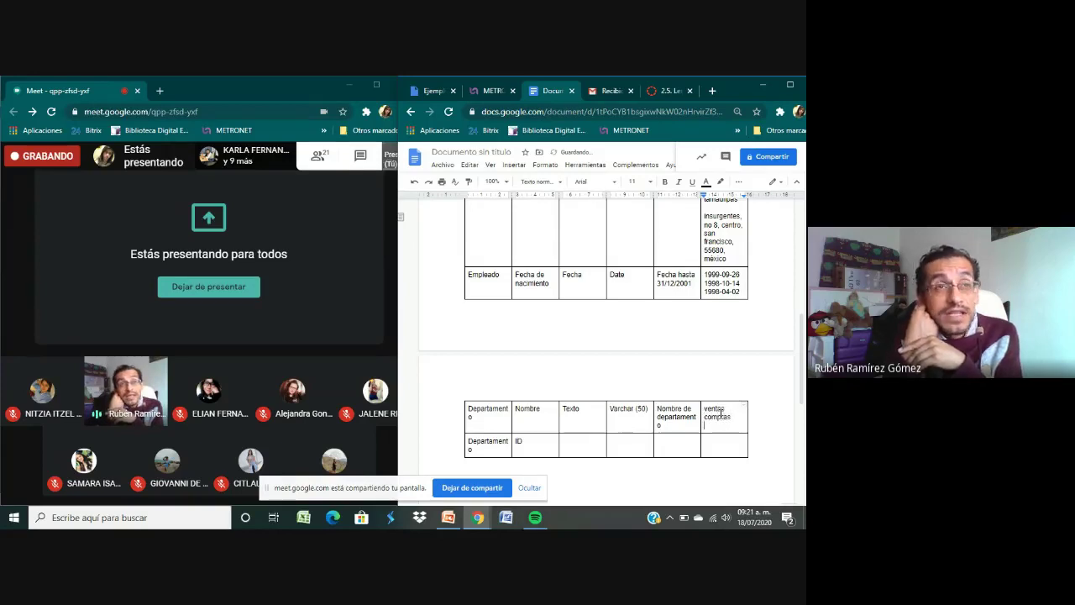
text(c)
key(BackSpace)
text(fin)
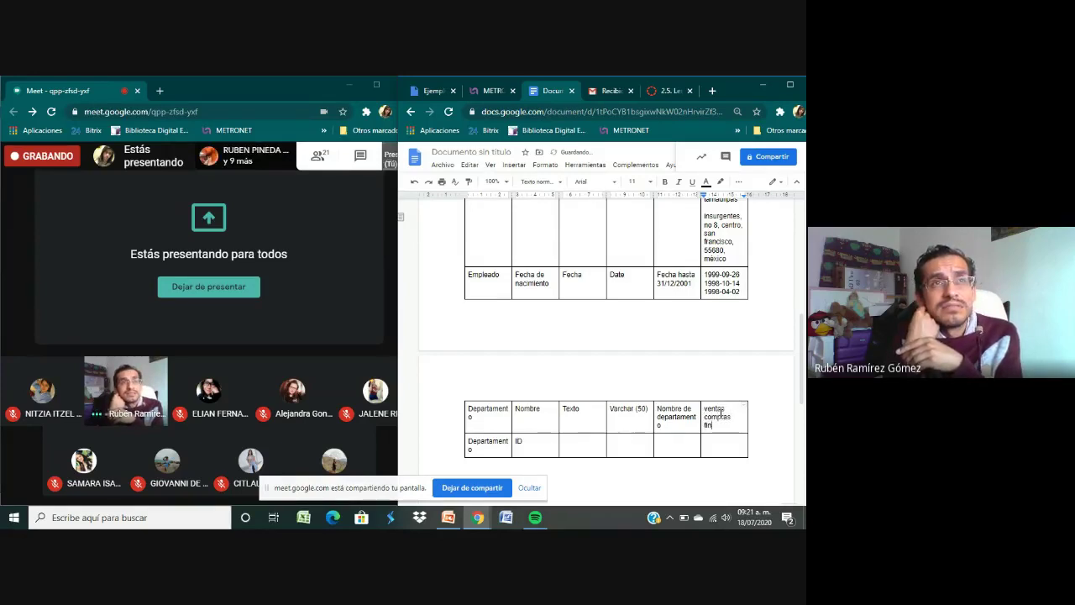
text(anzas)
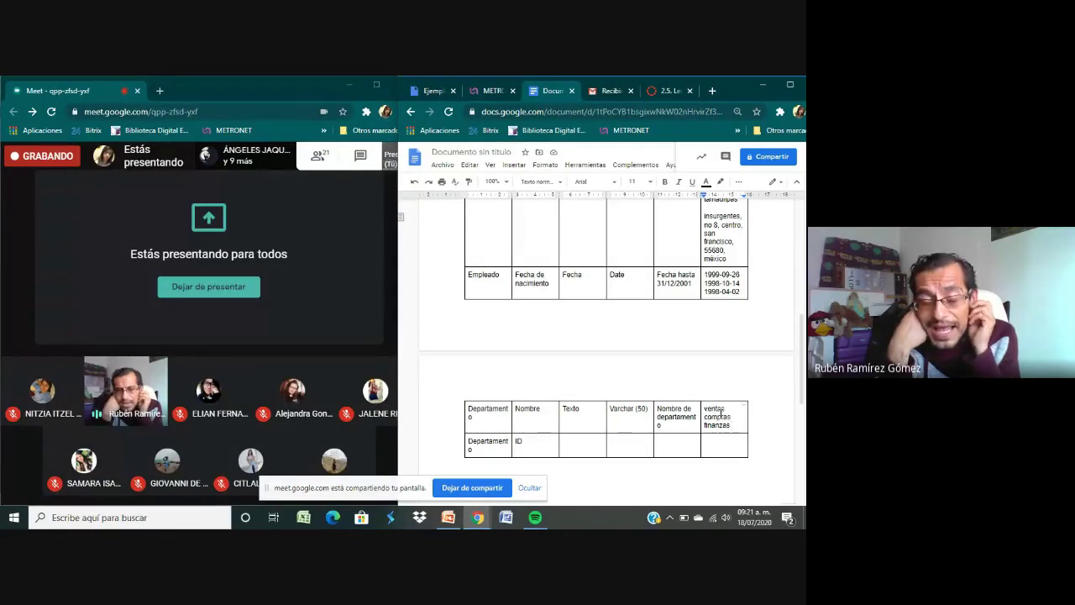
Enter ENTERO as the Departamento ID row's data type, then scroll up to the Empleado table
click(568, 441)
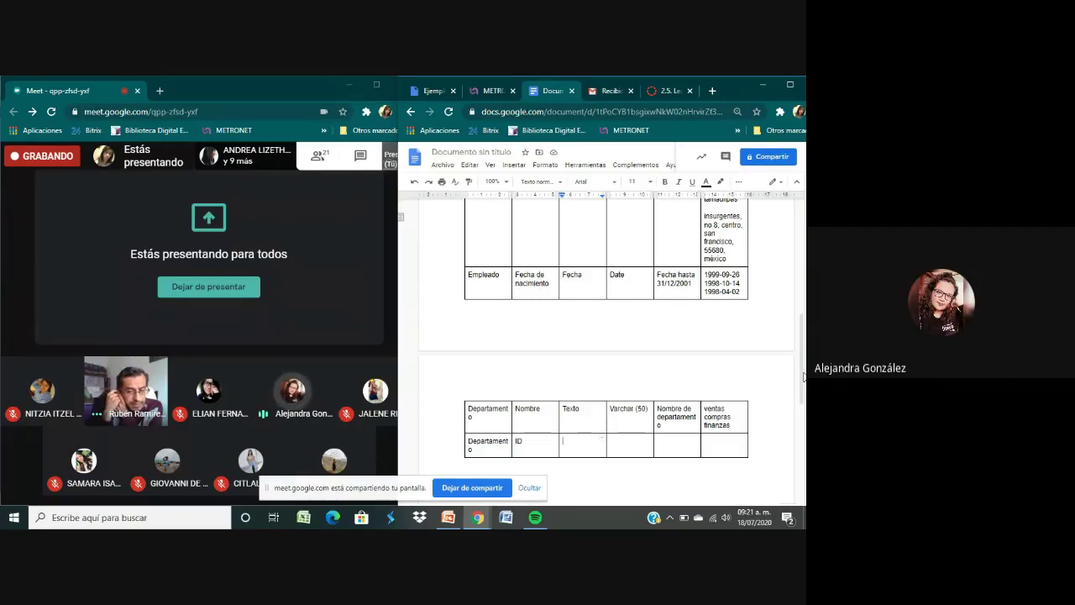
mouse_move(804, 376)
mouse_down()
mouse_move(805, 277)
mouse_move(797, 380)
mouse_up()
click(569, 392)
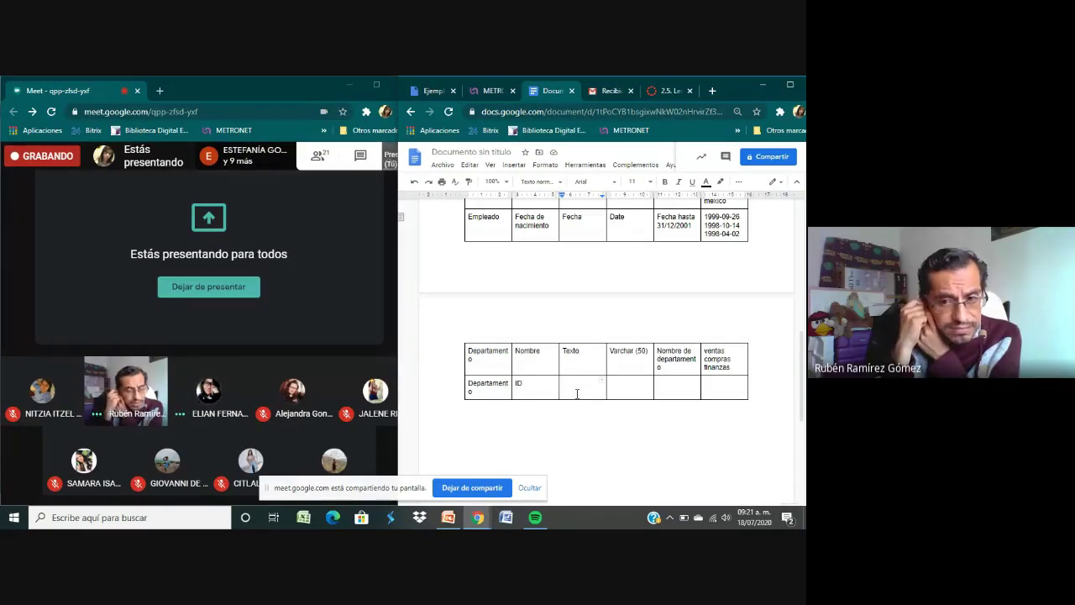
text(E)
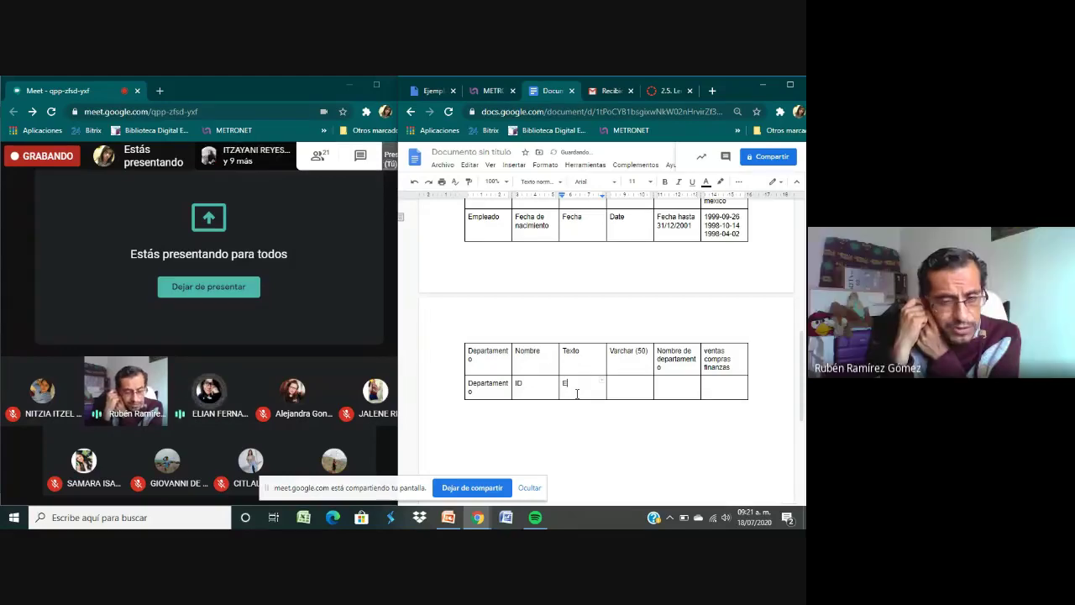
key(BackSpace)
text(ENTERO)
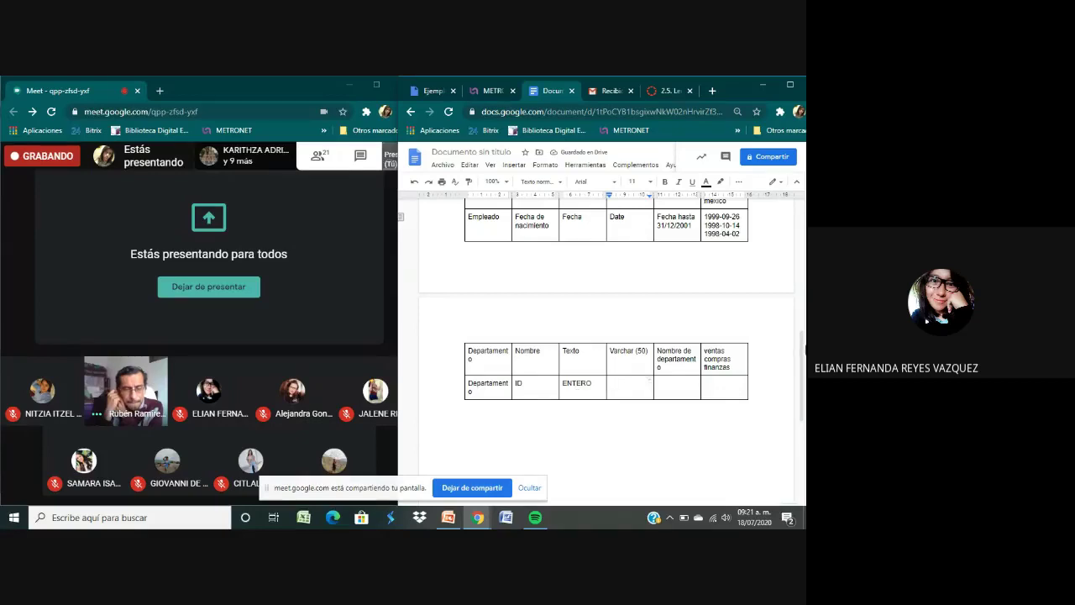
drag(804, 366, 803, 265)
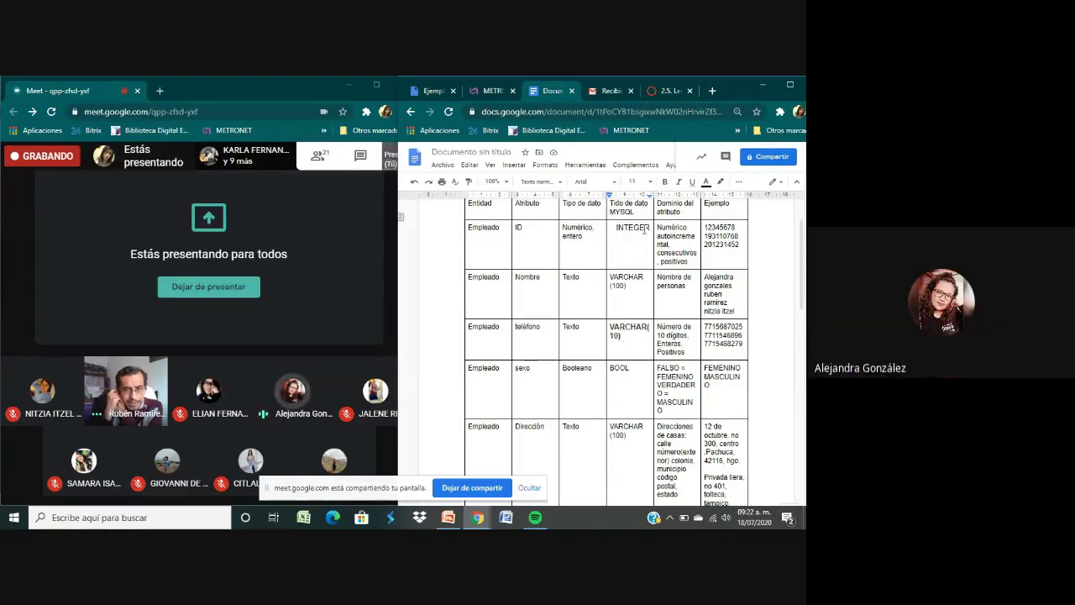
Copy INTEGER from the Empleado ID row into the Departamento ID row's type cell
drag(650, 228, 617, 229)
key(ctrl+c)
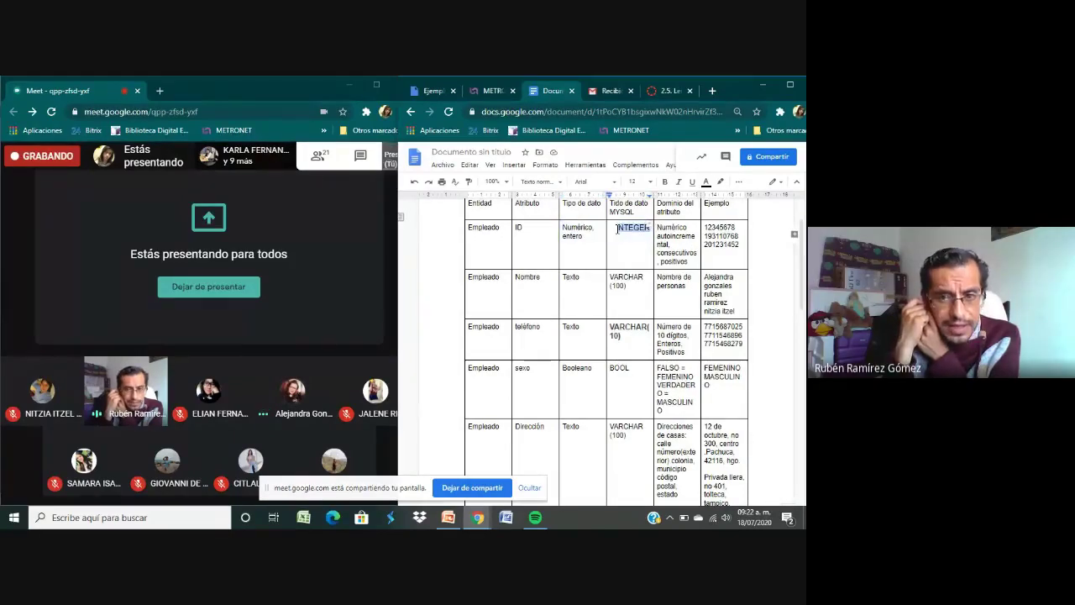
drag(803, 262, 802, 387)
click(627, 331)
key(ctrl+v)
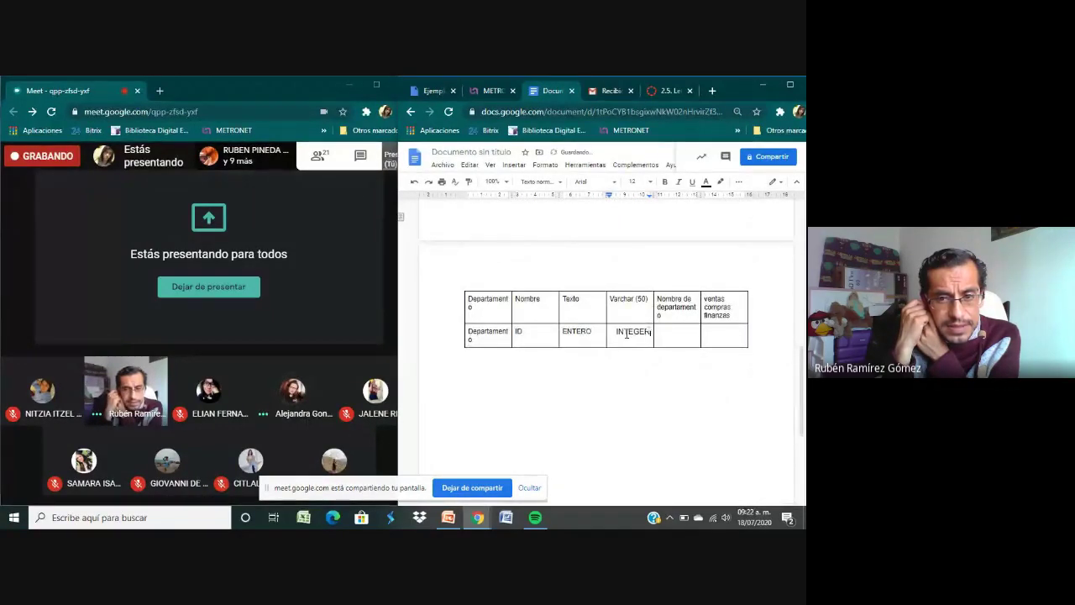
click(698, 331)
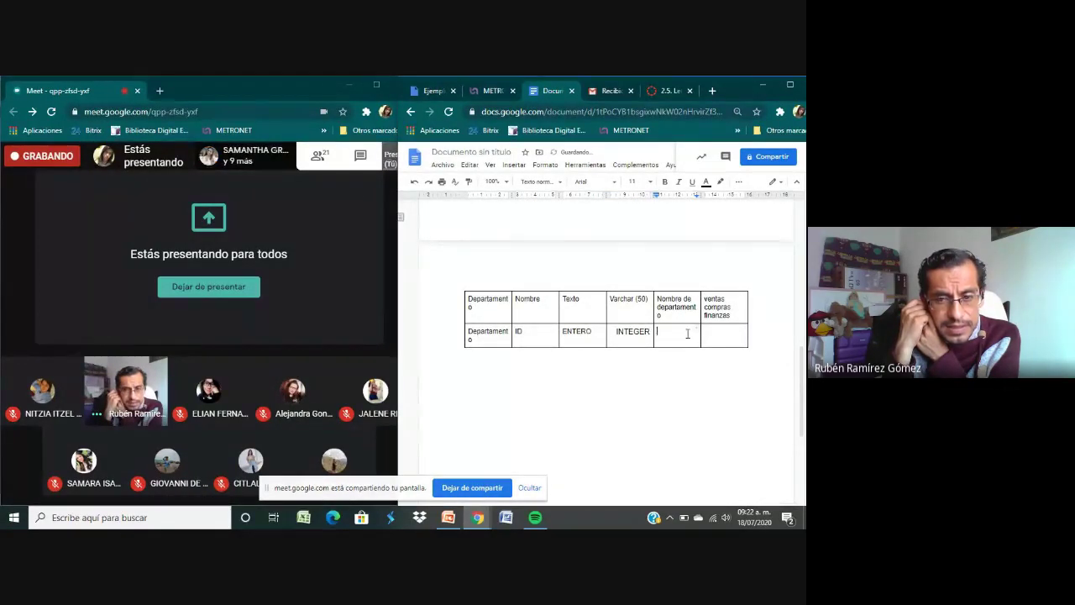
drag(800, 423, 804, 285)
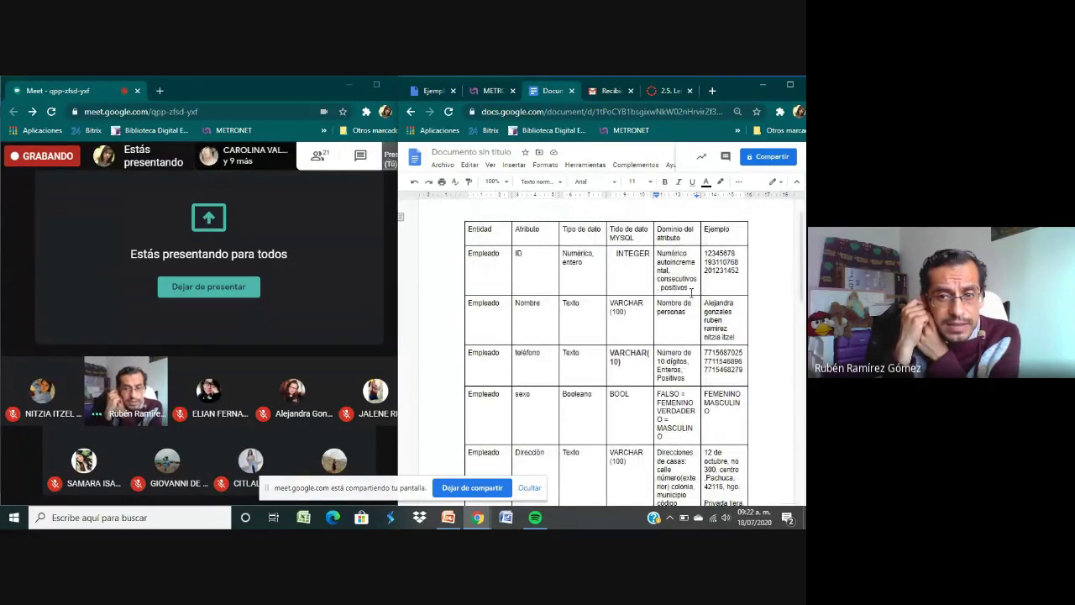
Paste the 'Numérico autoincremental, consecutivos, positivos' domain into the ID row and add an example number
drag(676, 267, 657, 252)
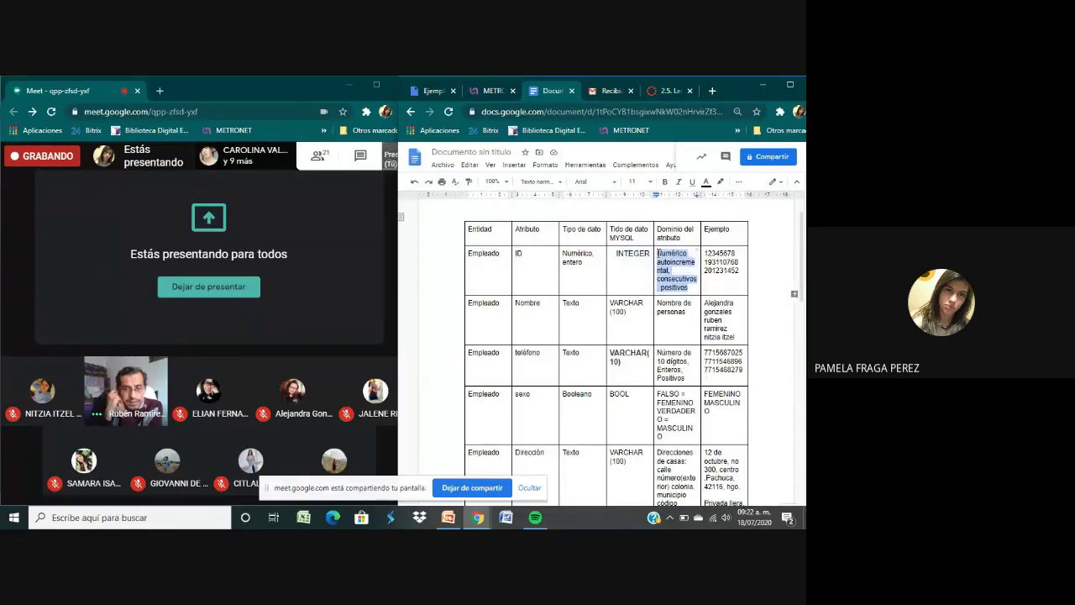
scroll(695, 412, down, 10)
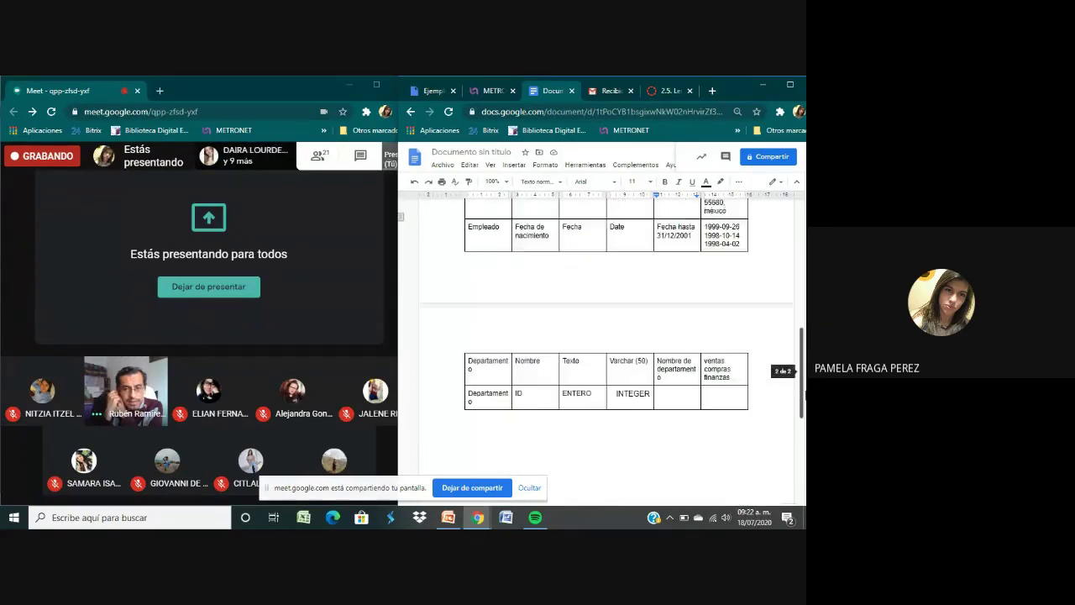
click(679, 384)
text(Numérico autoincremental, consecutivos, positivos)
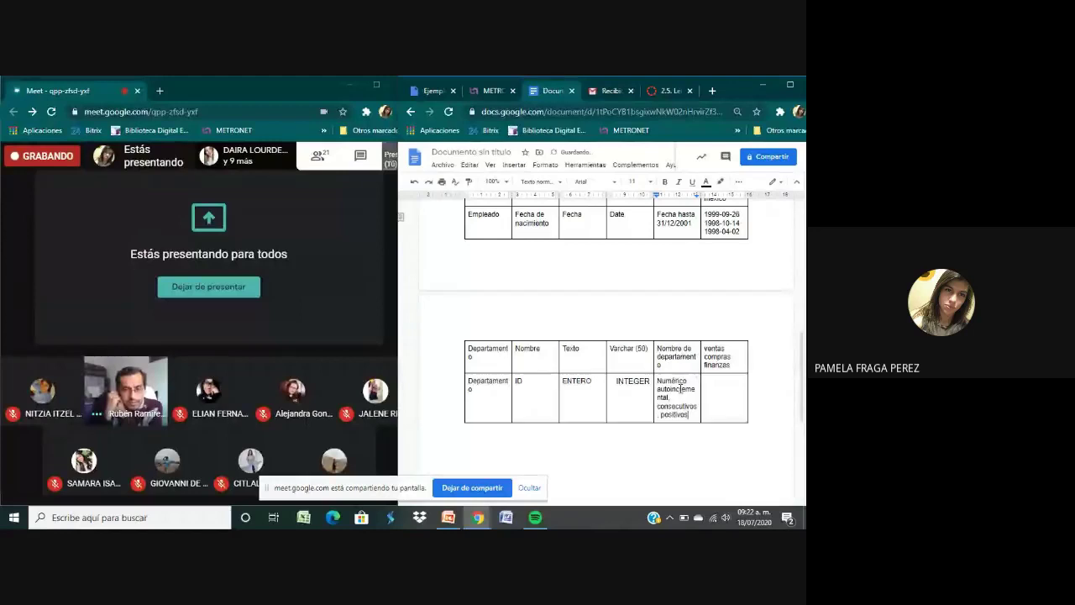
click(734, 406)
text(15488)
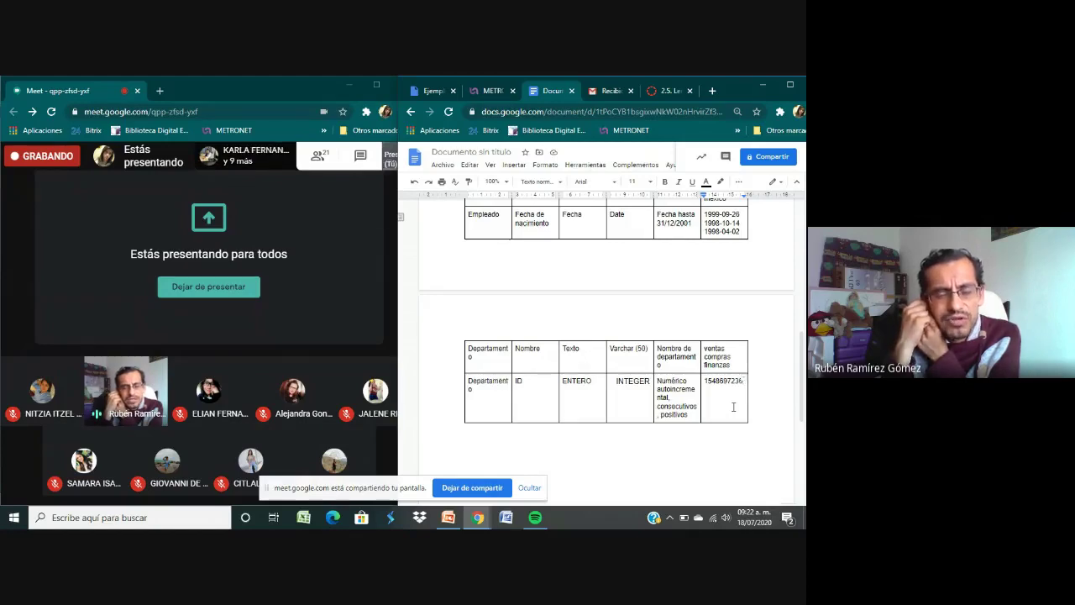
Trim the ID example to 1 and start a new sample-value line beneath it for 100 and 50
key(BackSpace)
key(BackSpace)
key(BackSpace)
key(BackSpace)
key(BackSpace)
key(BackSpace)
key(BackSpace)
key(BackSpace)
key(BackSpace)
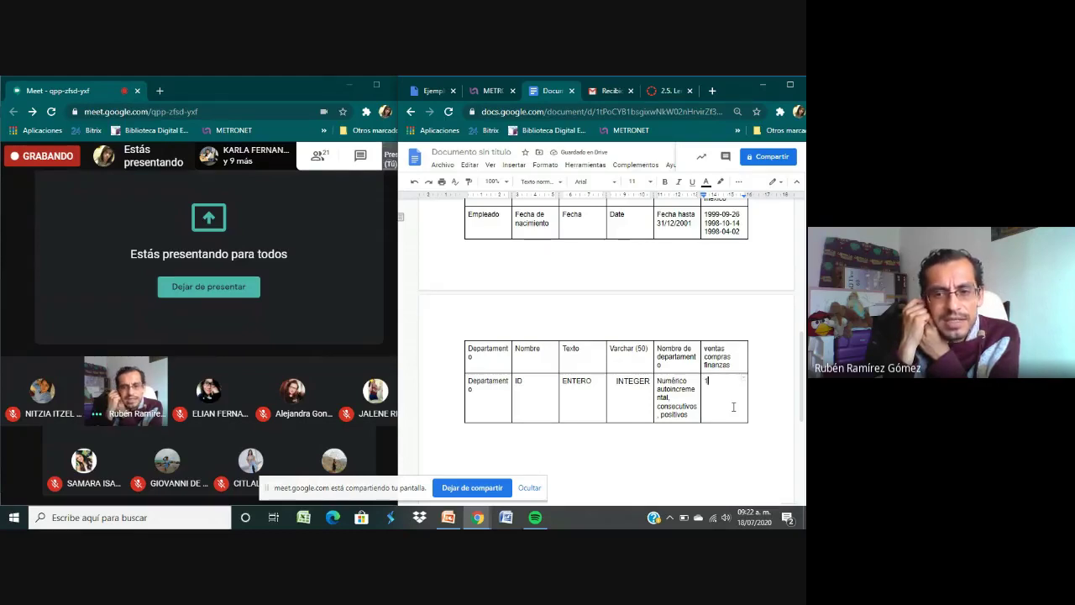
key(Down)
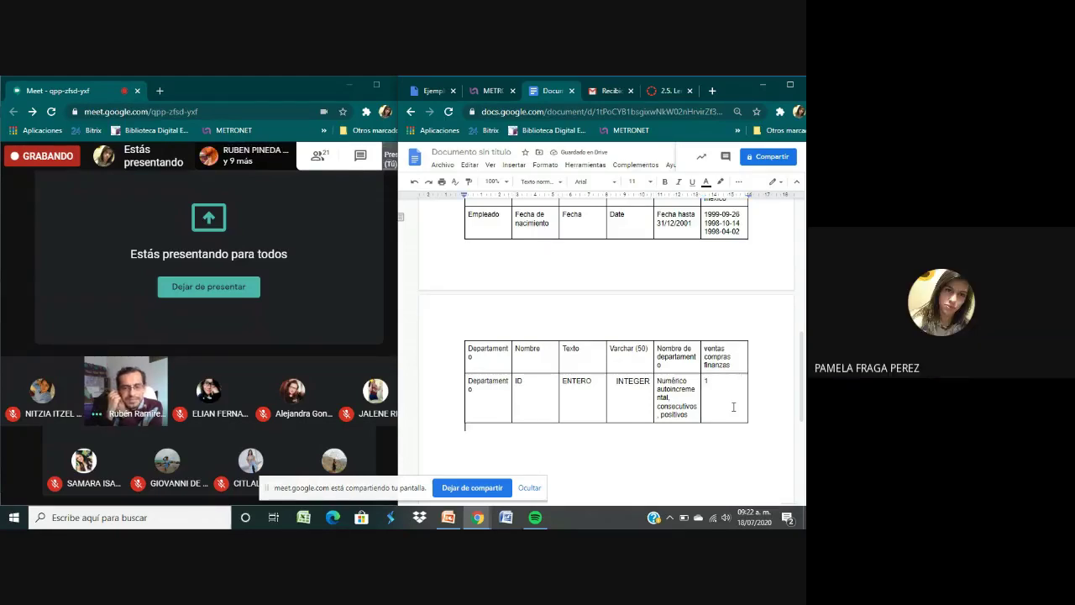
click(729, 398)
key(Return)
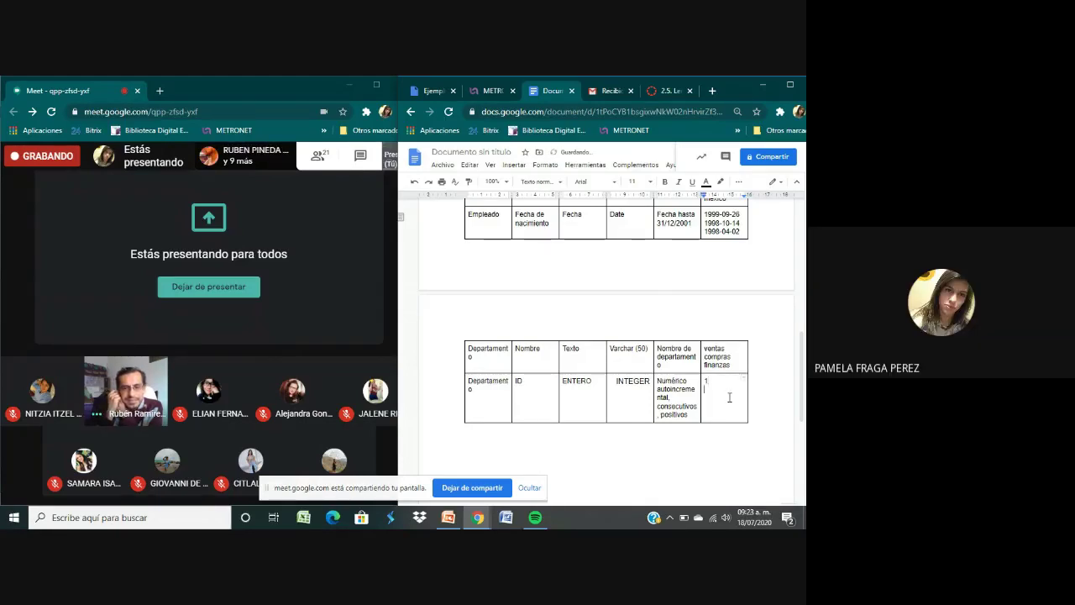
text(105)
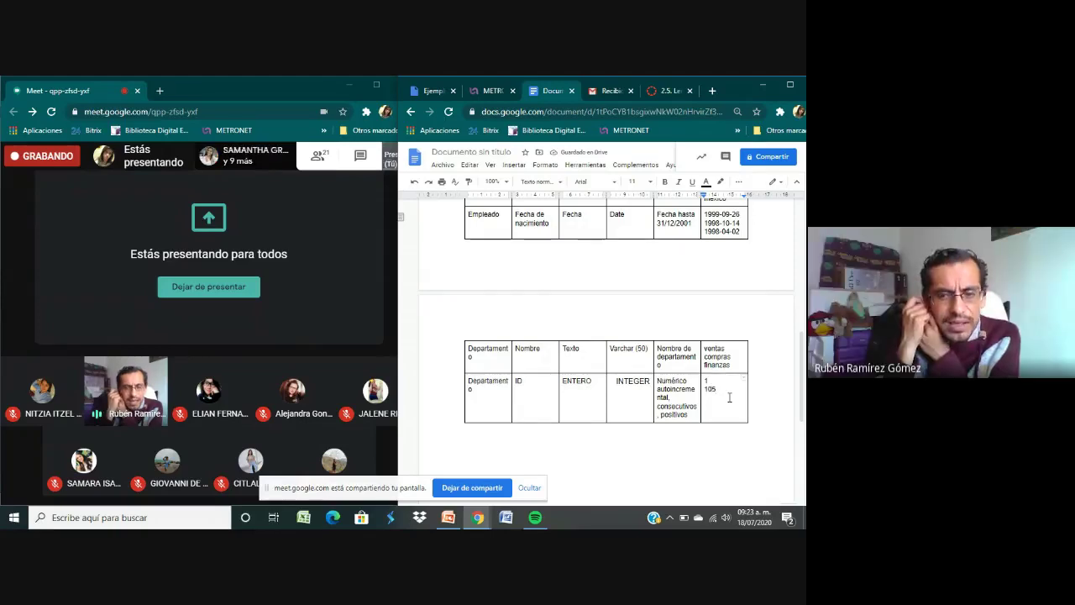
key(BackSpace)
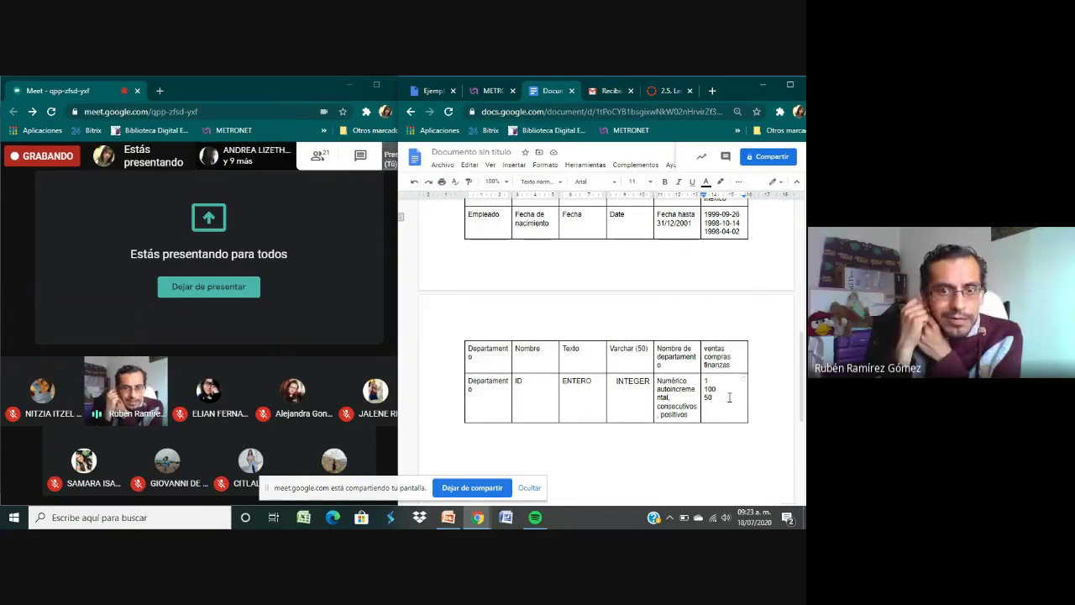
Name the document BASE DE DATOS when starting to share it
click(758, 157)
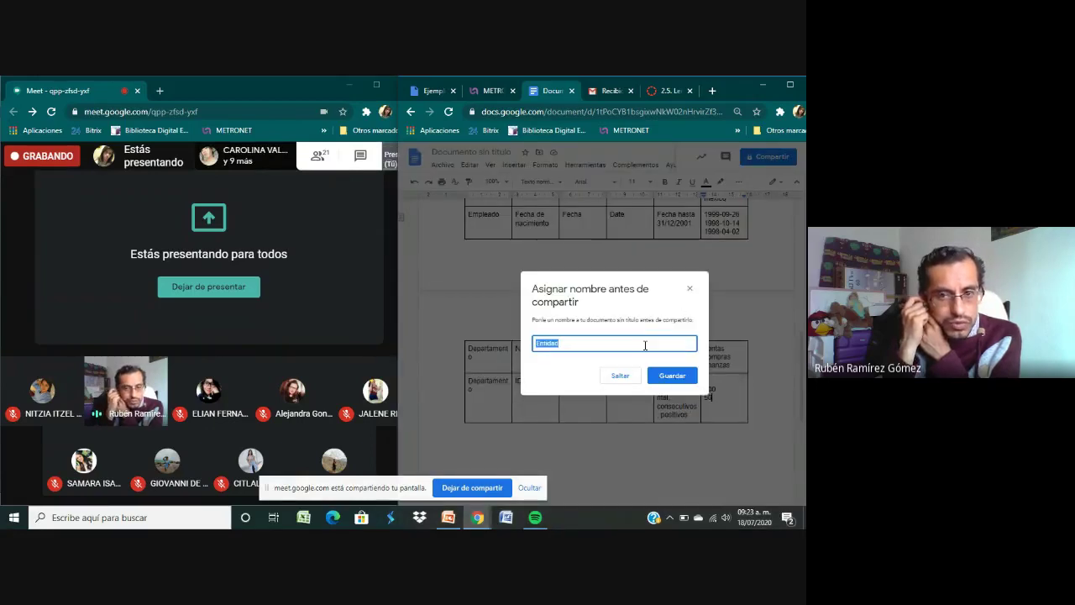
key(BackSpace)
text(BASE DE DATOS)
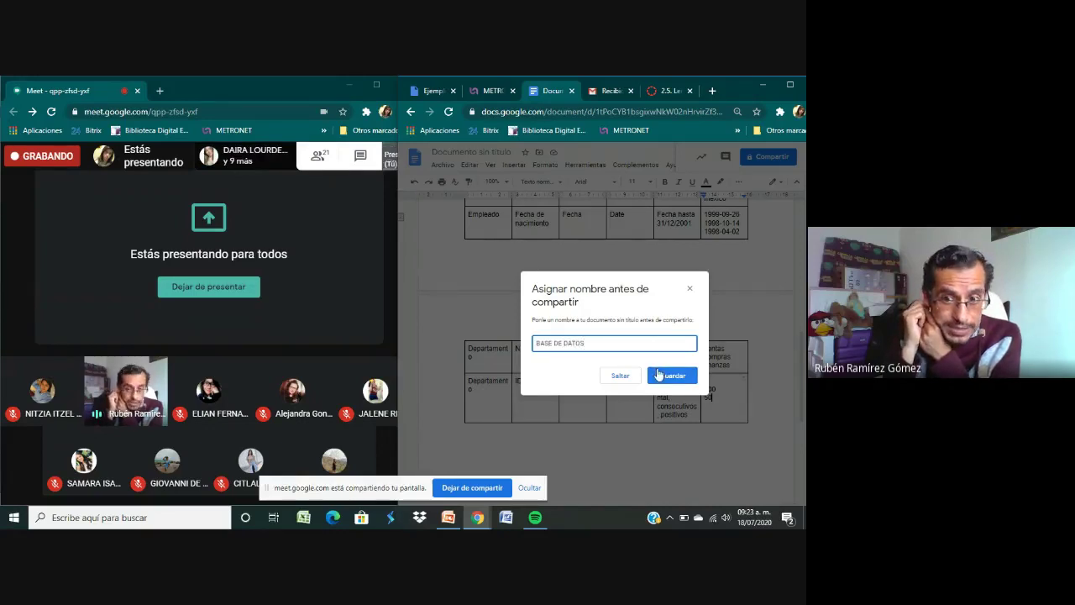
click(660, 377)
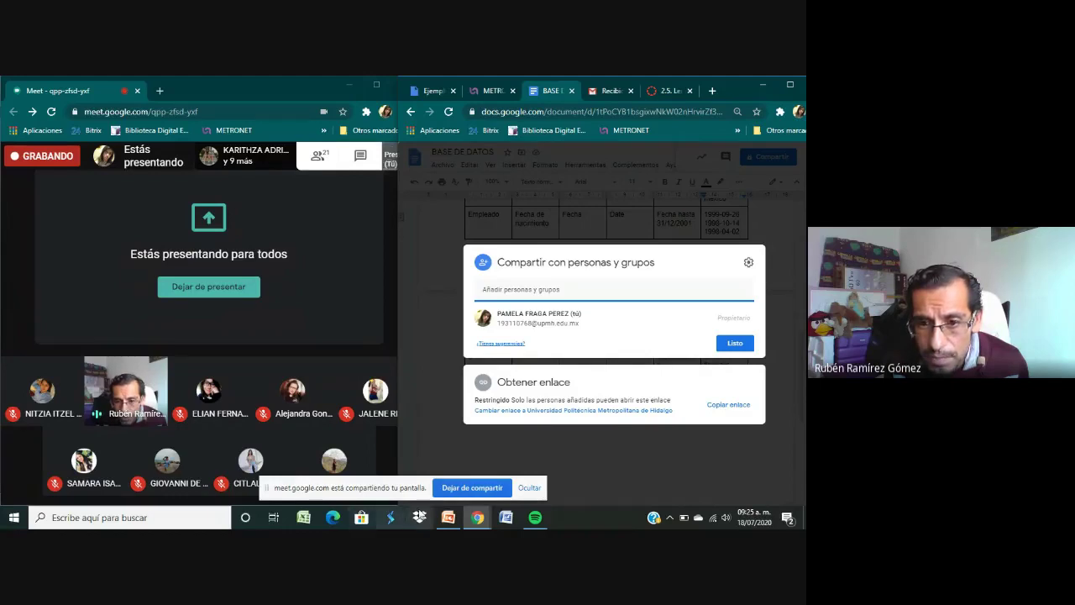
Copy the document's sharing link from the share dialog
click(559, 290)
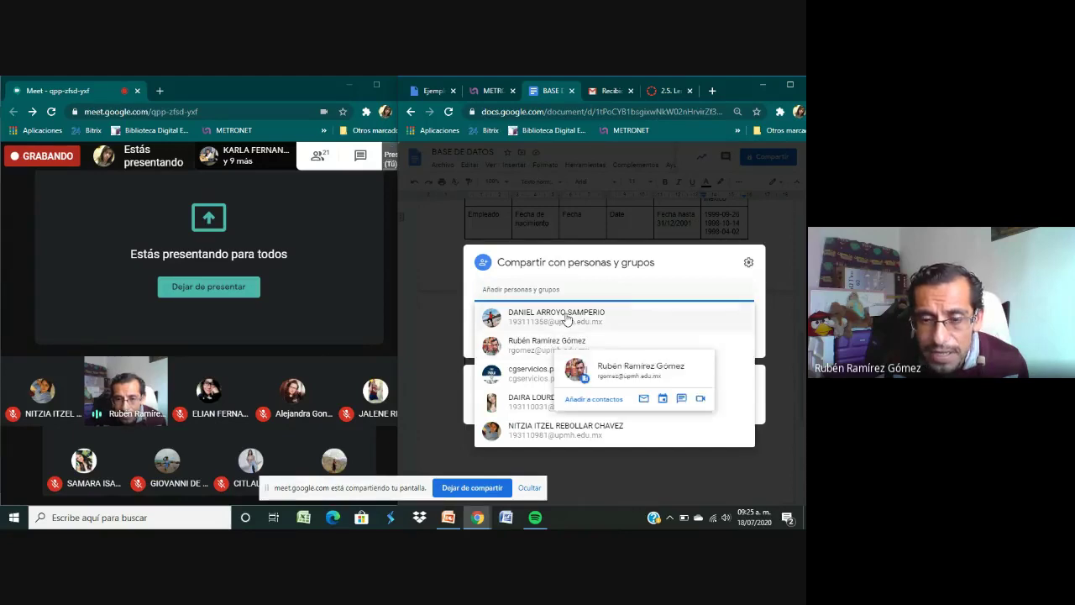
click(437, 359)
click(766, 158)
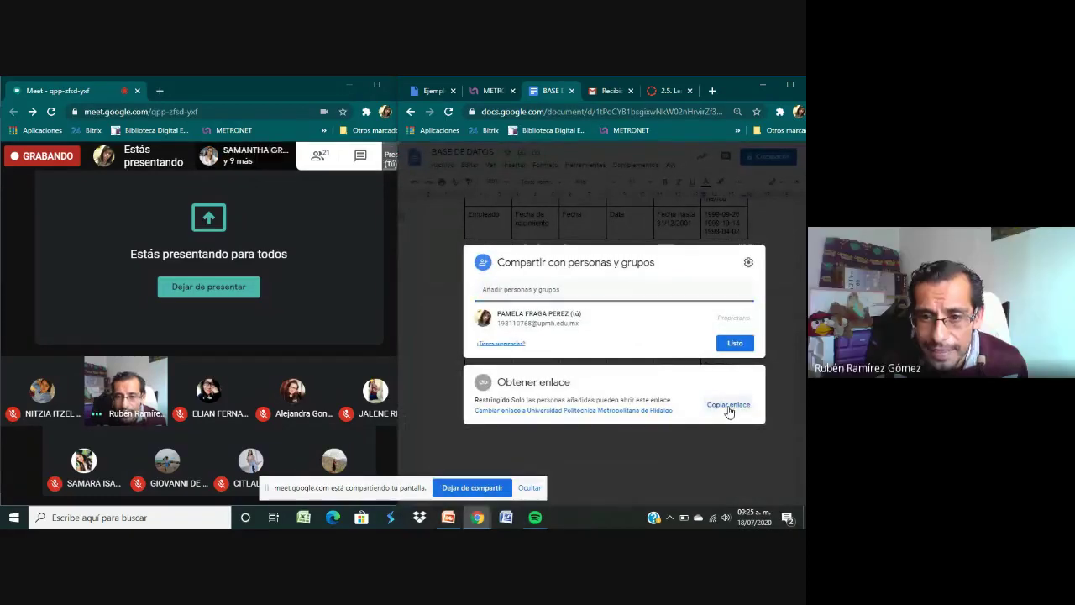
click(727, 408)
Post the copied BASE DE DATOS link in the Google Meet chat
click(365, 173)
click(360, 157)
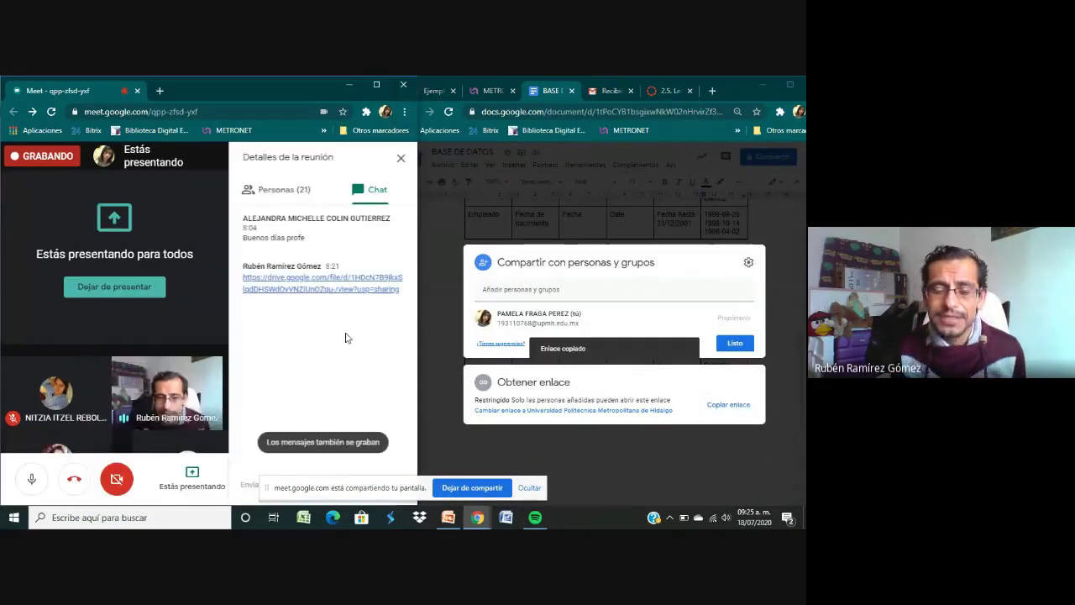
click(322, 452)
key(ctrl+v)
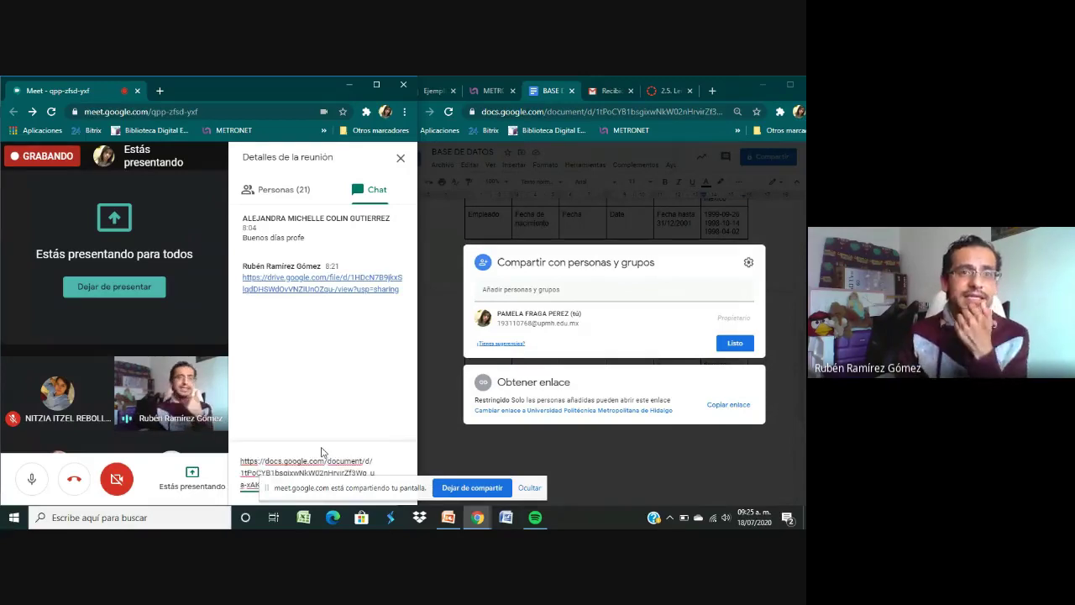
key(Return)
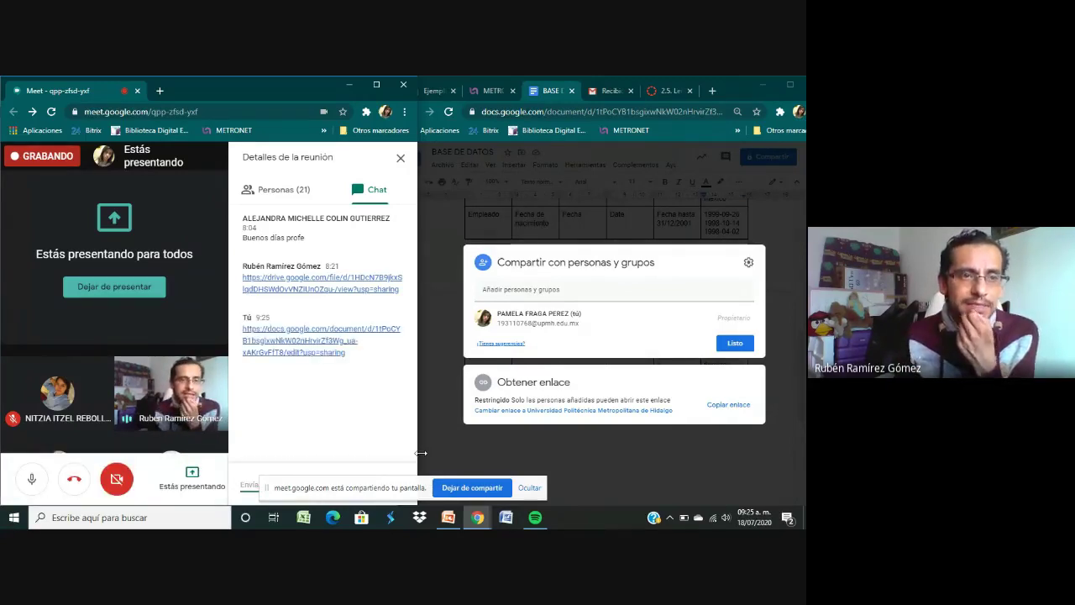
Add an empty paragraph below the Departamento table in the document
click(735, 342)
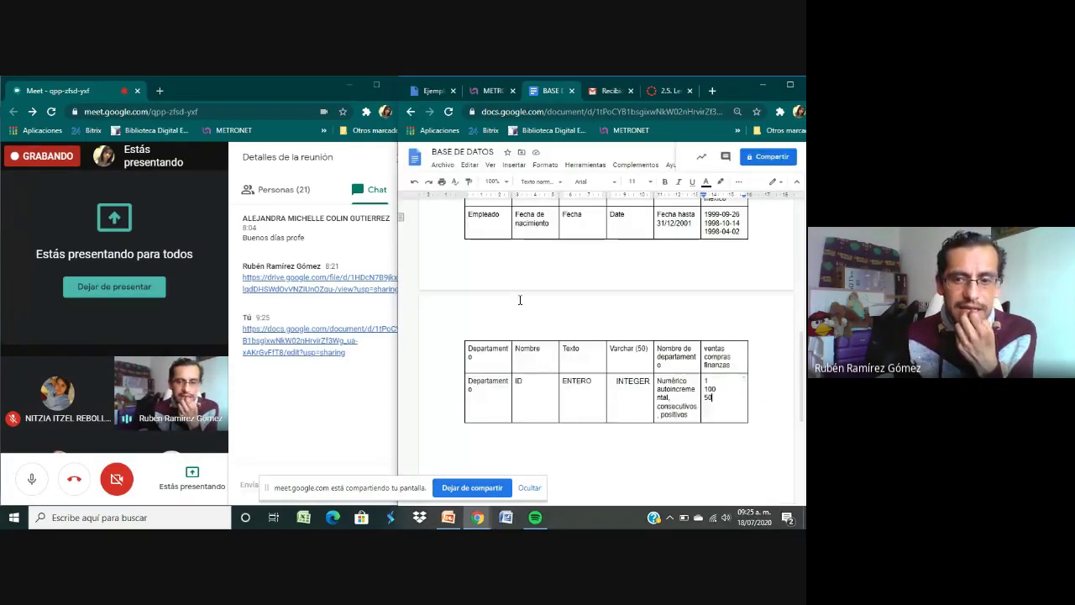
click(682, 480)
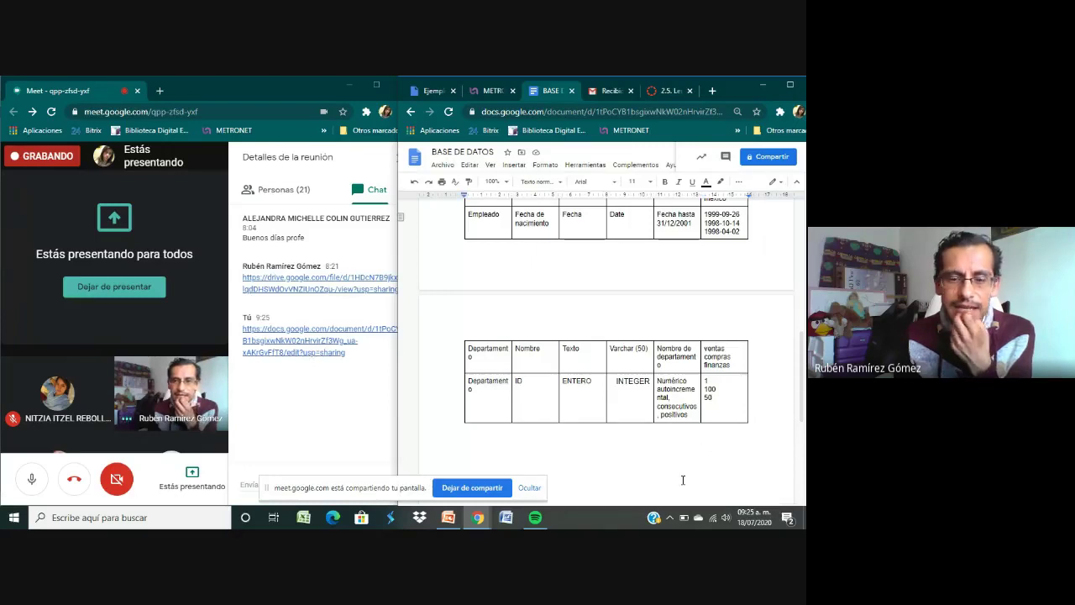
key(Return)
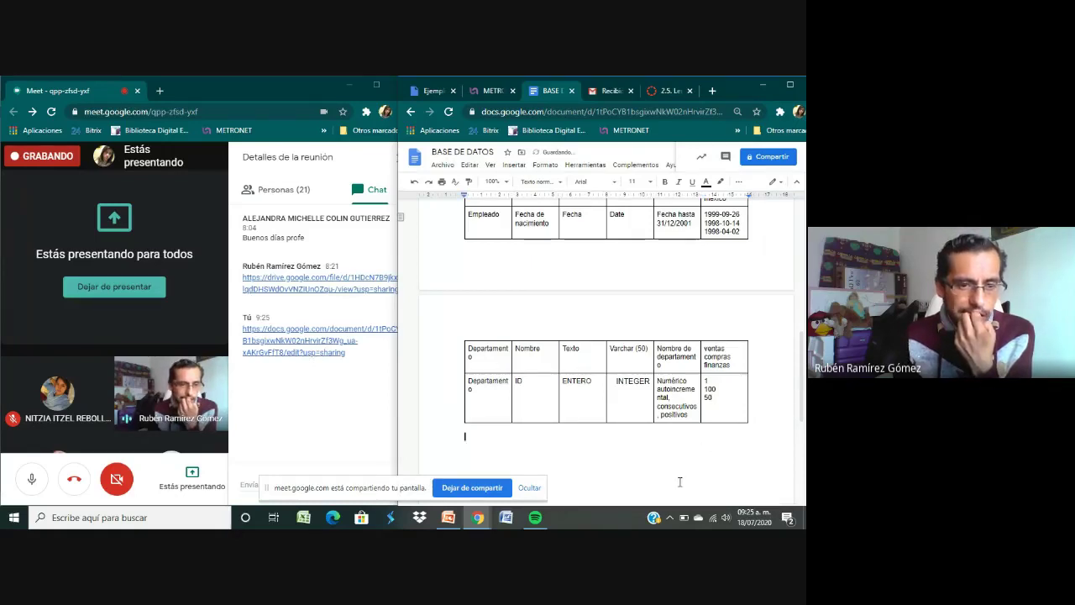
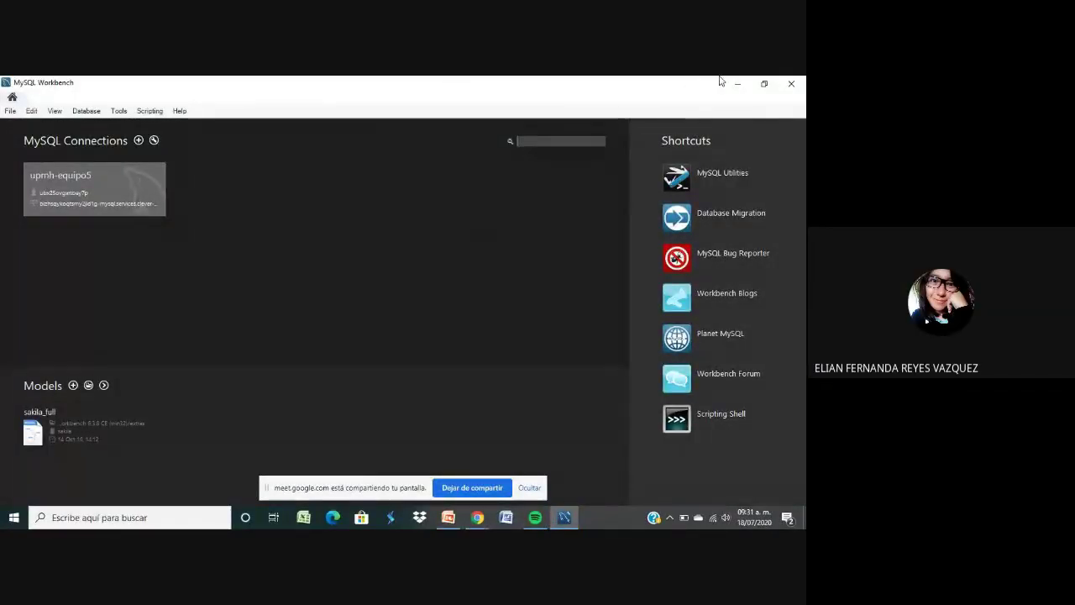
Rearrange the windows, maximize Workbench, and start a new blank model
click(763, 84)
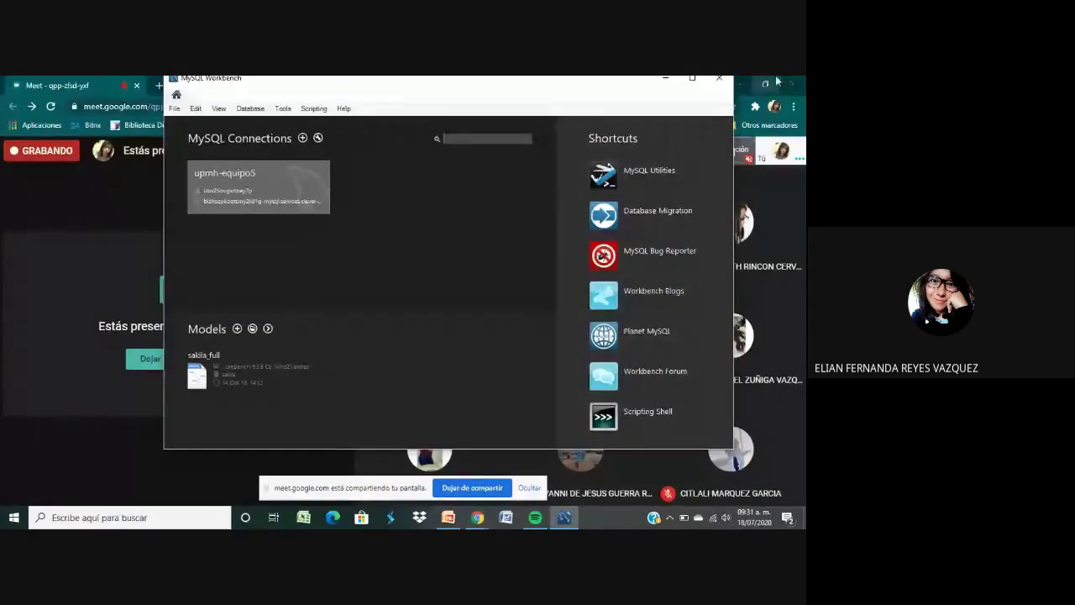
click(770, 81)
drag(619, 91, 701, 99)
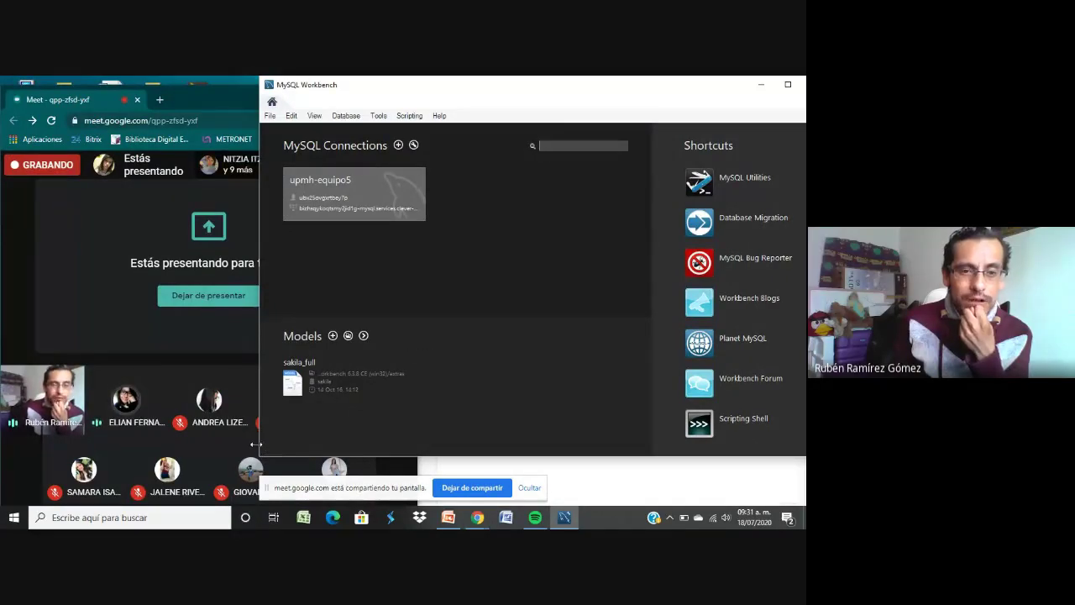
click(788, 85)
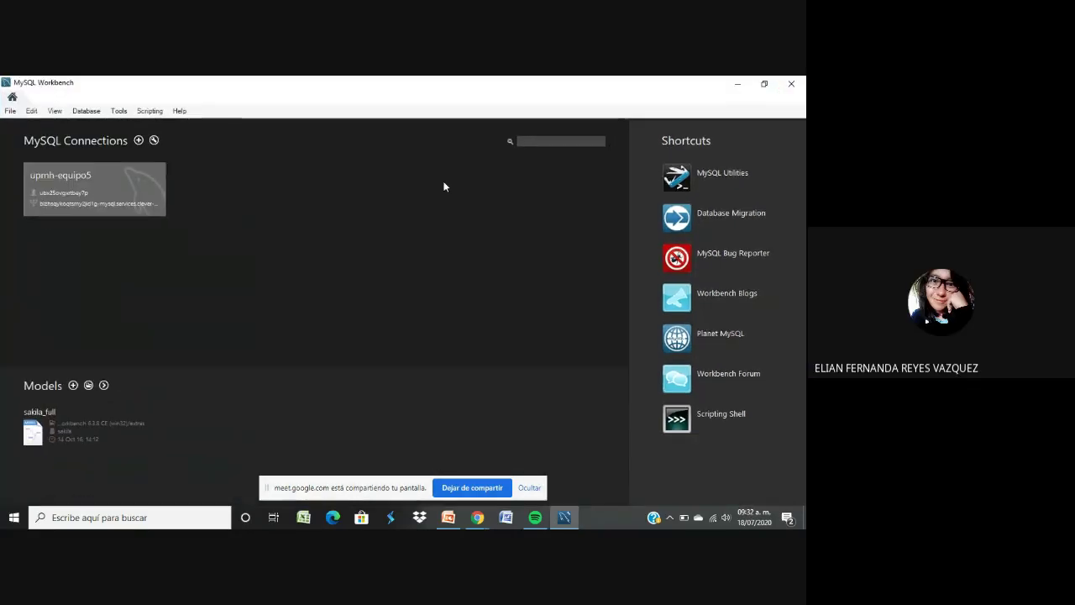
click(73, 385)
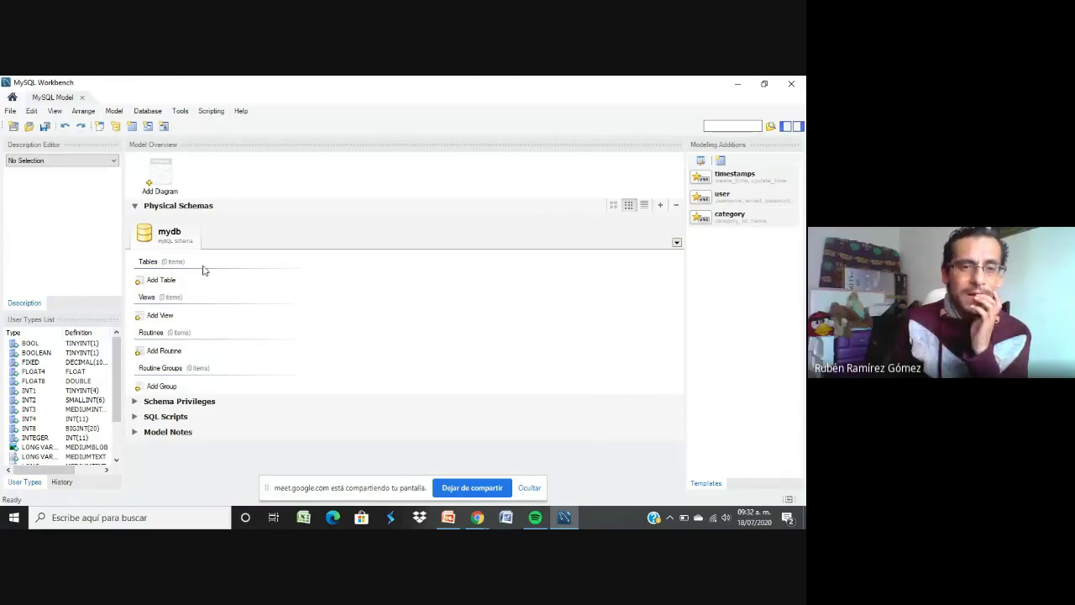
Add an empty EER diagram from Model Overview, then switch over to the Meet window
click(150, 184)
double_click(149, 184)
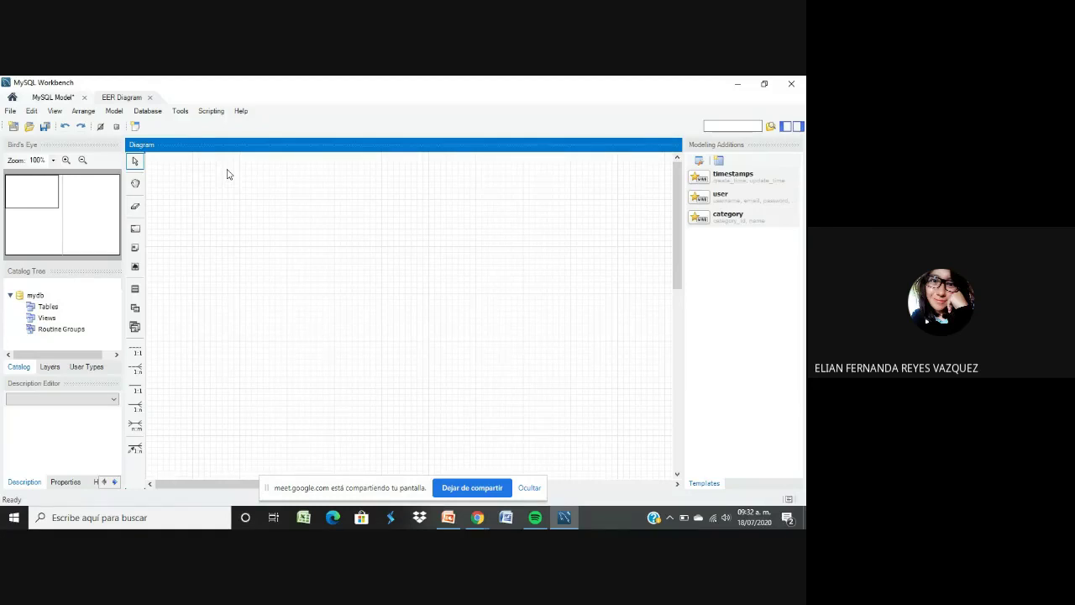
key(alt+Tab)
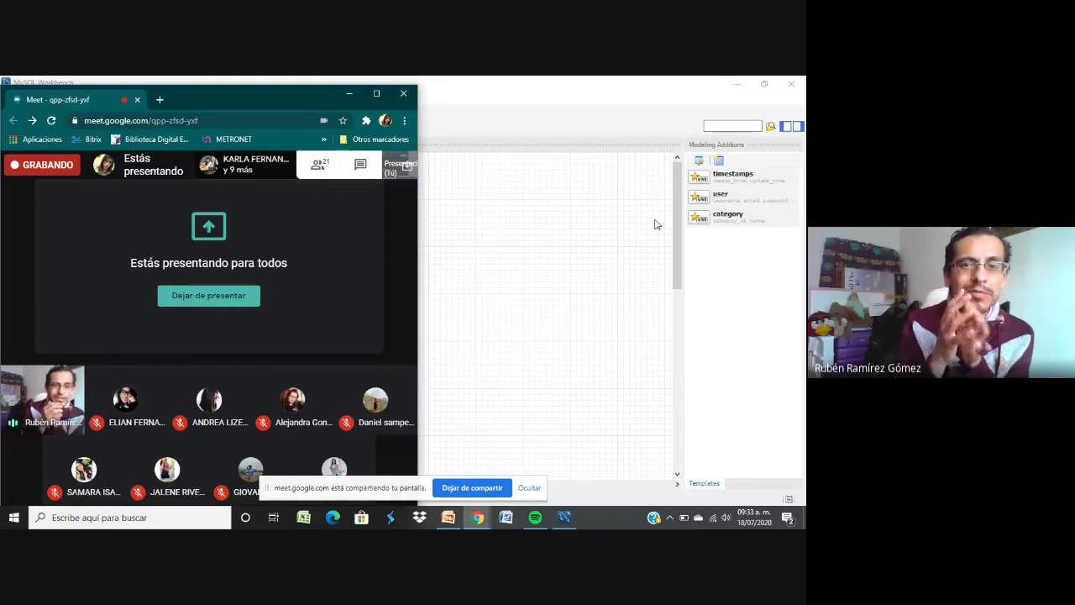
Minimize the Meet window and cycle back to the Workbench EER diagram
click(351, 98)
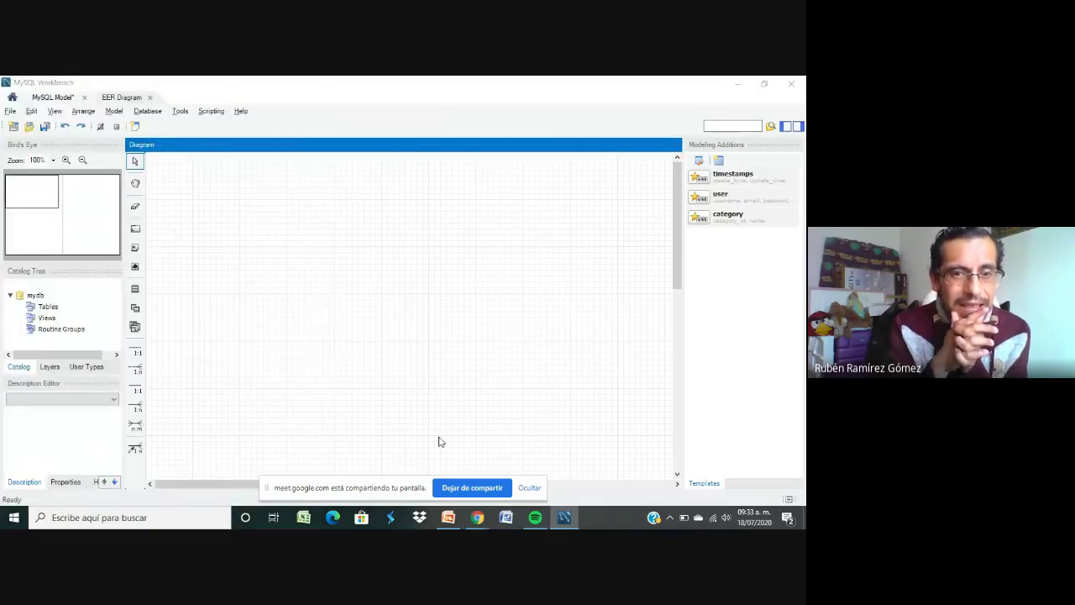
key(alt+Tab)
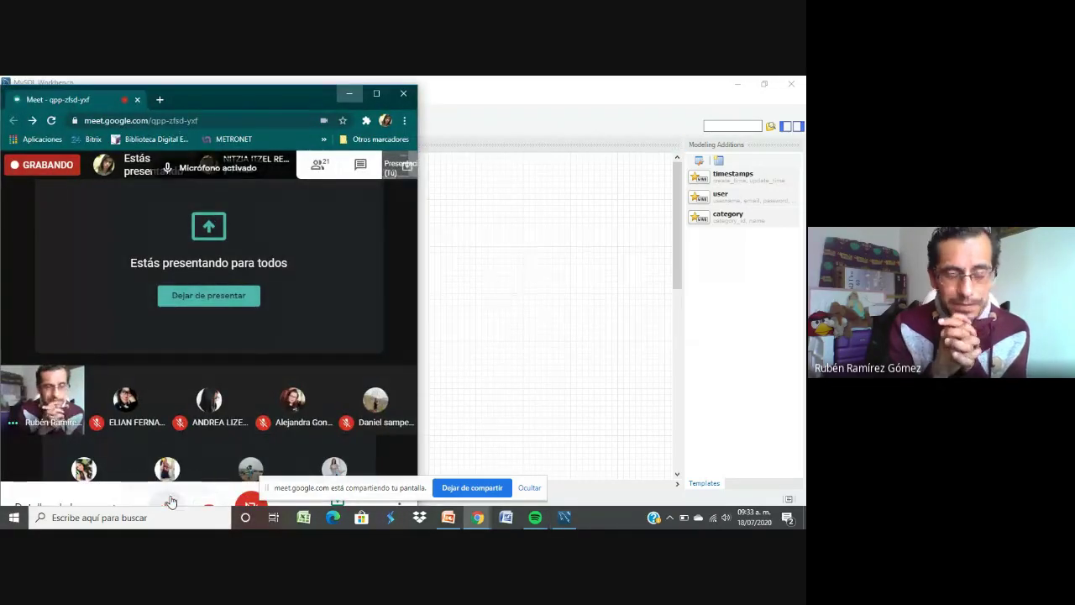
key(alt+Tab)
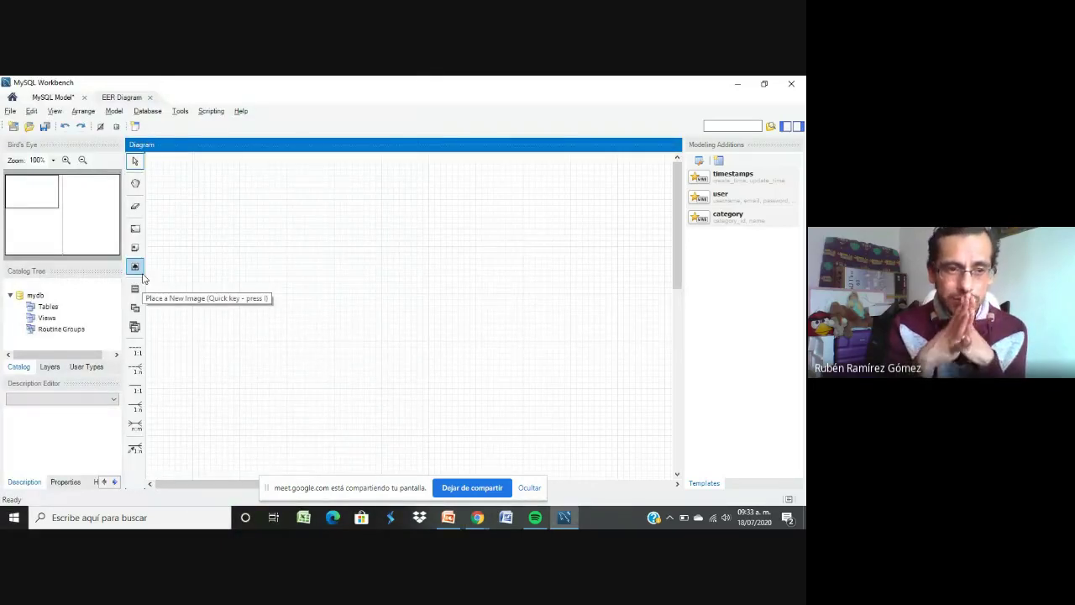
key(super)
key(alt+Tab)
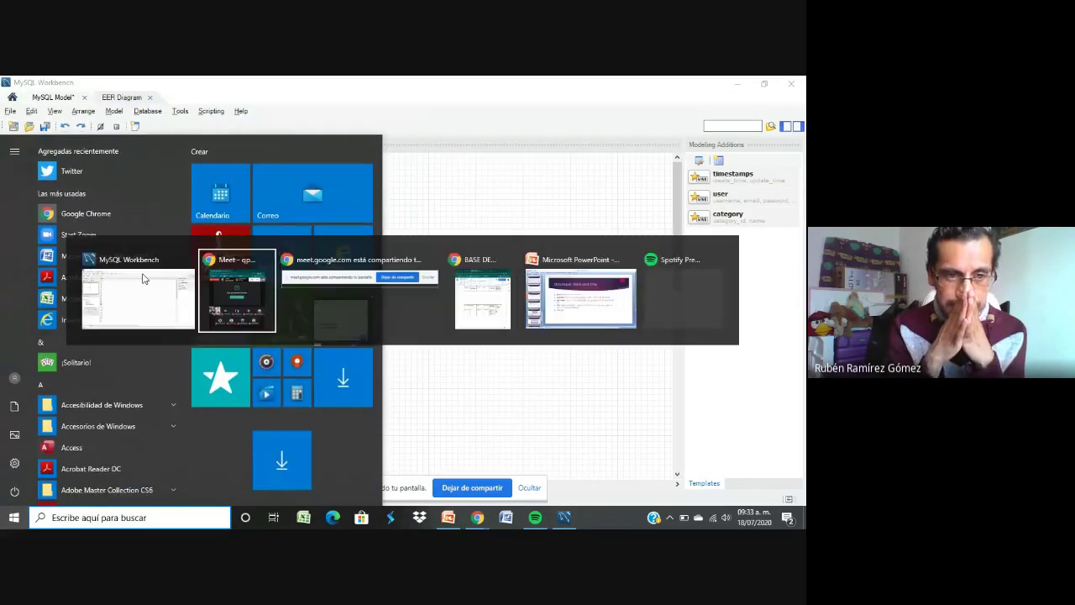
Bring Chrome with the BASE DE DATOS dictionary forward and maximize it to show Ejemplo 1
click(143, 279)
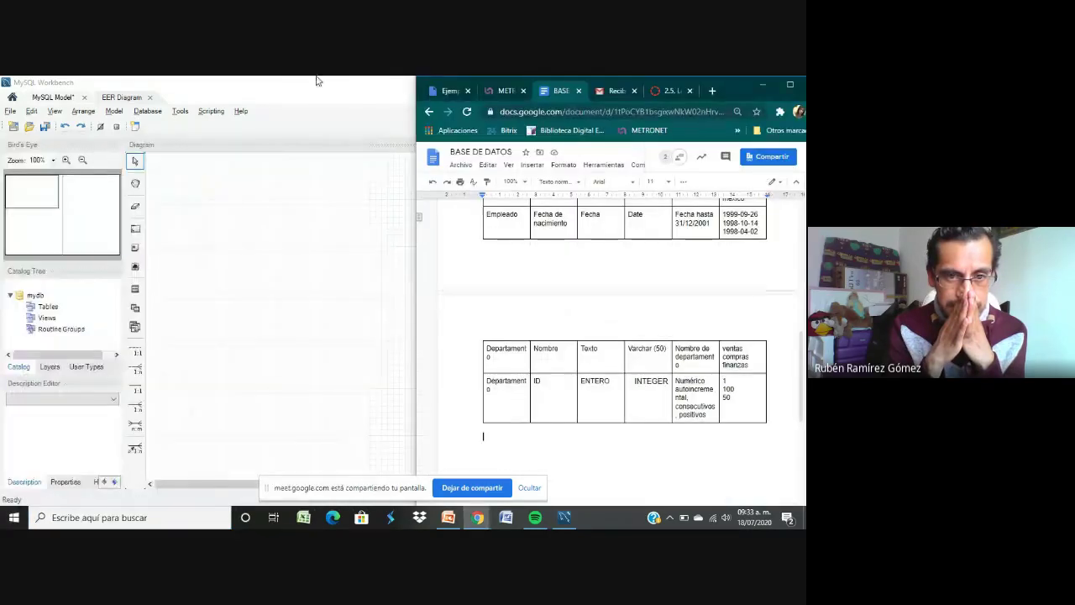
click(452, 90)
click(790, 84)
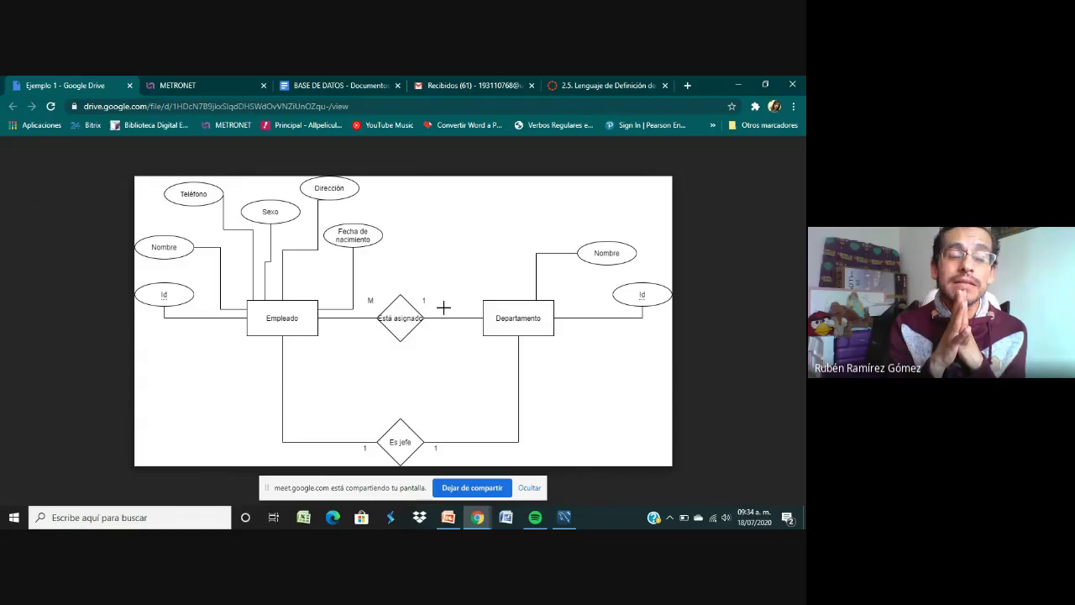
Switch back to the empty mydb EER diagram in Workbench
key(alt+Tab)
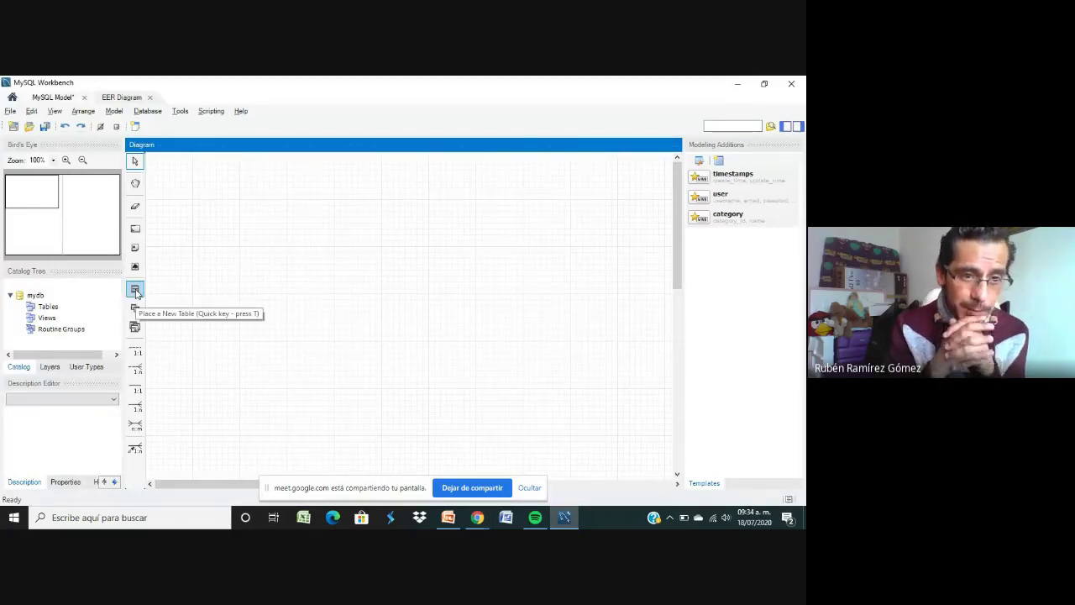
Place a new table, table1, on the diagram and open it in the table editor
click(136, 291)
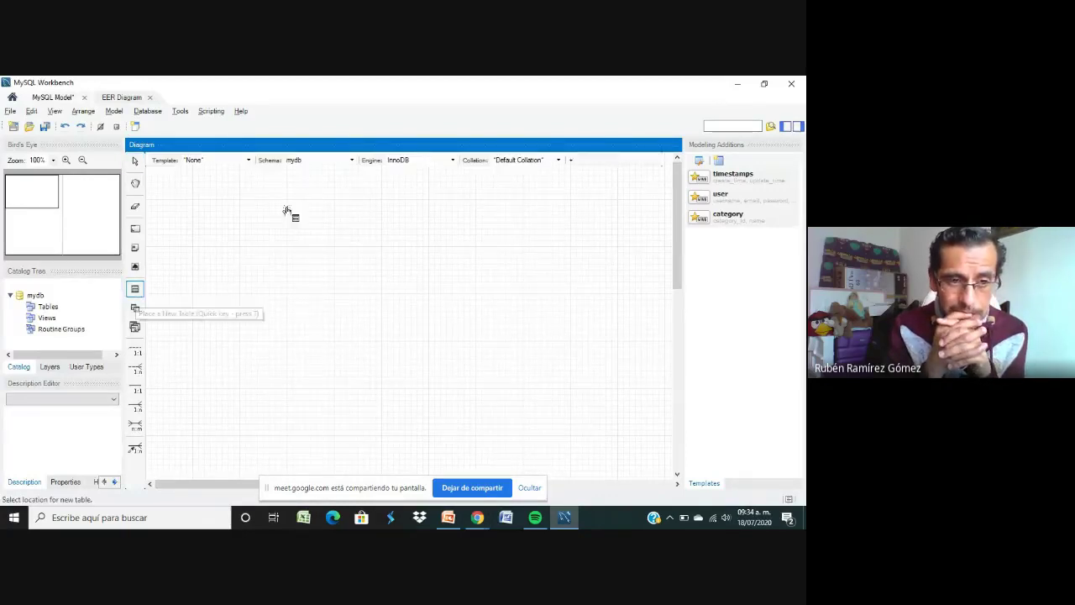
click(227, 233)
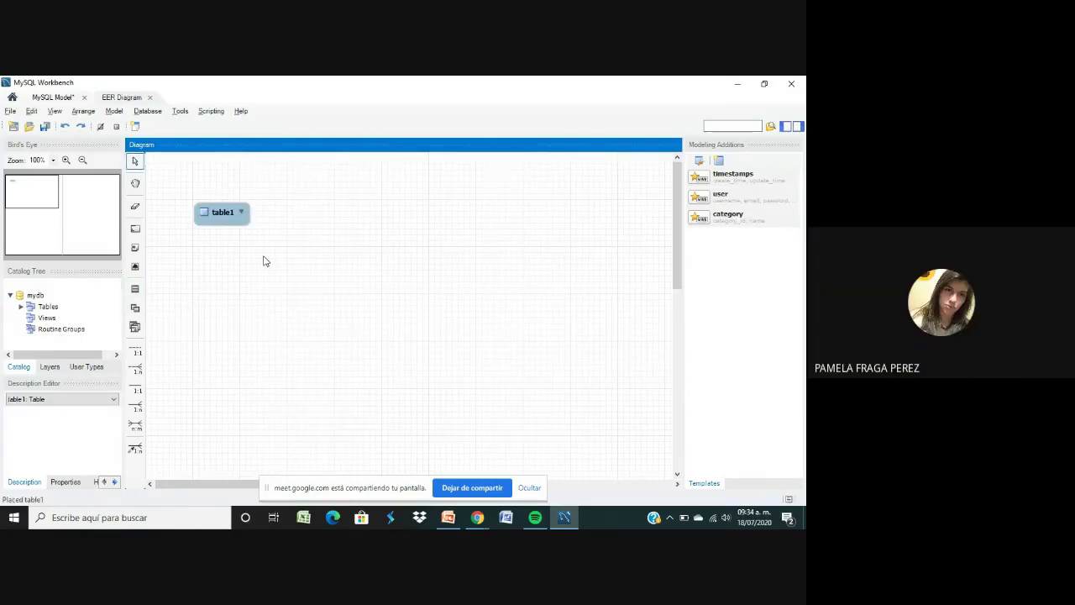
click(232, 218)
double_click(223, 212)
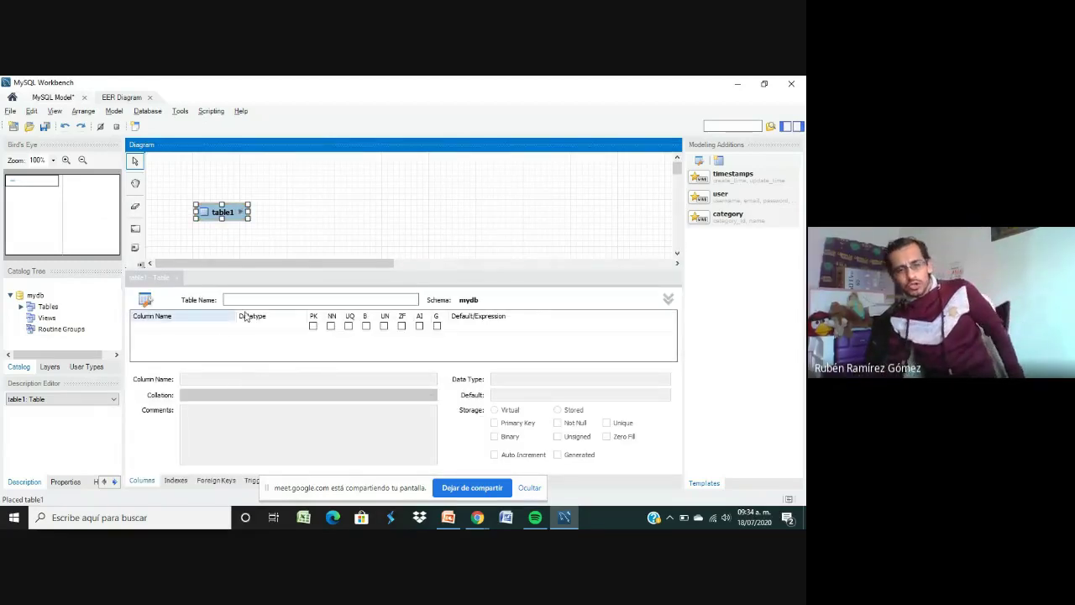
Add the first column idtable1, dismiss the data type error, and clear its name
click(245, 315)
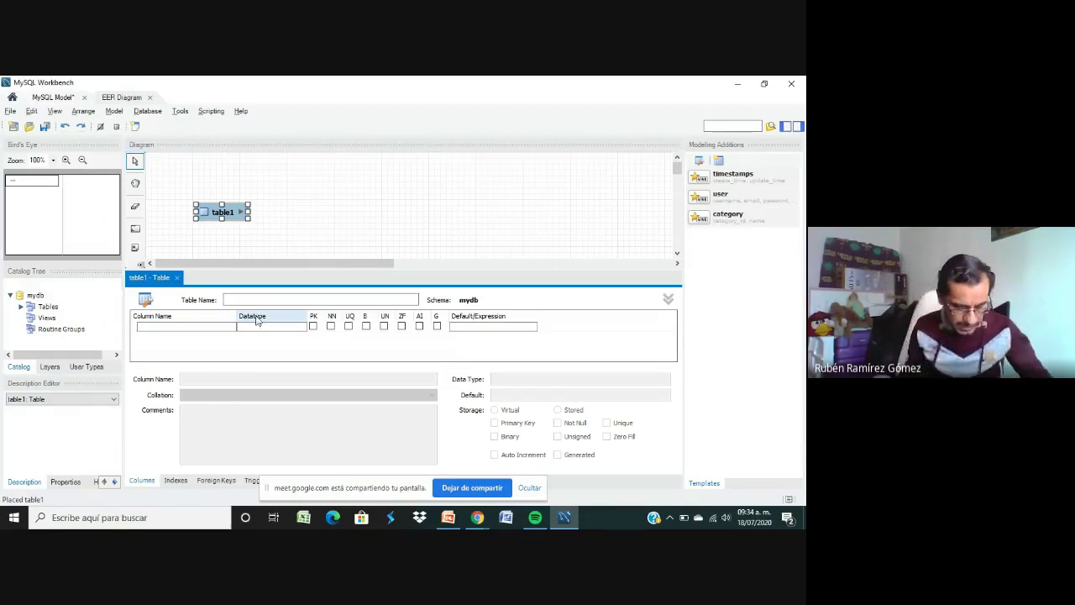
click(259, 329)
double_click(260, 328)
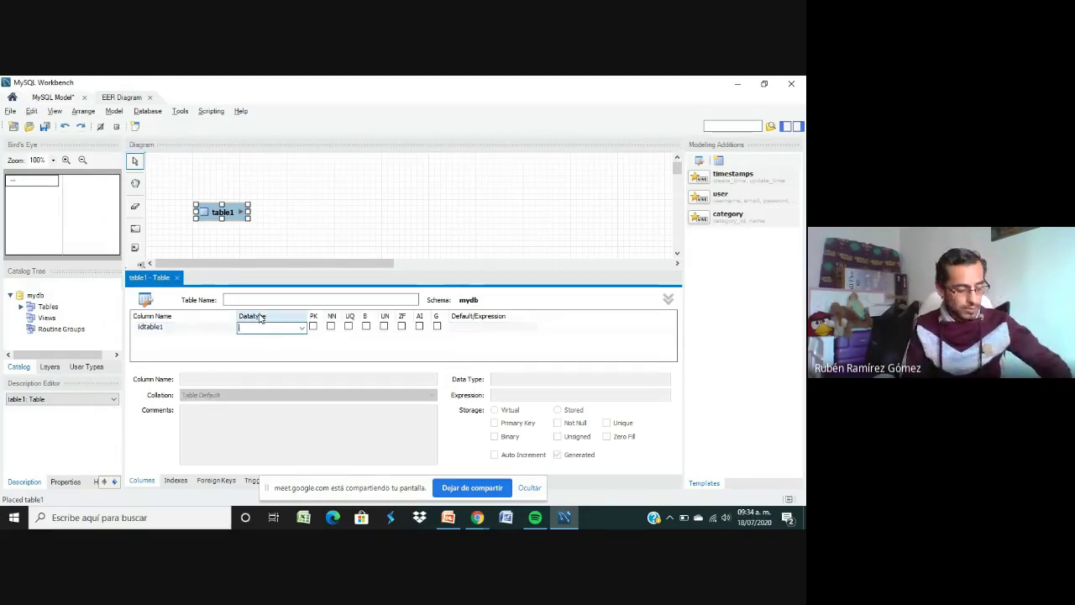
key(Return)
click(489, 326)
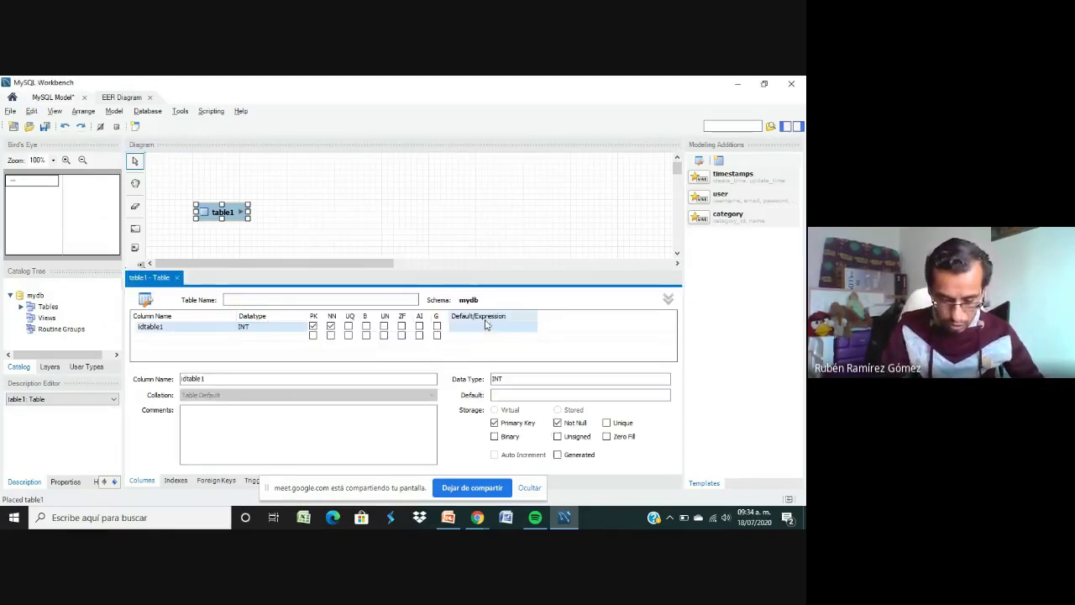
click(243, 378)
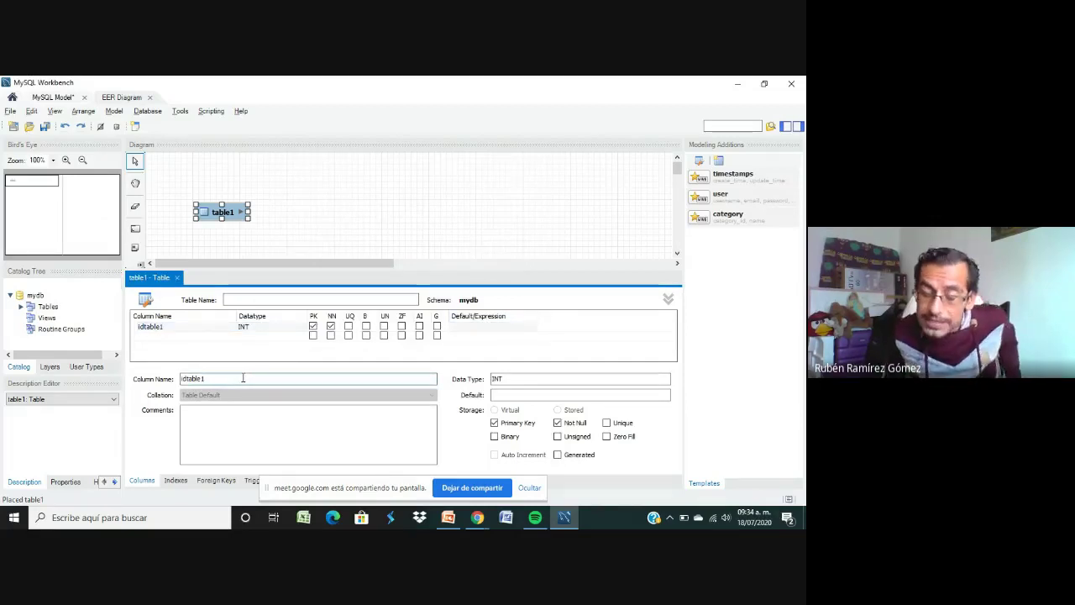
key(BackSpace)
key(BackSpace)
key(BackSpace)
key(BackSpace)
key(BackSpace)
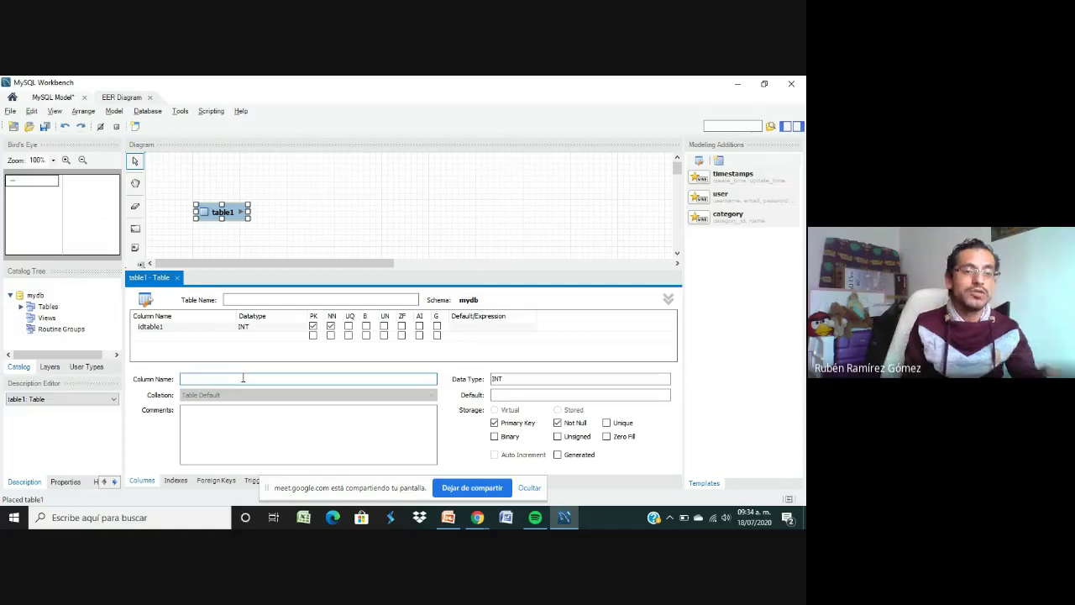
After checking the Ejemplo 1 diagram, start typing 'Emple' as the column name
key(alt+Tab)
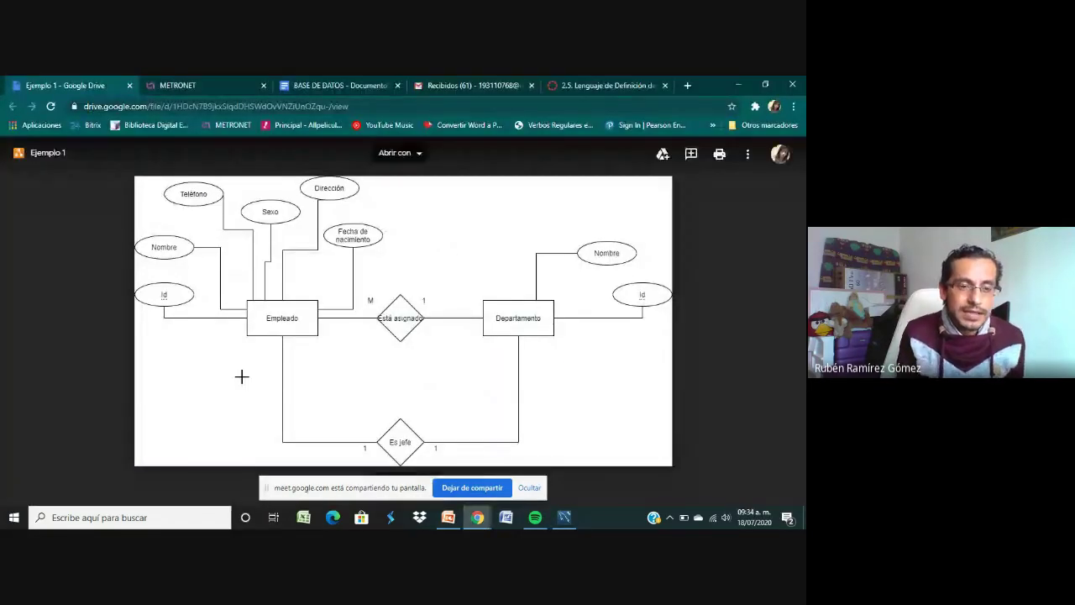
key(alt+Tab)
text(em)
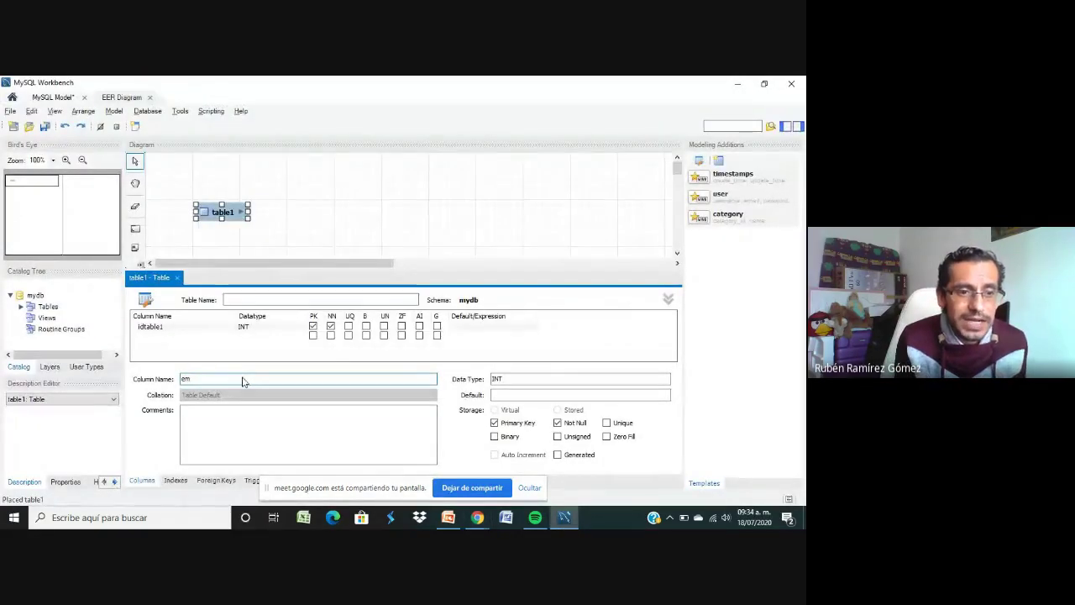
key(BackSpace)
key(BackSpace)
text(E)
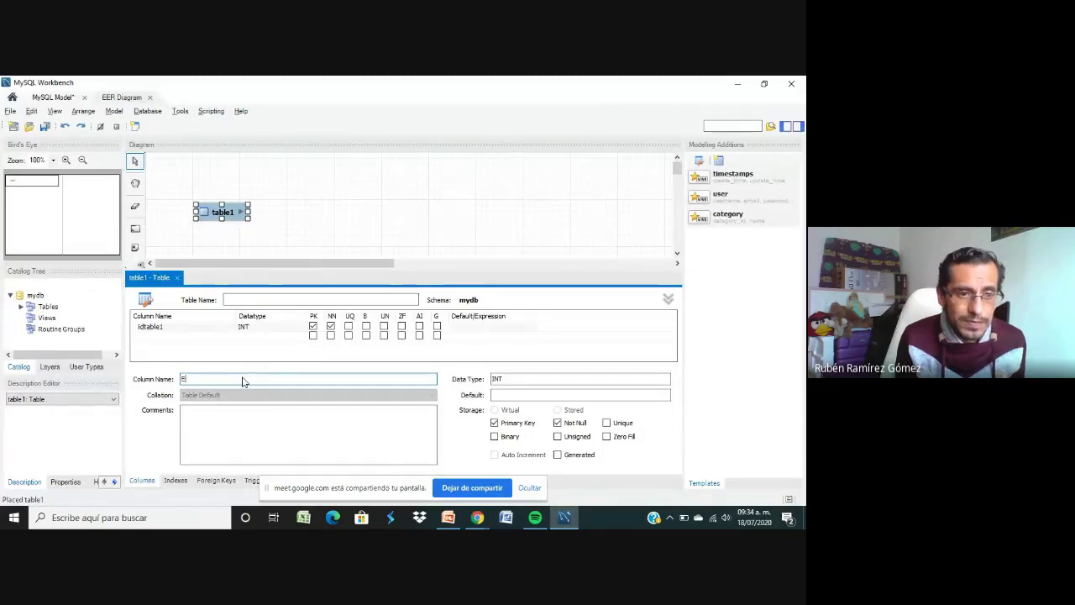
text(mpleado)
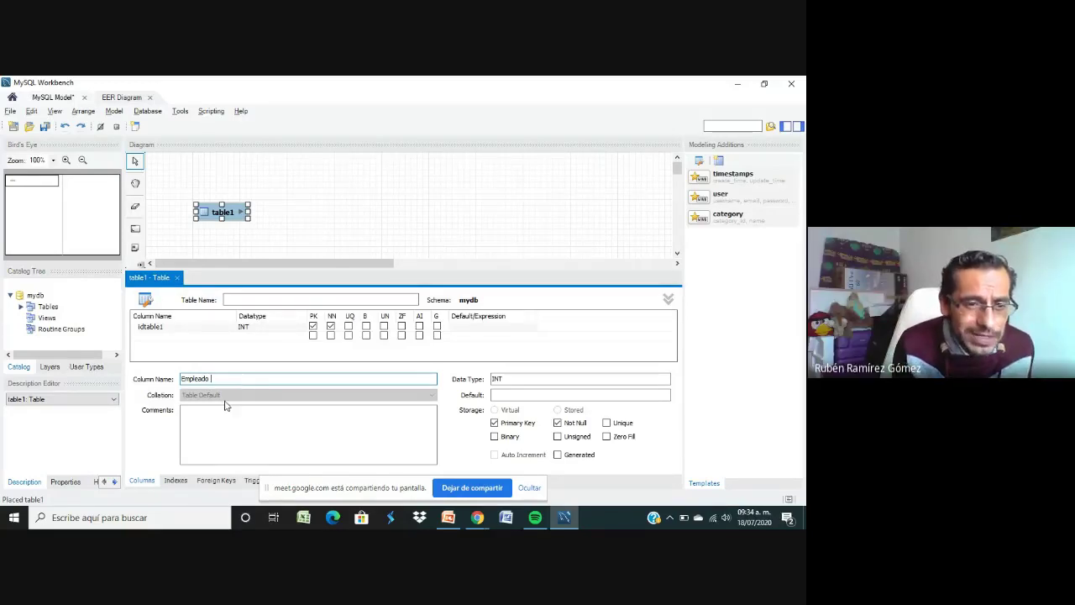
key(BackSpace)
key(BackSpace)
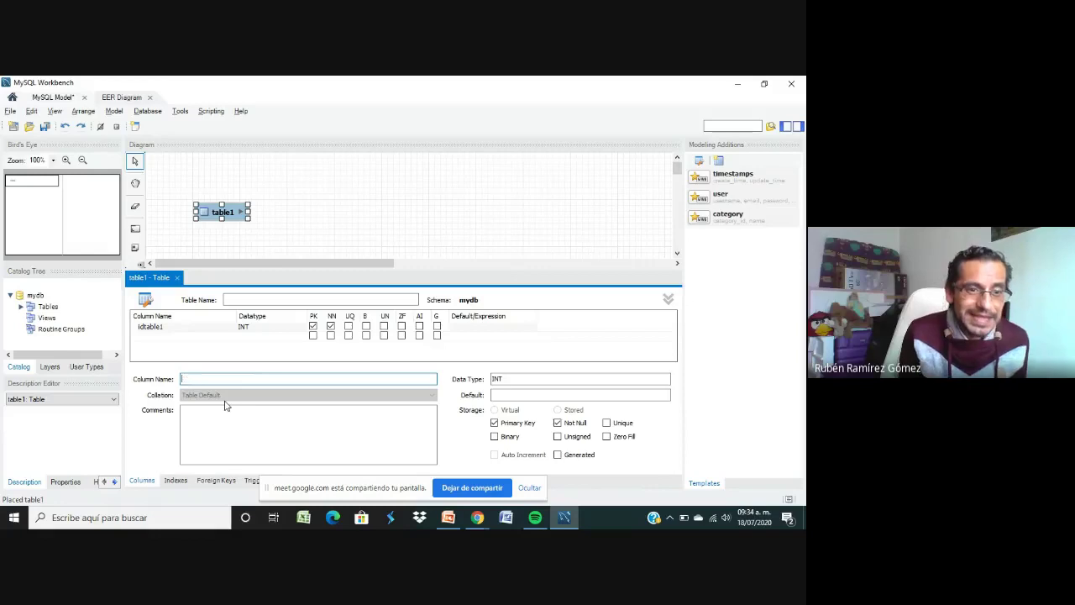
Rename the table from table1 to lowercase 'empleado', then switch to the Drive ER diagram
click(269, 325)
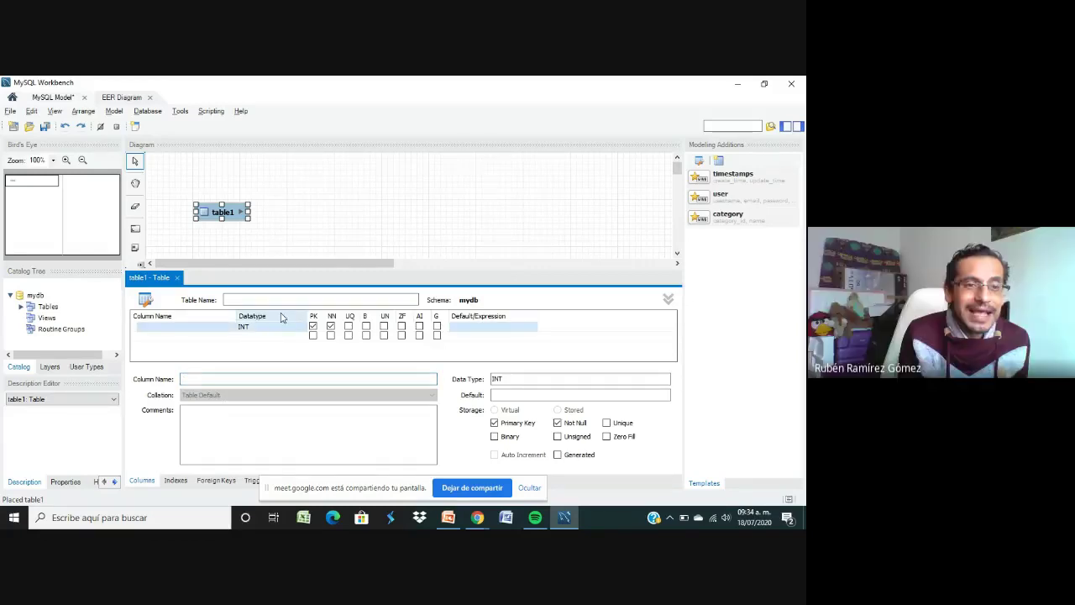
right_click(281, 316)
click(270, 315)
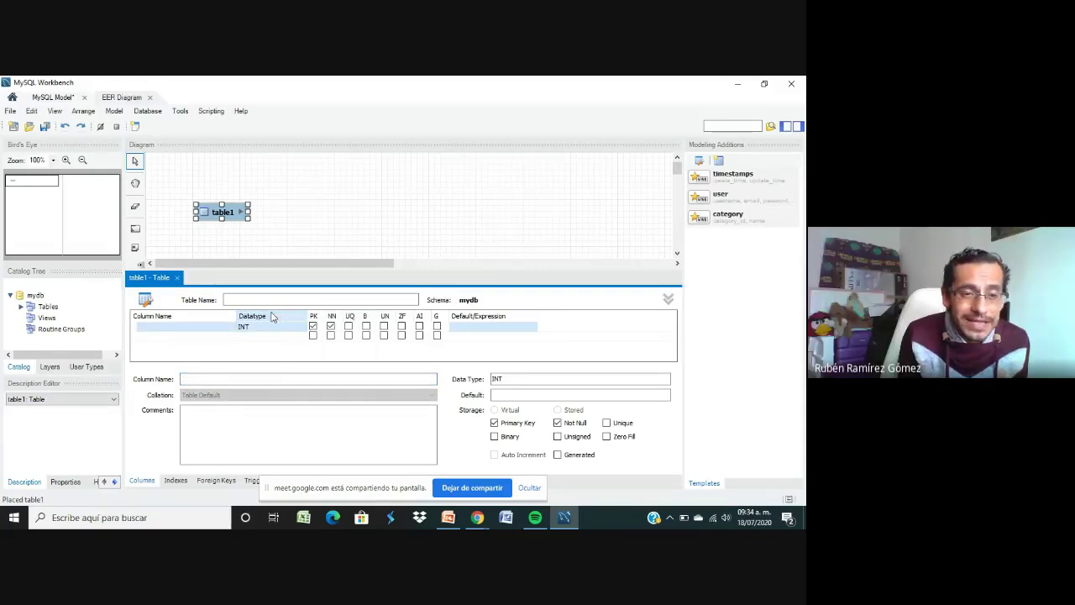
click(264, 300)
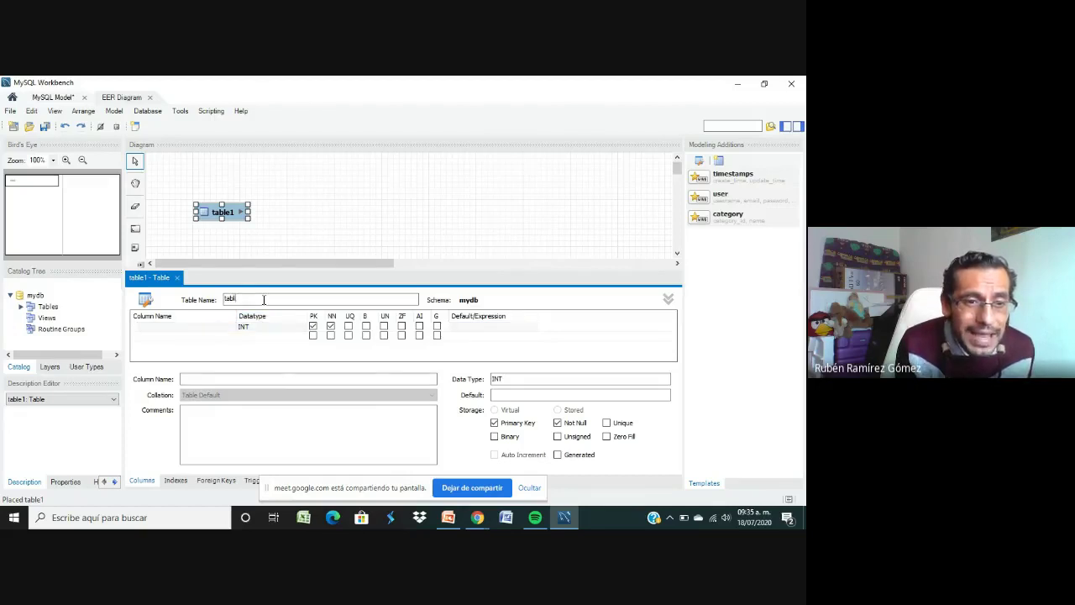
key(BackSpace)
key(BackSpace)
key(BackSpace)
key(BackSpace)
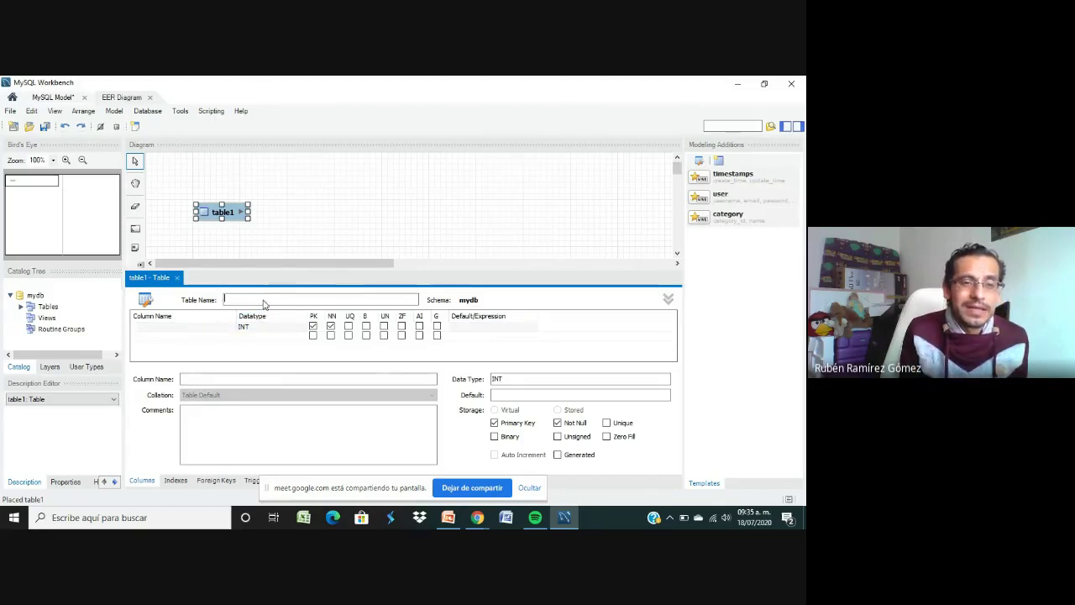
text(Emple)
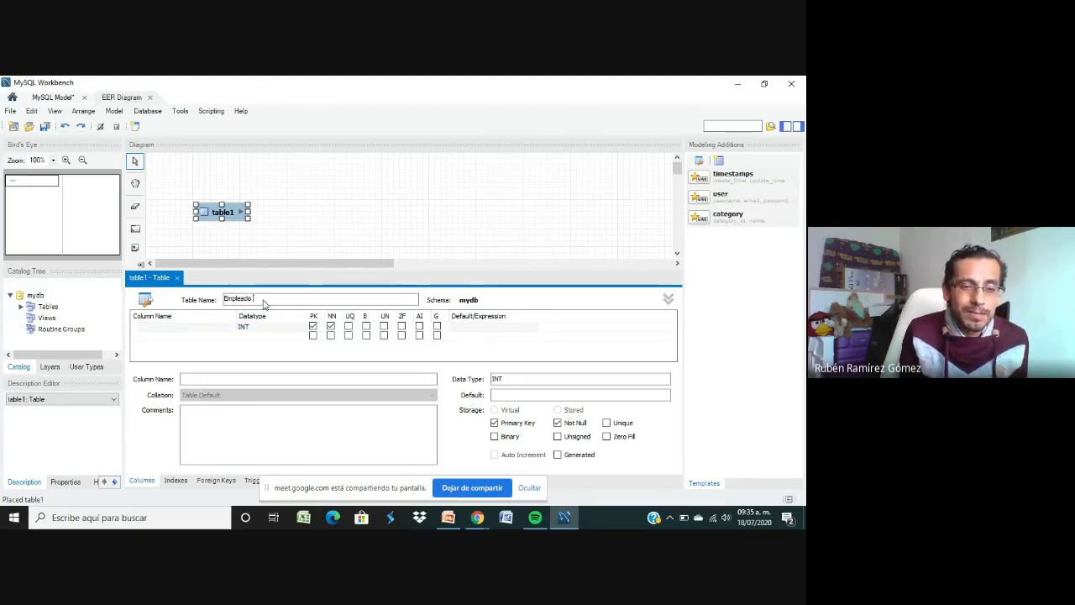
text(ado)
click(227, 378)
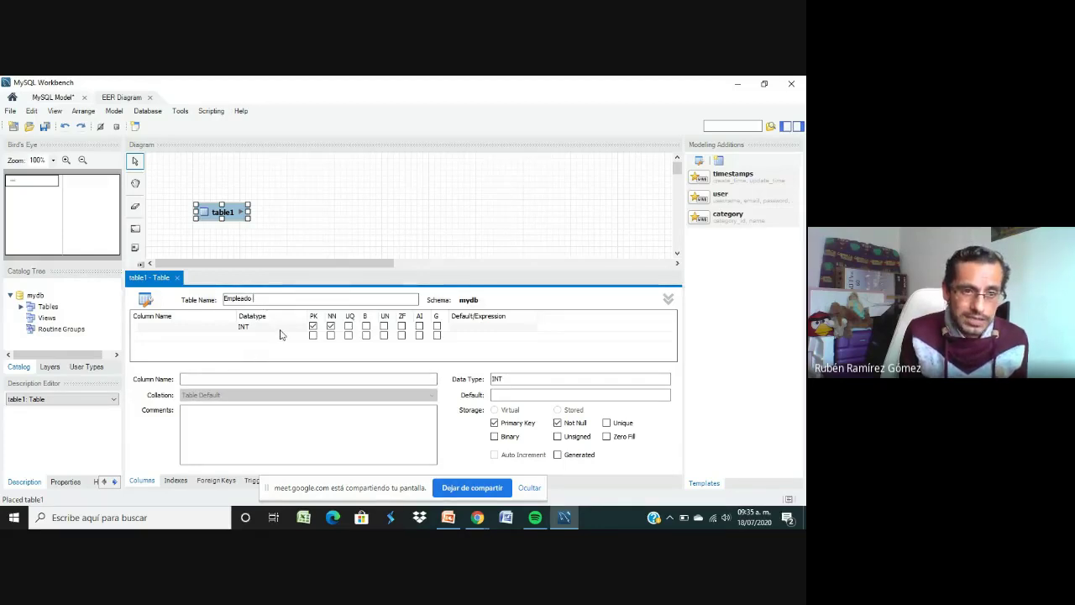
key(BackSpace)
key(BackSpace)
key(BackSpace)
key(BackSpace)
key(BackSpace)
key(BackSpace)
key(BackSpace)
key(BackSpace)
text(e)
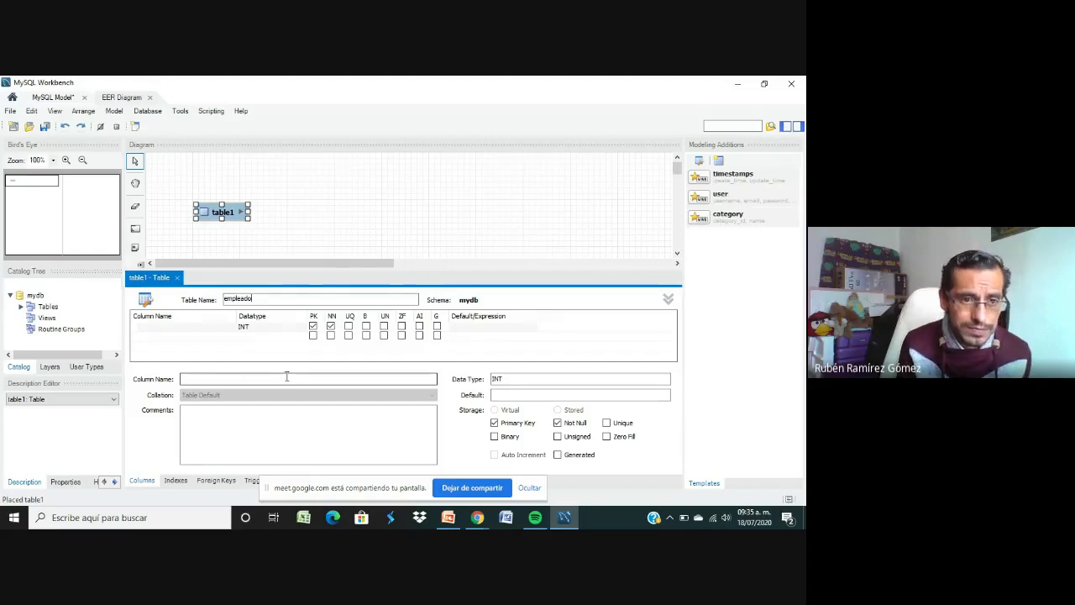
key(alt+Tab)
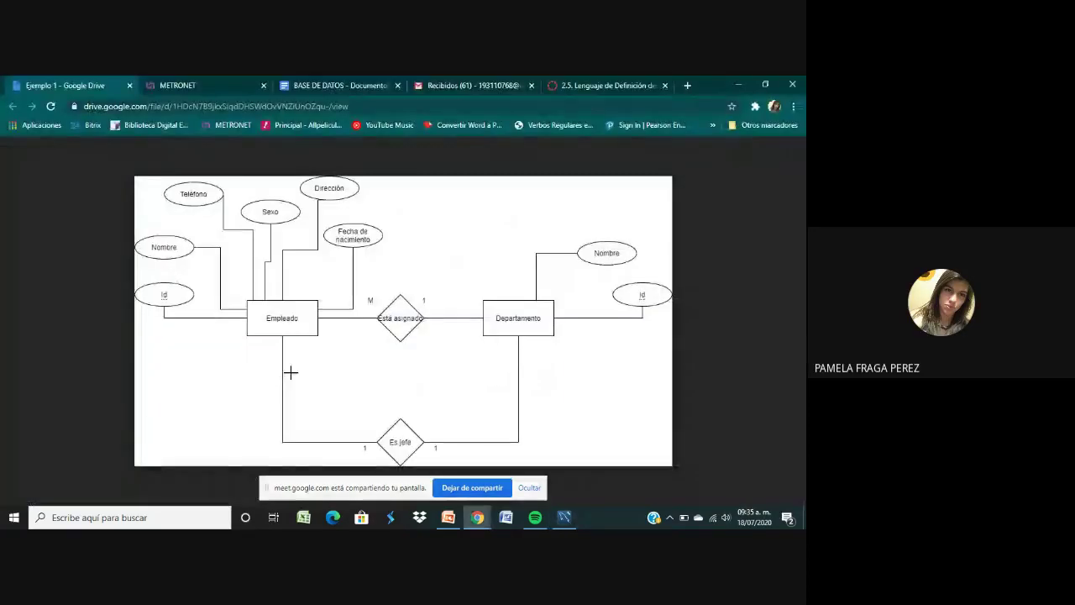
Open the BASE DE DATOS dictionary and scroll through Empleado's attributes and MySQL types
click(331, 85)
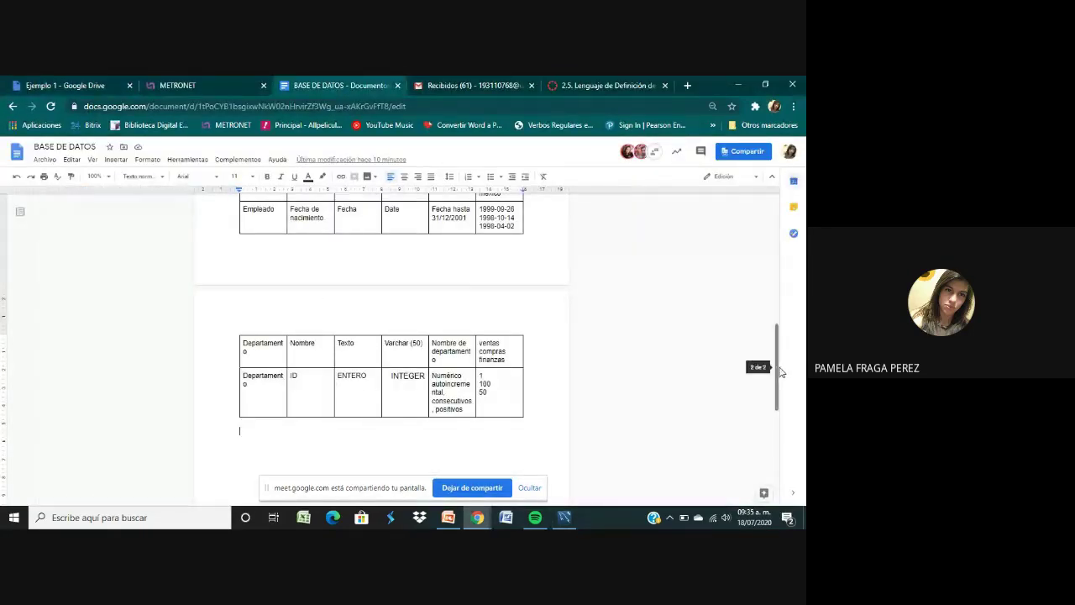
drag(781, 372, 780, 239)
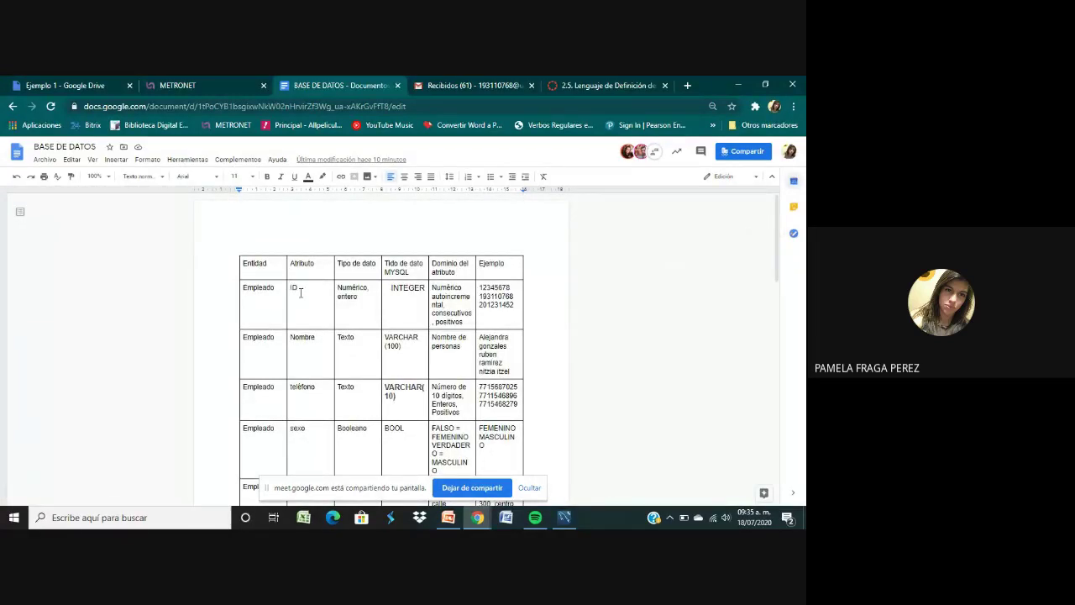
click(300, 292)
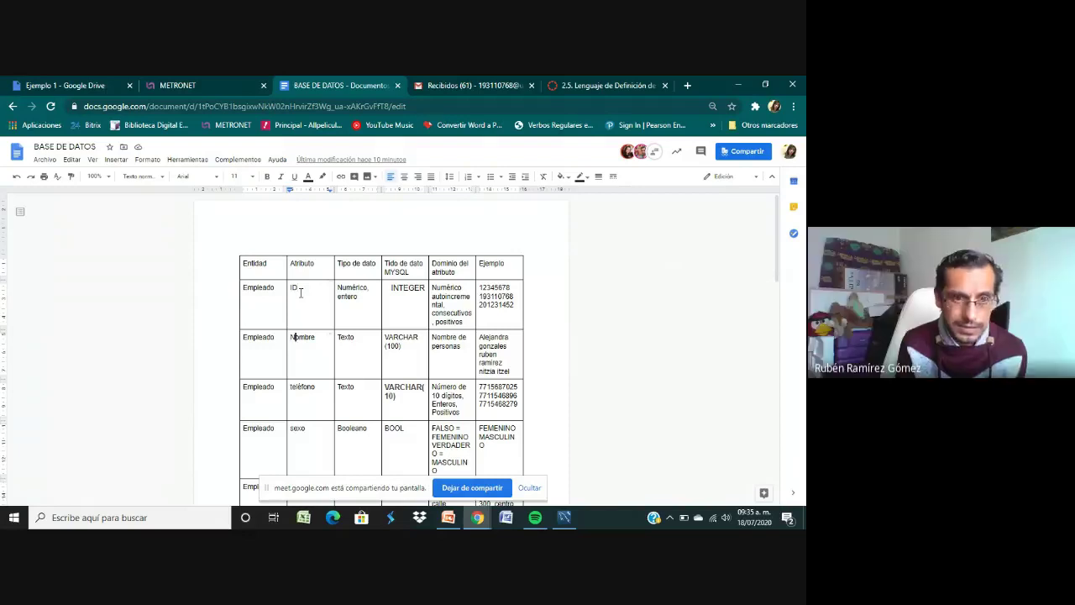
scroll(300, 291, down, 5)
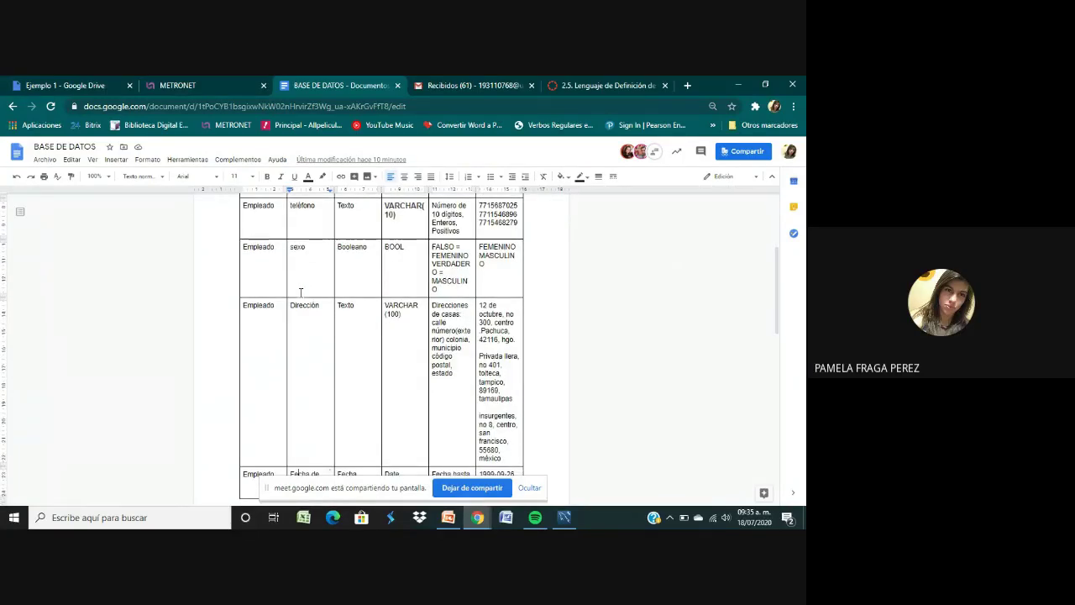
scroll(299, 292, down, 3)
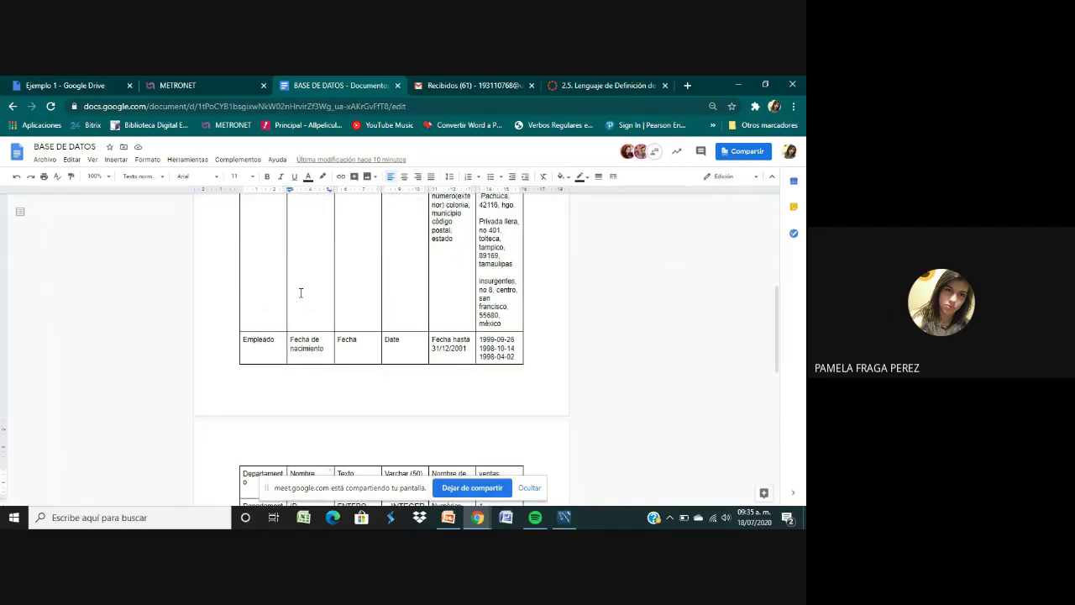
scroll(300, 292, down, 1)
scroll(300, 292, up, 3)
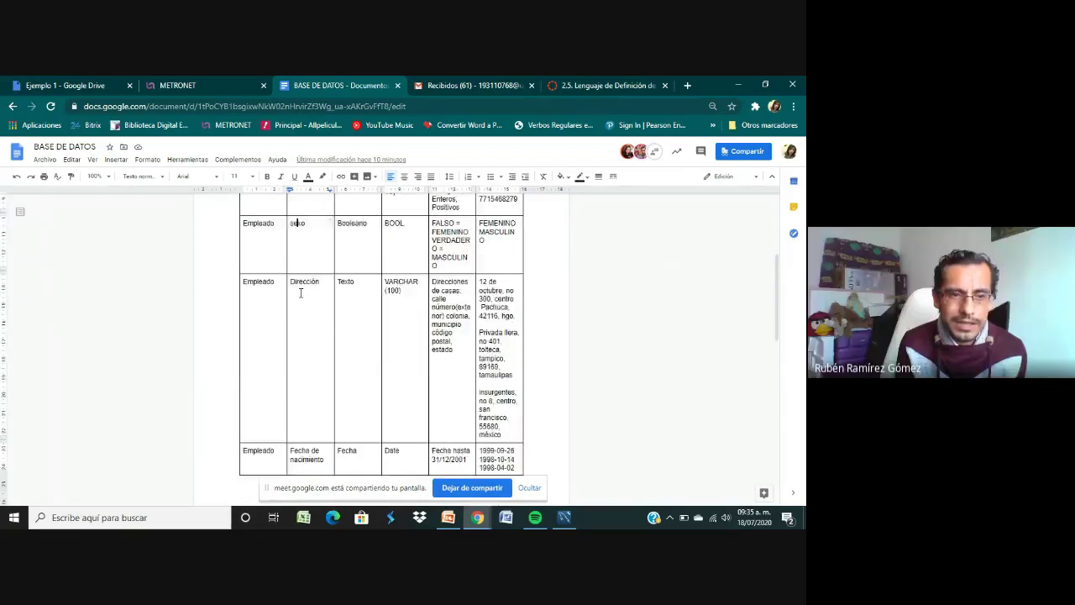
scroll(300, 292, up, 3)
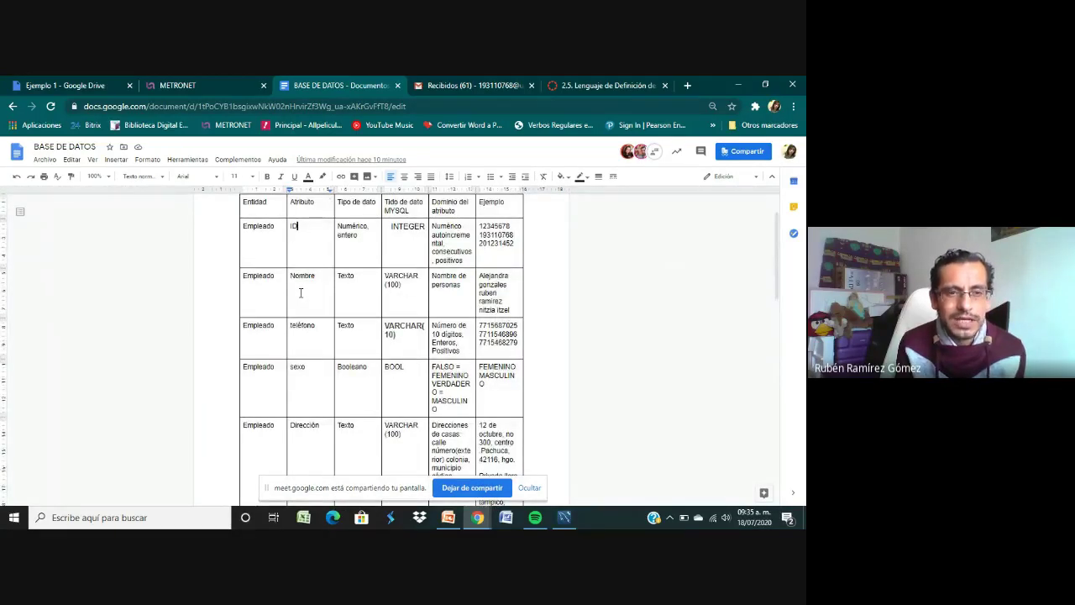
key(alt+Tab)
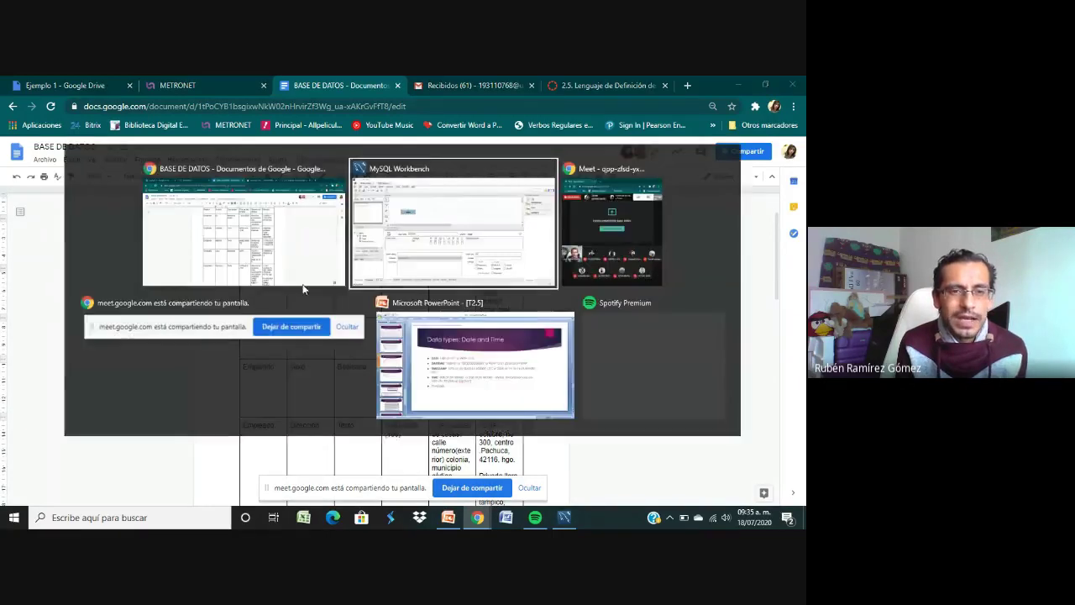
Commit the empleado name, rename the first INT column to 'id', and drop the empleadocol placeholder
key(Return)
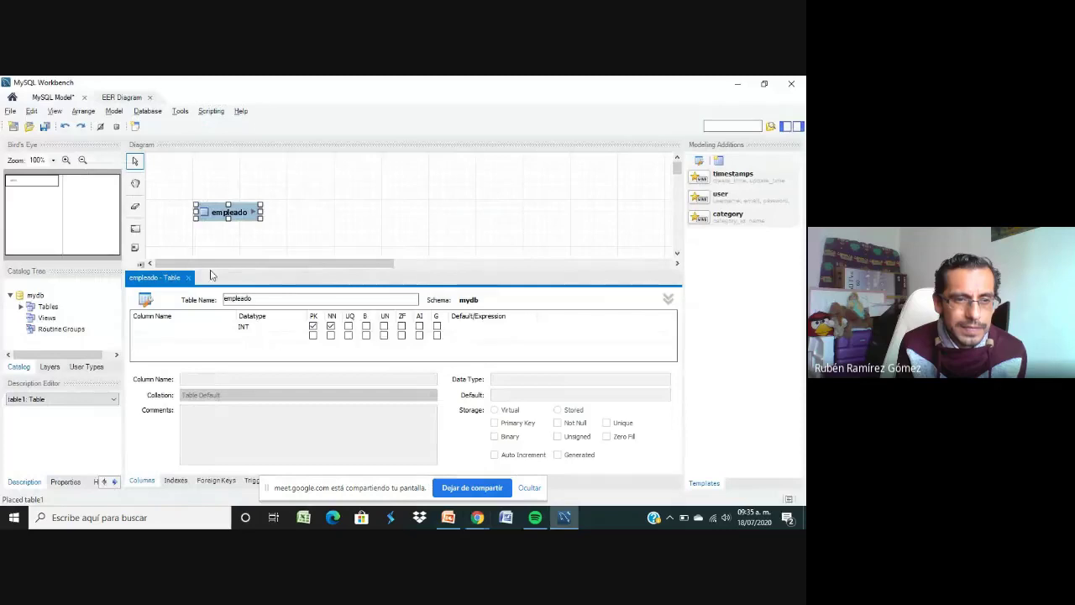
click(178, 341)
click(242, 378)
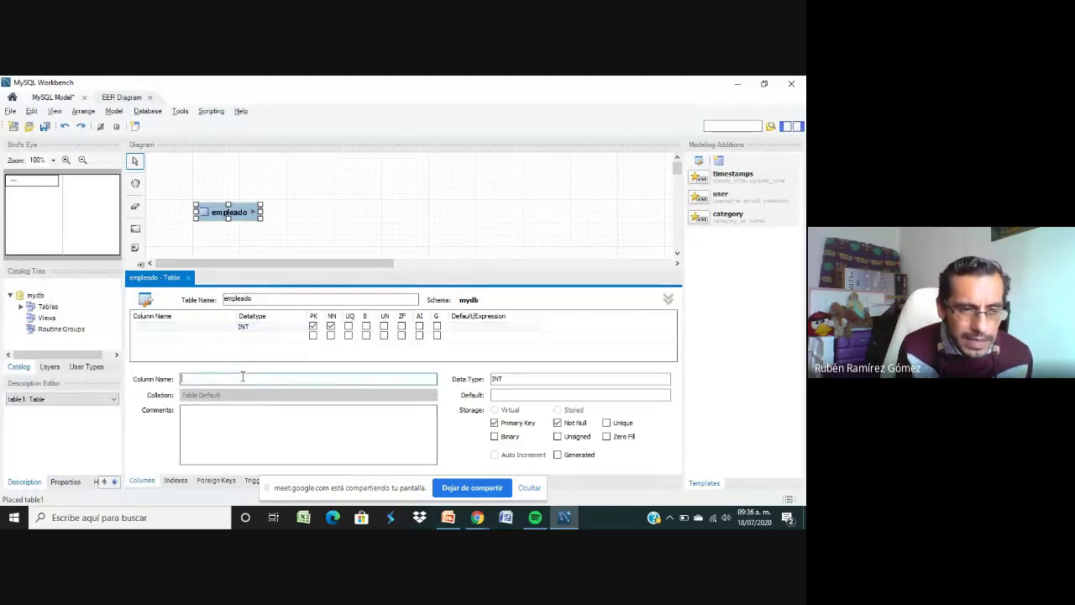
text(id)
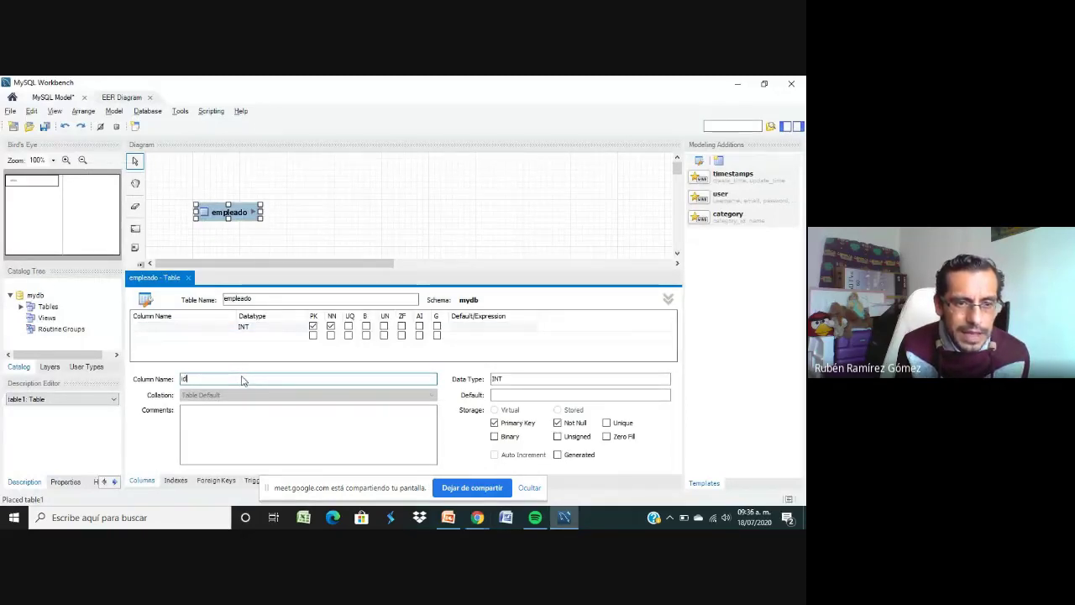
click(237, 336)
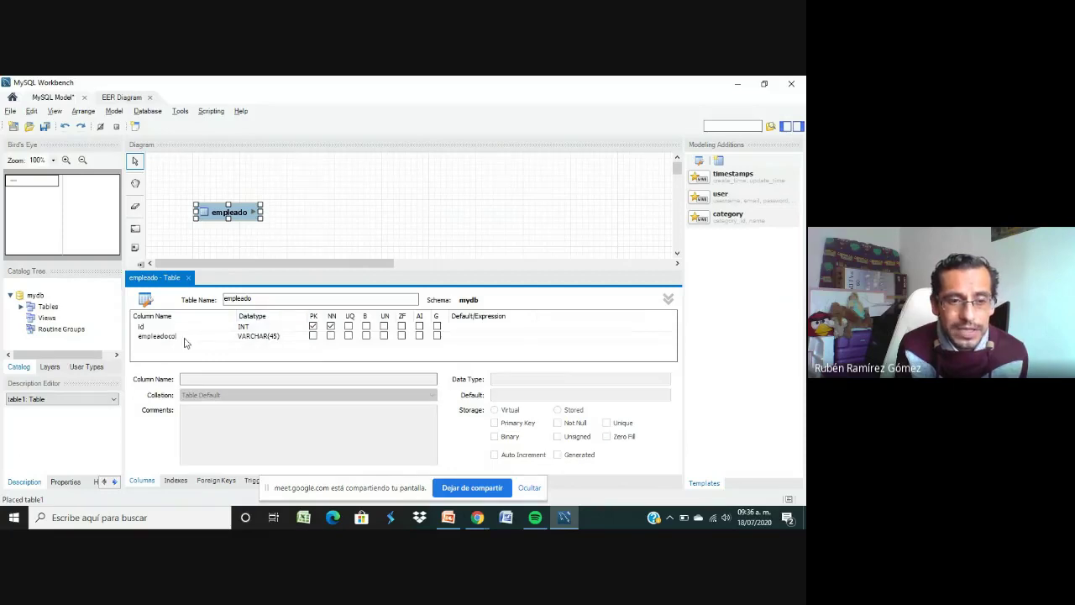
key(Escape)
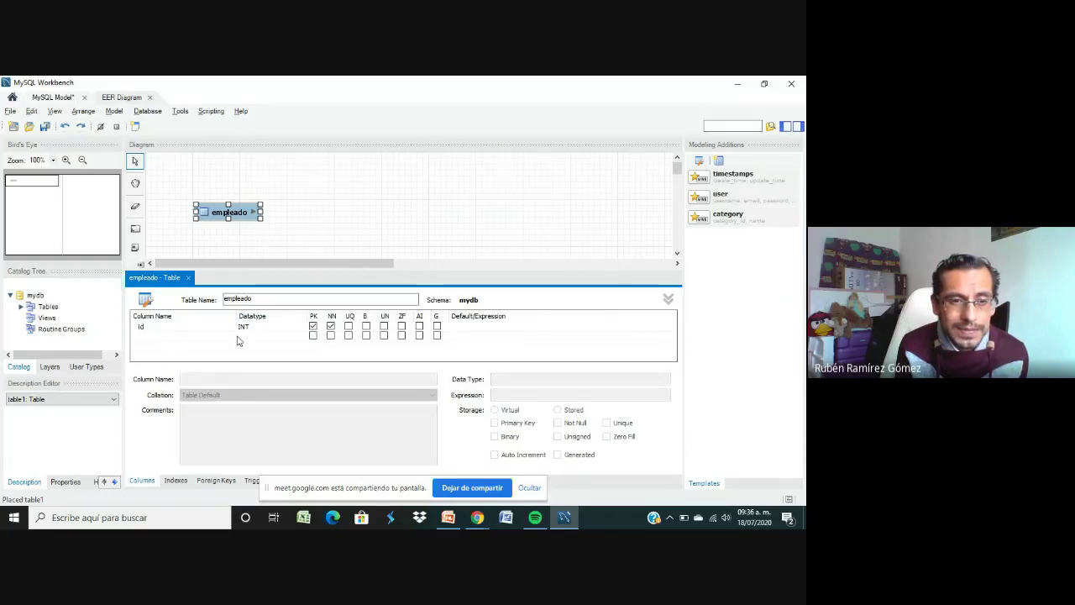
Select the id column's data type cell and check the data dictionary again
click(251, 328)
click(253, 327)
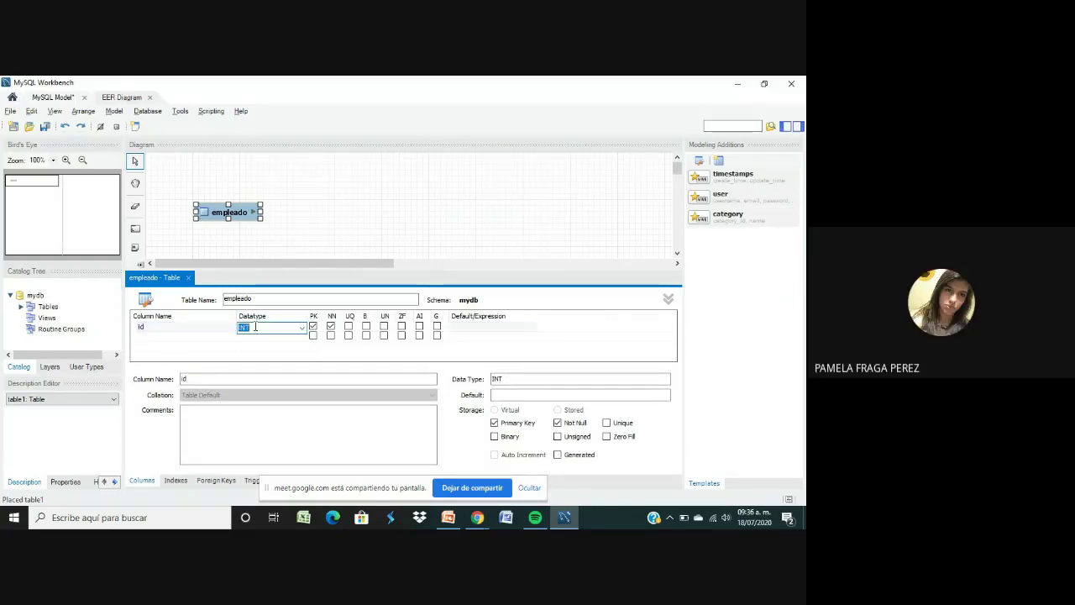
key(alt+Tab)
key(alt+Tab)
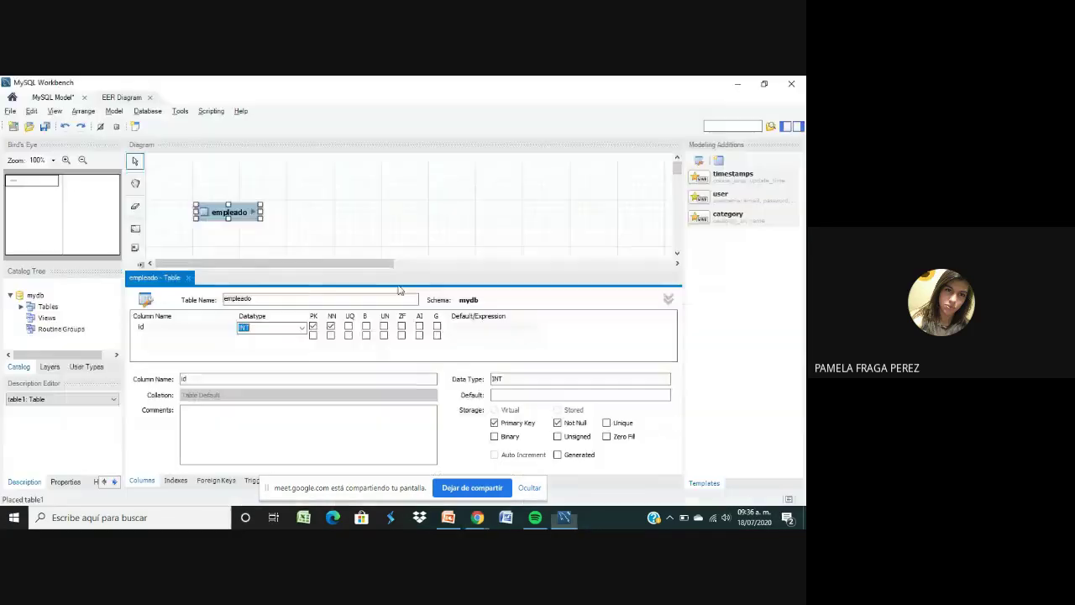
key(alt+Tab)
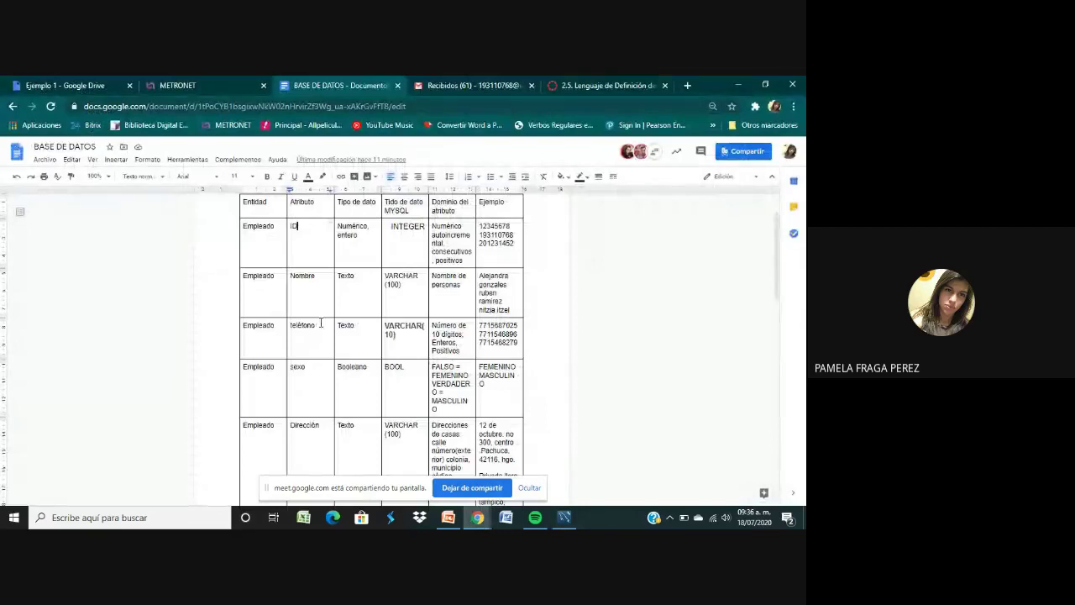
Change id's data type from INT to INTEGER and clear its Not Null flag
key(alt+Tab)
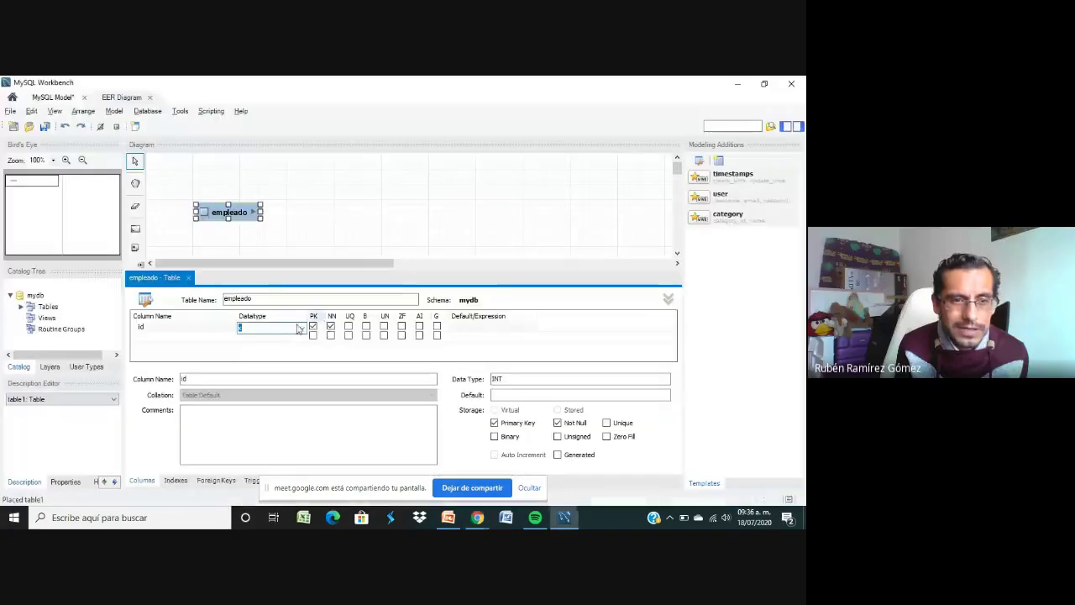
text(inte)
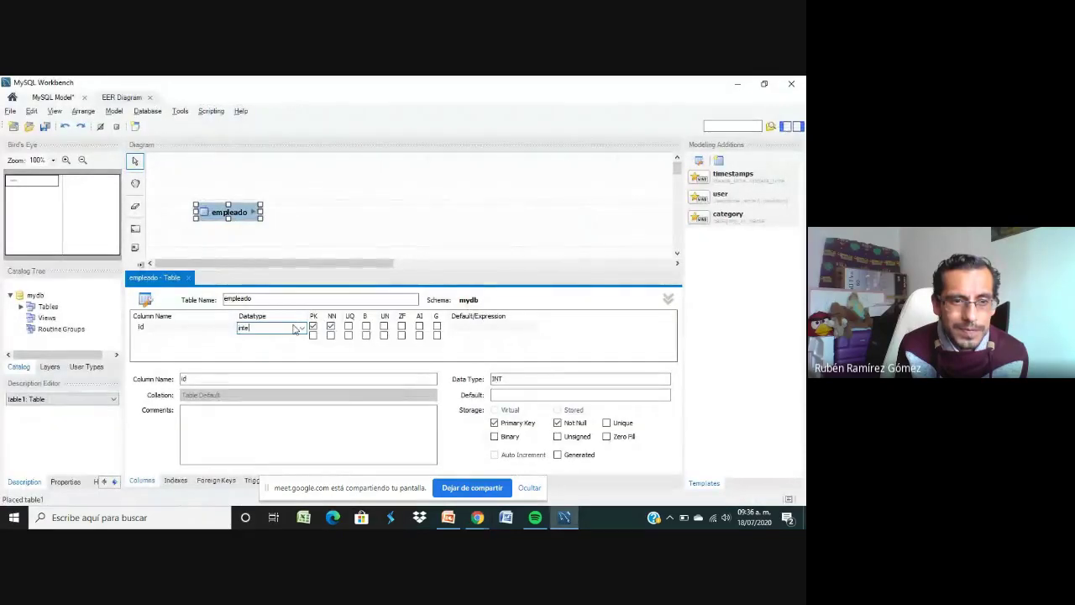
click(301, 327)
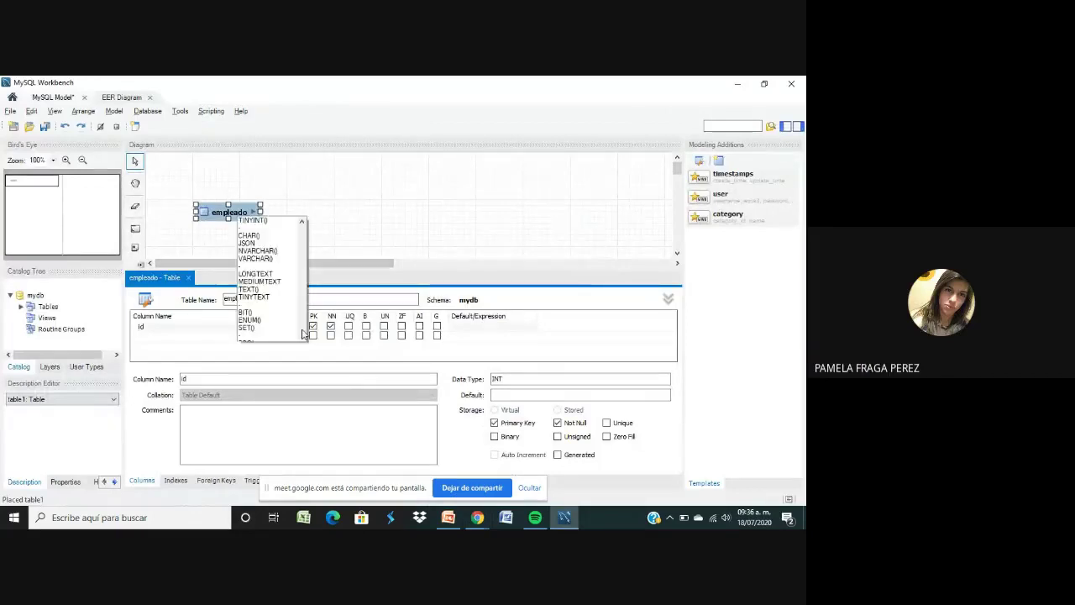
click(256, 280)
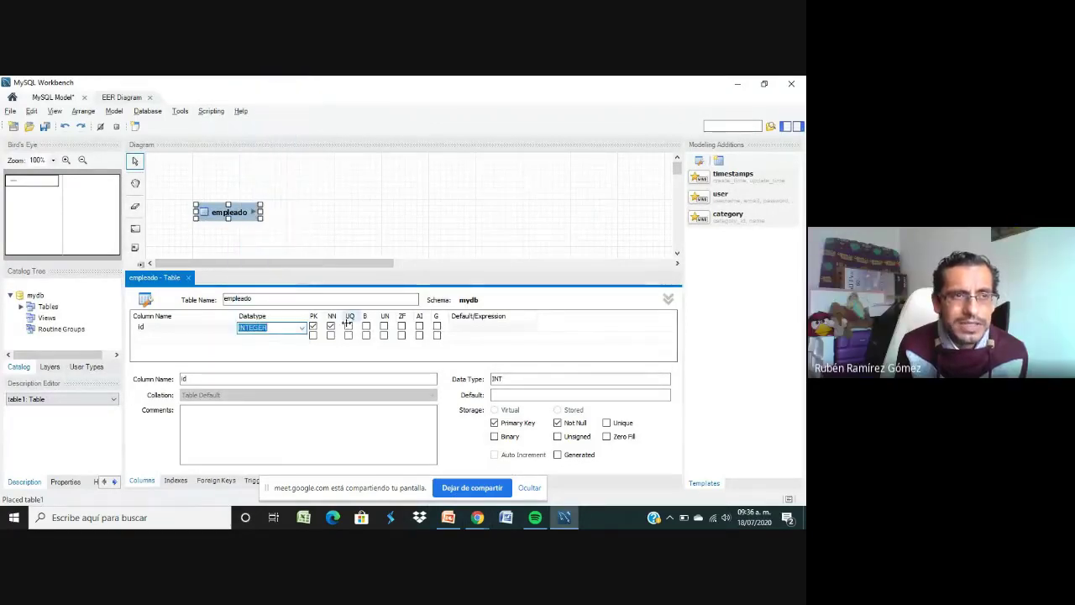
click(282, 357)
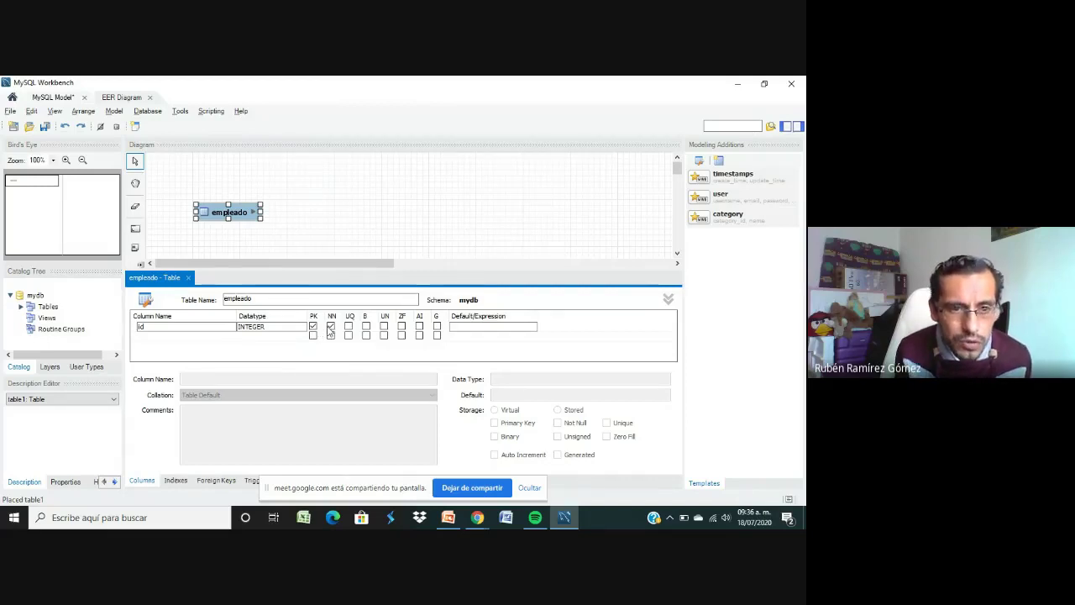
click(331, 327)
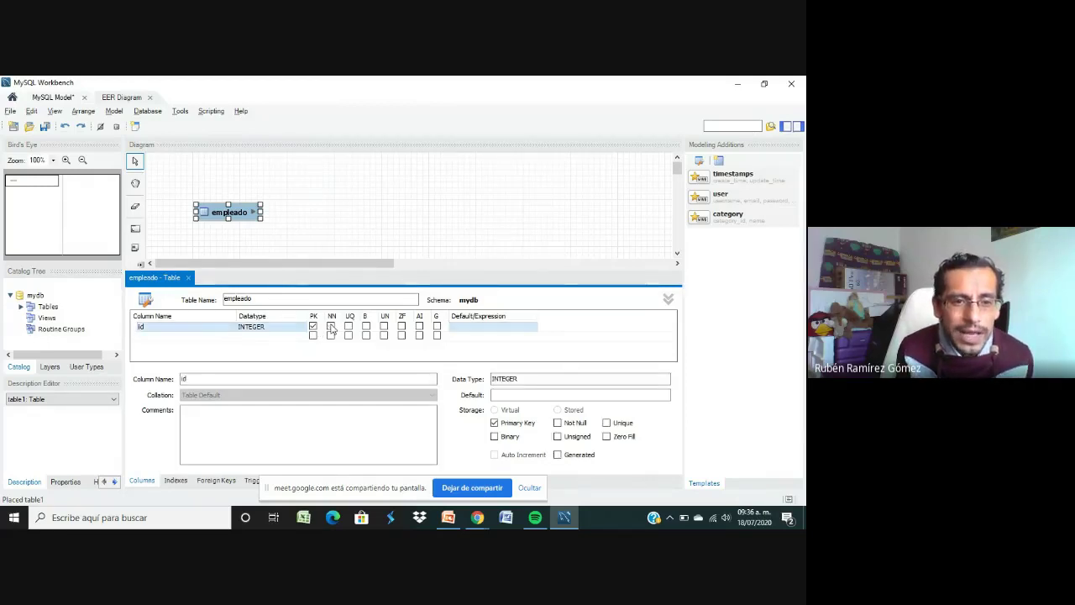
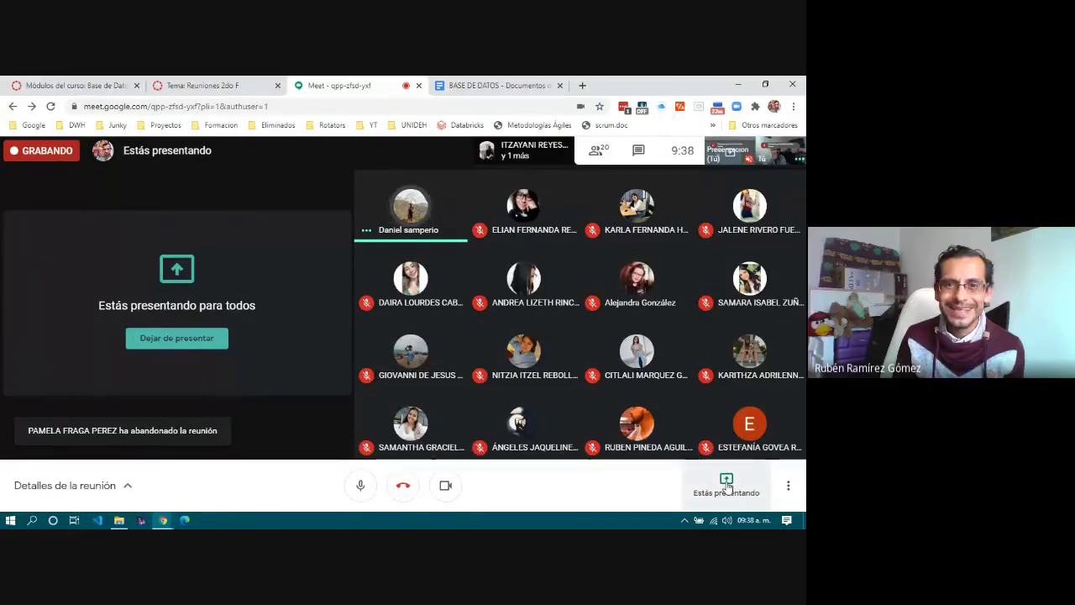
Switch between the BASE DE DATOS document and the Meet call, and stop presenting
click(498, 84)
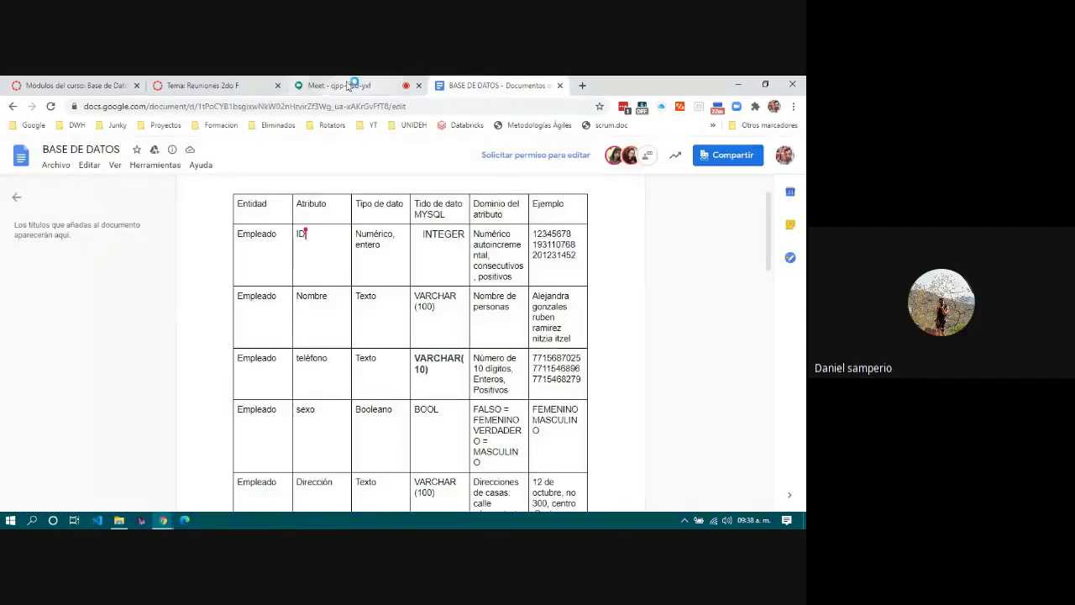
click(348, 85)
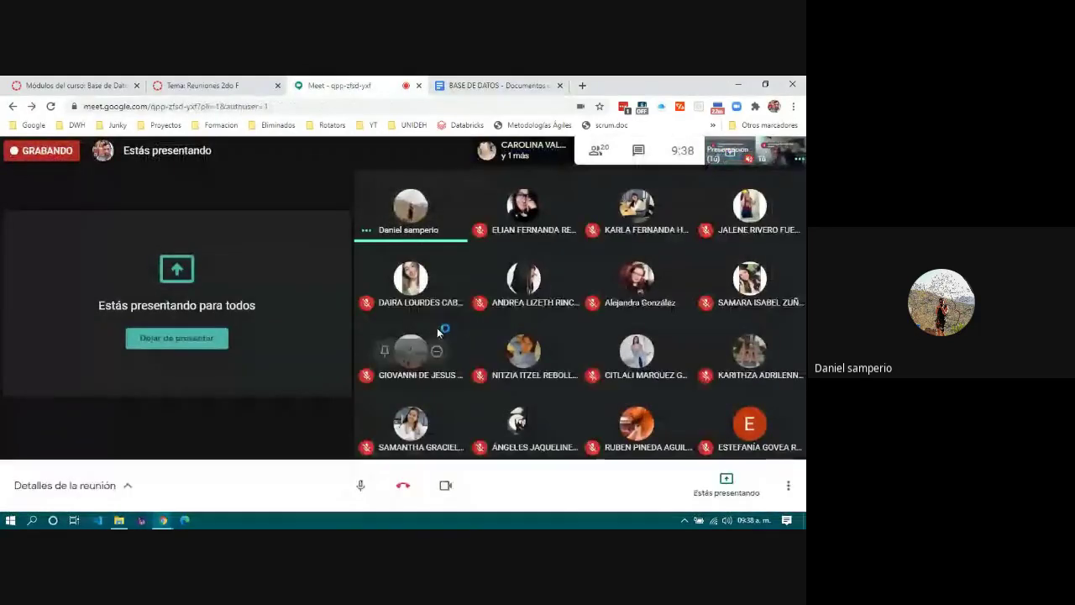
click(727, 483)
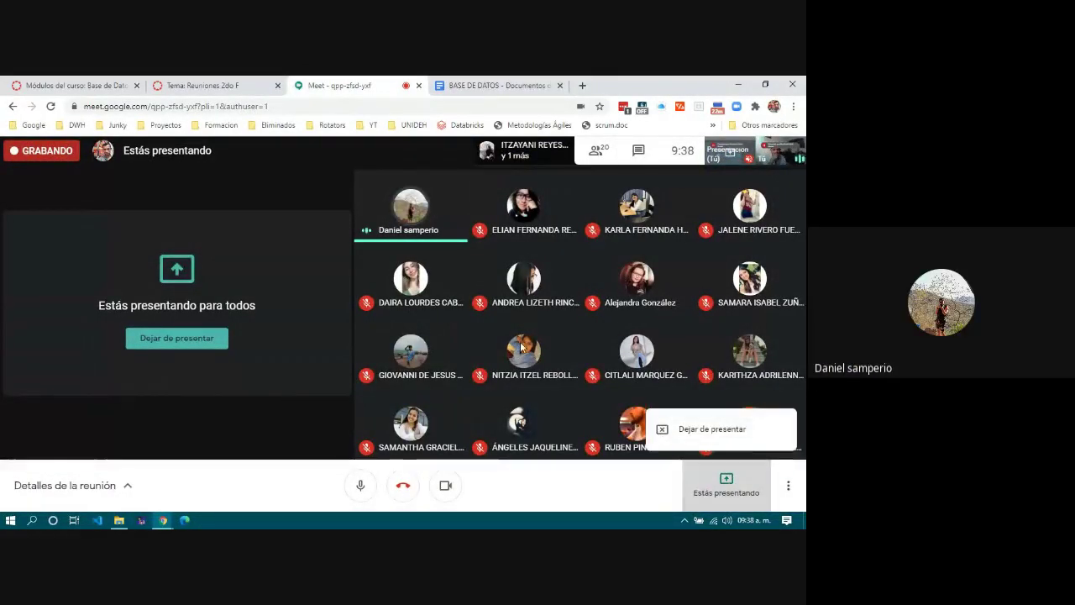
click(483, 90)
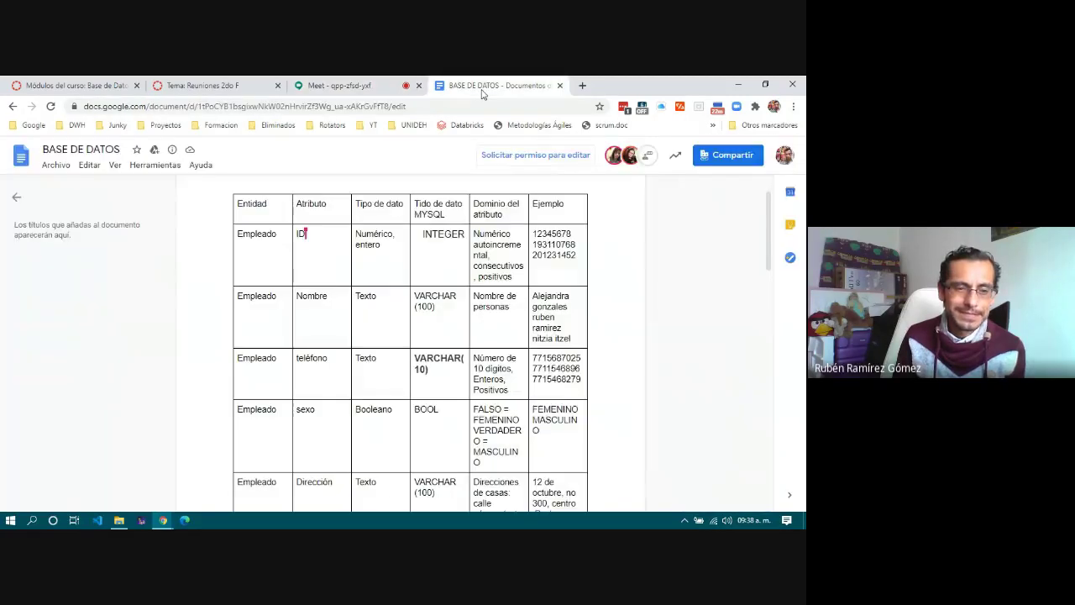
mouse_move(164, 523)
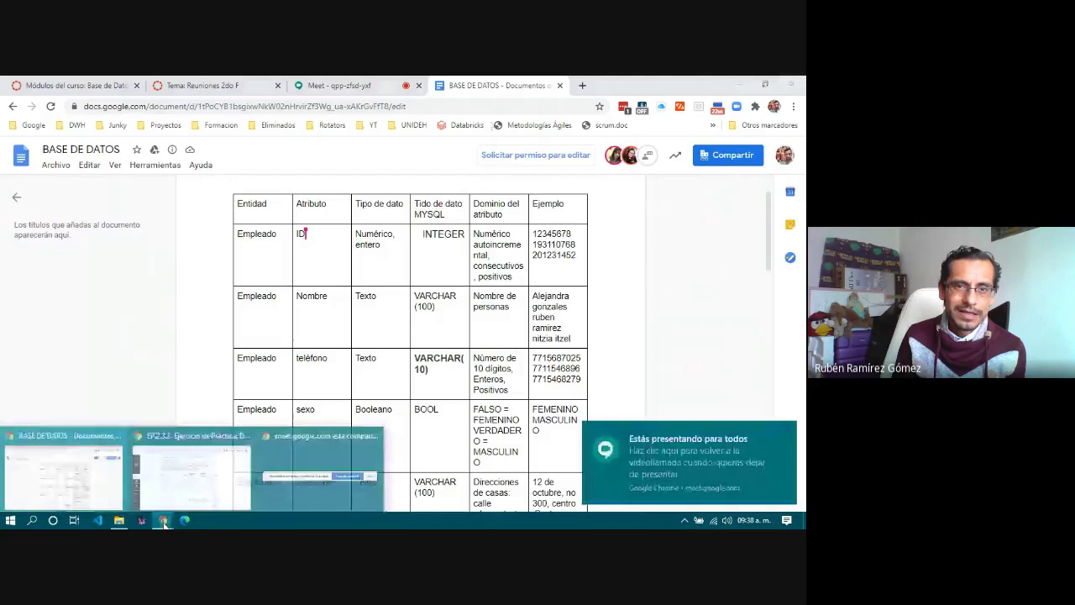
click(344, 87)
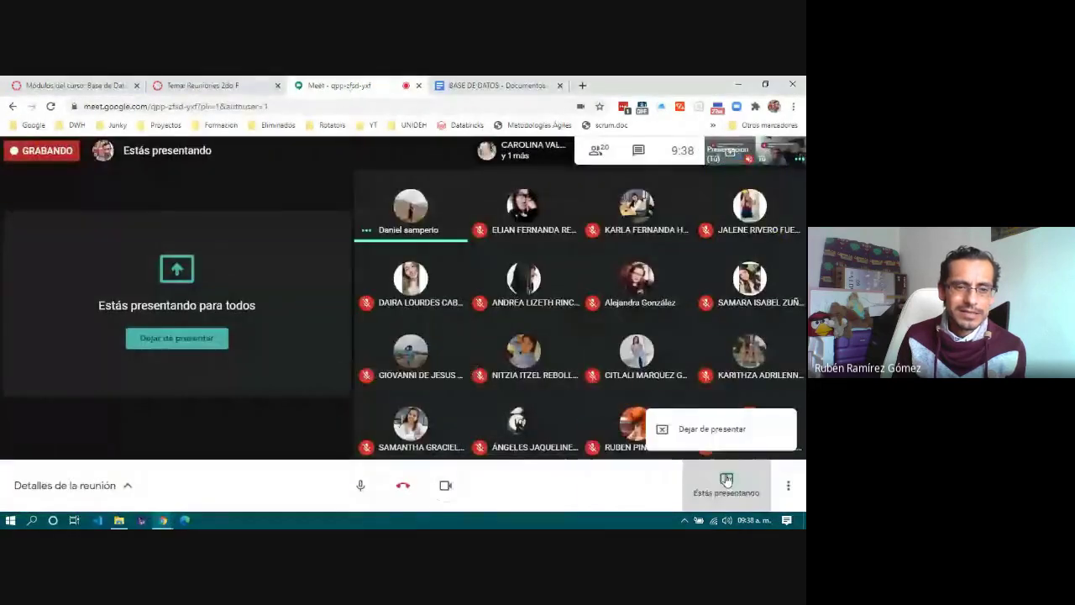
mouse_move(165, 523)
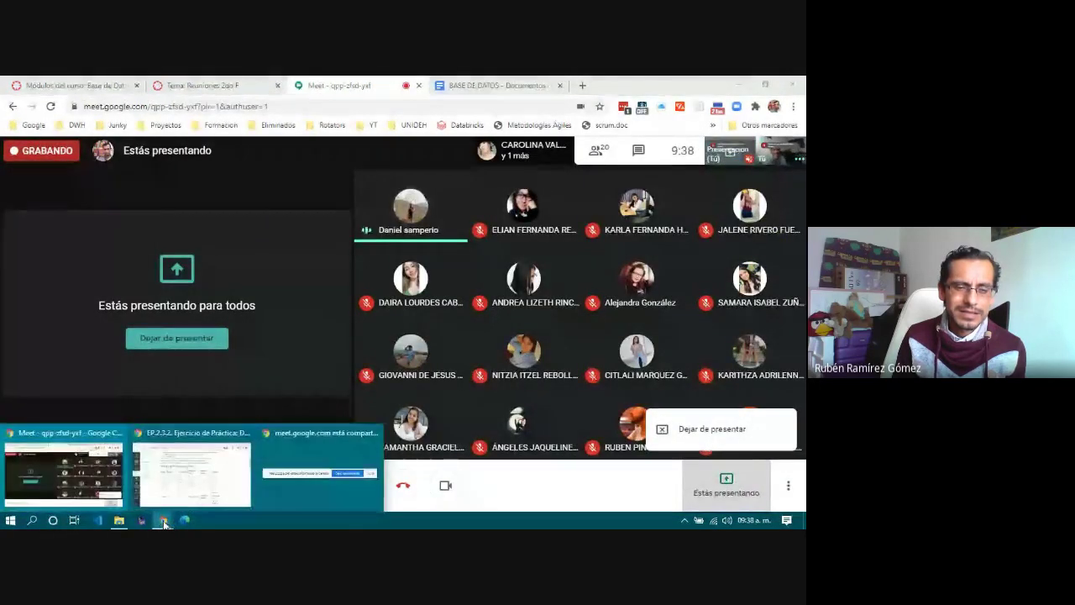
Open the Ejemplo 1 Drive link from the Meet chat in a new tab
click(10, 520)
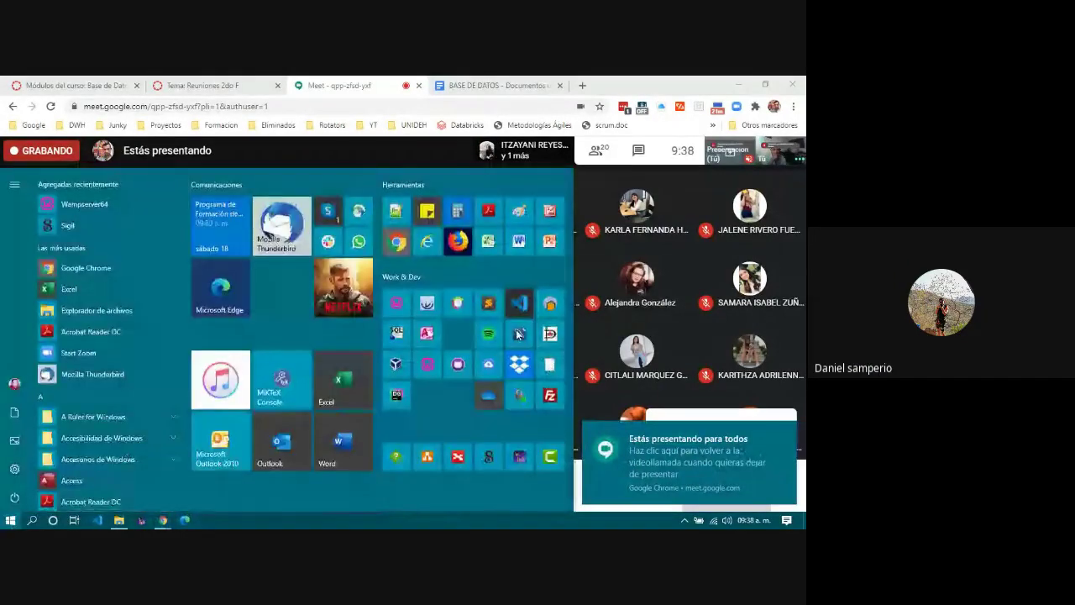
click(354, 82)
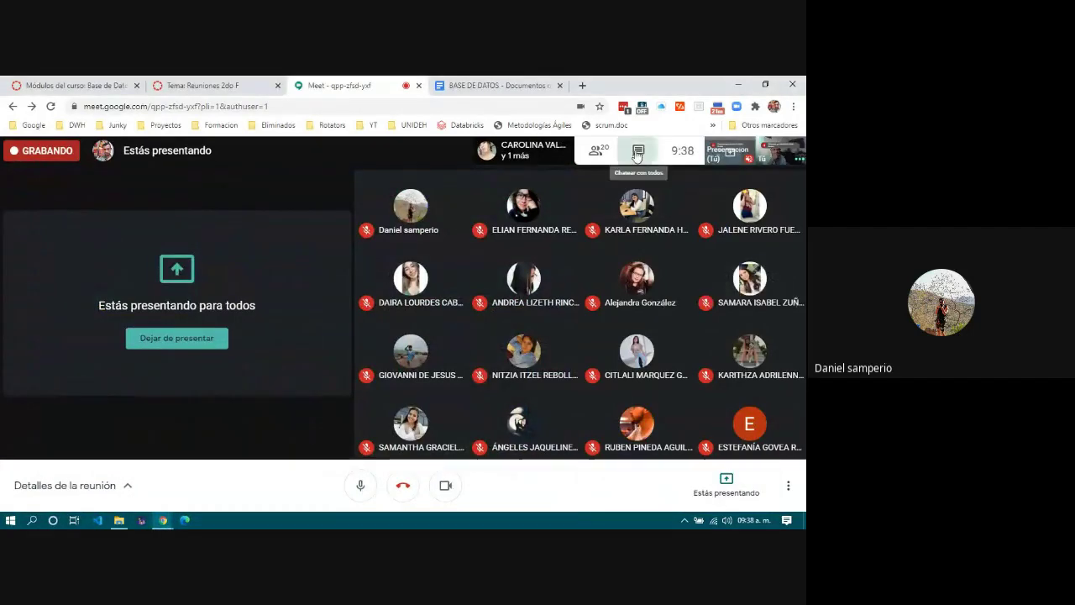
click(637, 152)
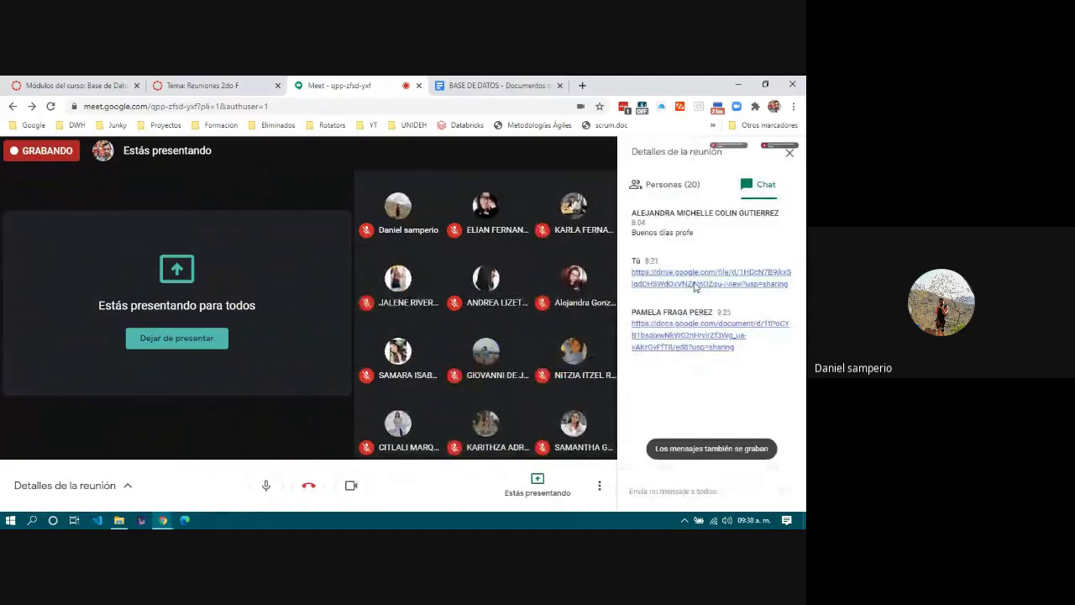
click(694, 286)
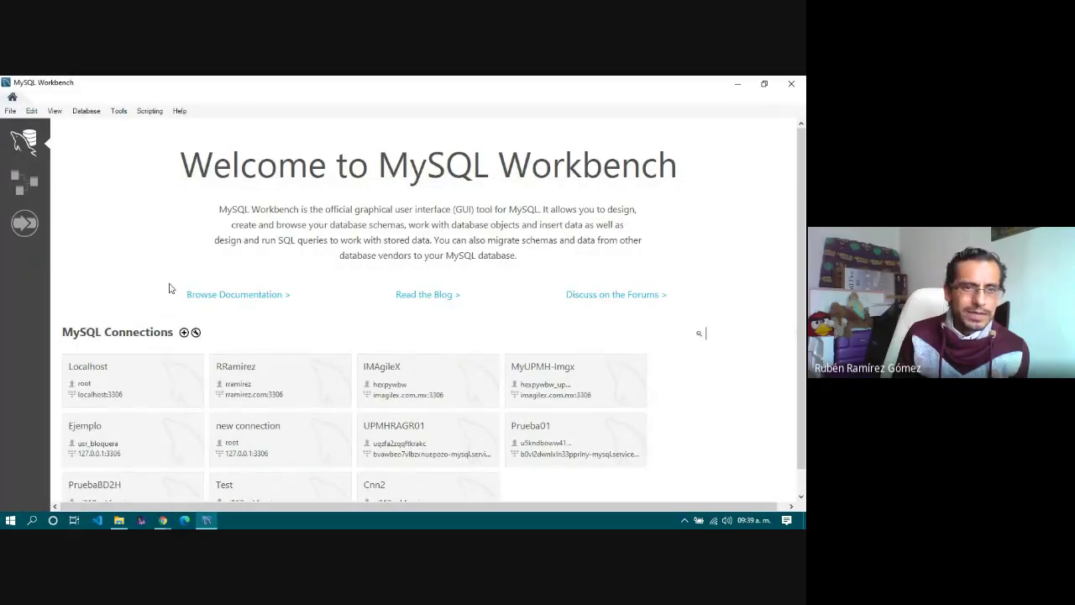
Create a new empty model, hiding the modeling additions panel and Sentry notice
scroll(169, 289, down, 1)
scroll(169, 288, up, 1)
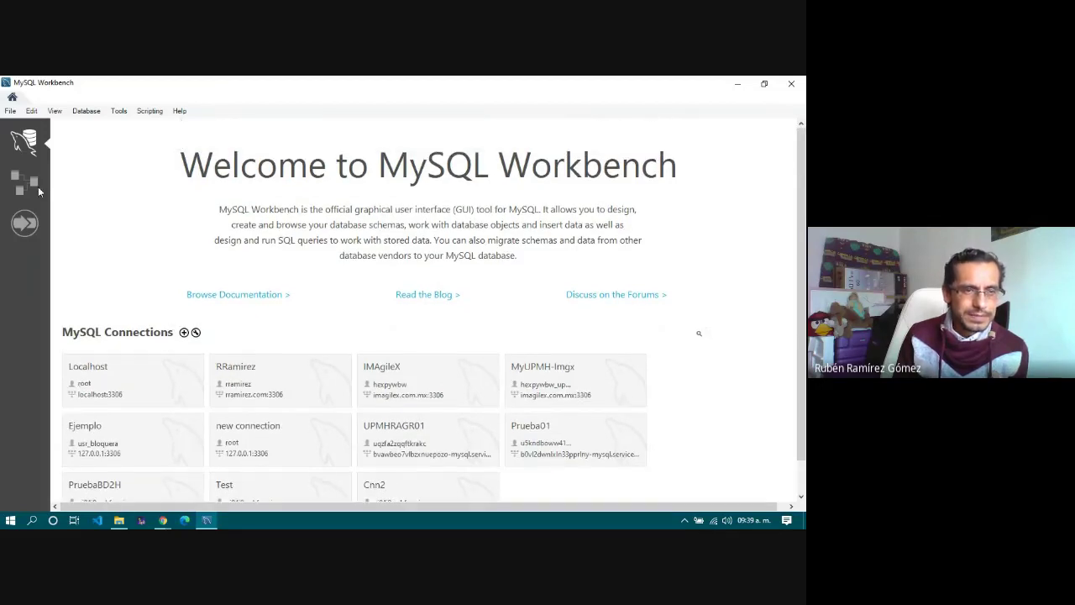
click(25, 186)
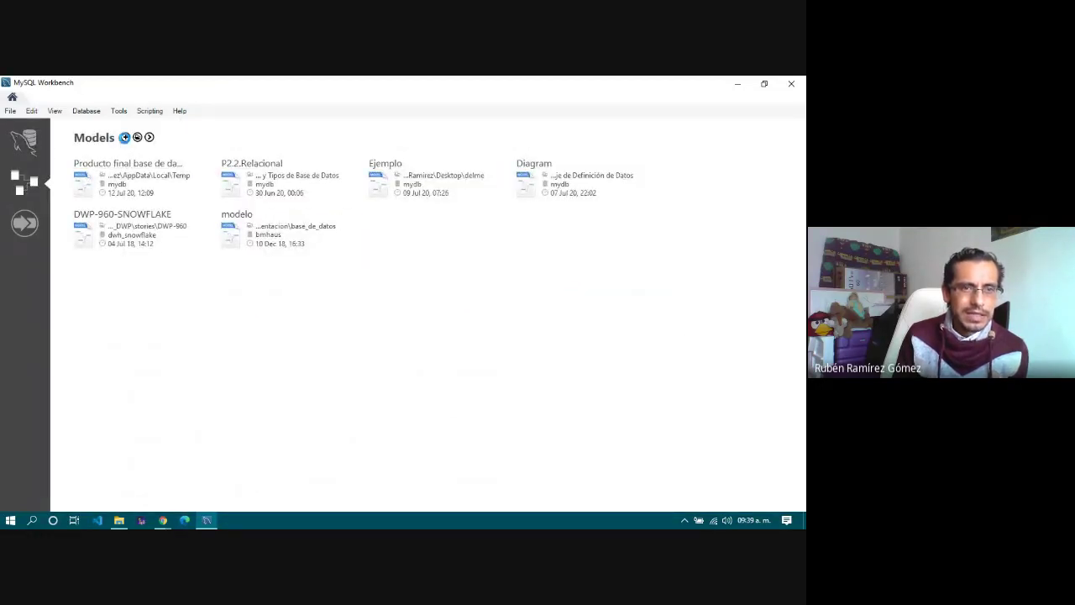
click(125, 138)
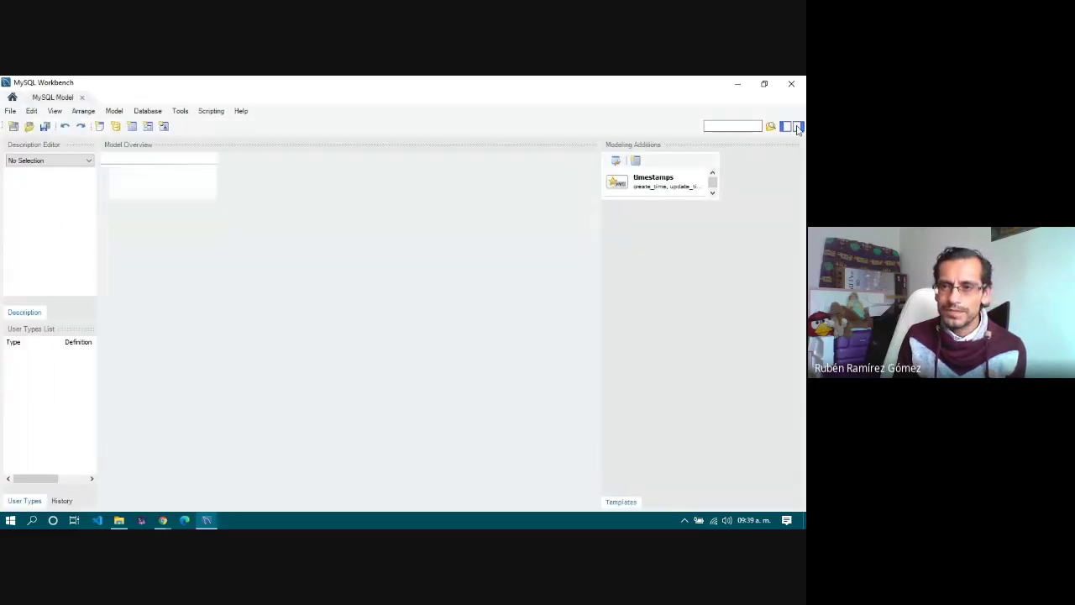
click(798, 126)
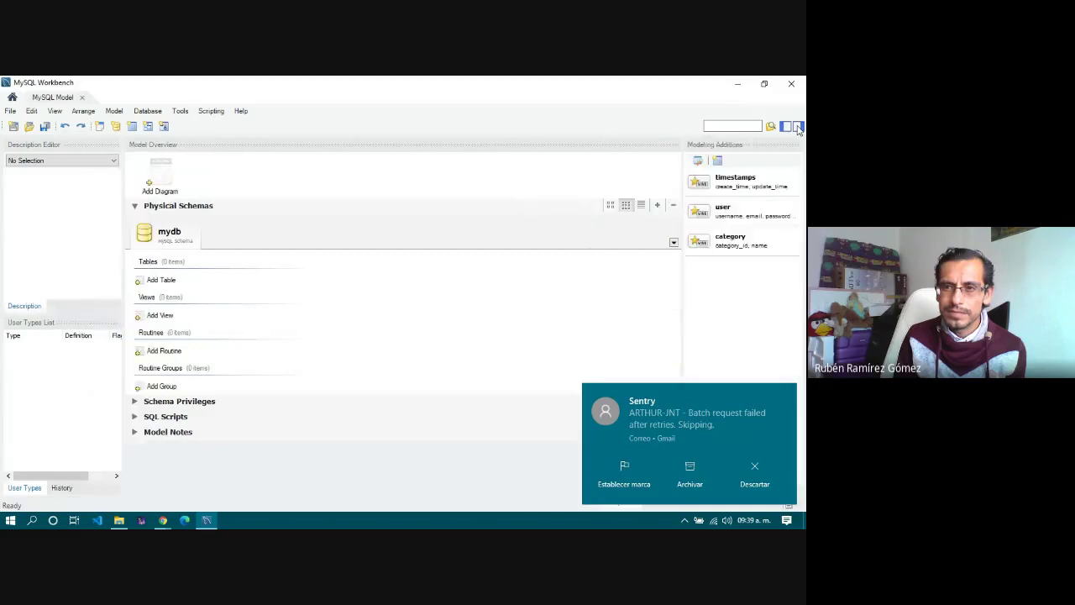
click(755, 460)
Tile Workbench beside Chrome, zoom the Drive diagram to Empleado, and add an EER diagram
drag(538, 84, 804, 92)
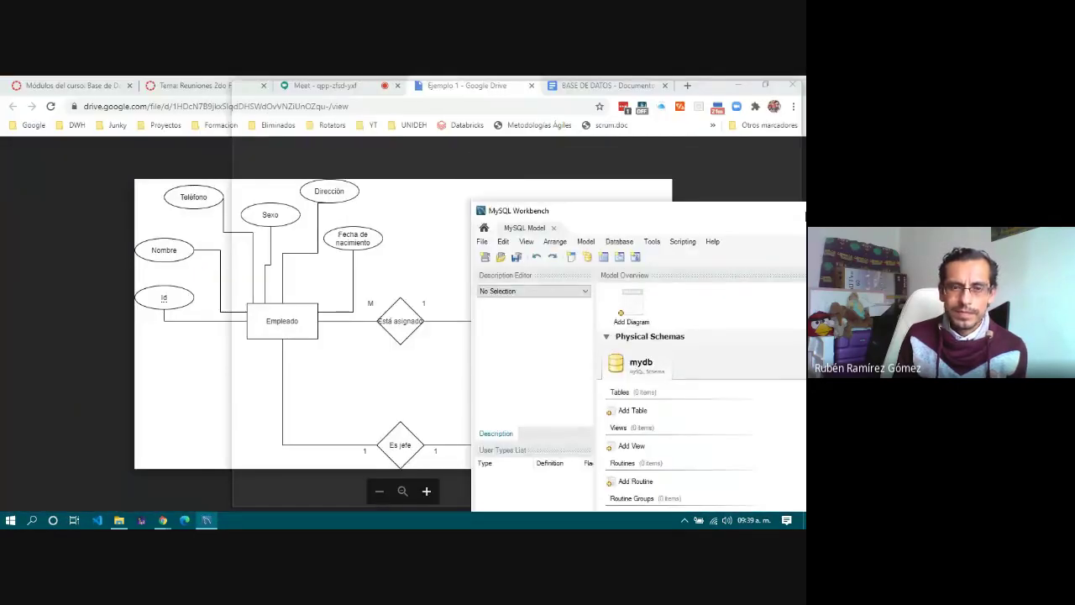
click(86, 169)
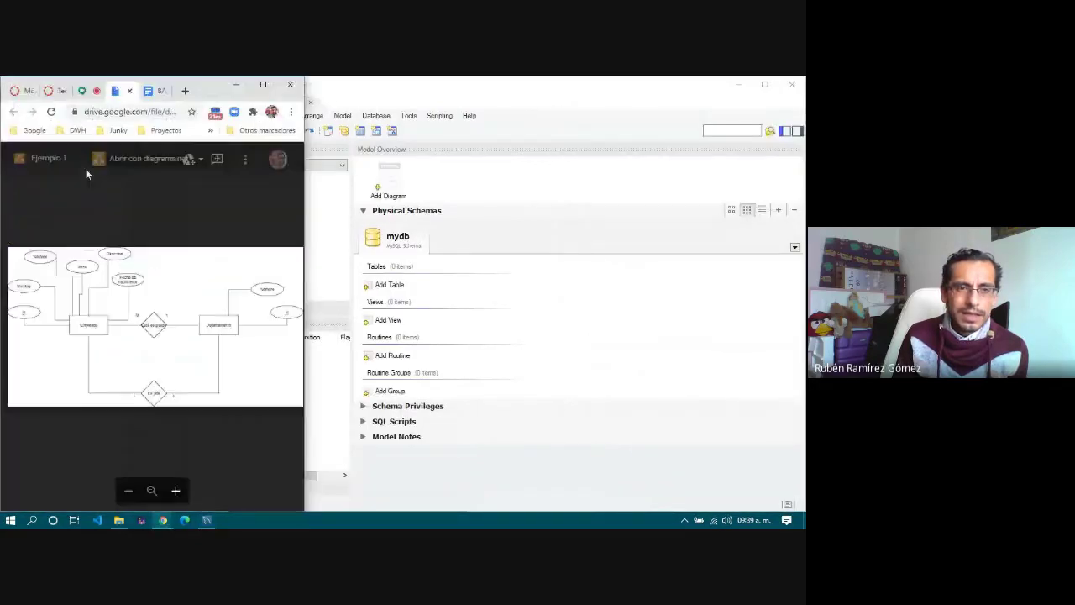
click(175, 491)
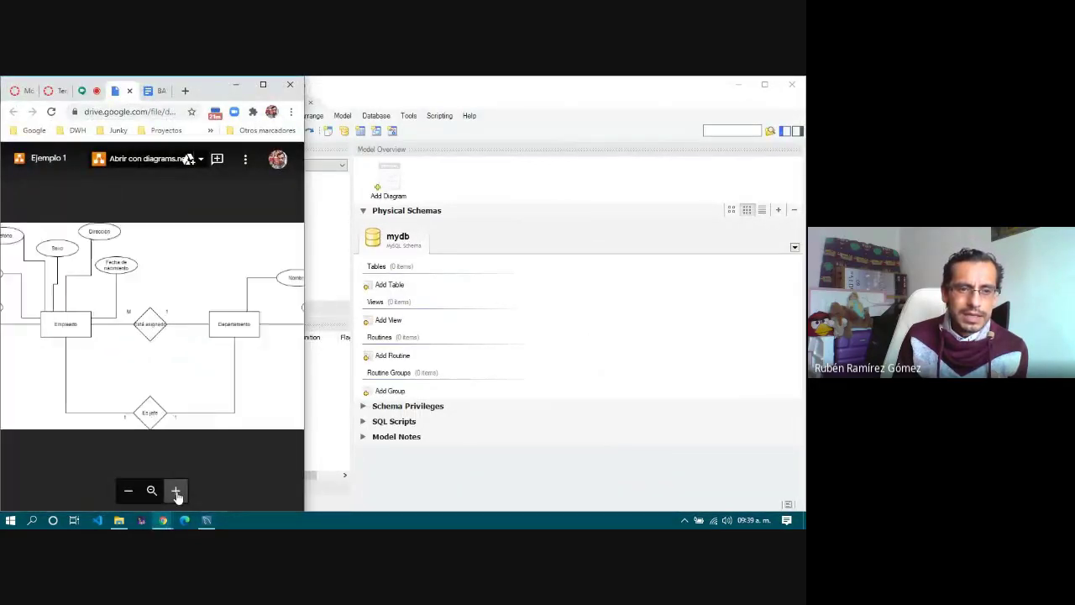
click(176, 492)
drag(112, 411, 135, 396)
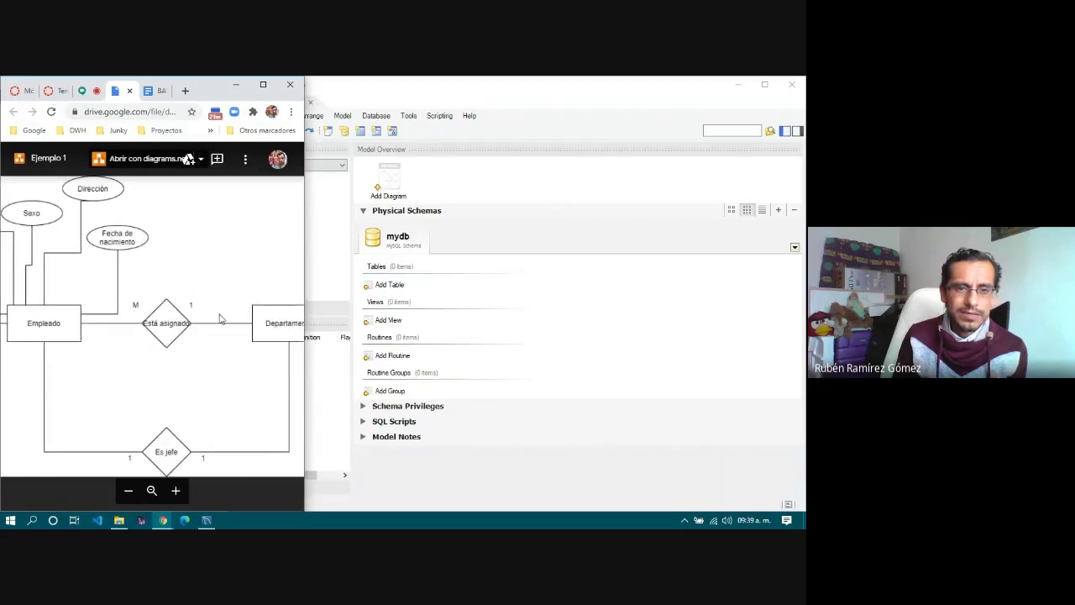
drag(31, 356, 290, 334)
double_click(395, 192)
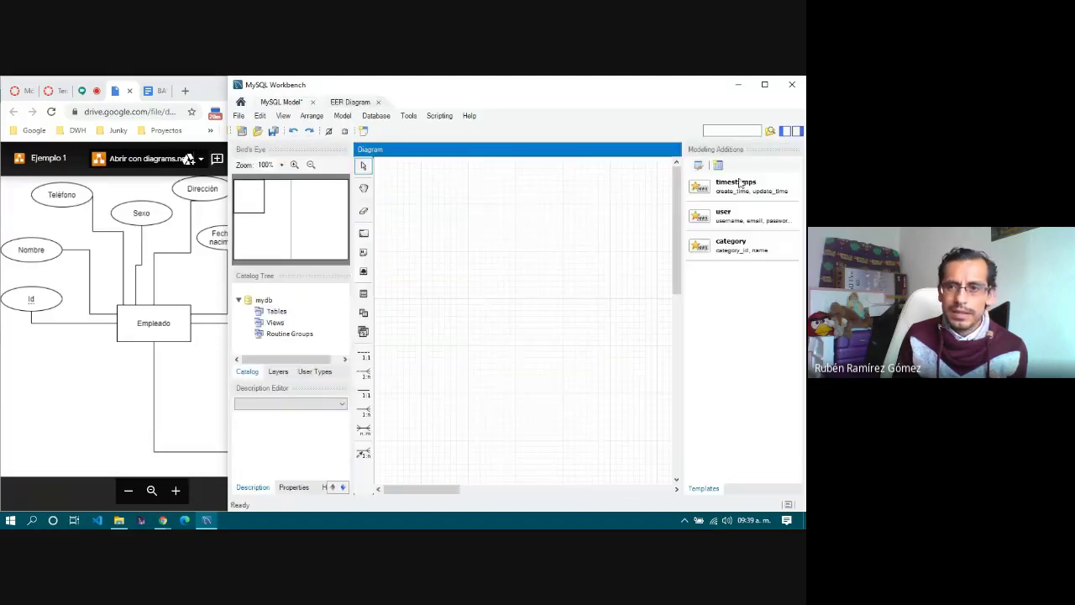
Hide both sidebars, zoom to 150%, and place table1 near the canvas top-left
click(799, 132)
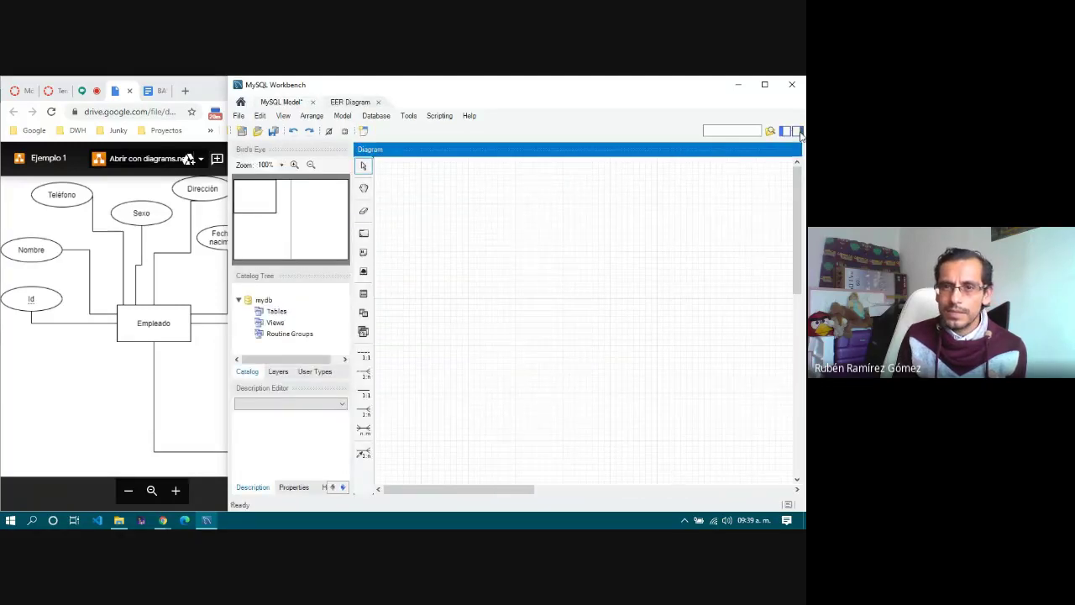
click(281, 165)
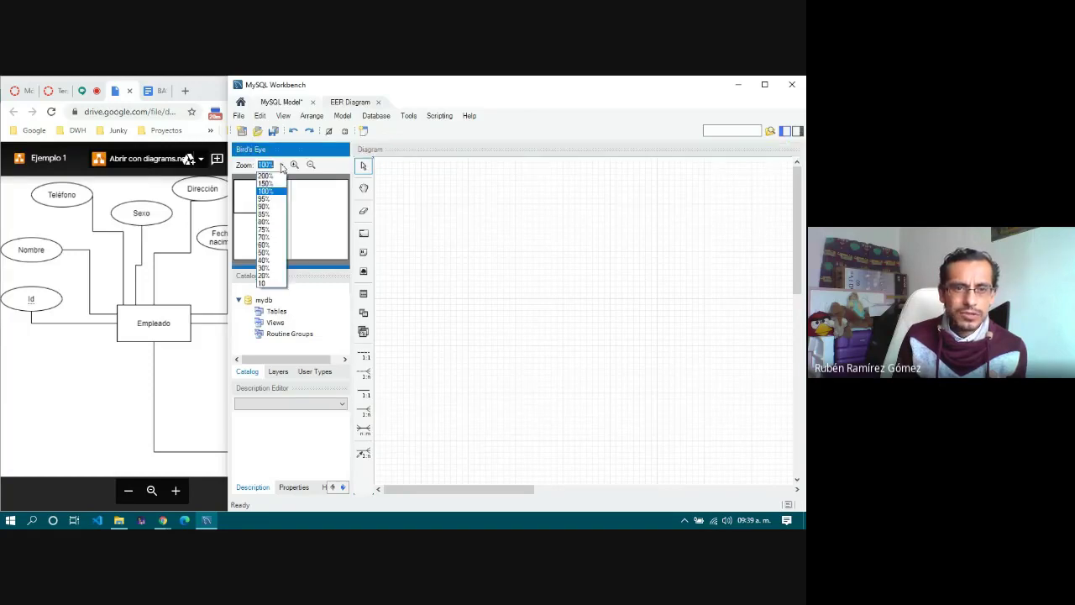
click(273, 184)
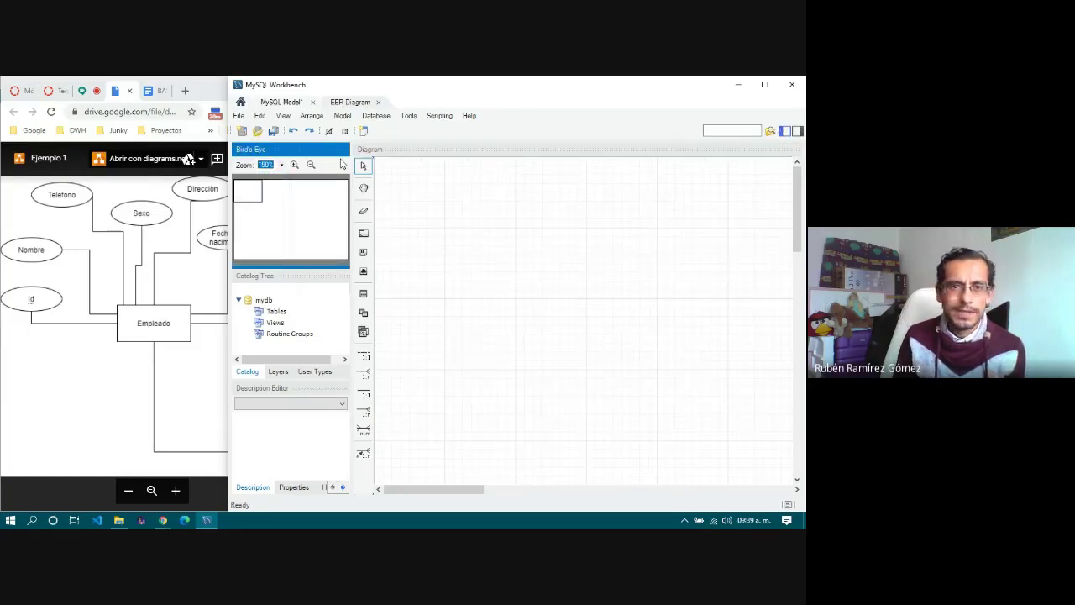
click(788, 131)
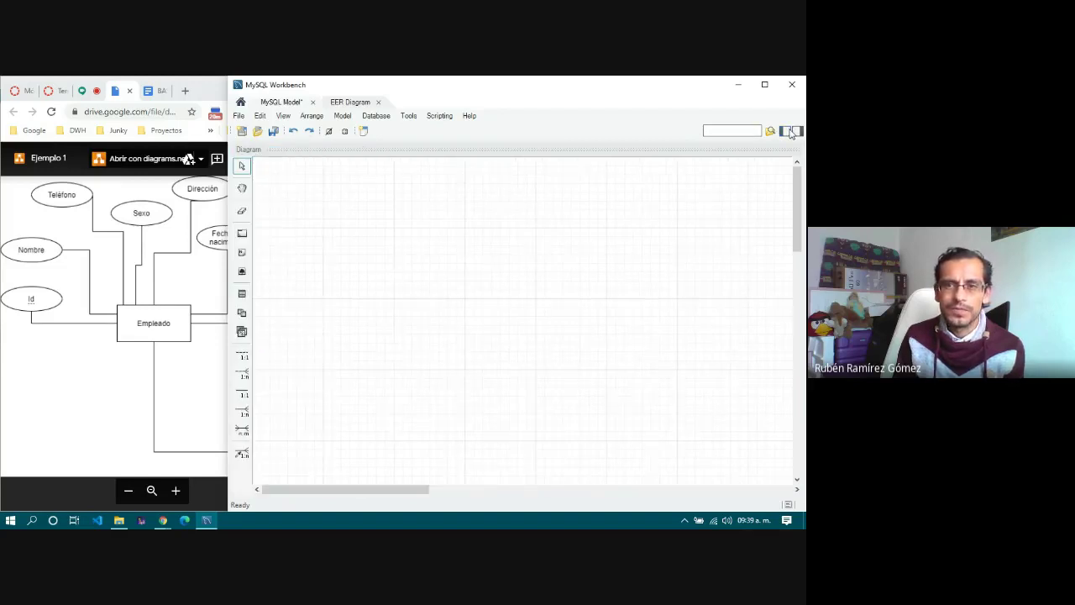
click(242, 294)
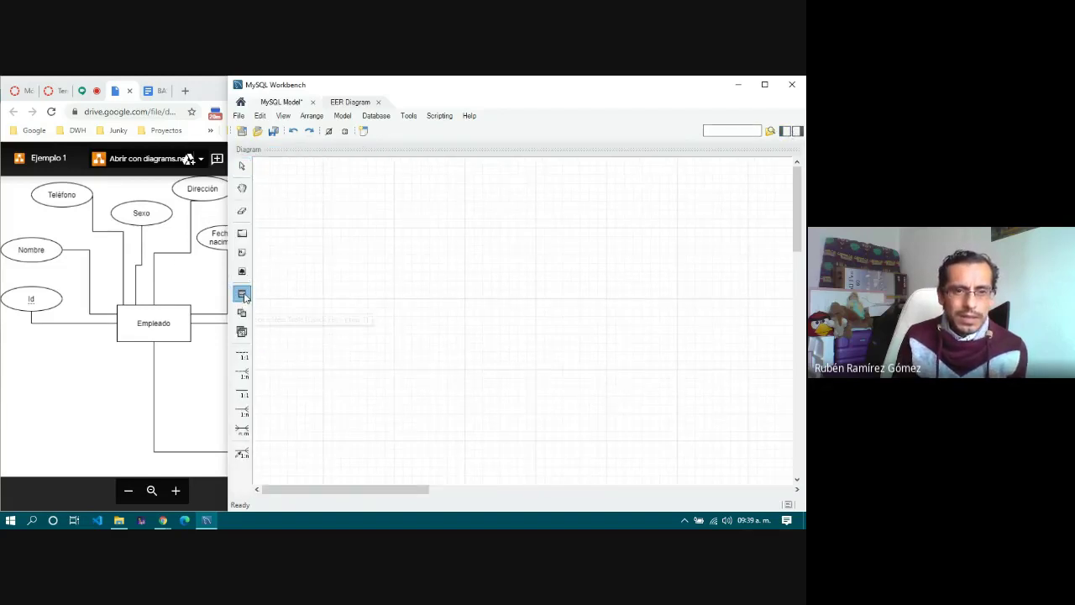
click(286, 193)
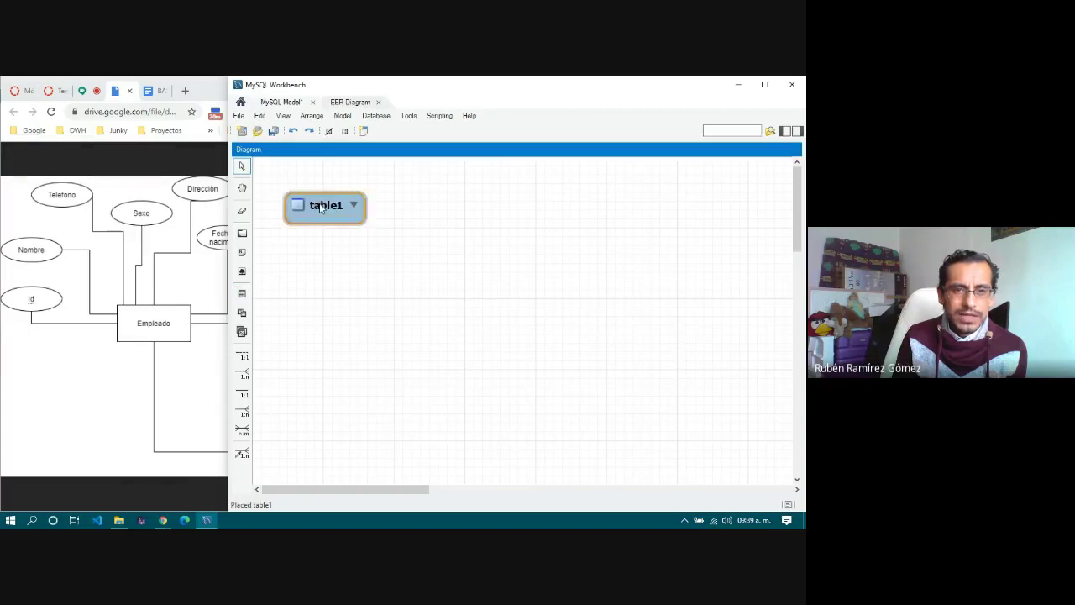
drag(320, 208, 331, 179)
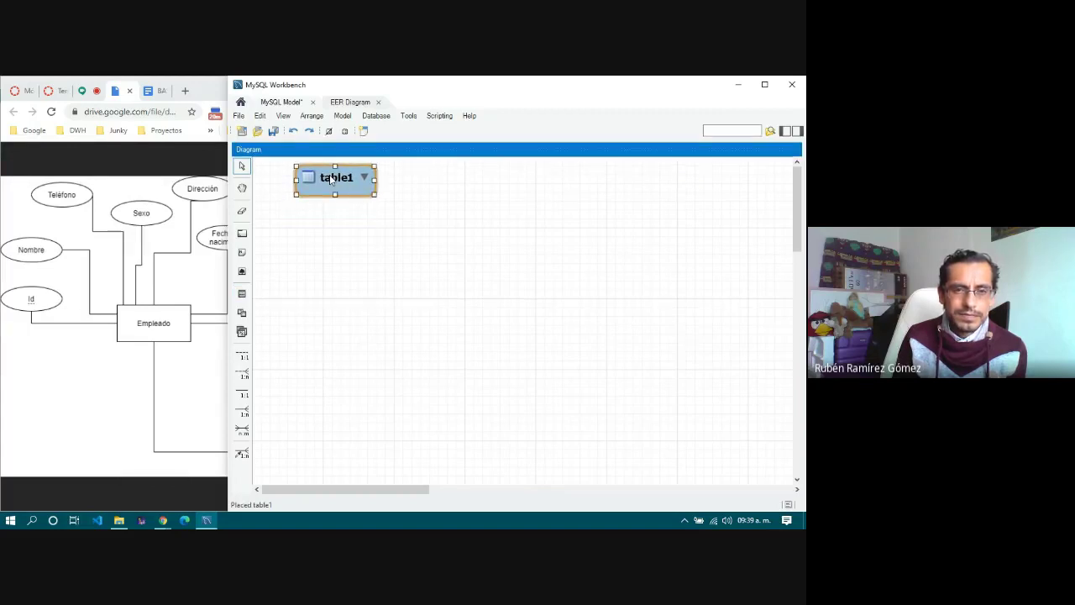
Rename table1 to empleado and consult the attribute specification document
double_click(332, 182)
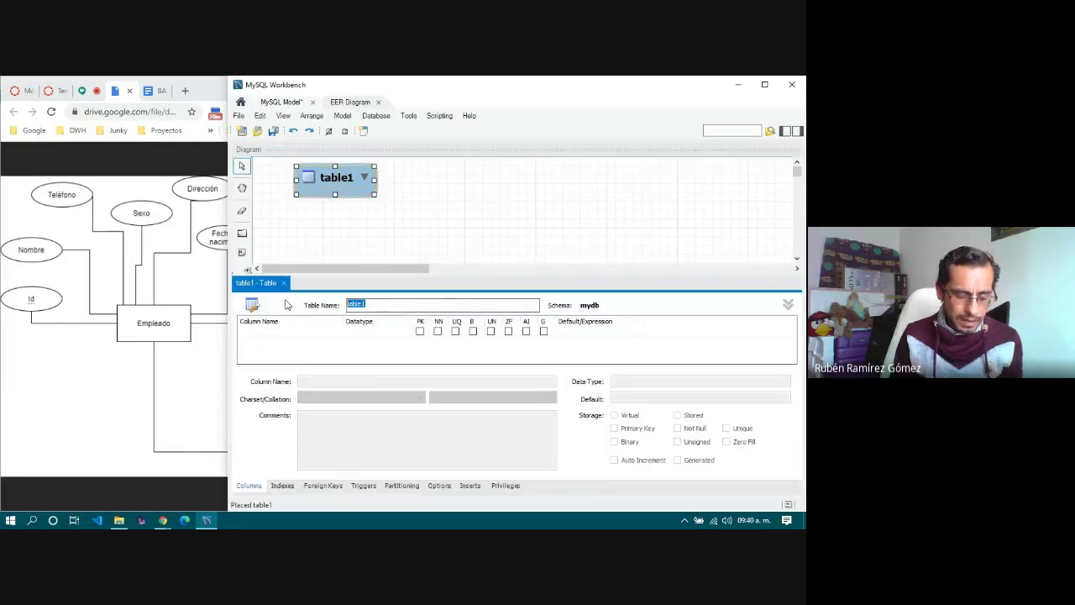
text(empleado)
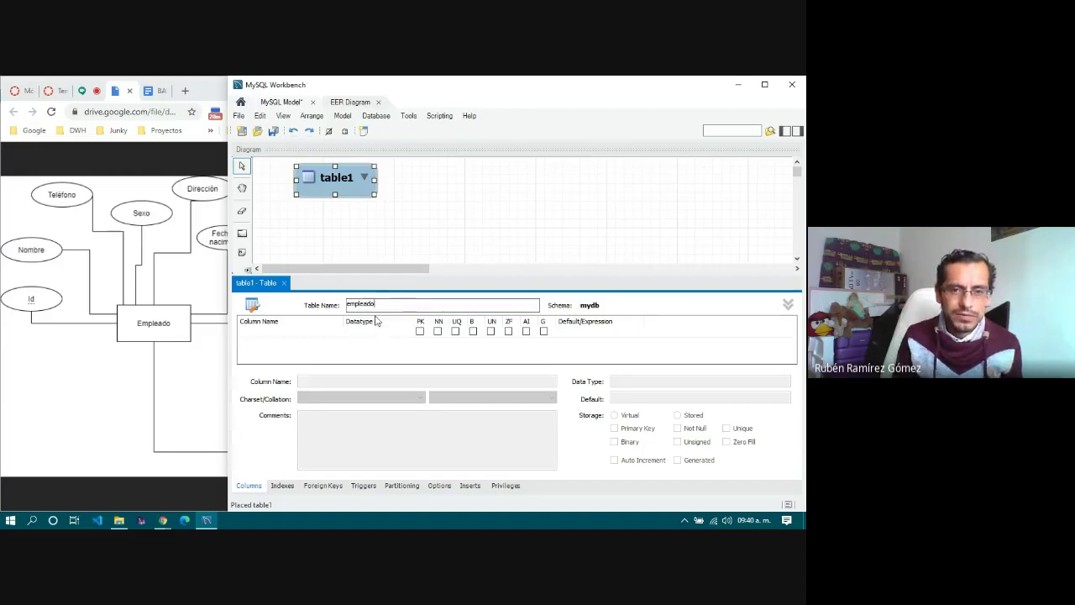
click(300, 334)
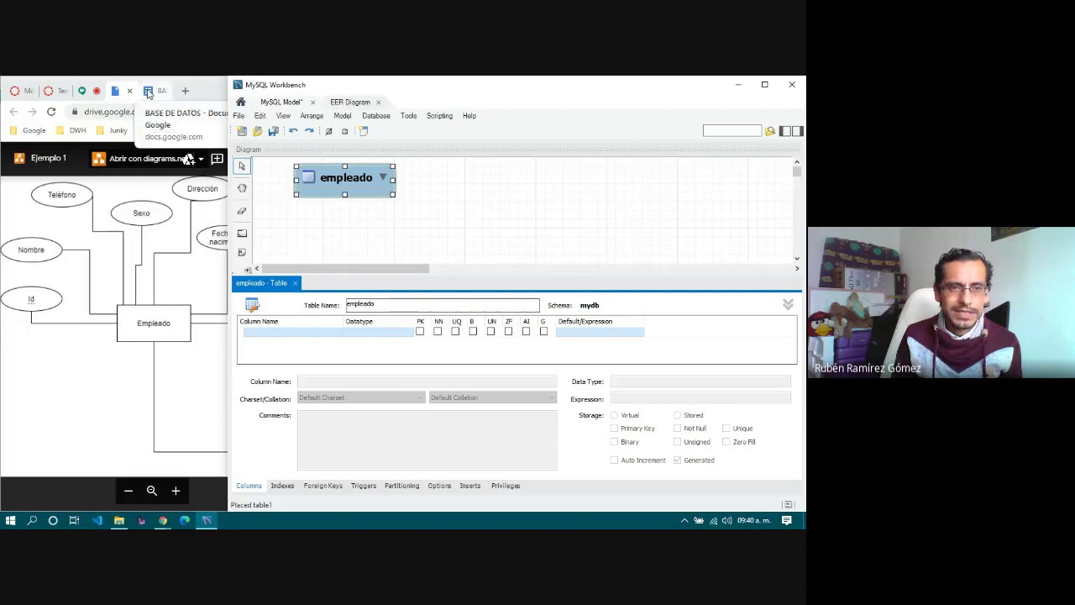
click(149, 91)
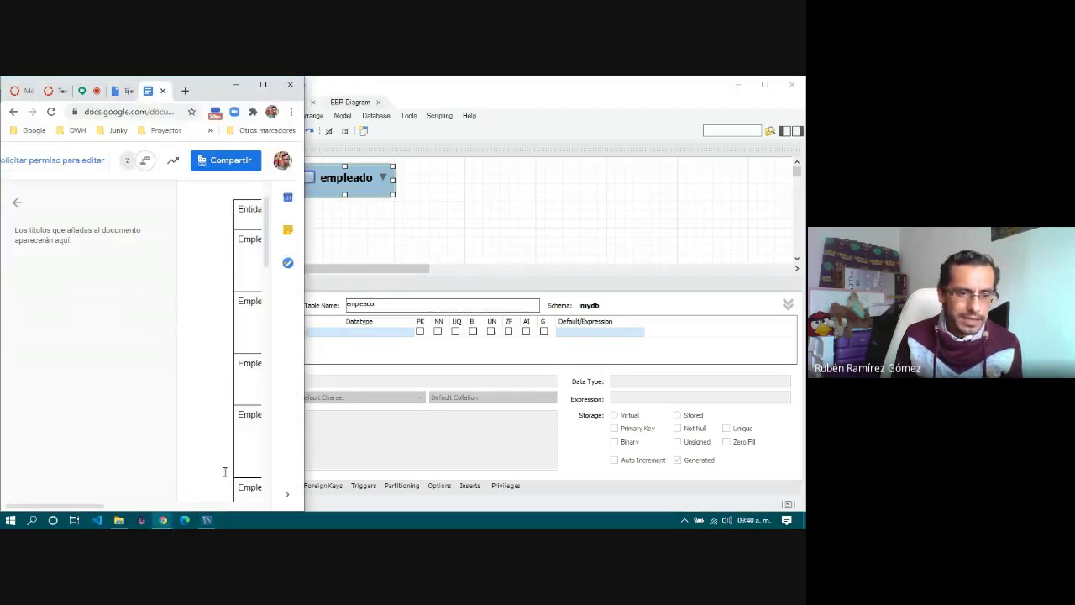
drag(73, 508, 182, 507)
click(376, 225)
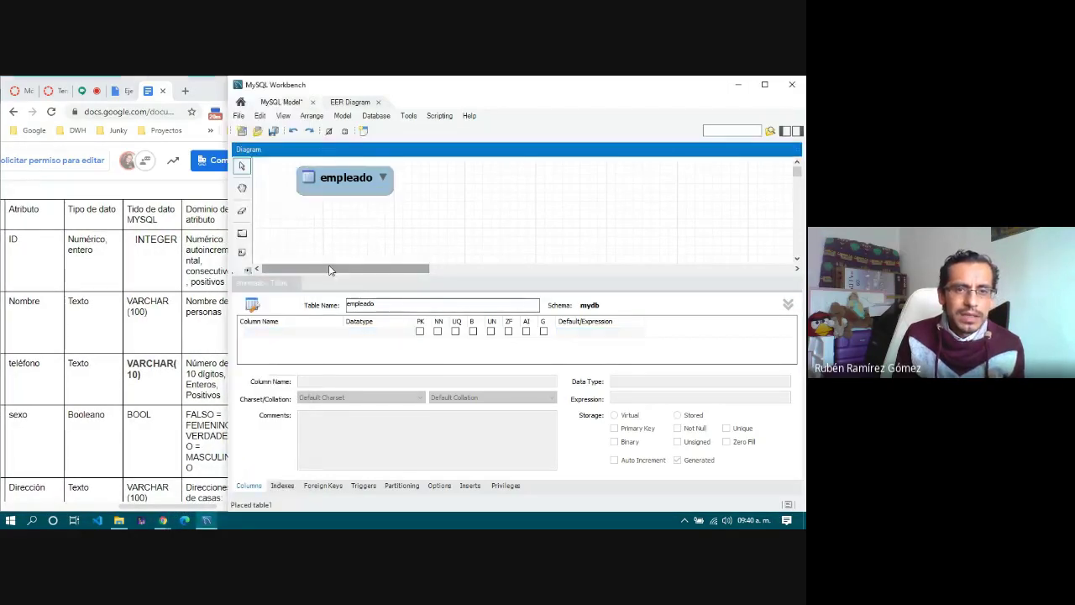
click(334, 184)
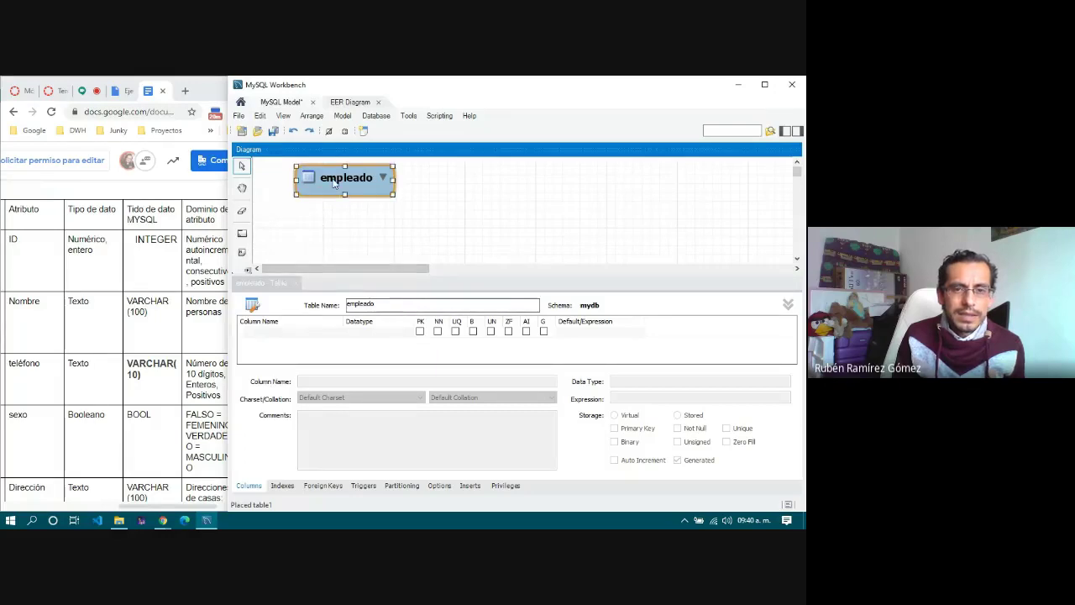
Add an id column to empleado with data type INT
click(287, 340)
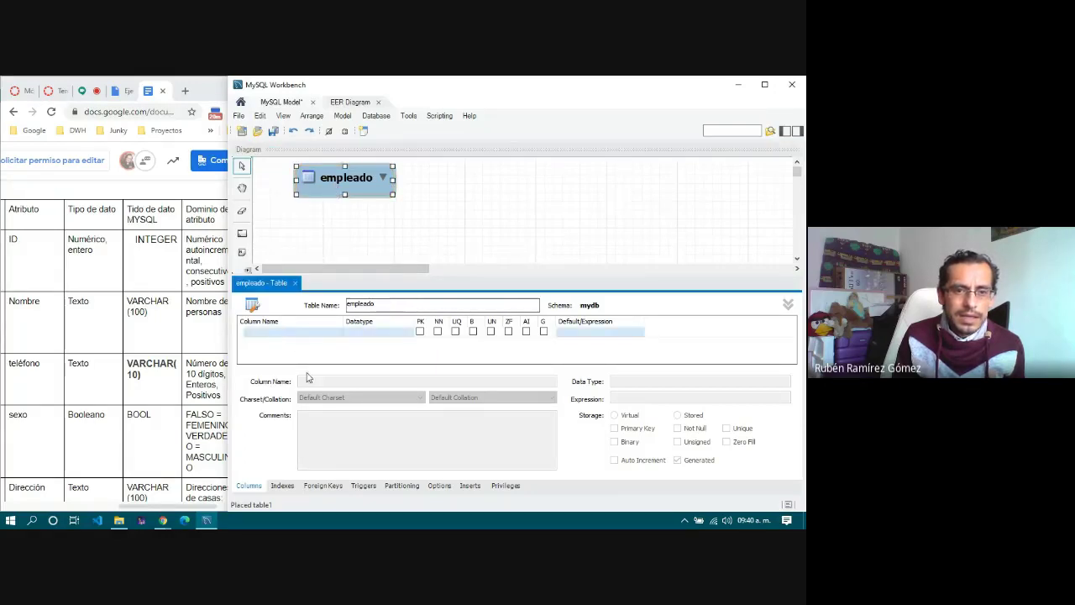
click(305, 333)
text(id)
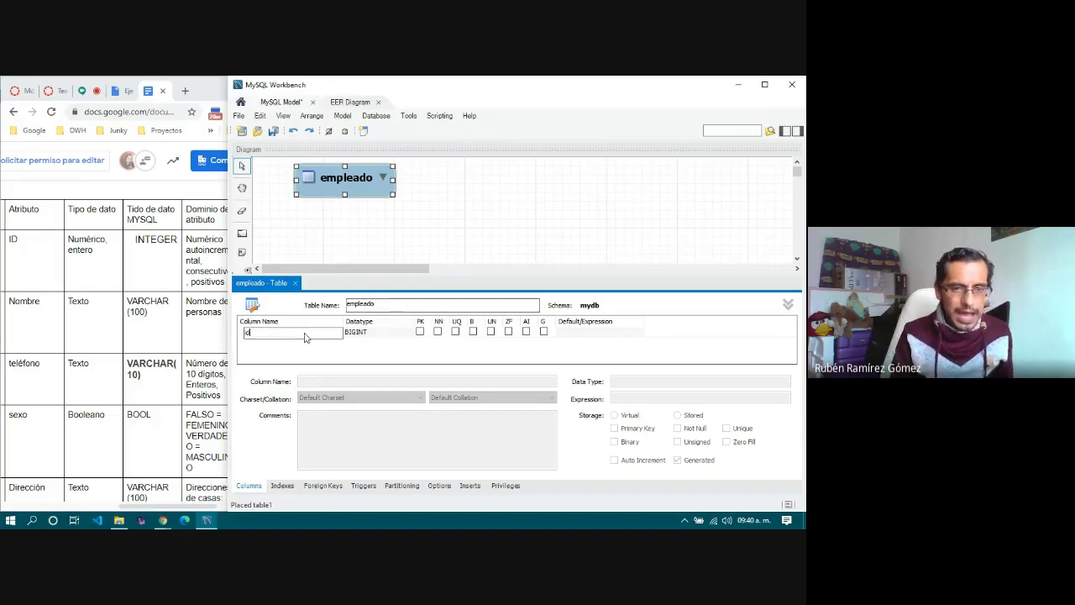
key(Return)
click(376, 333)
click(409, 336)
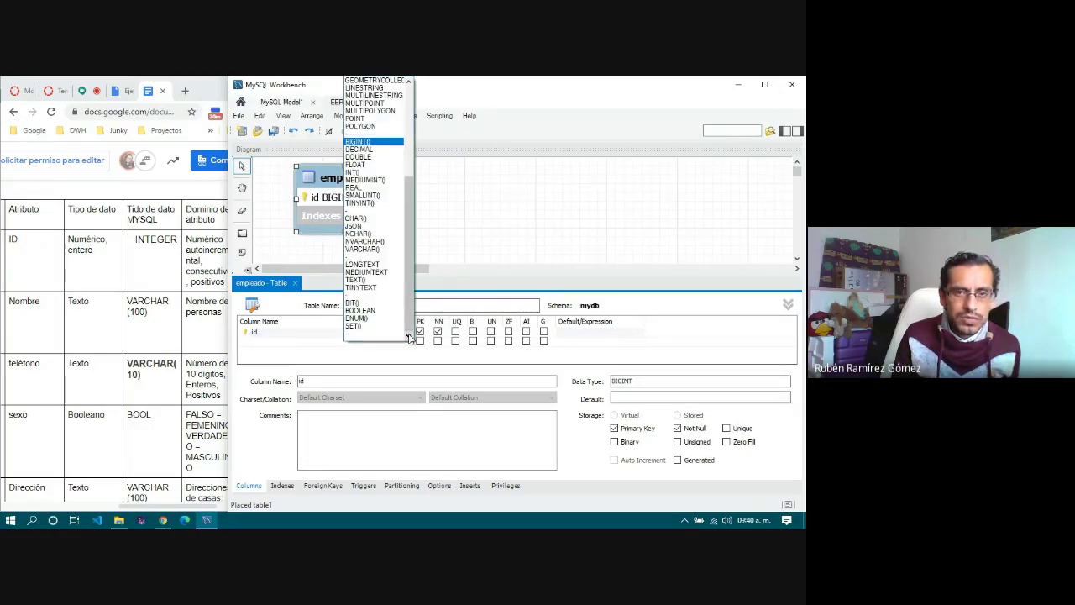
scroll(410, 118, up, 5)
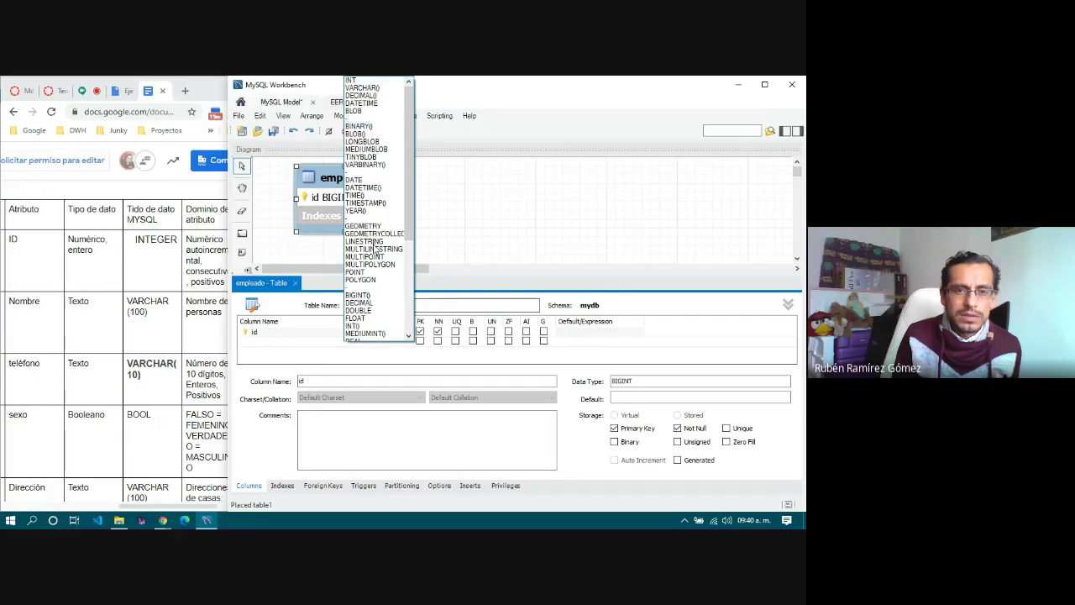
click(410, 210)
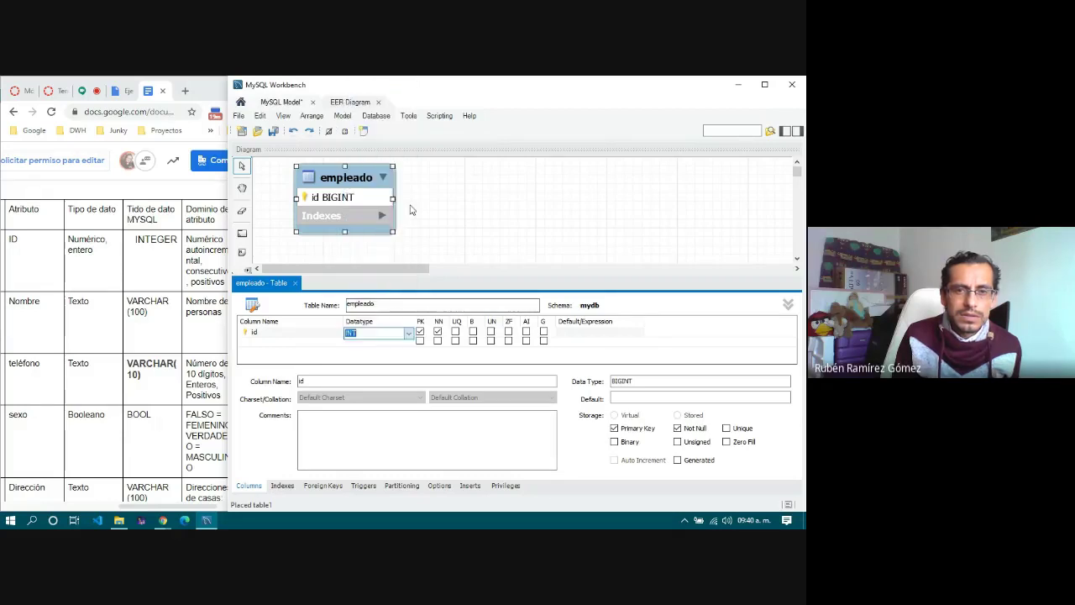
click(409, 334)
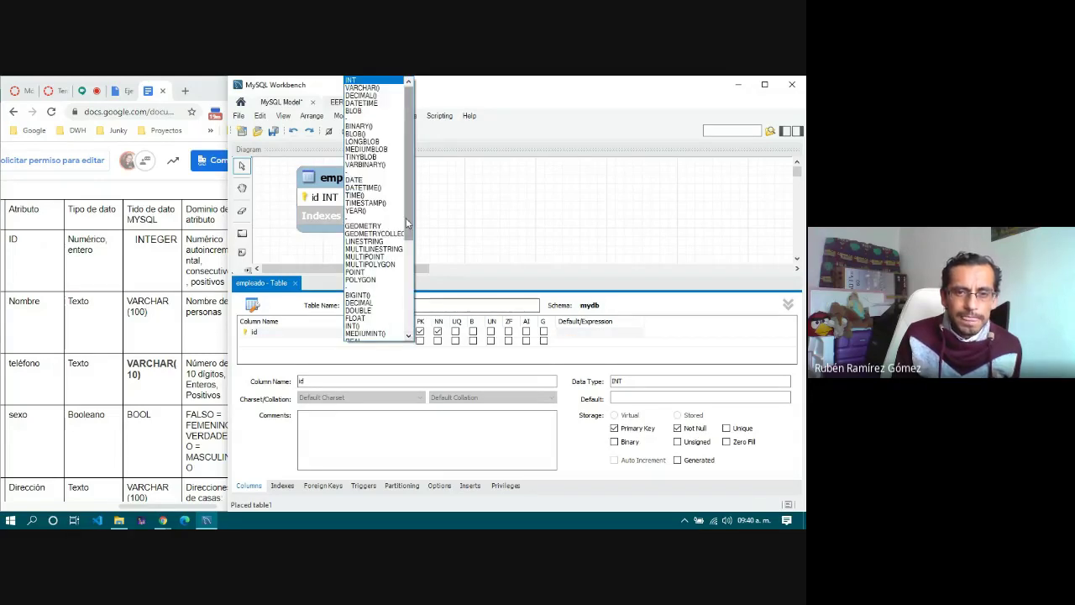
scroll(408, 307, down, 5)
drag(409, 307, 409, 320)
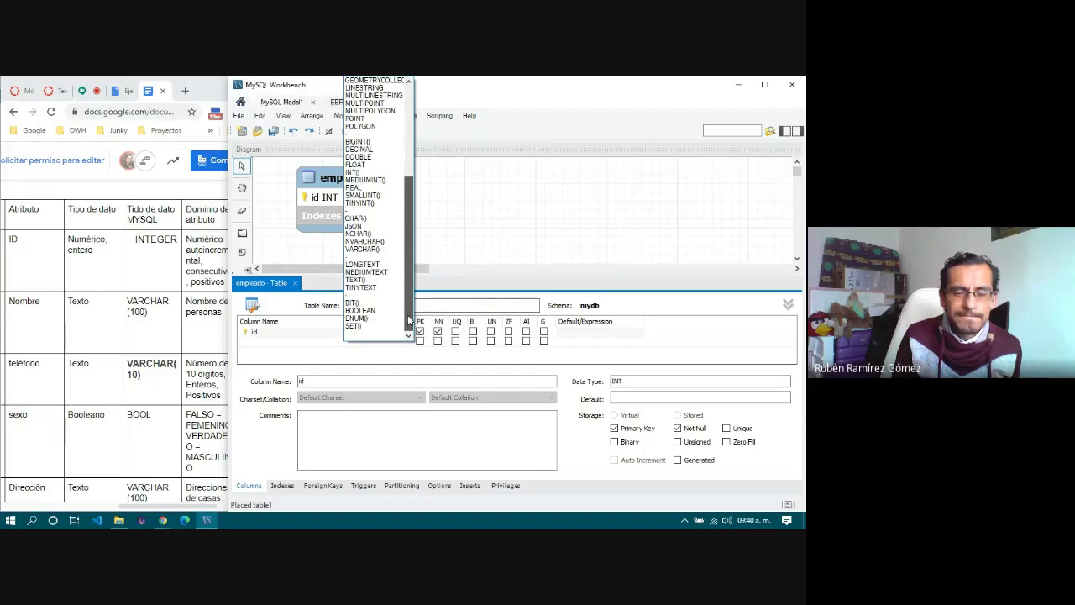
drag(409, 320, 409, 228)
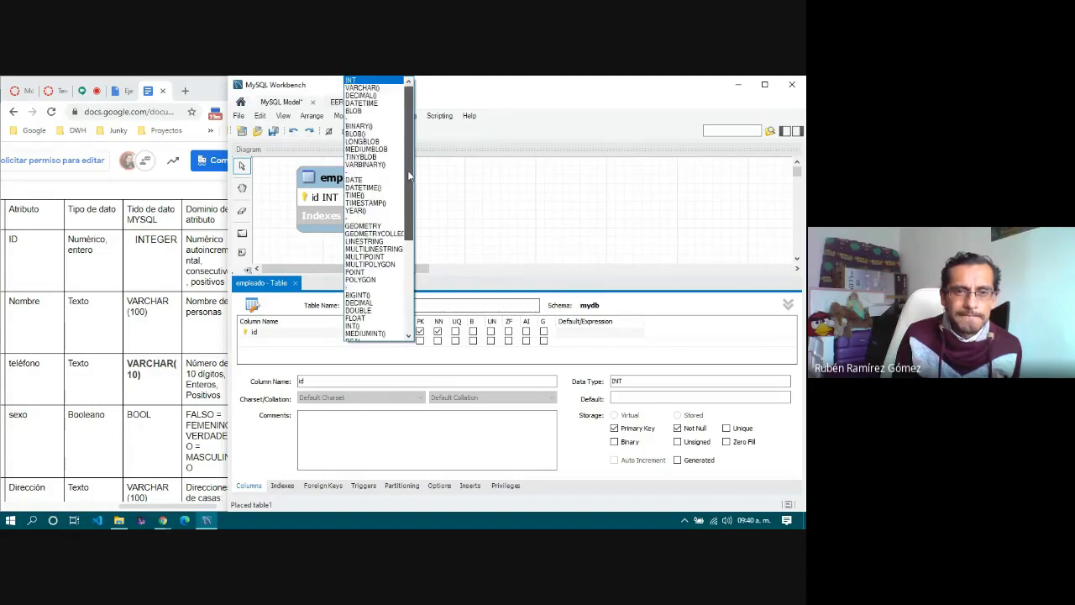
click(361, 81)
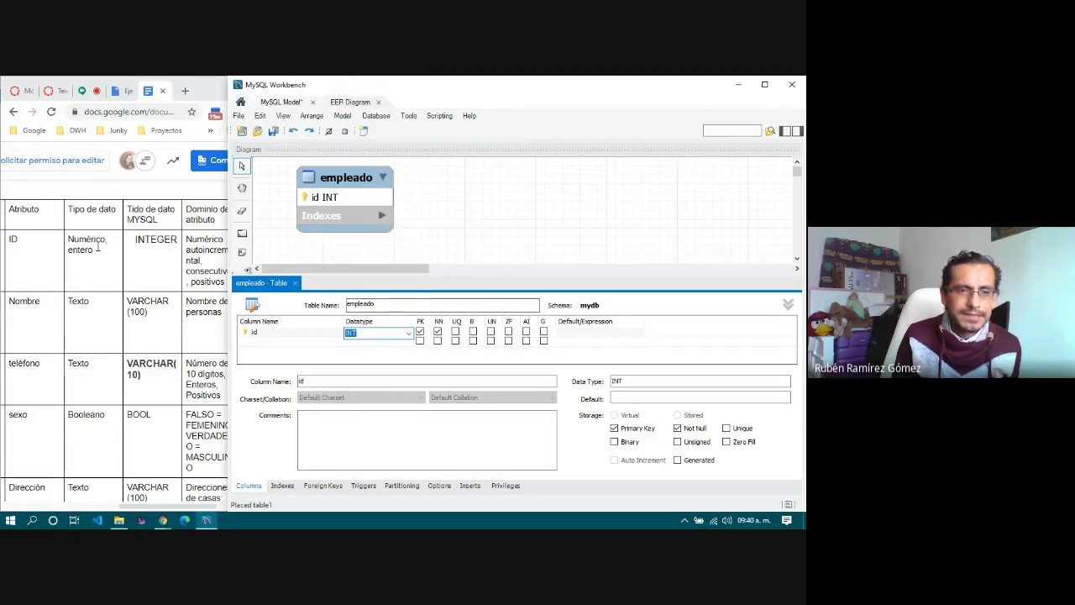
Check INTEGER in the attribute document and mark the id column unsigned
click(151, 242)
double_click(151, 242)
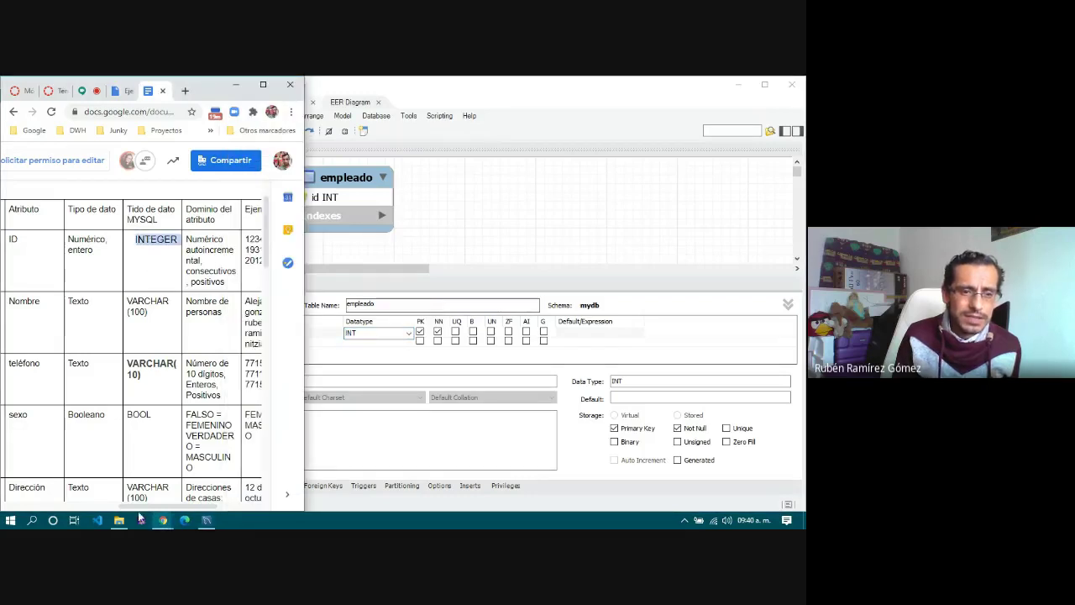
scroll(168, 507, right, 3)
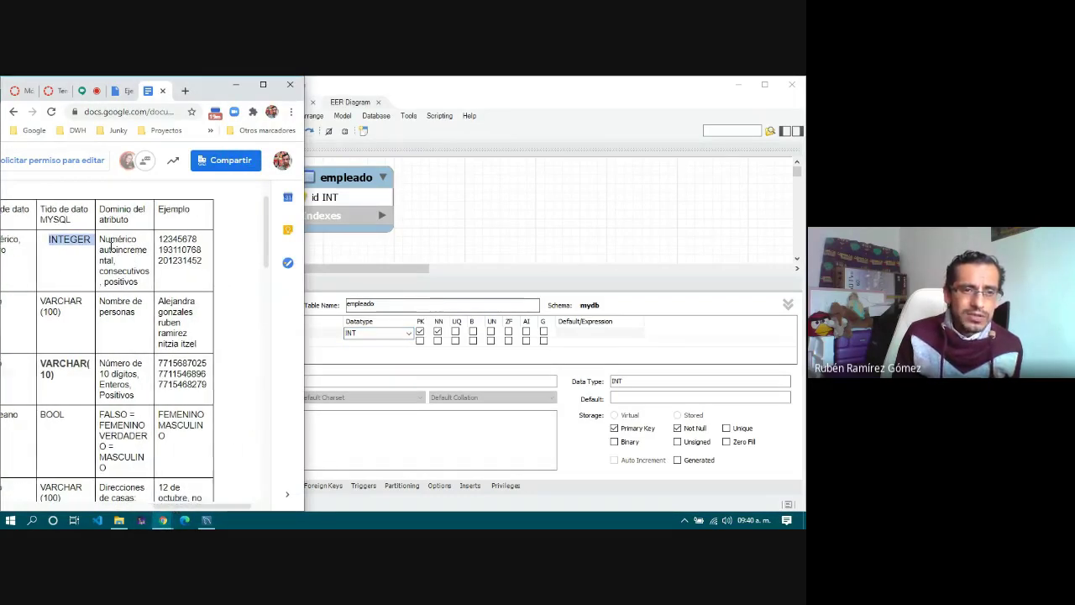
click(127, 256)
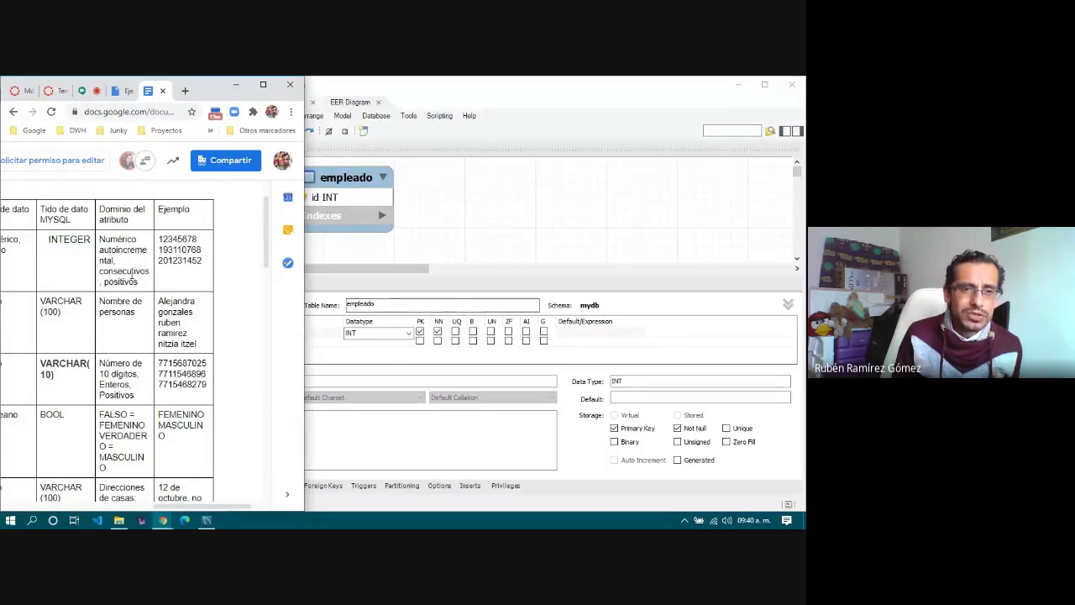
click(370, 298)
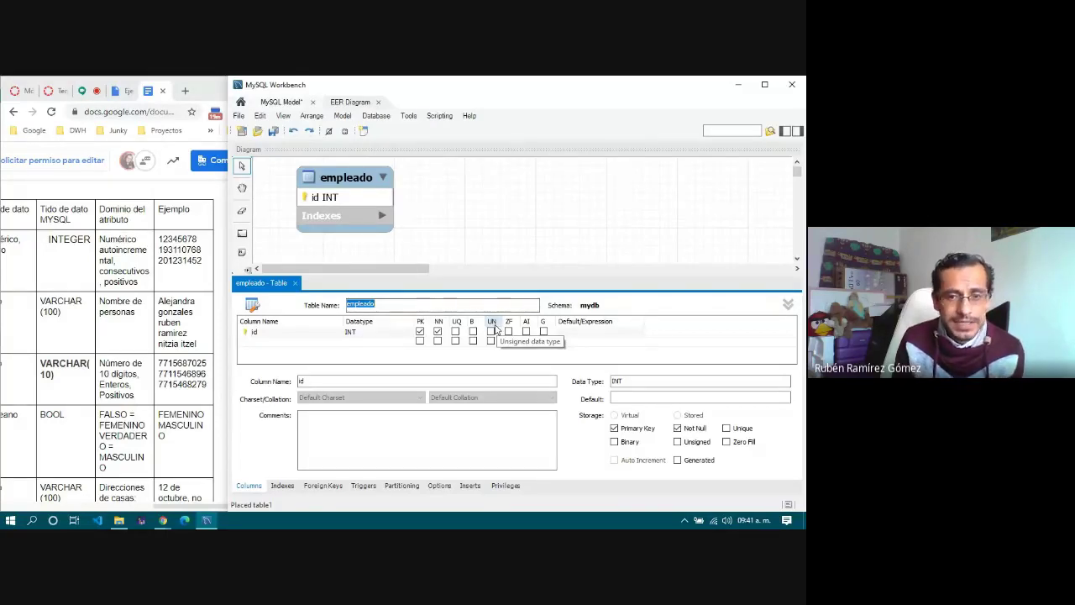
click(491, 332)
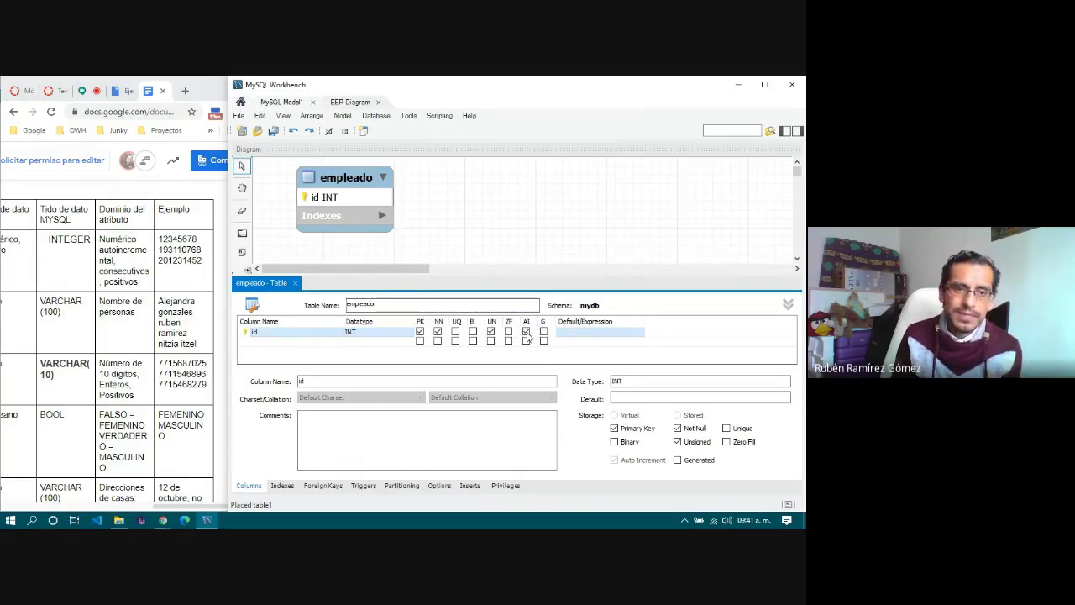
click(163, 520)
drag(175, 507, 136, 521)
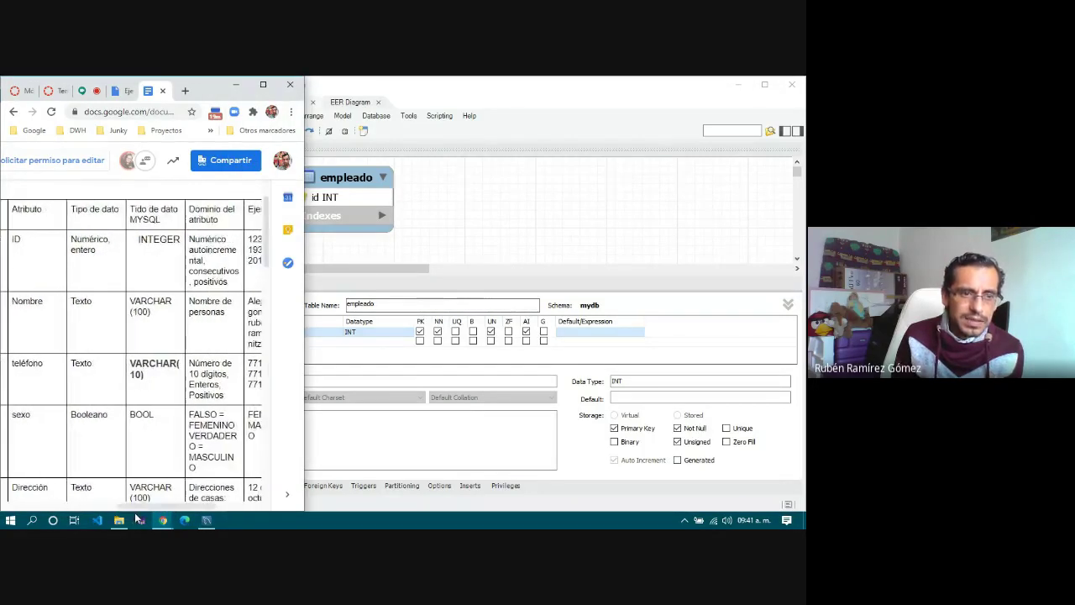
click(319, 343)
Add a nombre column and check the attribute document for its type
double_click(314, 340)
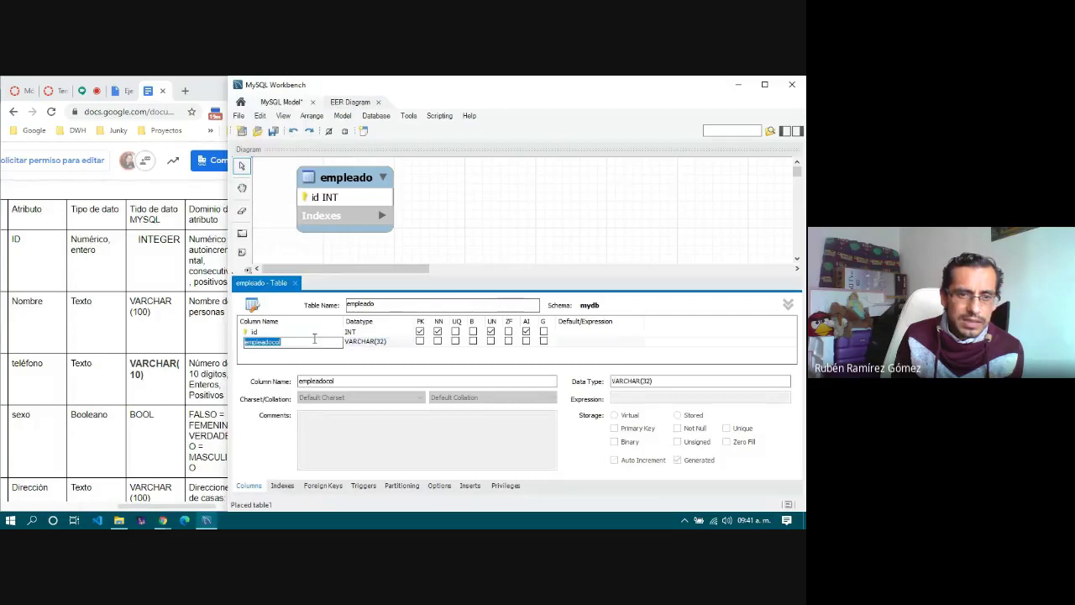
text(nombr)
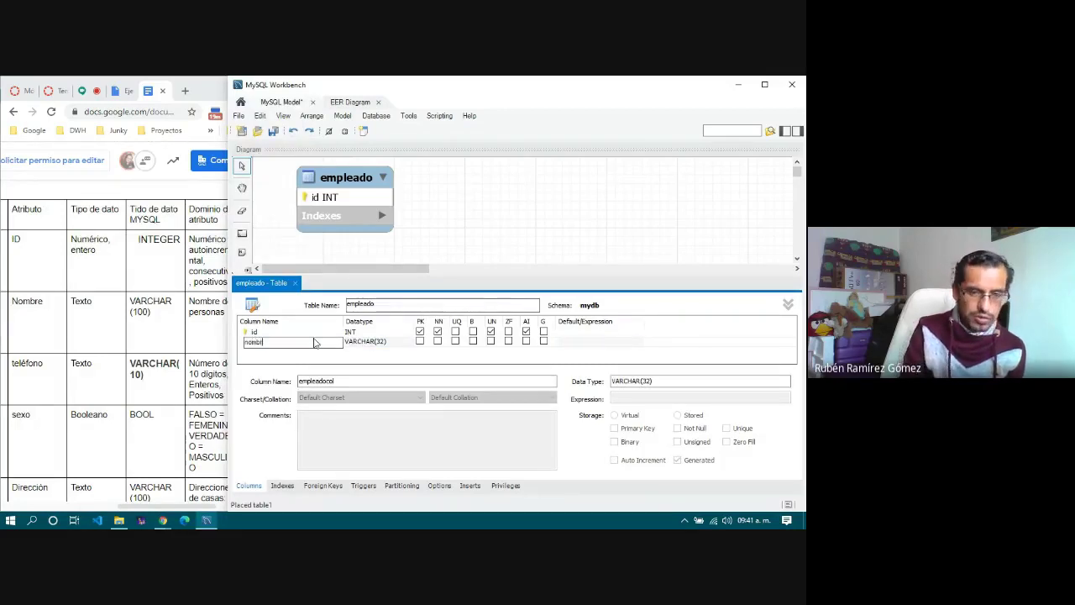
text(e)
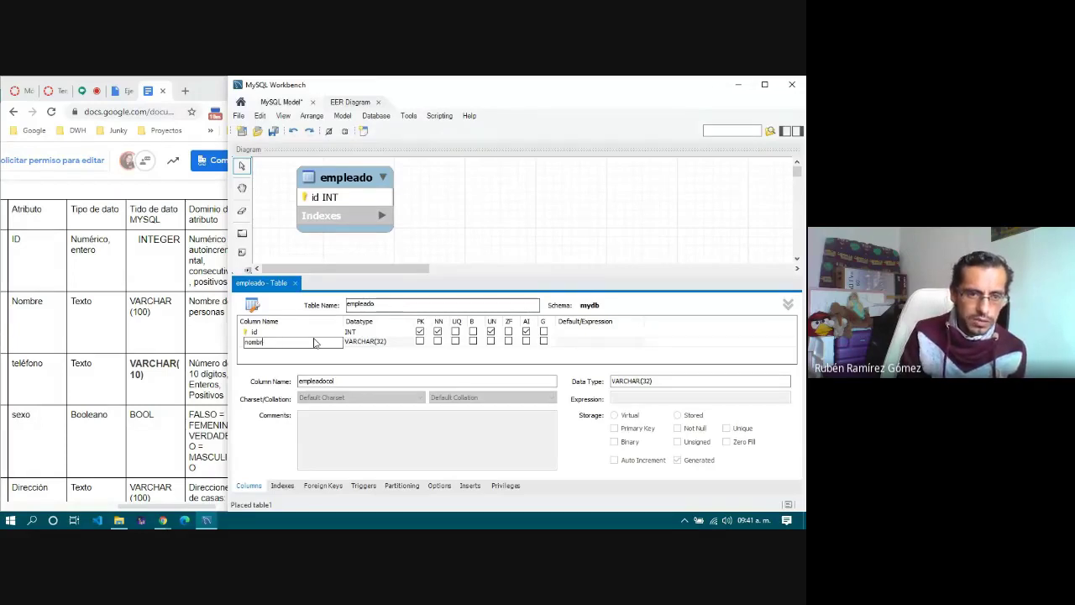
click(385, 345)
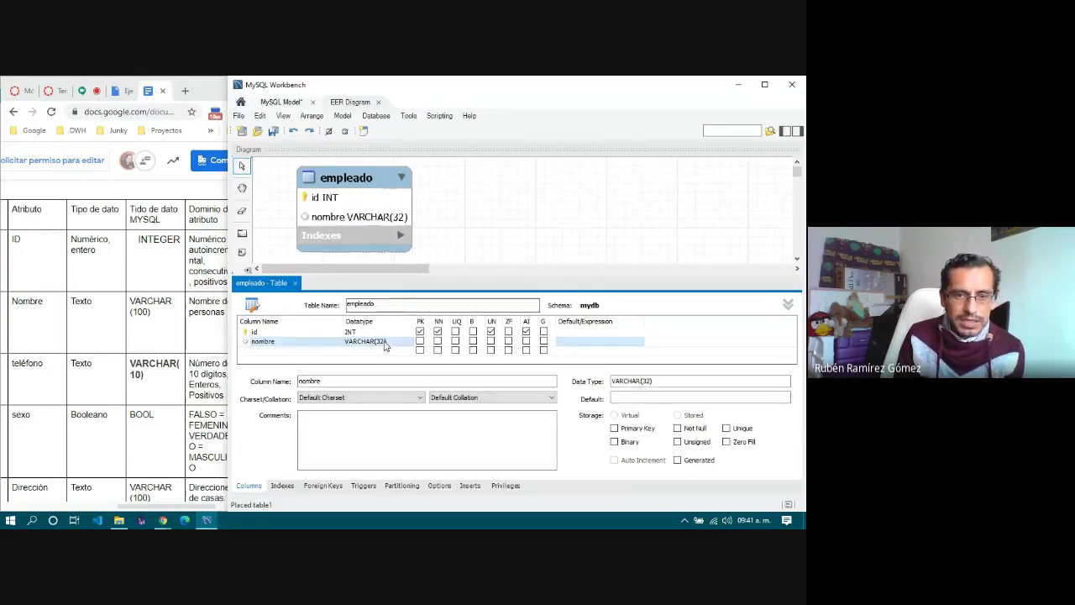
click(384, 343)
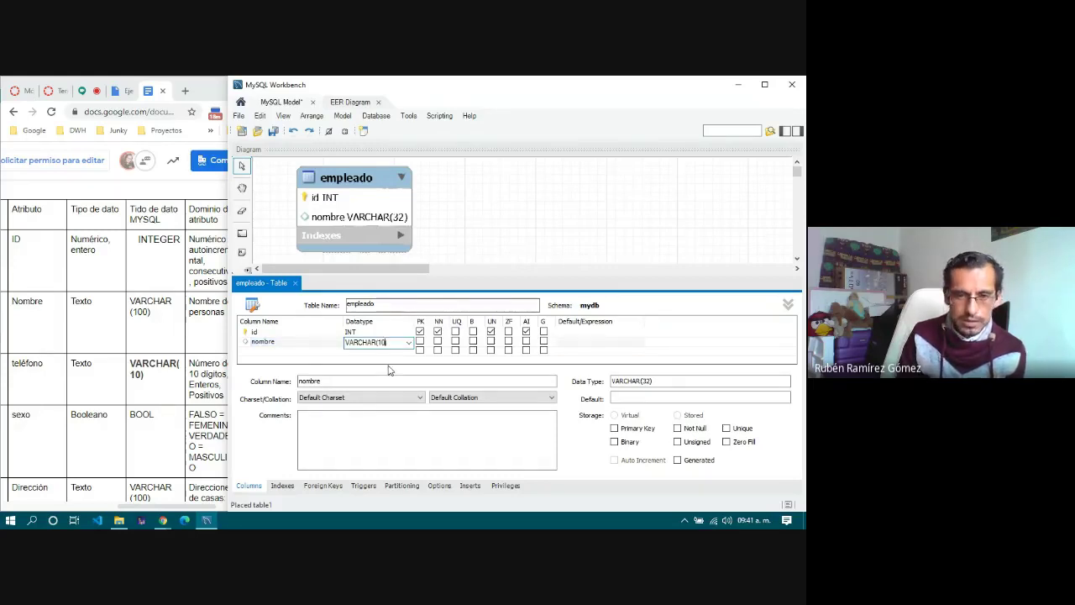
click(196, 308)
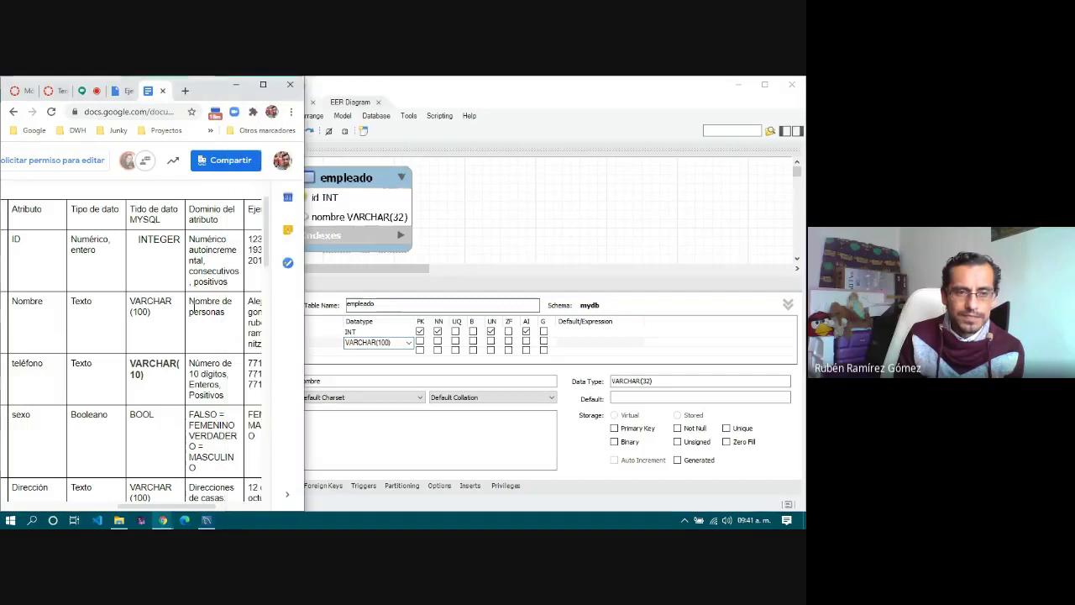
drag(145, 507, 183, 506)
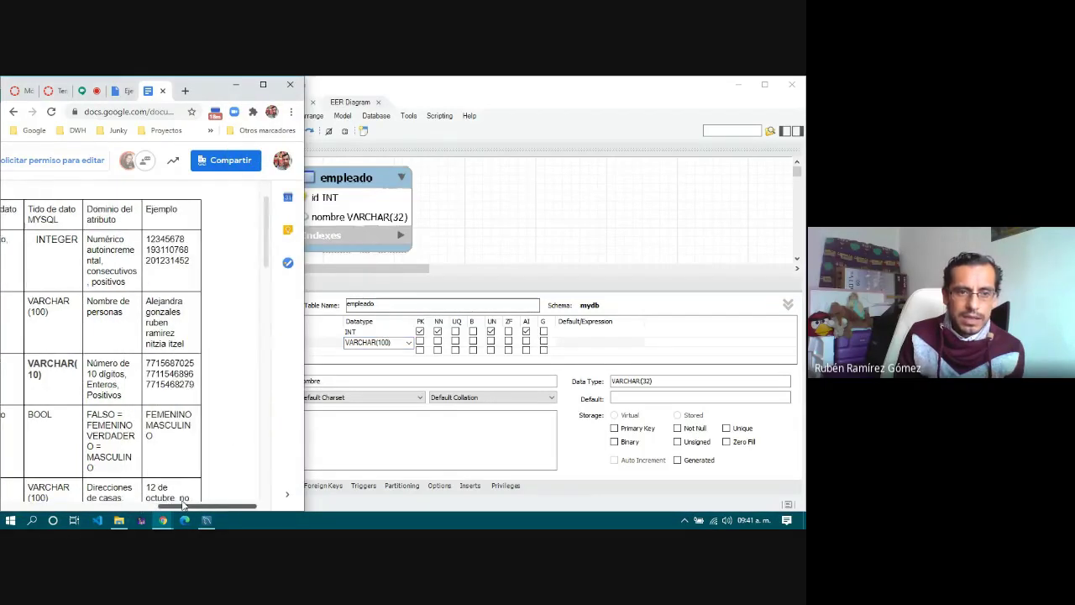
click(391, 346)
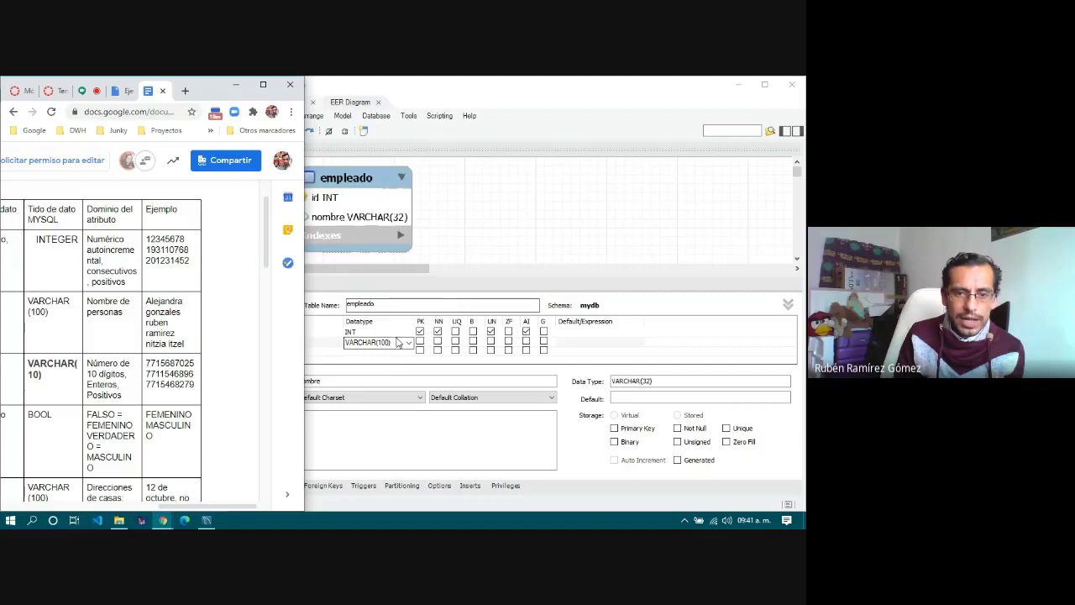
Set nombre's type to VARCHAR(100) and mark it not null
click(466, 269)
drag(466, 269, 303, 270)
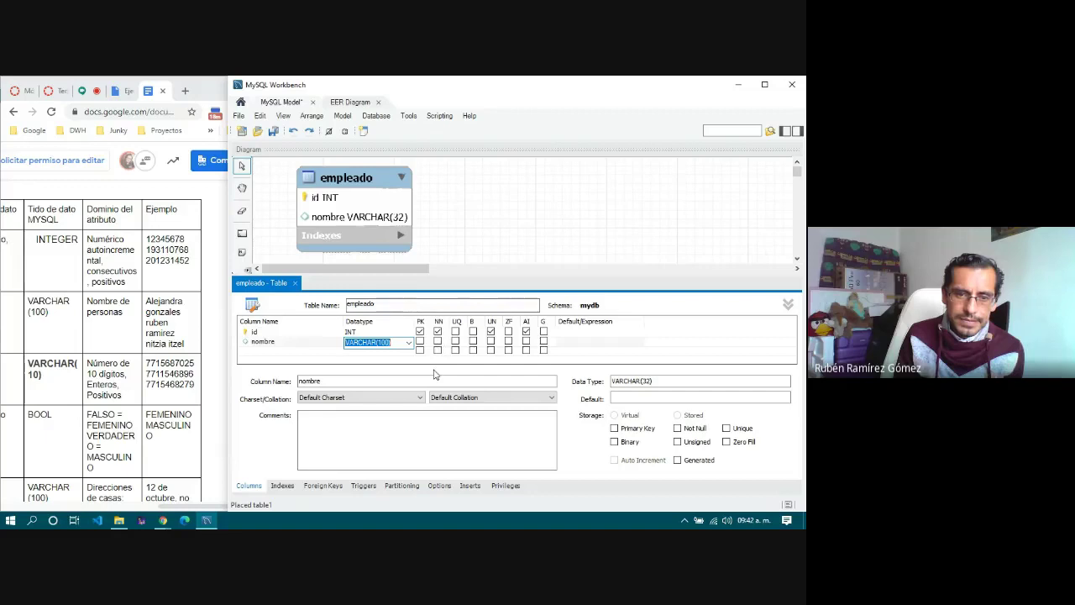
key(Return)
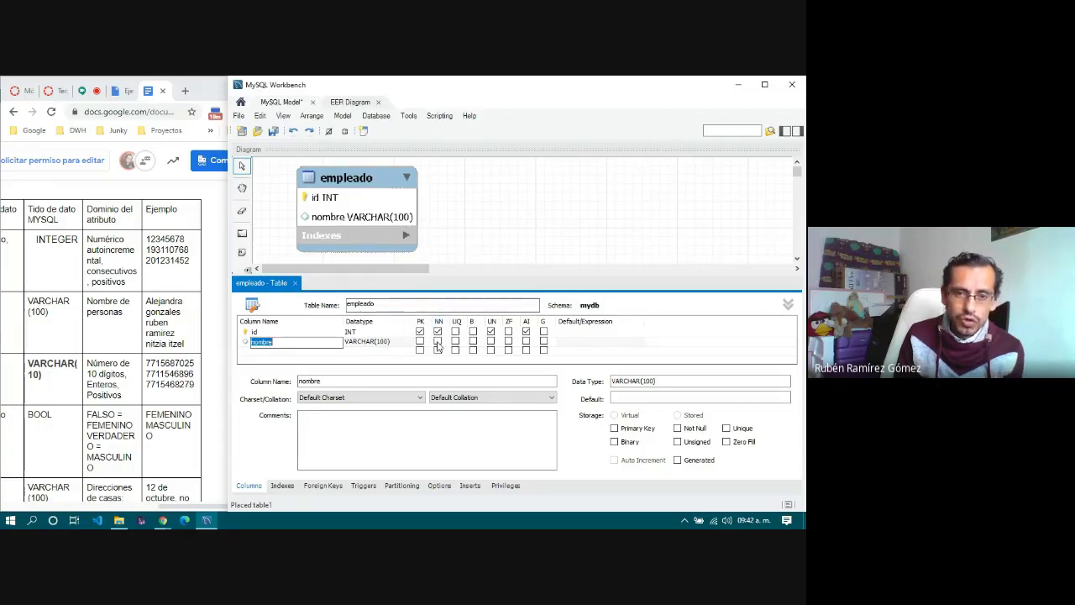
click(436, 342)
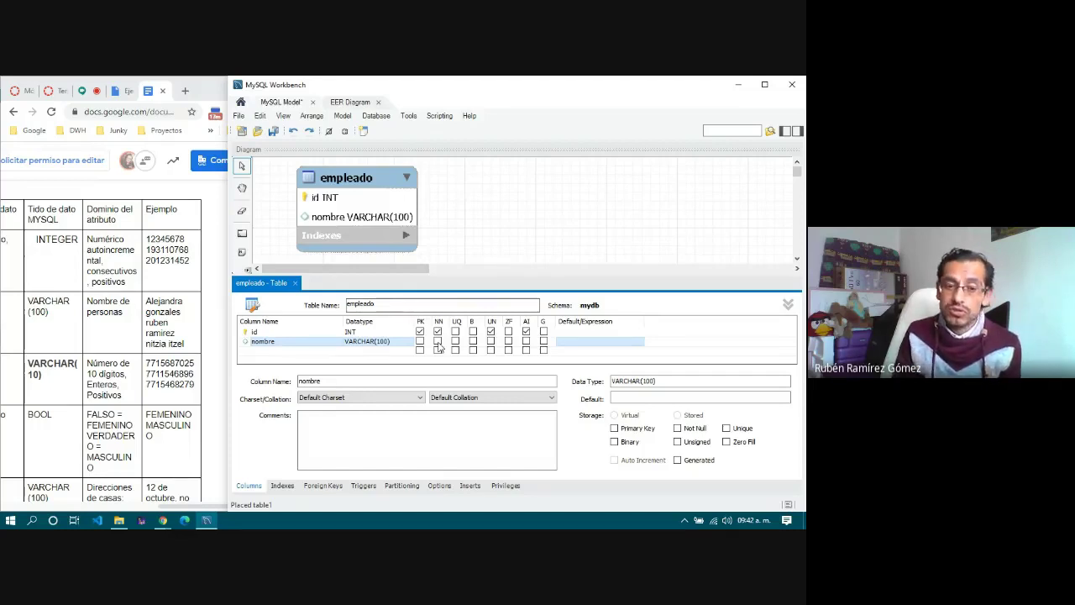
click(437, 341)
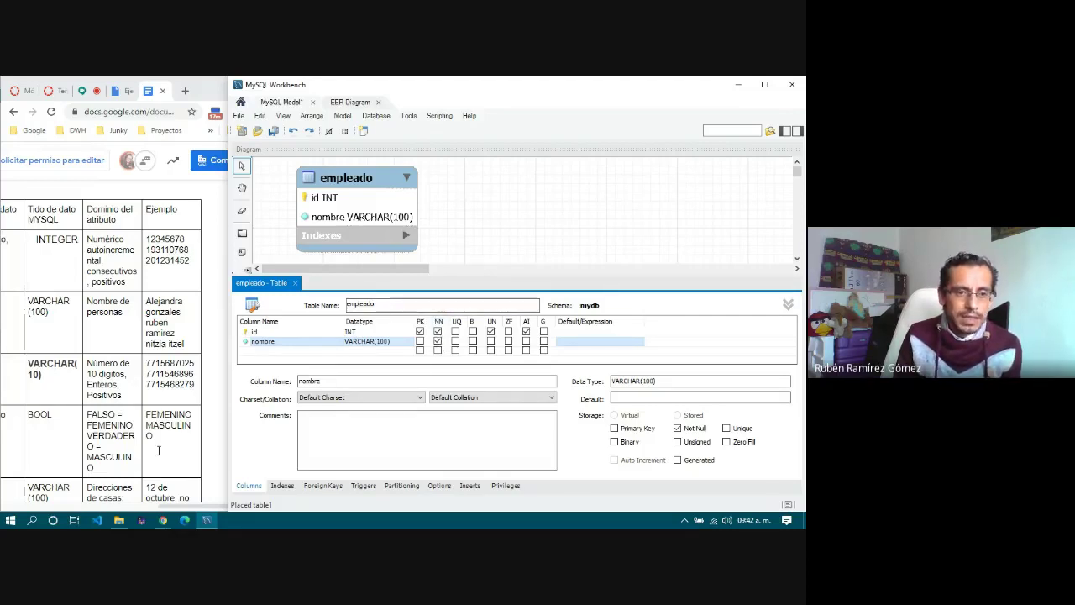
click(173, 507)
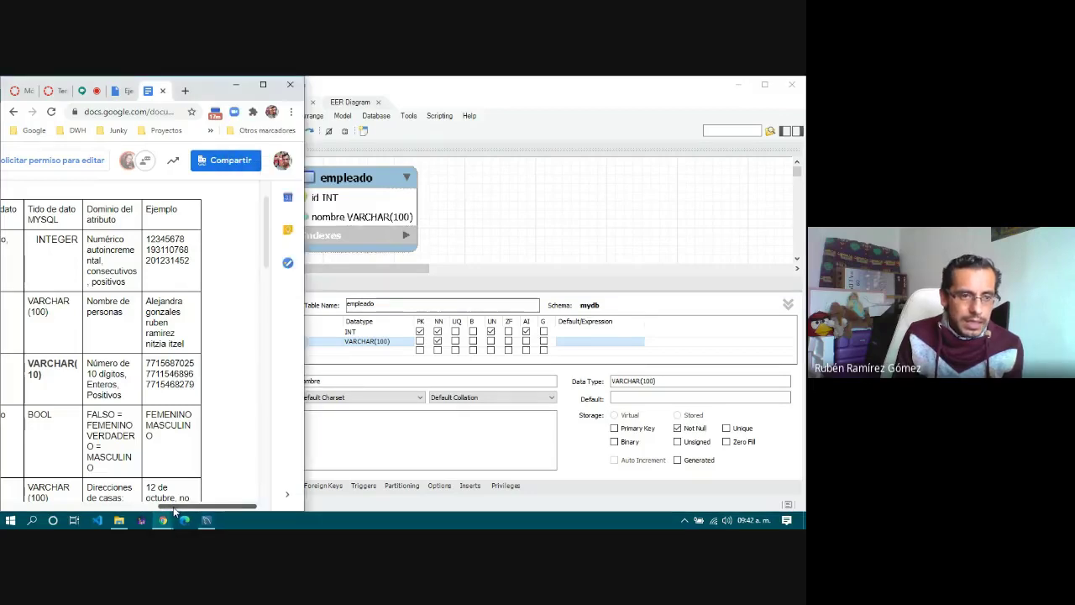
drag(152, 507, 107, 508)
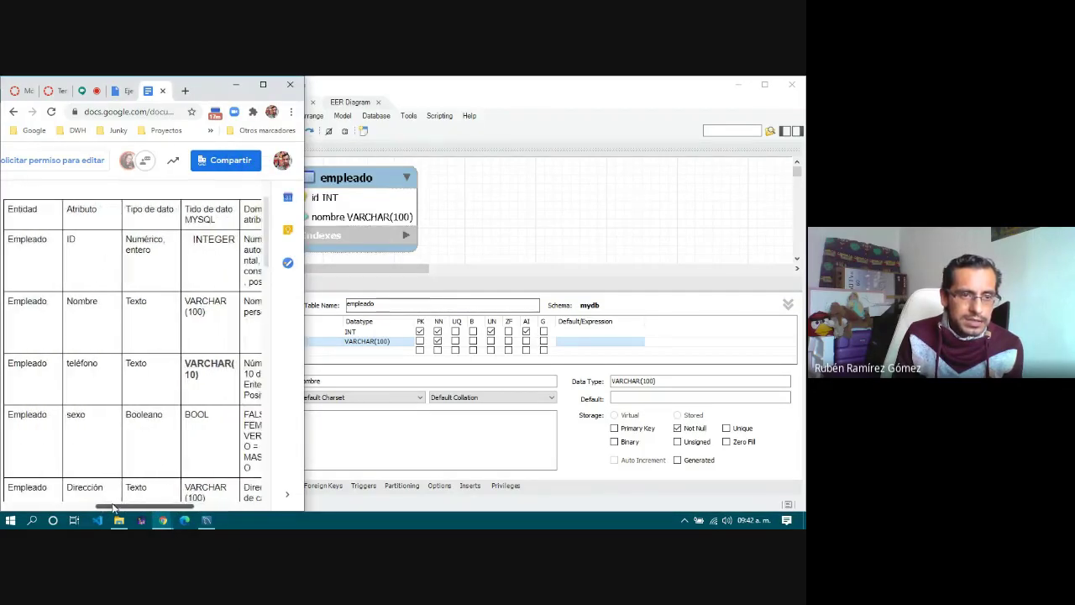
click(366, 346)
Add a telefono column with data type VARCHAR(10)
double_click(266, 351)
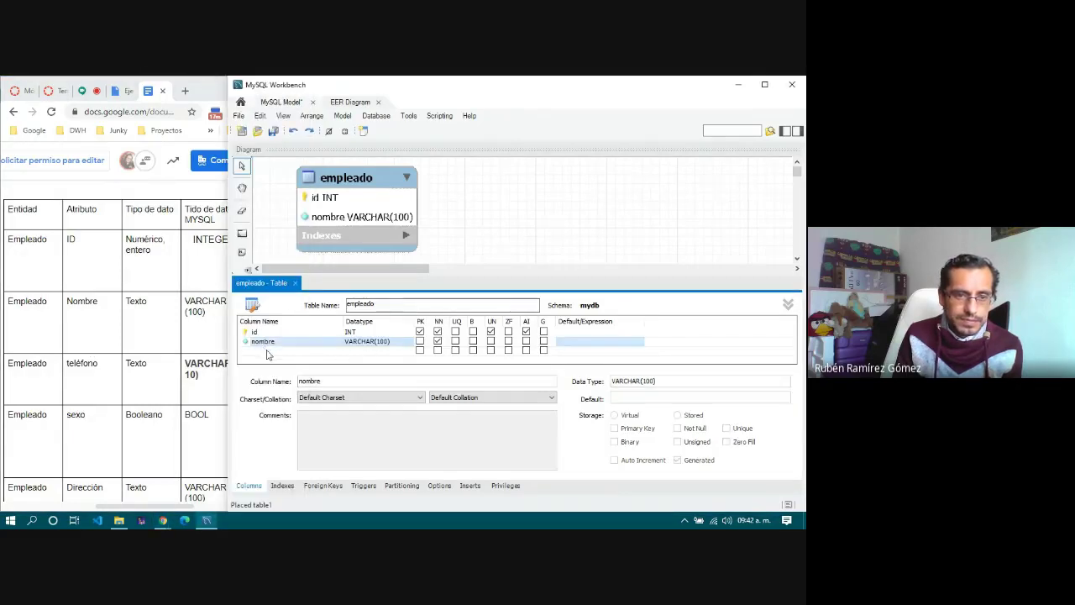
text(t)
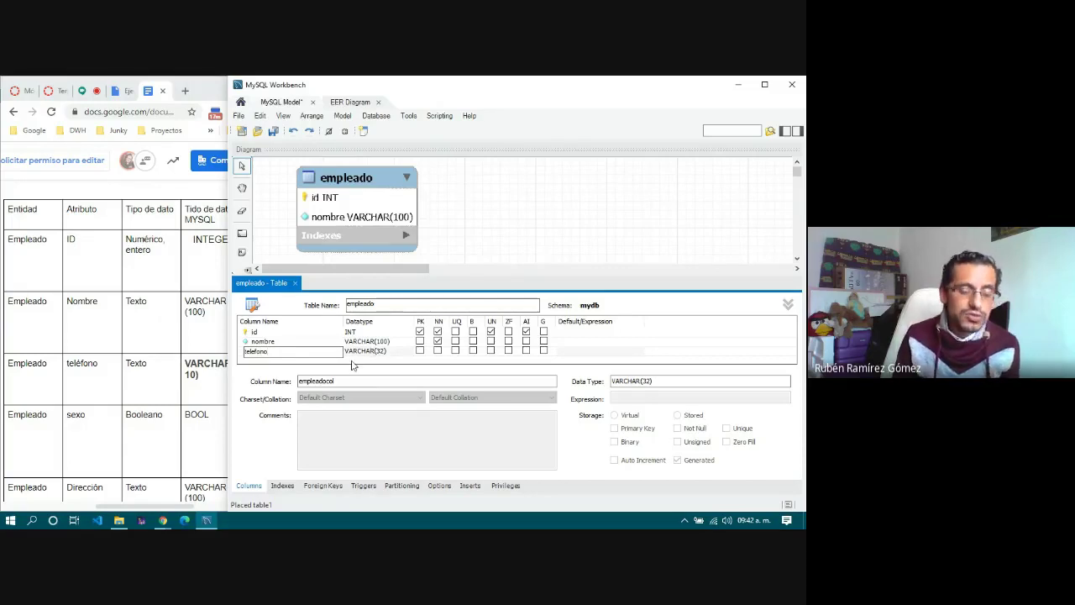
text(elefono)
key(Return)
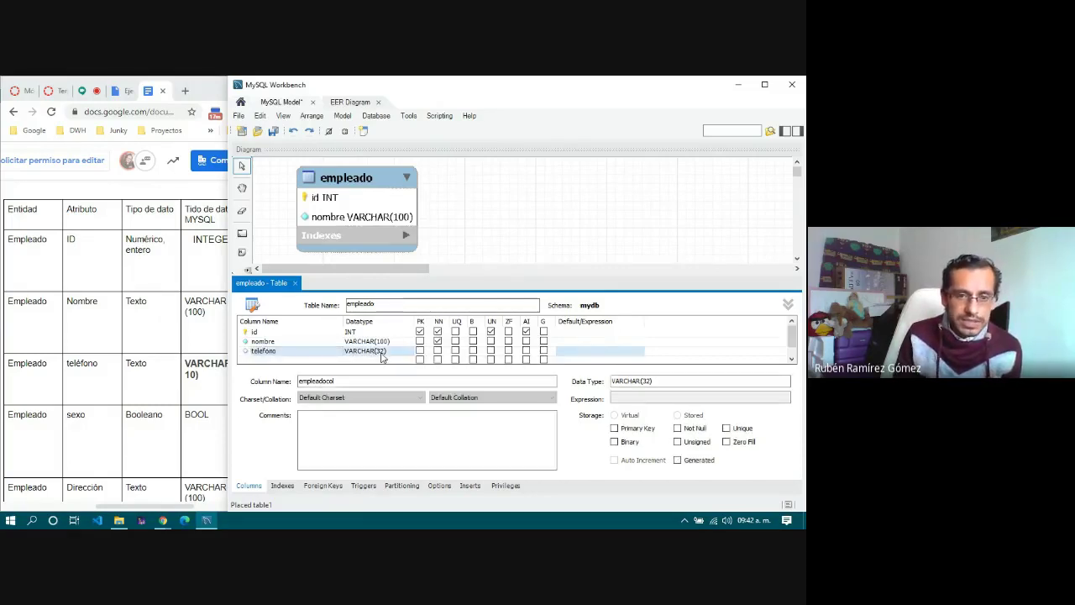
double_click(382, 357)
key(BackSpace)
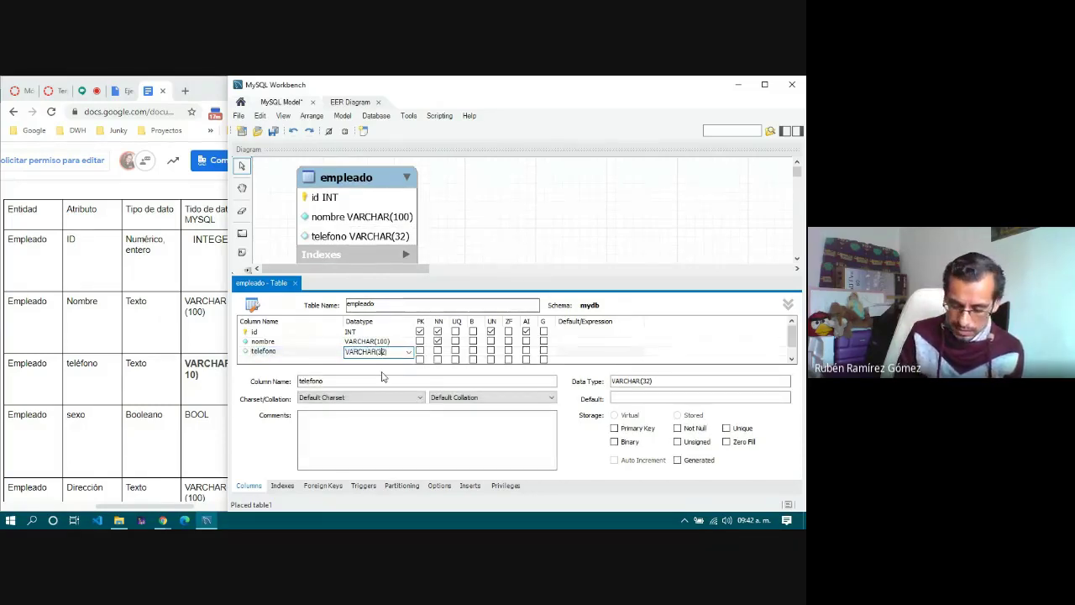
text(10)
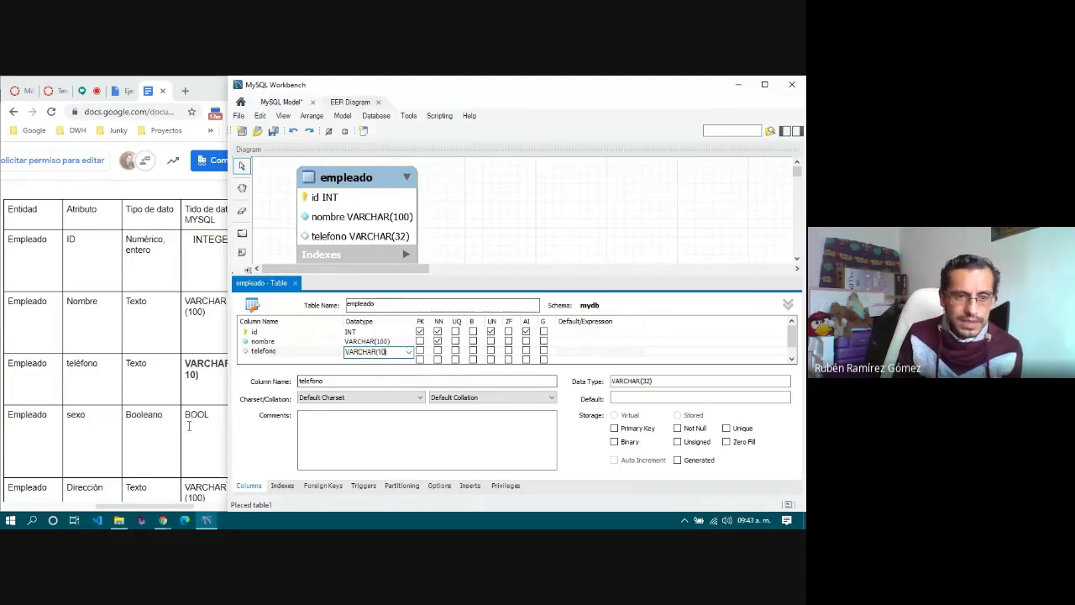
Mark telefono not null and start a new column named sexo
click(130, 374)
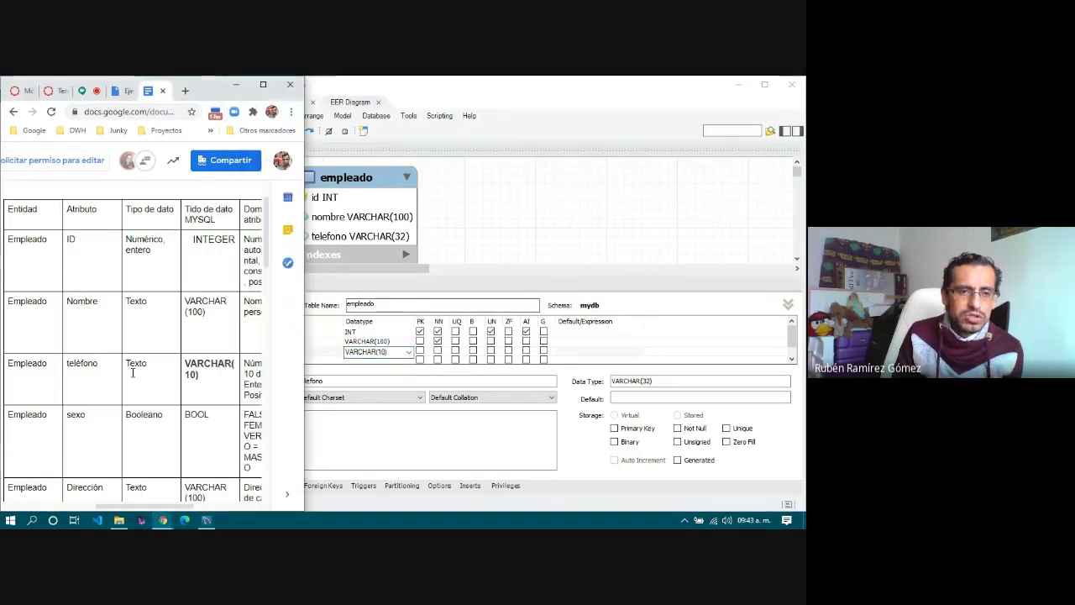
scroll(132, 372, down, 3)
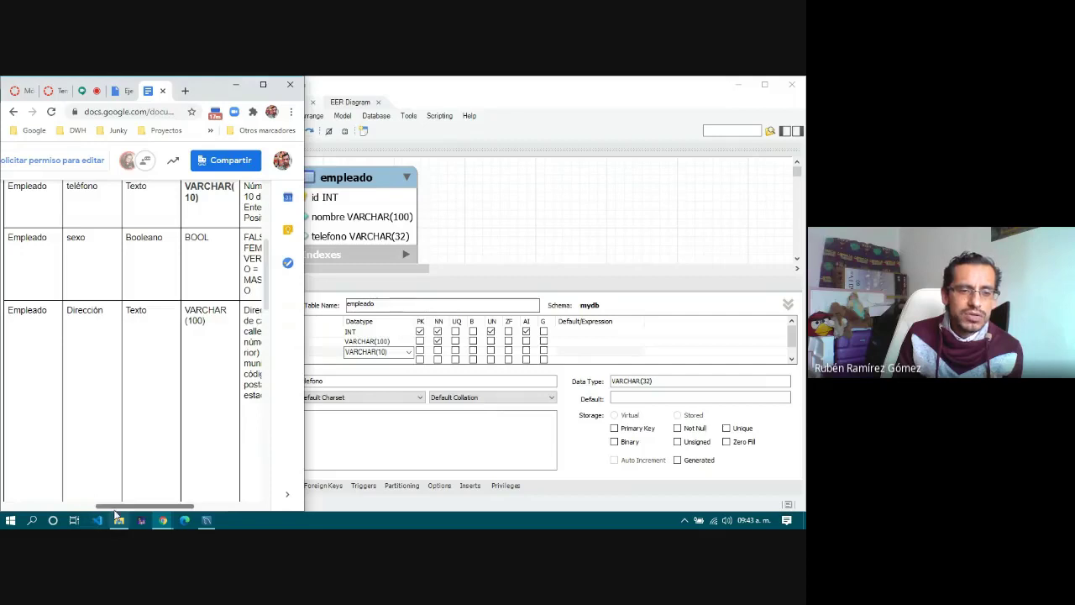
drag(115, 509, 143, 509)
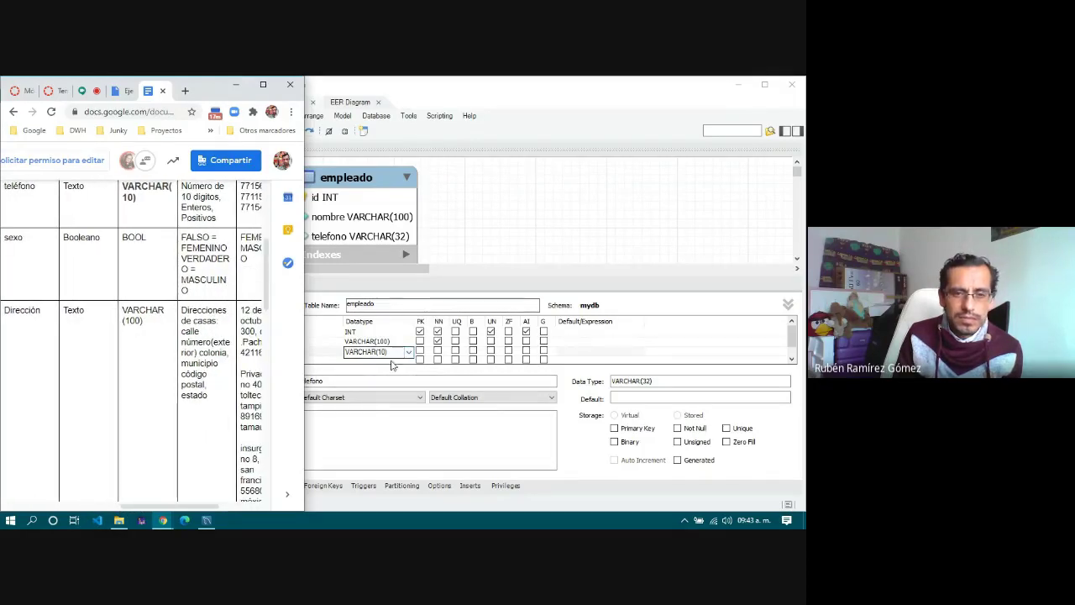
click(582, 286)
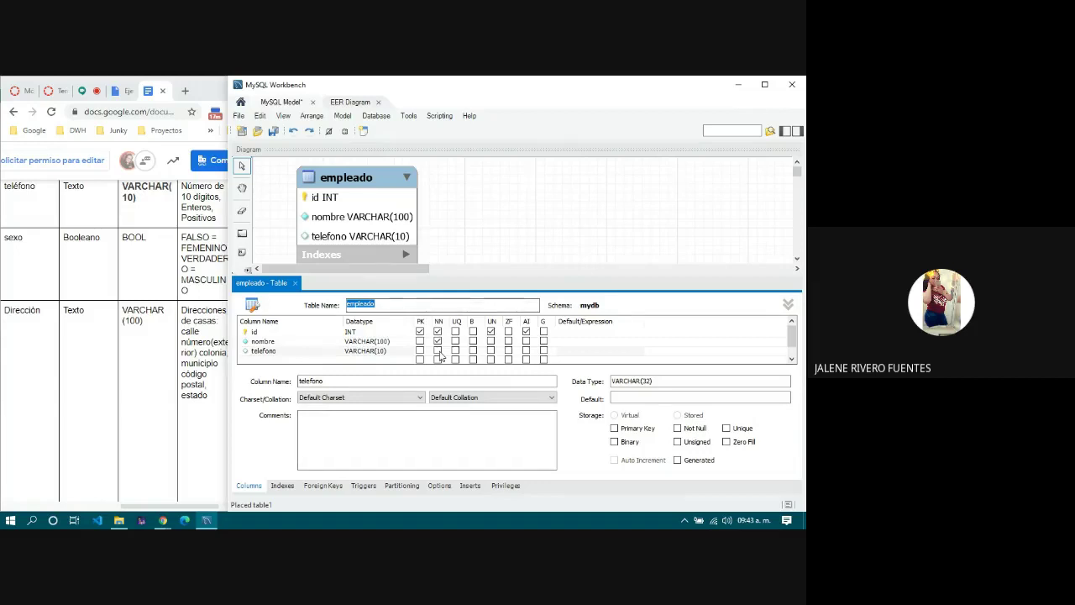
click(439, 351)
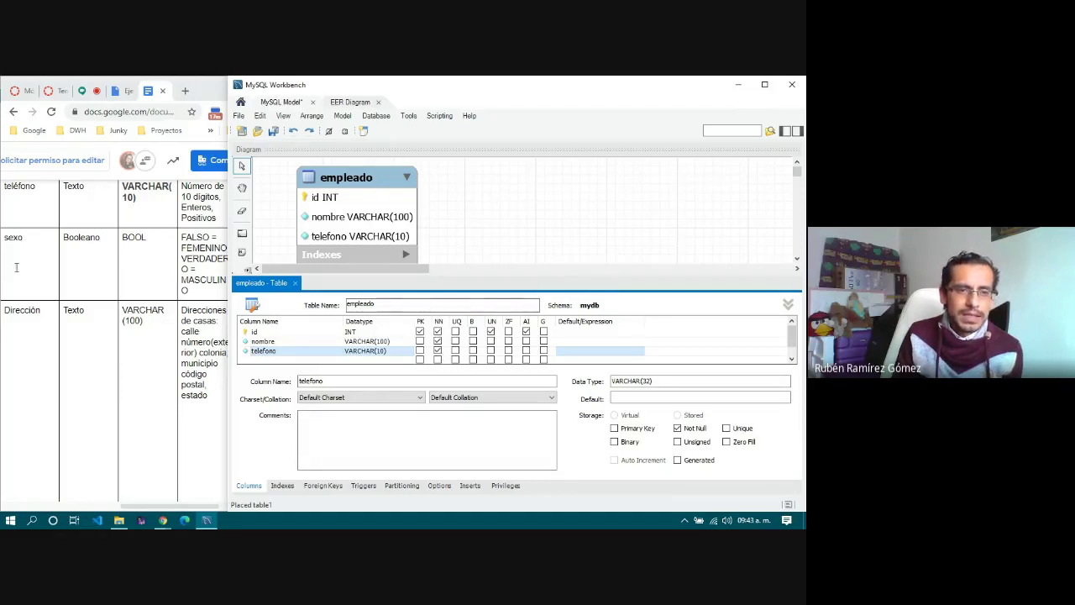
click(270, 360)
click(271, 361)
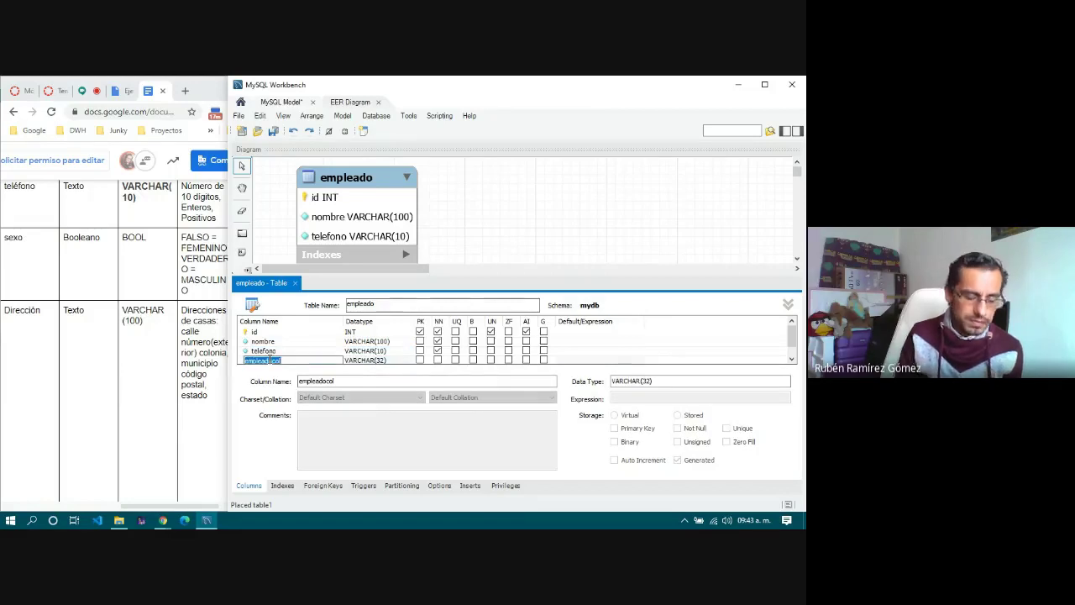
text(sexo)
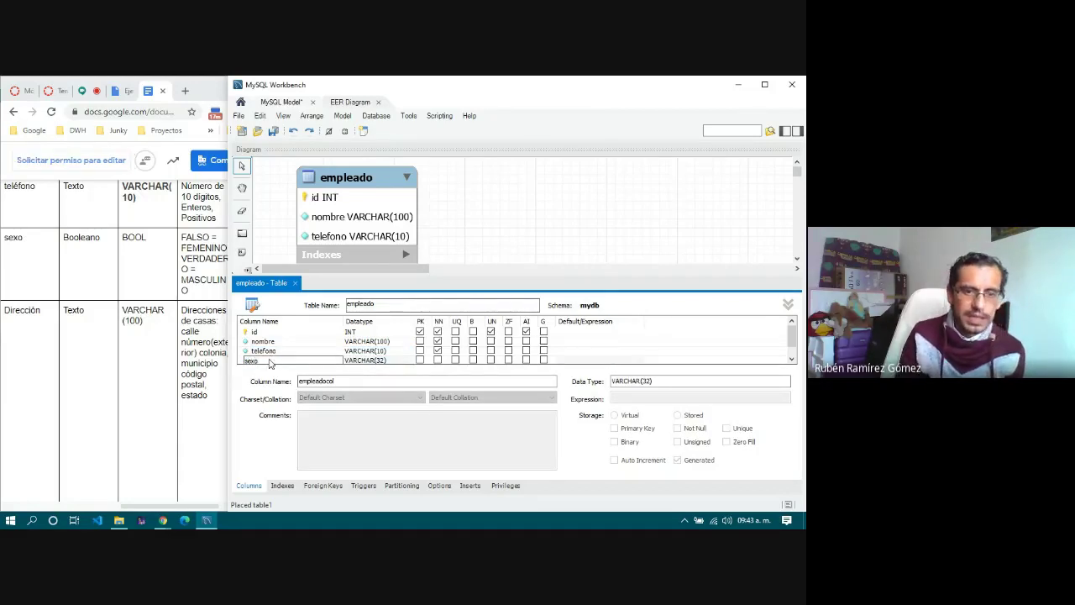
Set sexo's type to BOOLEAN, stored as TINYINT, and mark it not null
click(409, 361)
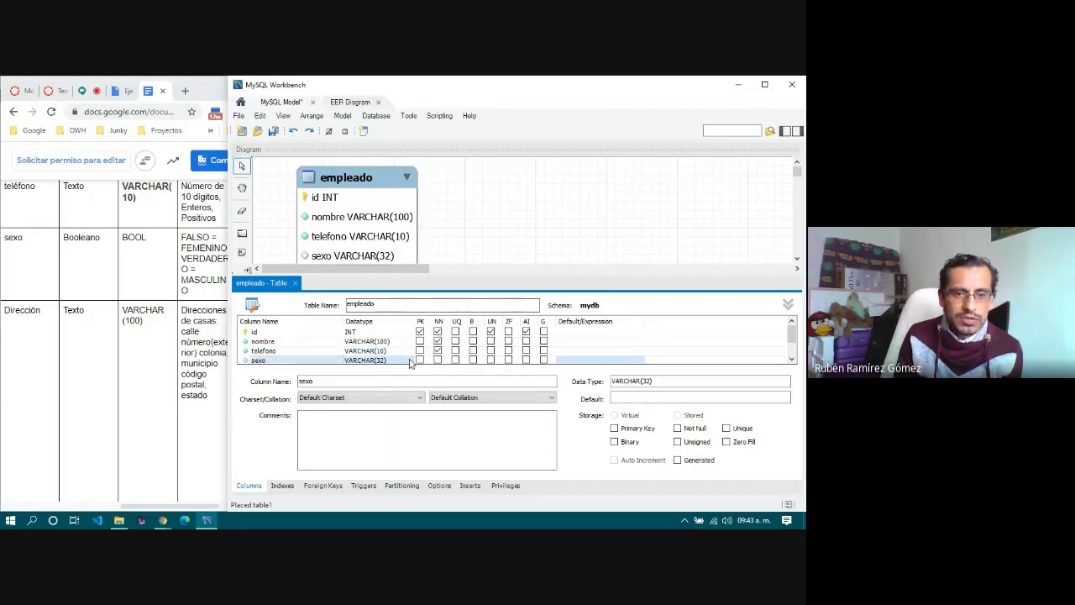
click(410, 361)
click(410, 361)
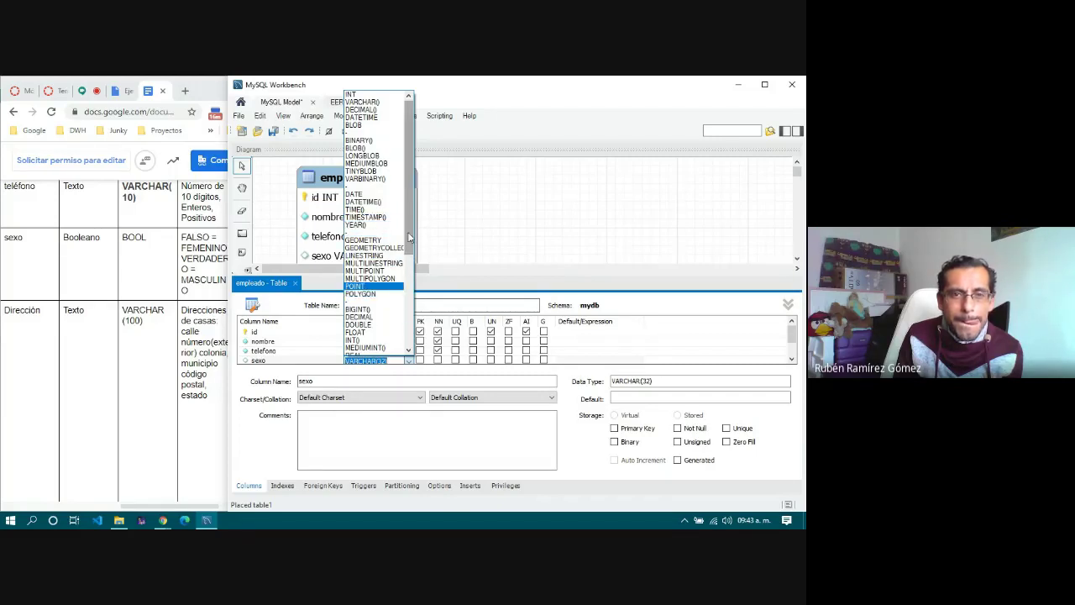
drag(409, 238, 419, 335)
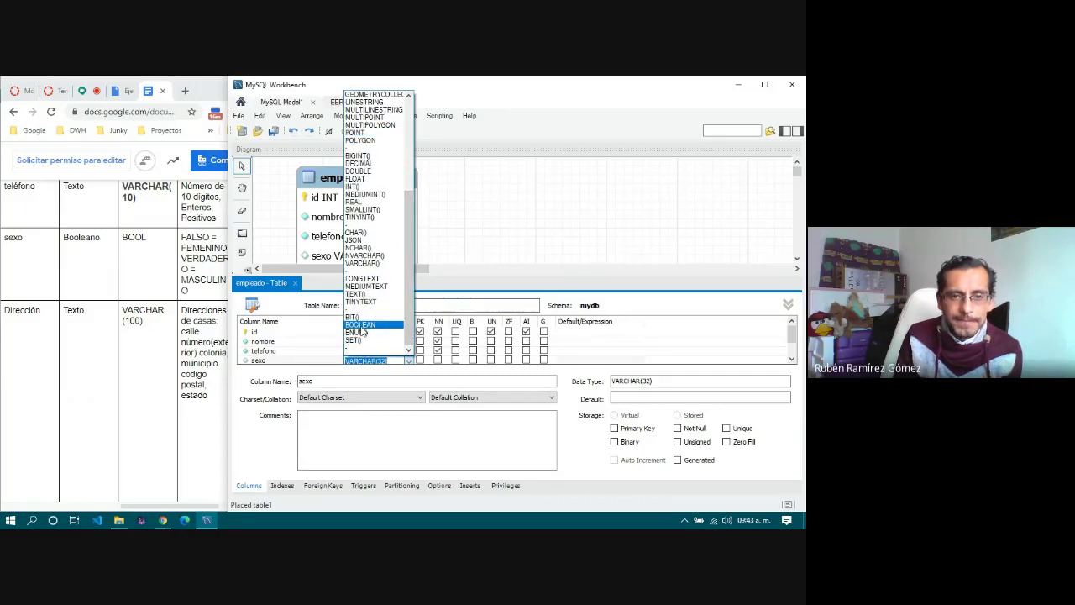
click(361, 326)
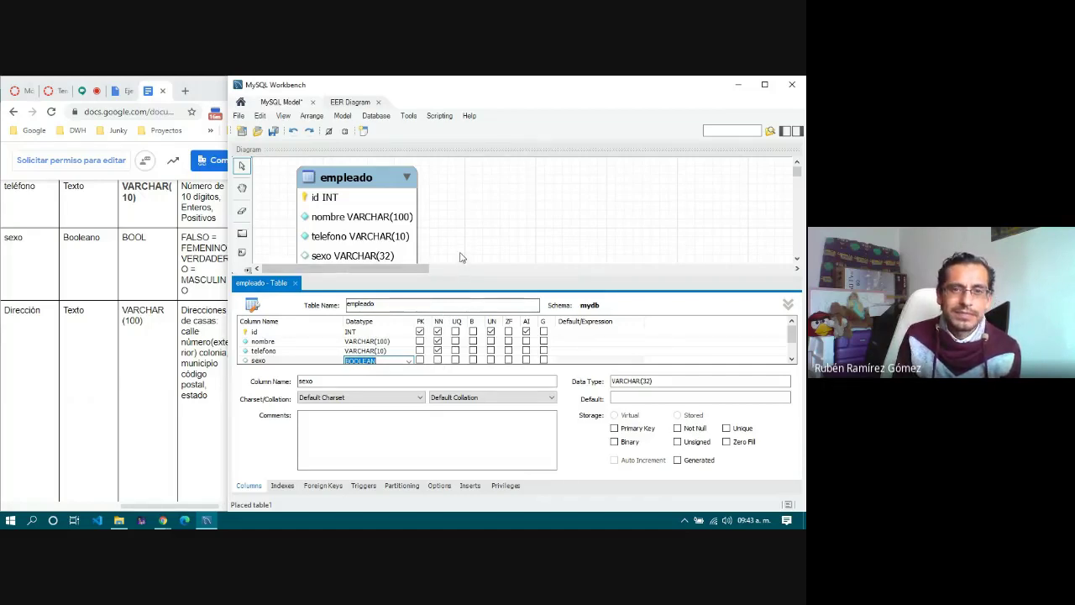
scroll(461, 257, down, 1)
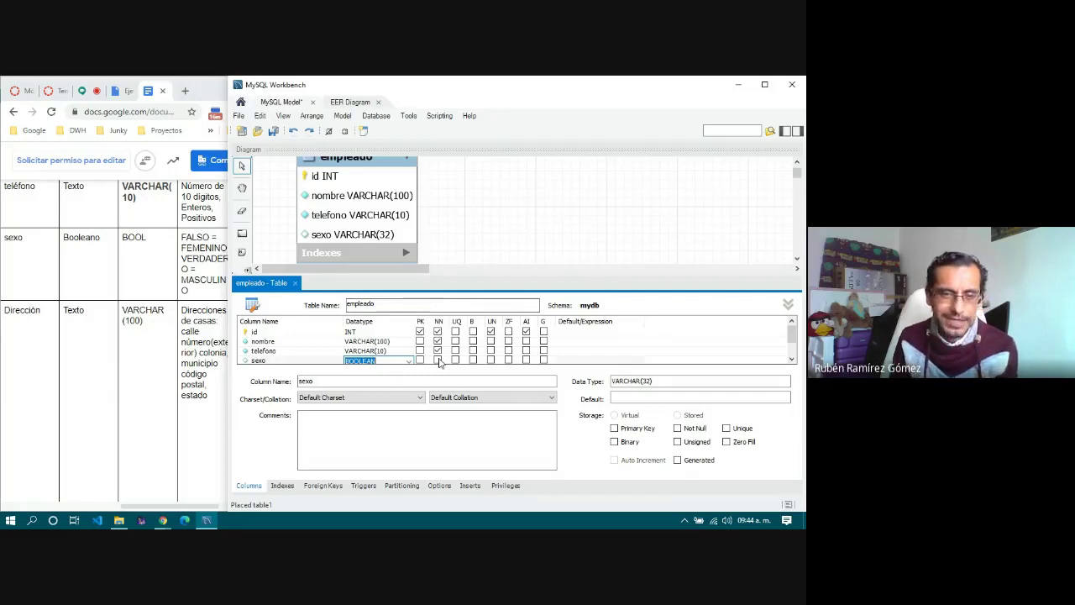
click(439, 360)
scroll(361, 336, down, 1)
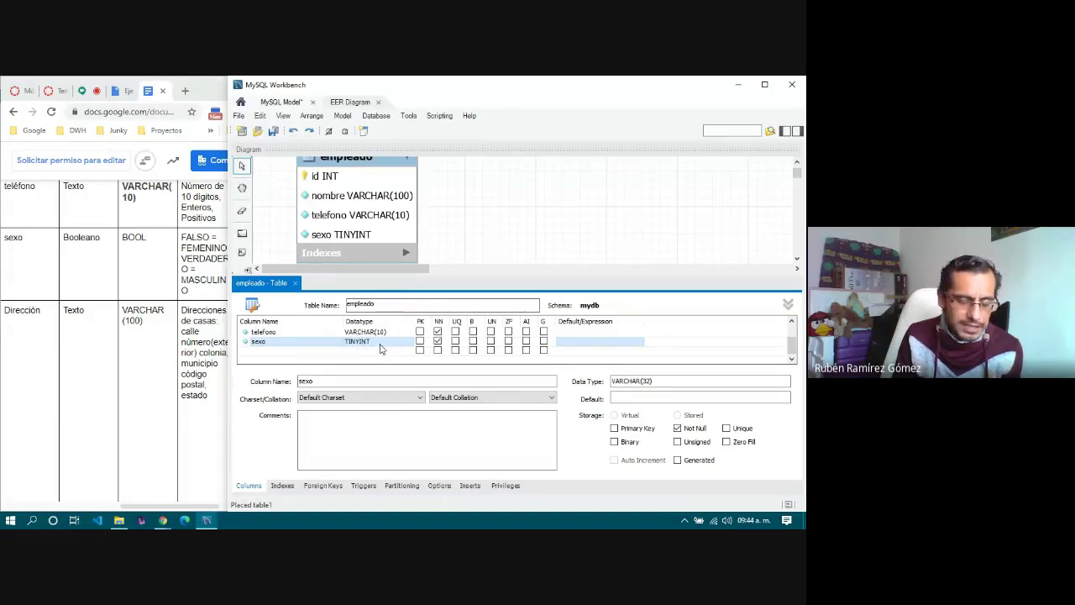
click(140, 253)
Add a new empleado column named direccion
scroll(150, 272, down, 2)
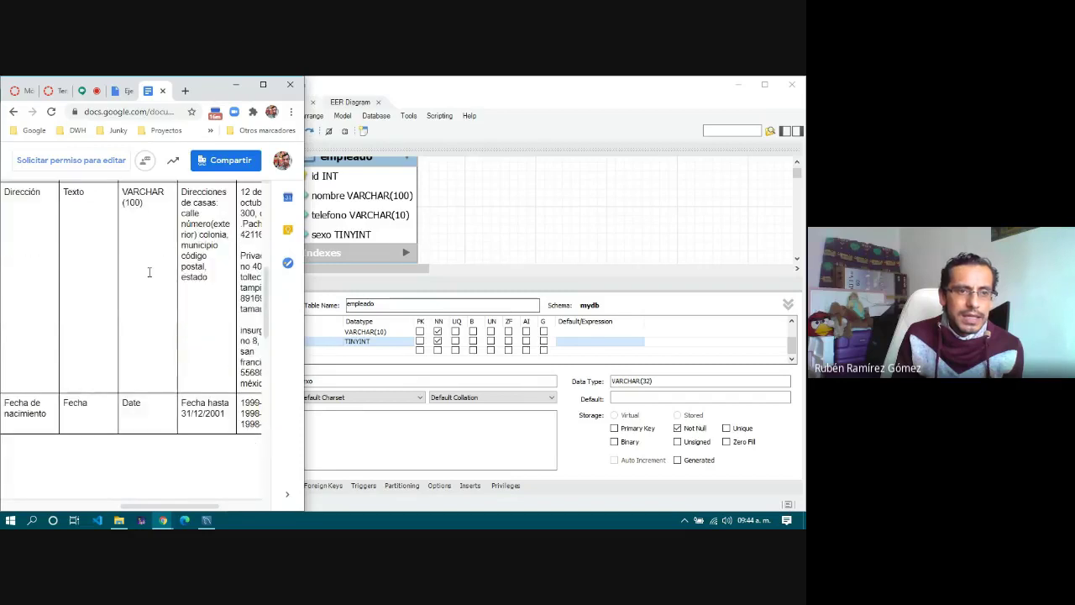
click(332, 350)
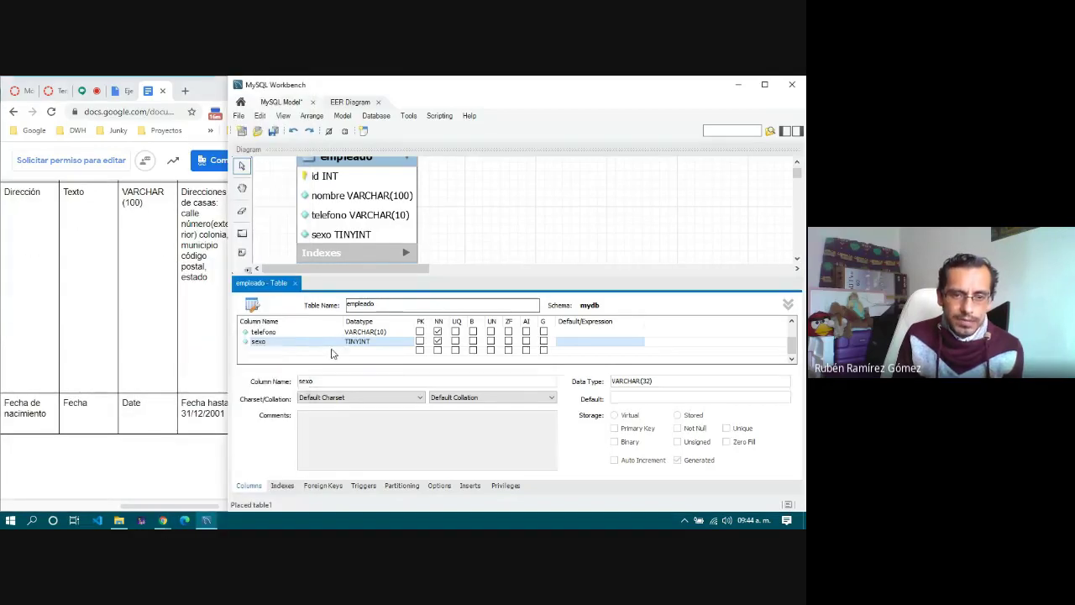
double_click(318, 352)
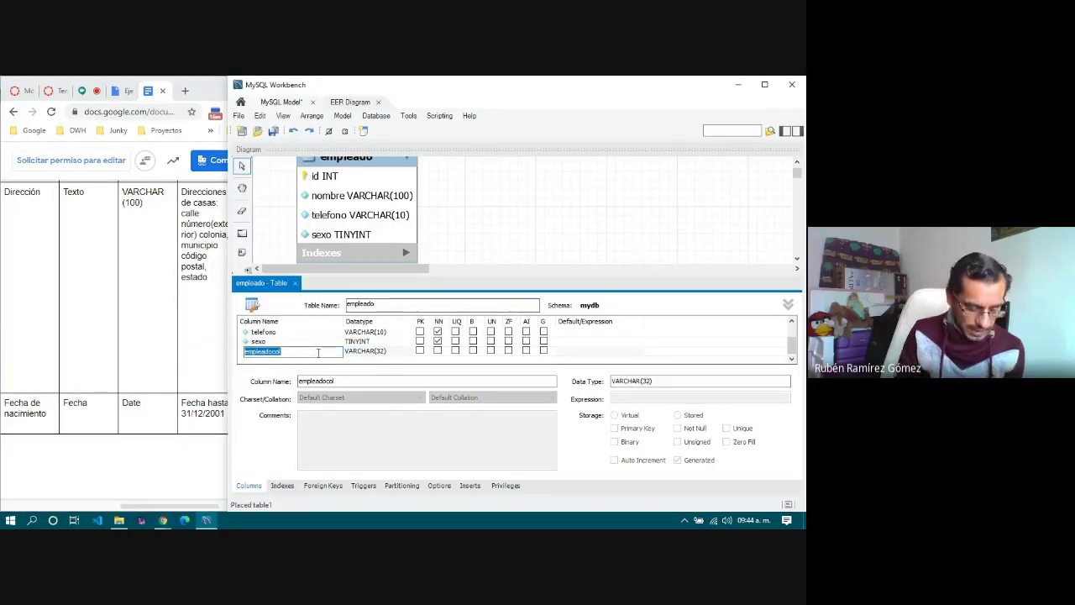
text(direcci)
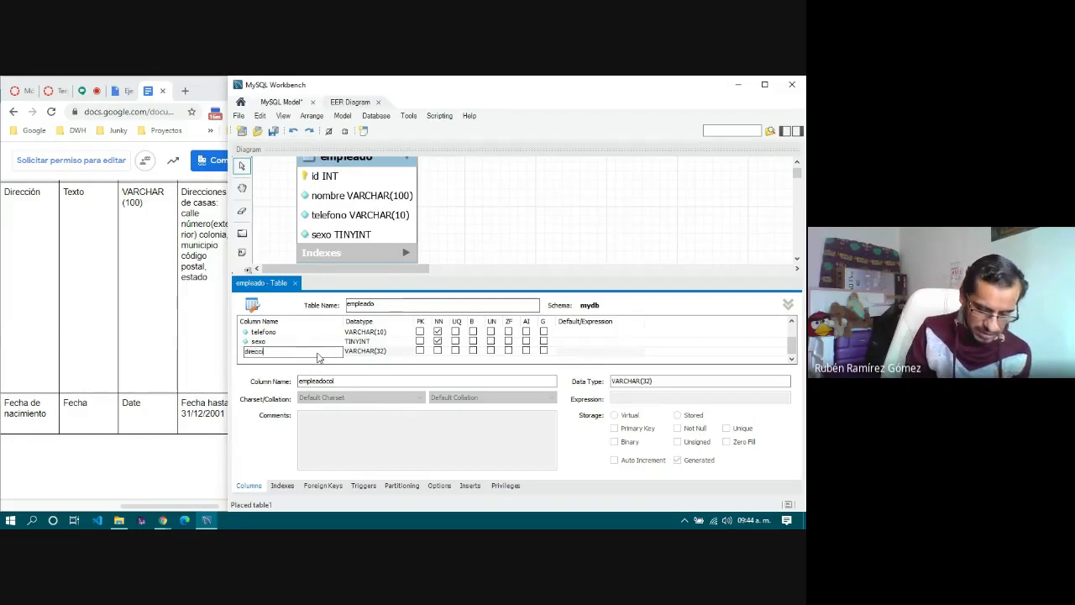
text(onm)
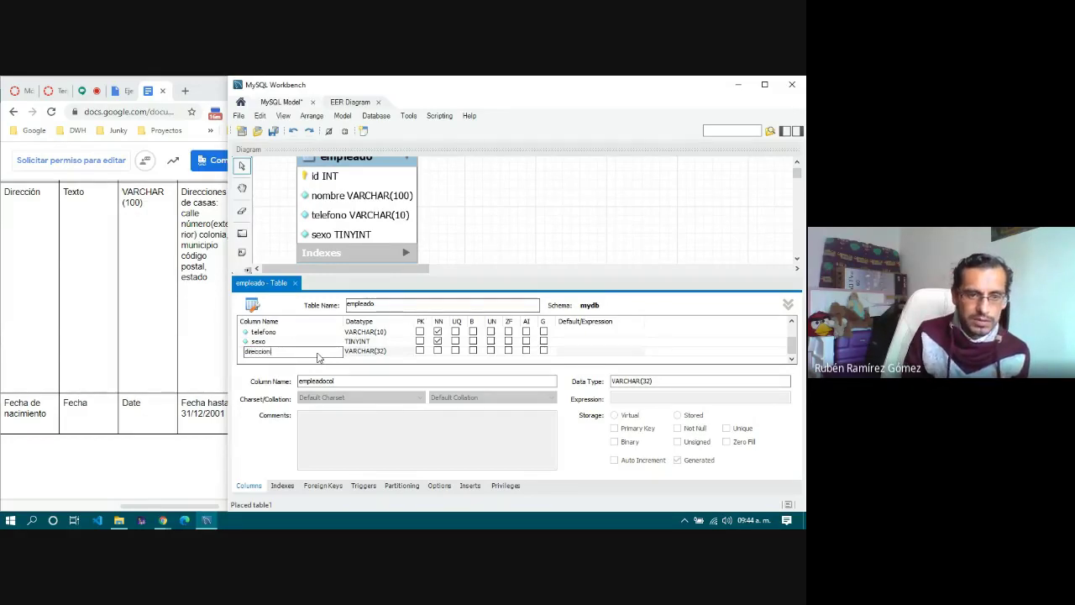
key(Return)
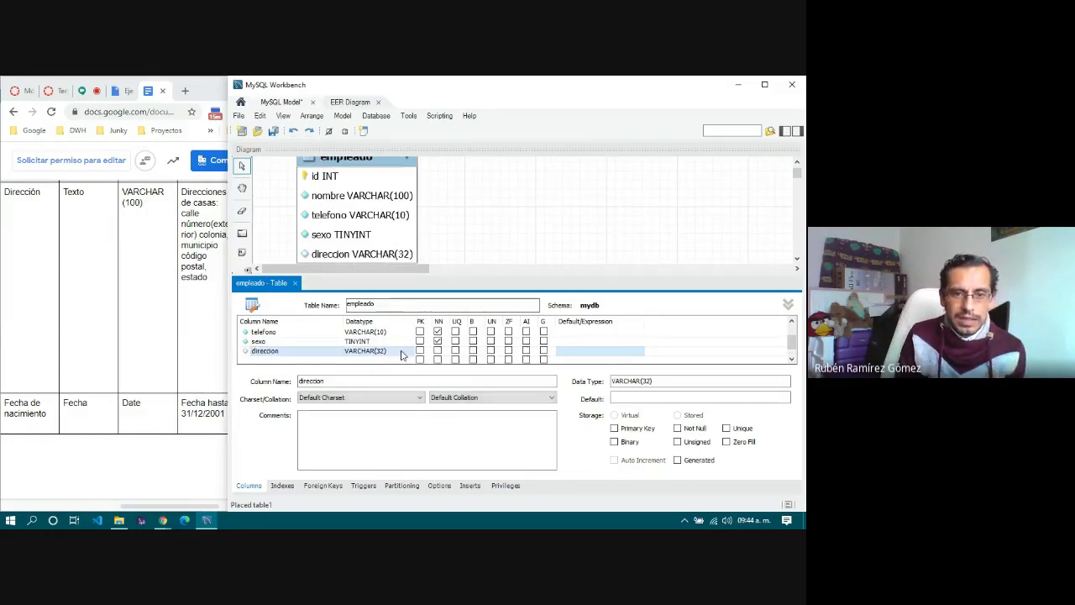
Set direccion's type to VARCHAR(100) and add a new column row below it
click(401, 352)
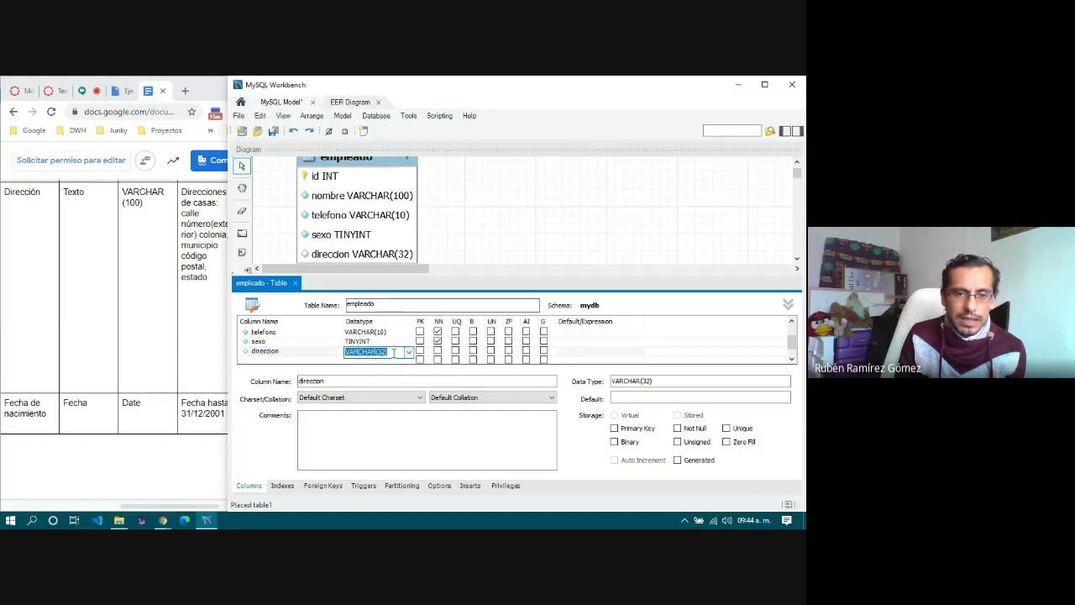
click(391, 352)
key(BackSpace)
key(BackSpace)
key(BackSpace)
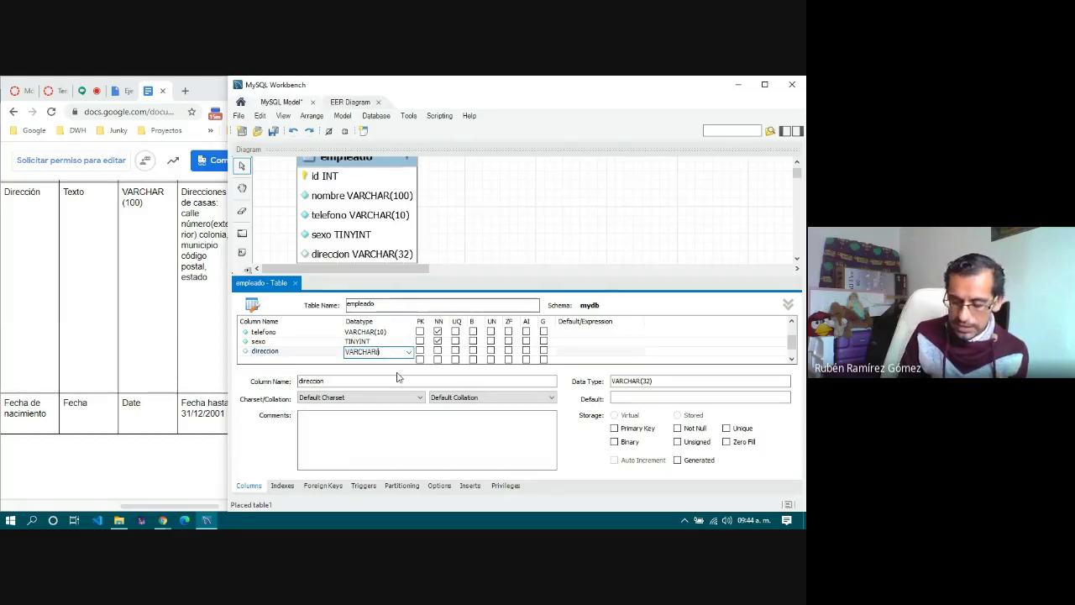
text(100)
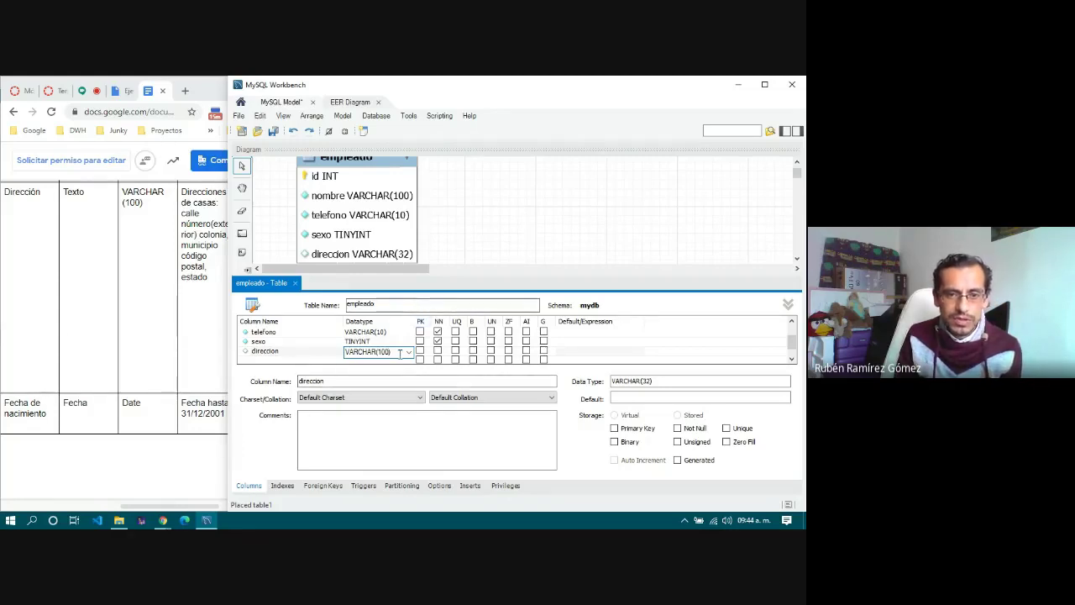
key(Return)
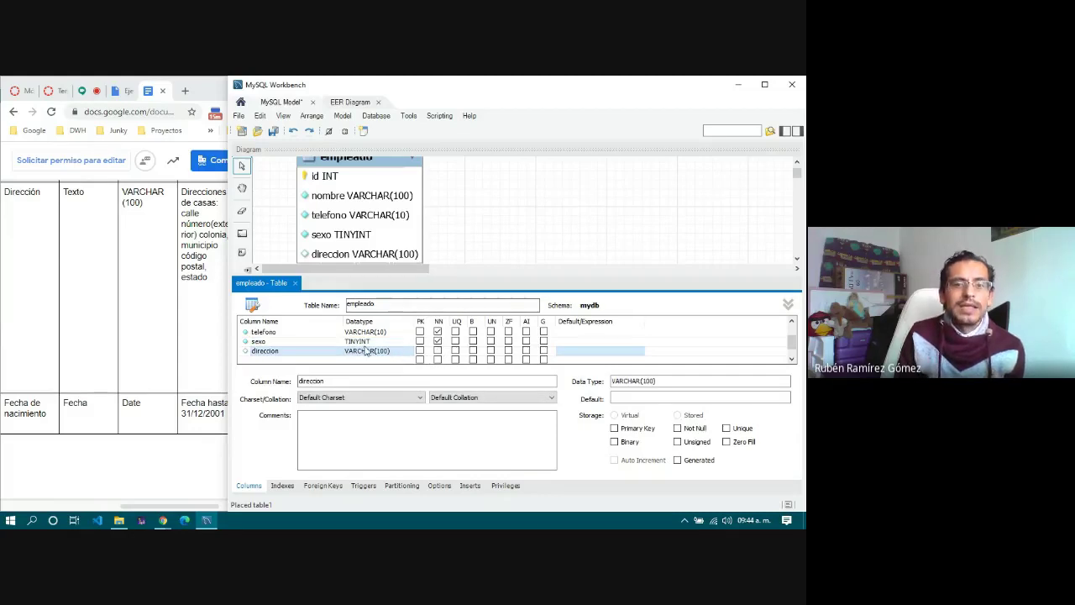
scroll(333, 347, down, 1)
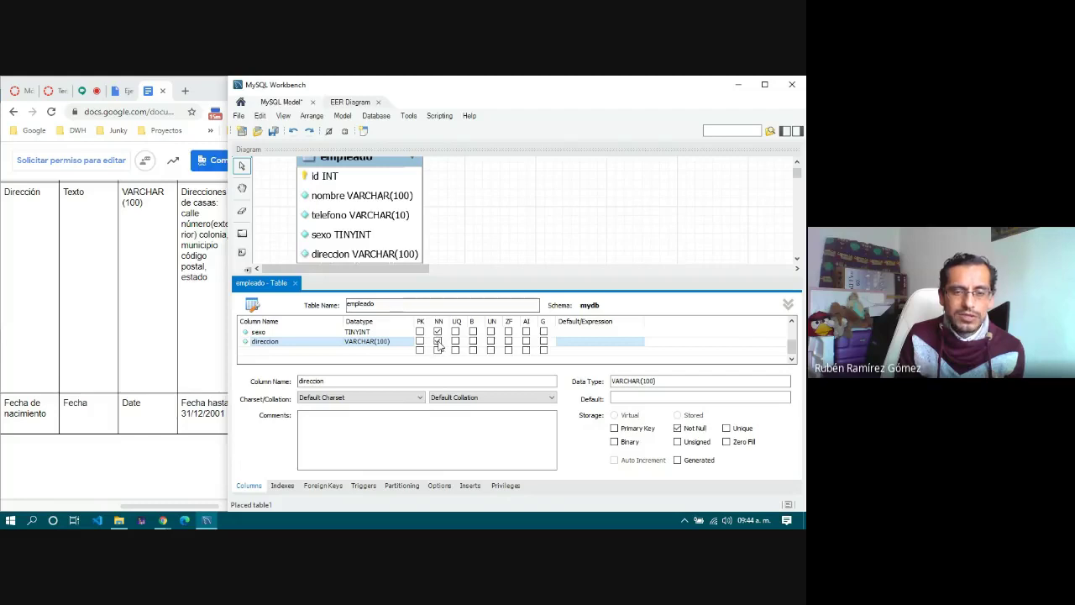
click(303, 352)
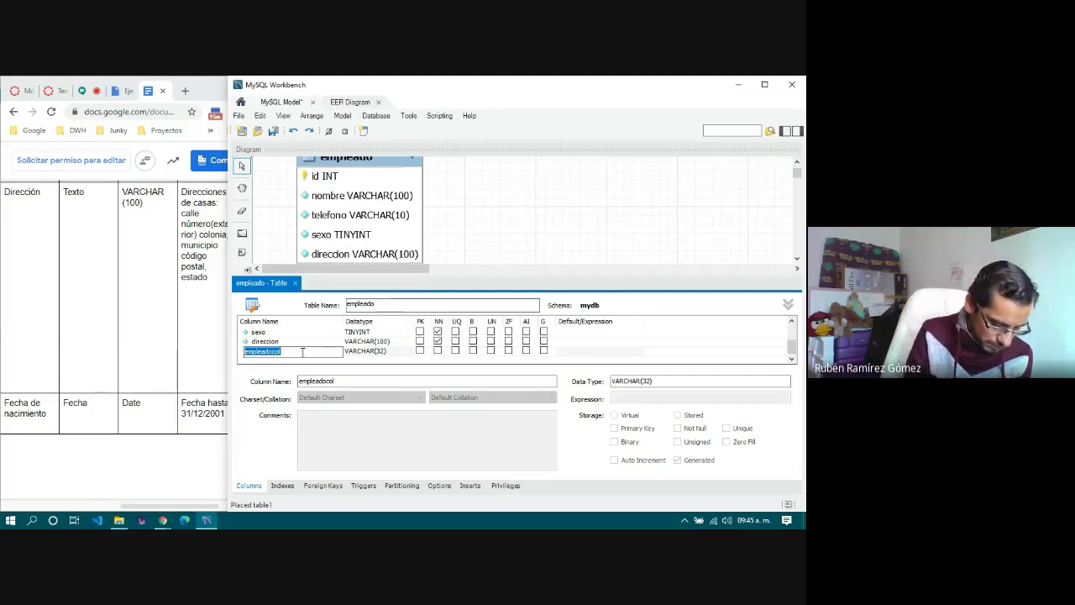
Name the column fecha_de_nacimiento, set its type to DATE, and mark it not null
text(fecha_)
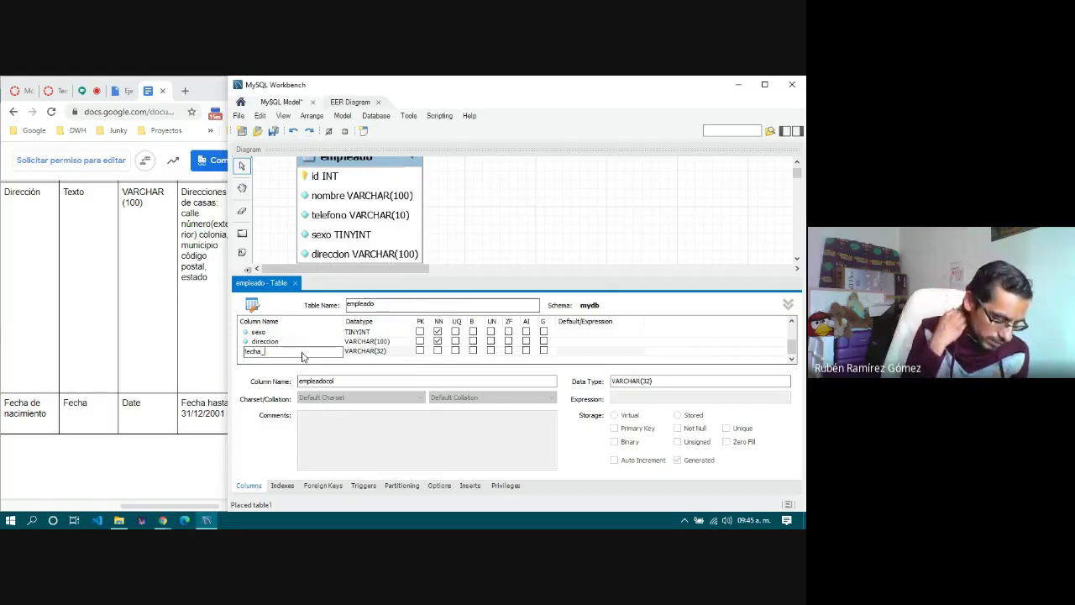
text(de)
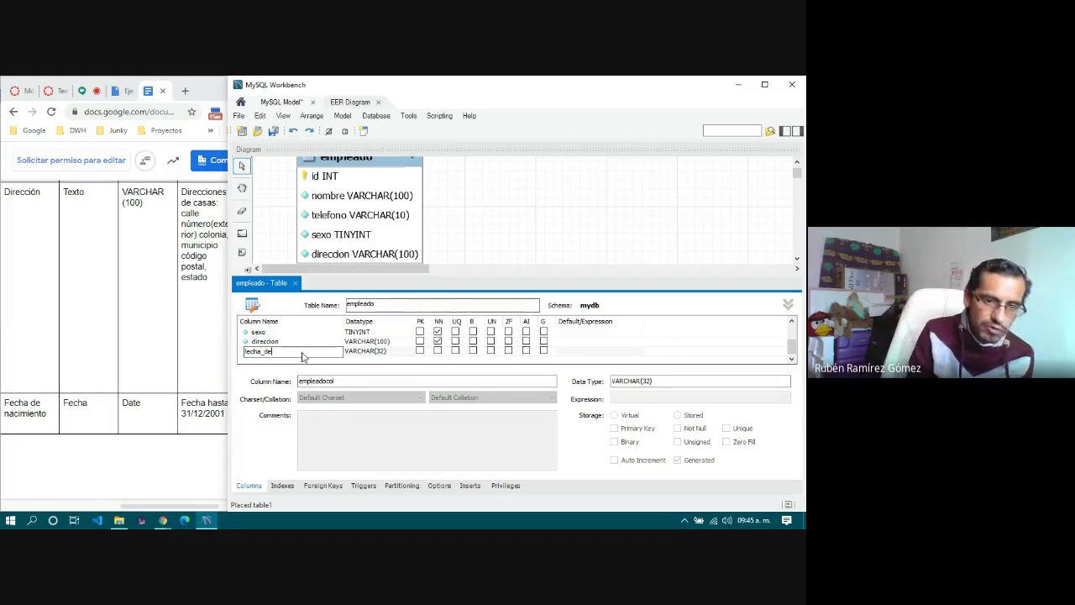
text(_nacimiento)
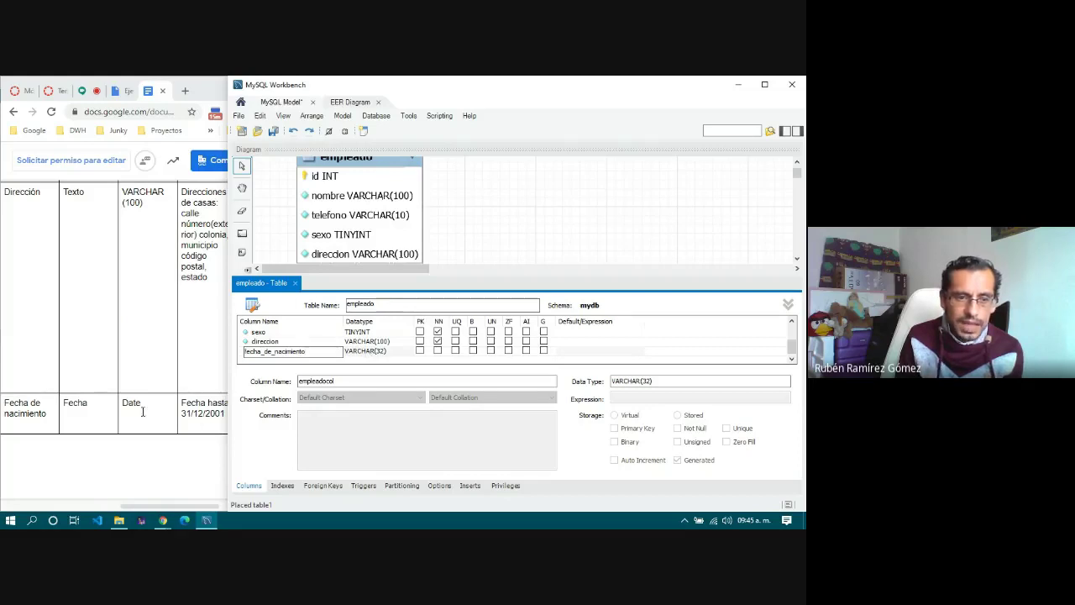
click(396, 353)
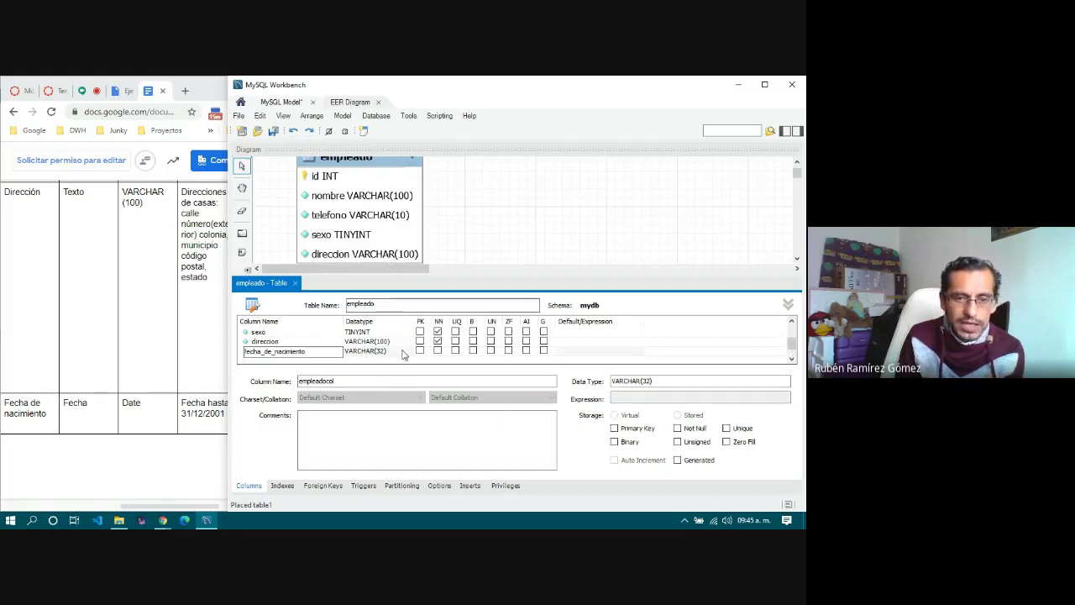
click(407, 355)
click(409, 353)
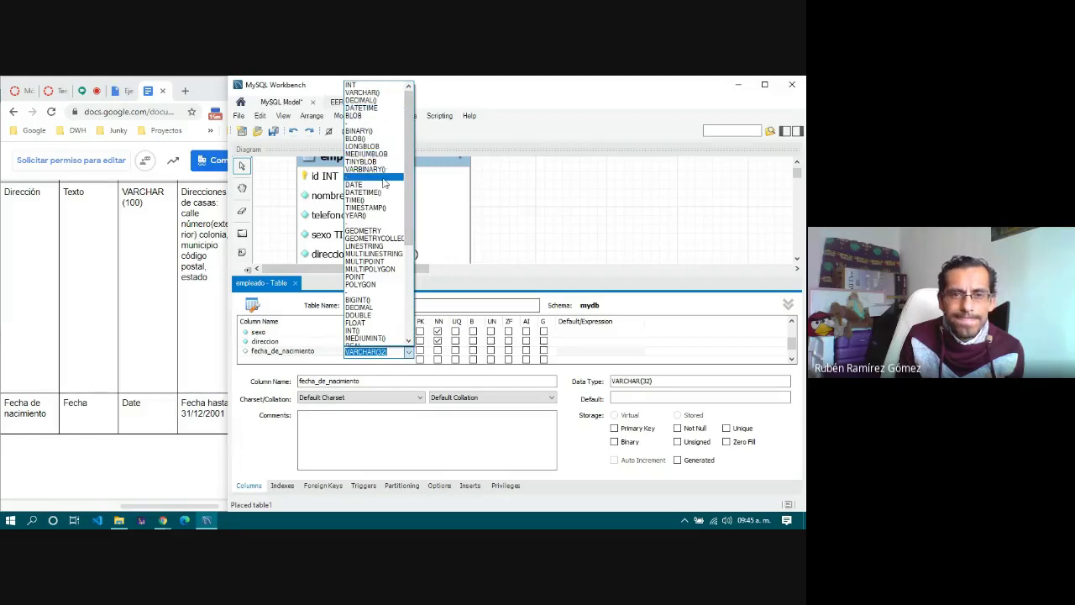
click(382, 184)
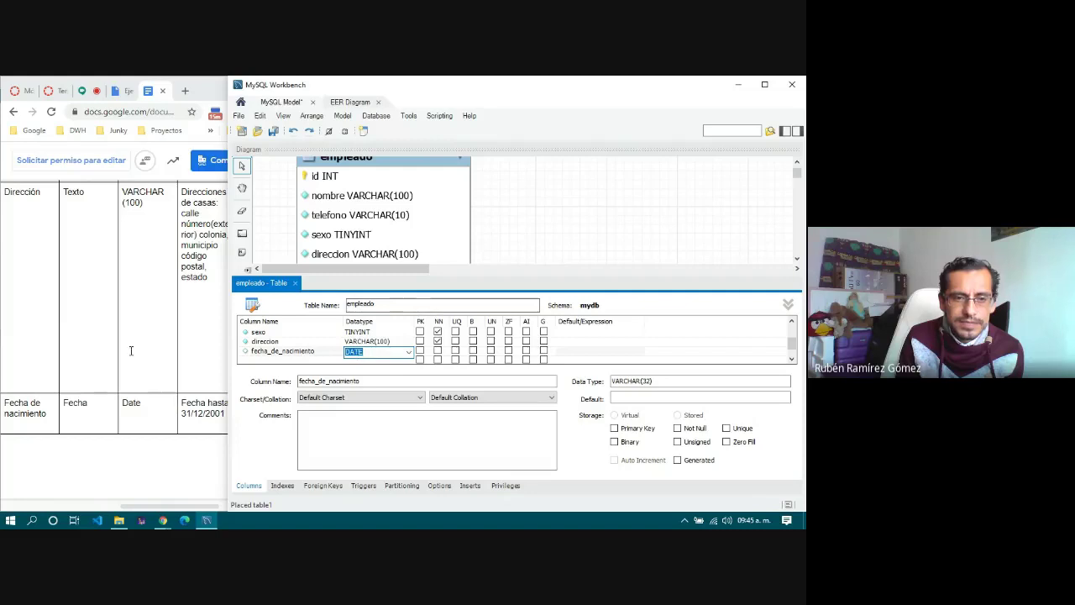
scroll(131, 349, down, 3)
scroll(131, 350, up, 1)
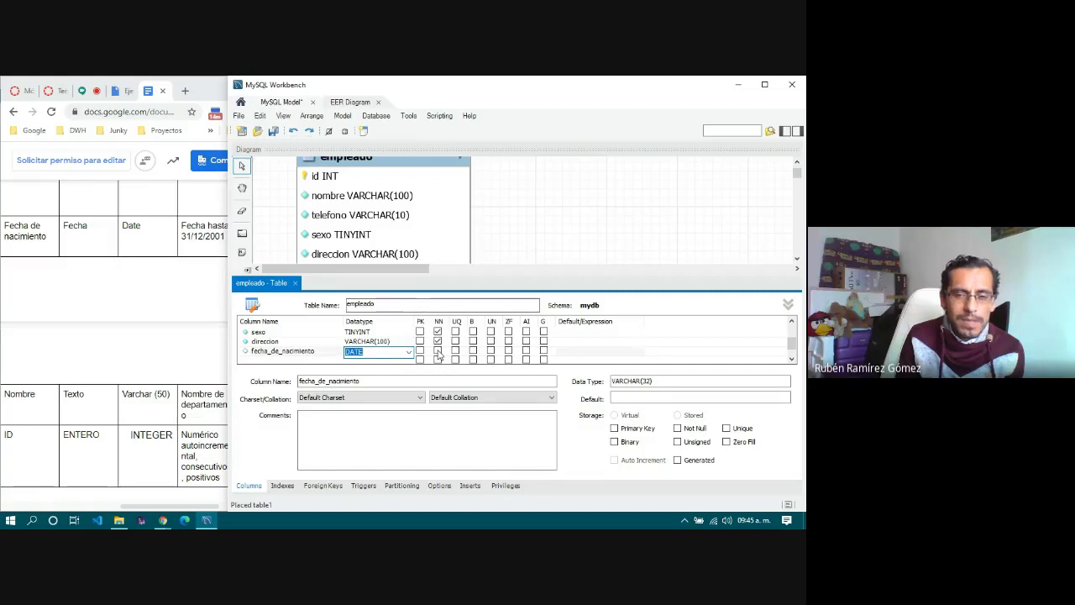
click(437, 352)
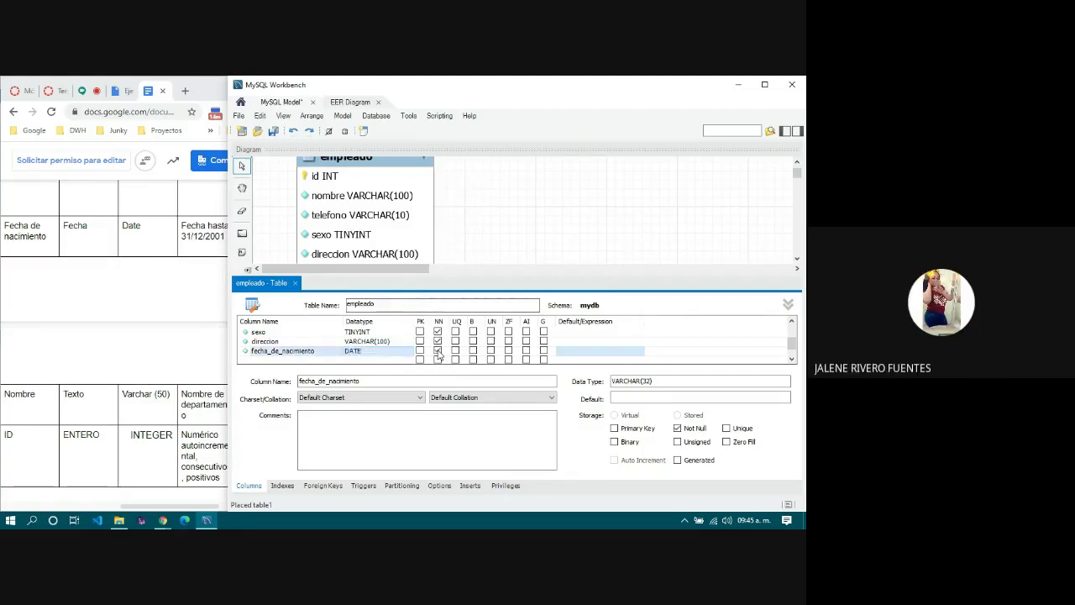
Review the attribute specification document, then return to Workbench
scroll(483, 222, down, 3)
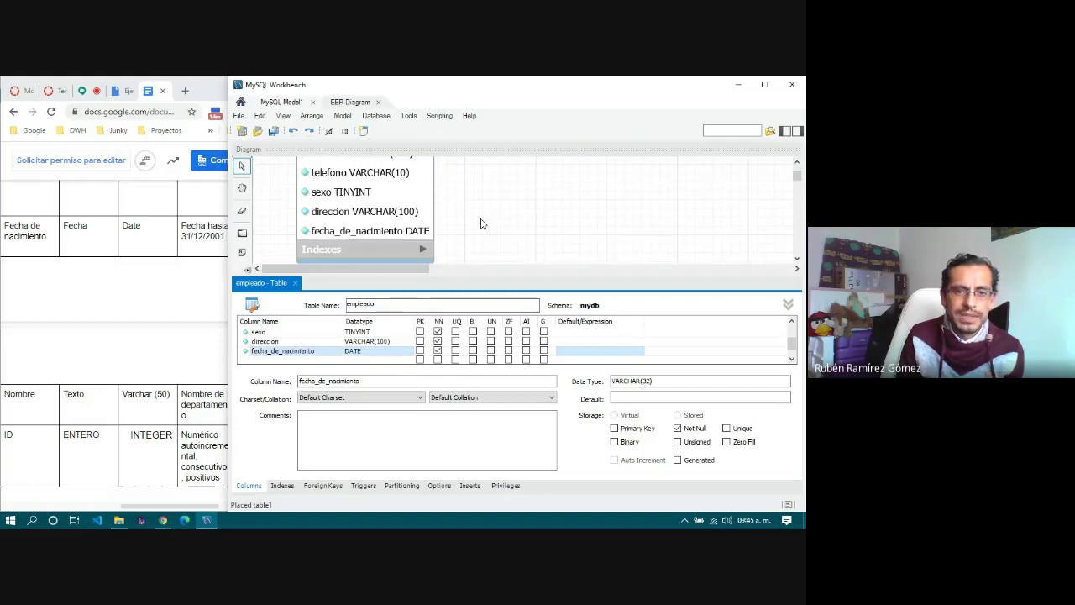
scroll(107, 234, up, 6)
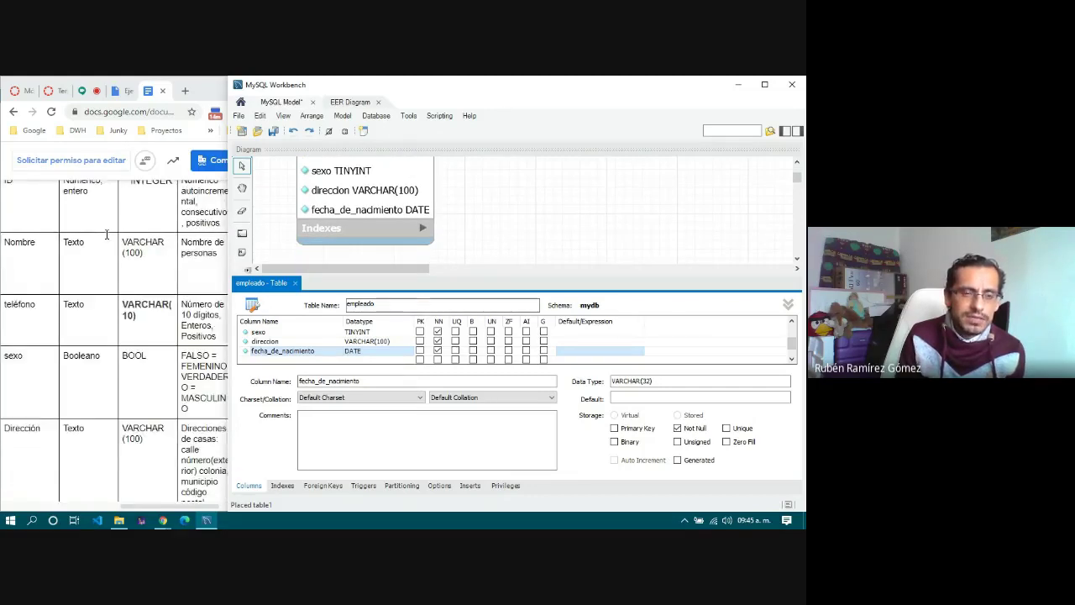
scroll(107, 234, down, 5)
scroll(107, 235, down, 5)
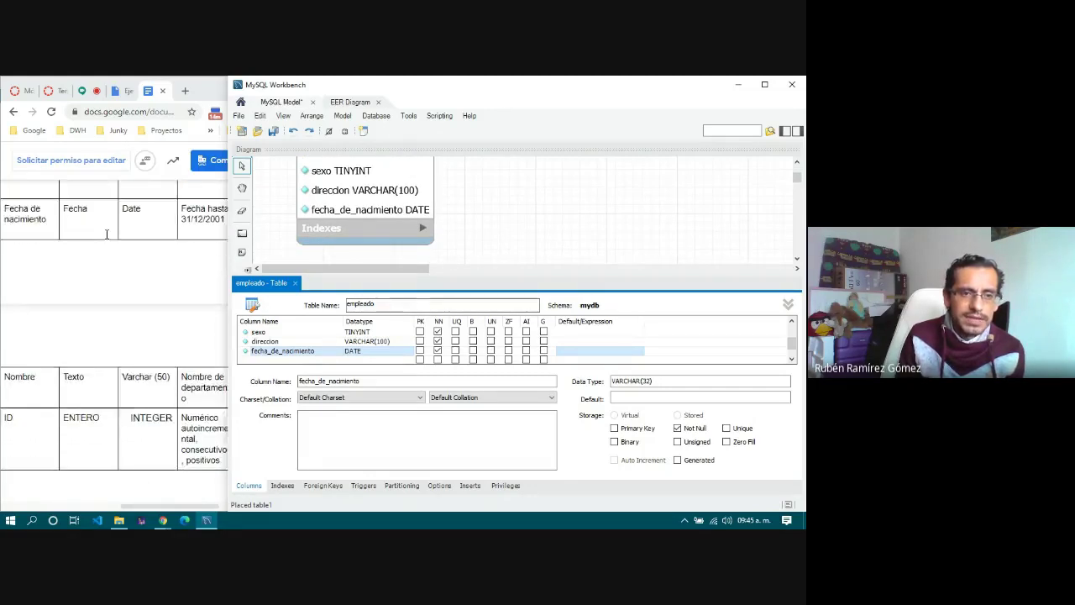
scroll(411, 205, up, 3)
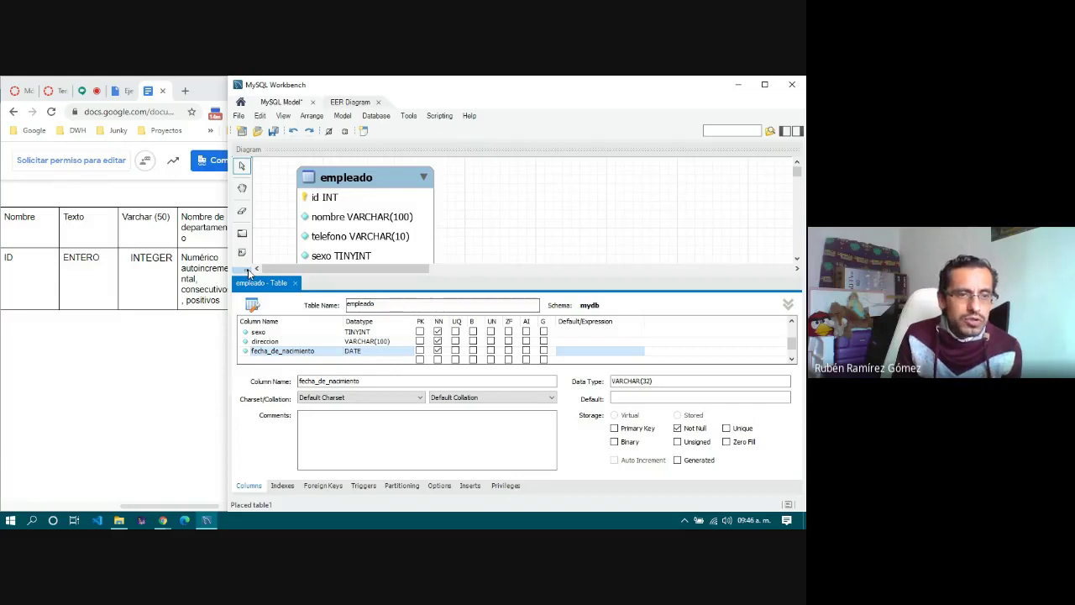
scroll(62, 267, up, 3)
scroll(62, 267, down, 3)
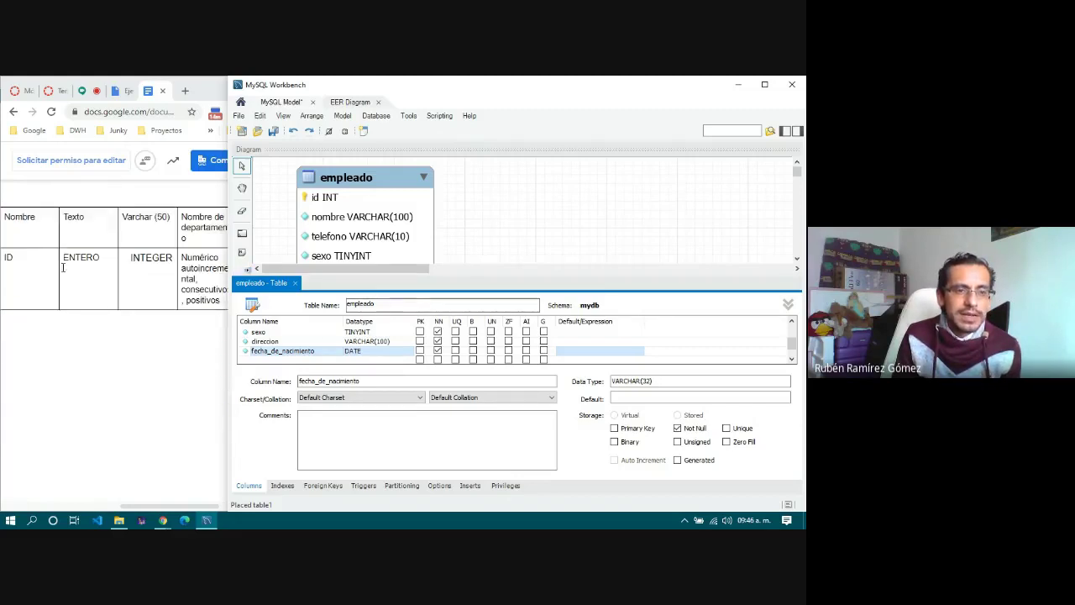
drag(152, 505, 127, 508)
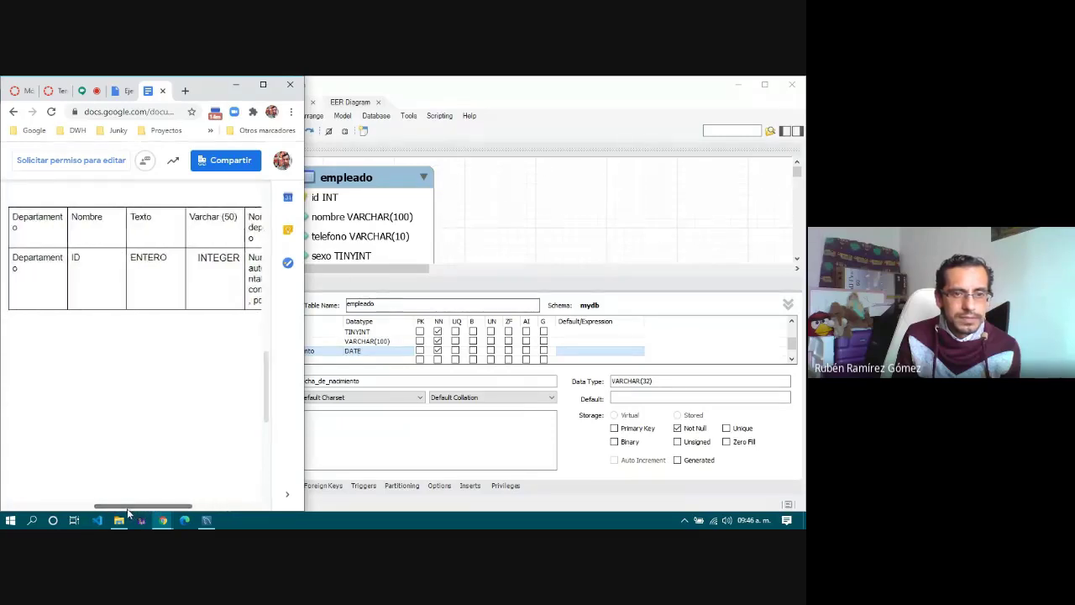
click(356, 282)
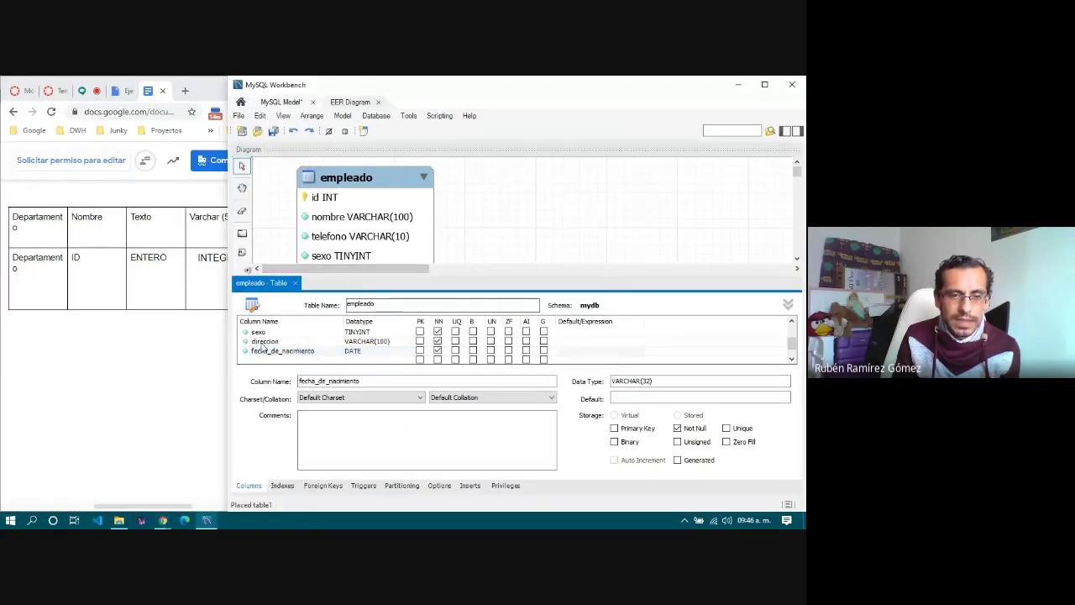
Place a new table1 on the canvas to the right of empleado
click(244, 275)
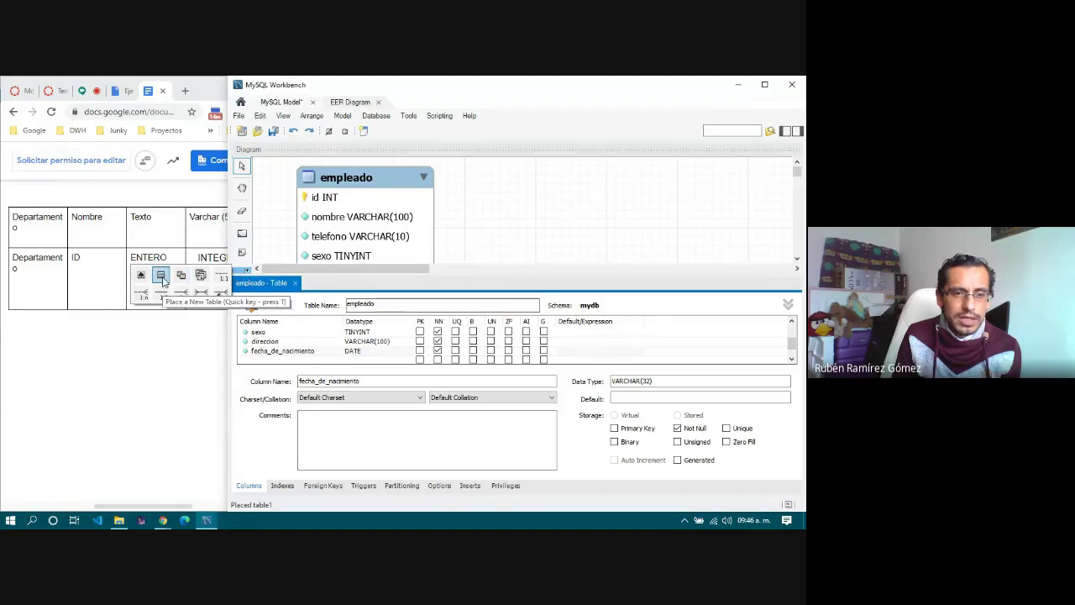
click(162, 279)
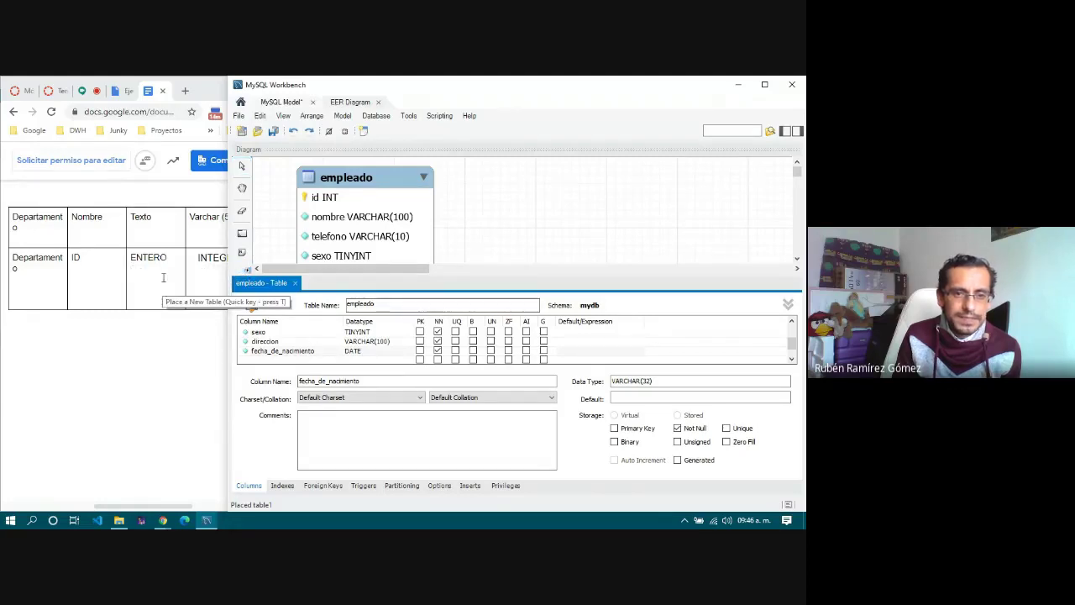
click(613, 187)
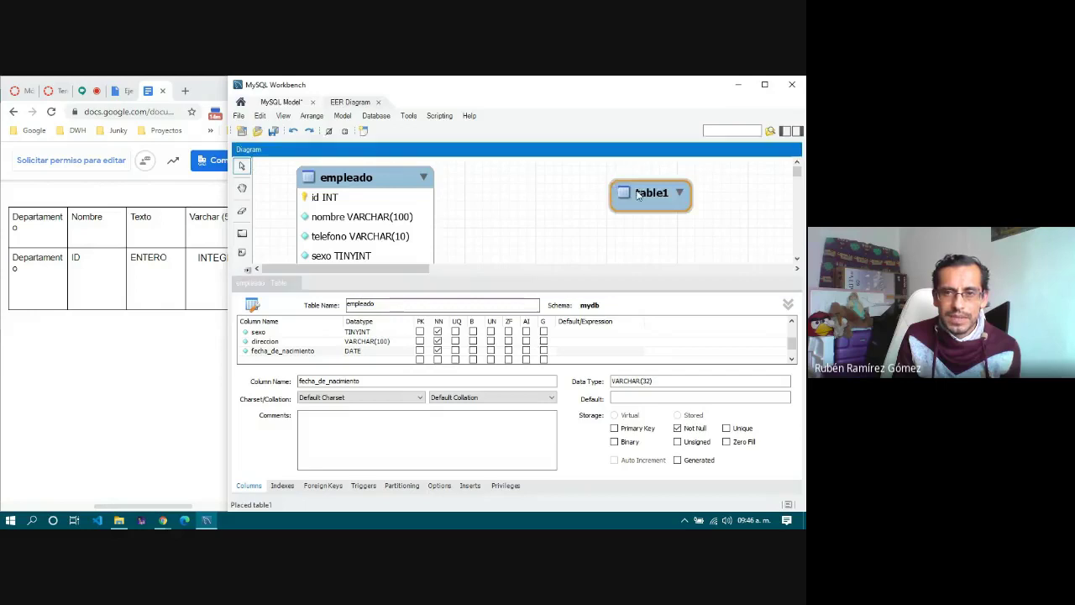
drag(639, 196, 632, 182)
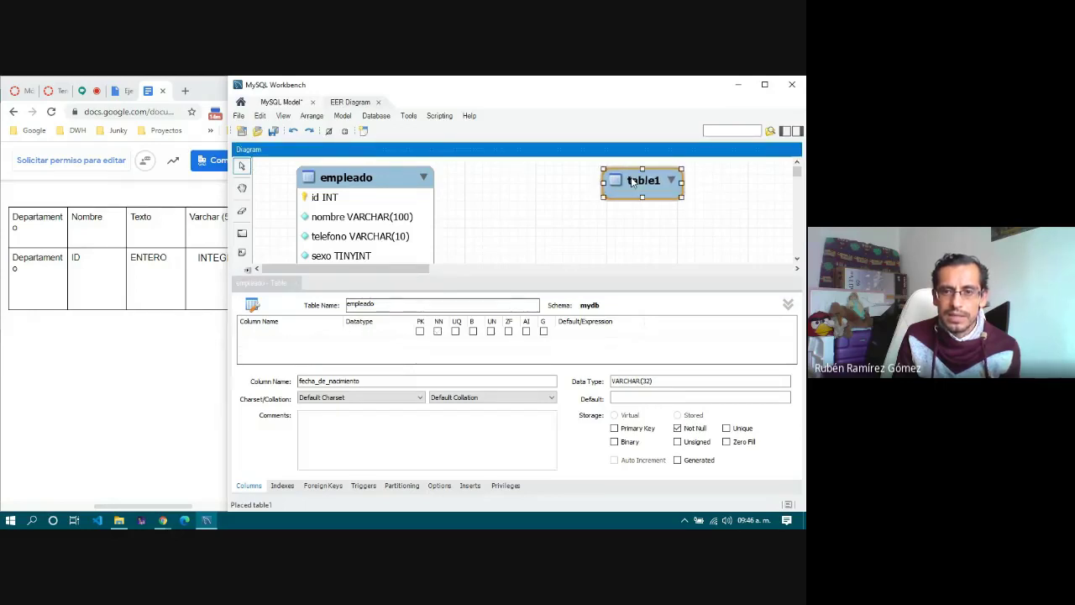
Rename table1 to 'detartamento' and select its first empty column row
double_click(631, 182)
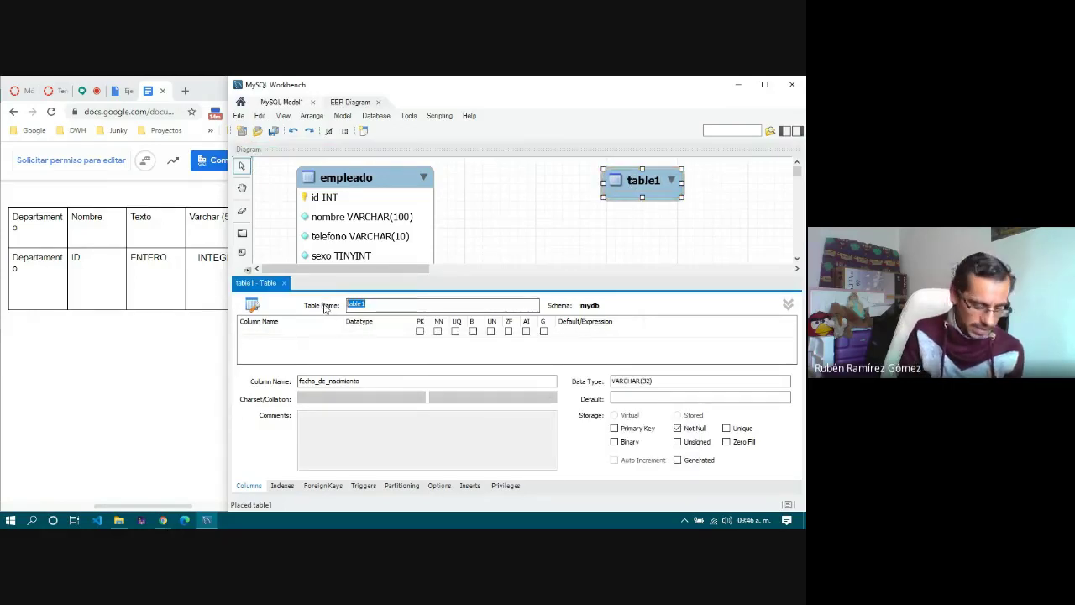
text(detarta)
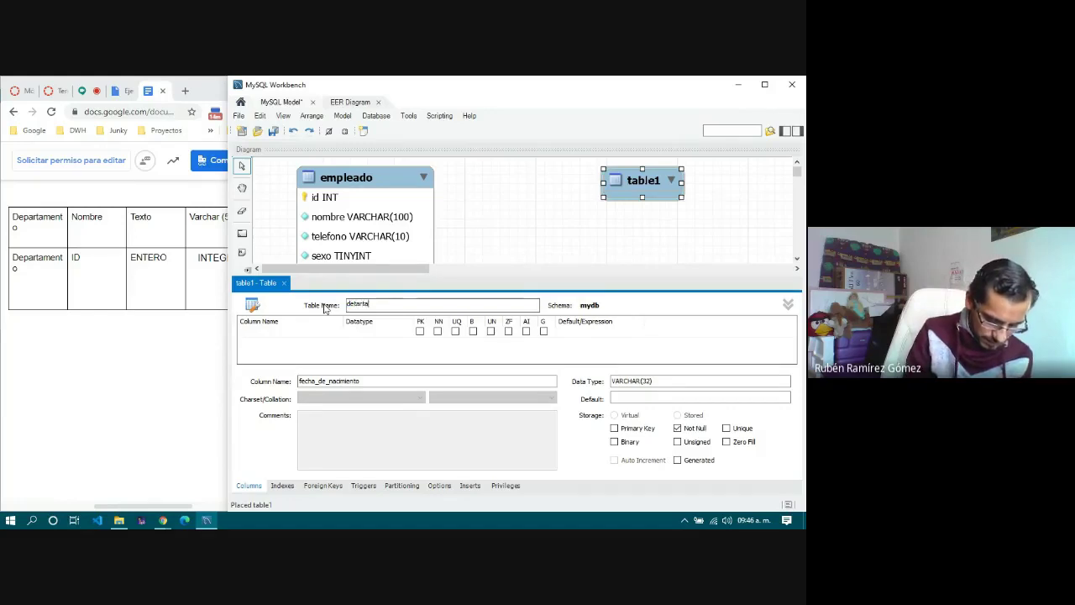
text(mewn)
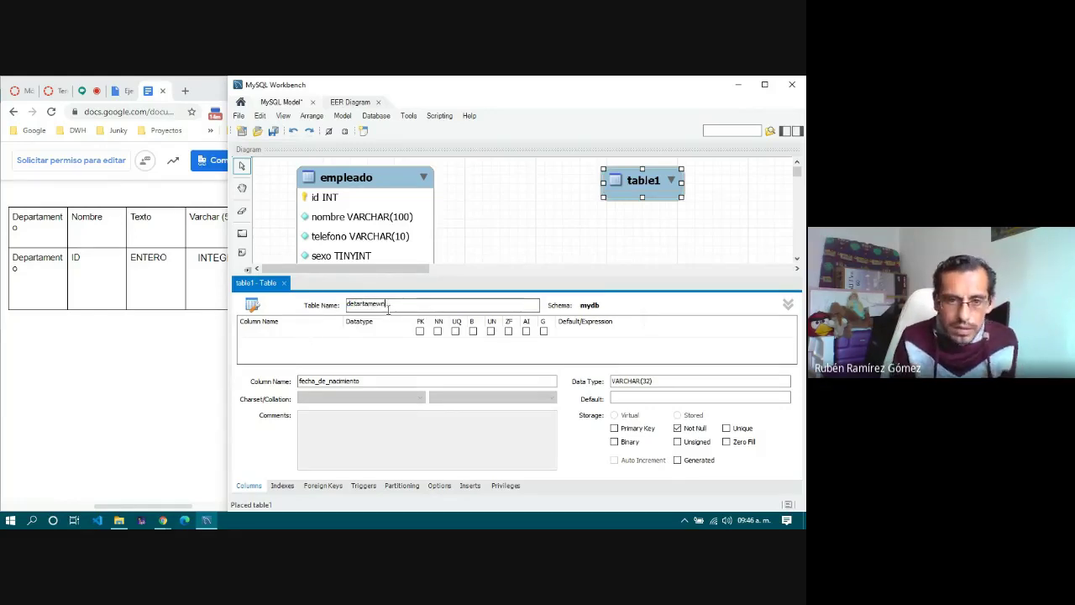
key(BackSpace)
key(BackSpace)
text(nto)
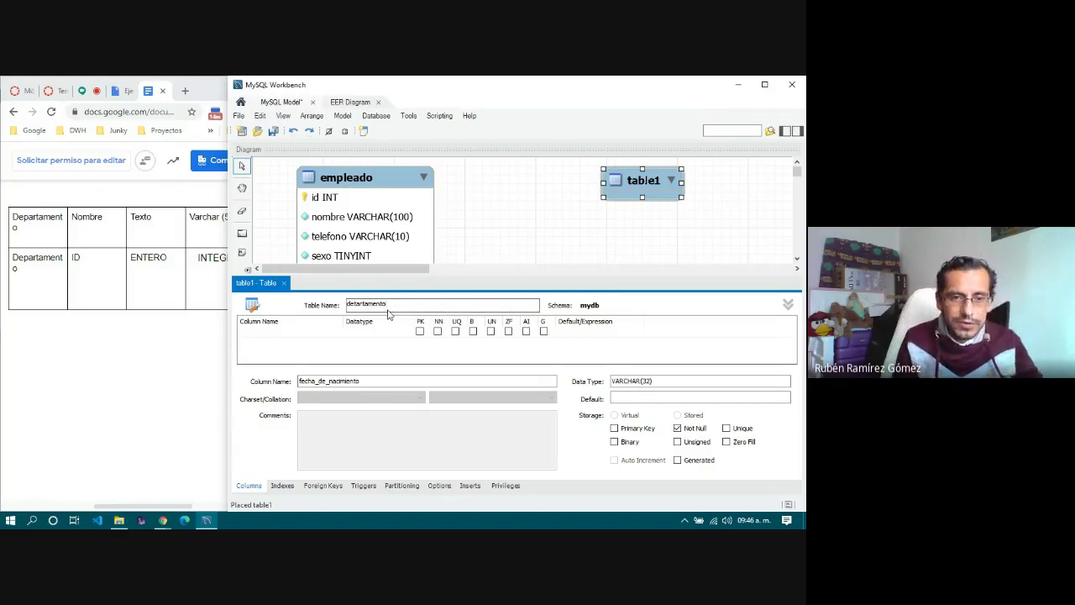
click(319, 329)
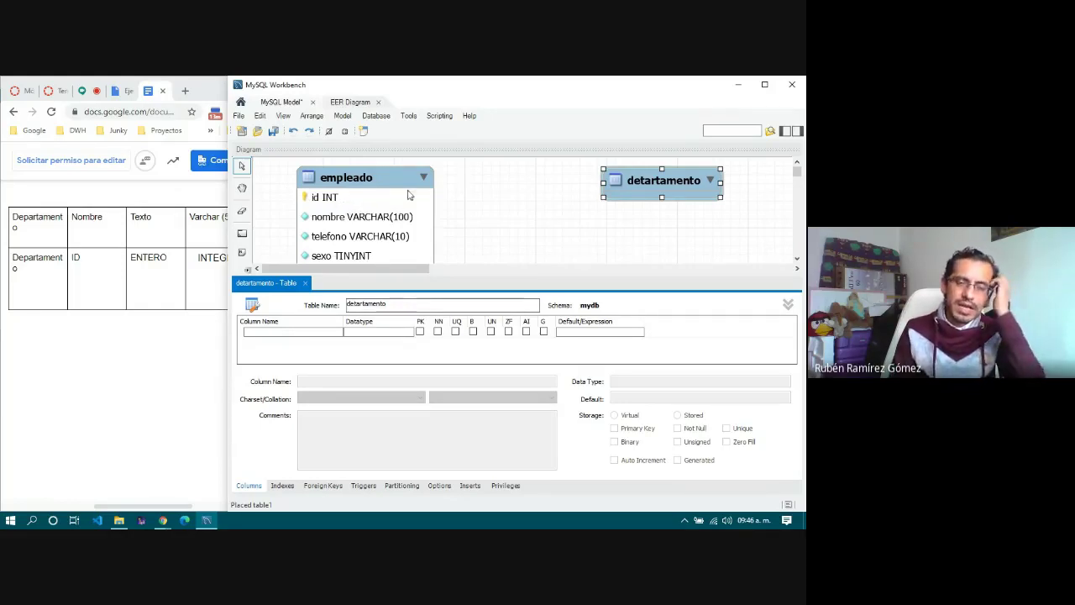
click(308, 335)
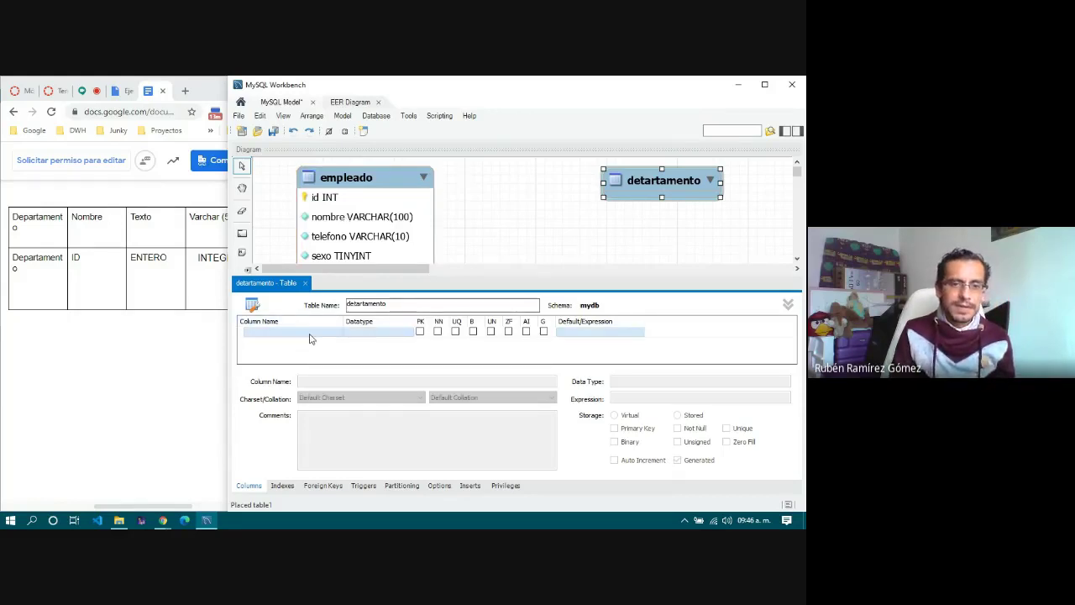
Add an 'id' column to detartamento and change its datatype to INT
click(310, 334)
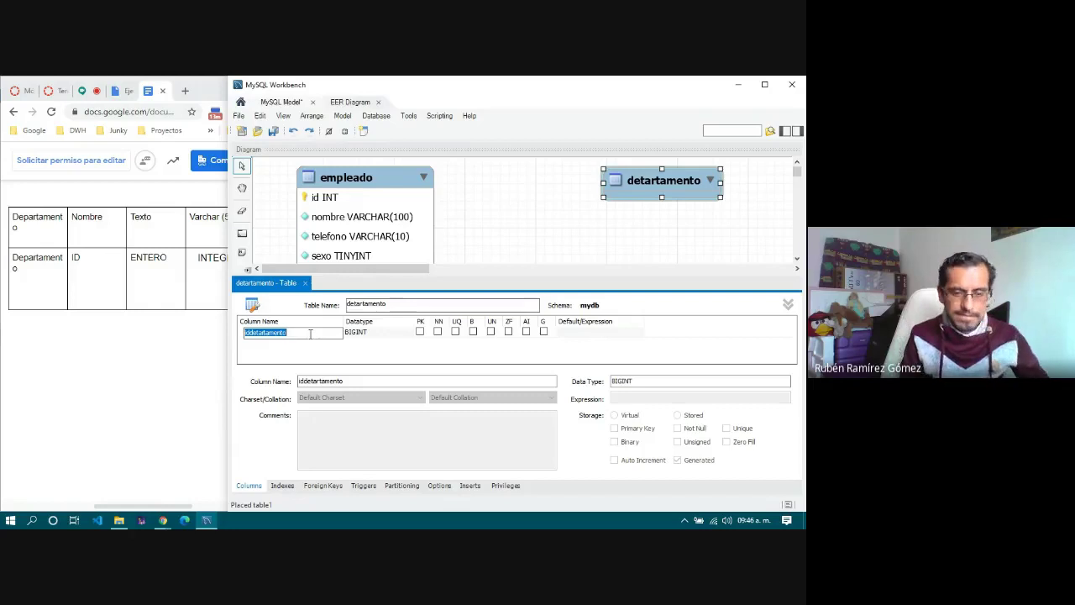
text(id)
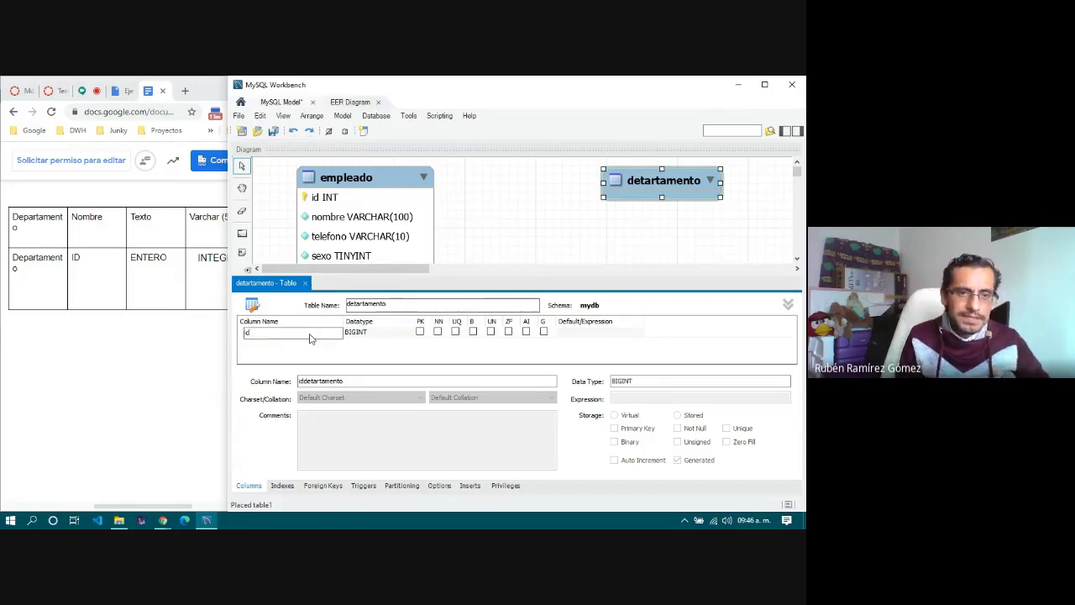
click(390, 331)
click(389, 331)
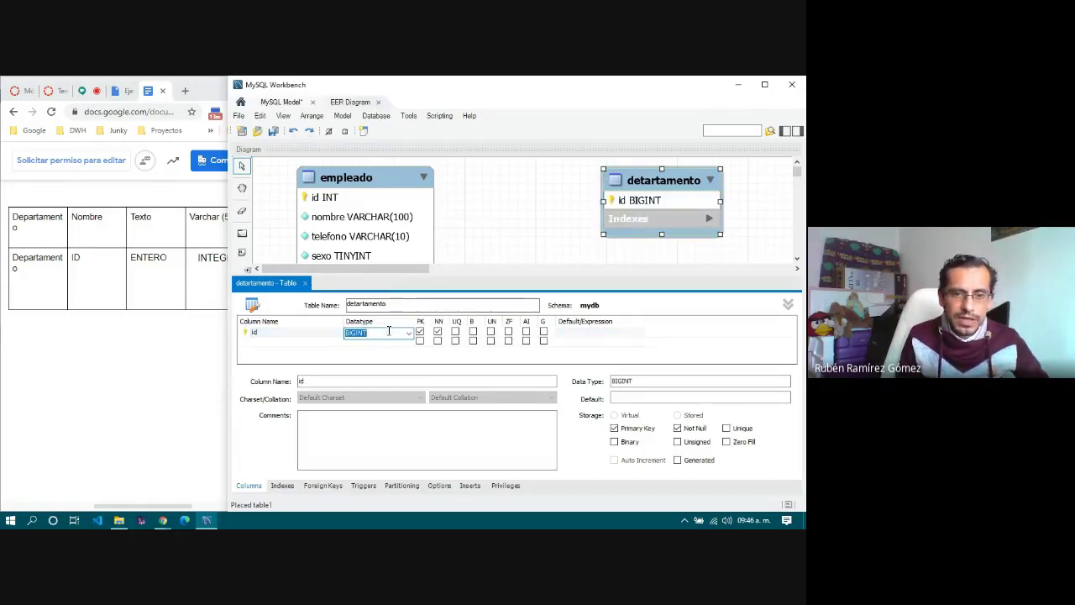
click(409, 334)
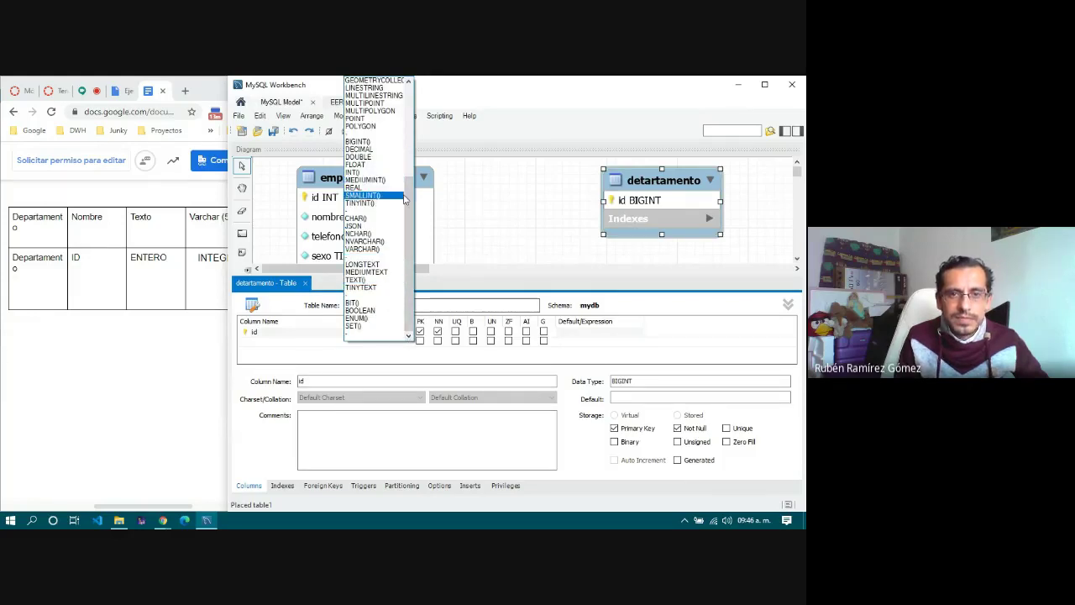
scroll(386, 202, up, 10)
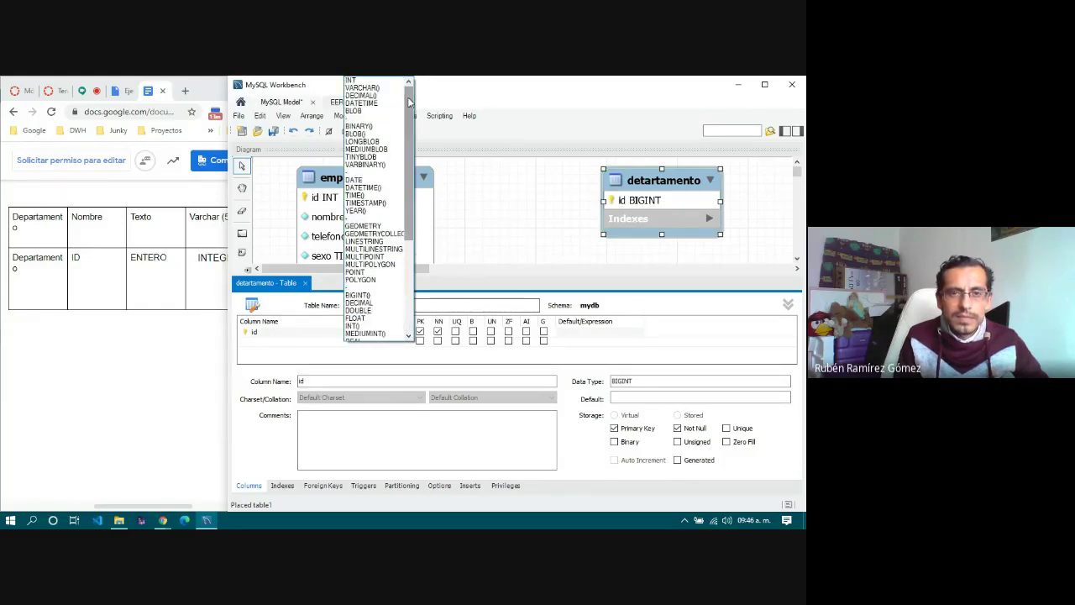
click(359, 83)
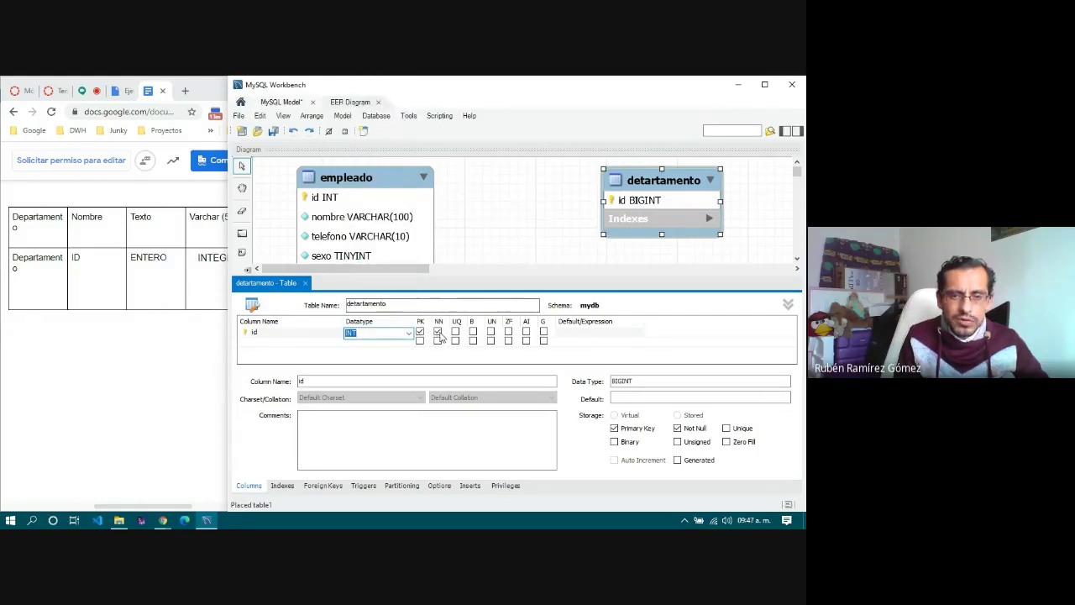
Check the requirements document, then mark the id column unsigned and auto-increment
click(211, 288)
scroll(161, 369, right, 5)
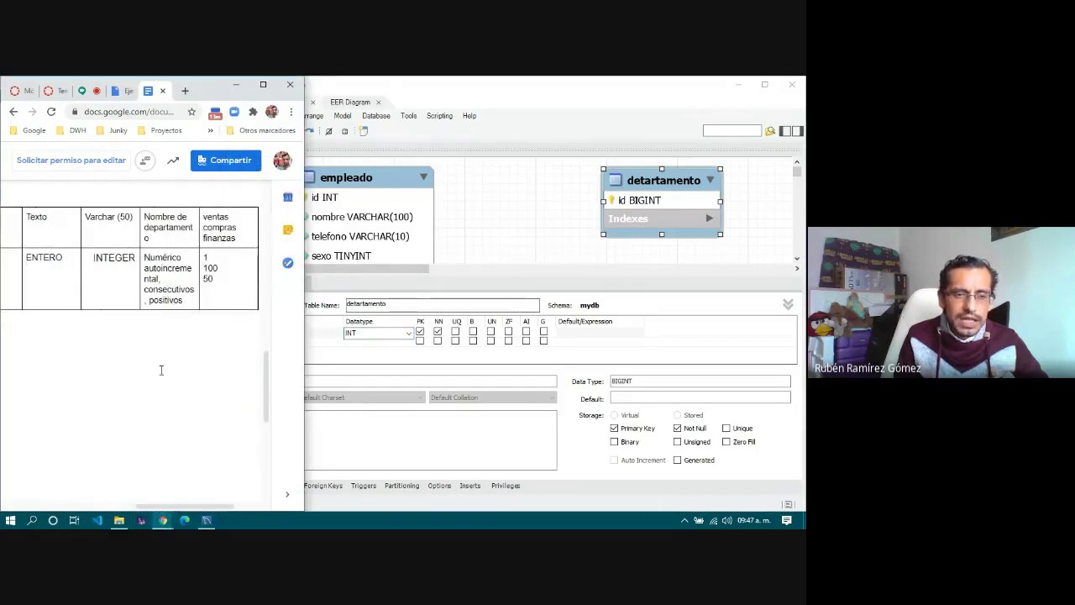
click(441, 366)
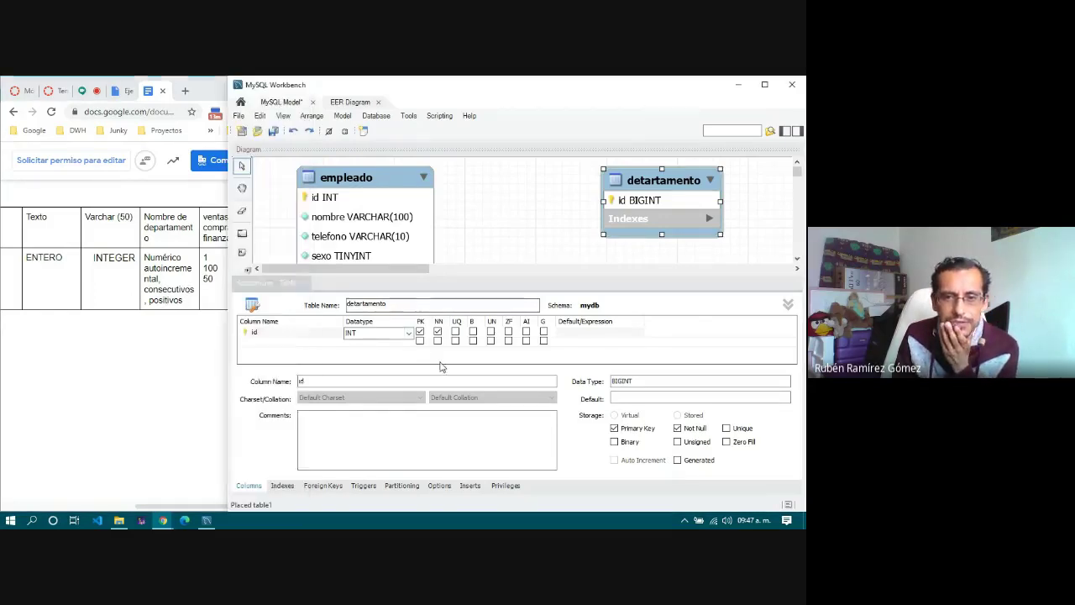
click(491, 336)
click(491, 335)
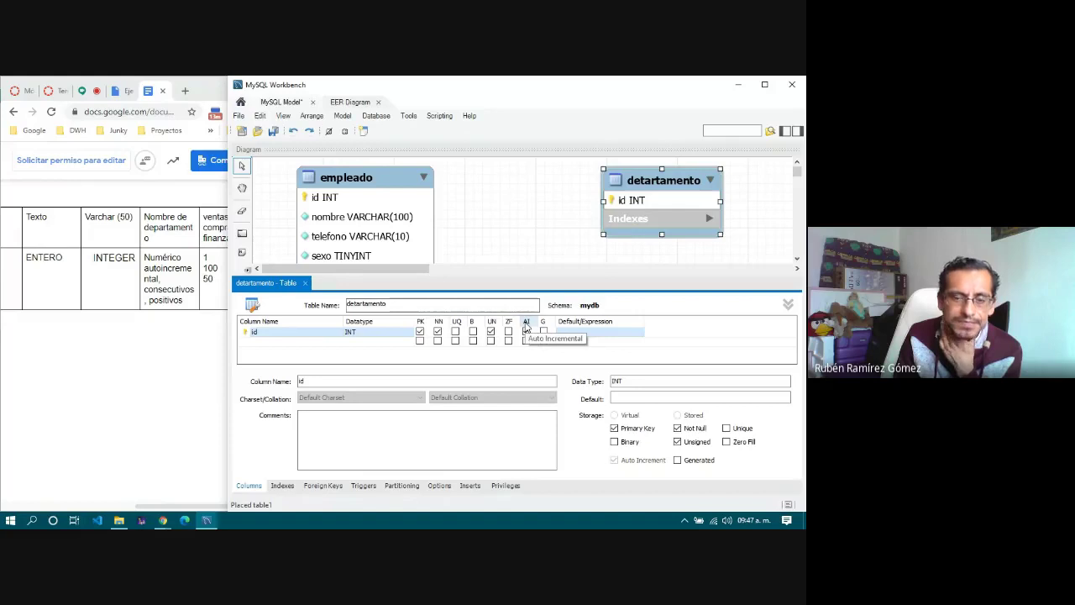
click(525, 331)
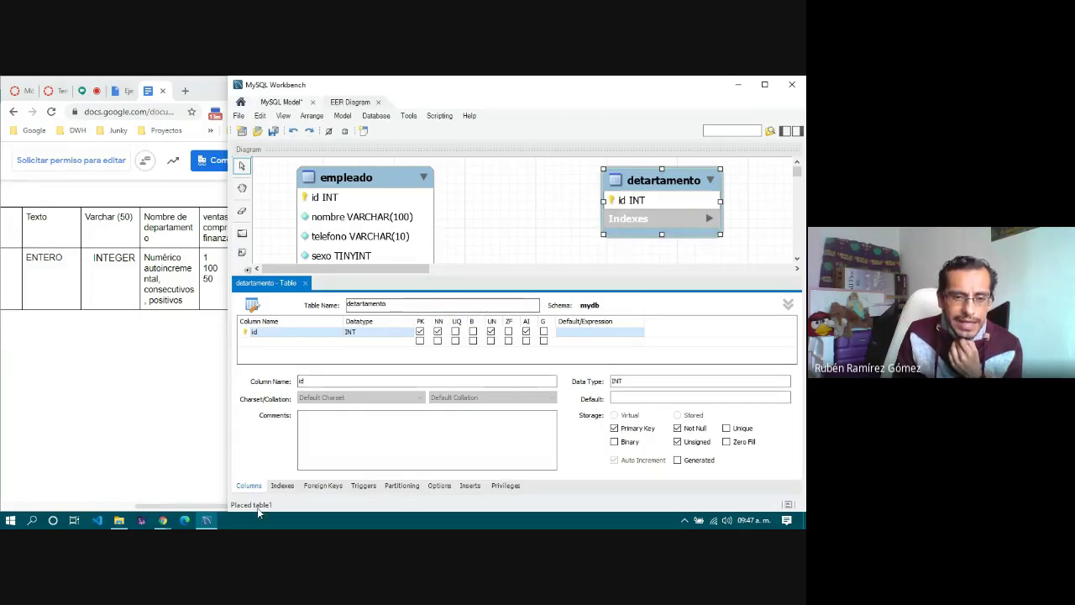
drag(170, 511, 118, 510)
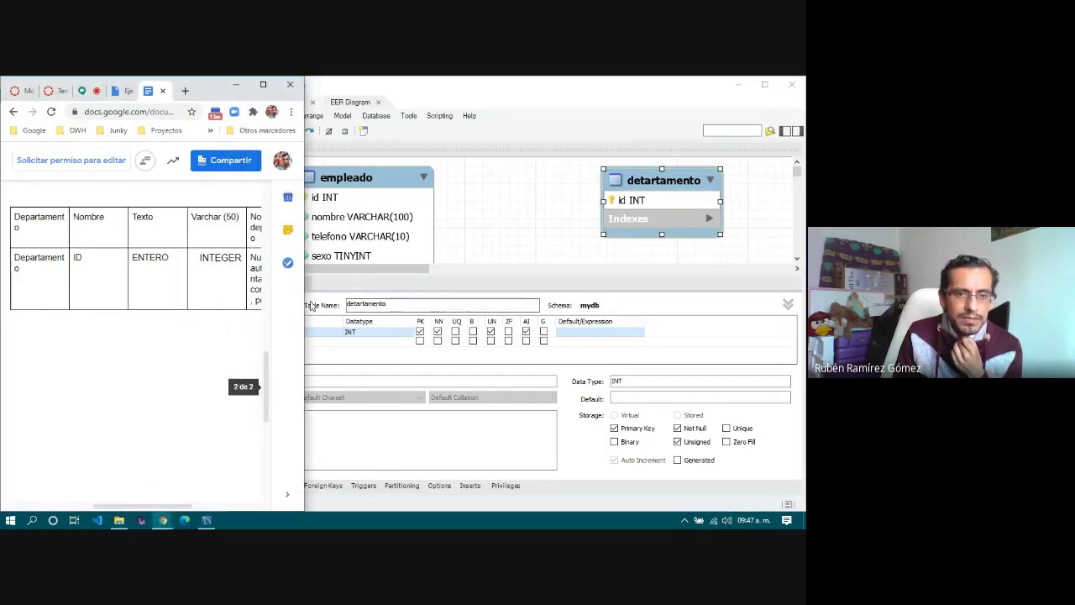
Add a 'nombre' column of type VARCHAR(50) and mark it not null
click(333, 342)
double_click(320, 345)
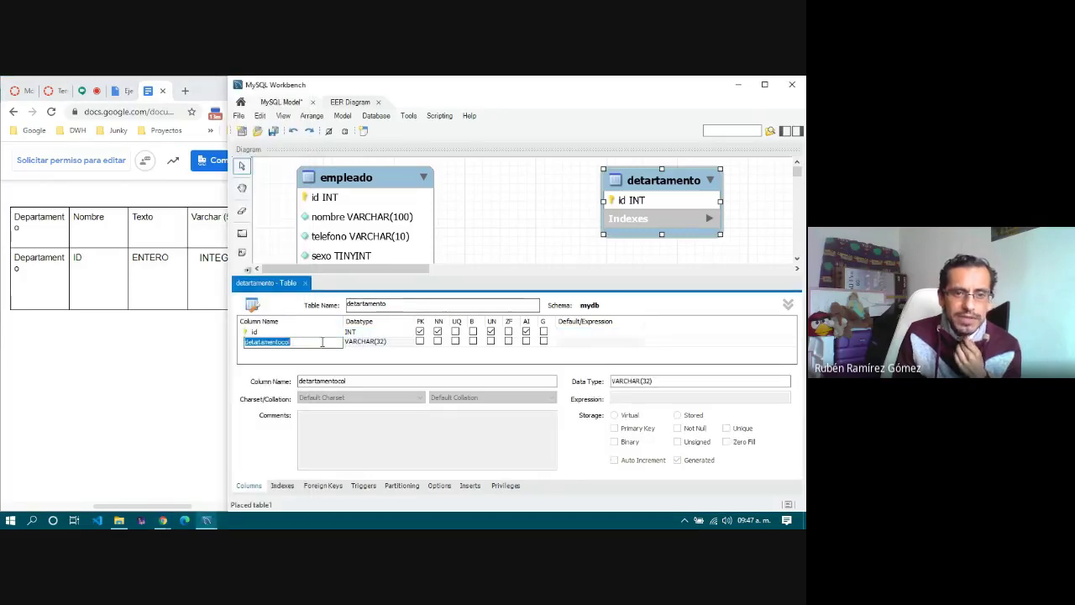
text(nombre)
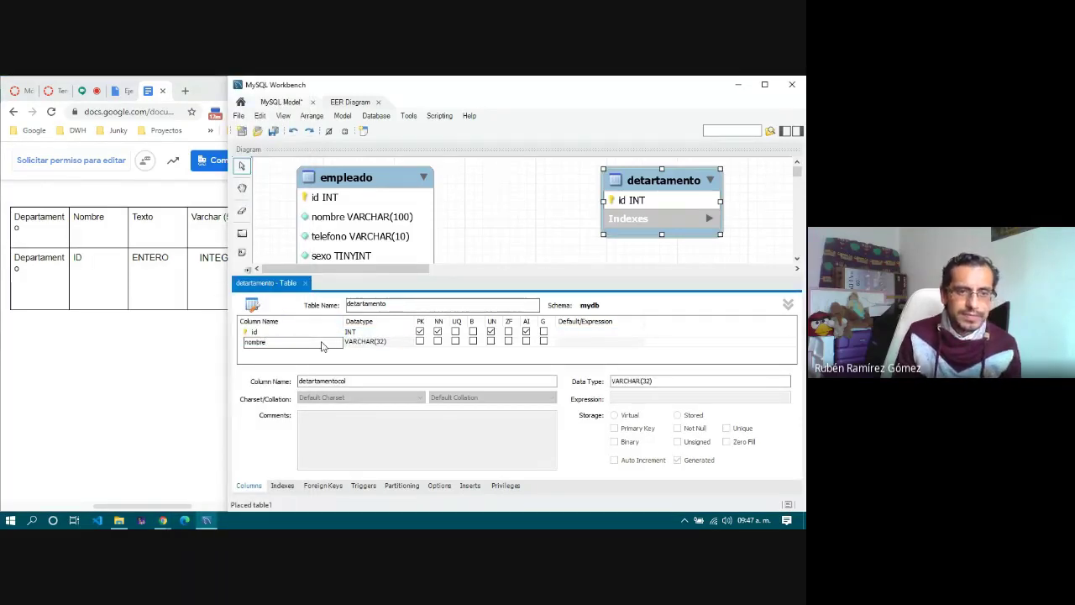
click(165, 487)
drag(162, 509, 198, 510)
click(383, 347)
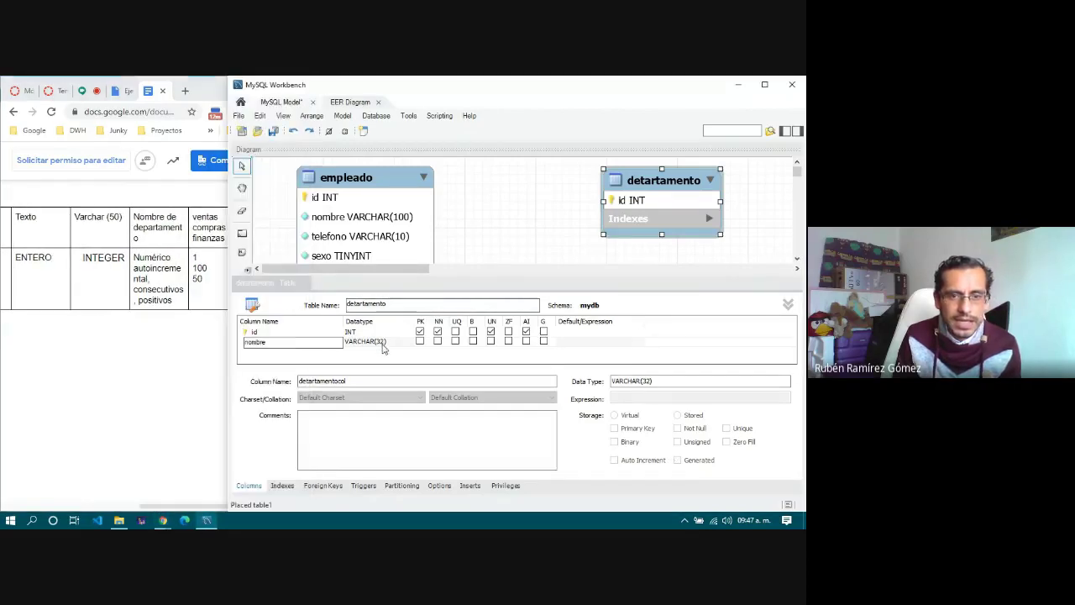
click(382, 347)
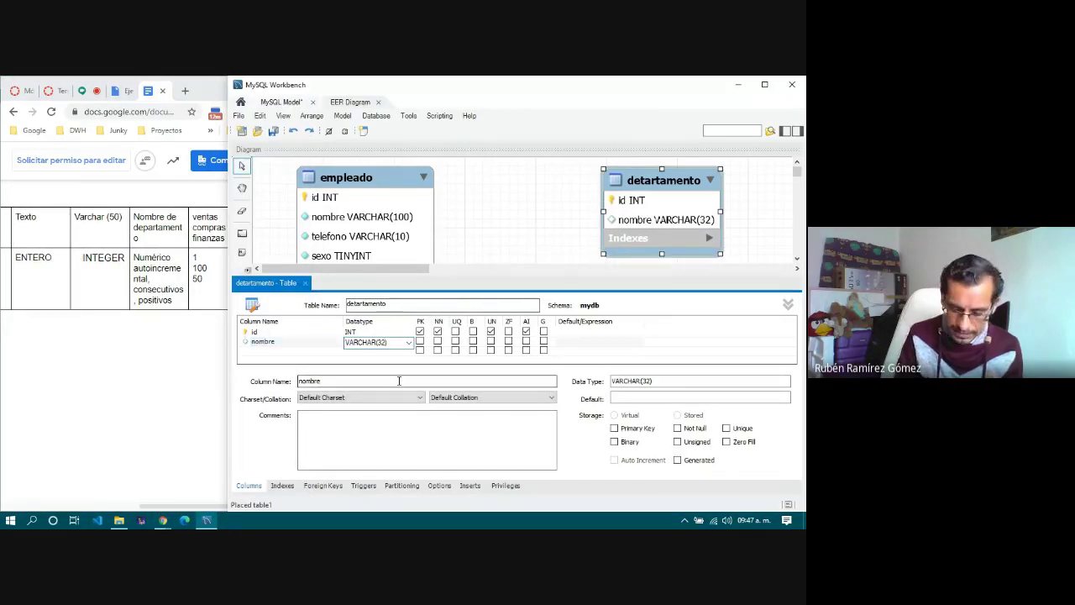
text())
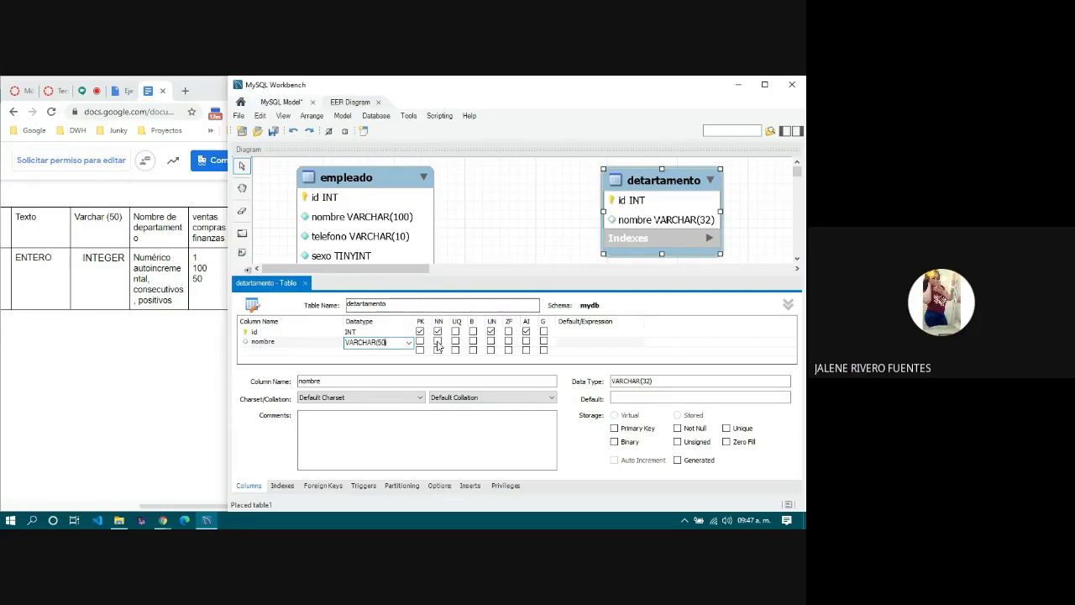
click(437, 343)
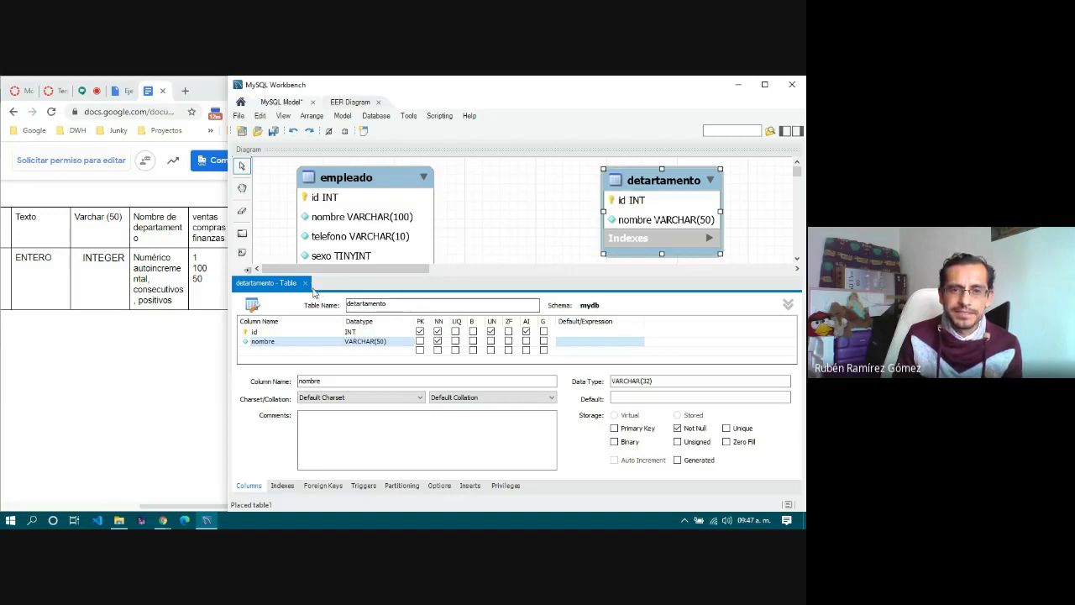
Close the detartamento table editor and drag the table slightly lower on the canvas
click(306, 283)
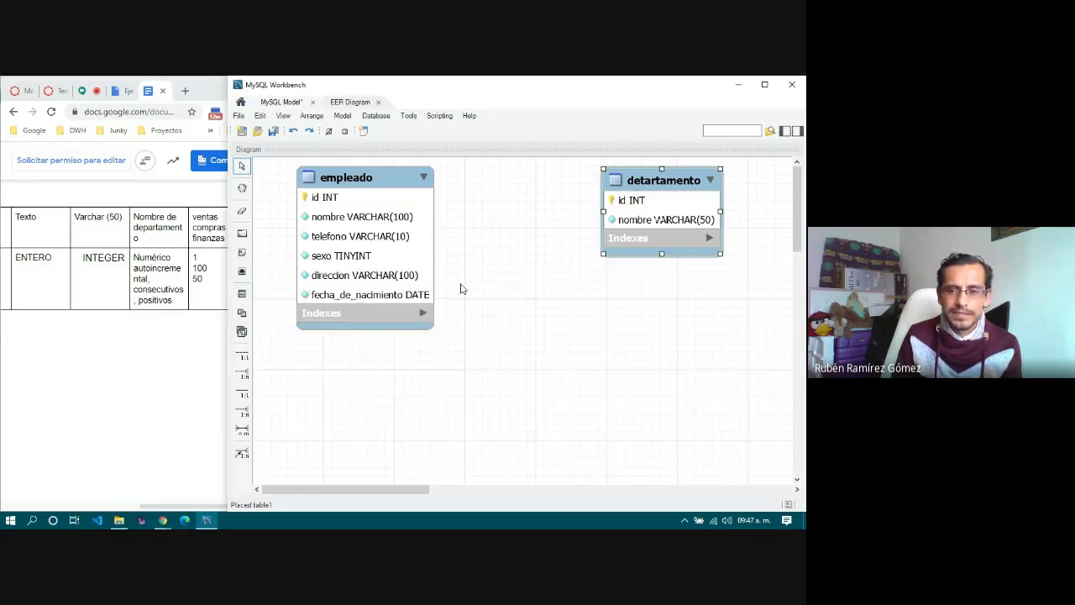
drag(633, 187, 627, 211)
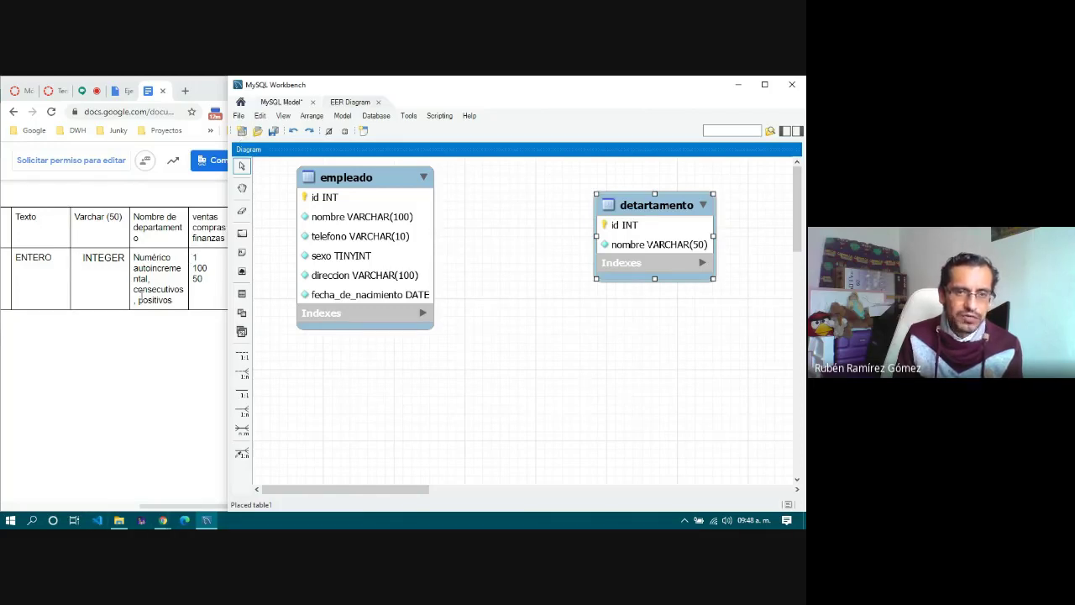
scroll(141, 294, down, 8)
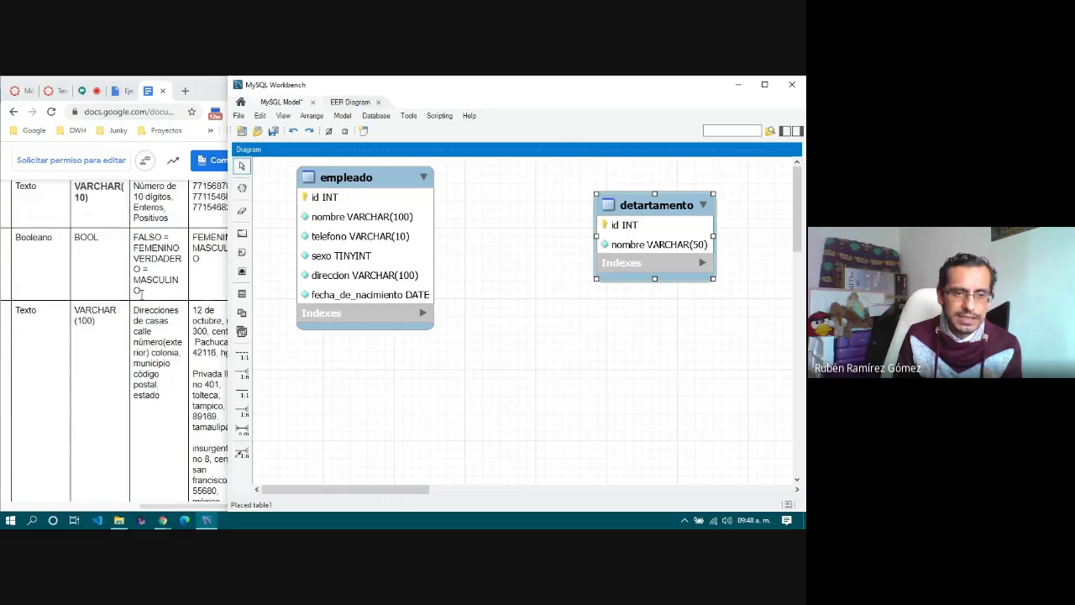
scroll(141, 294, down, 5)
click(162, 520)
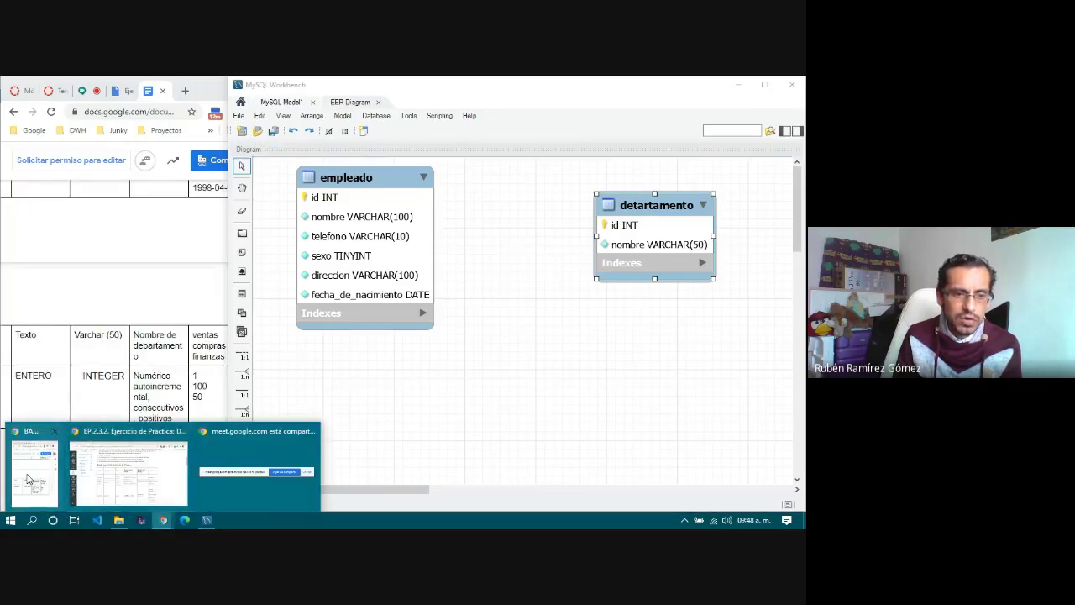
Show the Ejemplo 1 Drive diagram in a widened Chrome window and compare it with Workbench
click(27, 479)
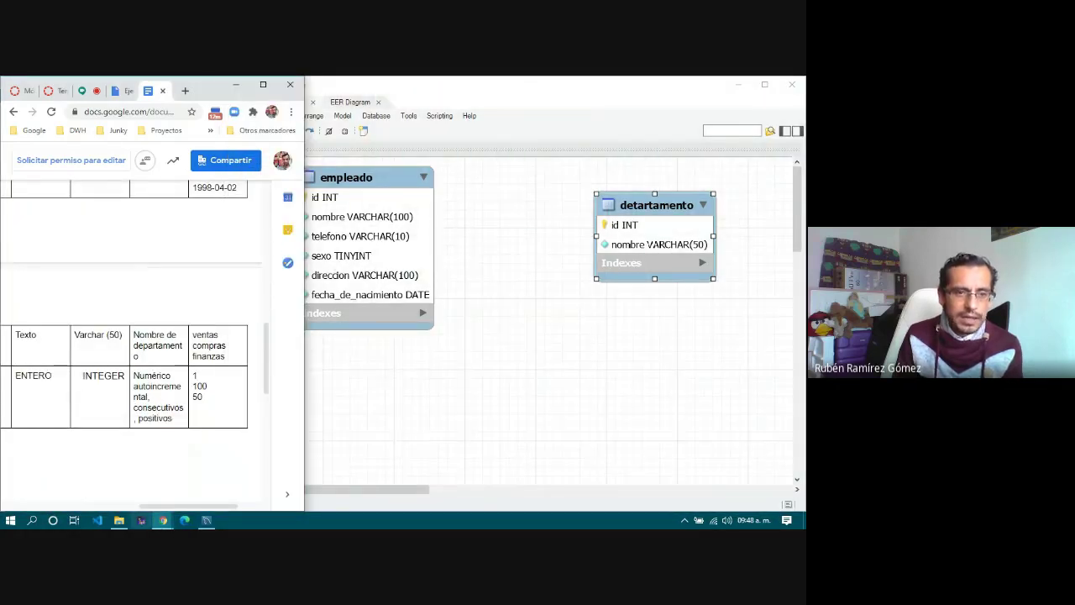
click(124, 91)
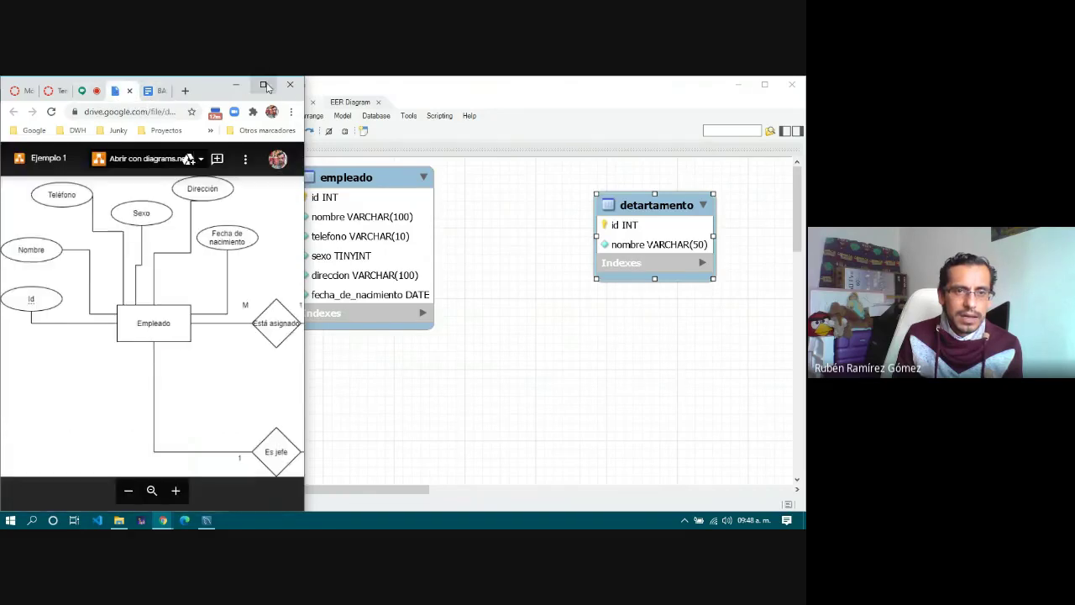
drag(307, 160, 433, 160)
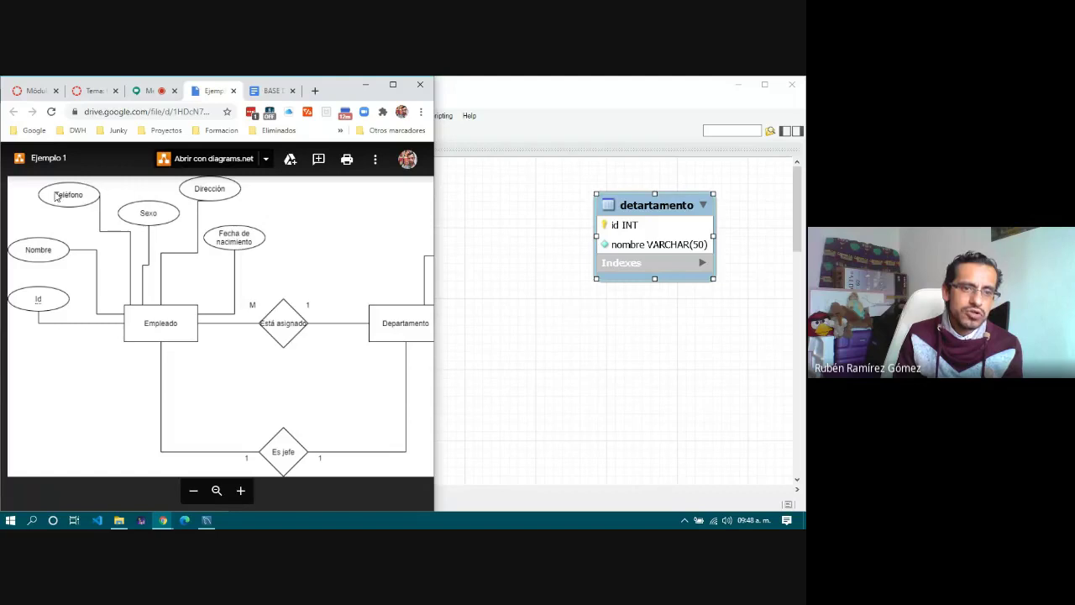
click(506, 324)
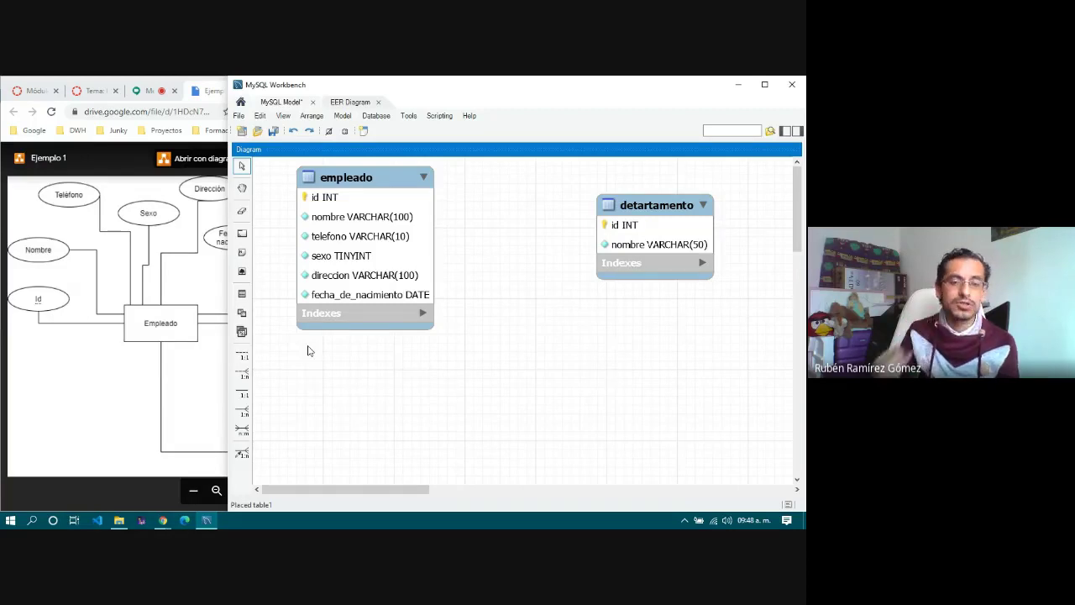
click(59, 458)
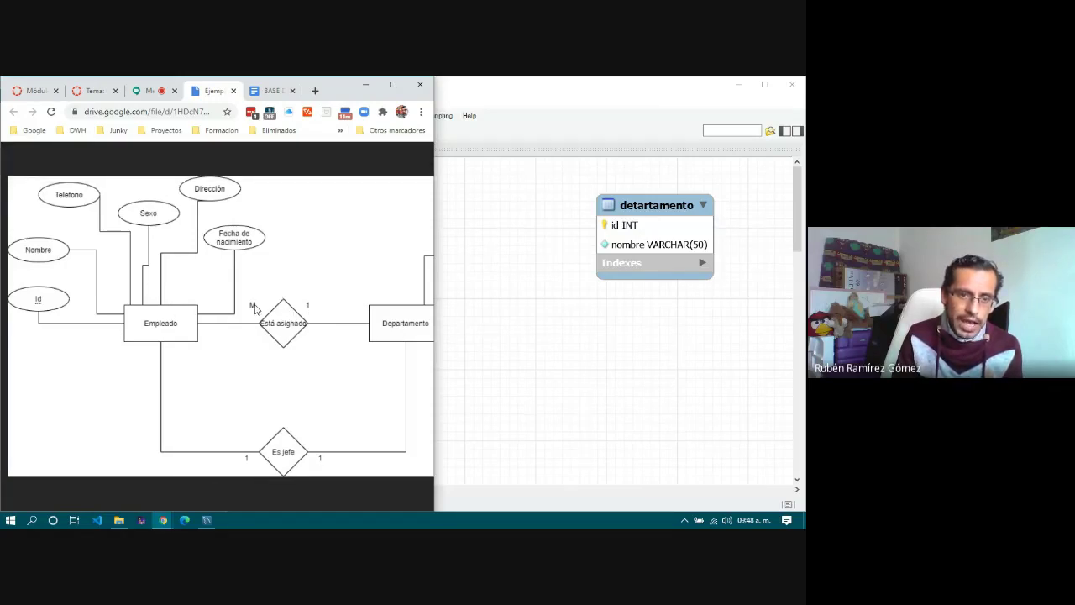
click(459, 269)
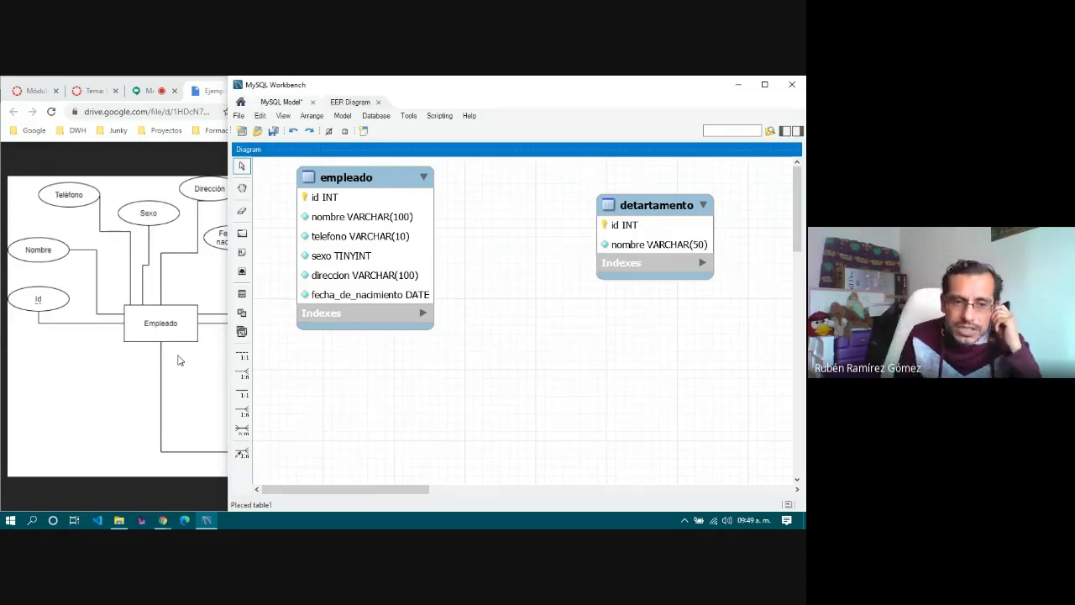
Recheck the reference diagram, then pick the 1:n non-identifying relationship tool in Workbench
click(178, 360)
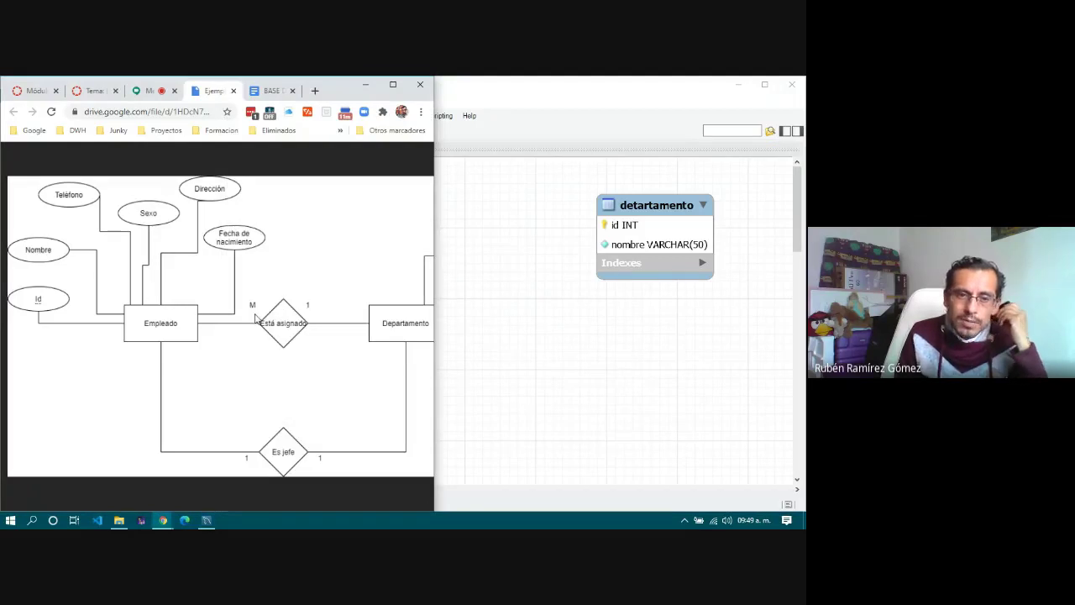
click(548, 351)
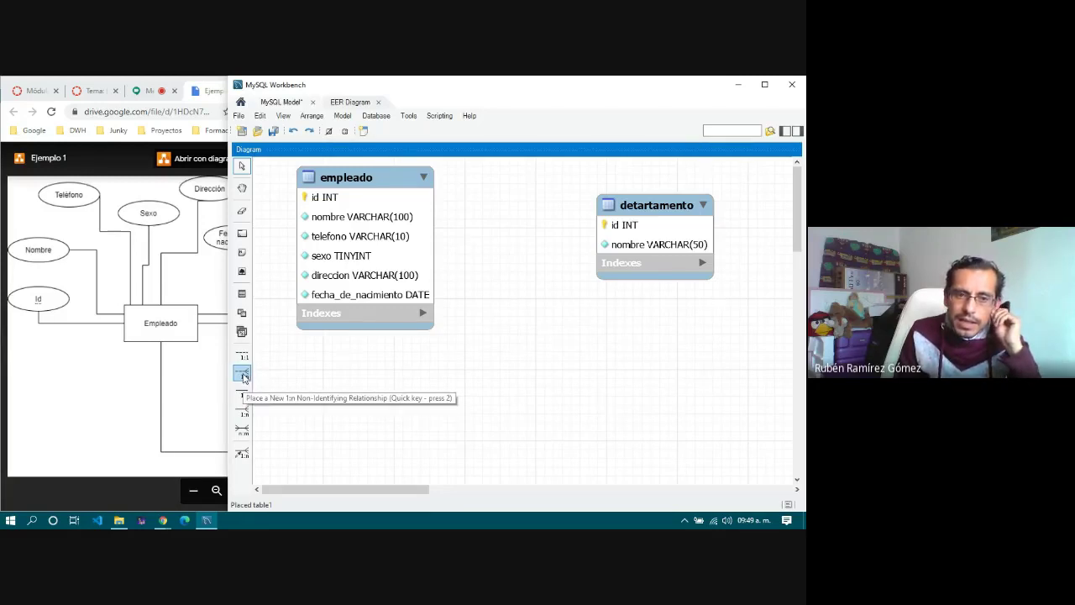
click(242, 374)
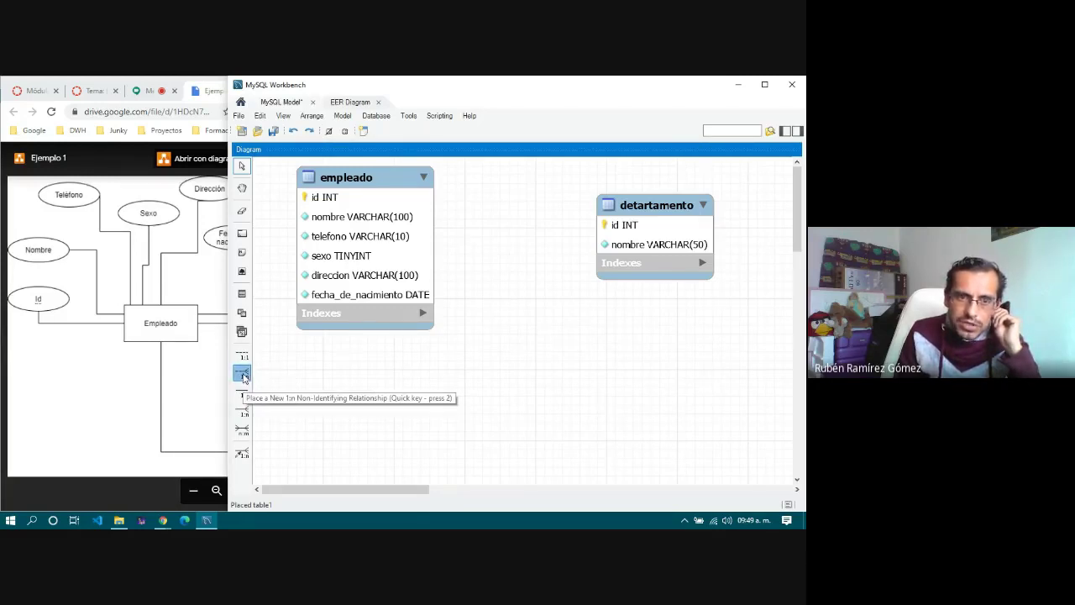